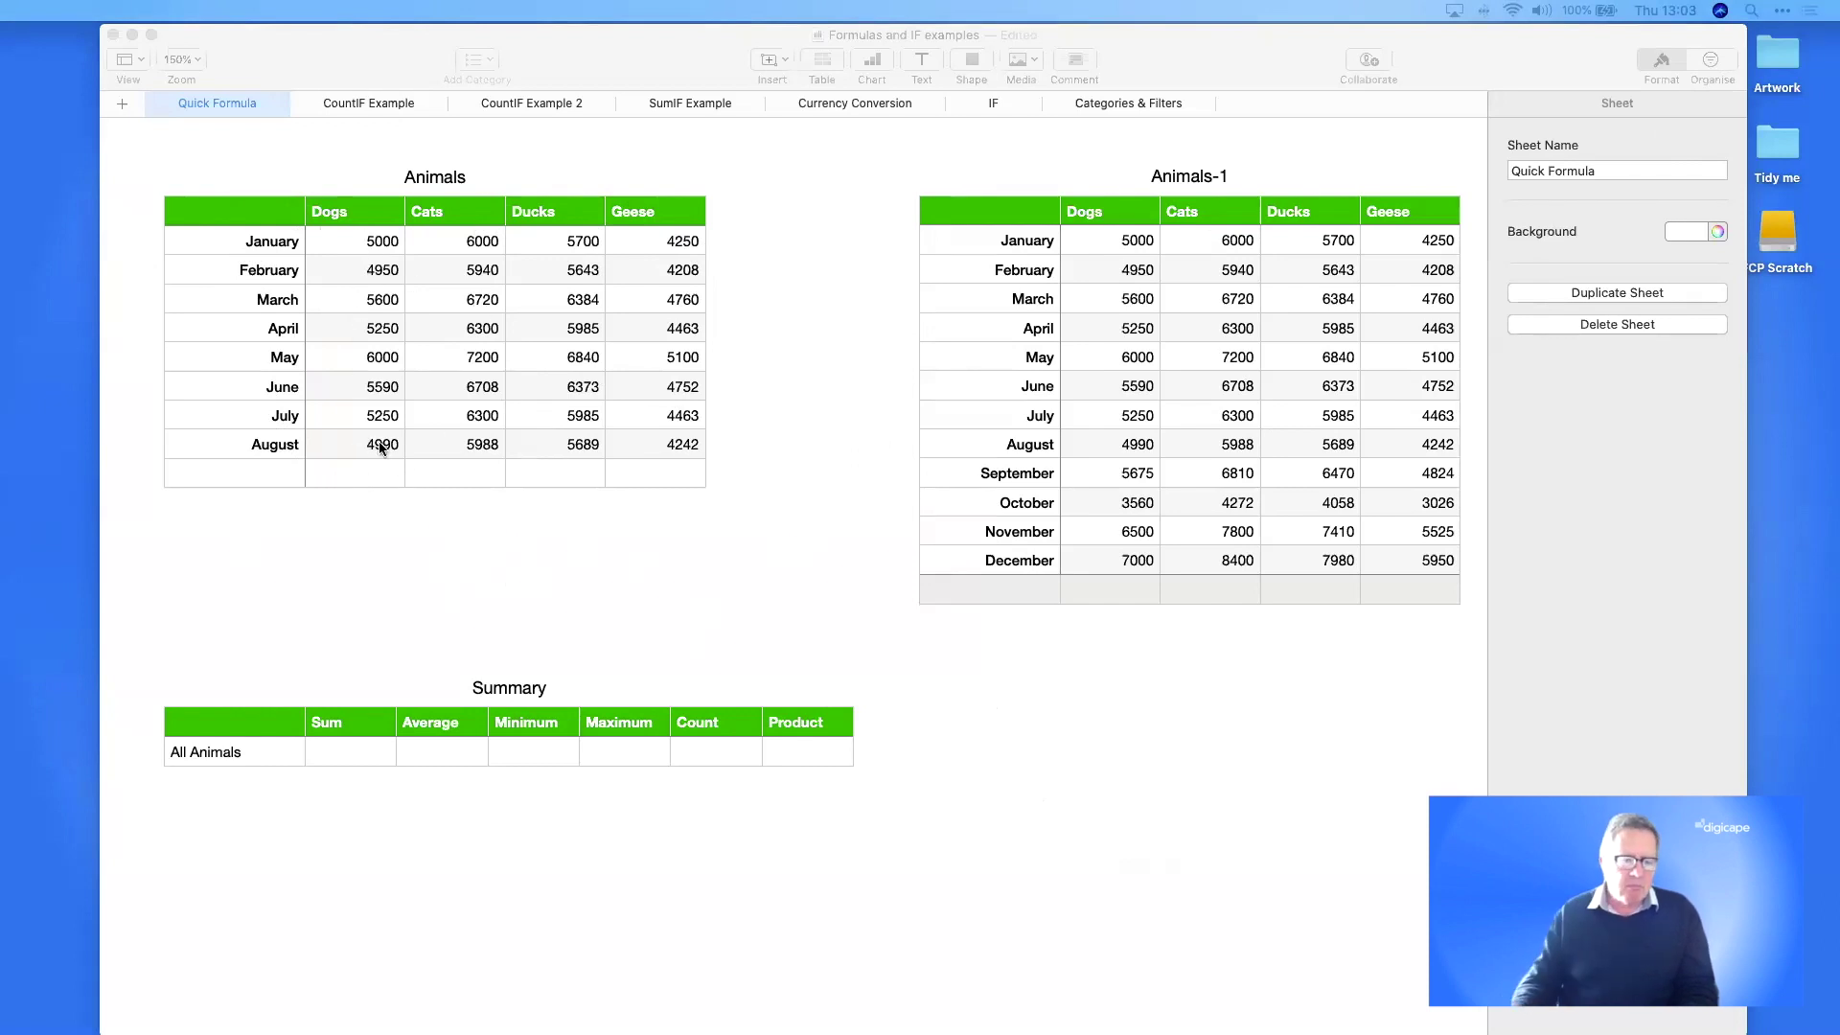
left_click(366, 471)
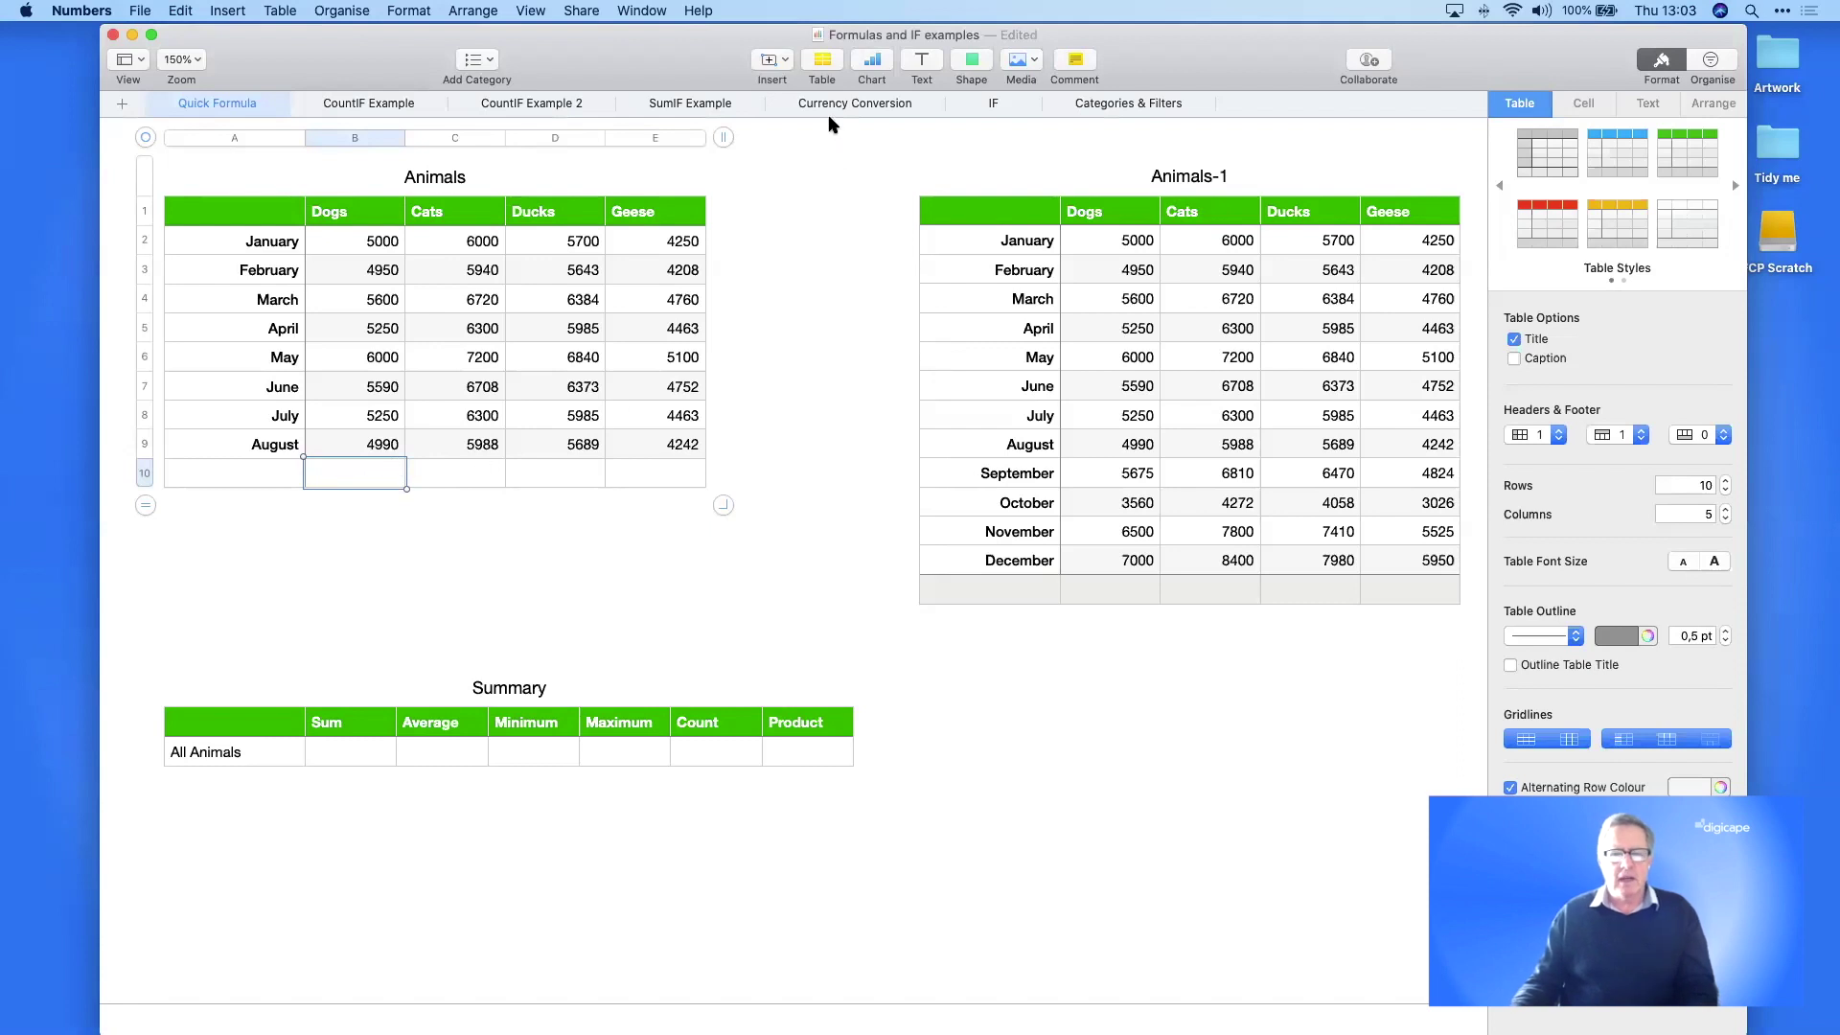
left_click(786, 59)
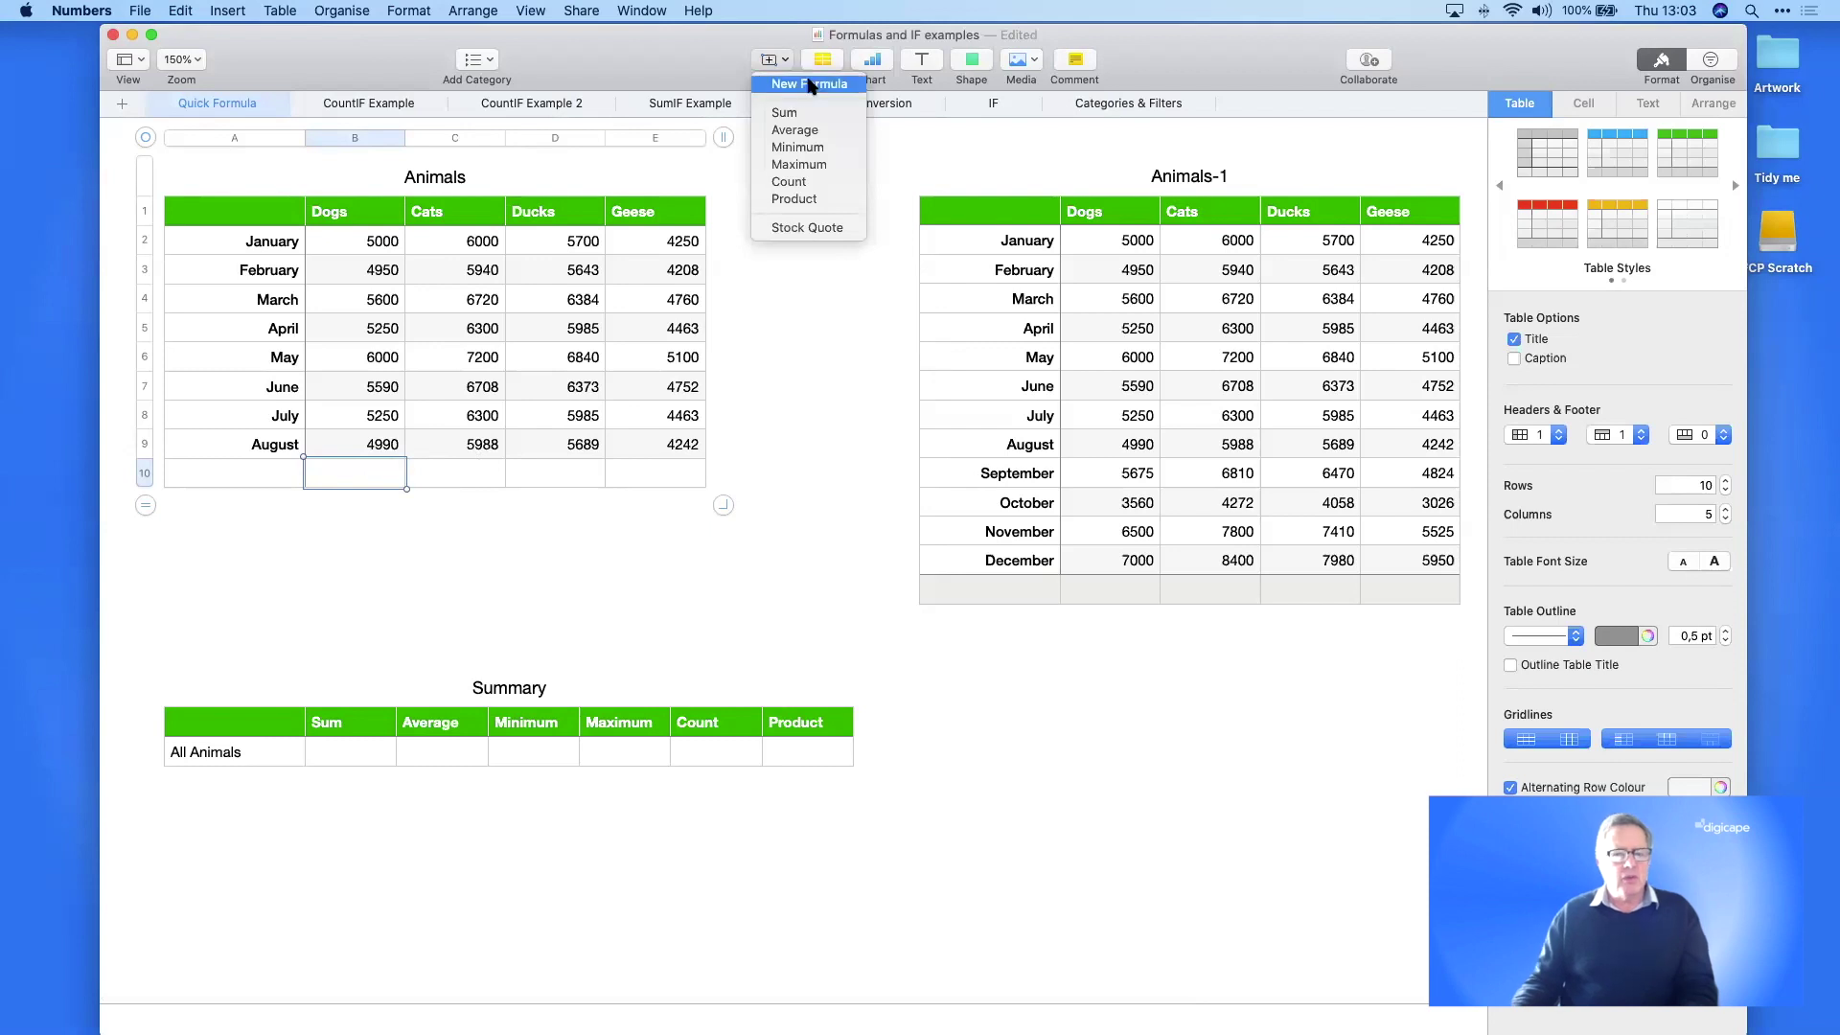
left_click(810, 84)
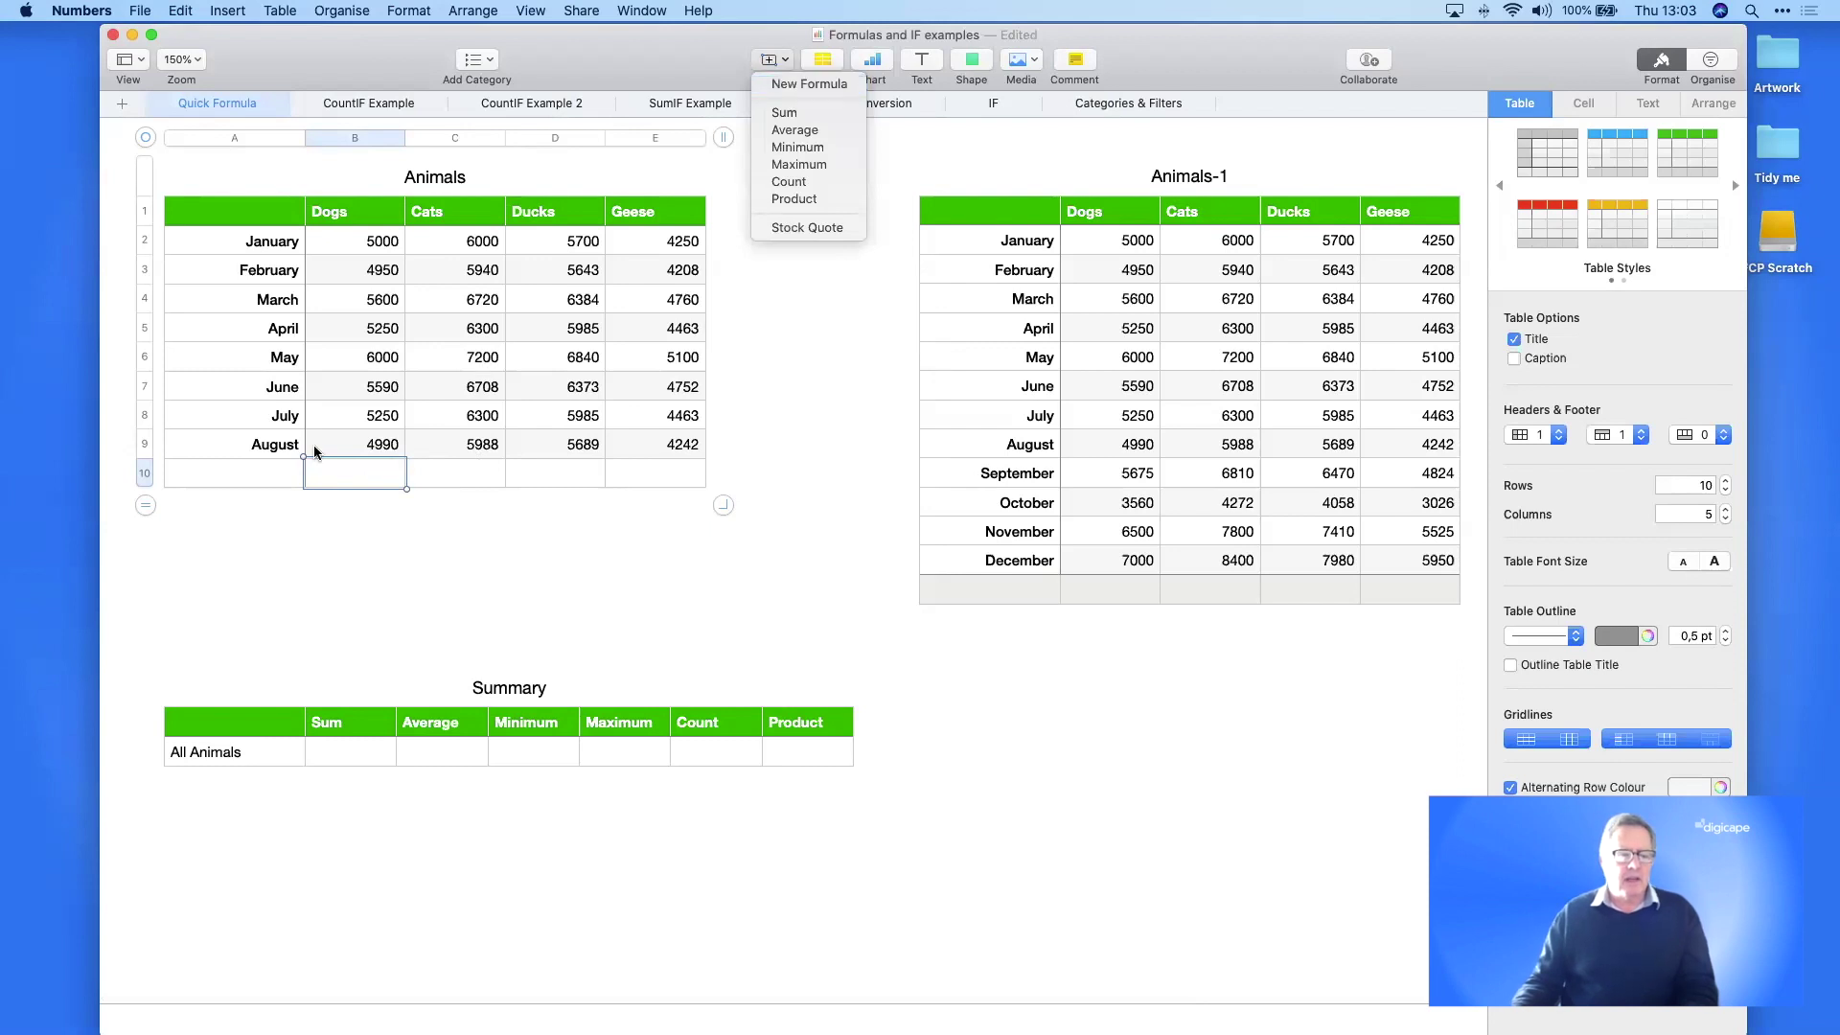
left_click_drag(272, 473, 374, 565)
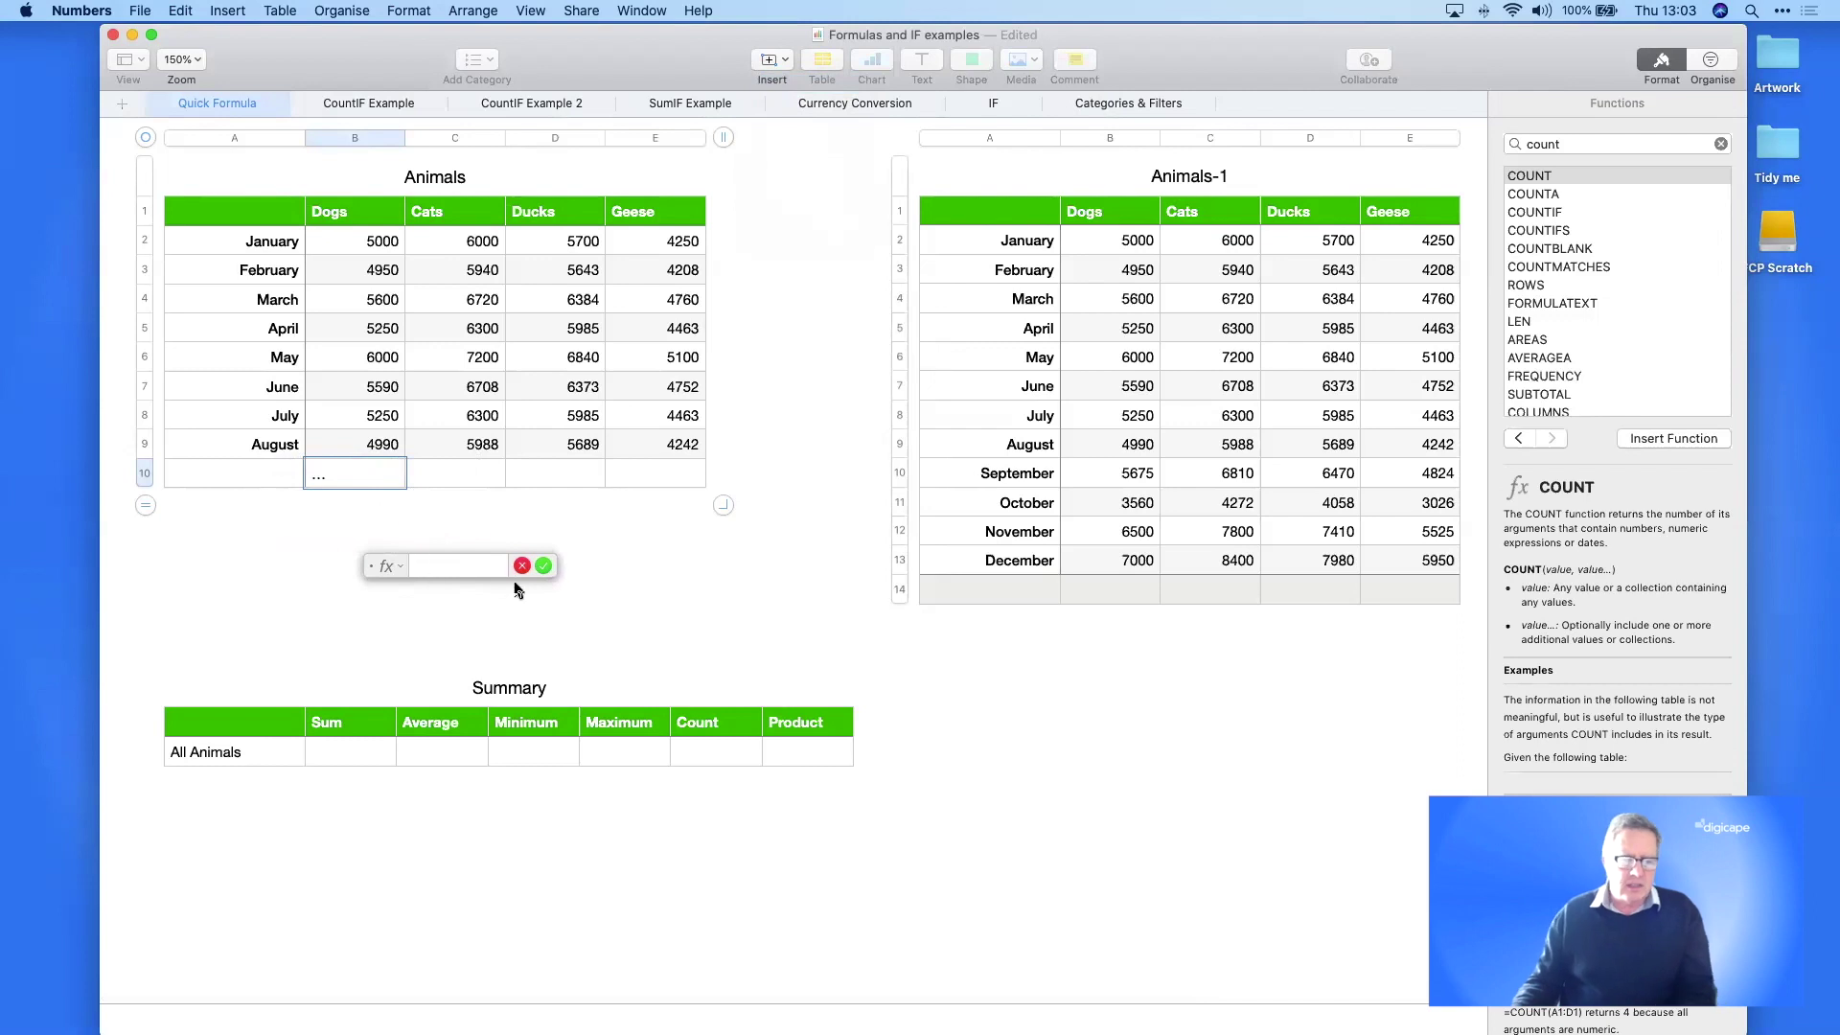
left_click(354, 475)
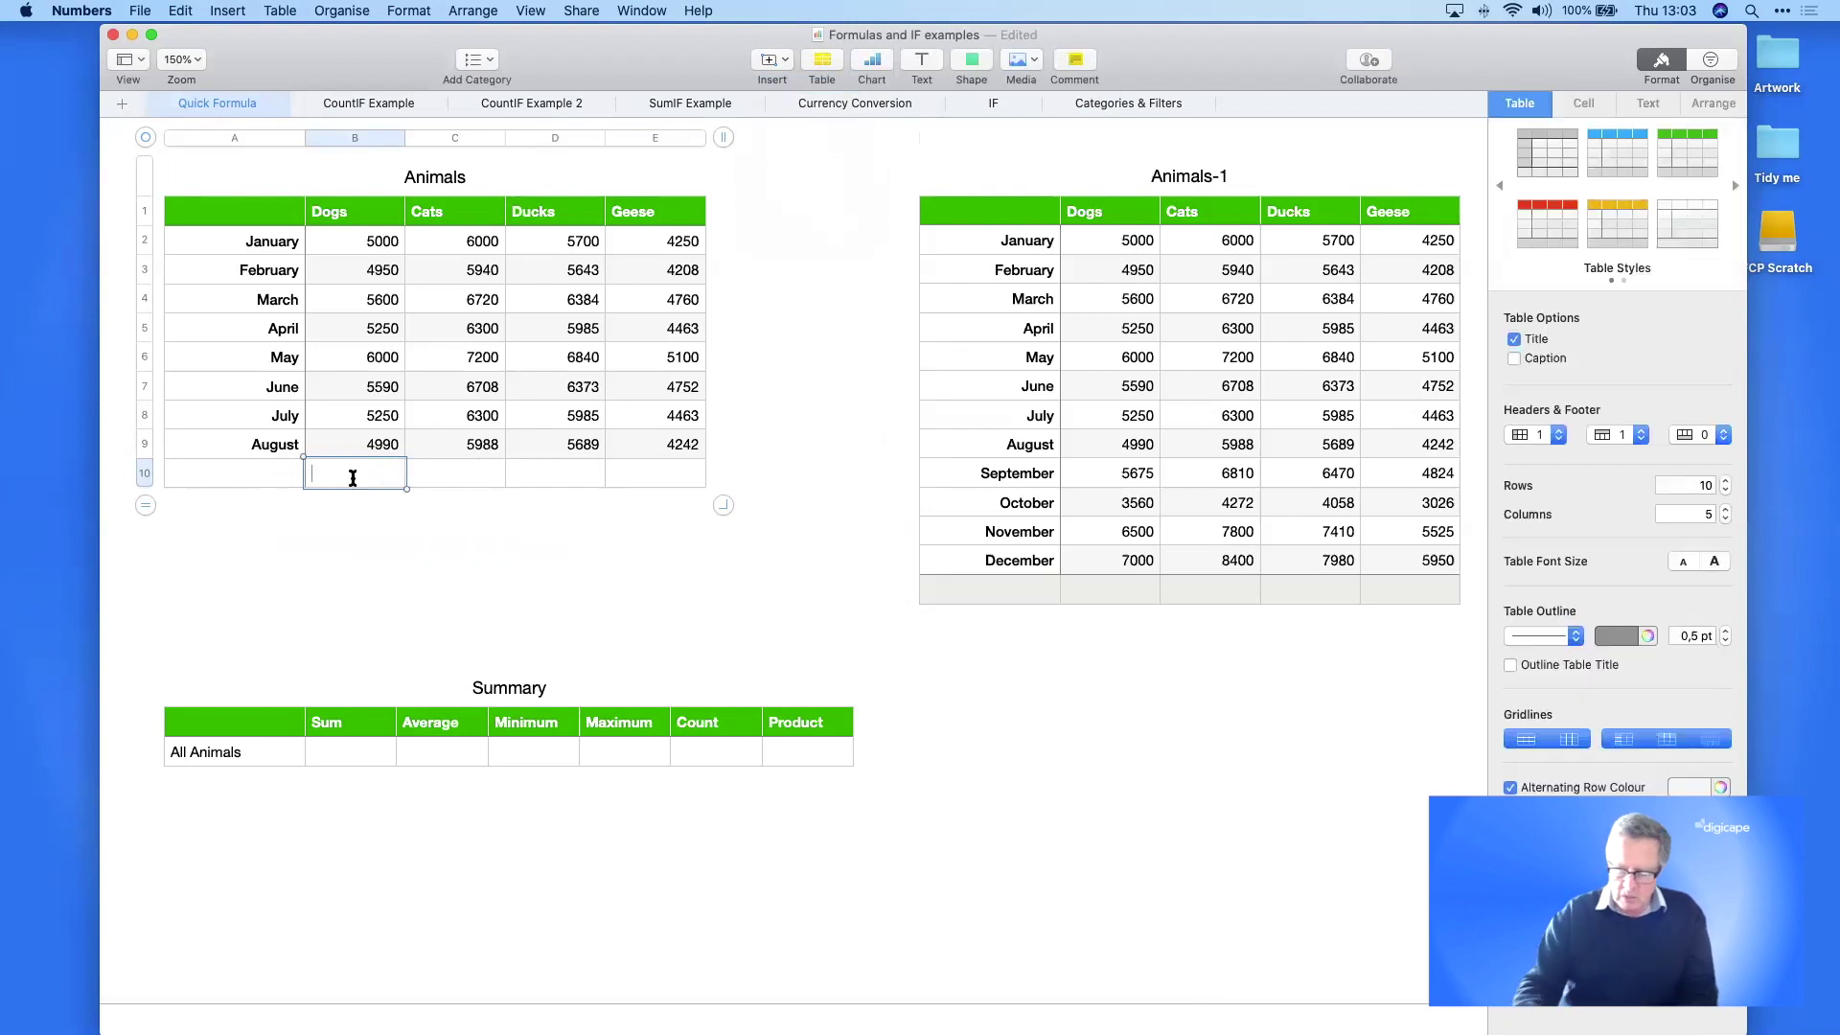
key("equal")
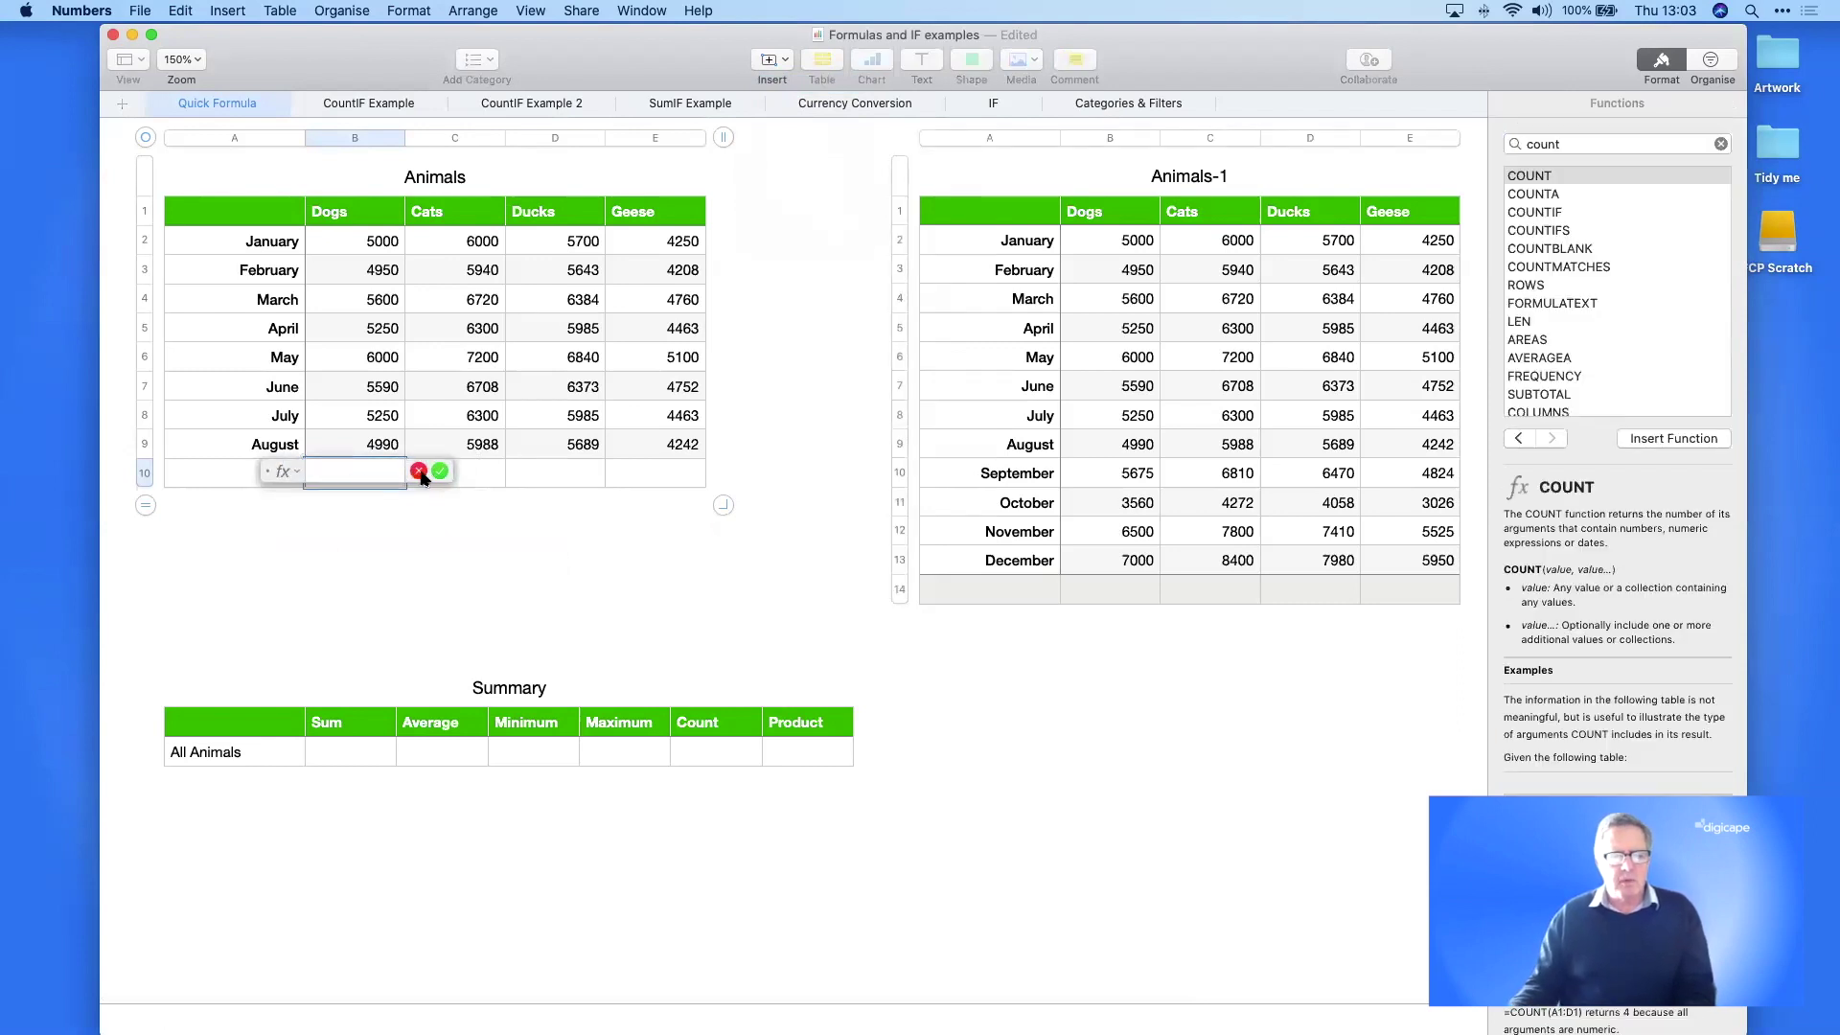
left_click(420, 474)
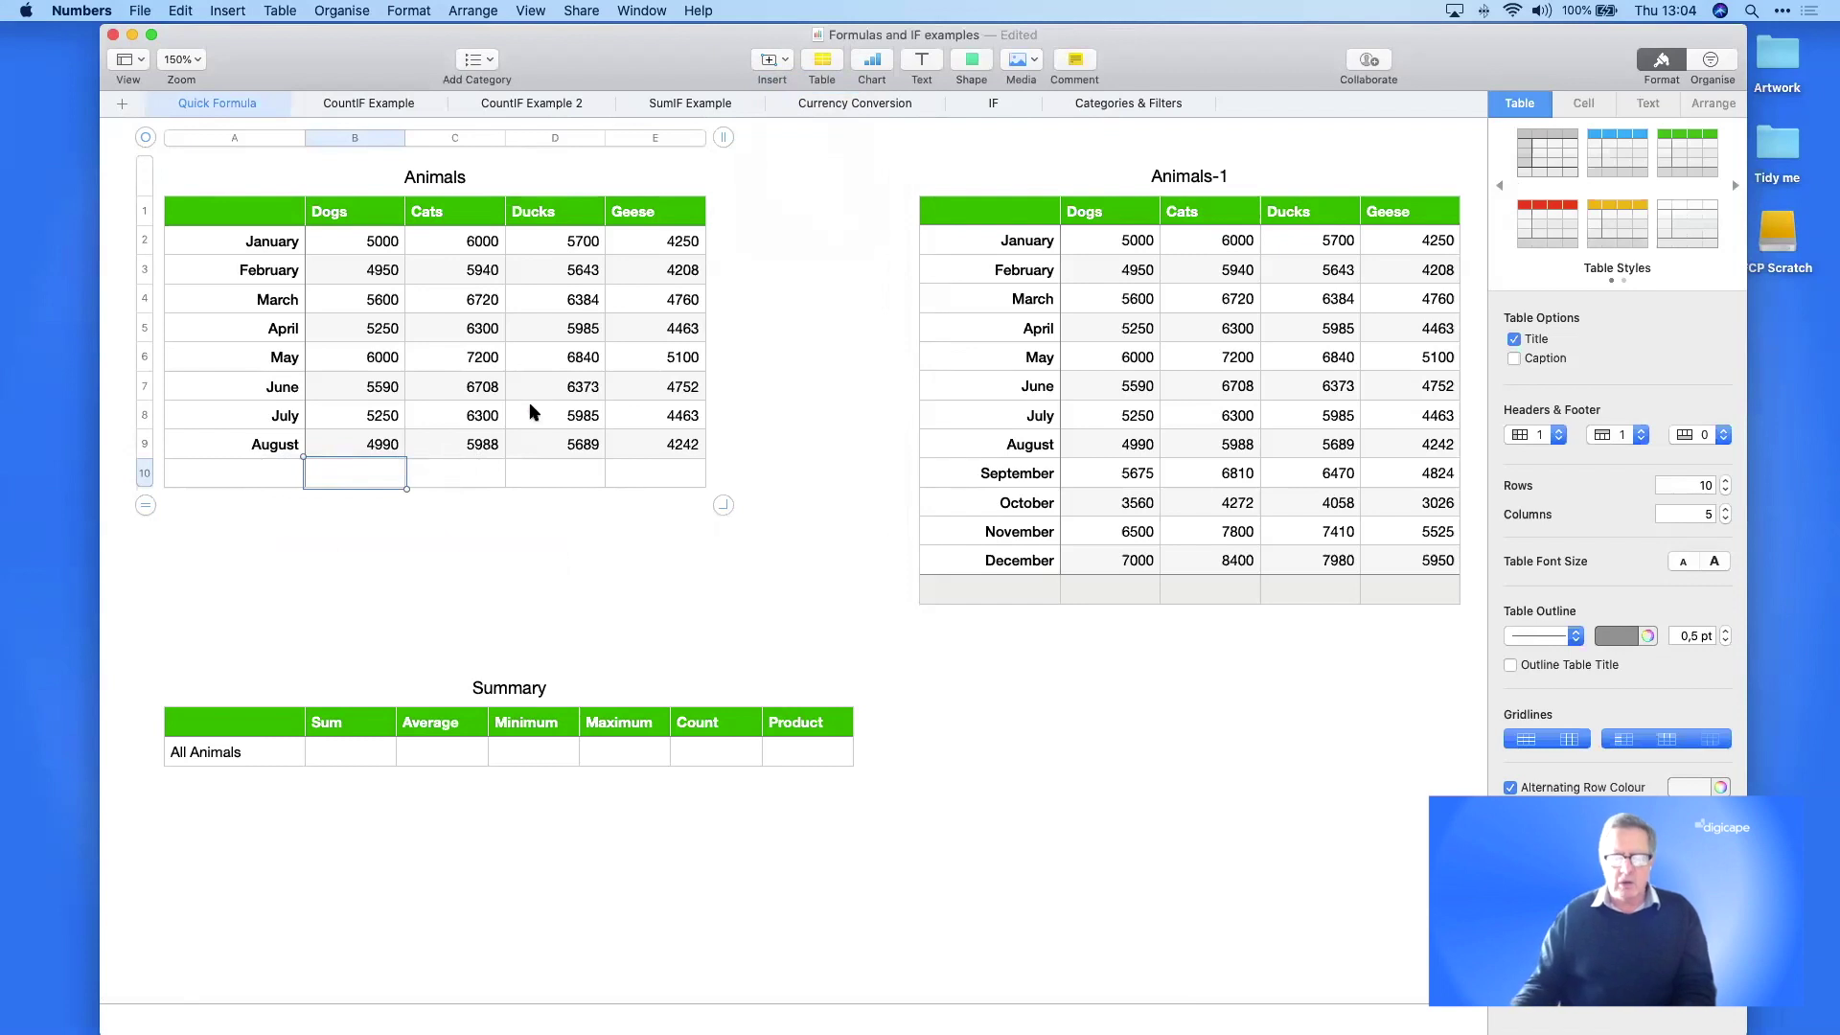
- Try summing the Dogs column below August and extending the Animals table to 13 rows, and undo both changes
left_click(784, 60)
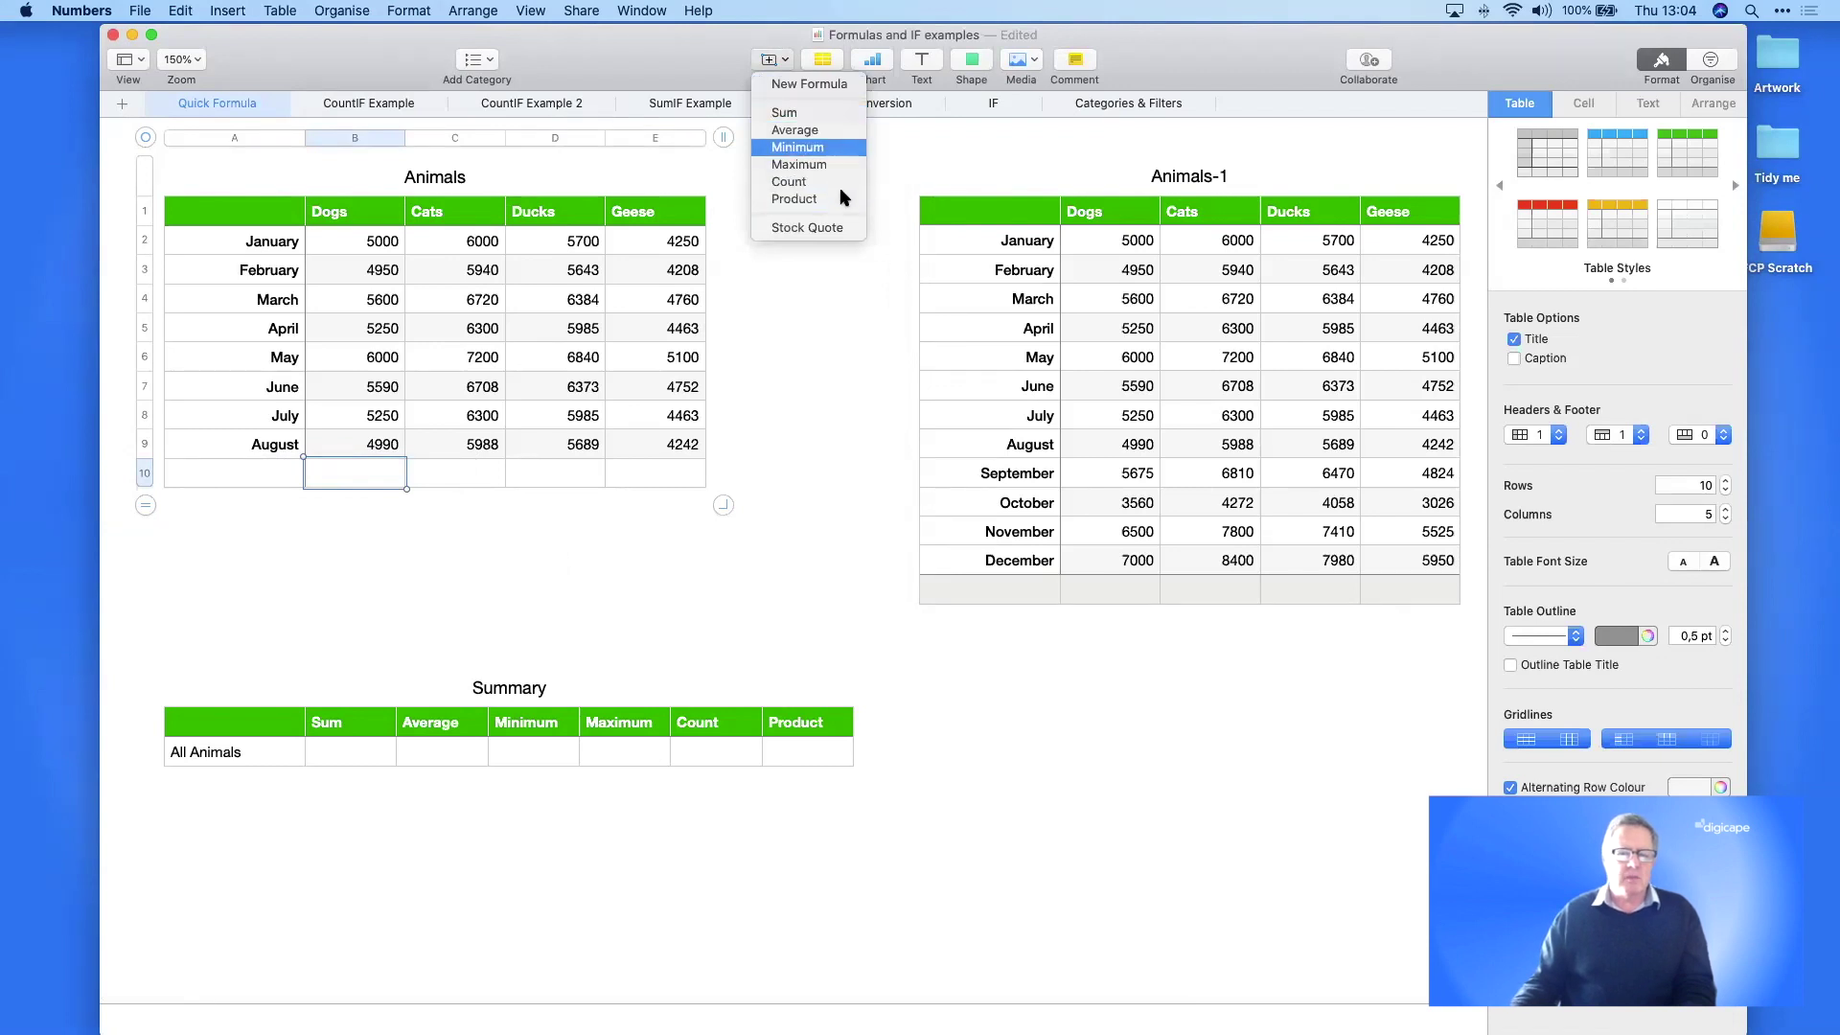
left_click(785, 114)
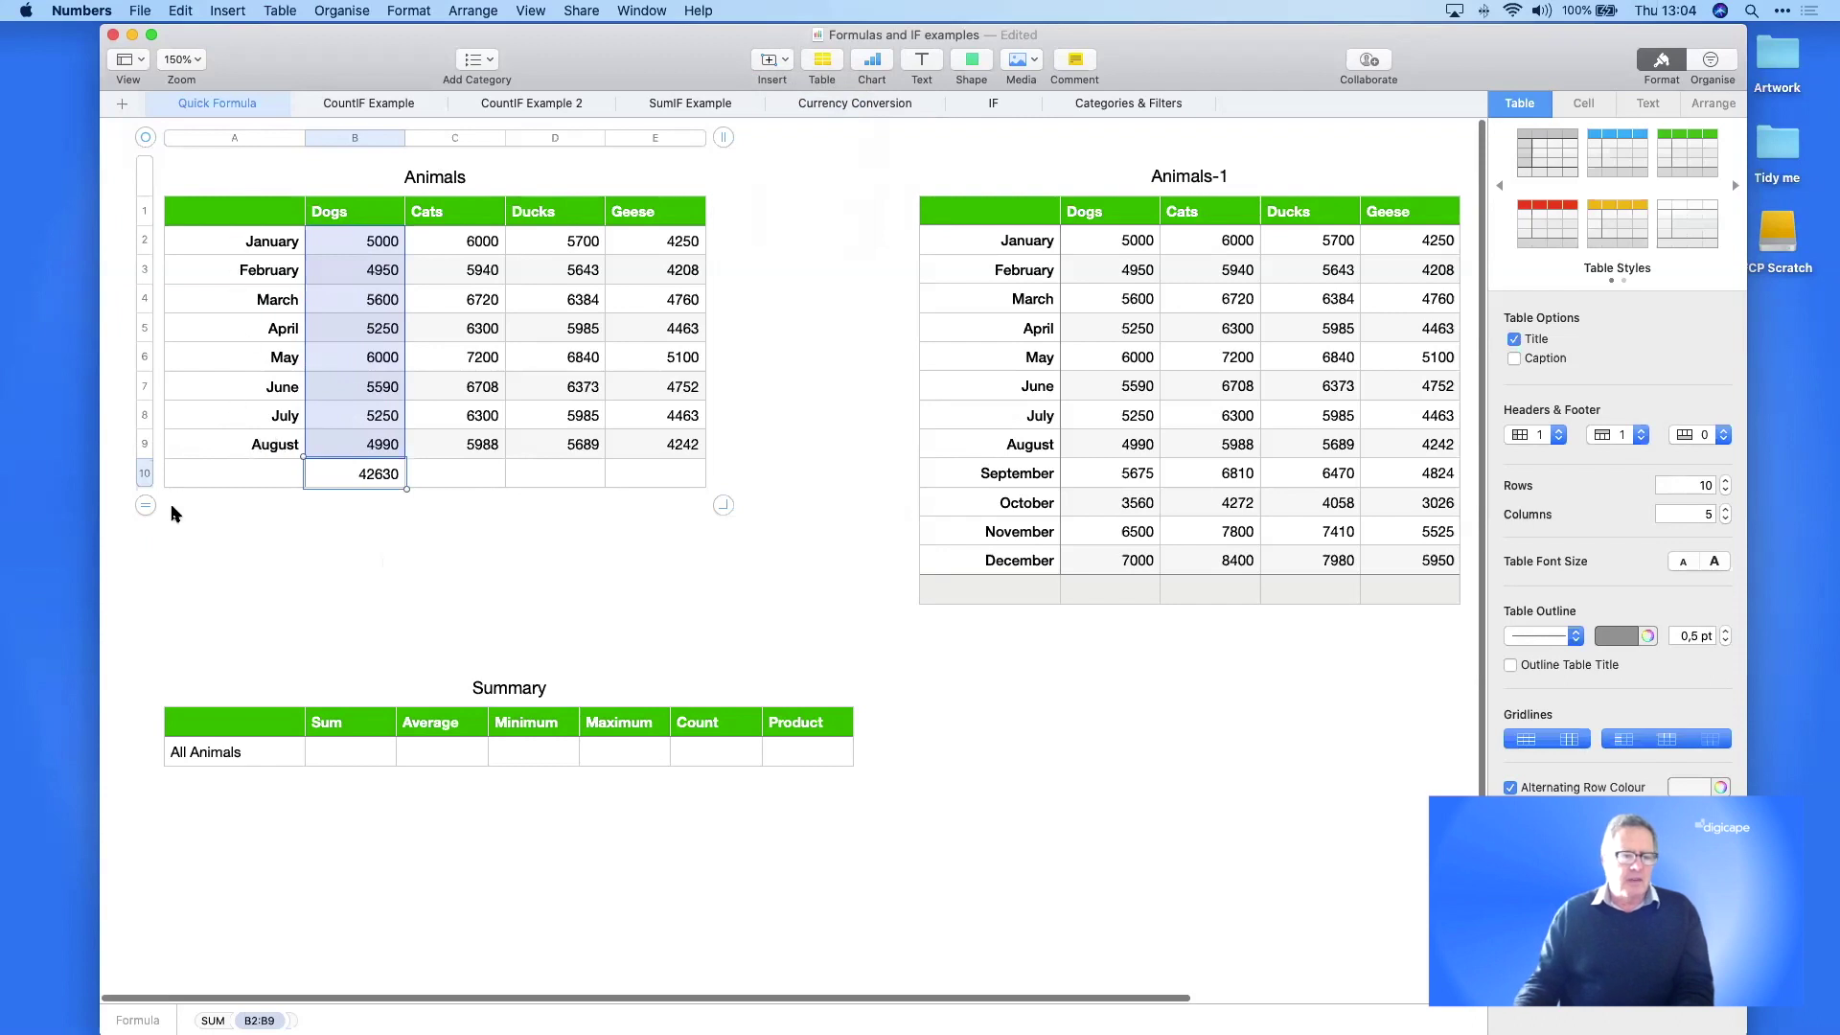
left_click_drag(145, 506, 142, 594)
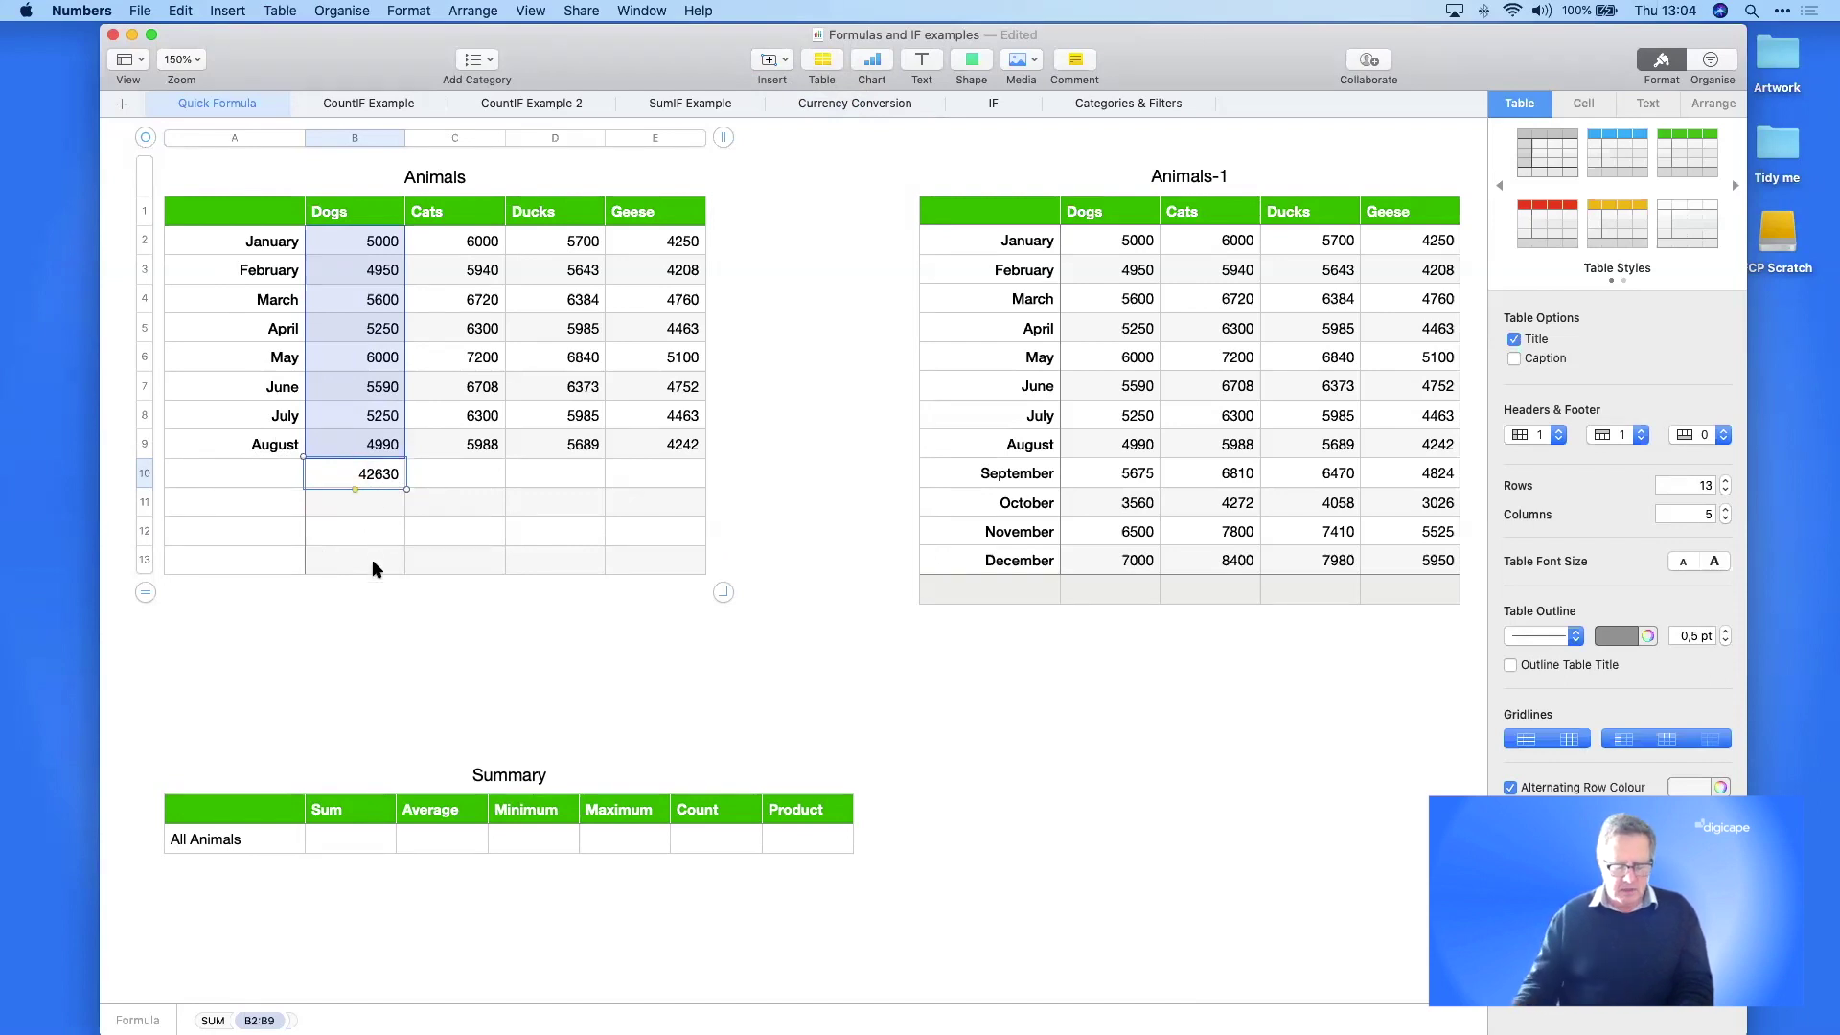
key("super+z")
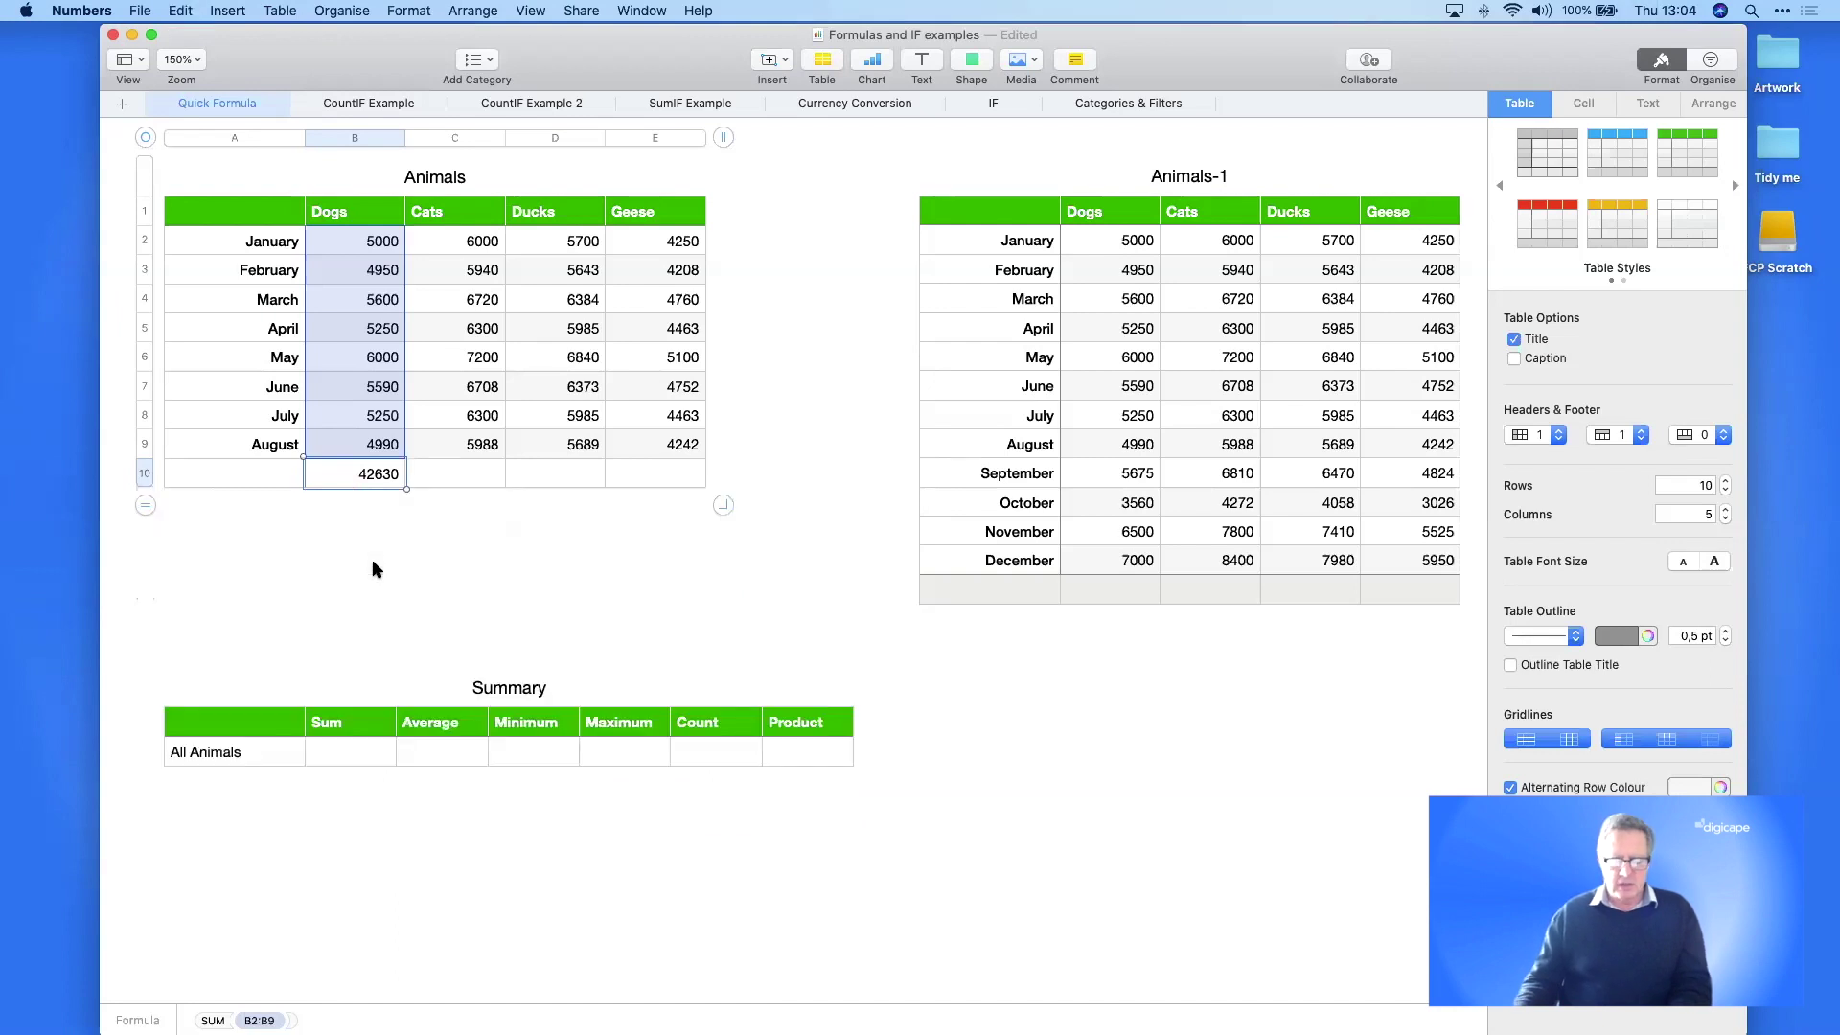
key("super+z")
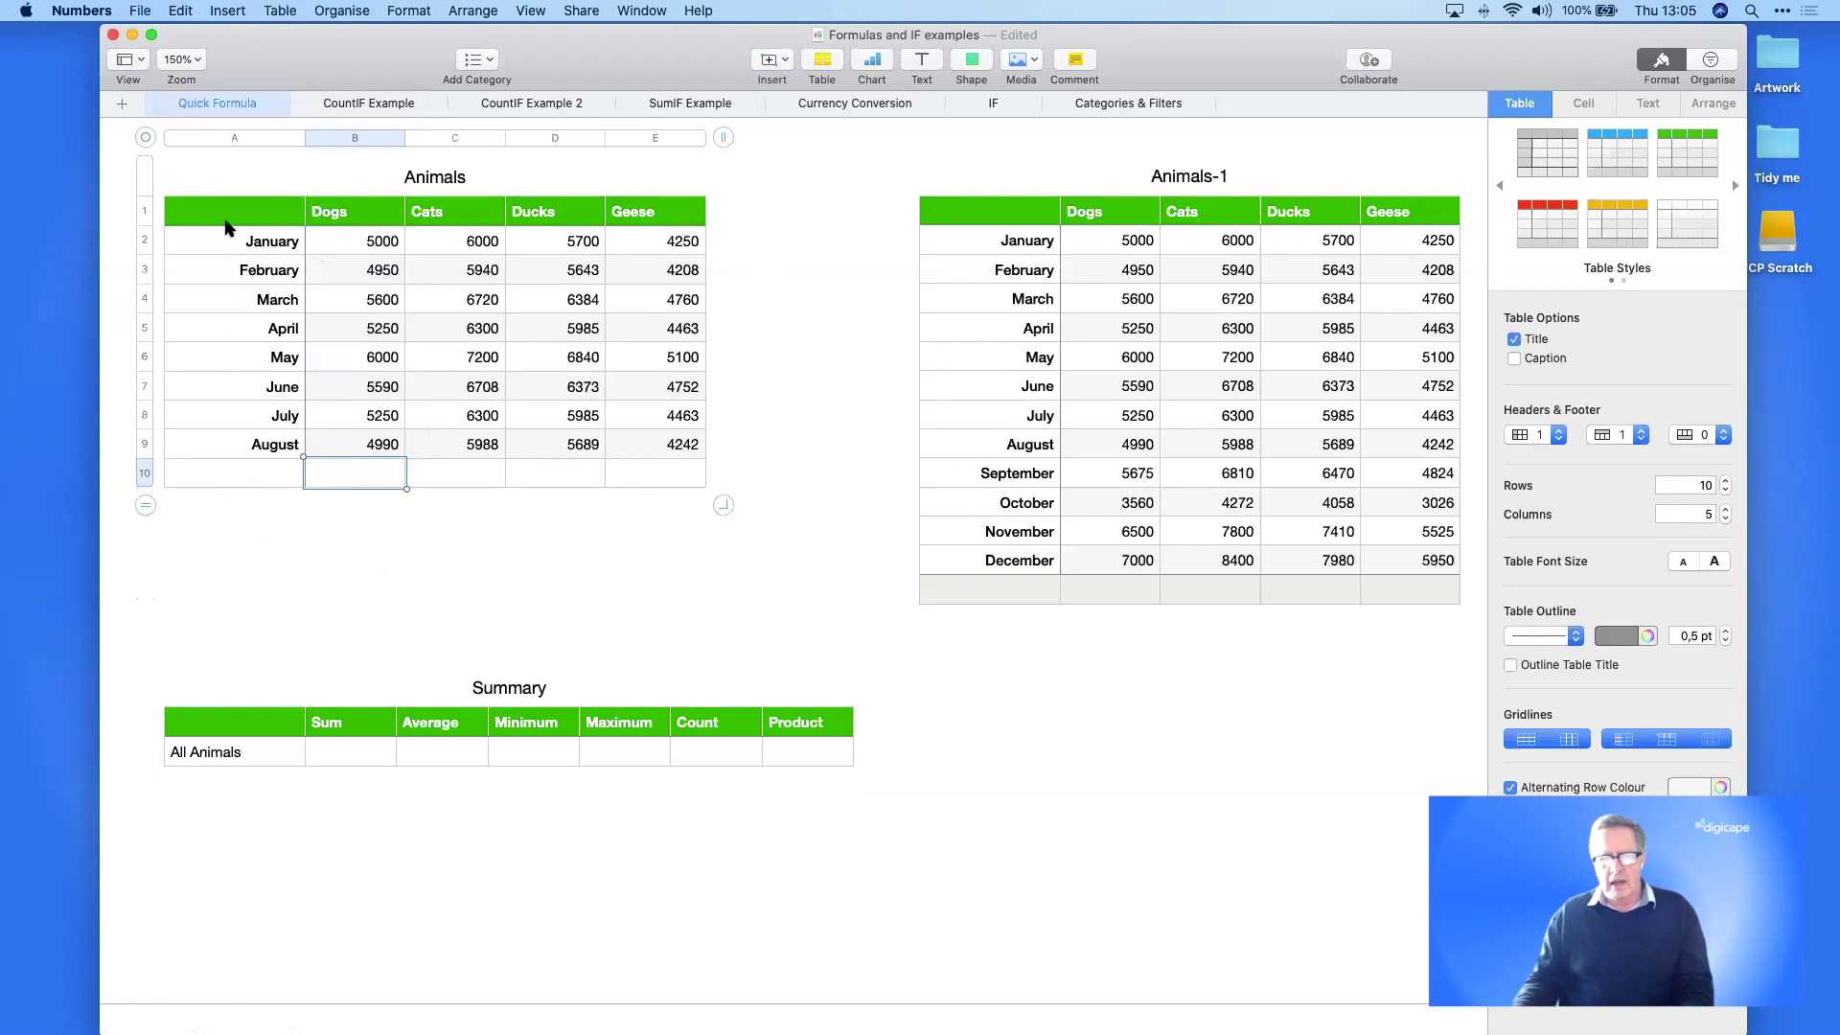
- Give the Animals table one footer row and insert a Sum of the Dogs column in it
left_click(1707, 437)
left_click(1697, 460)
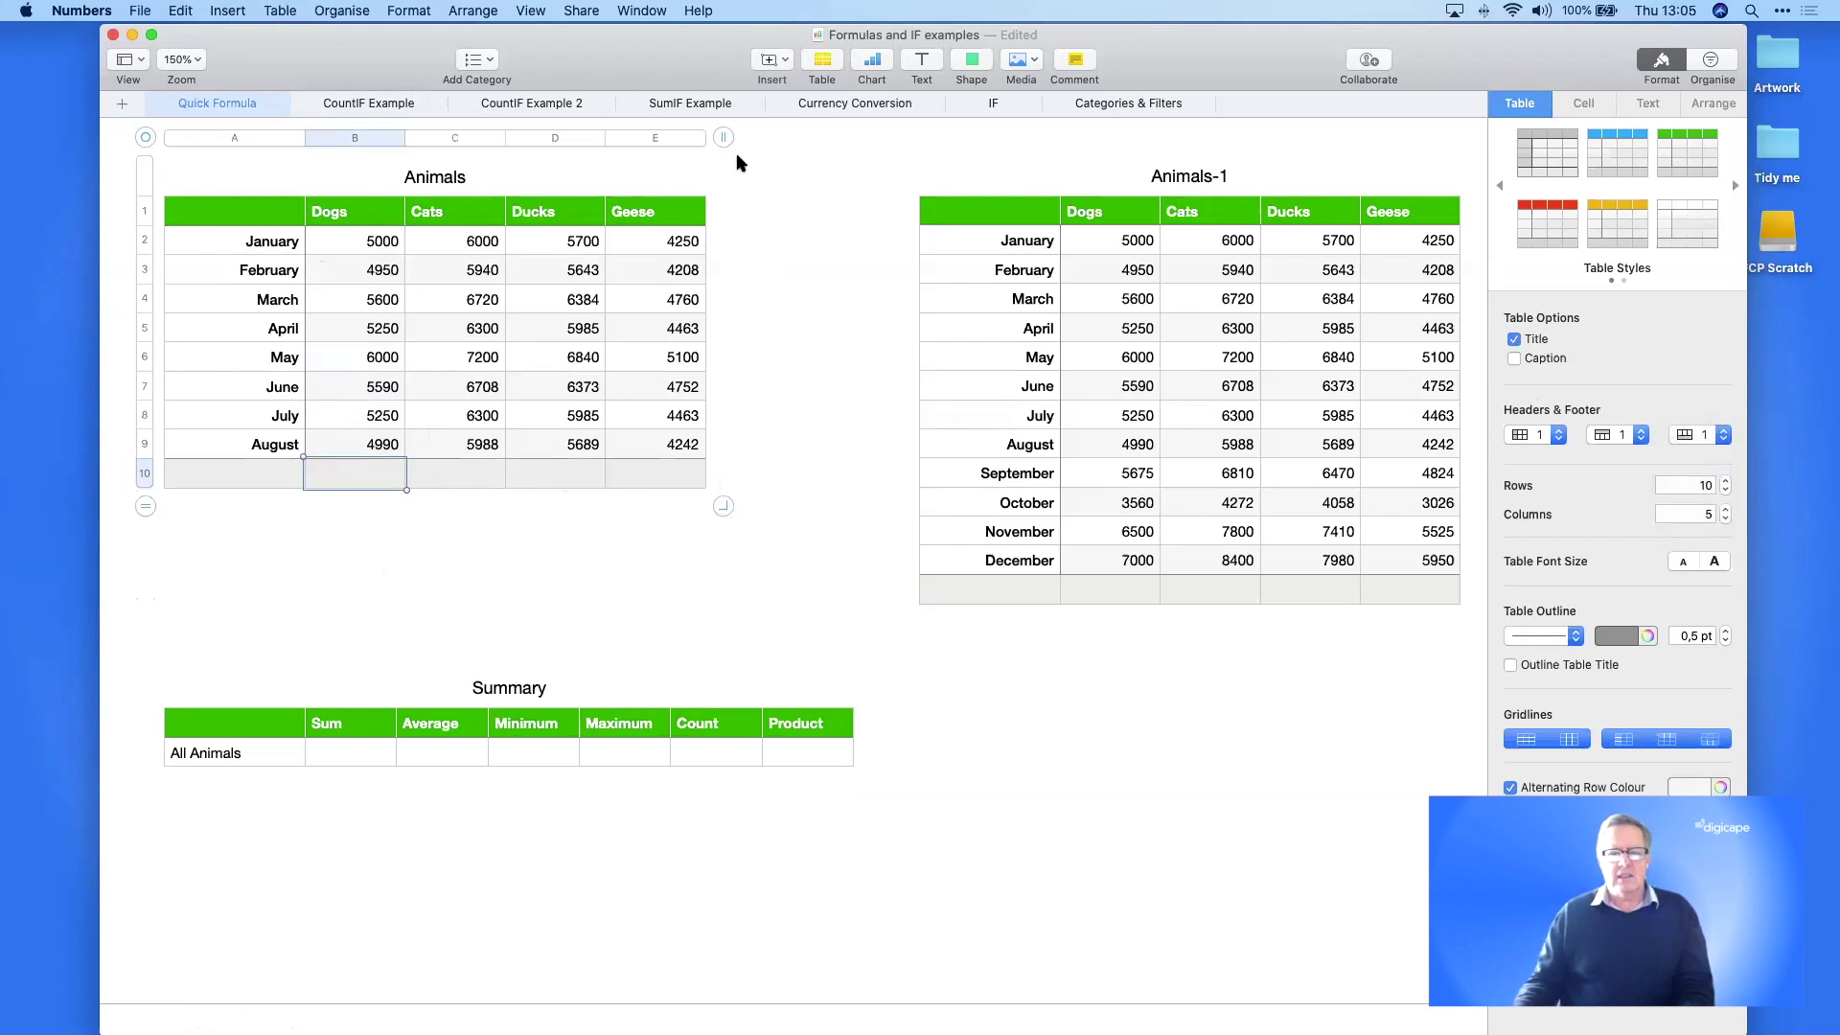
left_click(789, 60)
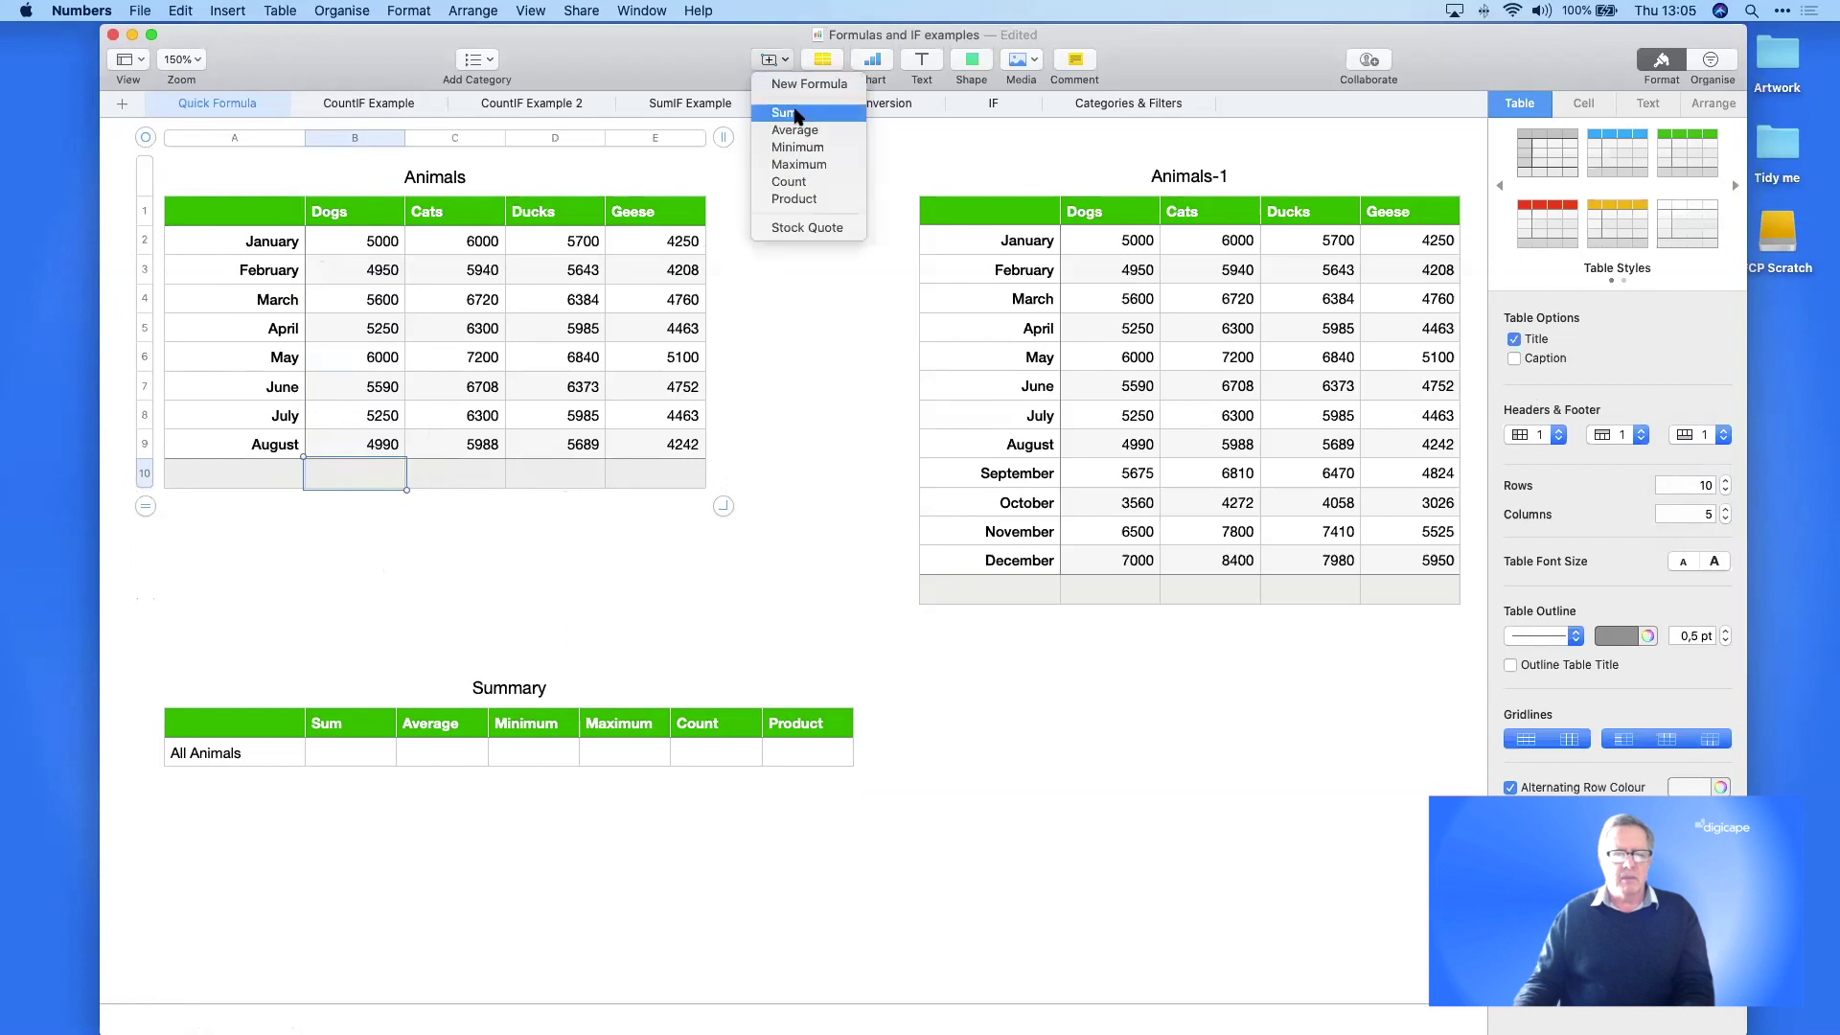
left_click(786, 113)
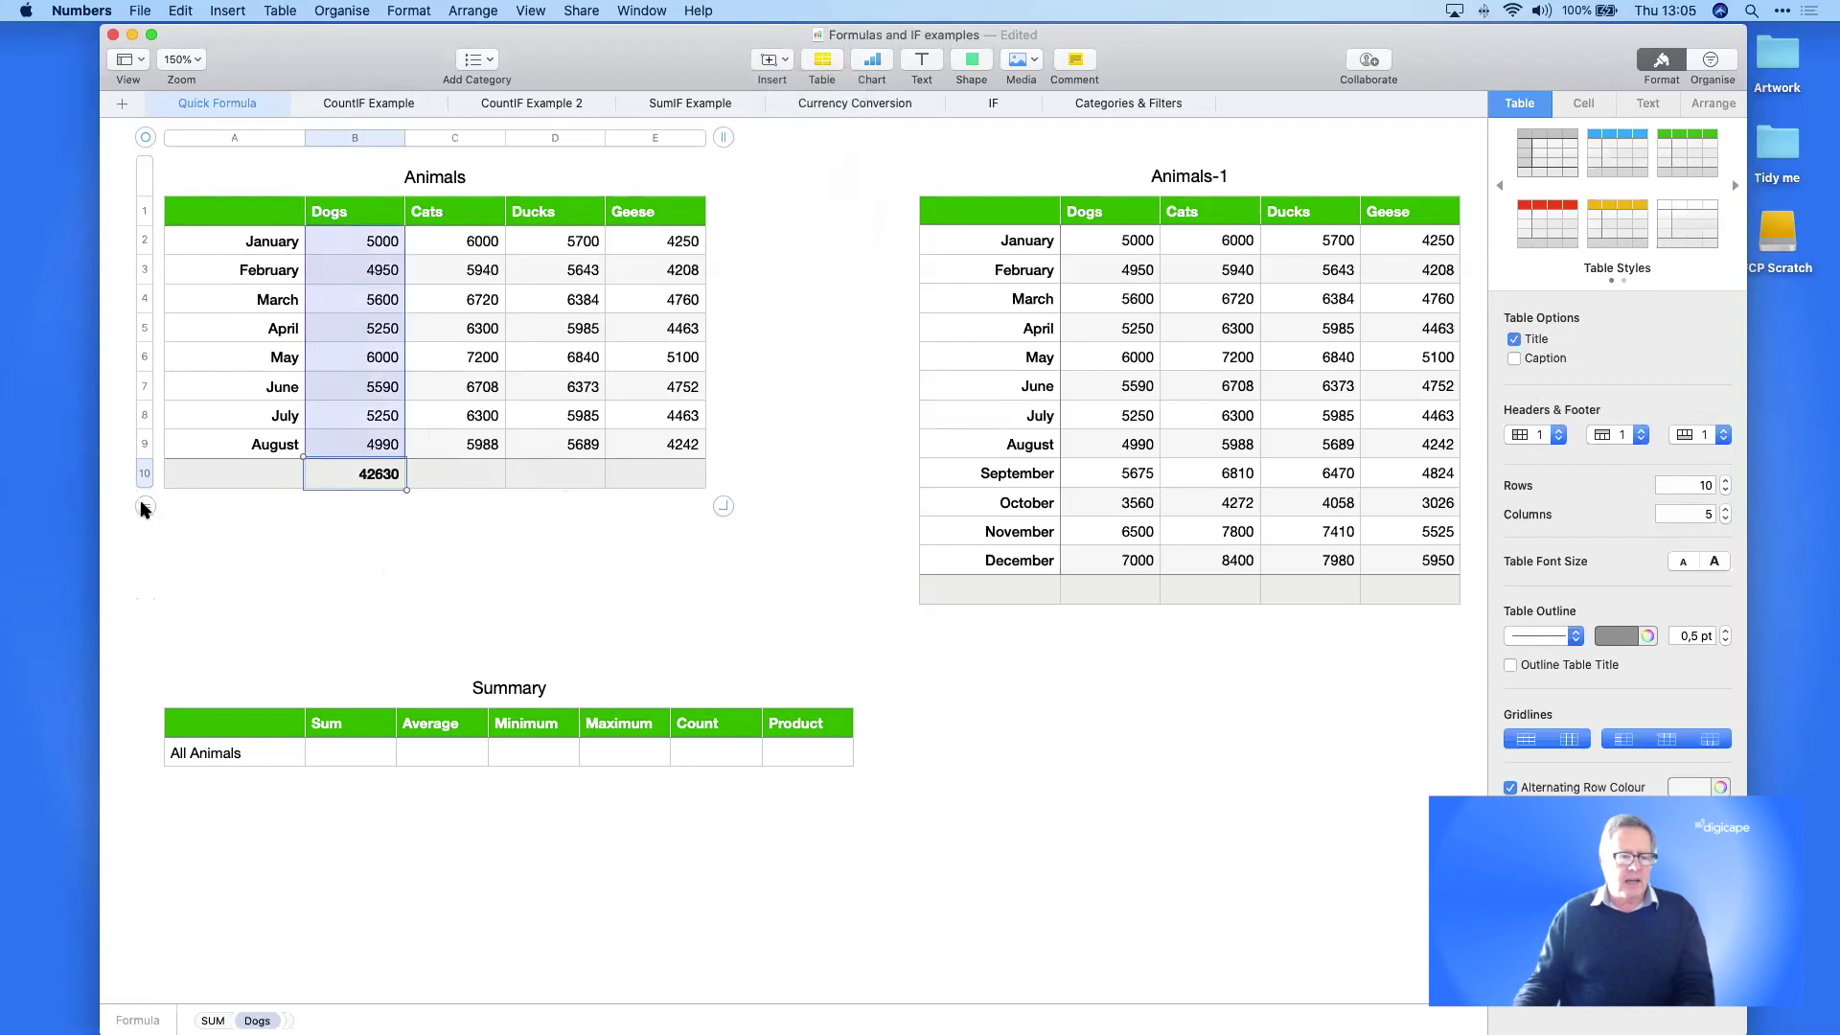
- Extend the Animals table to 14 rows and autofill the month names from September to December
left_click_drag(144, 507, 143, 637)
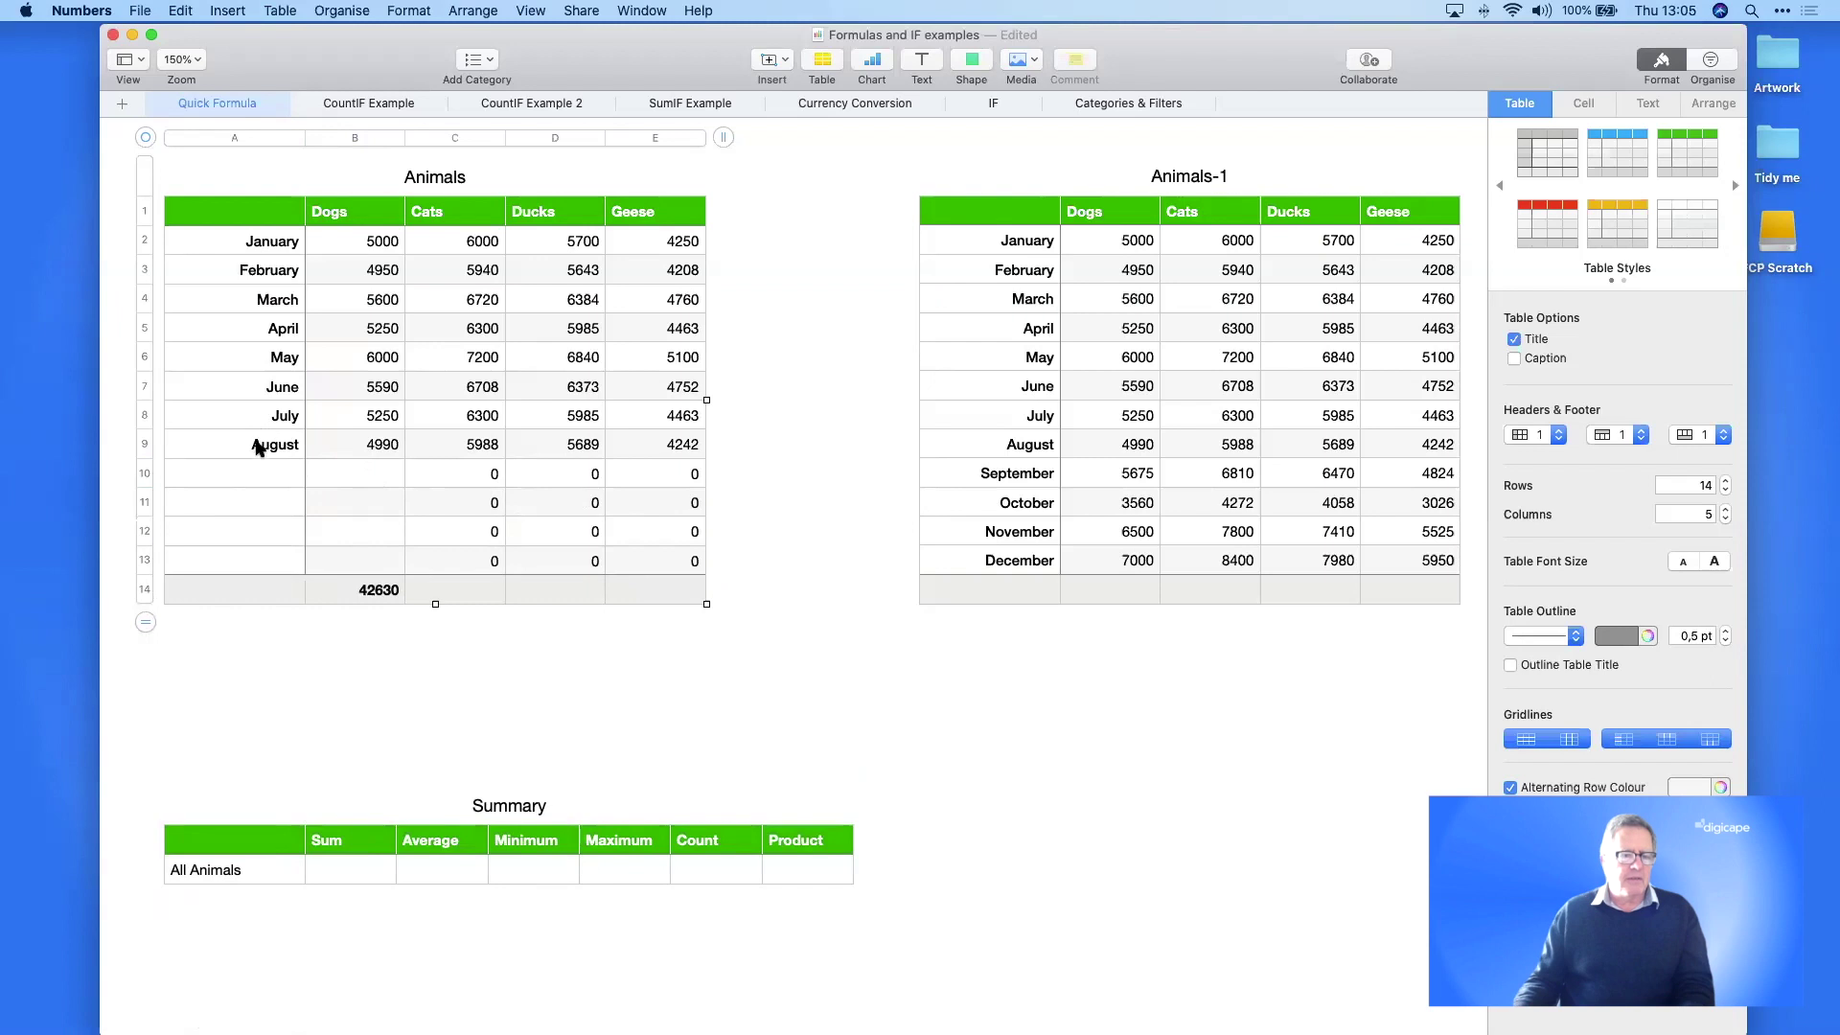
left_click(271, 415)
left_click(262, 449, "shift")
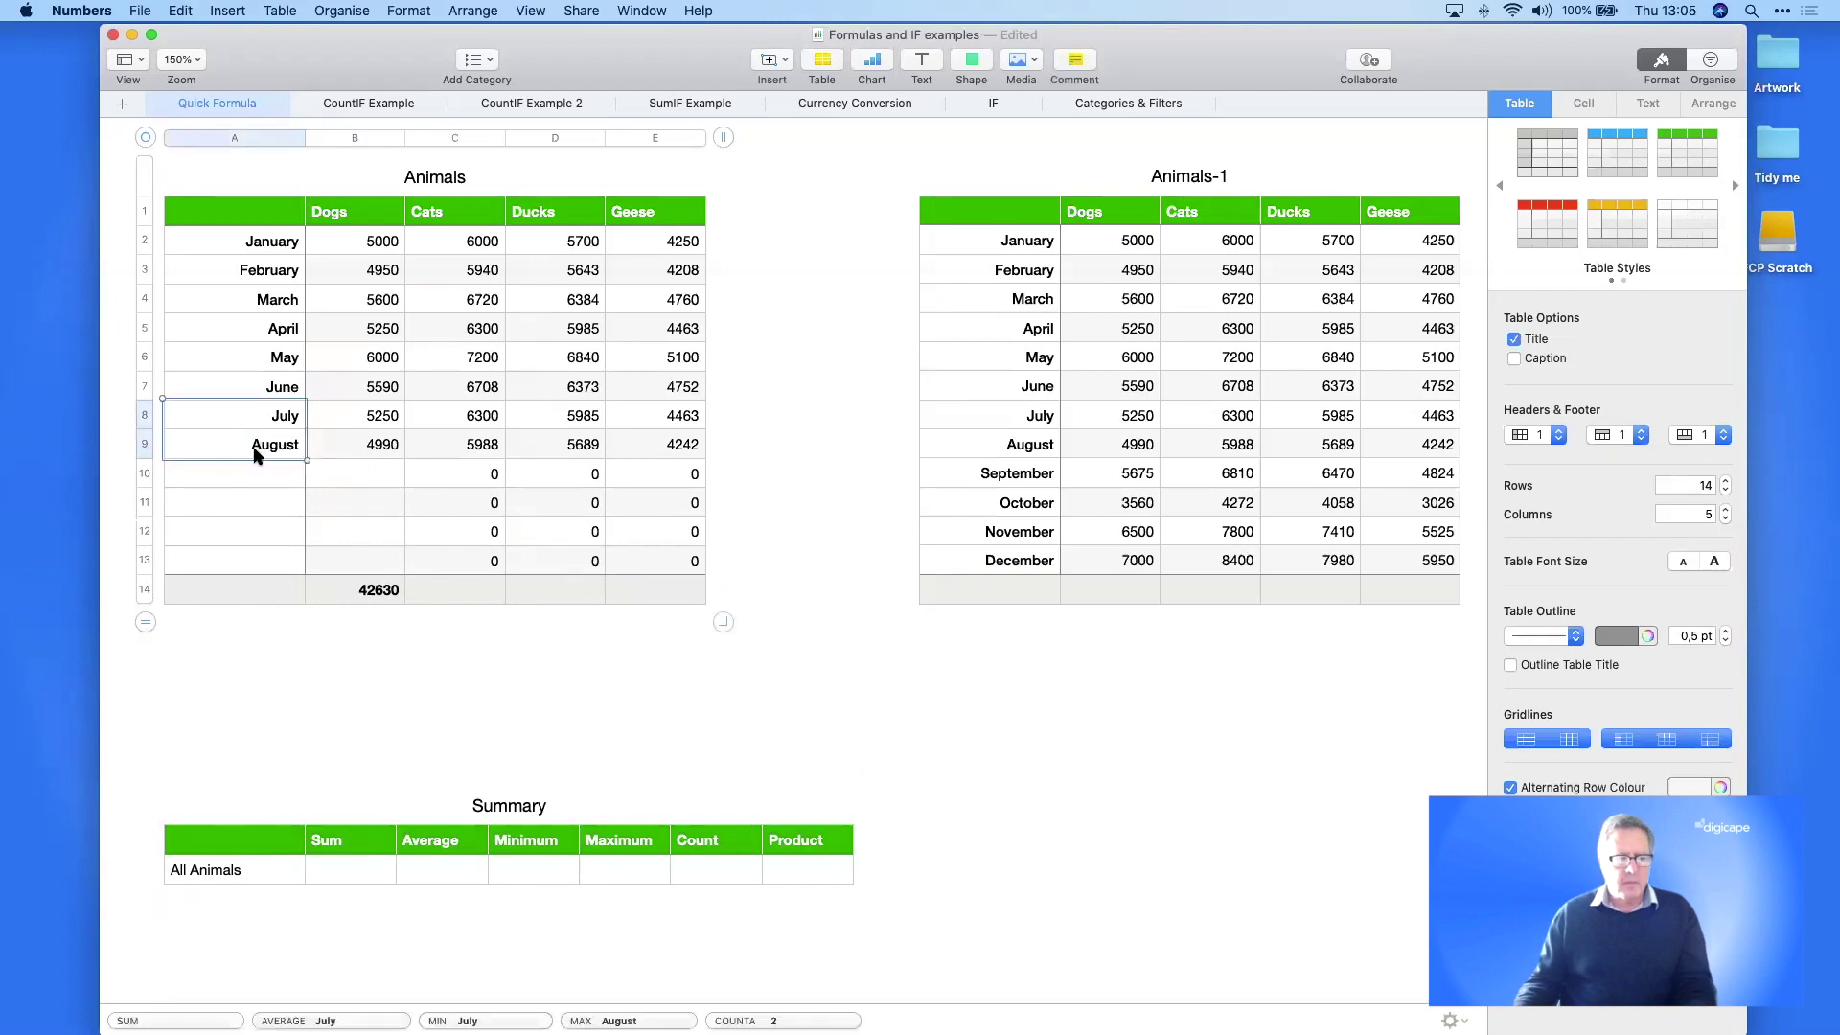
left_click_drag(235, 461, 234, 577)
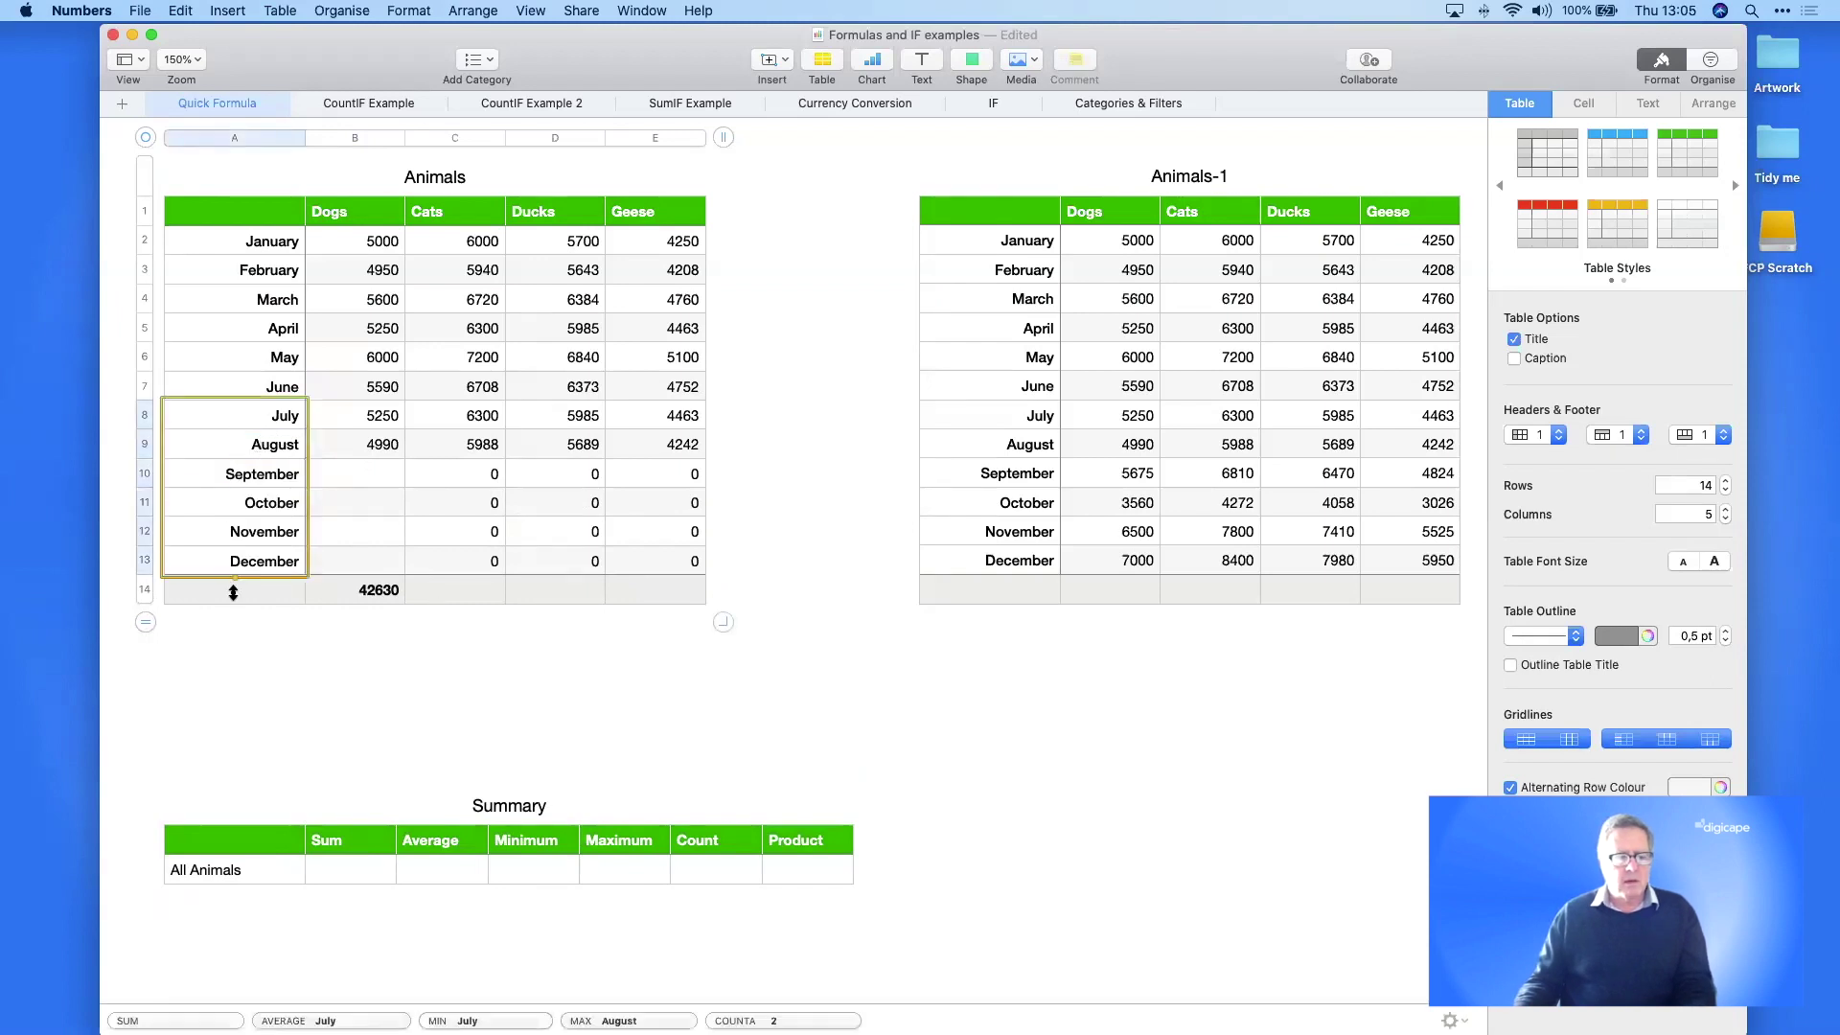
- Enter the Dogs values 6000 for September, 4000 for October and 3000 for November in the Animals table
left_click(355, 472)
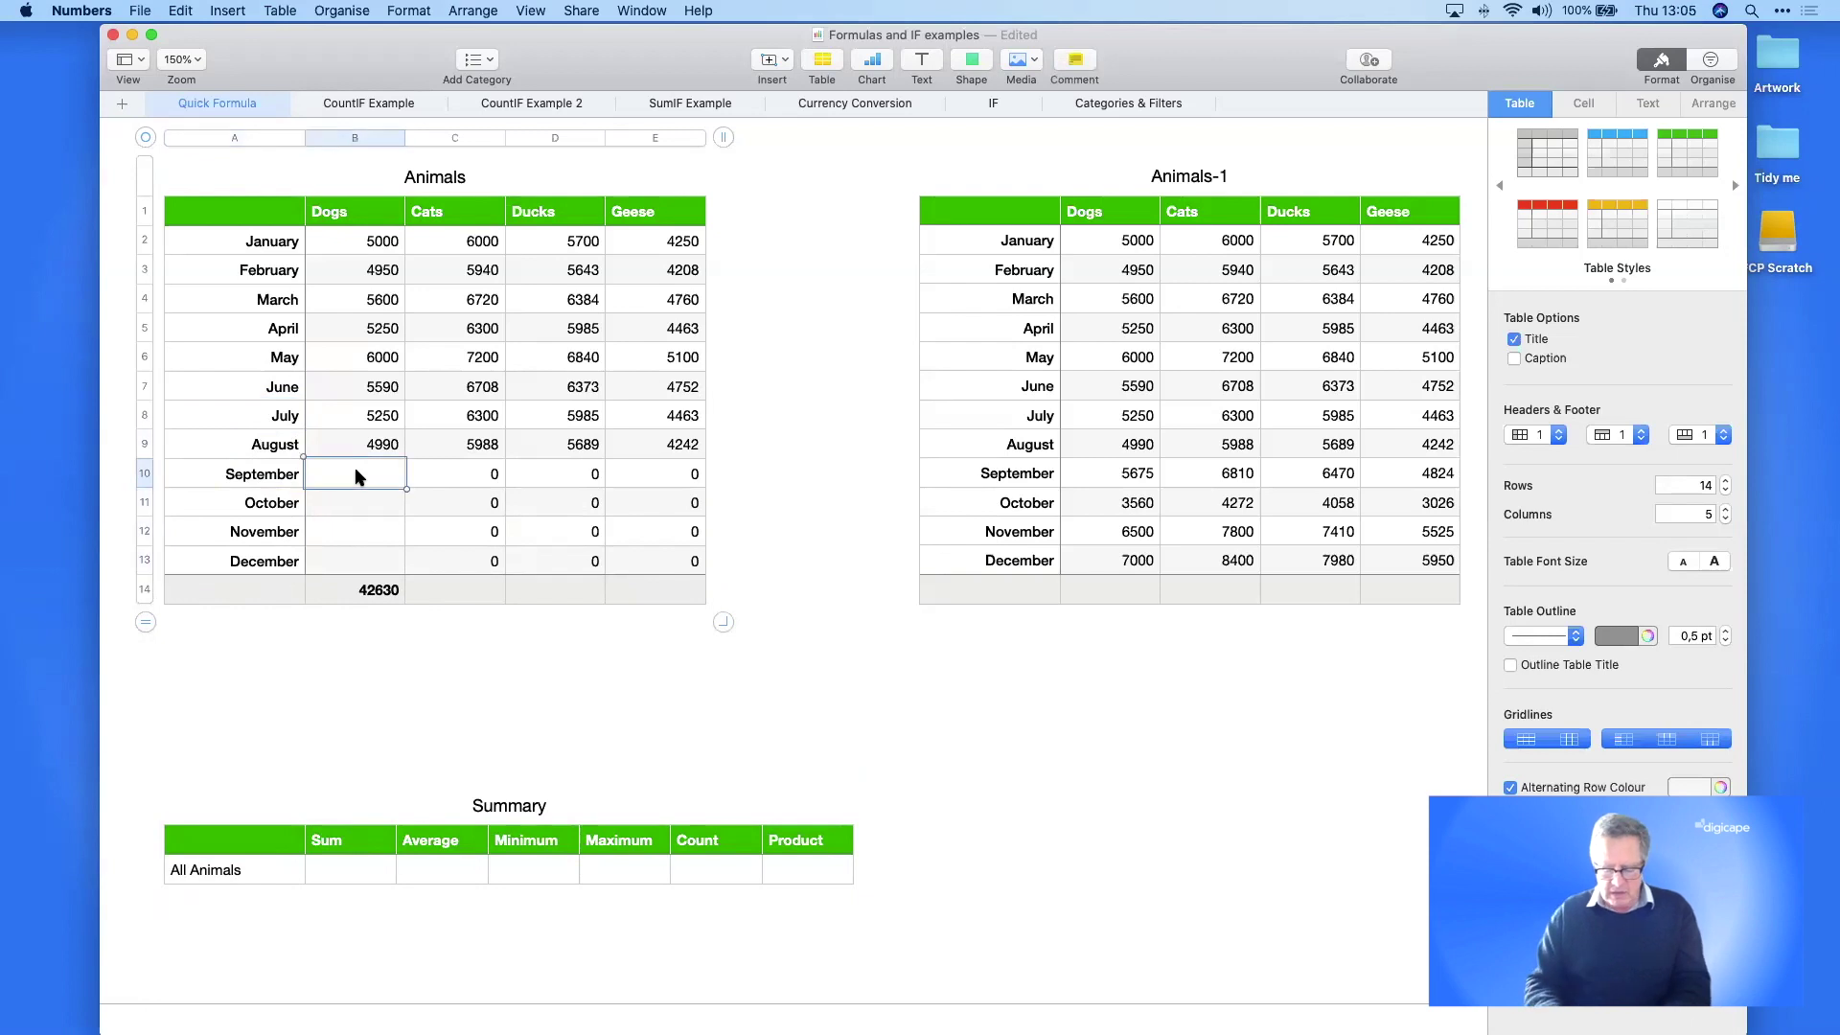
type("6000")
key("Return")
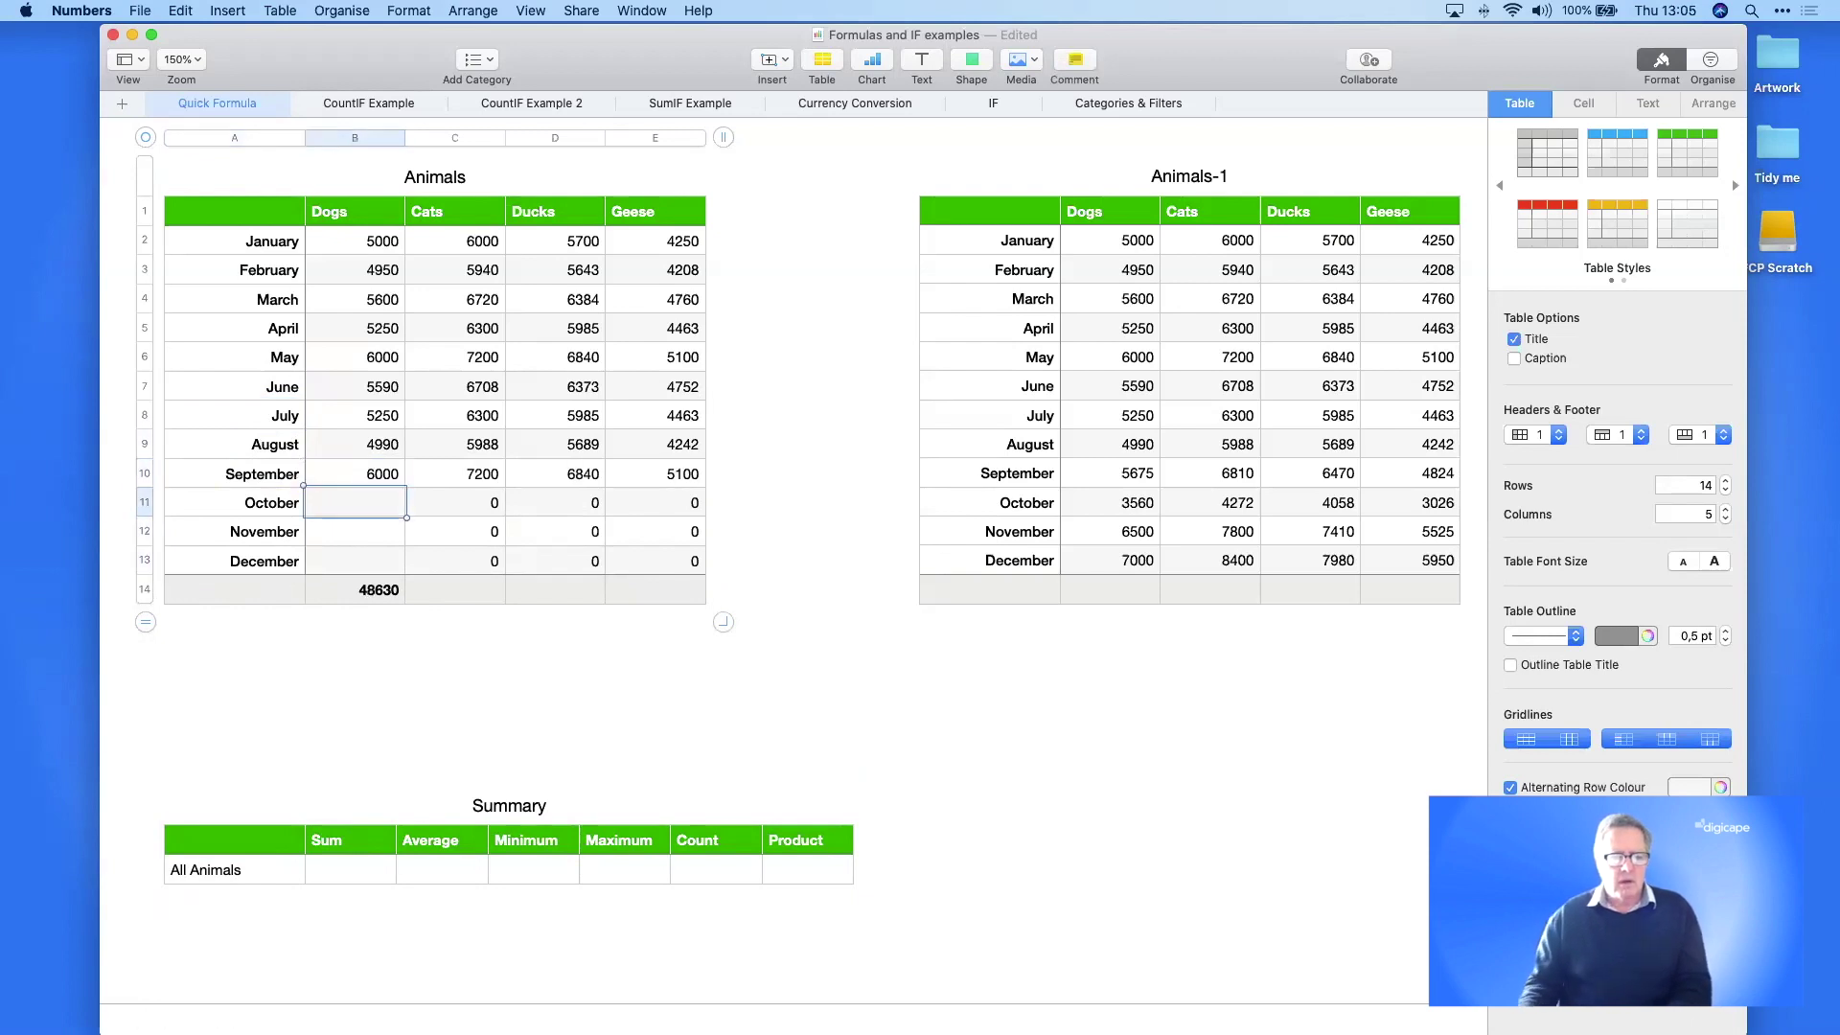
left_click(355, 591)
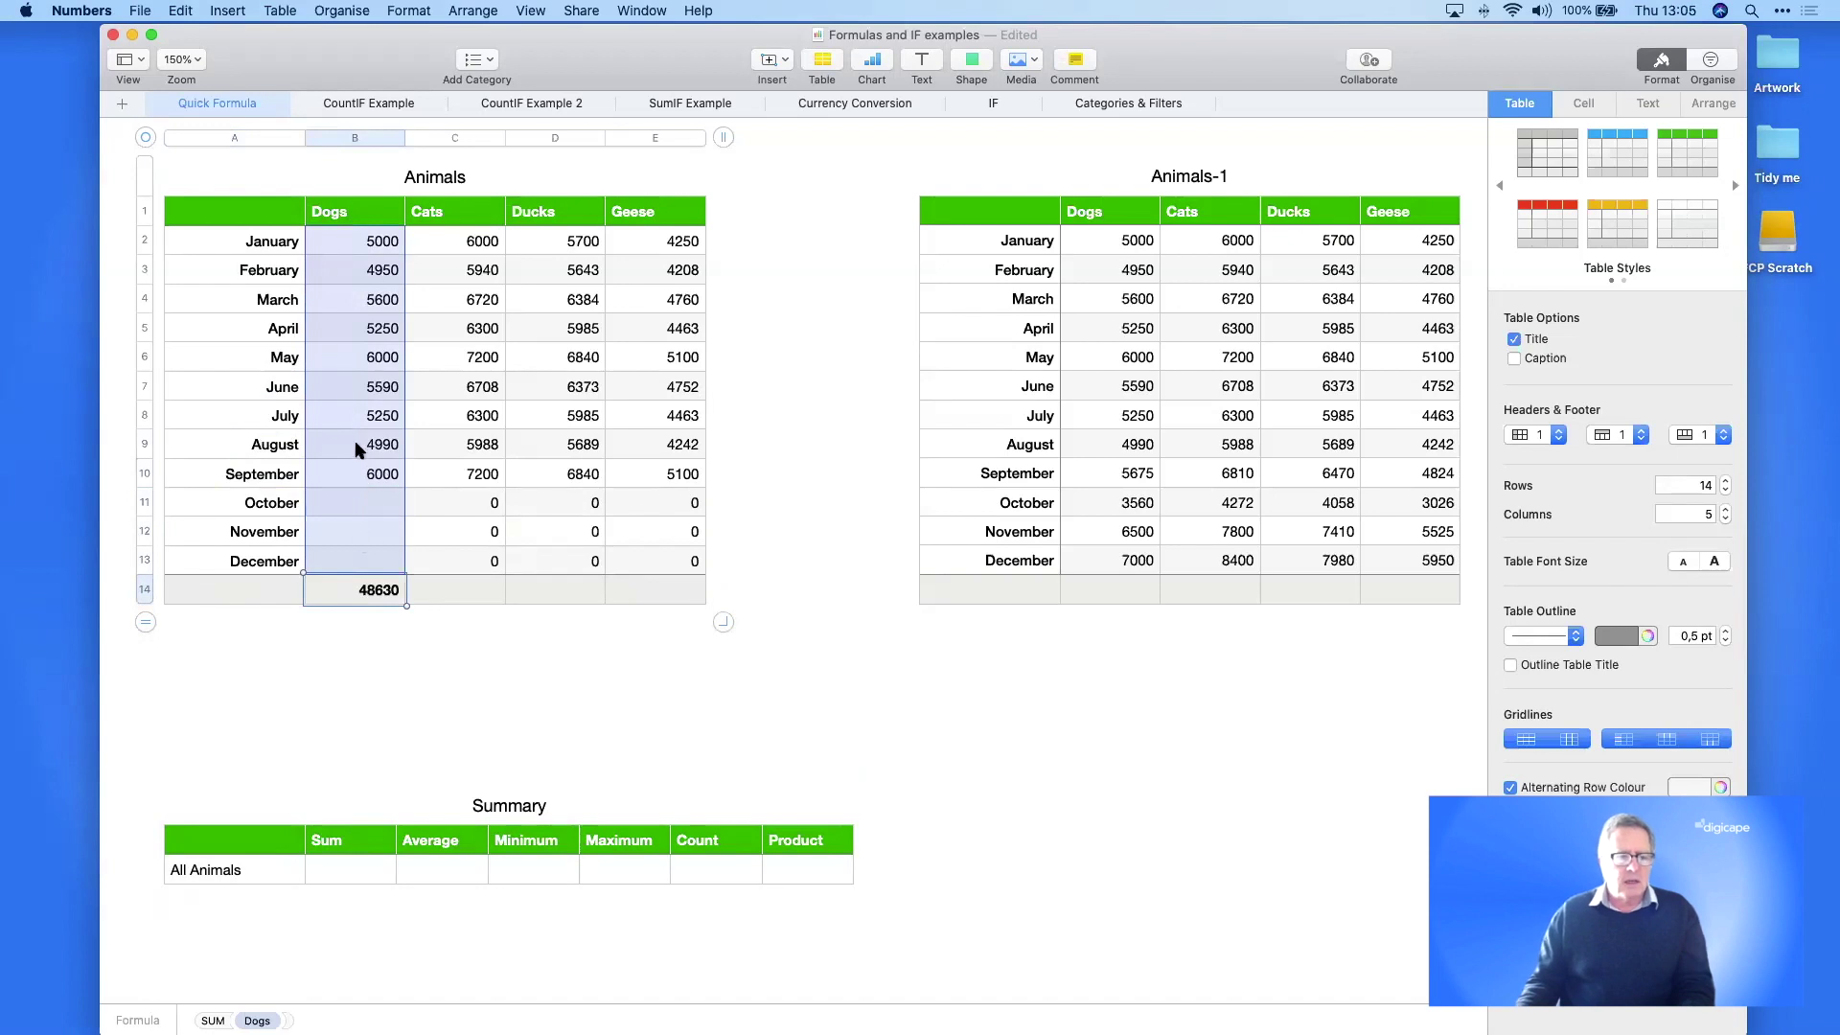
left_click(364, 511)
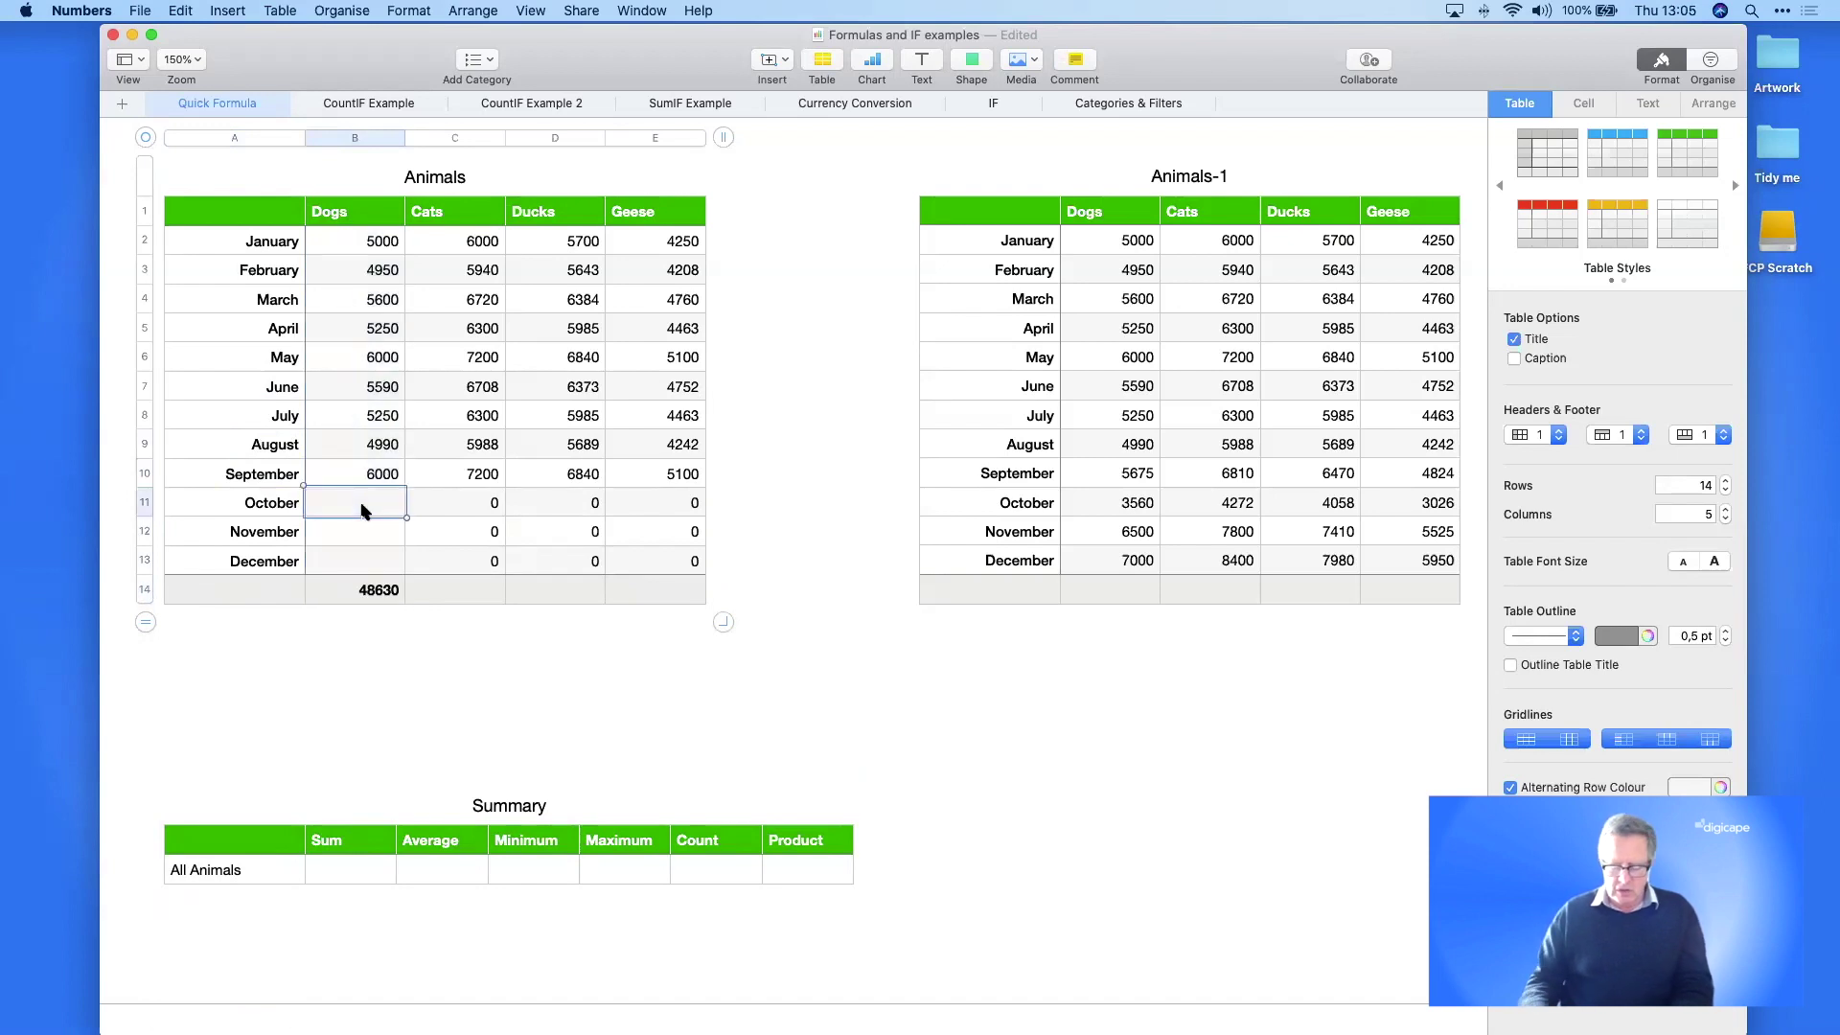
type("4000")
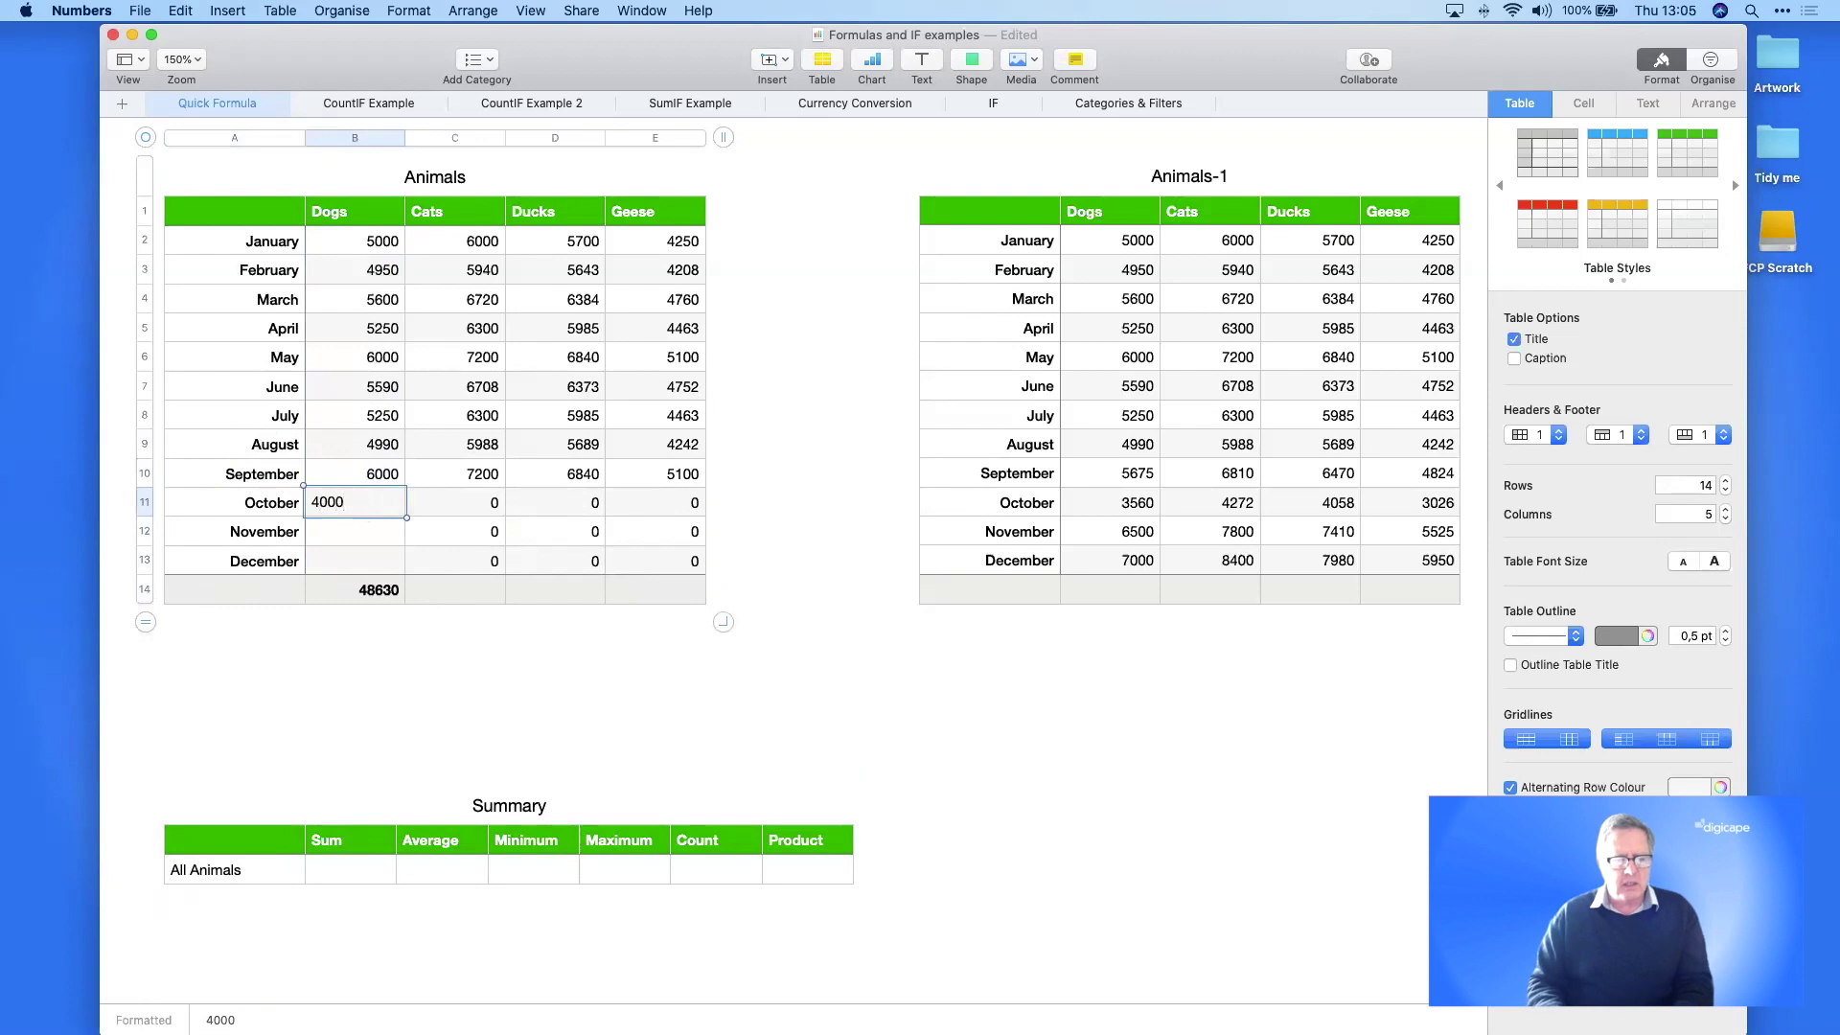
key("Return")
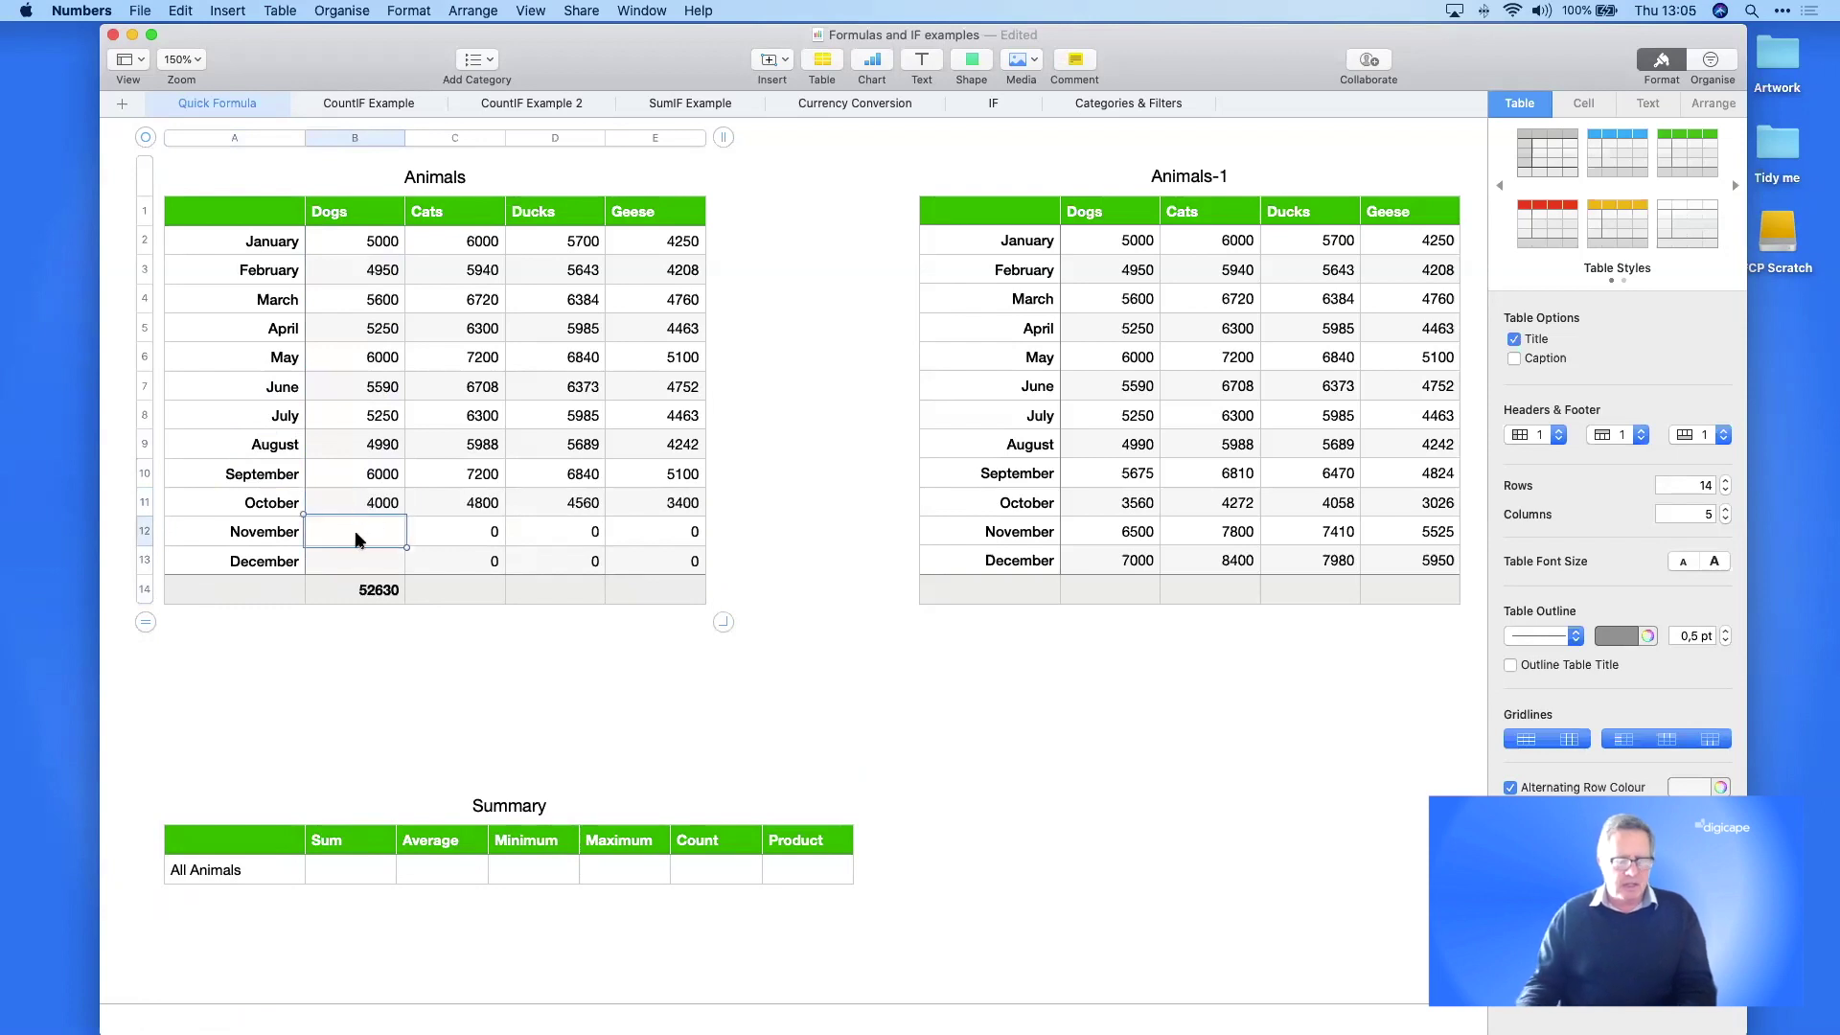
type("3000")
key("Return")
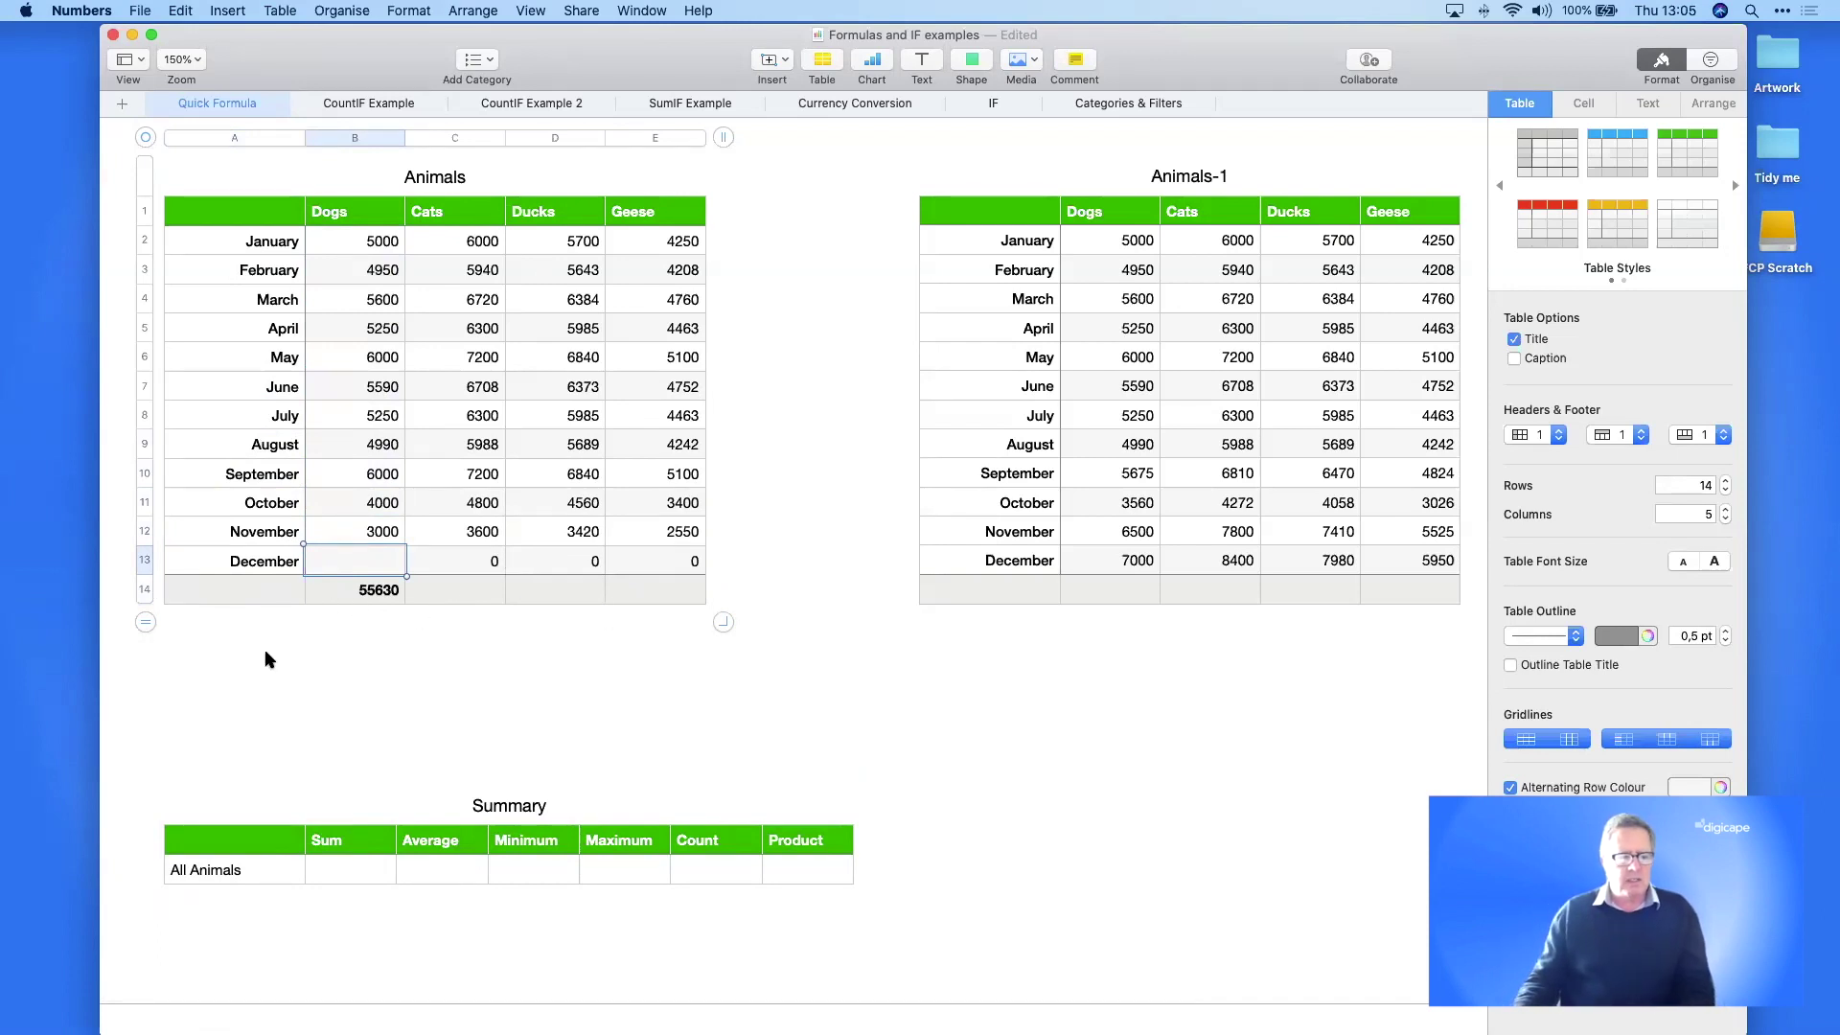
mouse_move(145, 623)
left_mouse_down()
mouse_move(151, 810)
mouse_move(159, 589)
left_mouse_up()
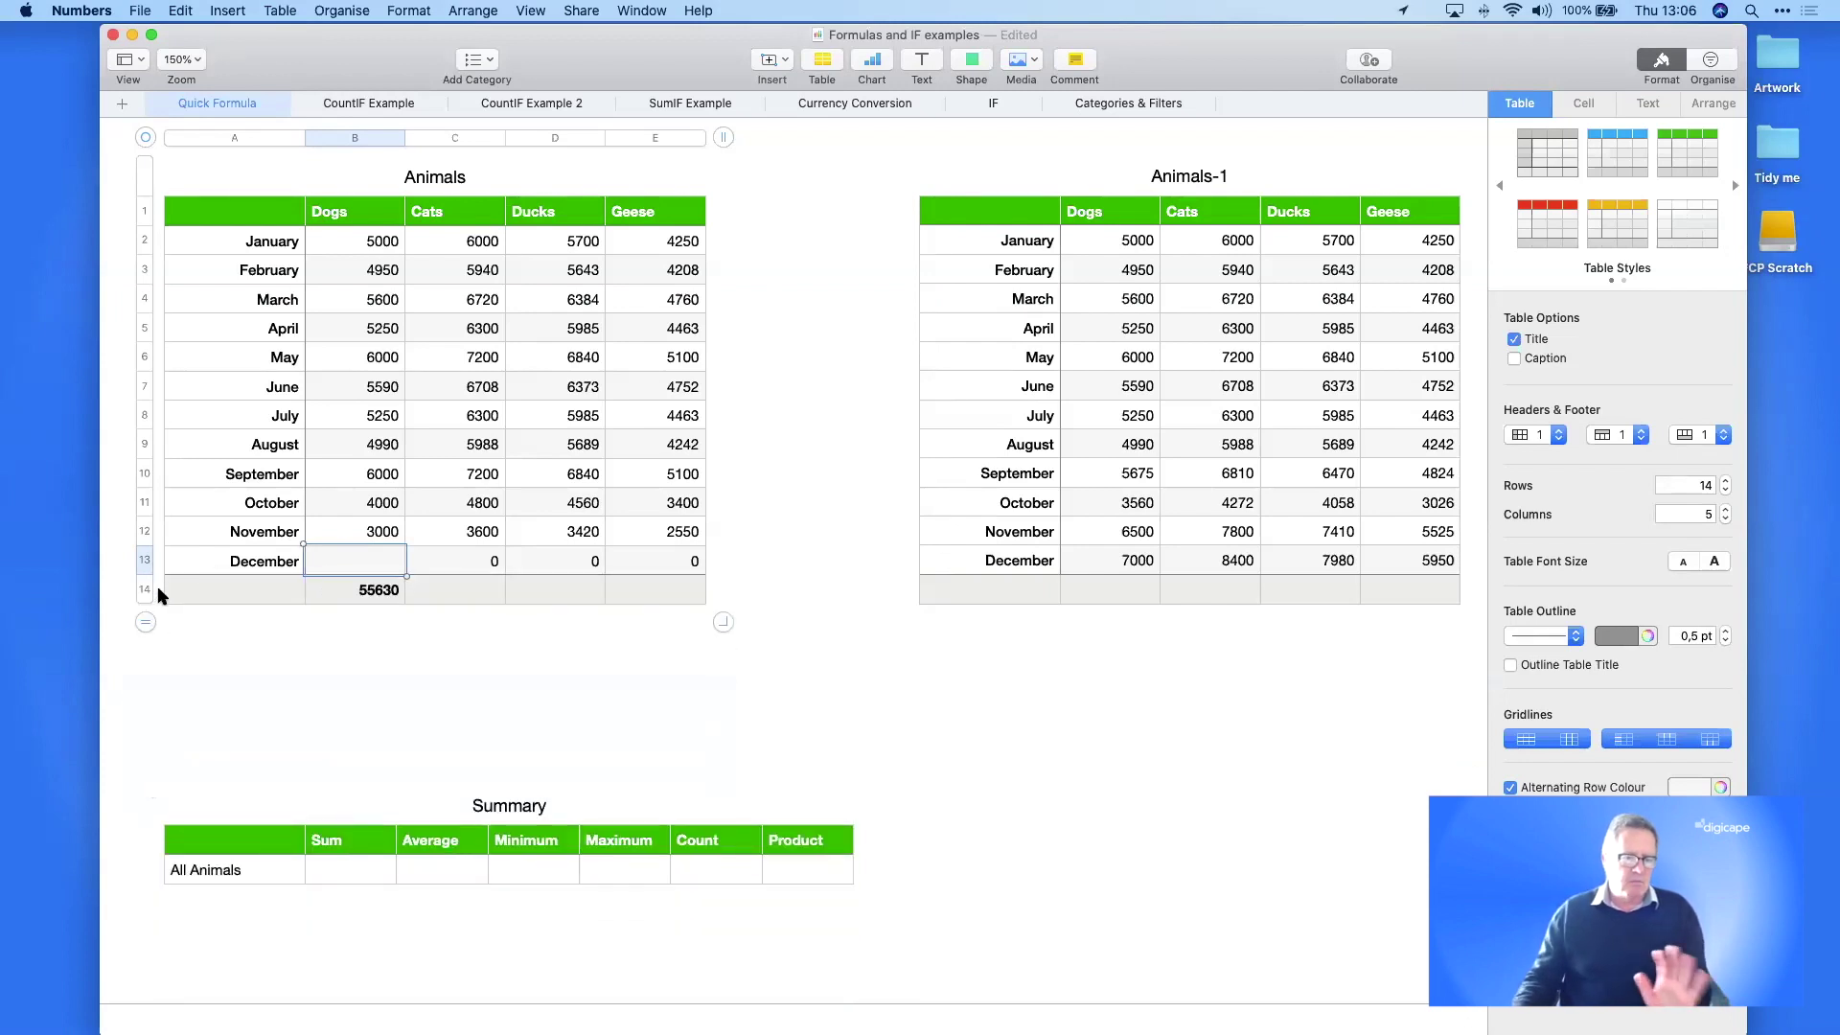
- Insert a Sum of the Dogs column in the footer row of the Animals-1 table
left_click(325, 659)
scroll(1050, 778, "right", 3)
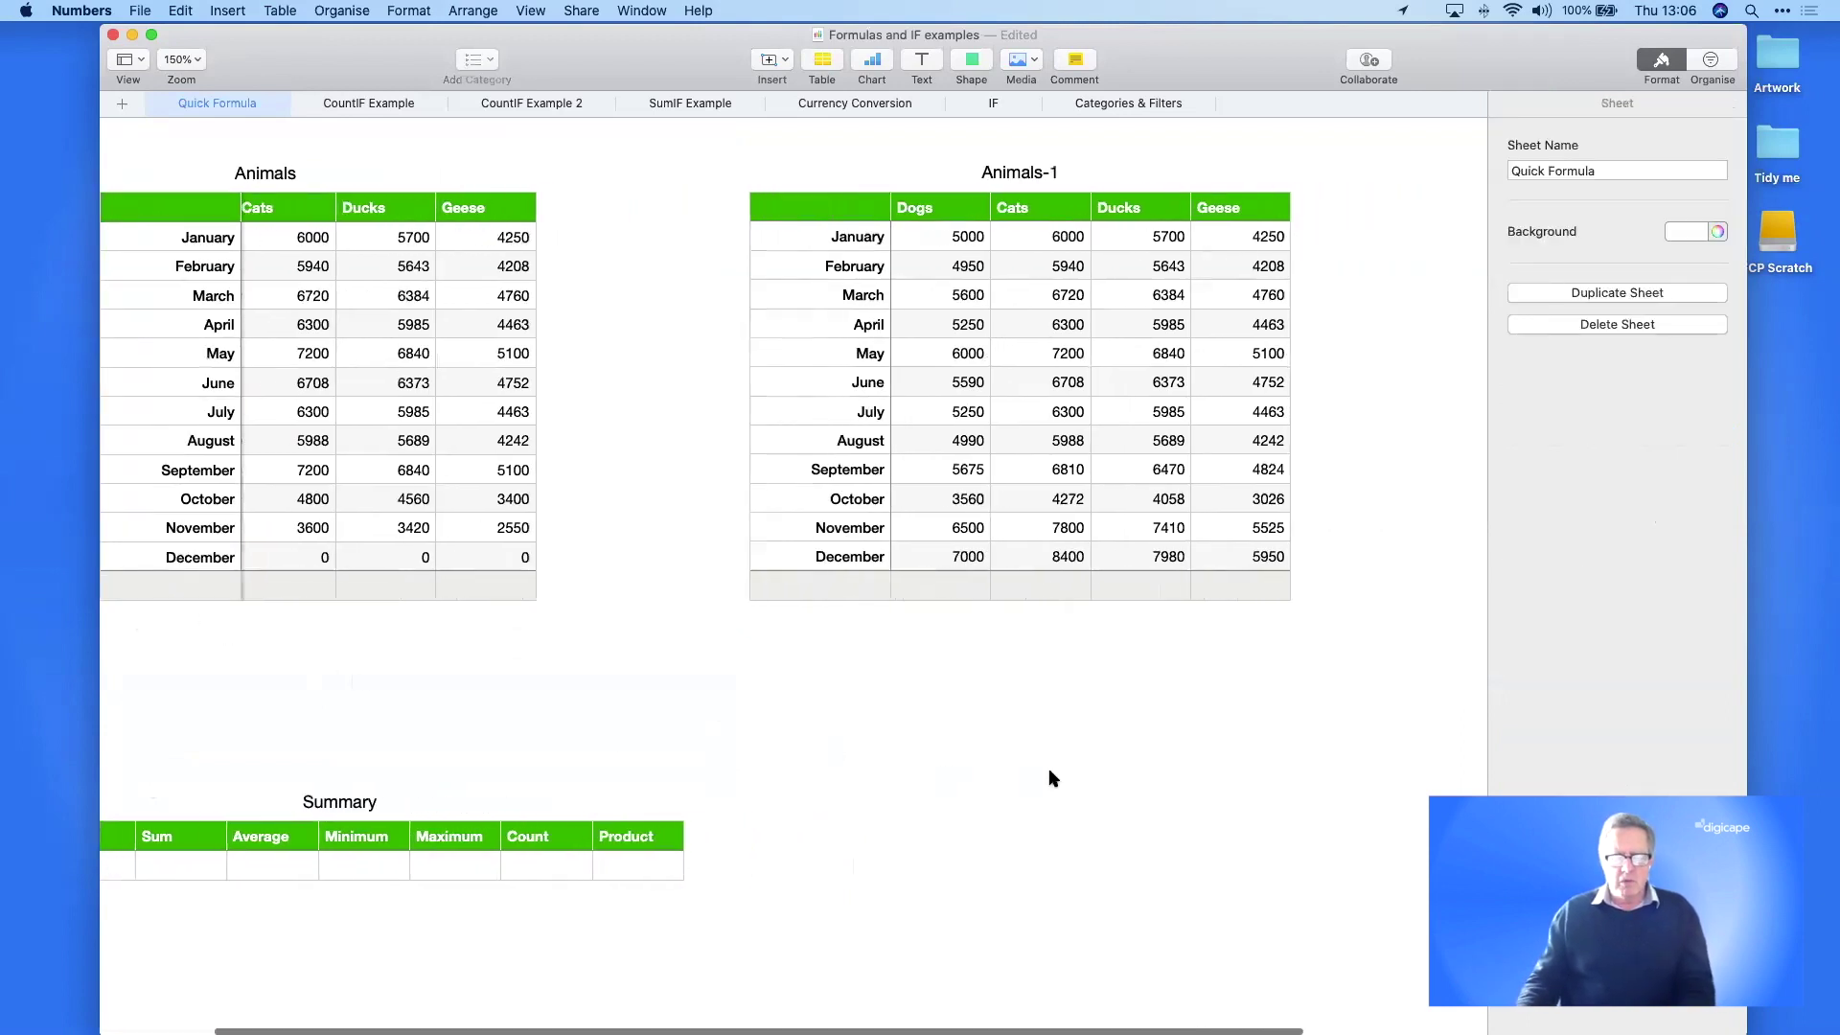
scroll(1050, 778, "right", 1)
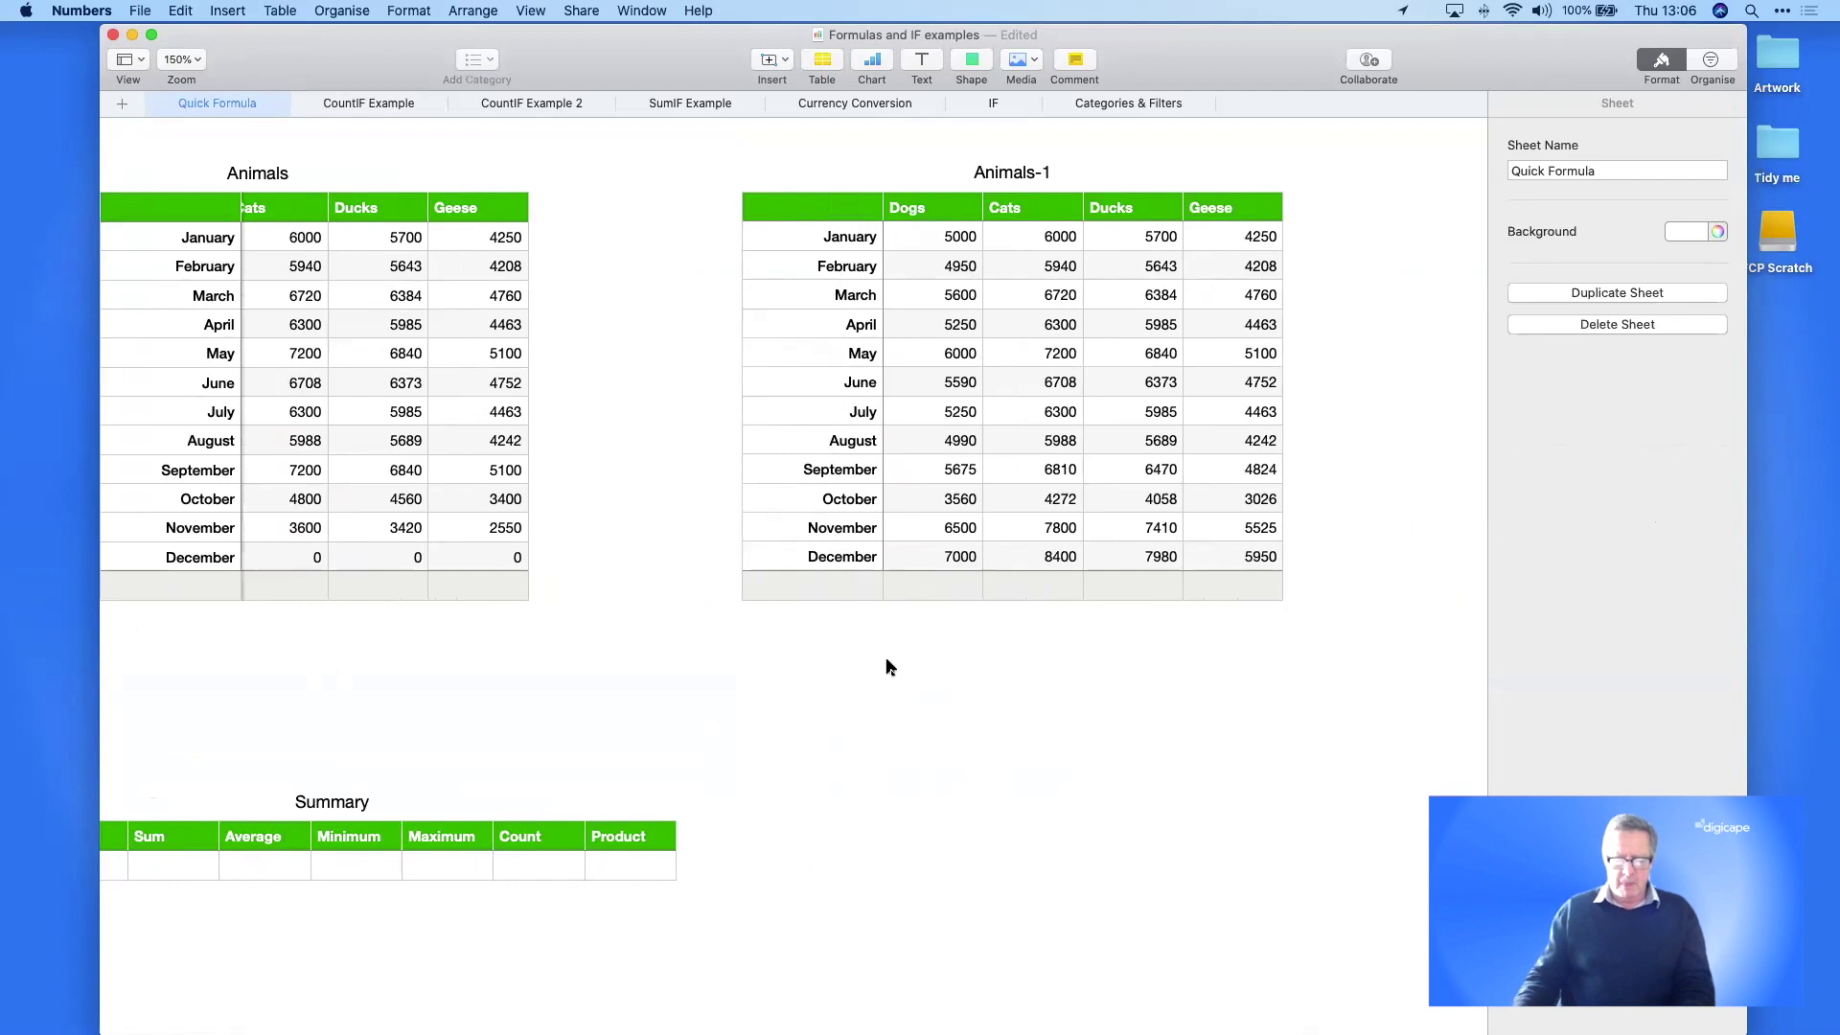
left_click(944, 589)
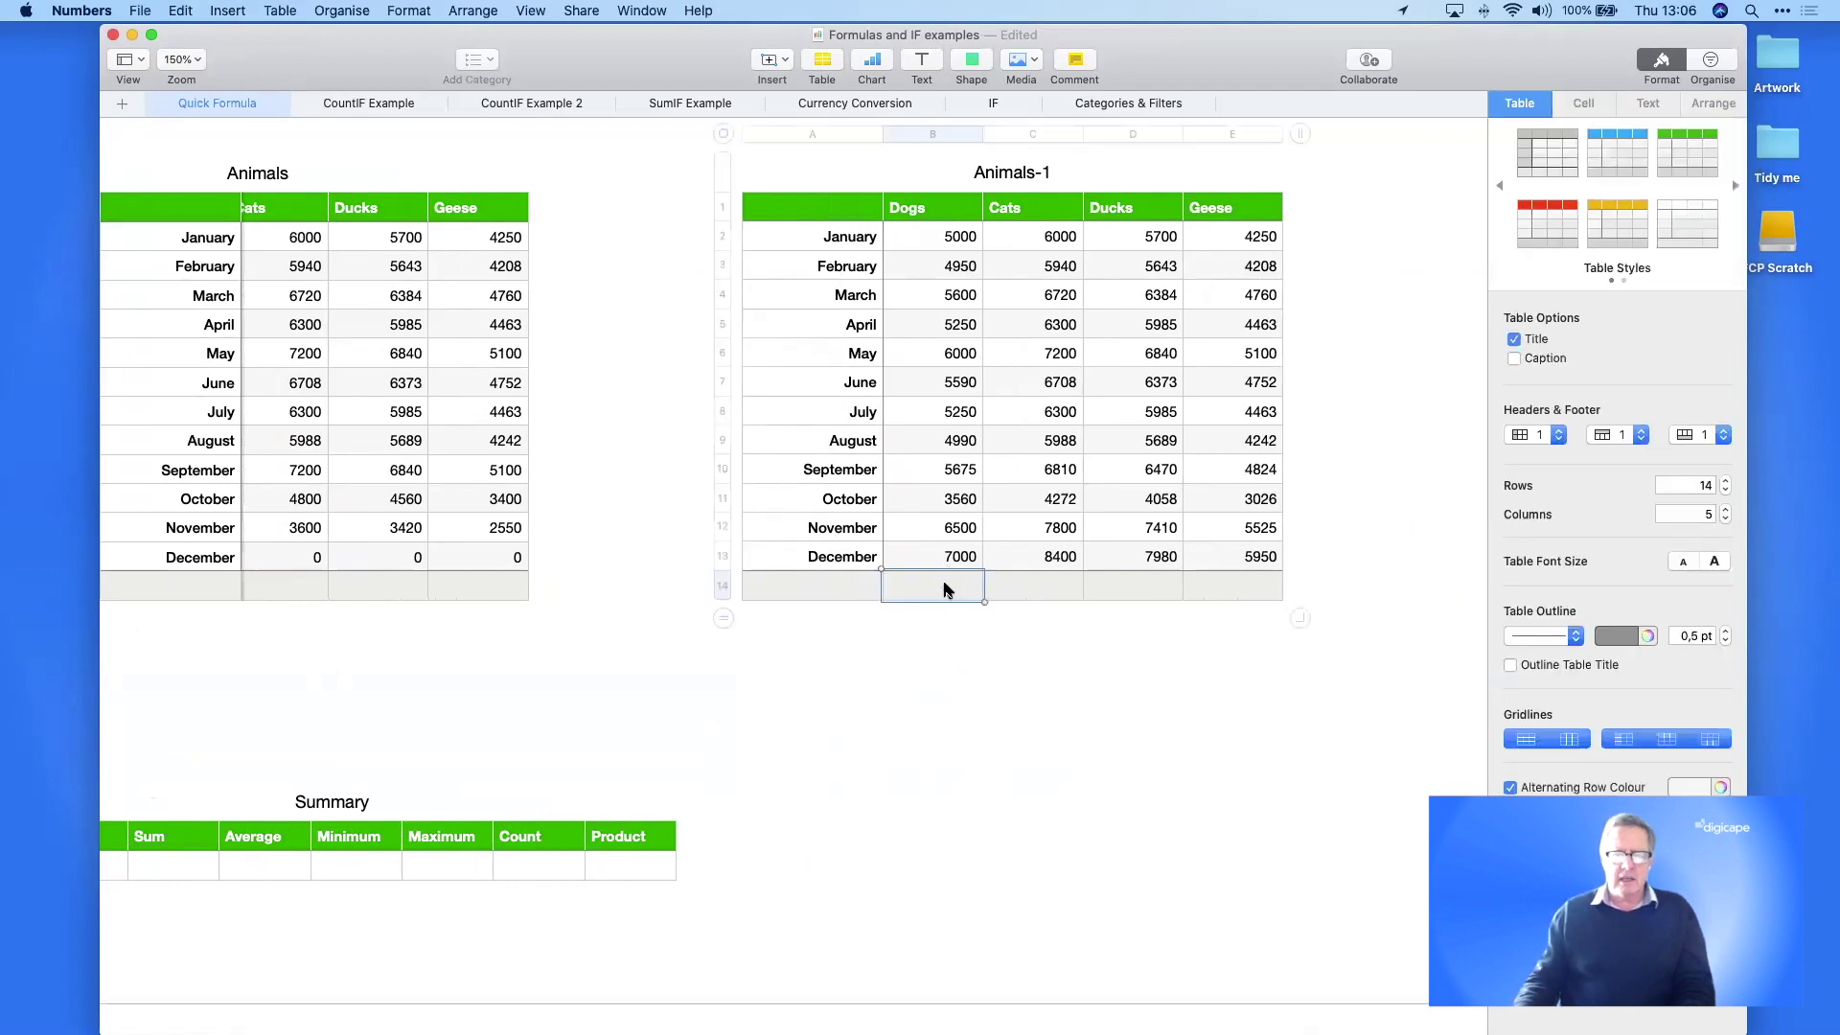
left_click(794, 67)
left_click(788, 113)
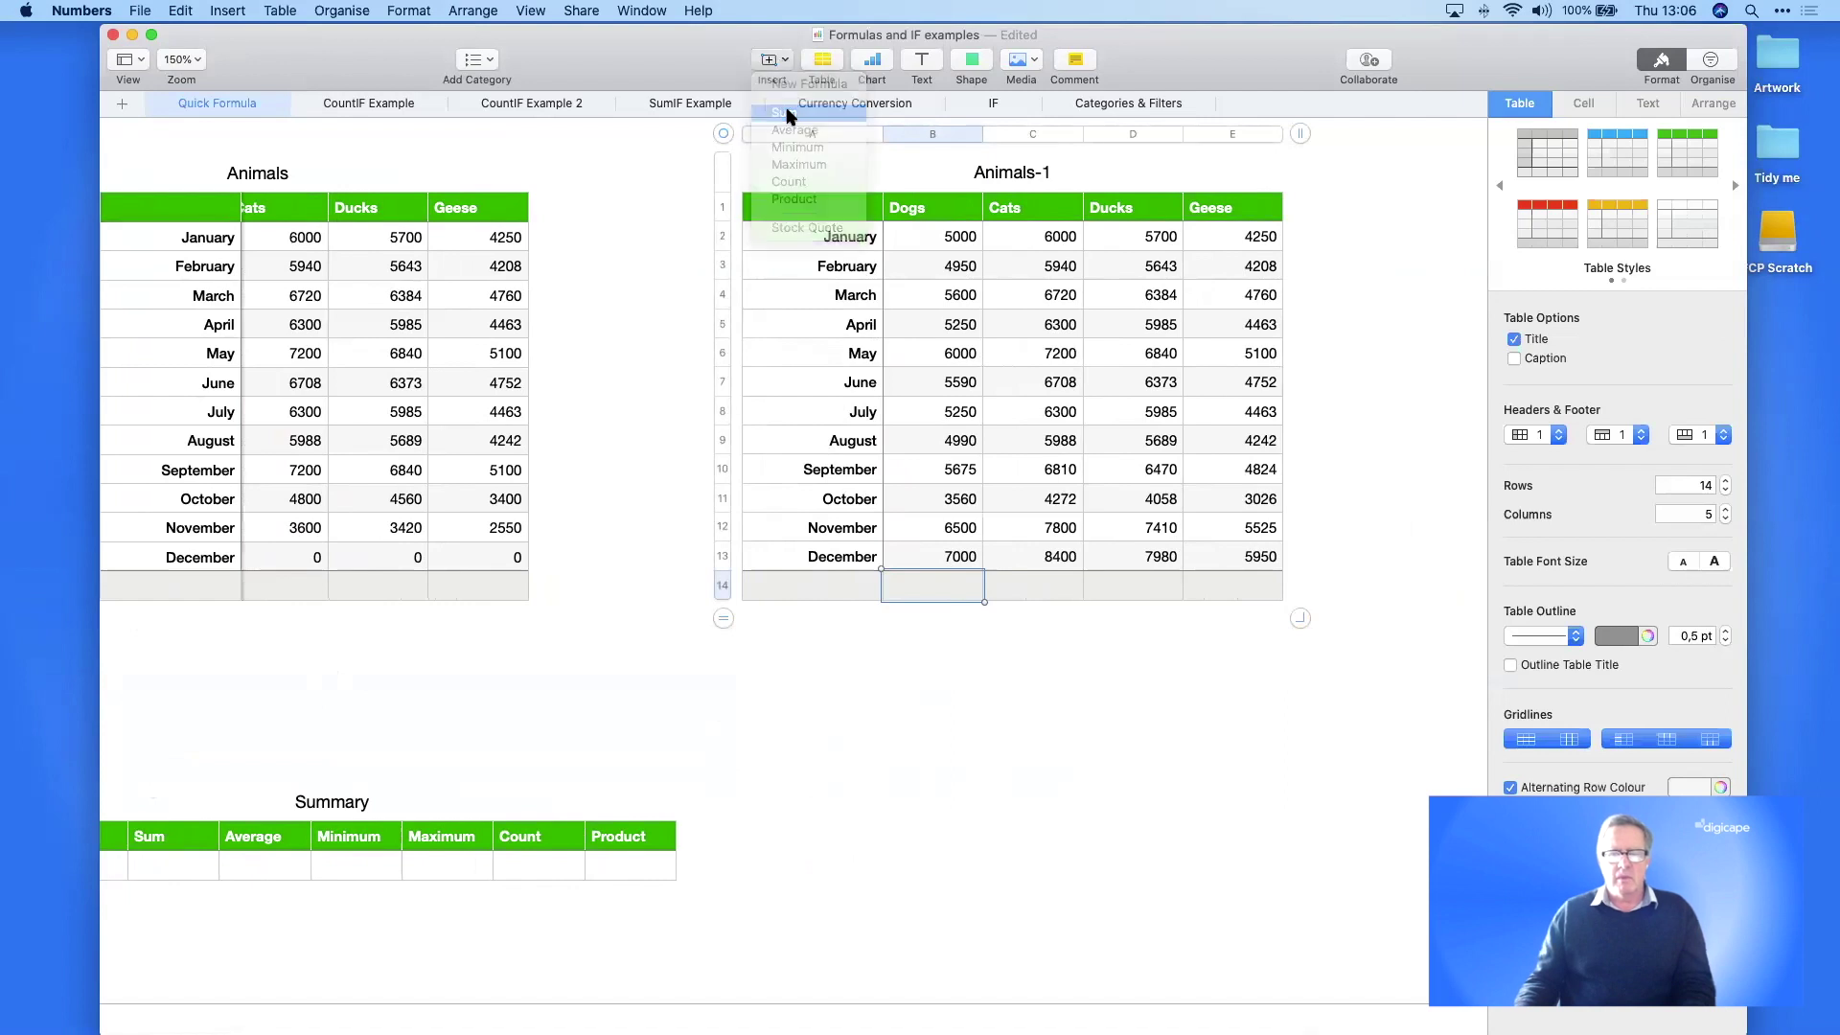
- Check the Sum formula in the Animals-1 Dogs footer and fill it across to Cats, Ducks and Geese
double_click(949, 593)
key("Escape")
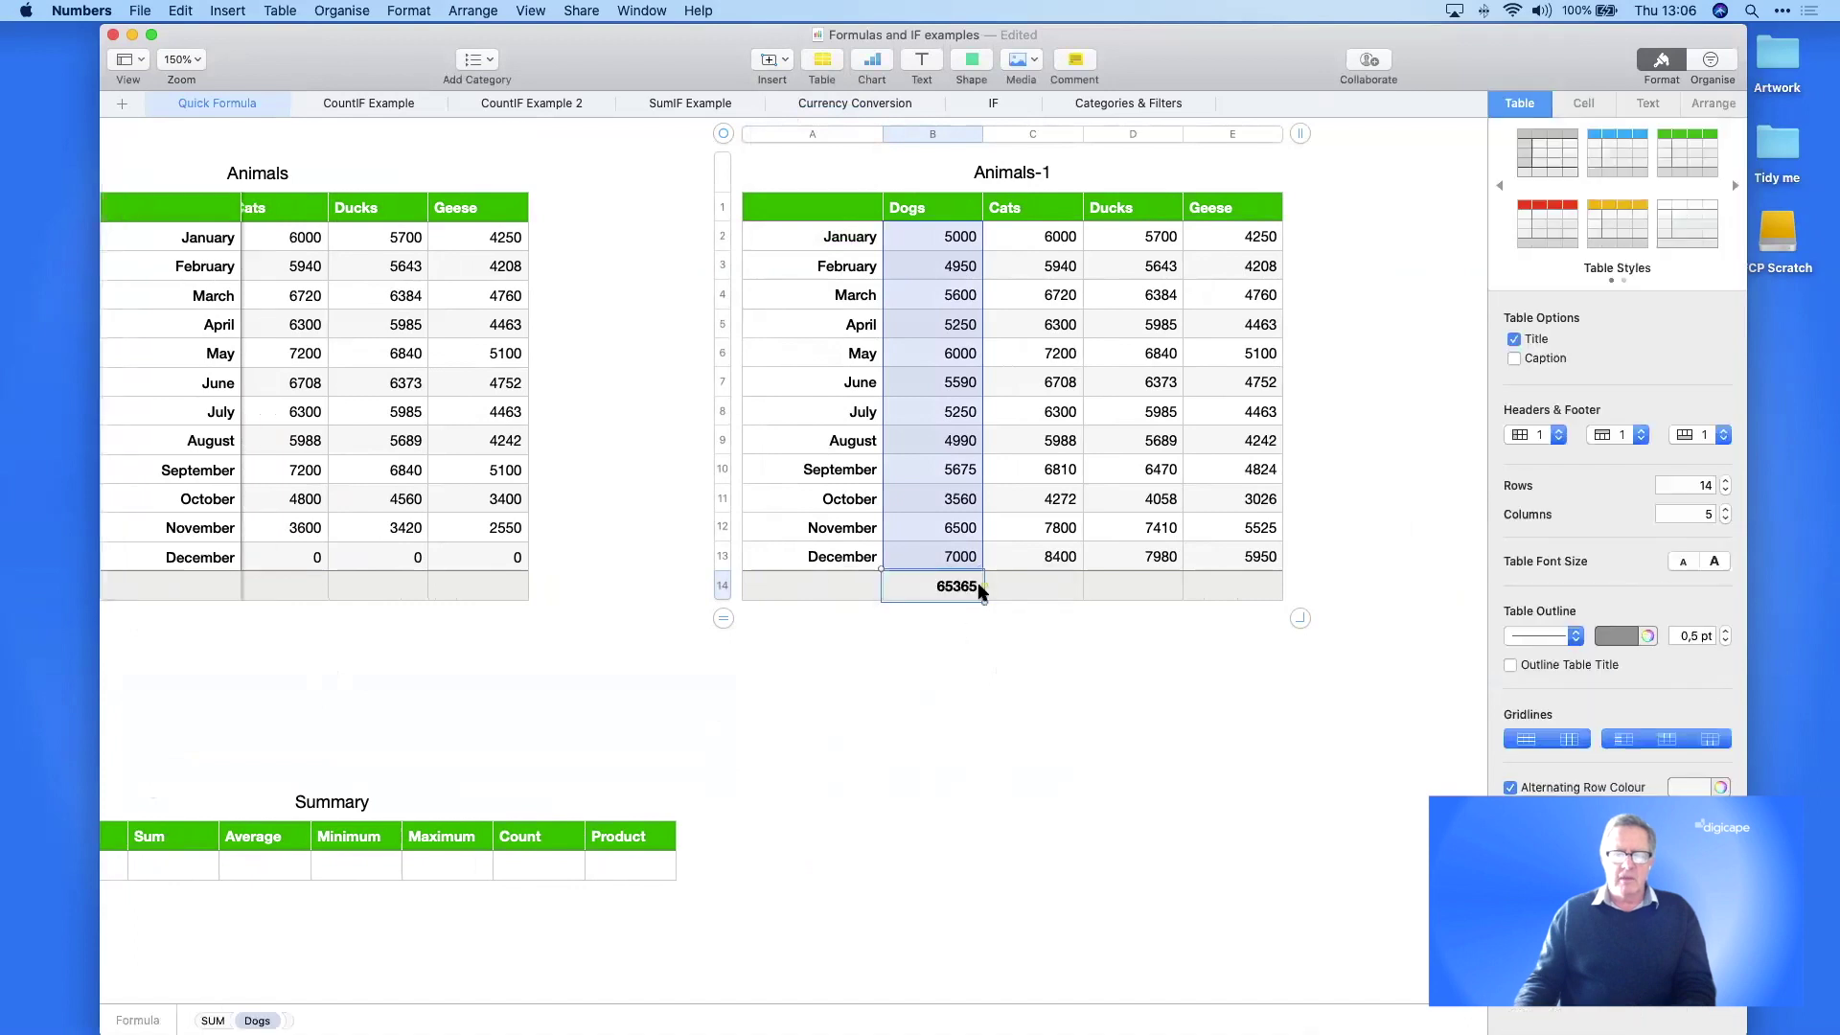
double_click(958, 590)
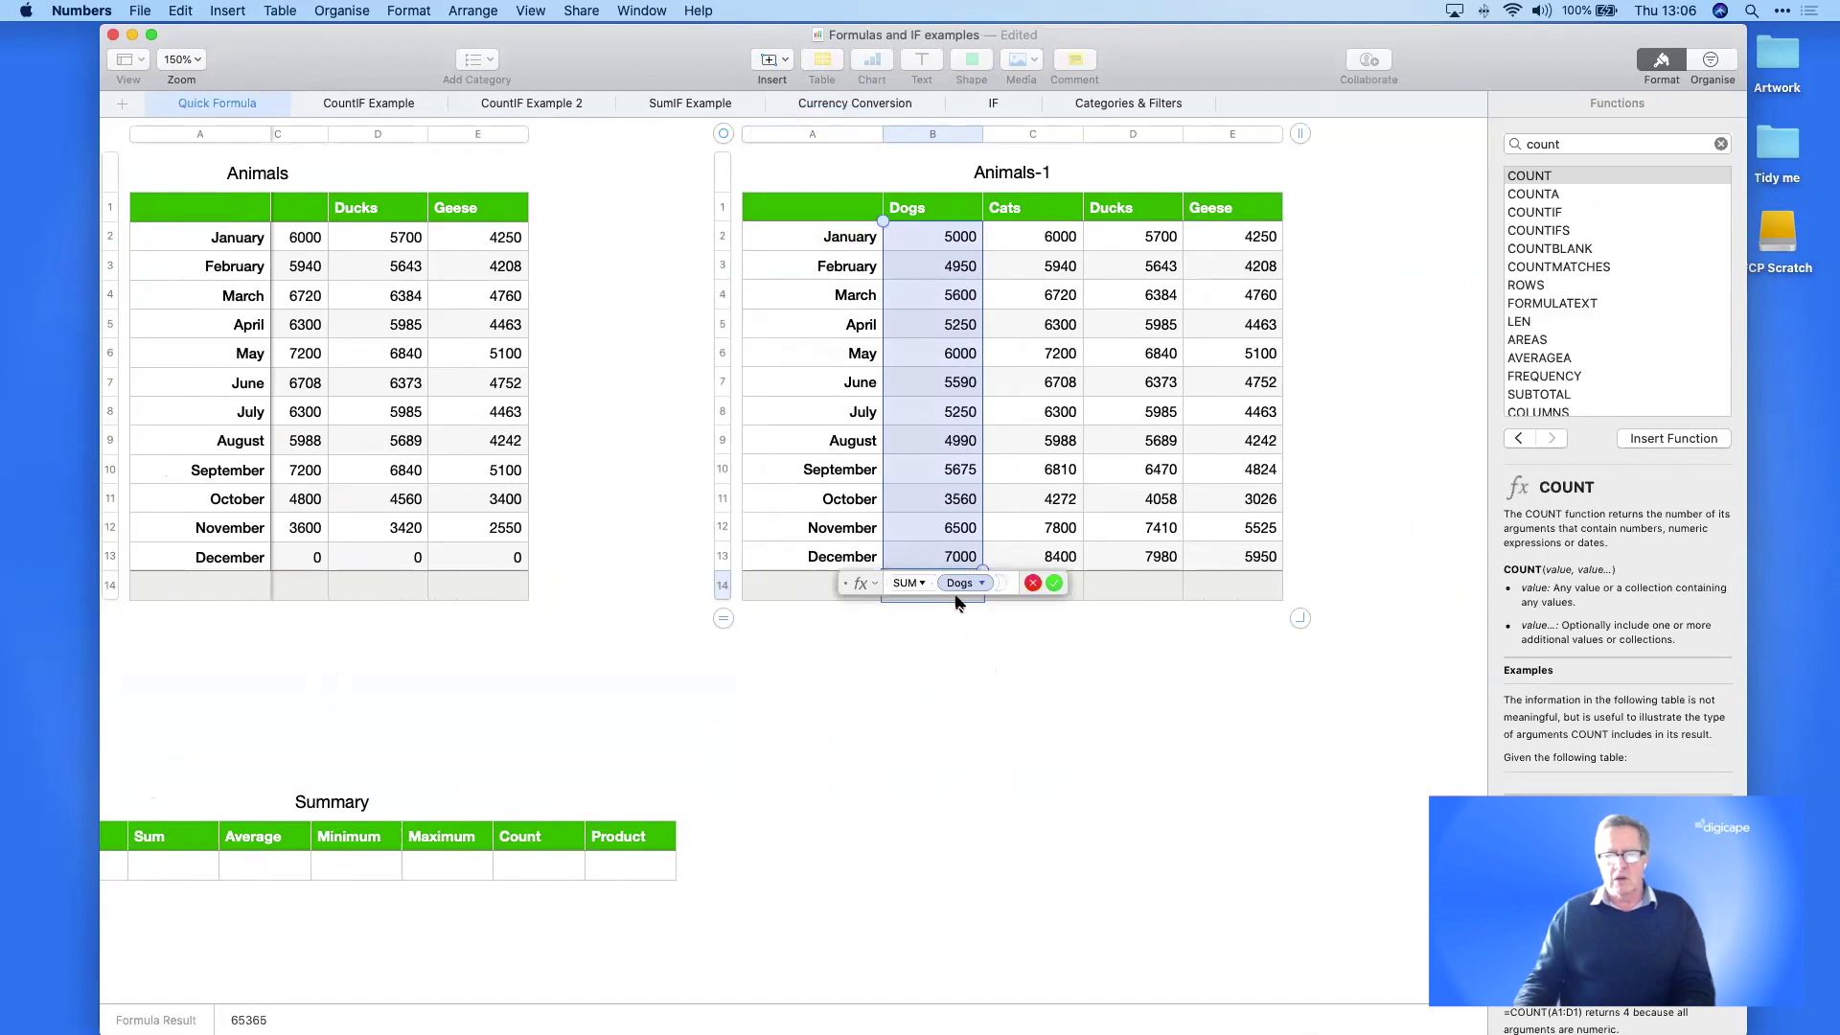
key("Return")
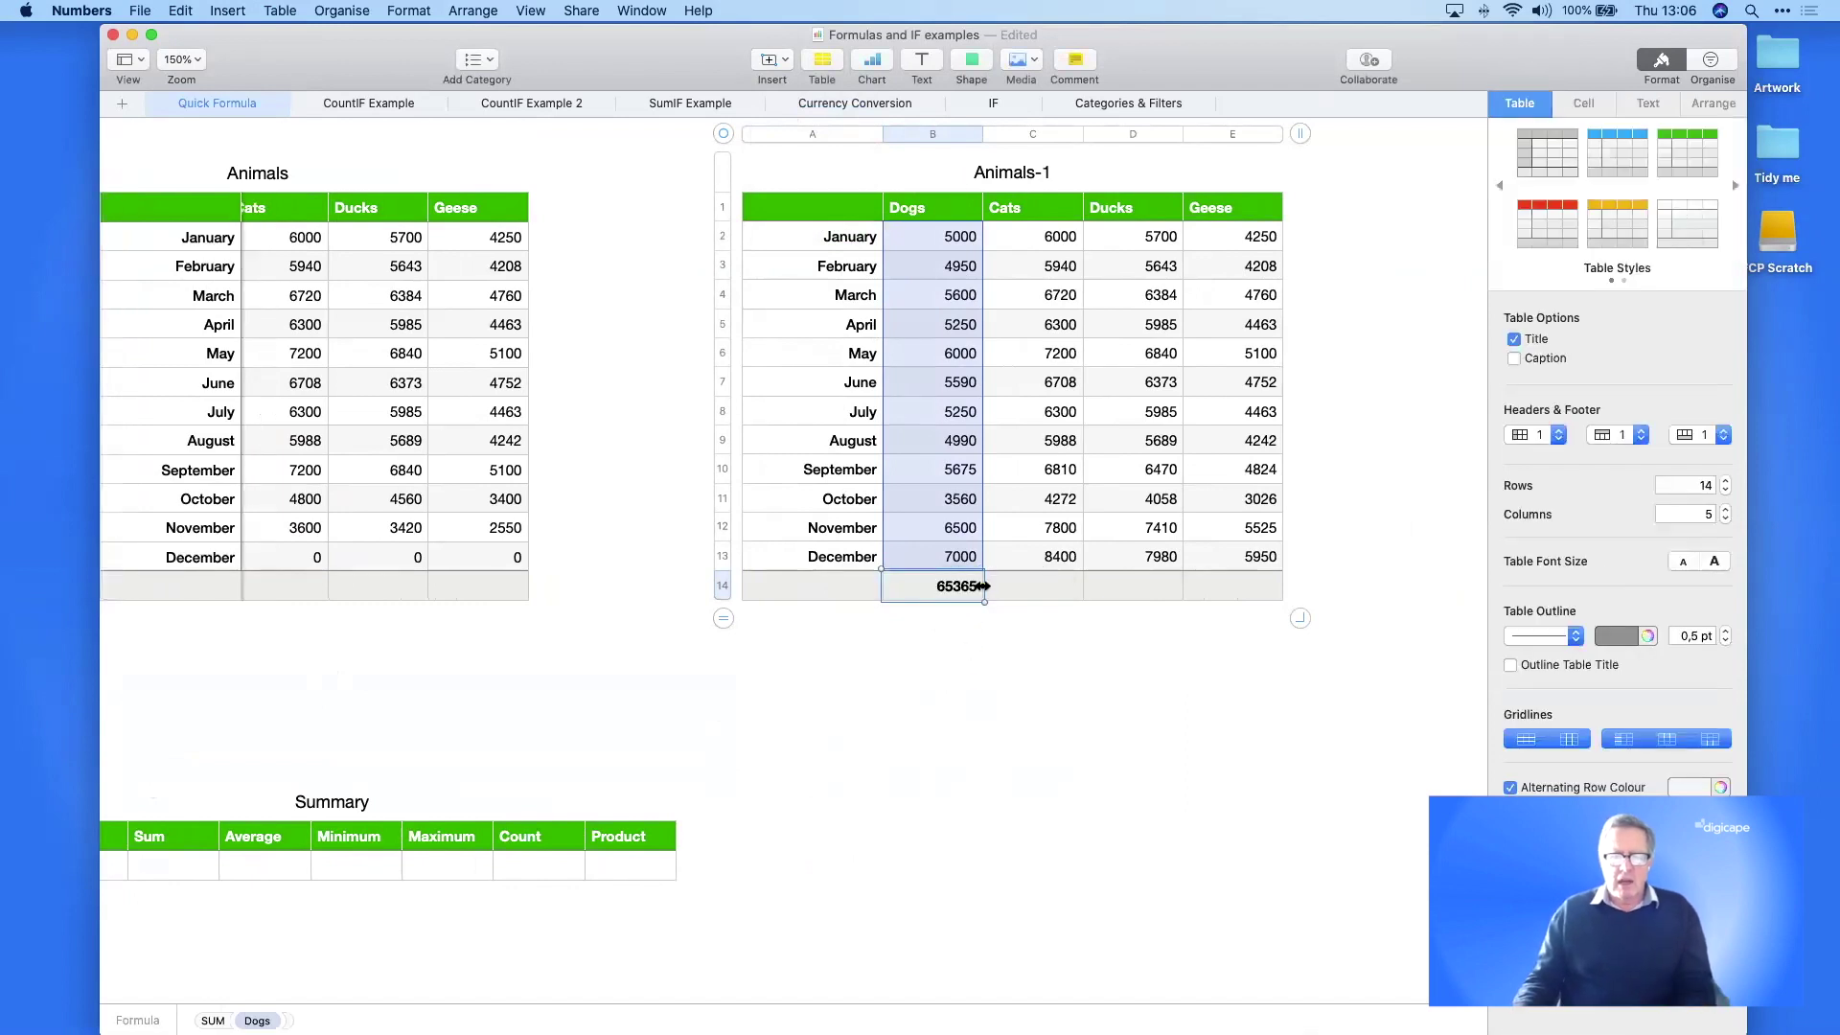
left_click_drag(984, 585, 1231, 586)
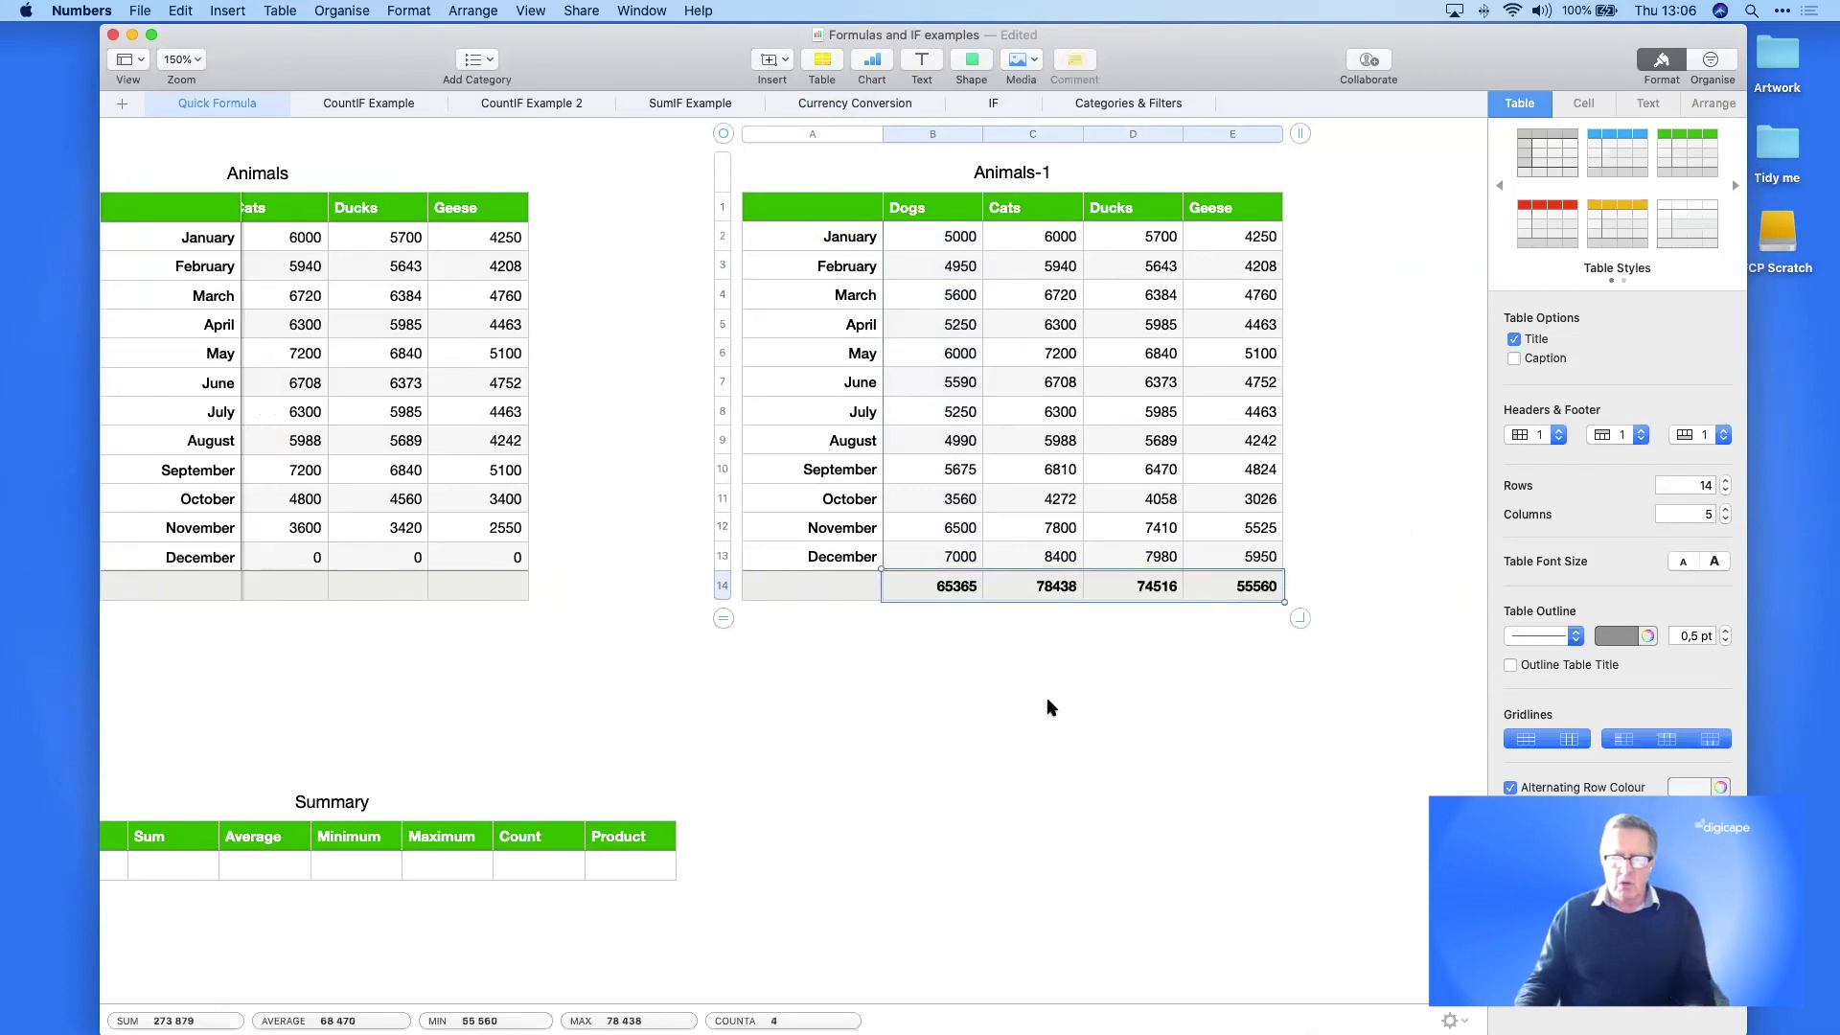
left_click(1018, 623)
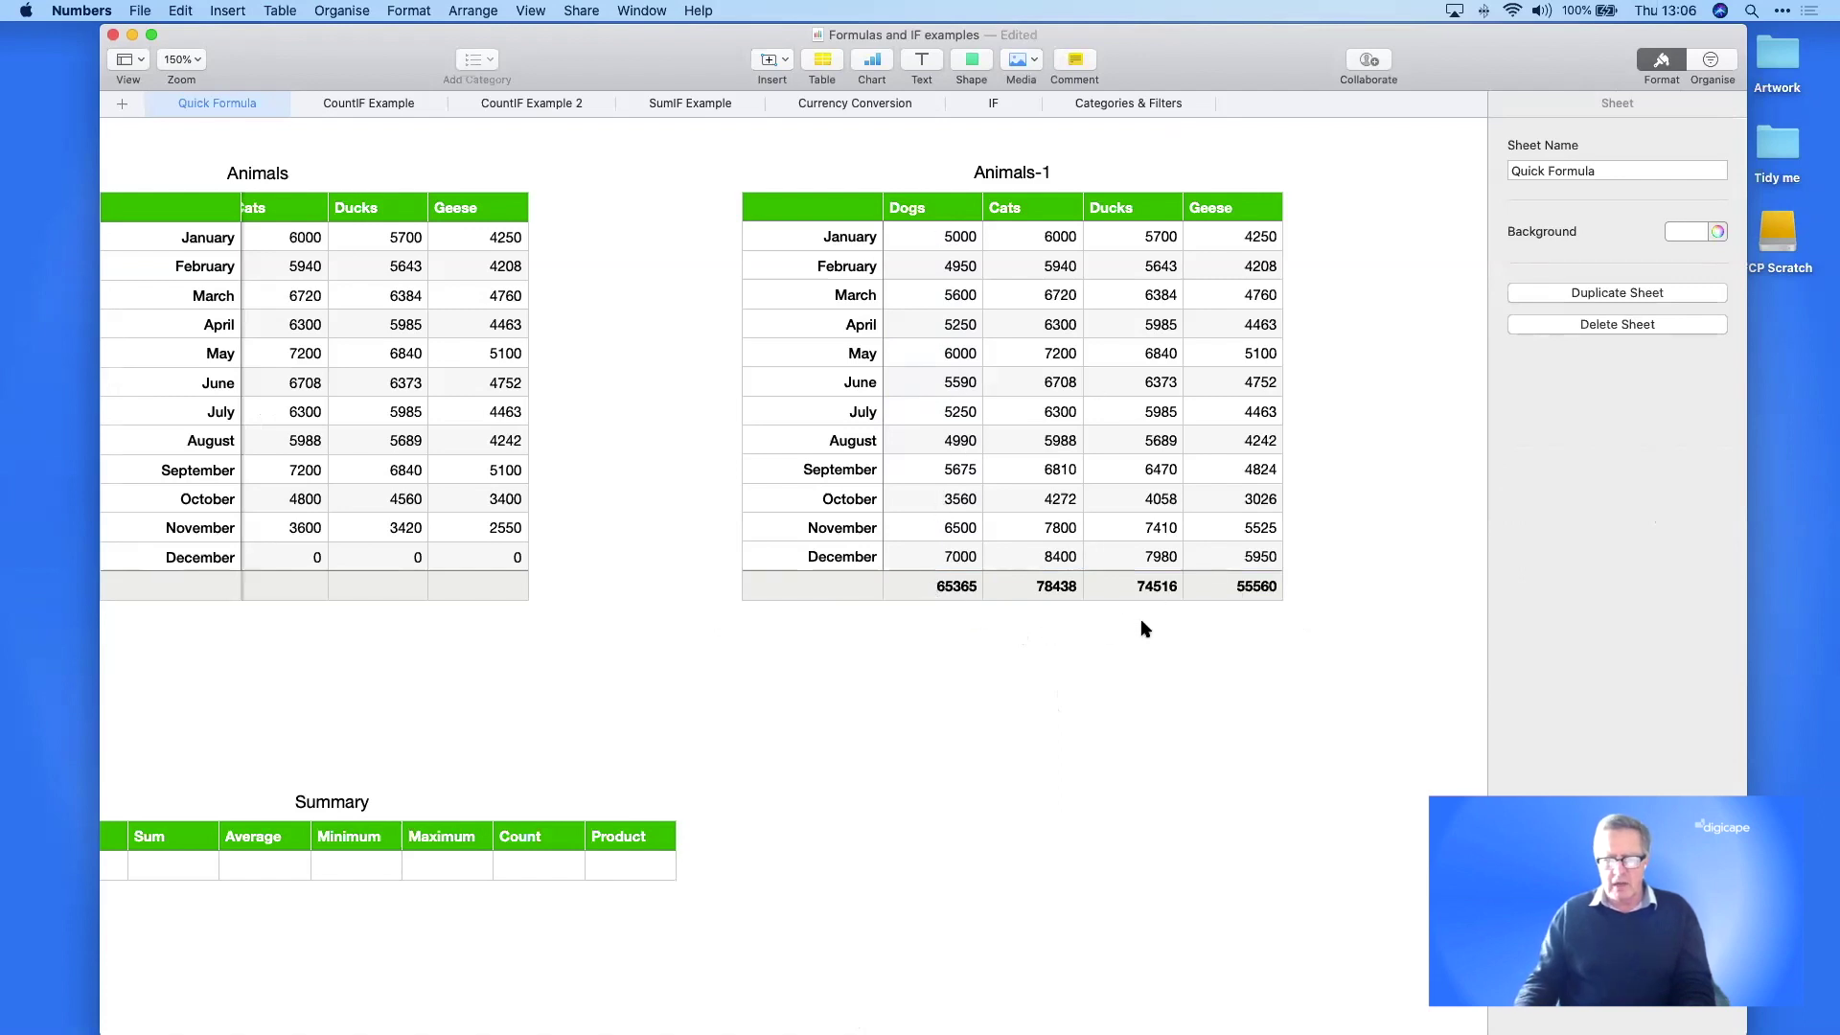
- Inspect the Sum formulas in the Cats and Ducks footer cells of the Animals-1 table
left_click(1026, 581)
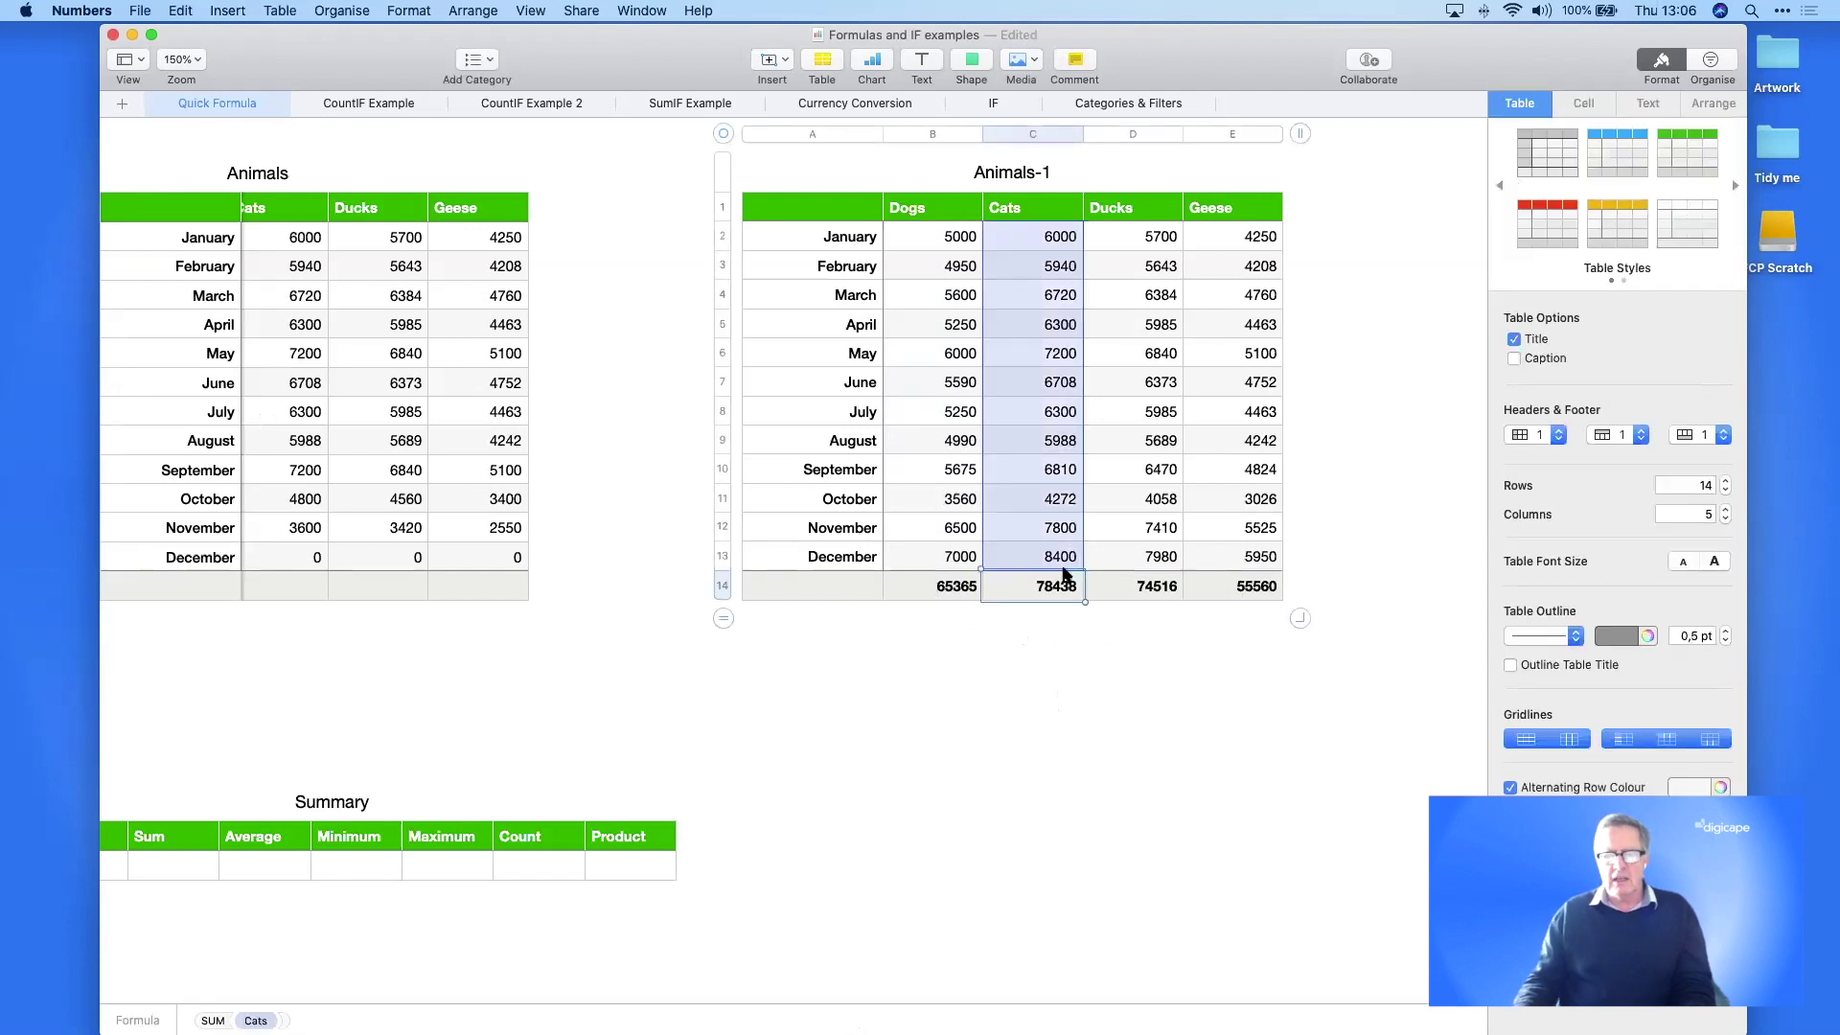
double_click(1047, 584)
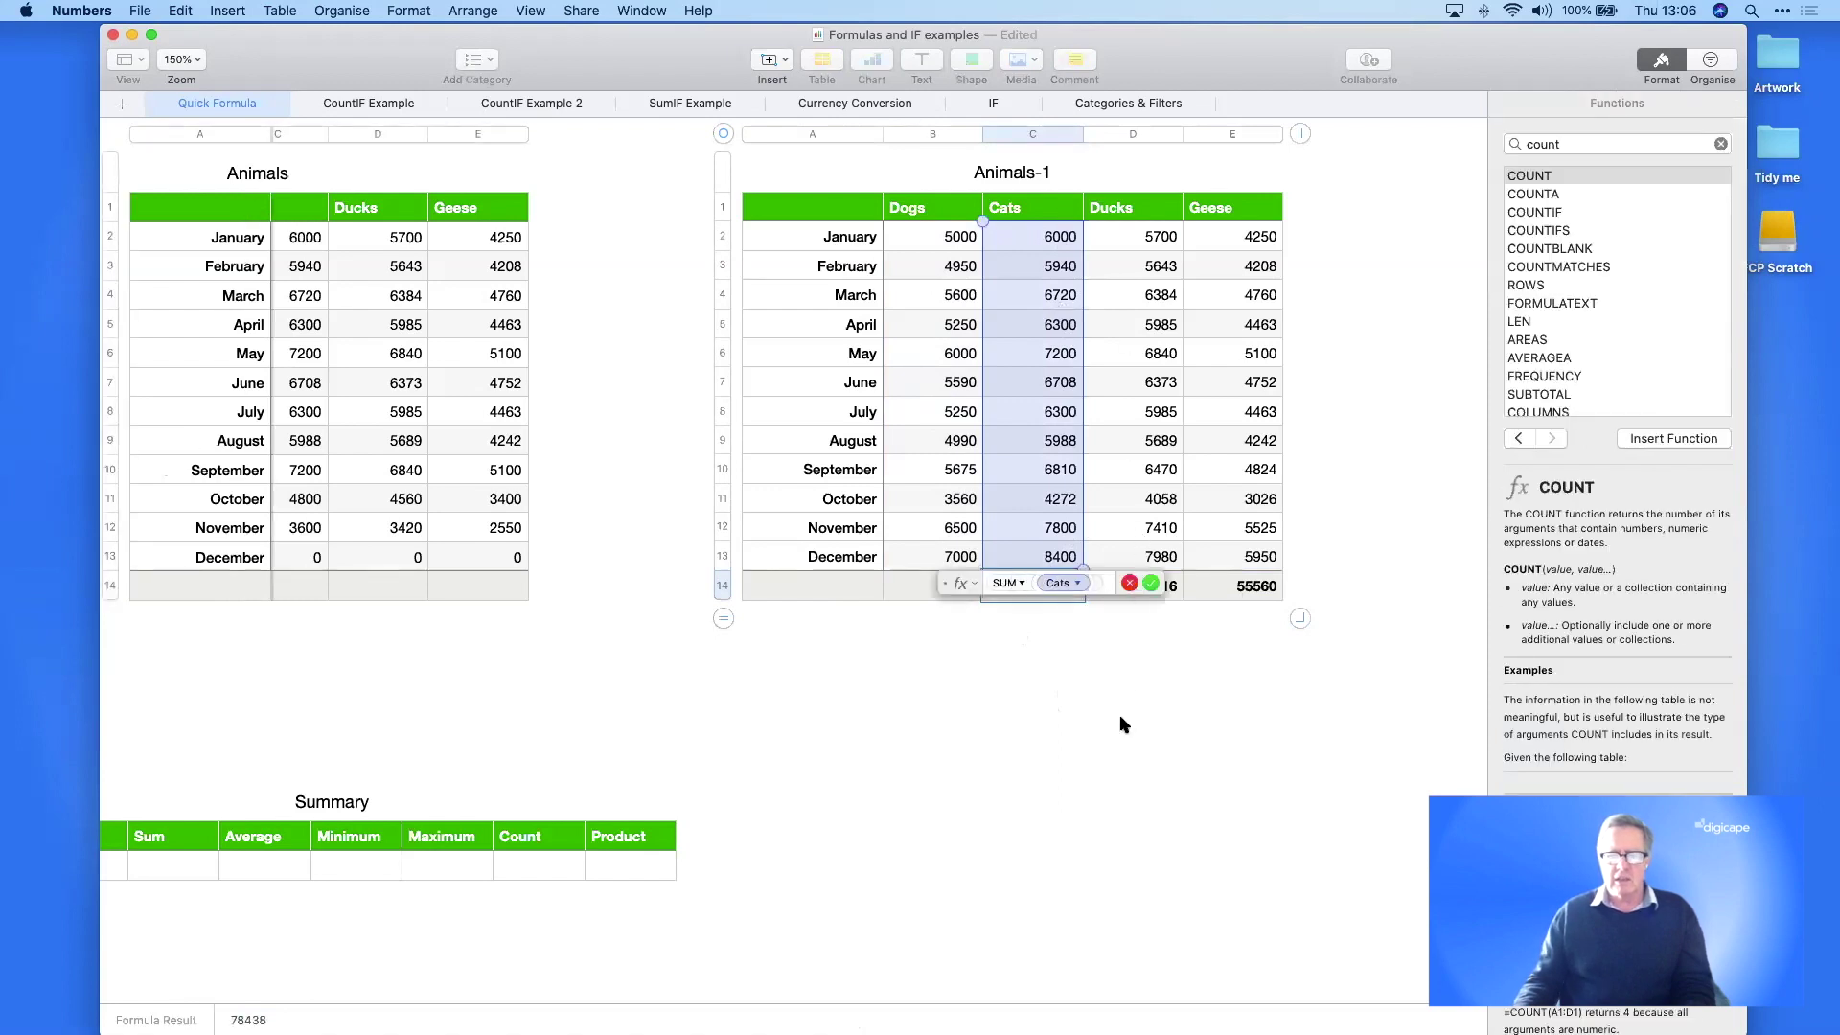
left_click(1133, 588)
double_click(1133, 588)
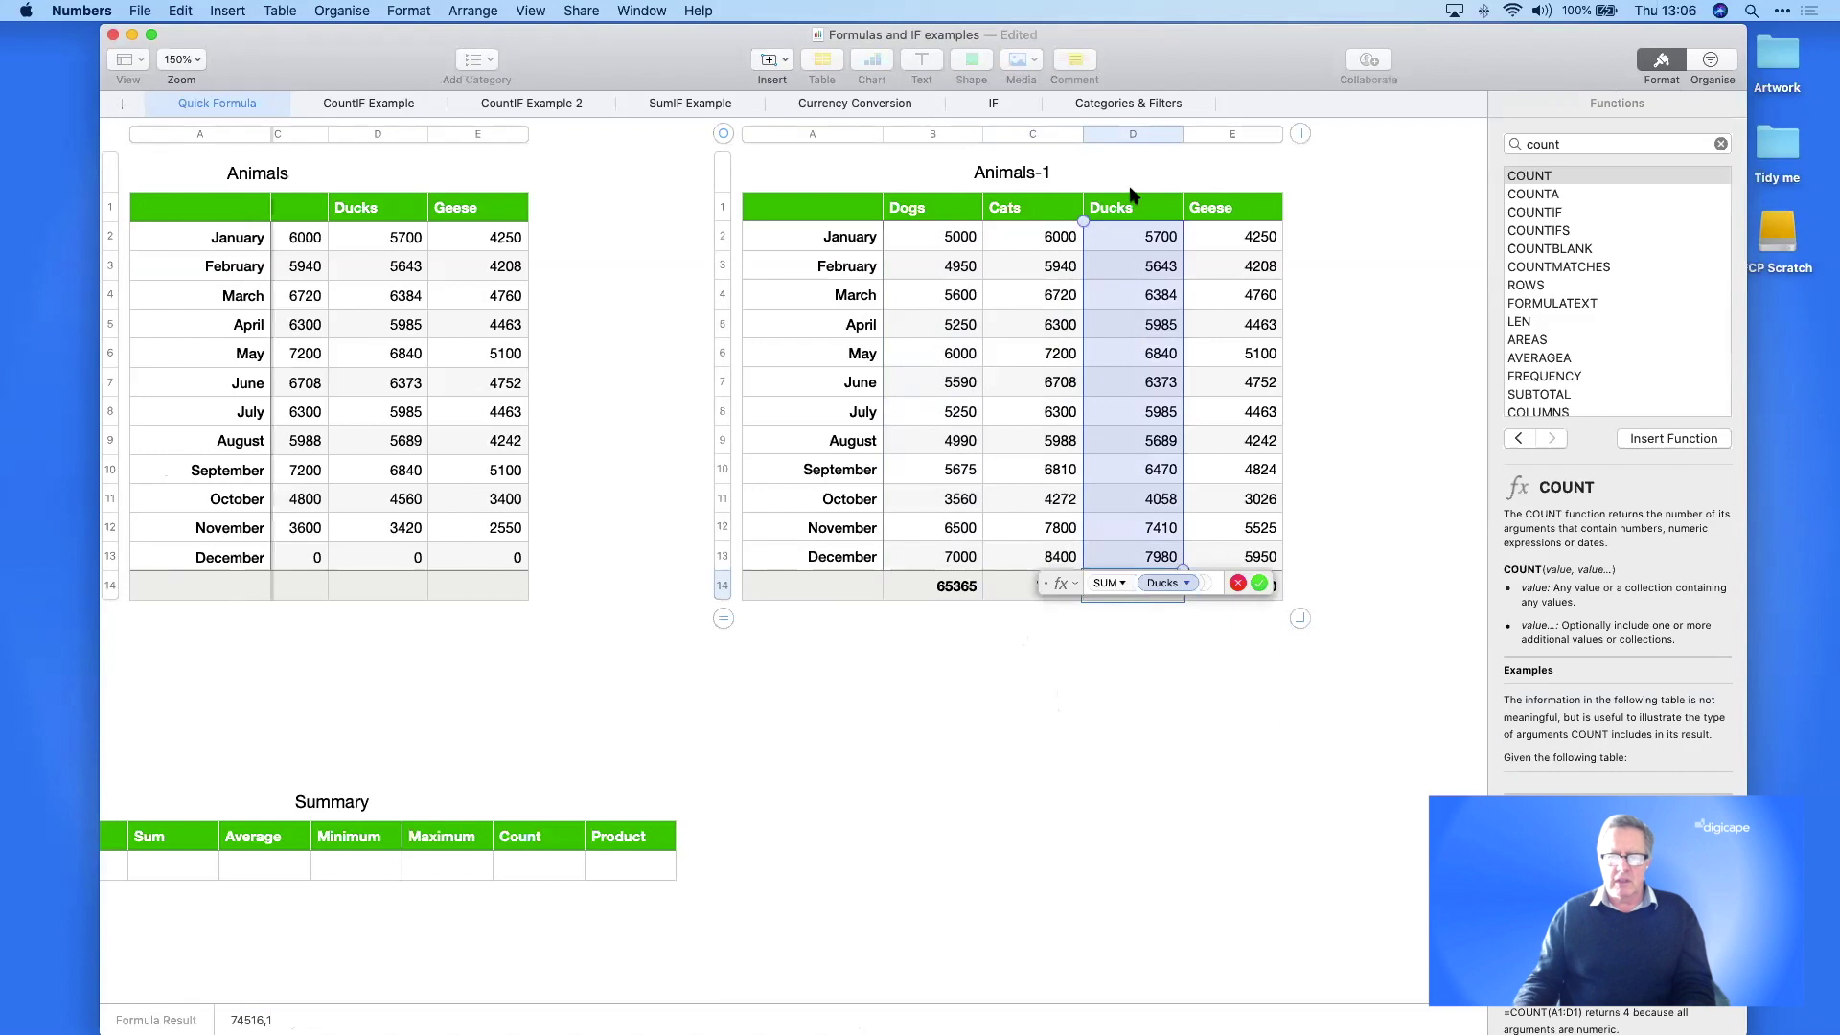
left_click(1237, 582)
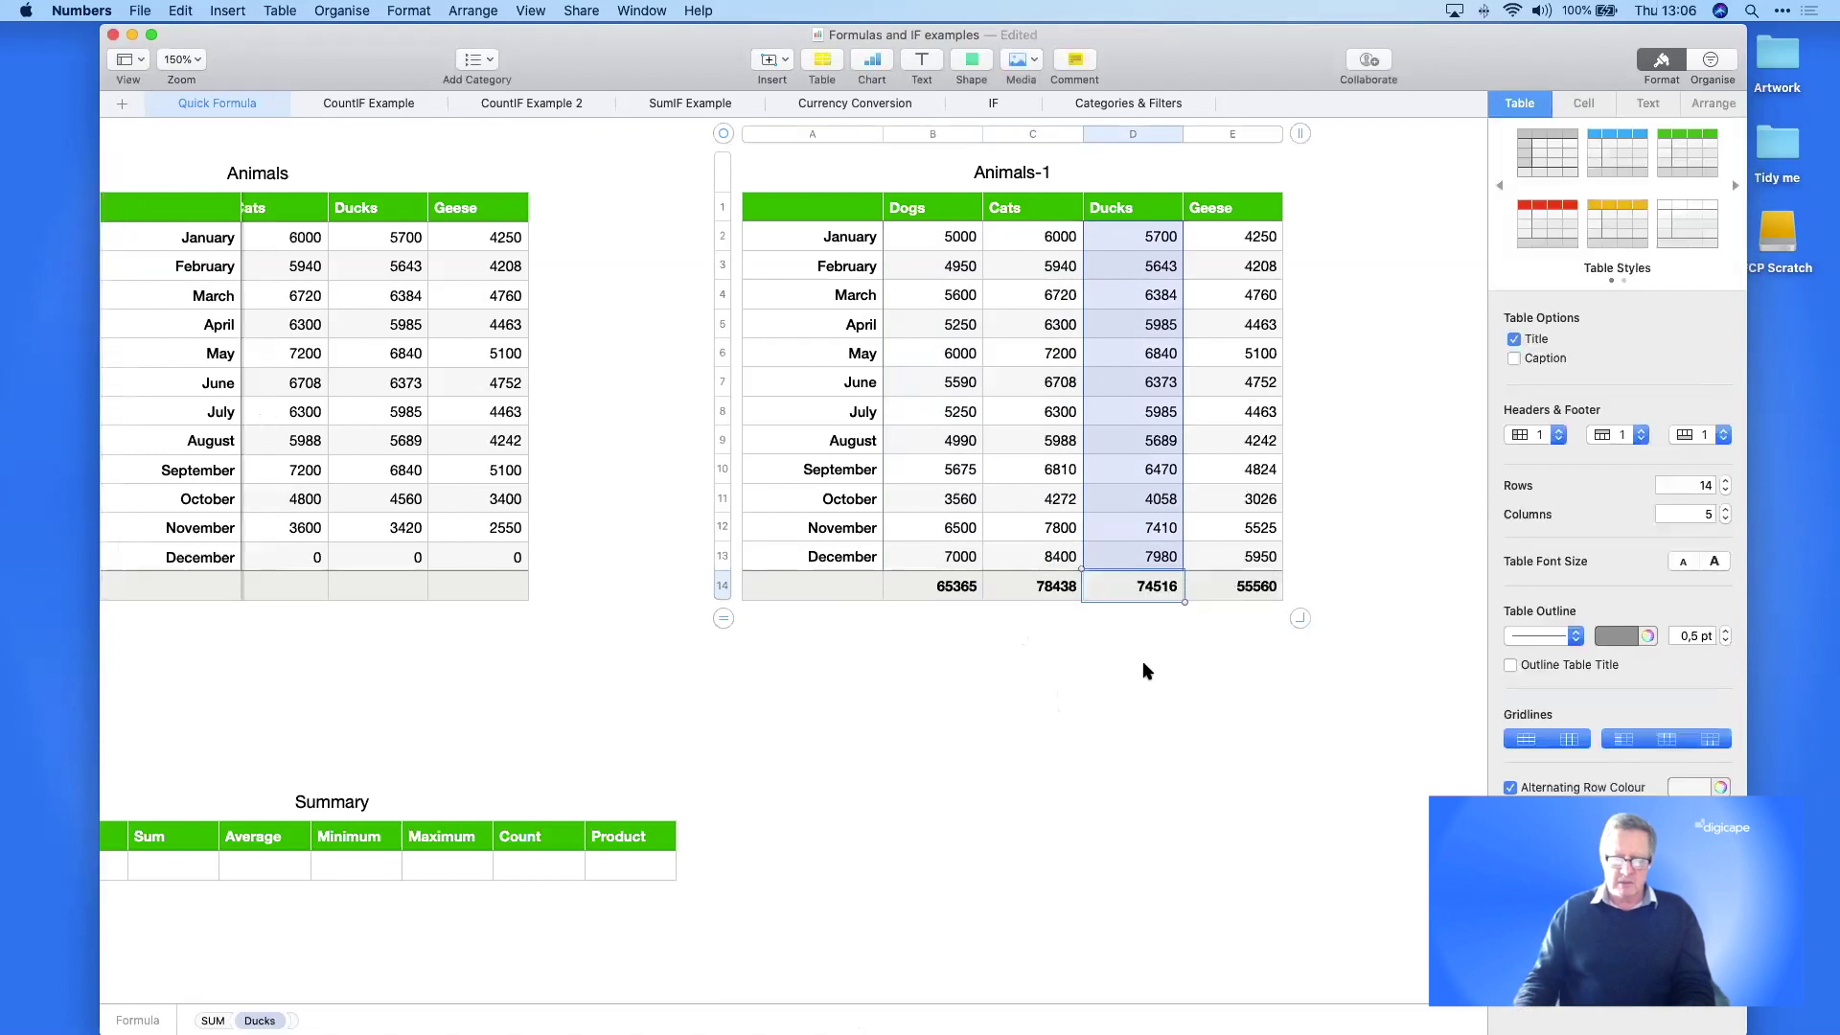
scroll(1142, 669, "left", 5)
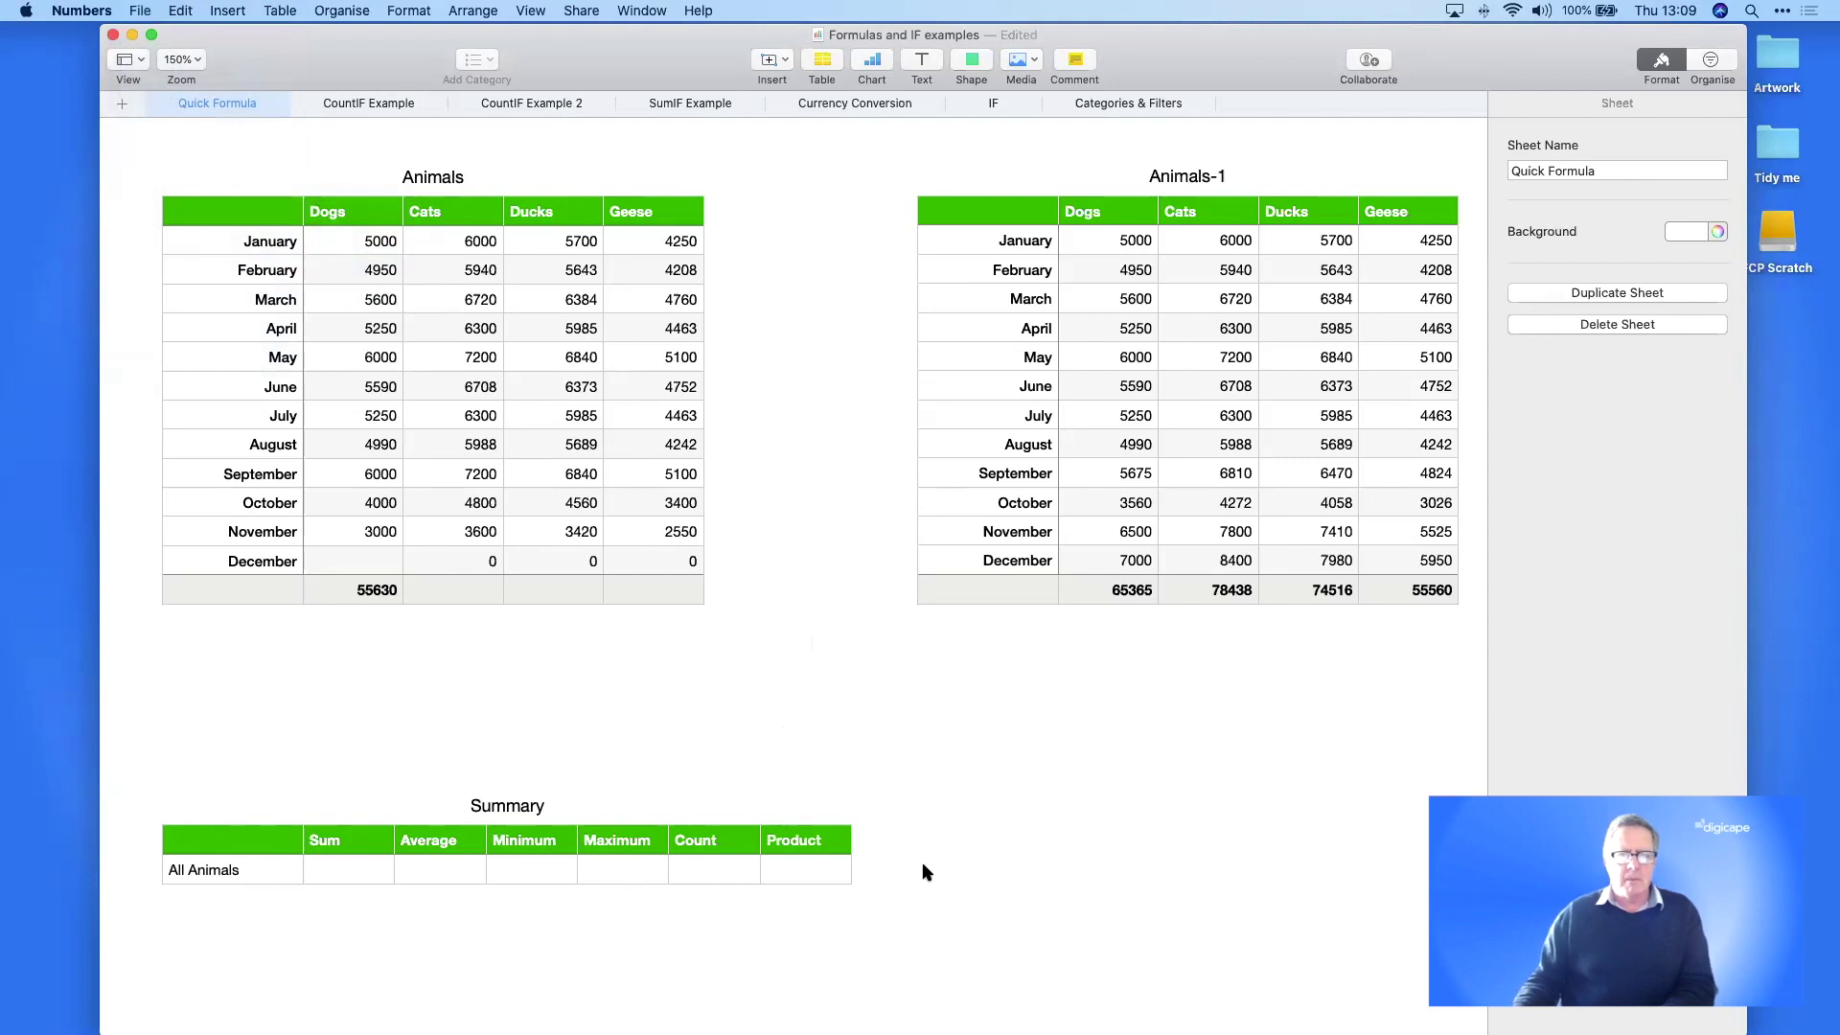
left_click(504, 330)
left_click(1050, 393)
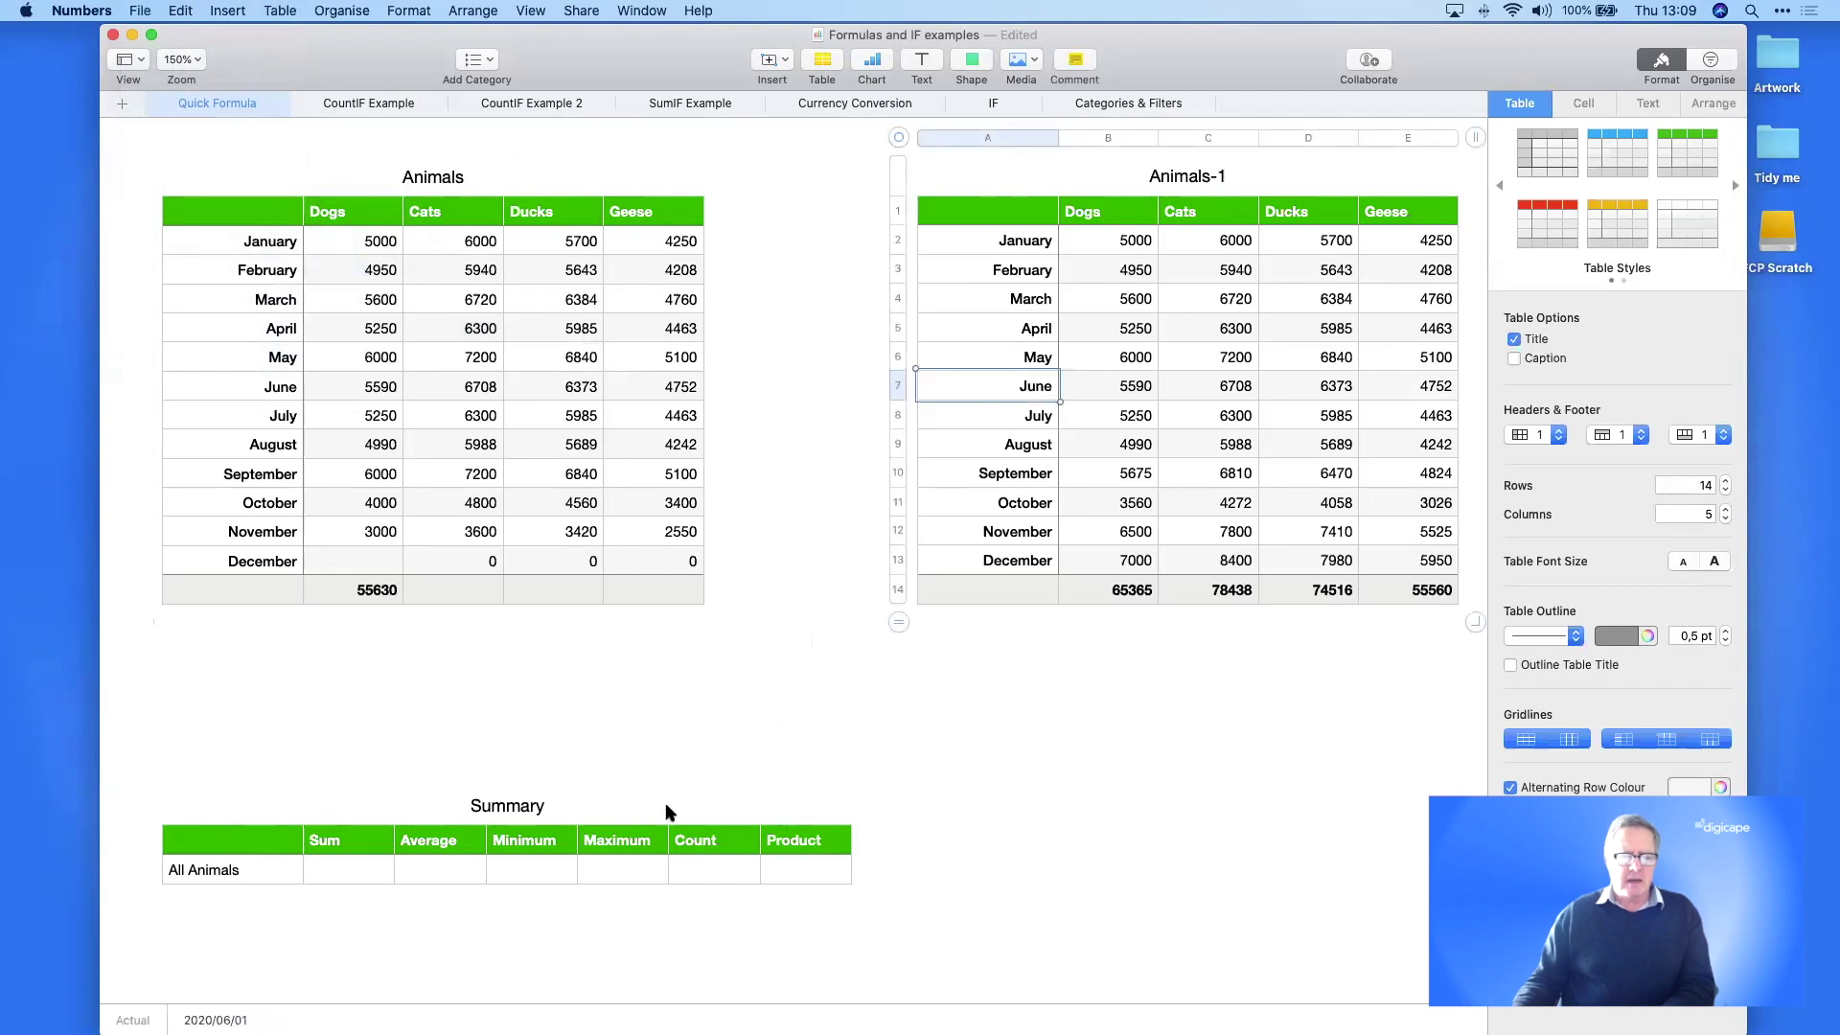
left_click(625, 845)
left_click(1110, 721)
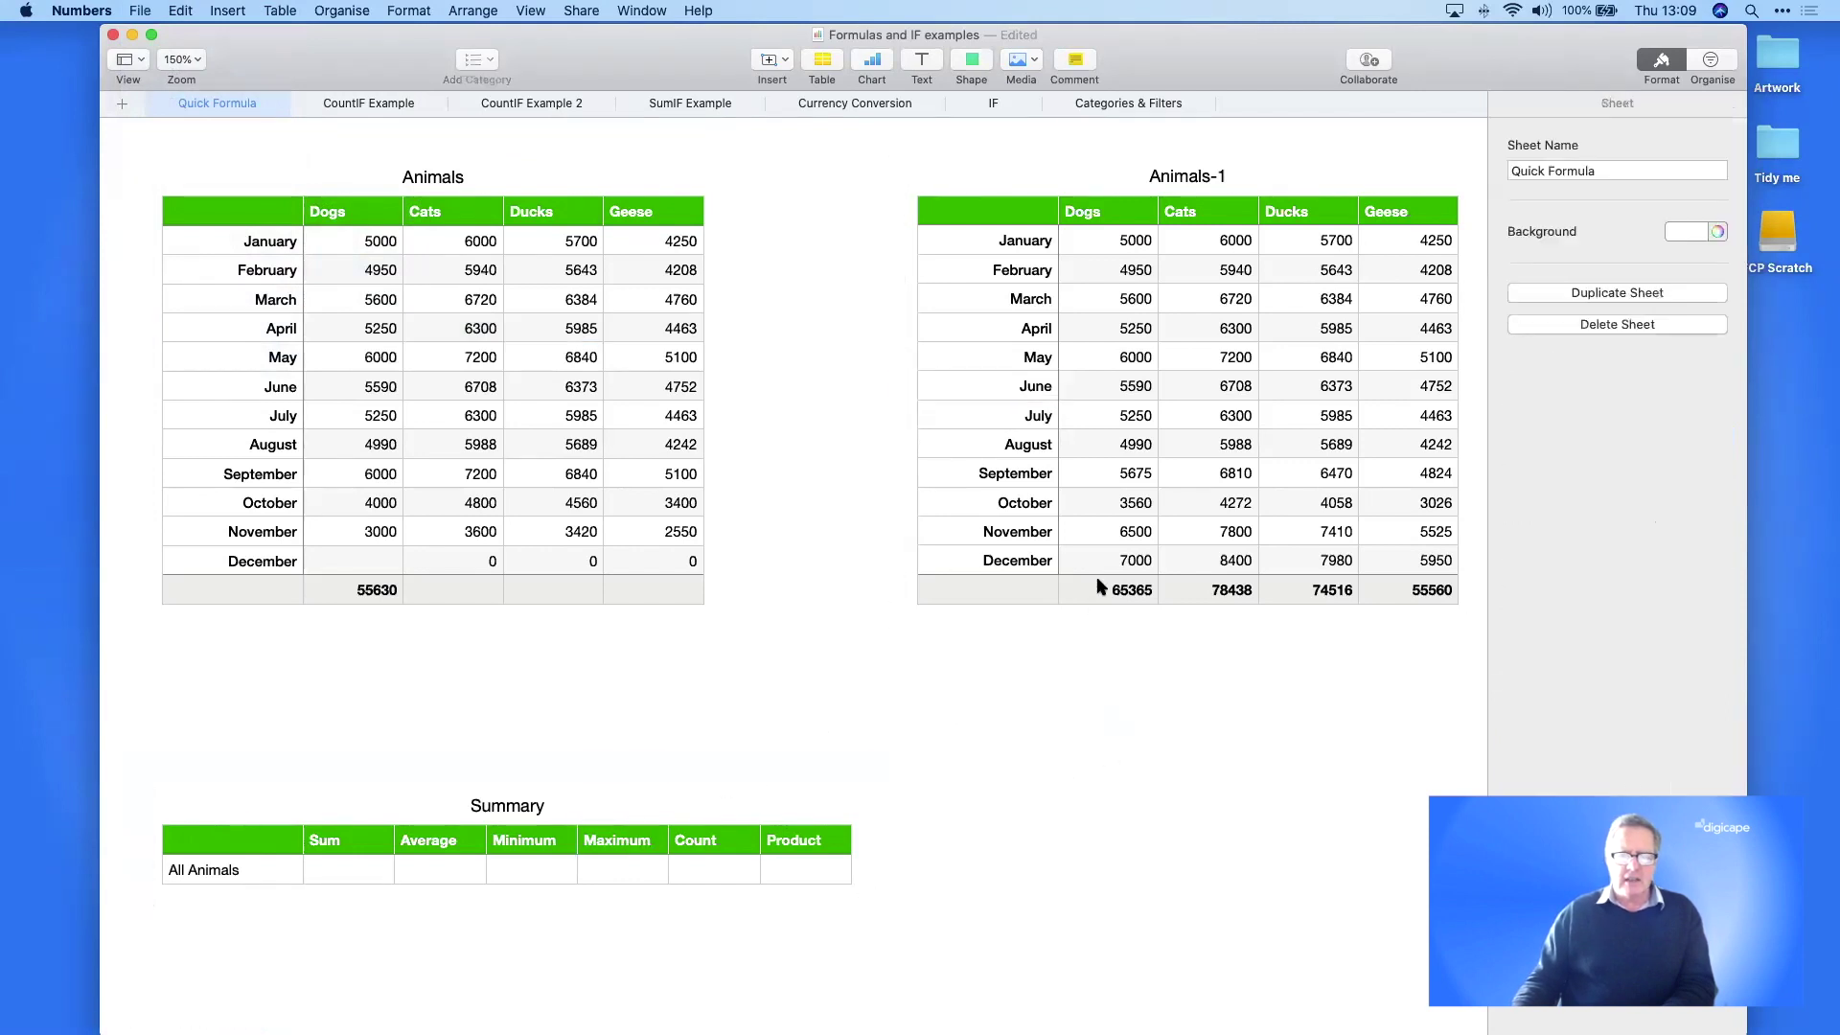
left_click(336, 836)
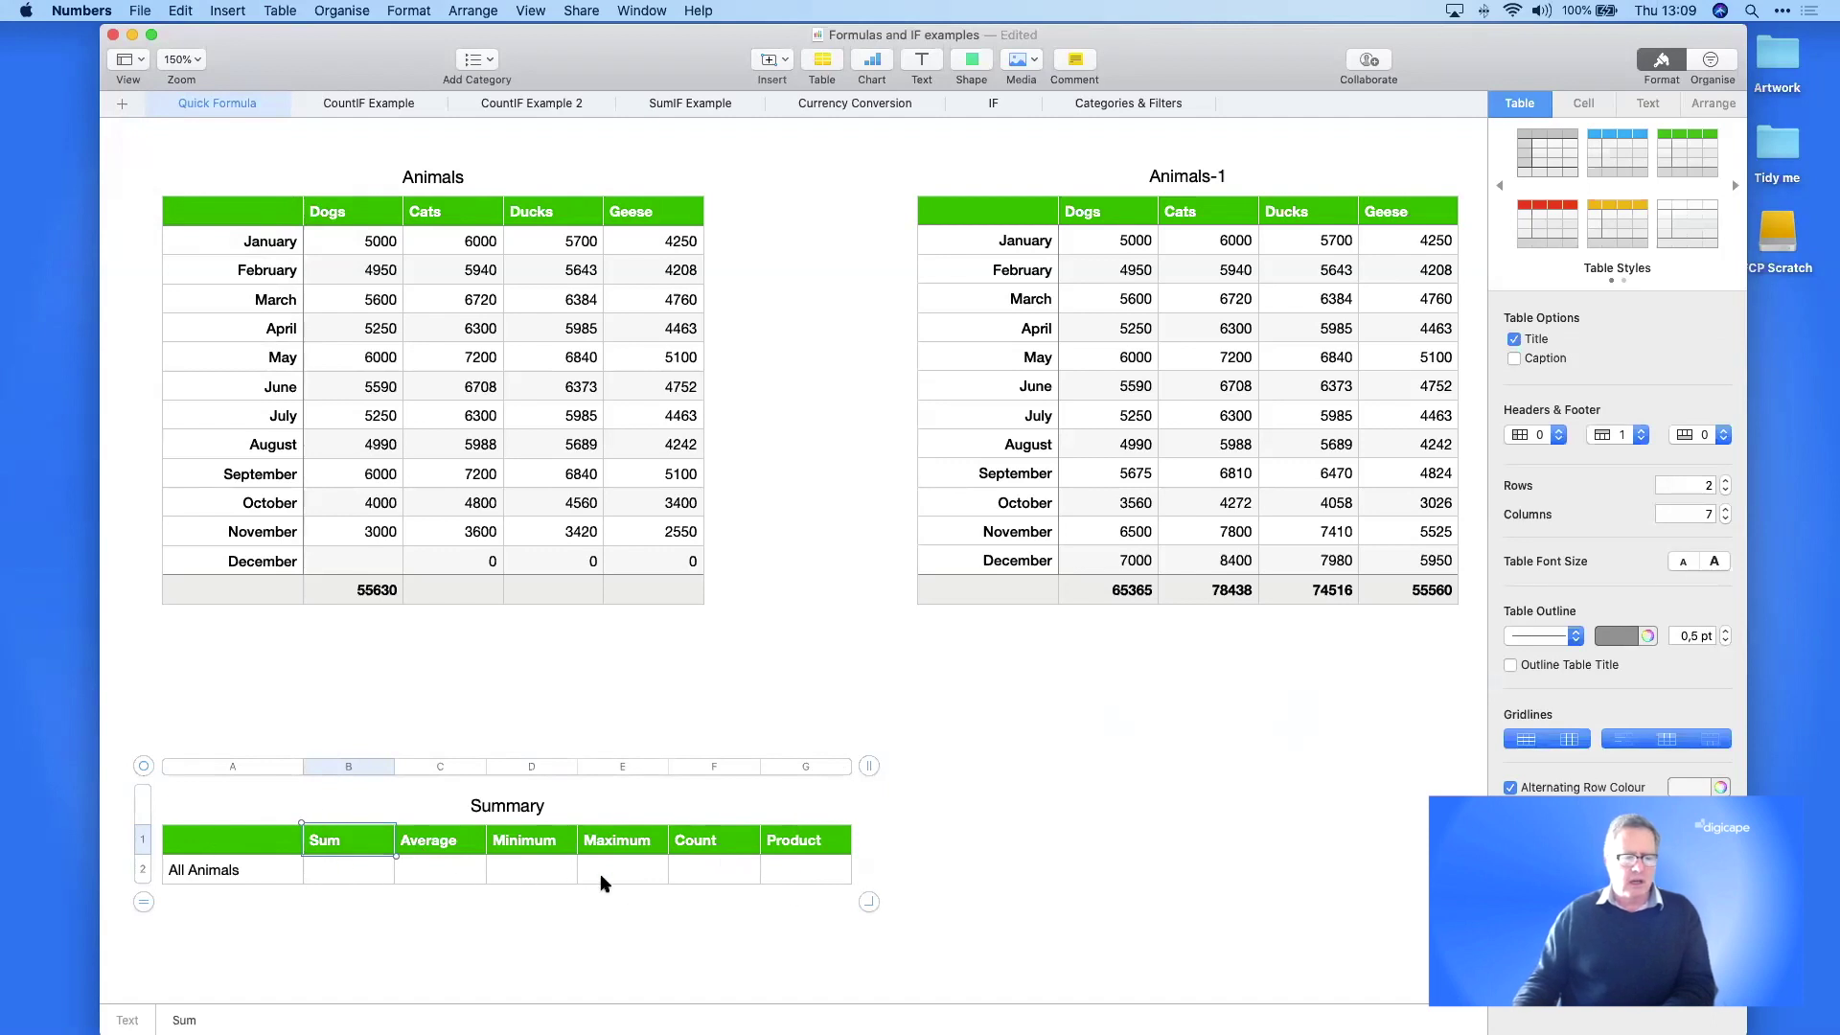
left_click(536, 929)
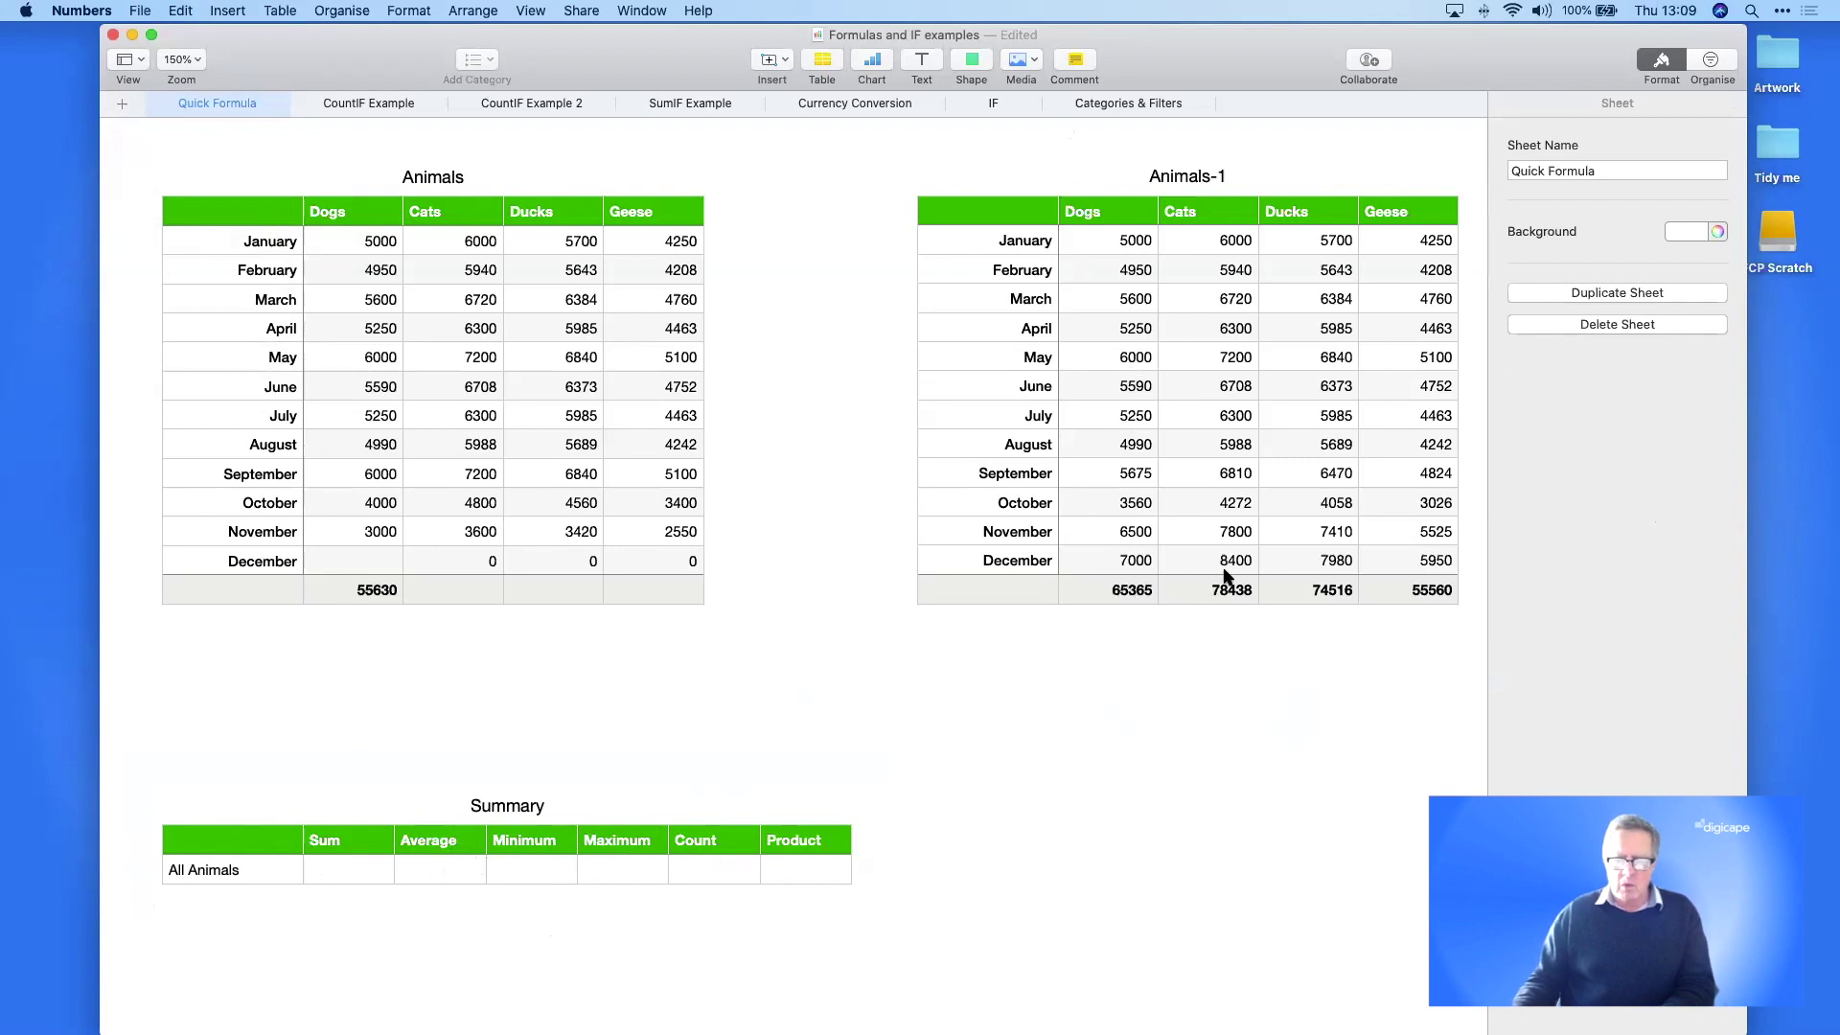
left_click(783, 61)
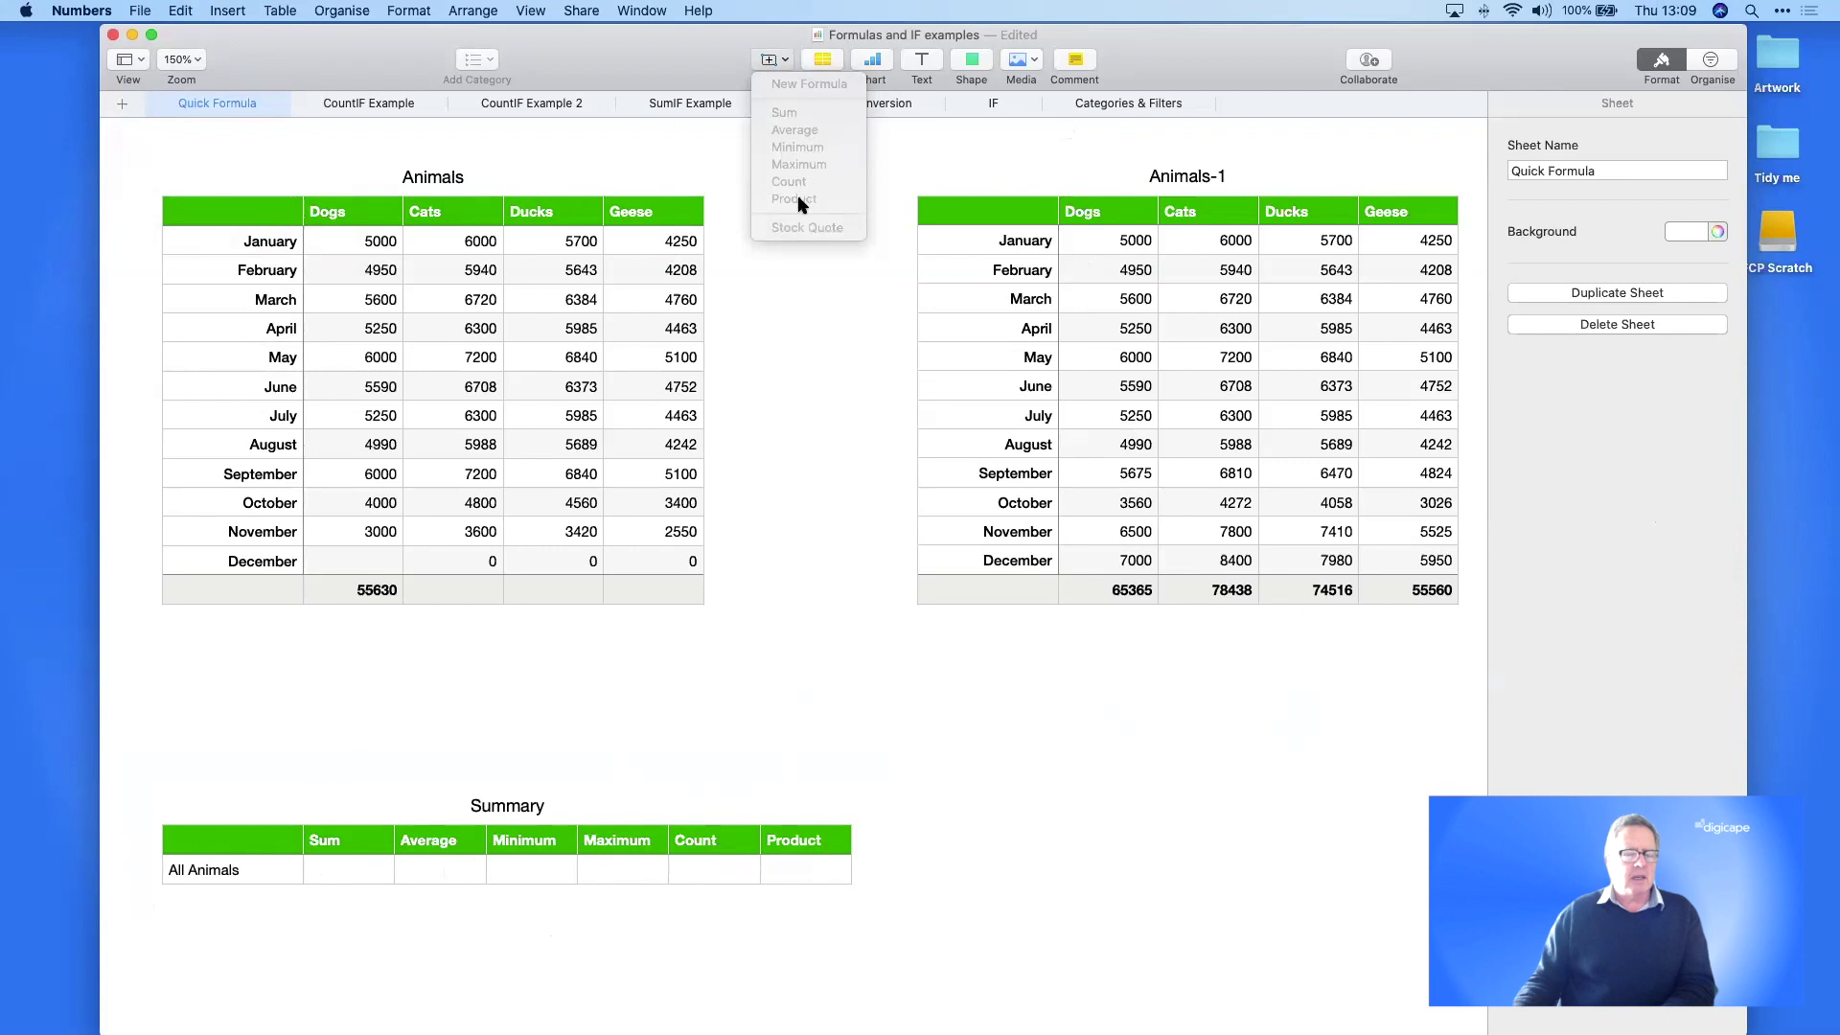
left_click(830, 536)
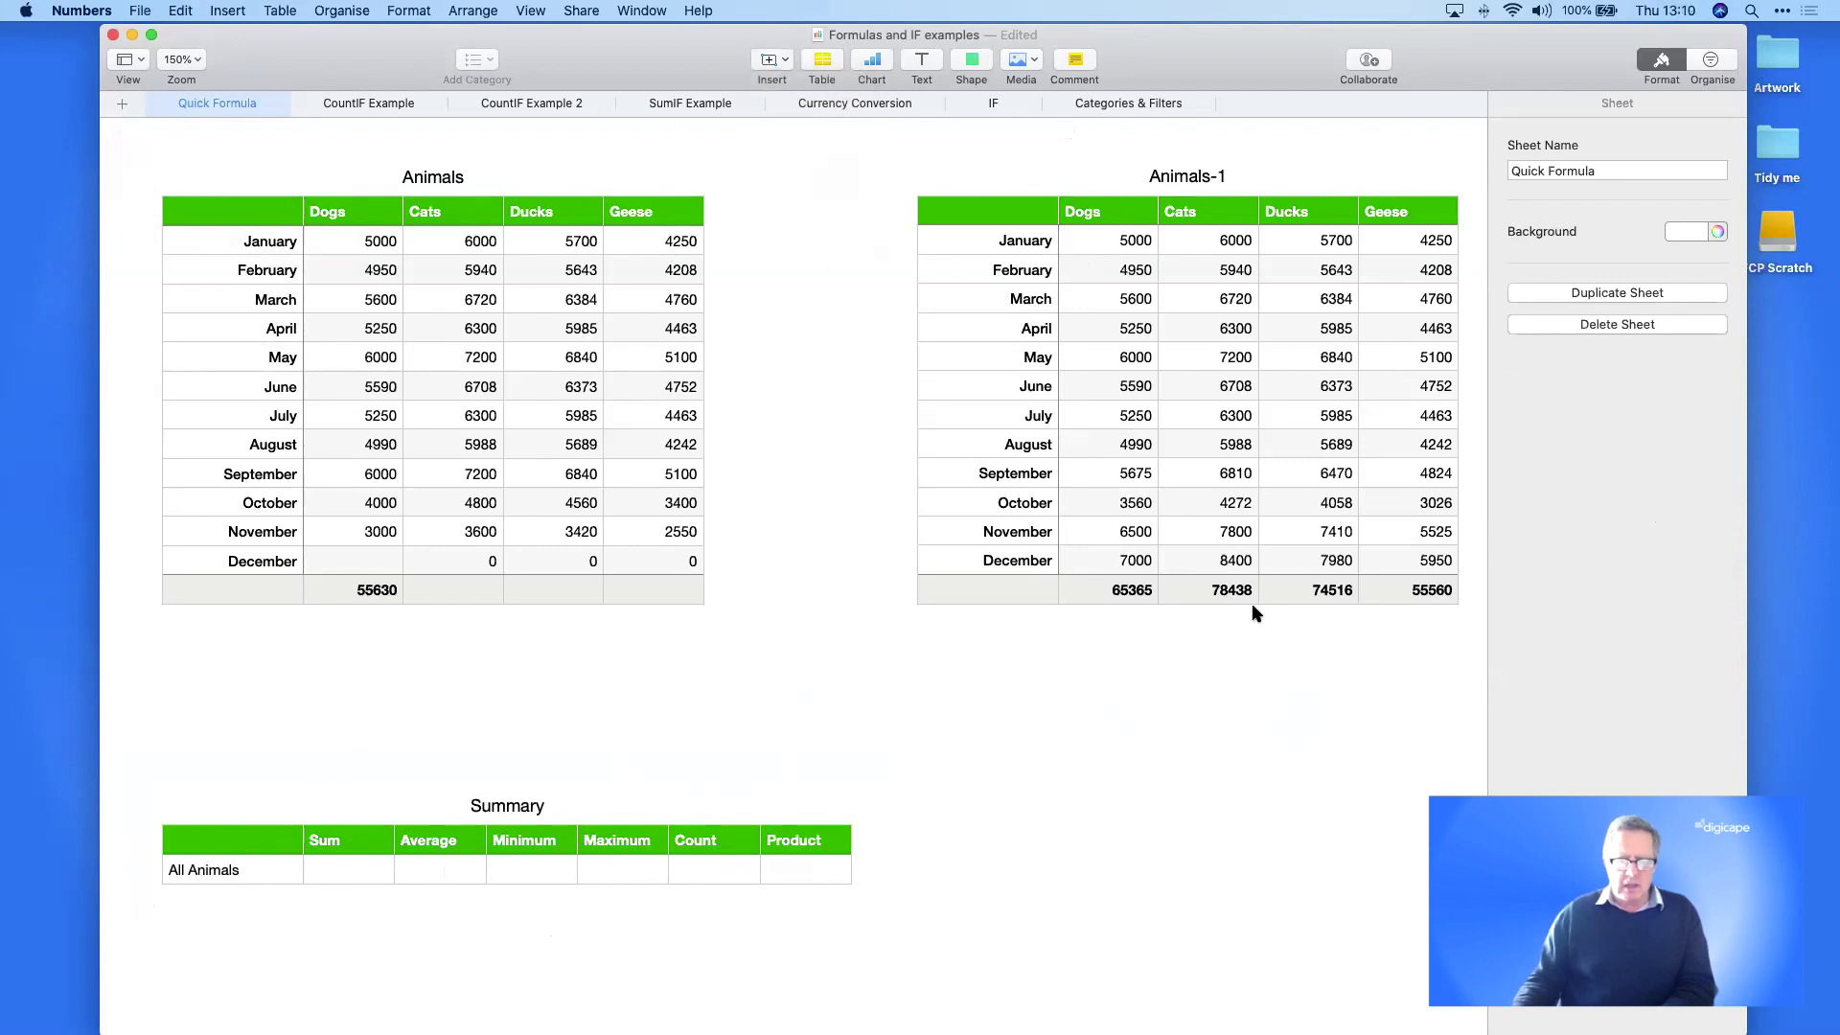
- Try the quick Sum in the All Animals Sum cell of the Summary table, and clear the cell
left_click(350, 879)
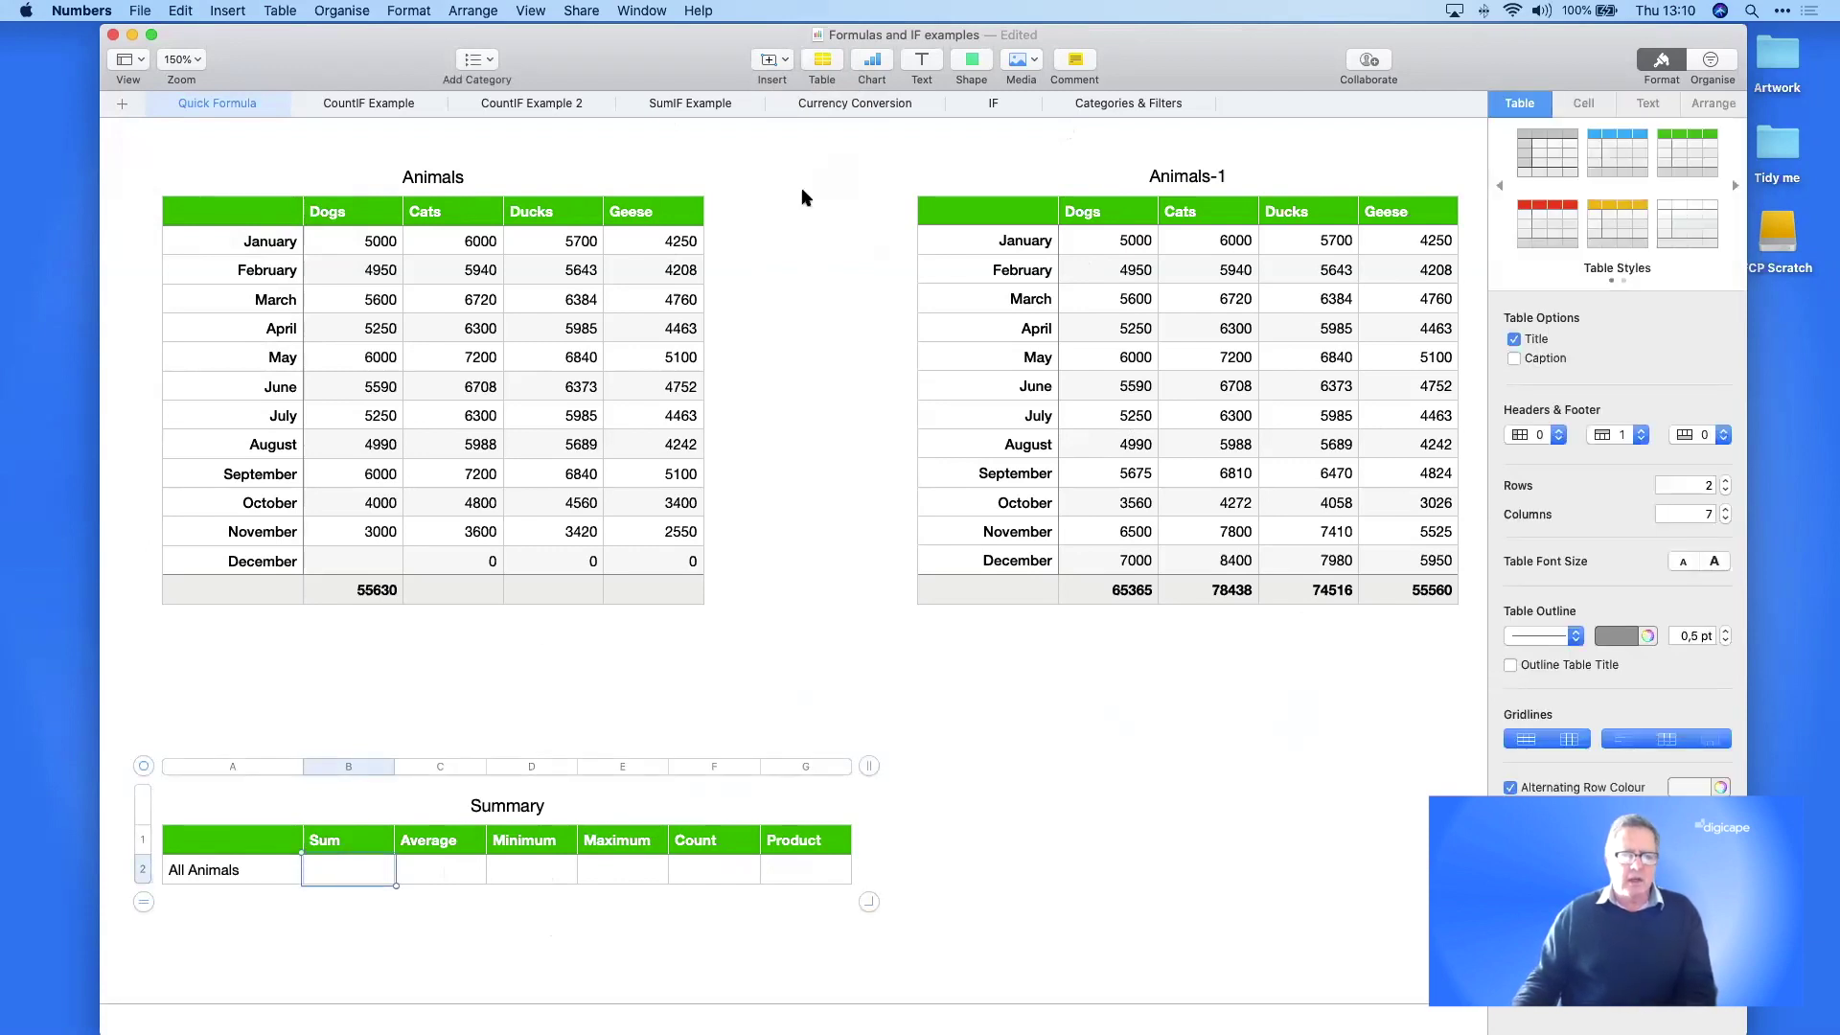
left_click(783, 61)
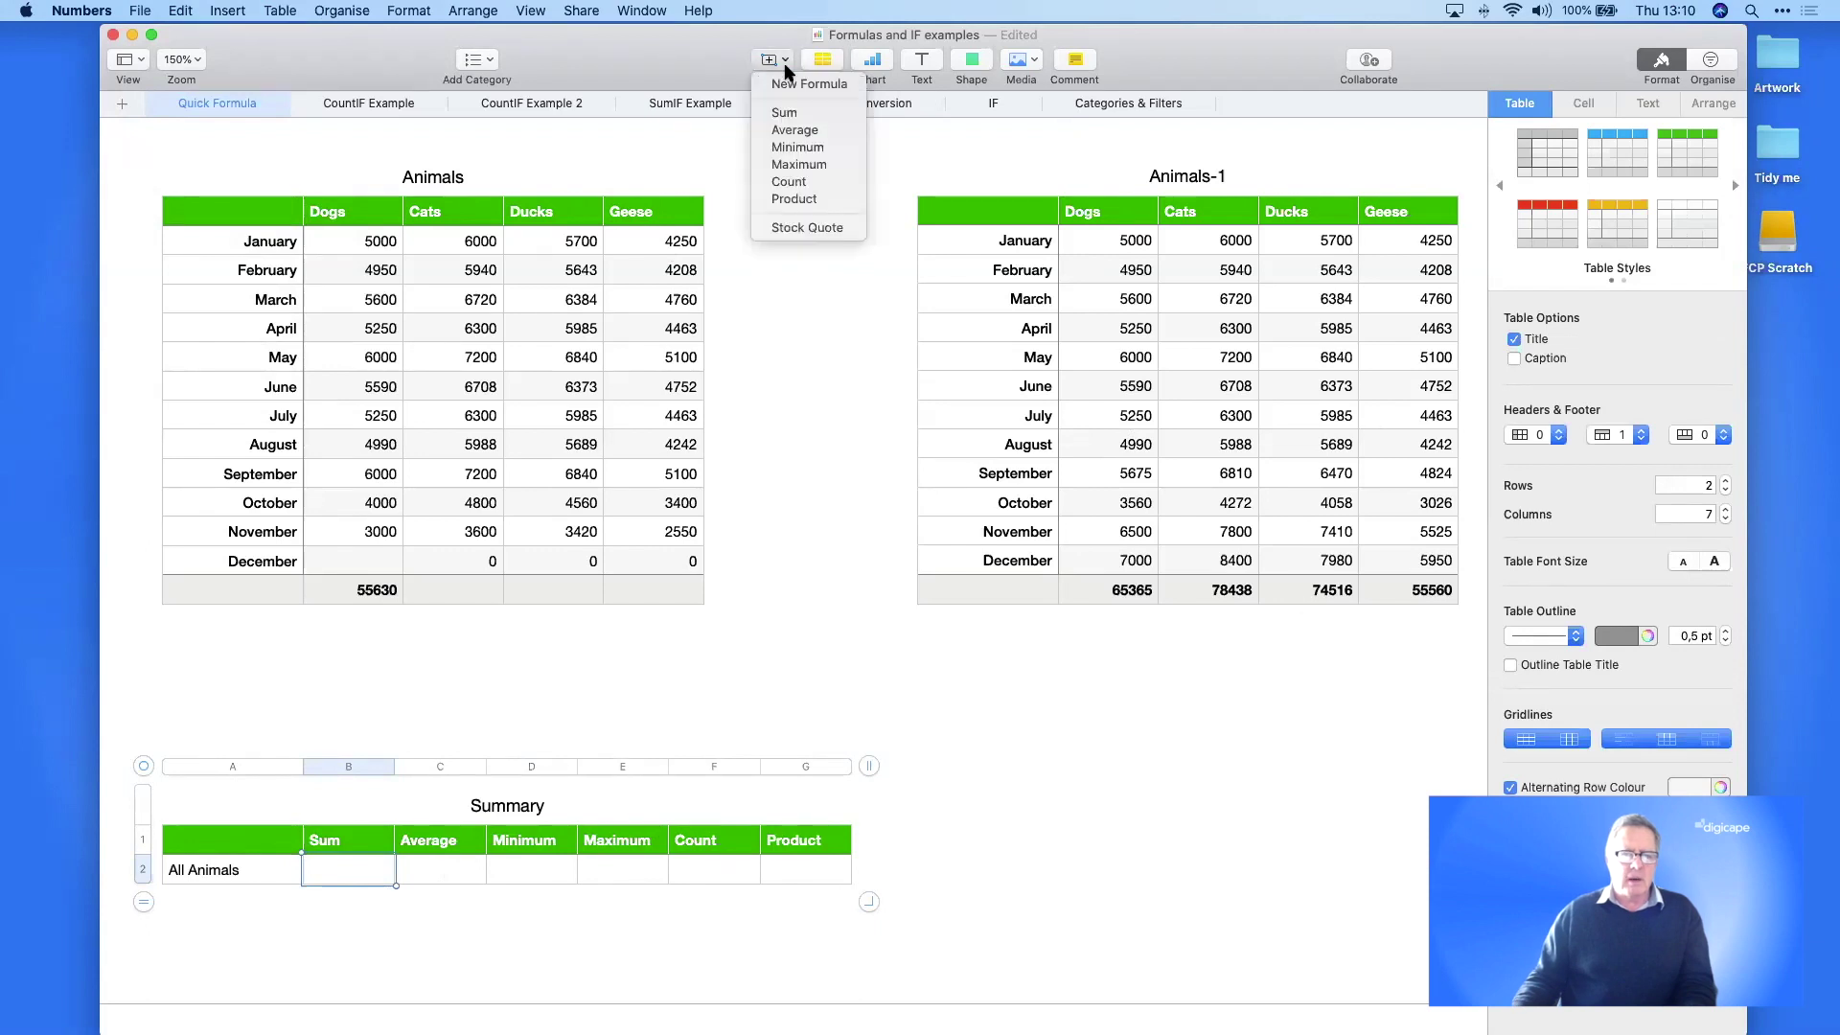
left_click(783, 109)
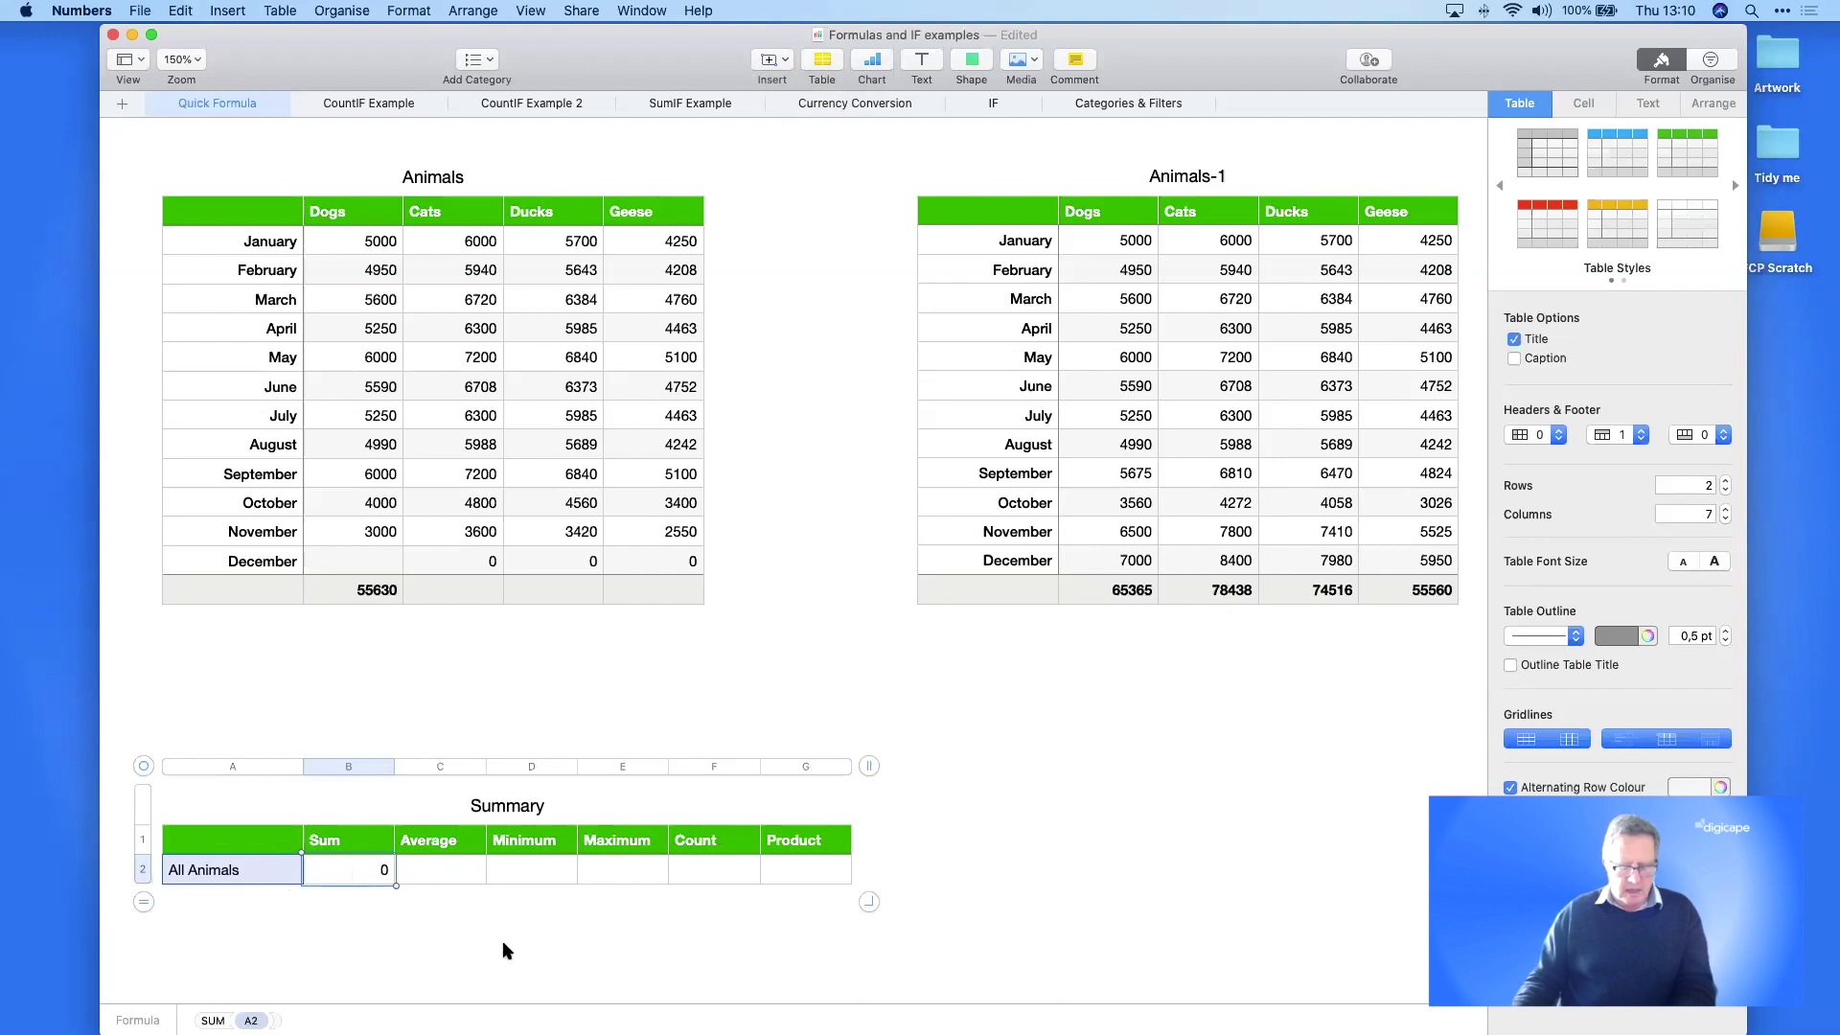
key("BackSpace")
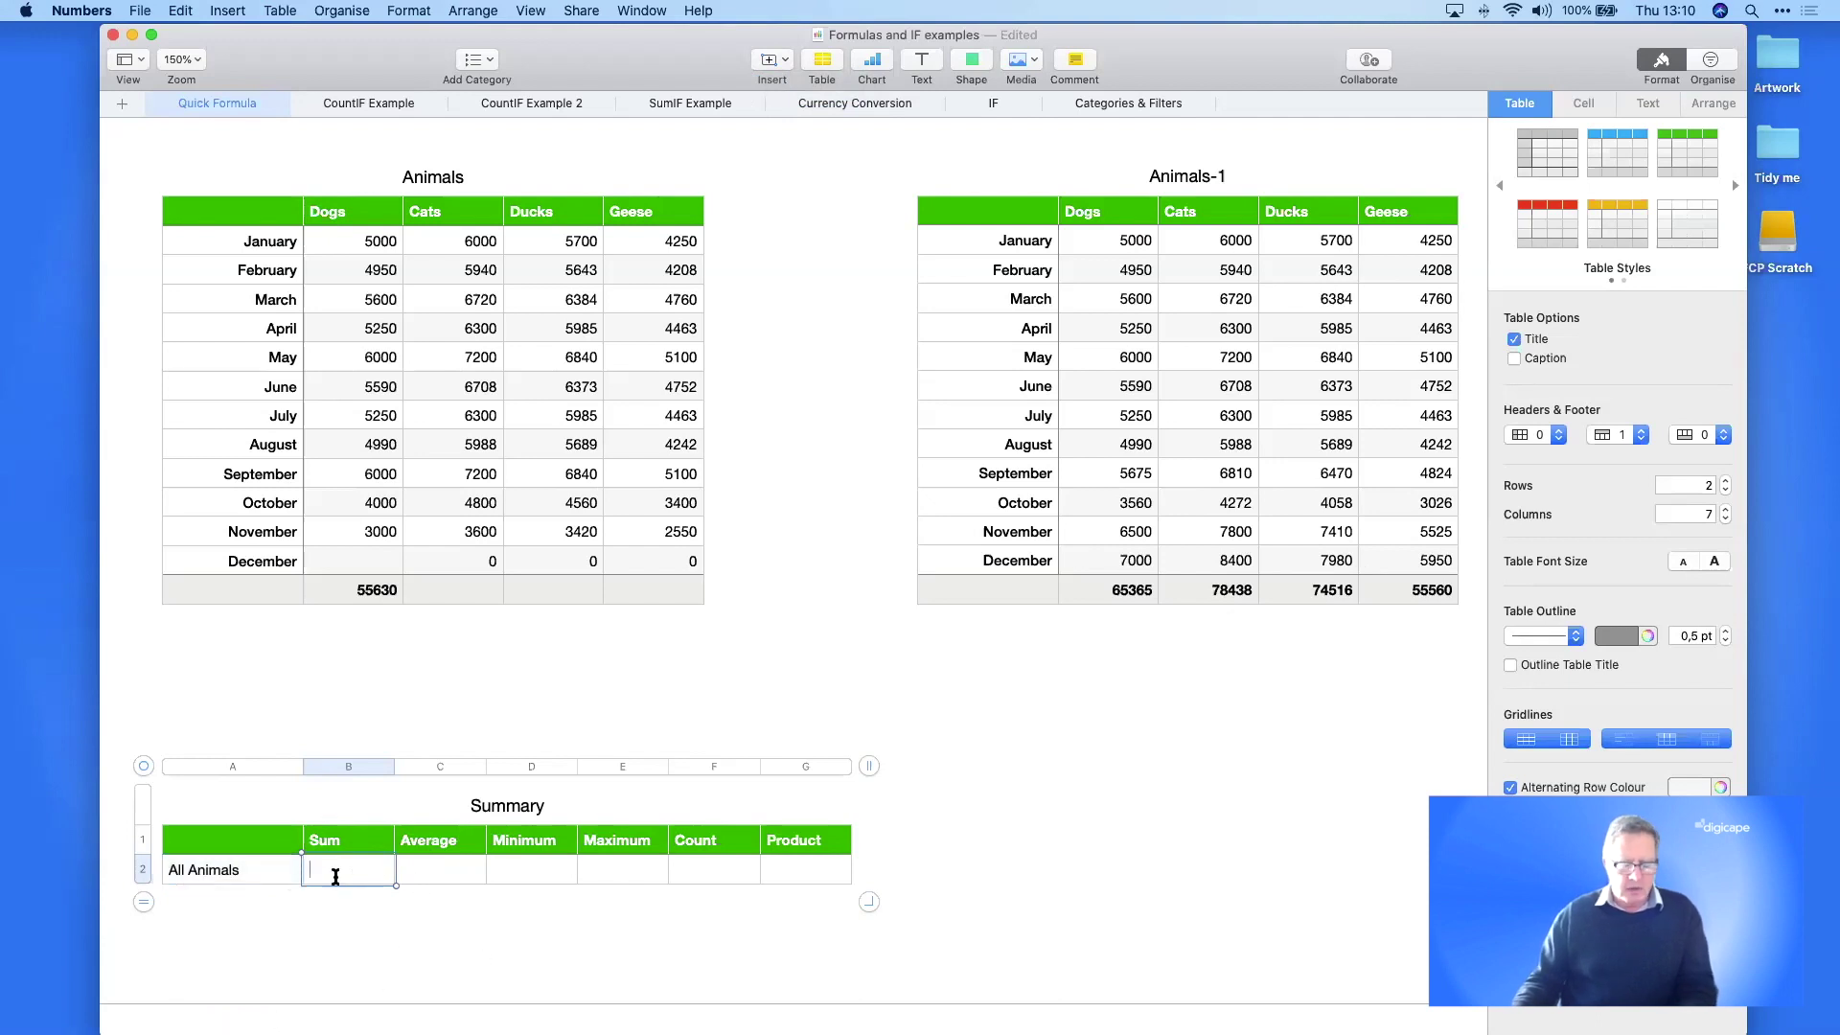
- Enter a SUM formula in the All Animals Sum cell that adds the Animals-1 footer totals from Dogs to Geese
type("=sum")
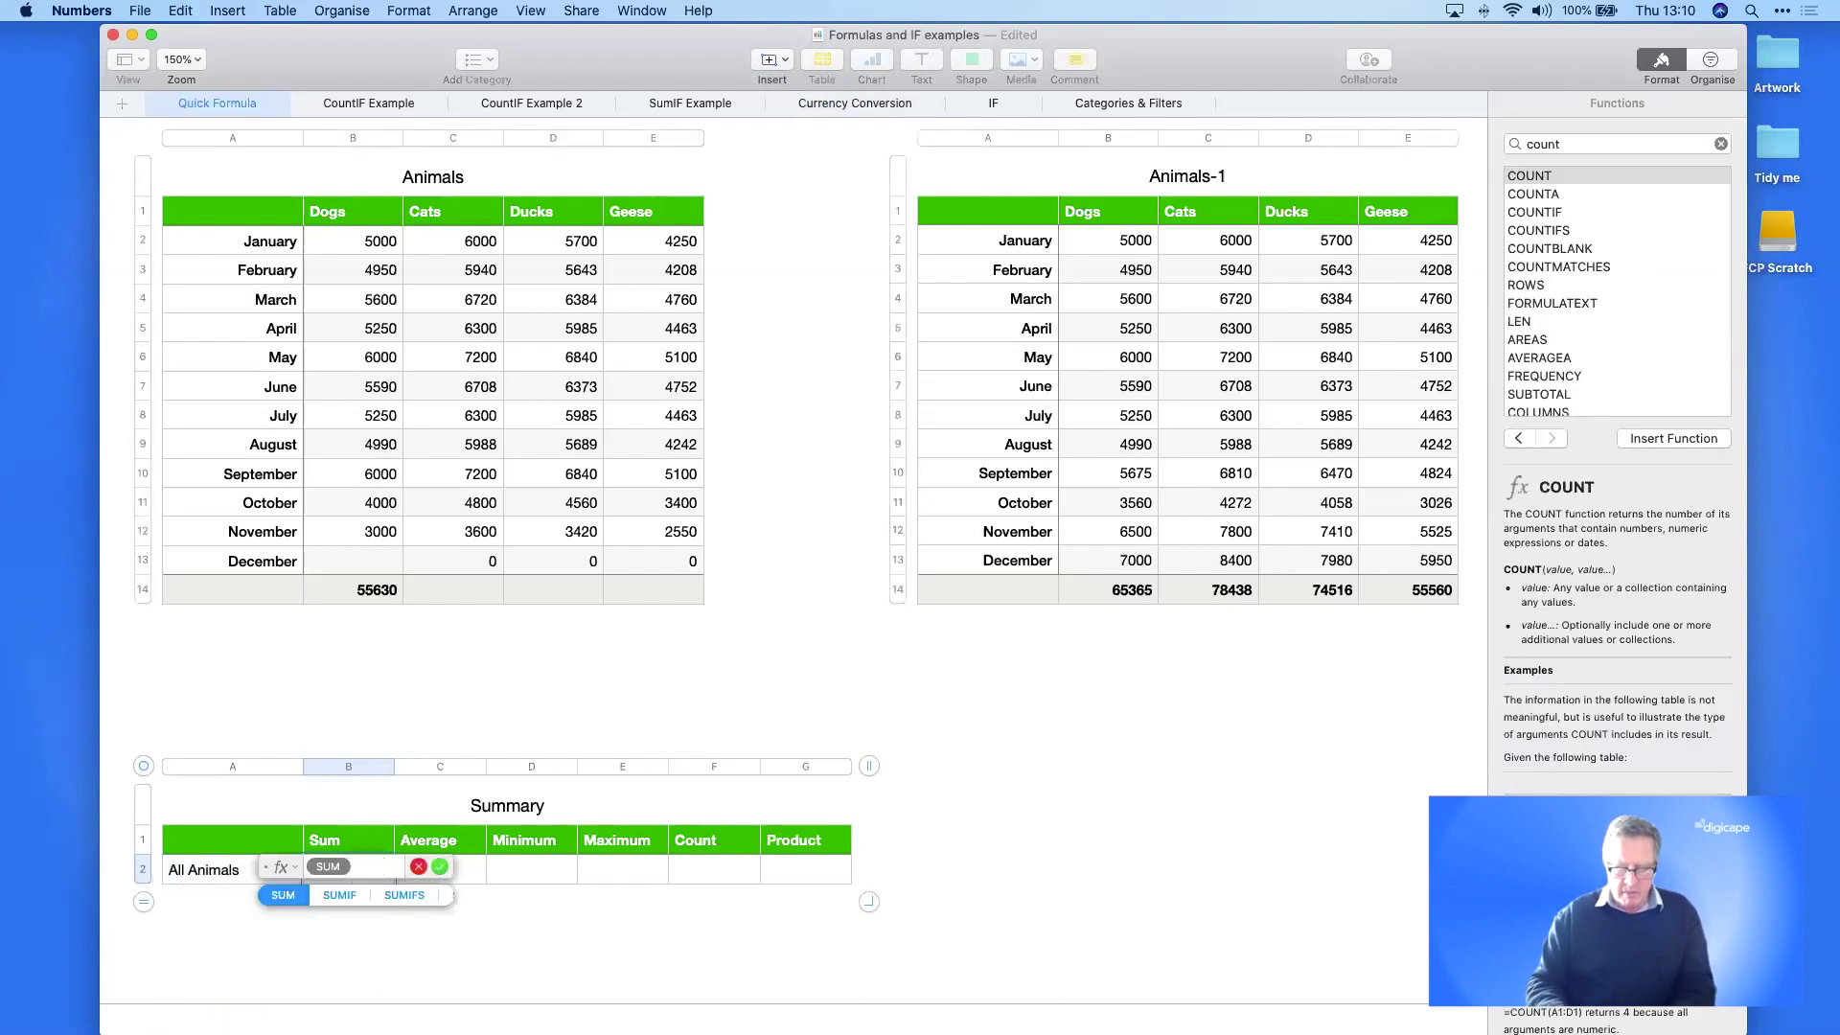
left_click(278, 898)
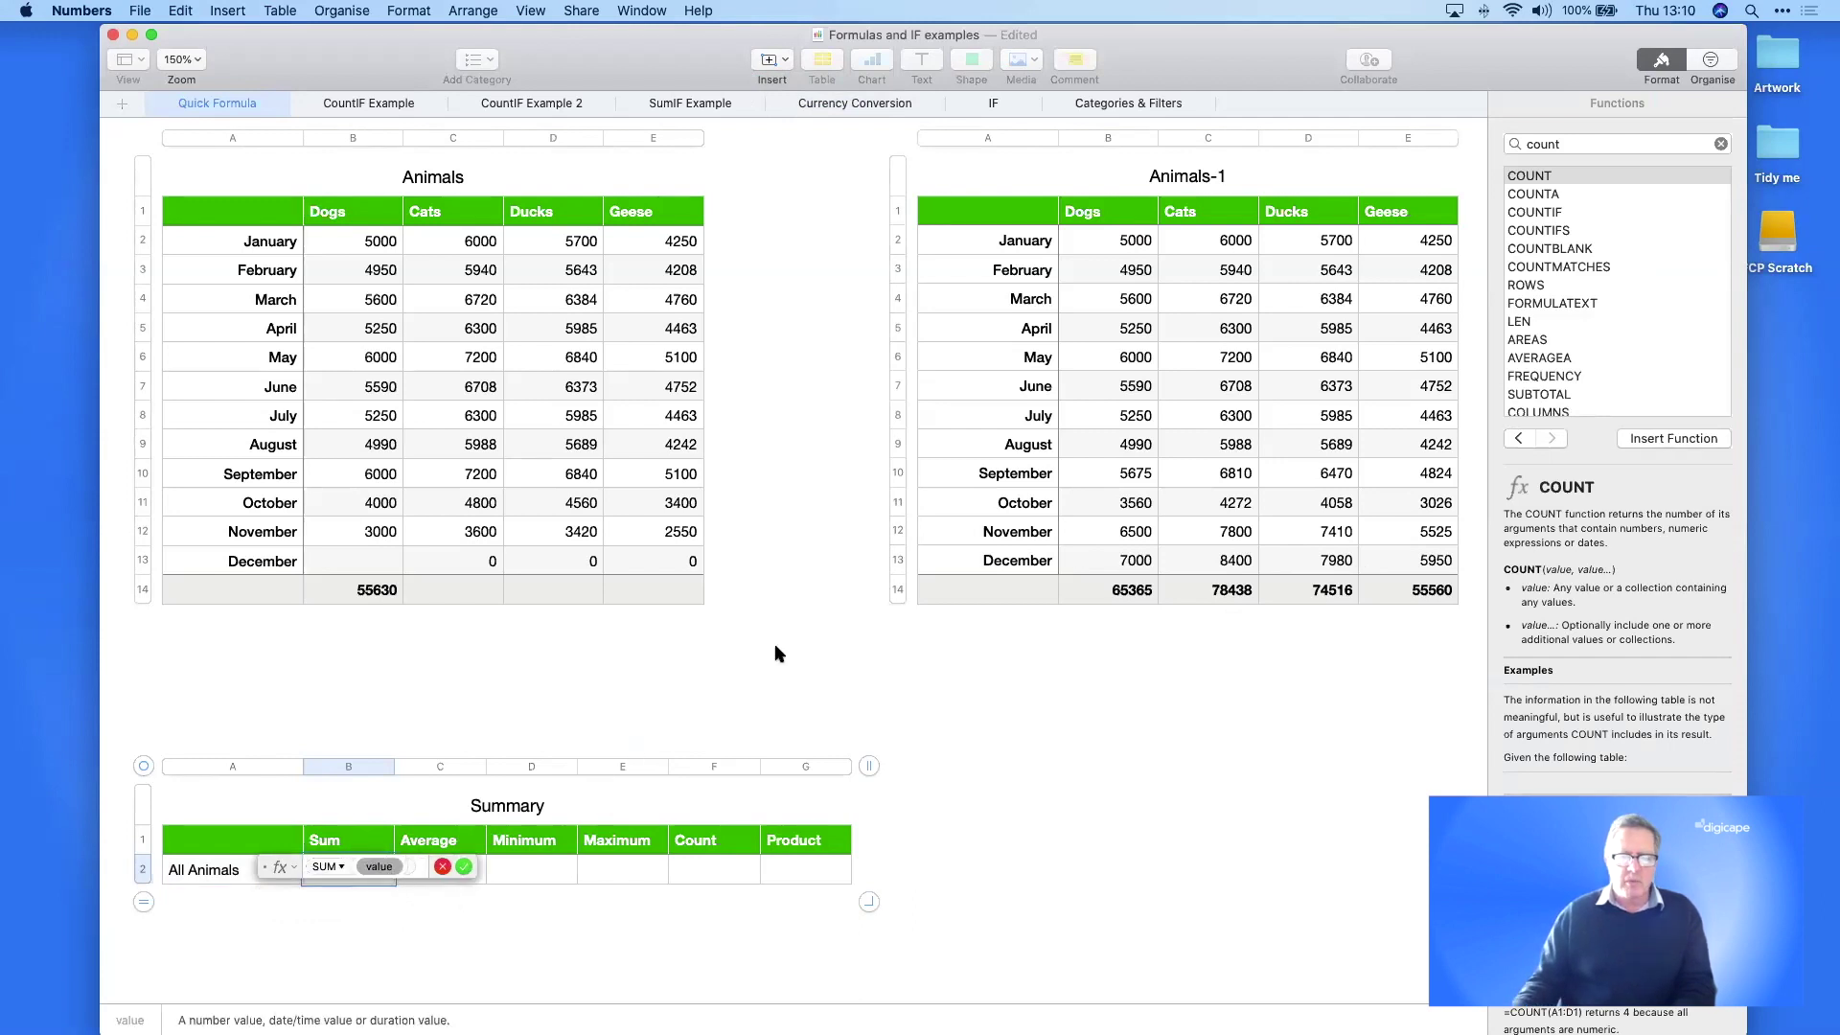
left_click(1121, 566)
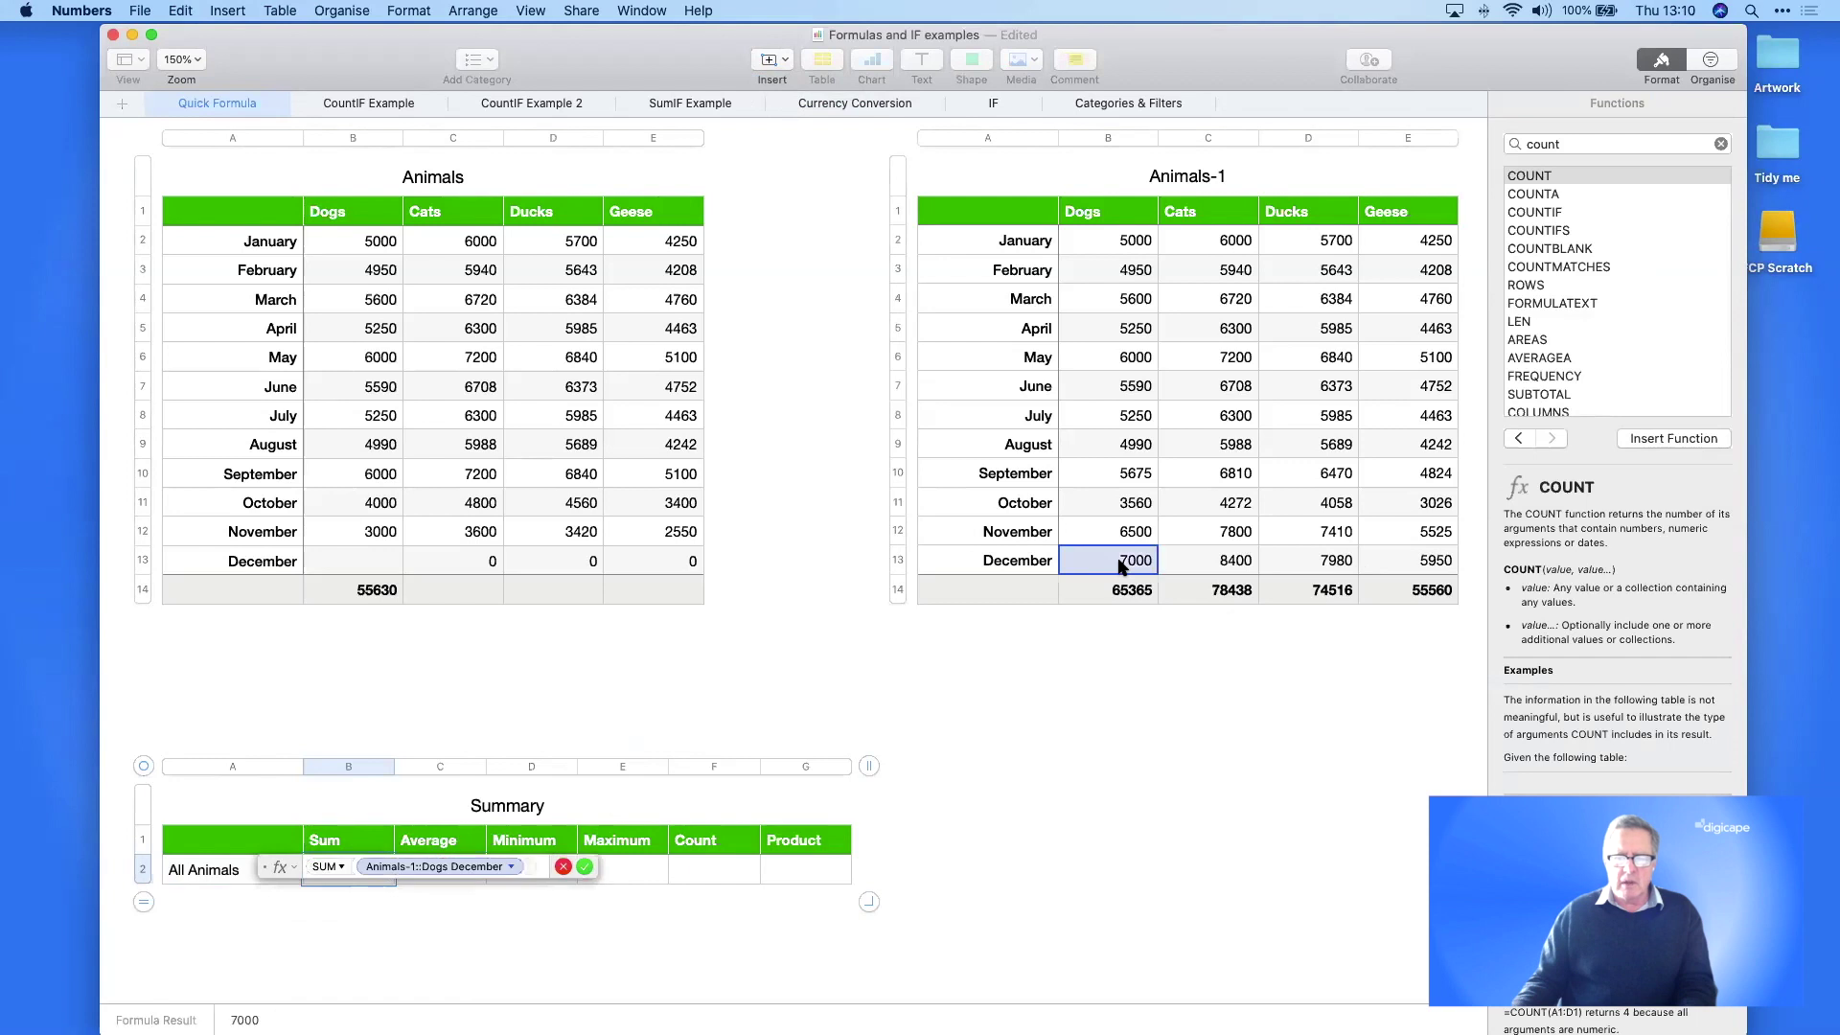
key("super+z")
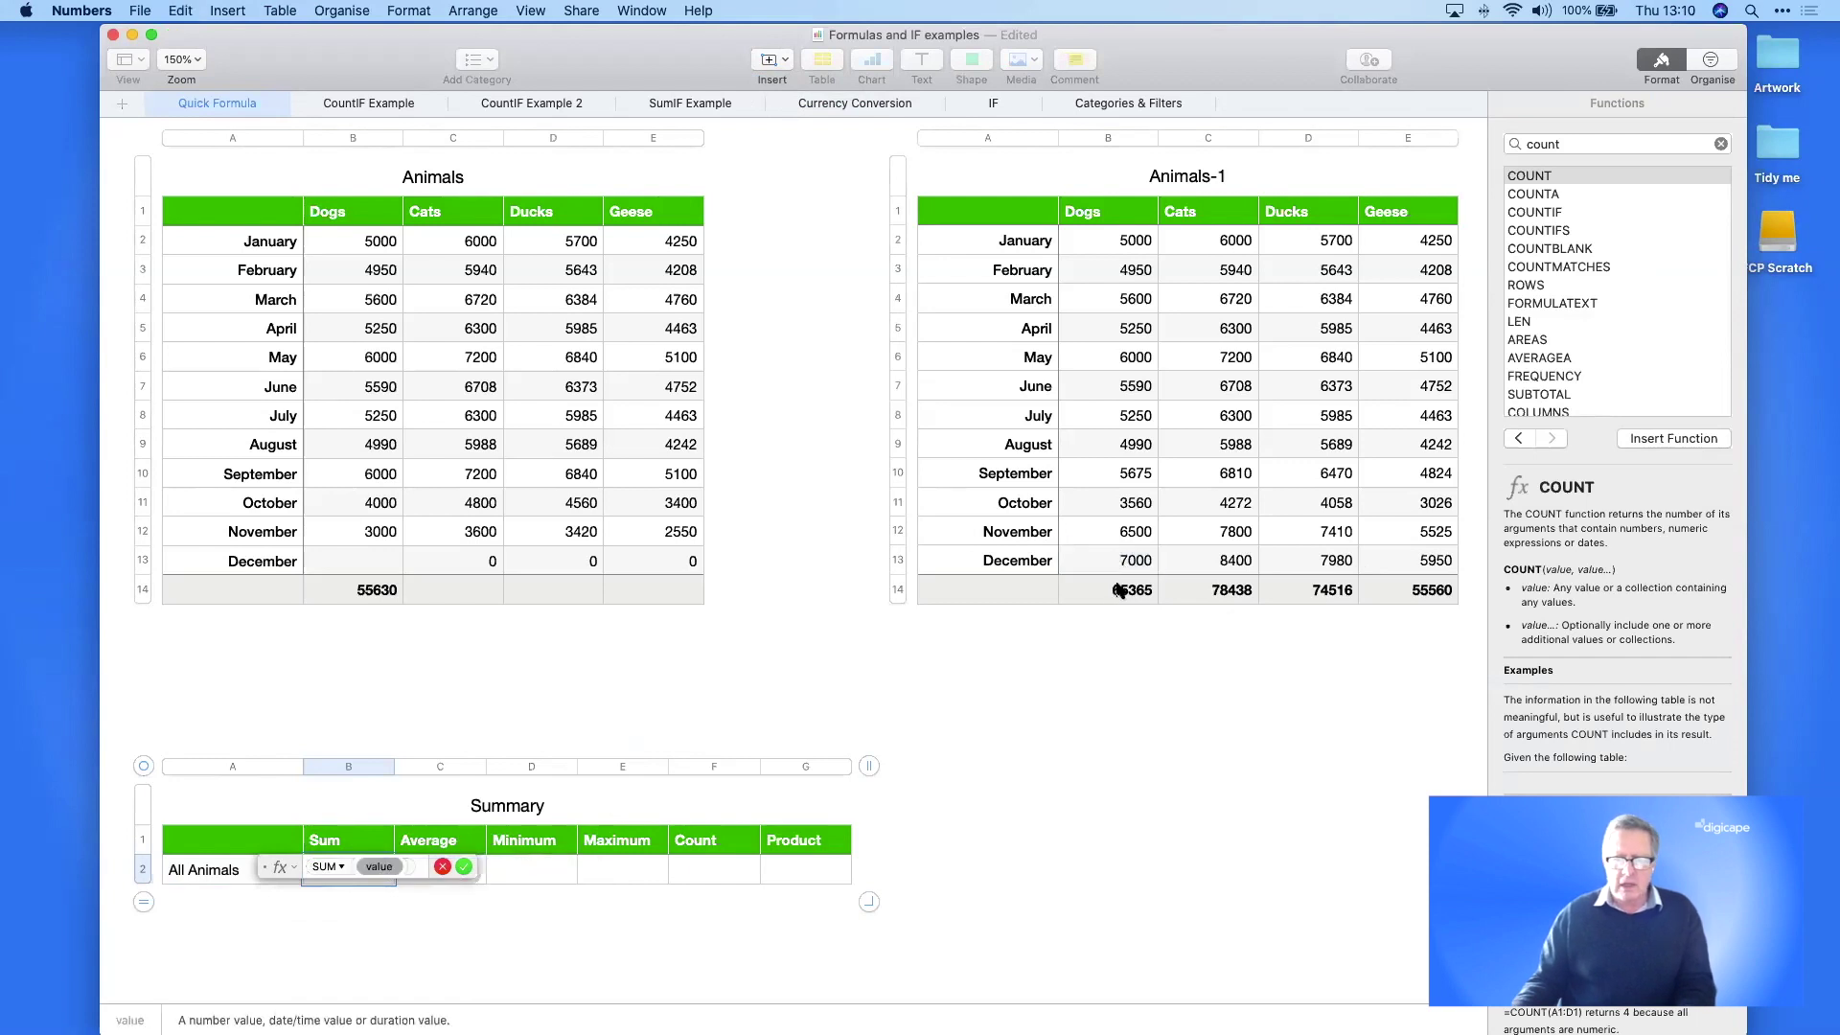
left_click(1122, 590)
left_click_drag(1152, 599, 1419, 608)
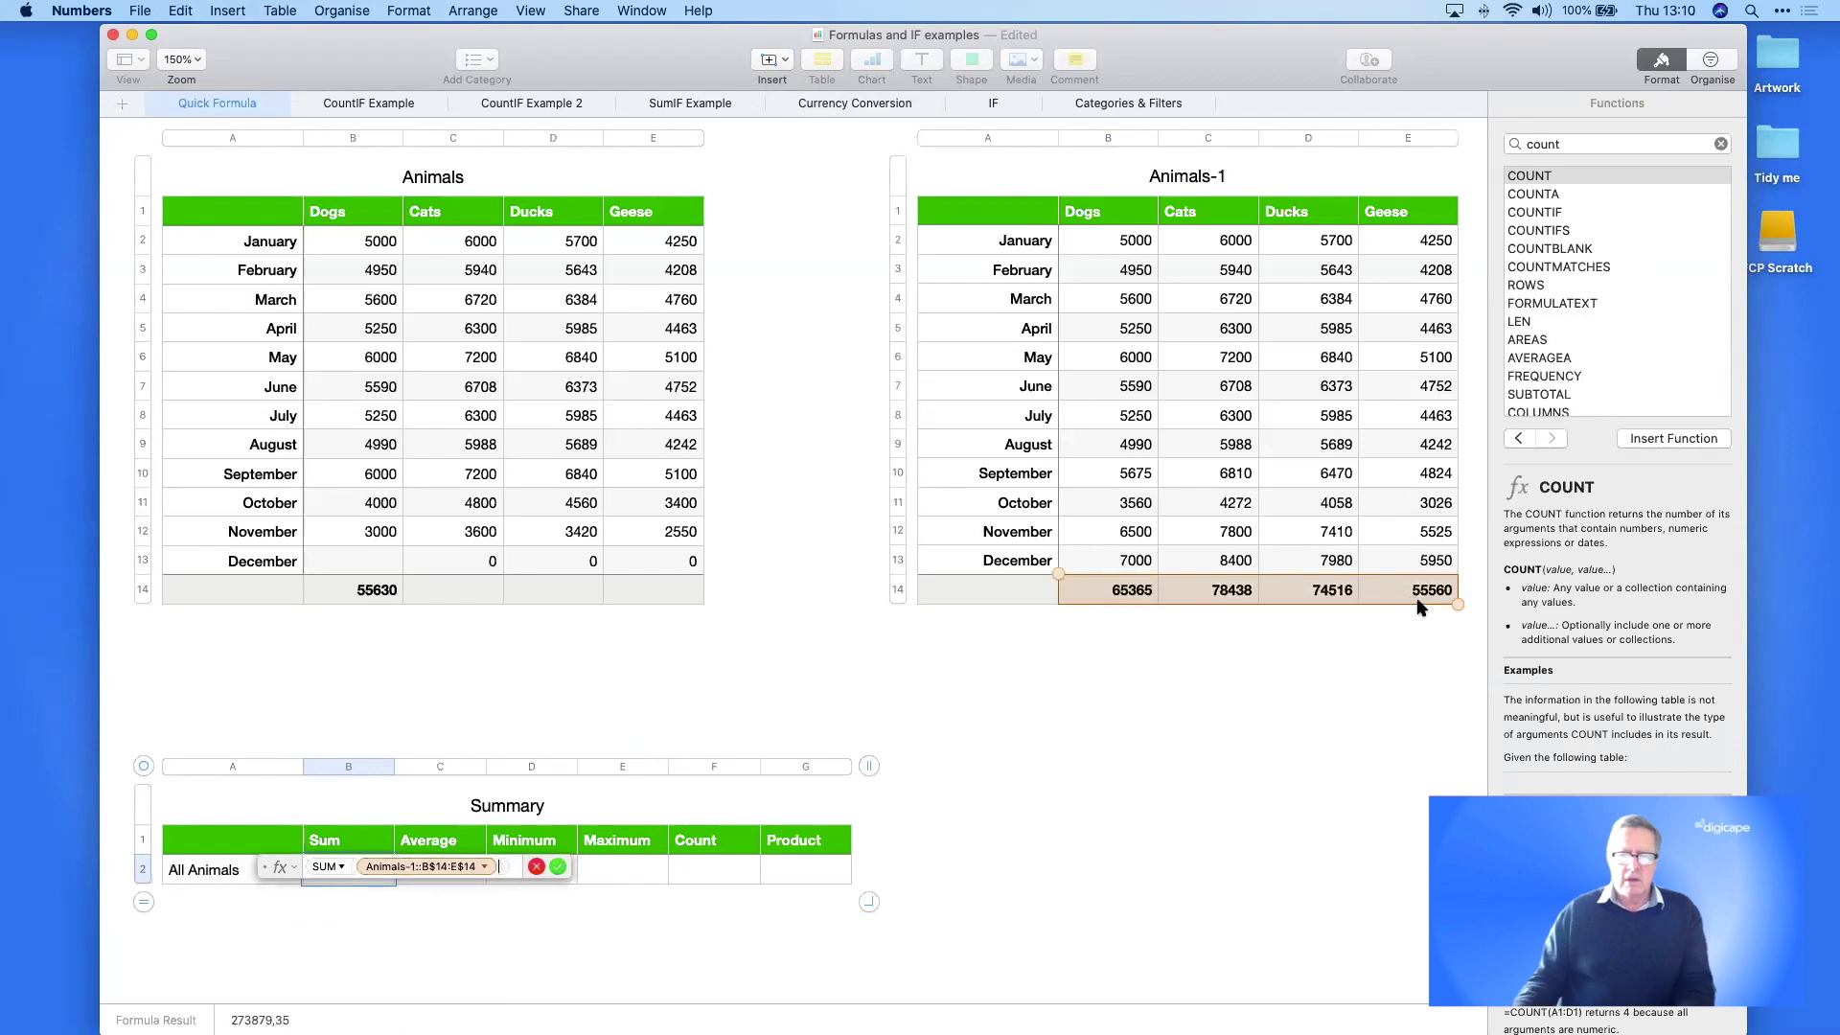
key("Return")
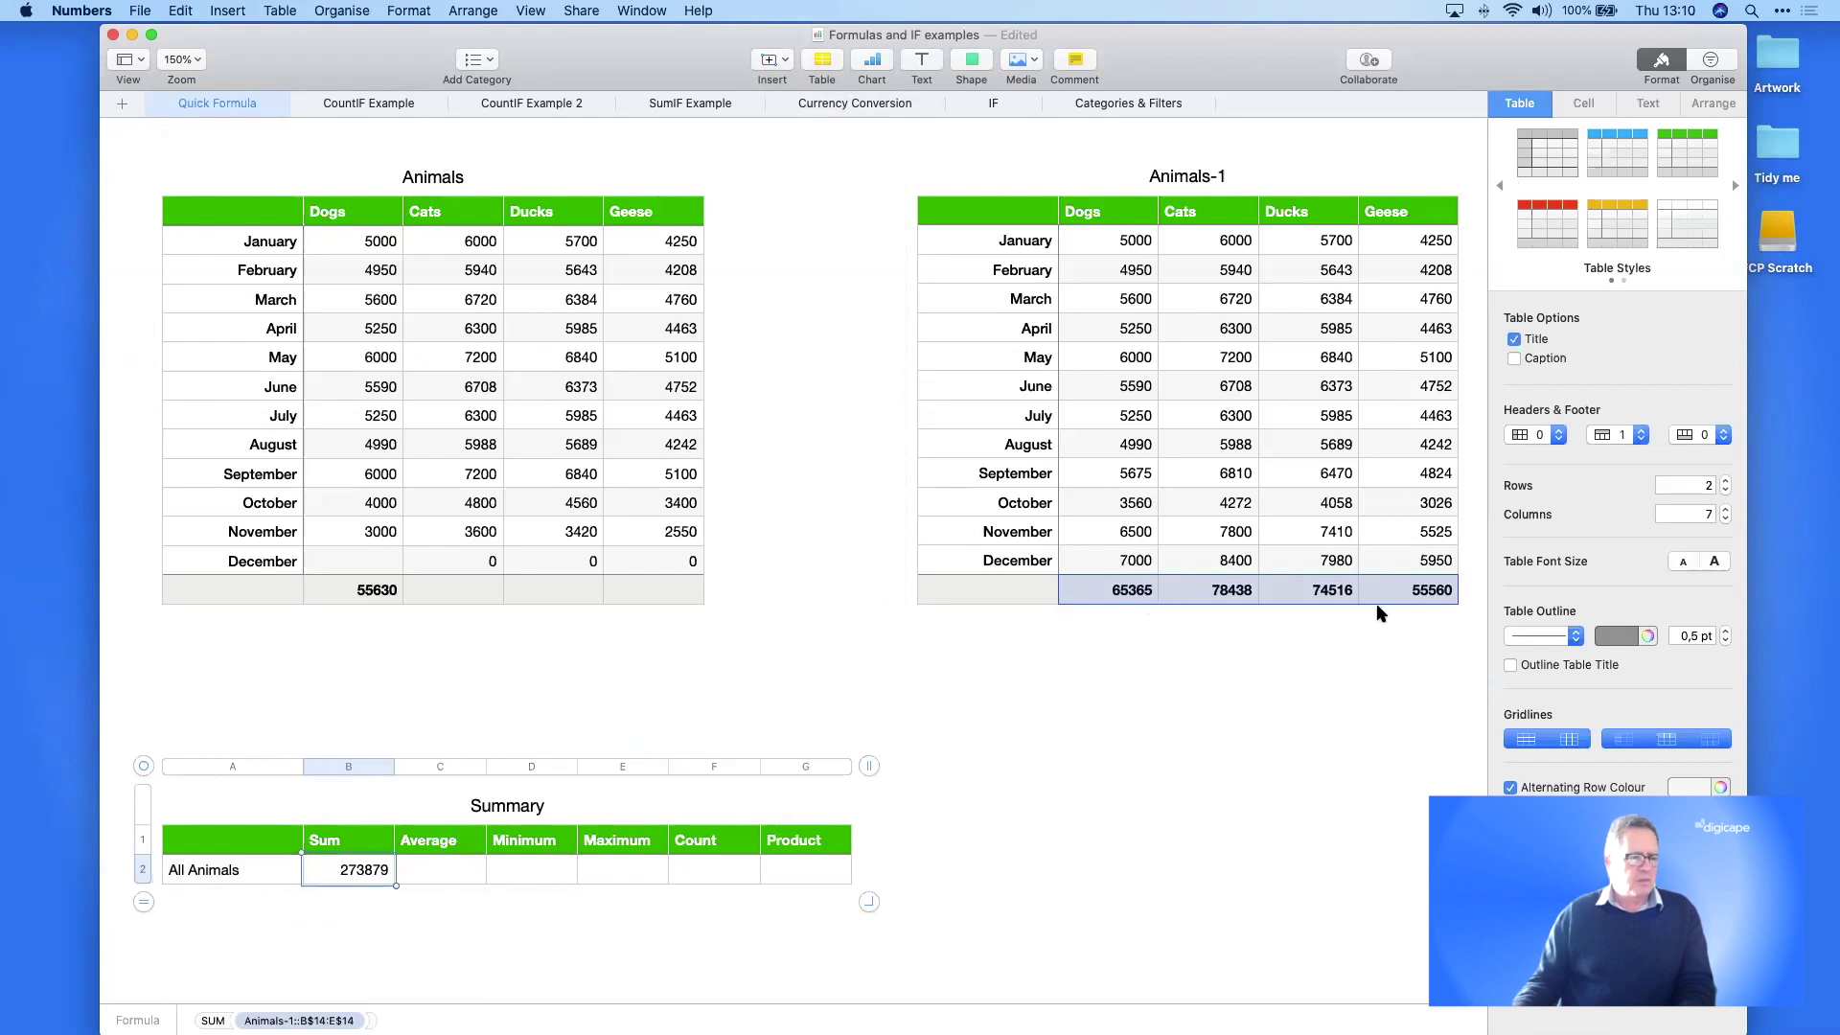
- Enter an AVERAGE formula in the All Animals Average cell using the Animals-1 footer totals from Dogs to Geese
left_click(452, 867)
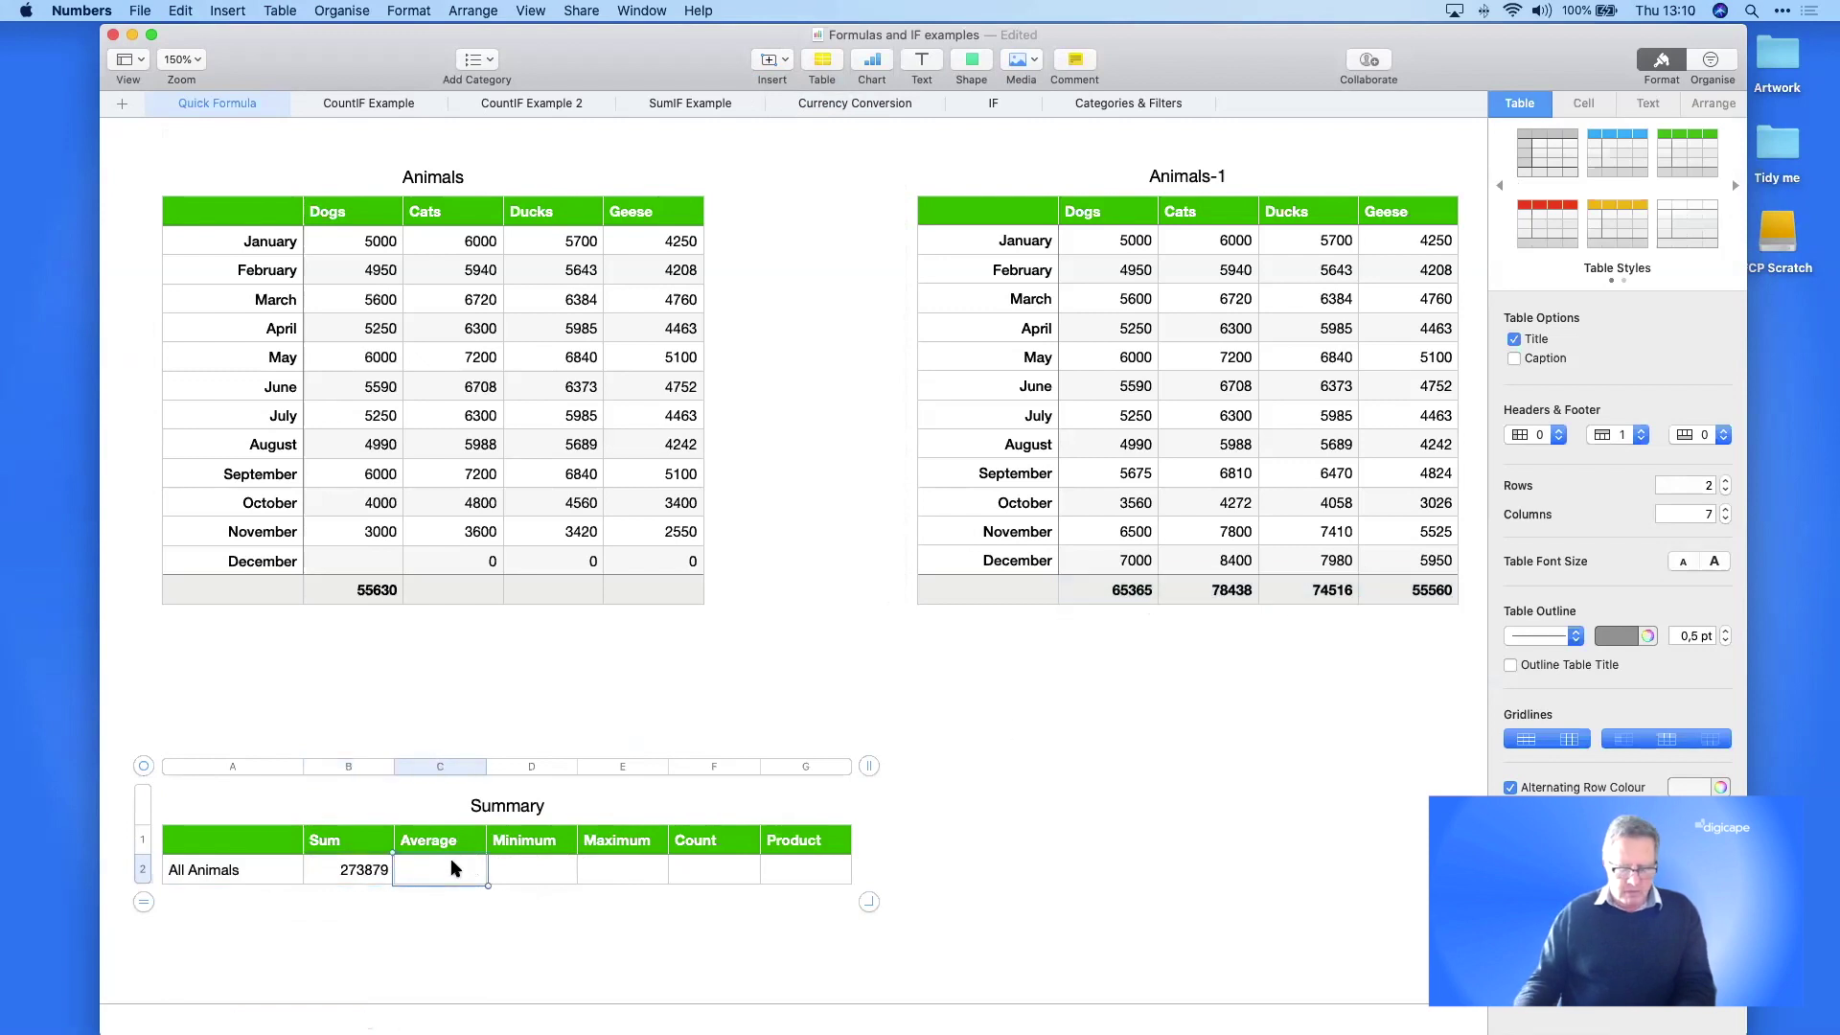
type("=")
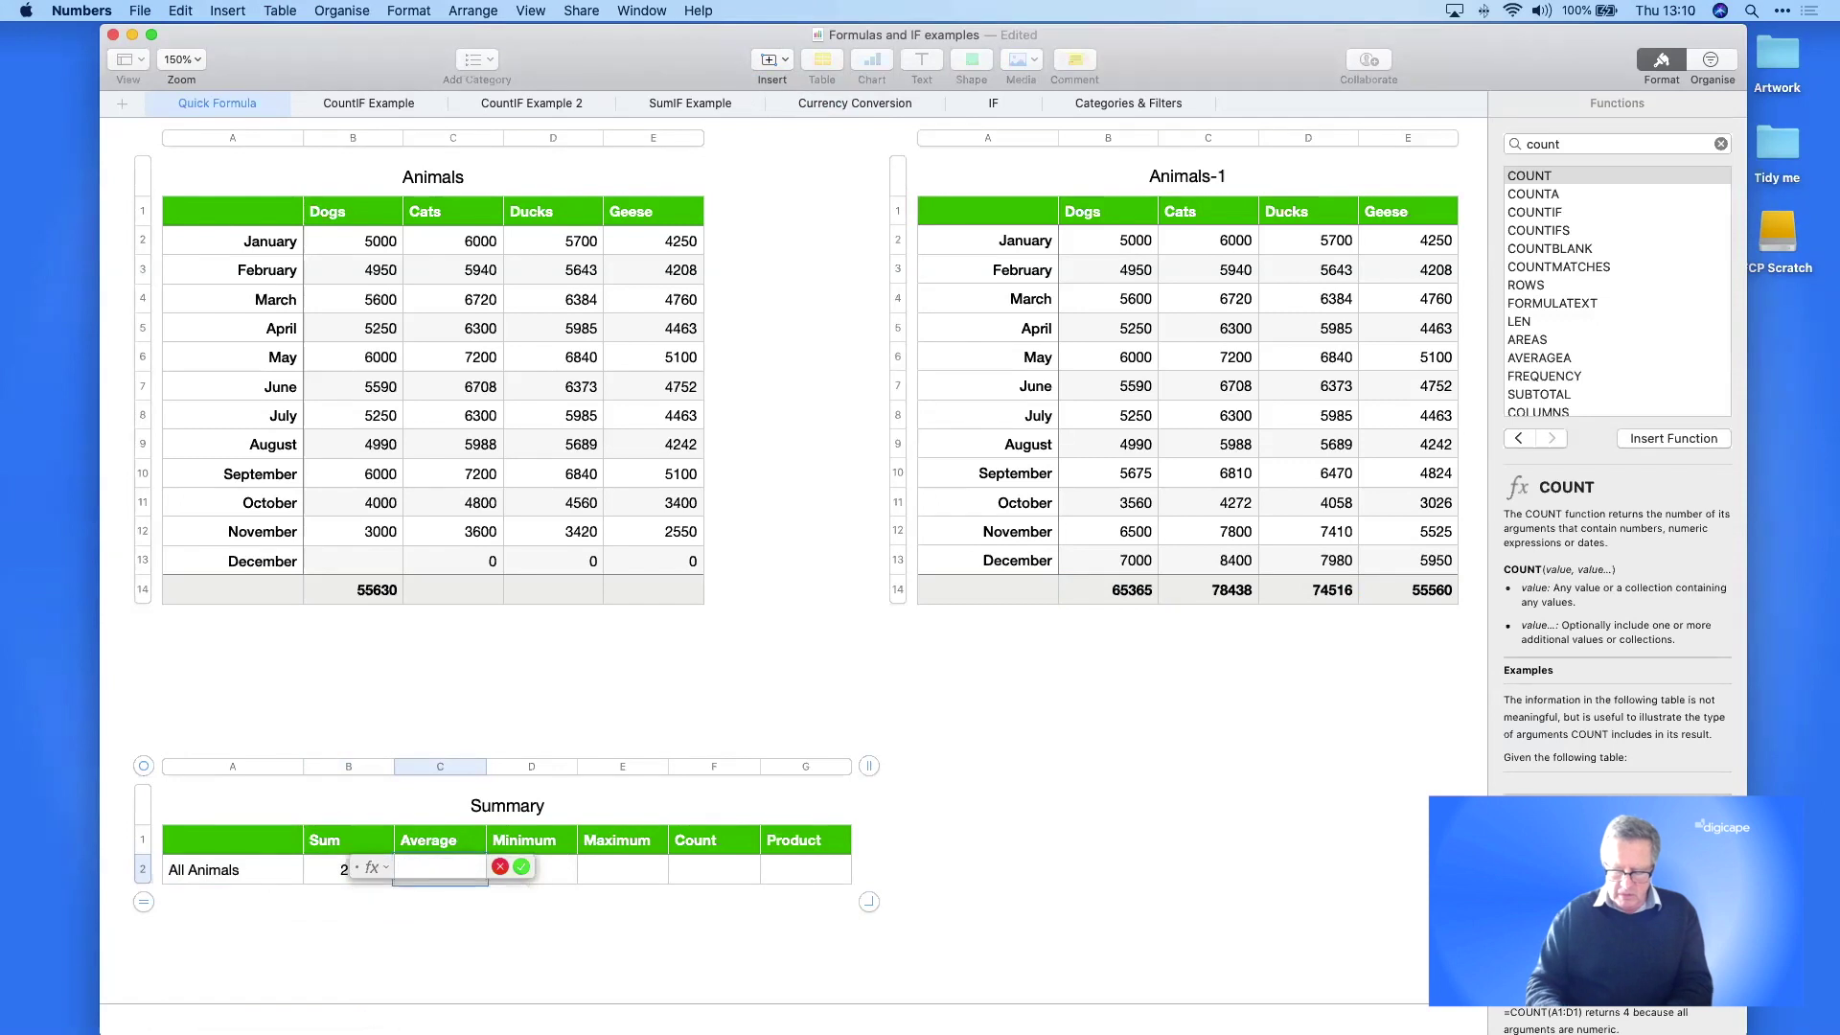
type("AVE")
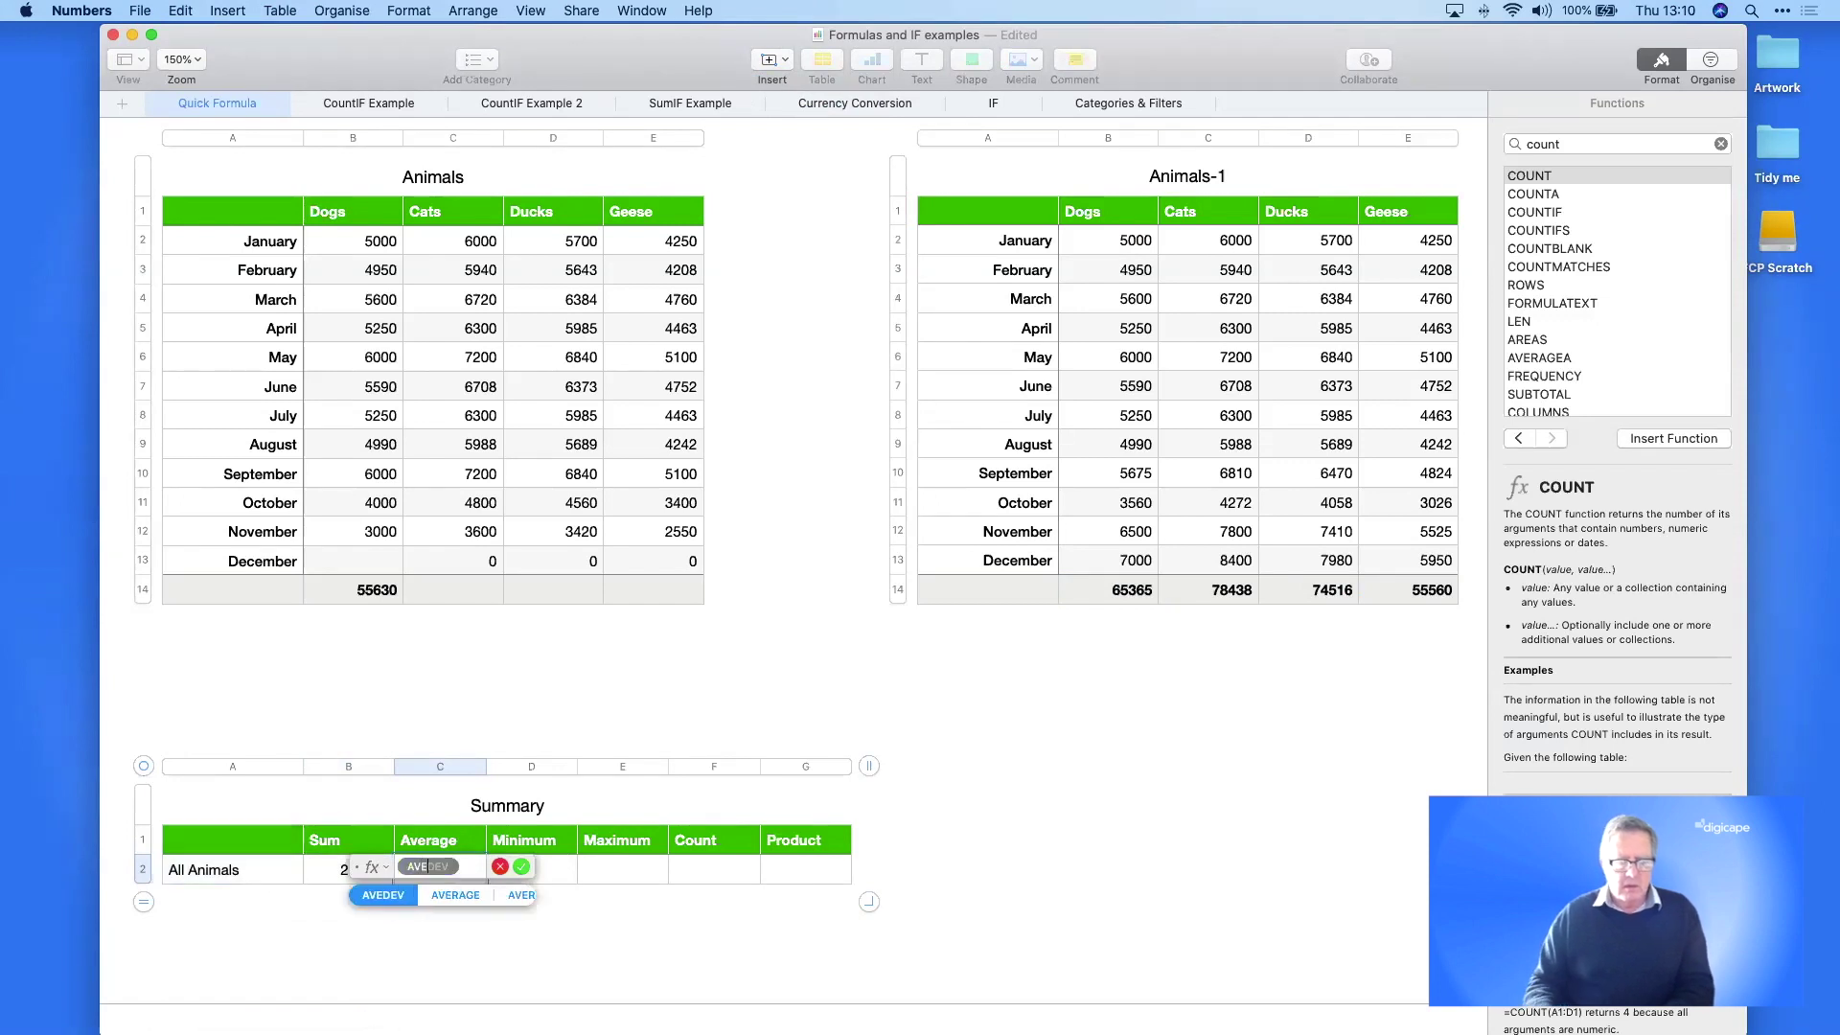
key("Down")
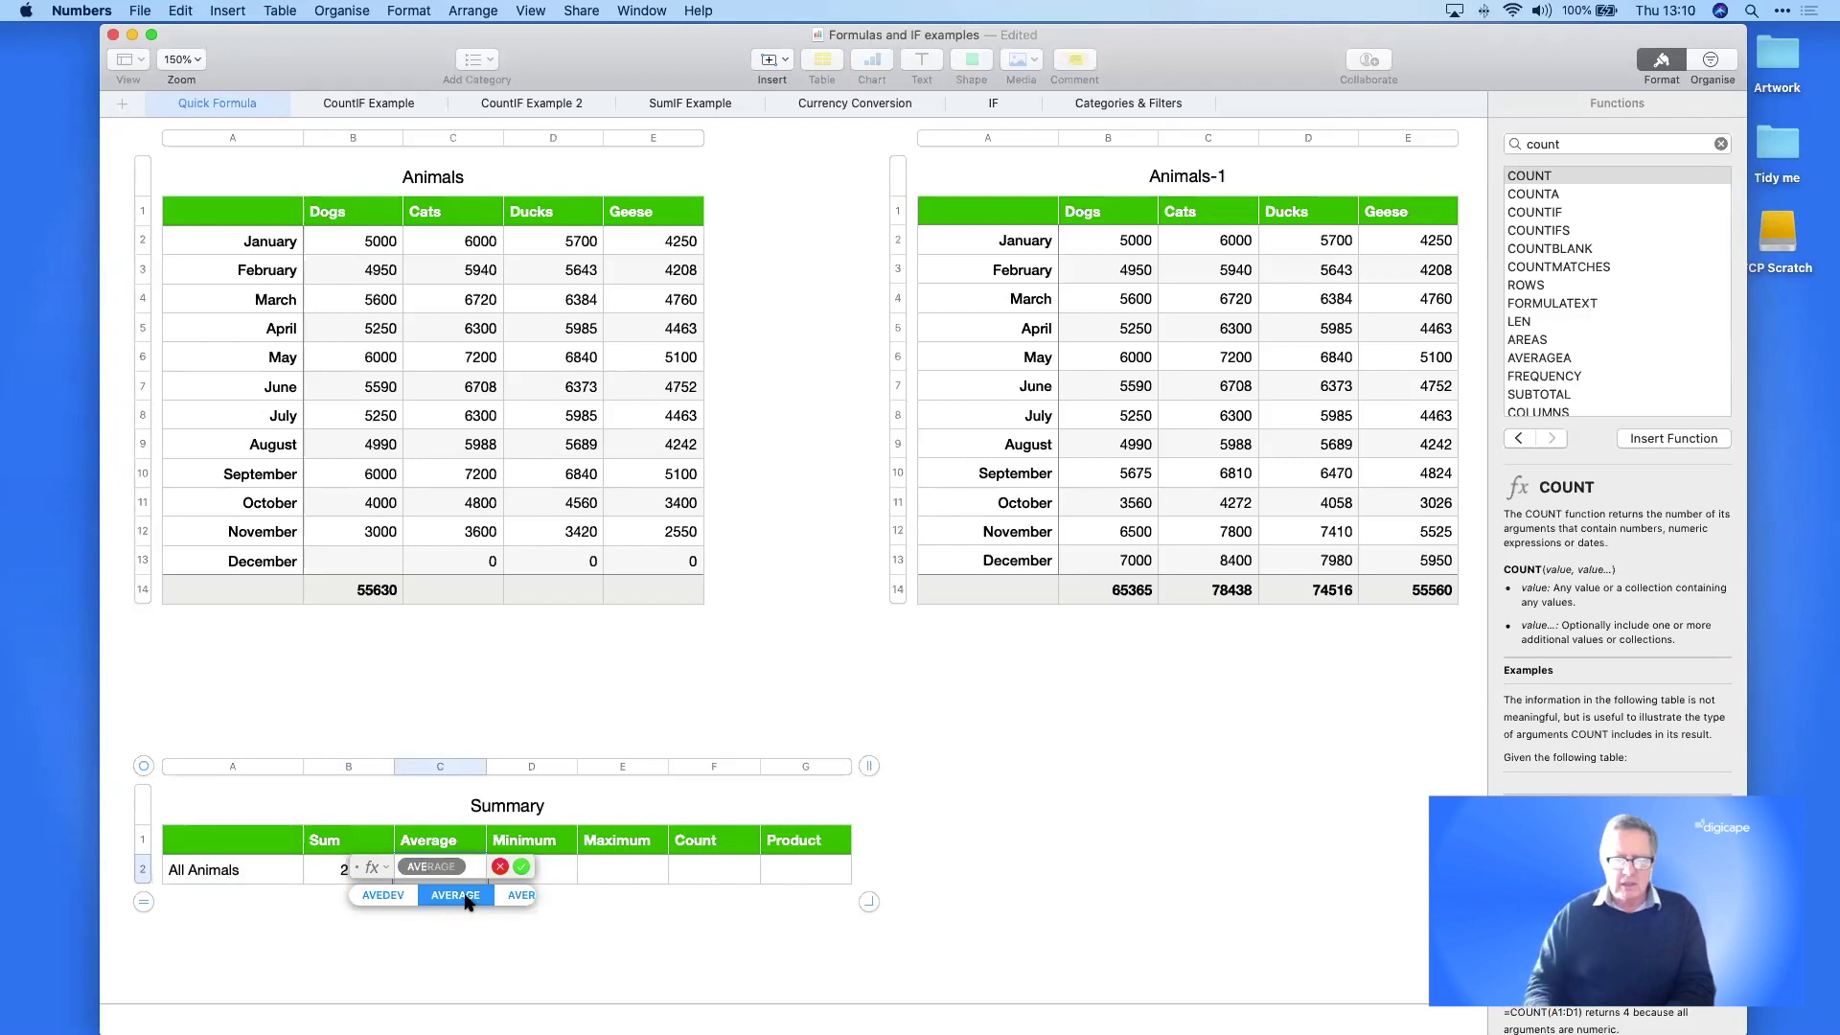
left_click(466, 899)
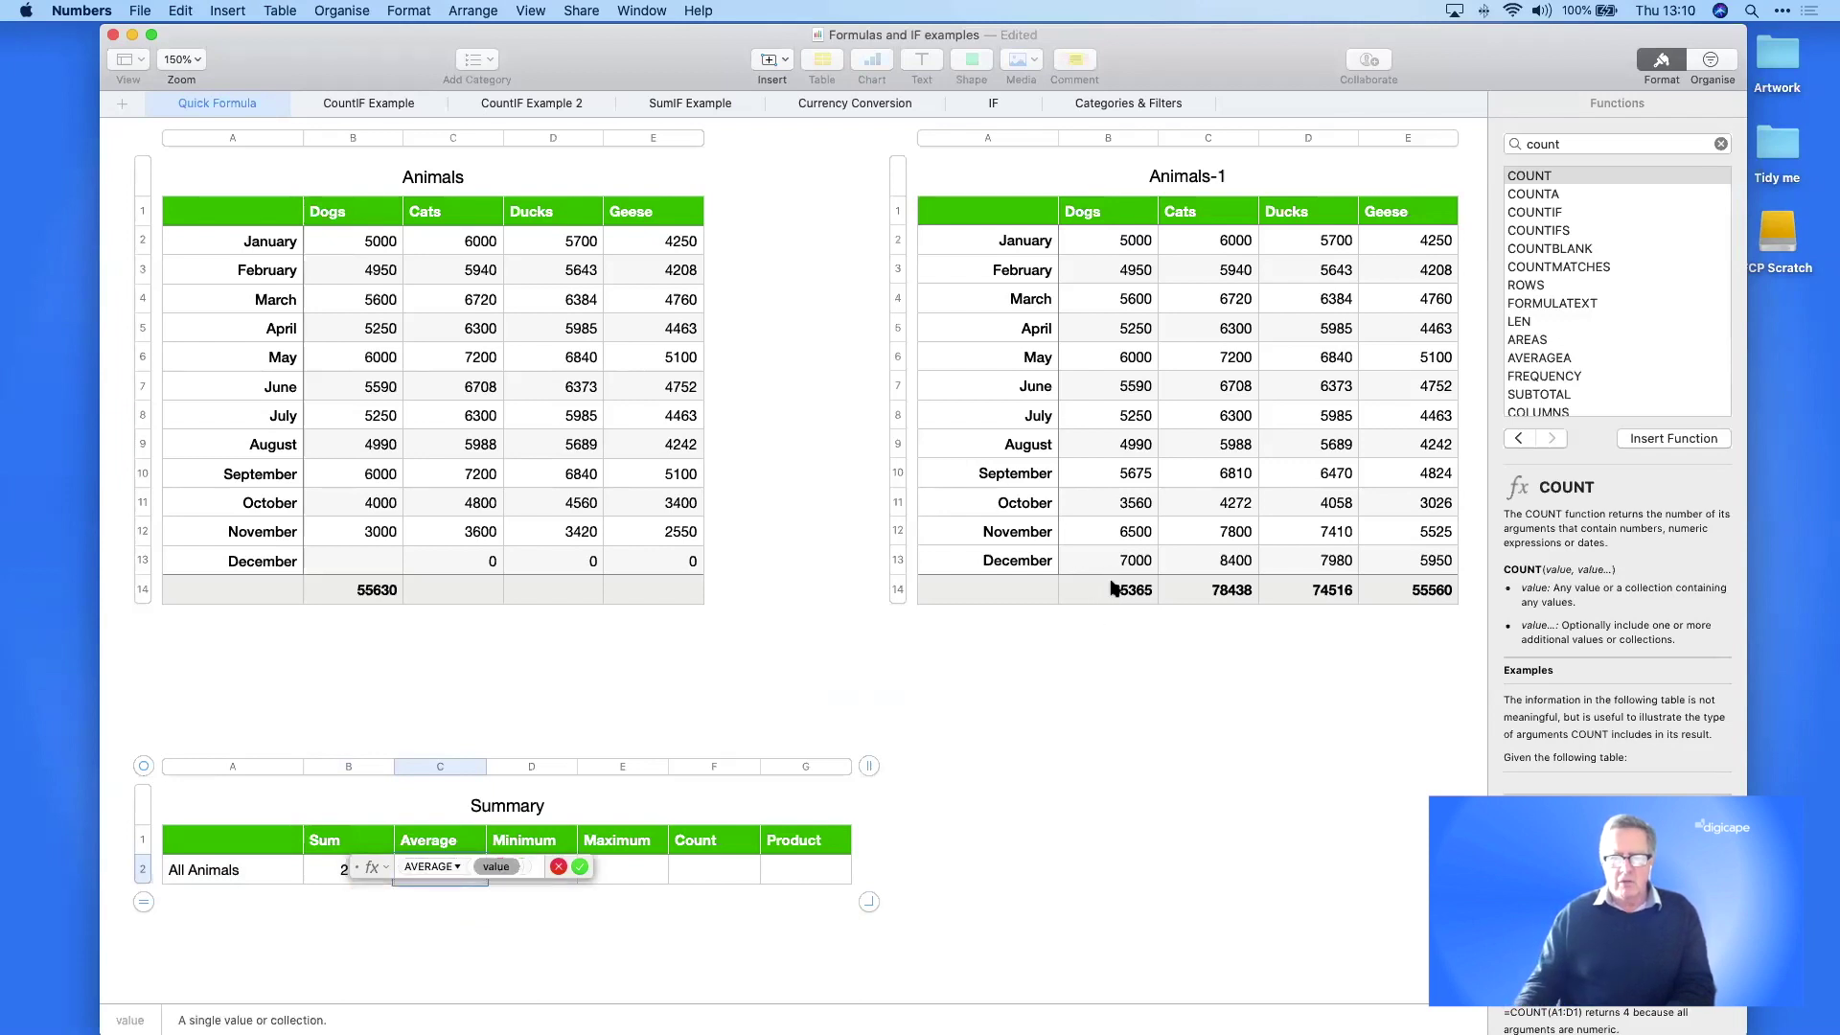
left_click_drag(1111, 589, 1408, 591)
key("Return")
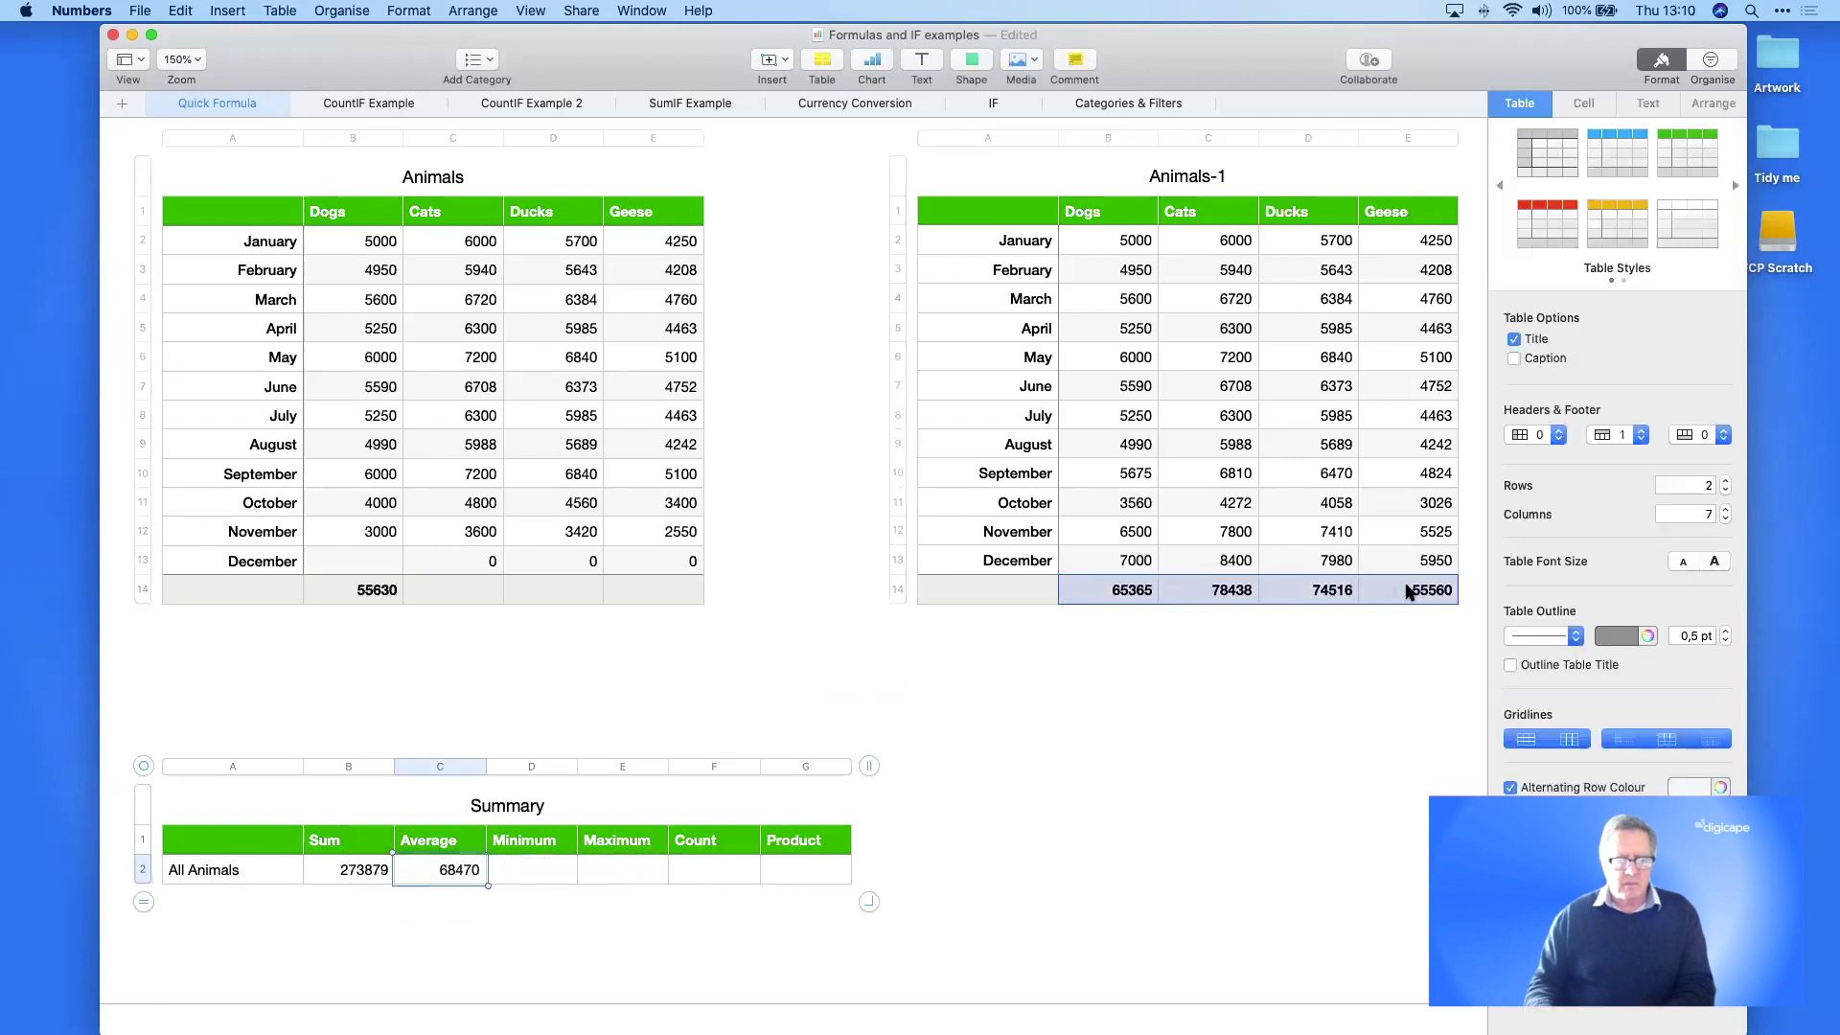
- Insert a Minimum formula in the All Animals Minimum cell over the Animals-1 footer totals from Dogs to Geese
left_click(546, 874)
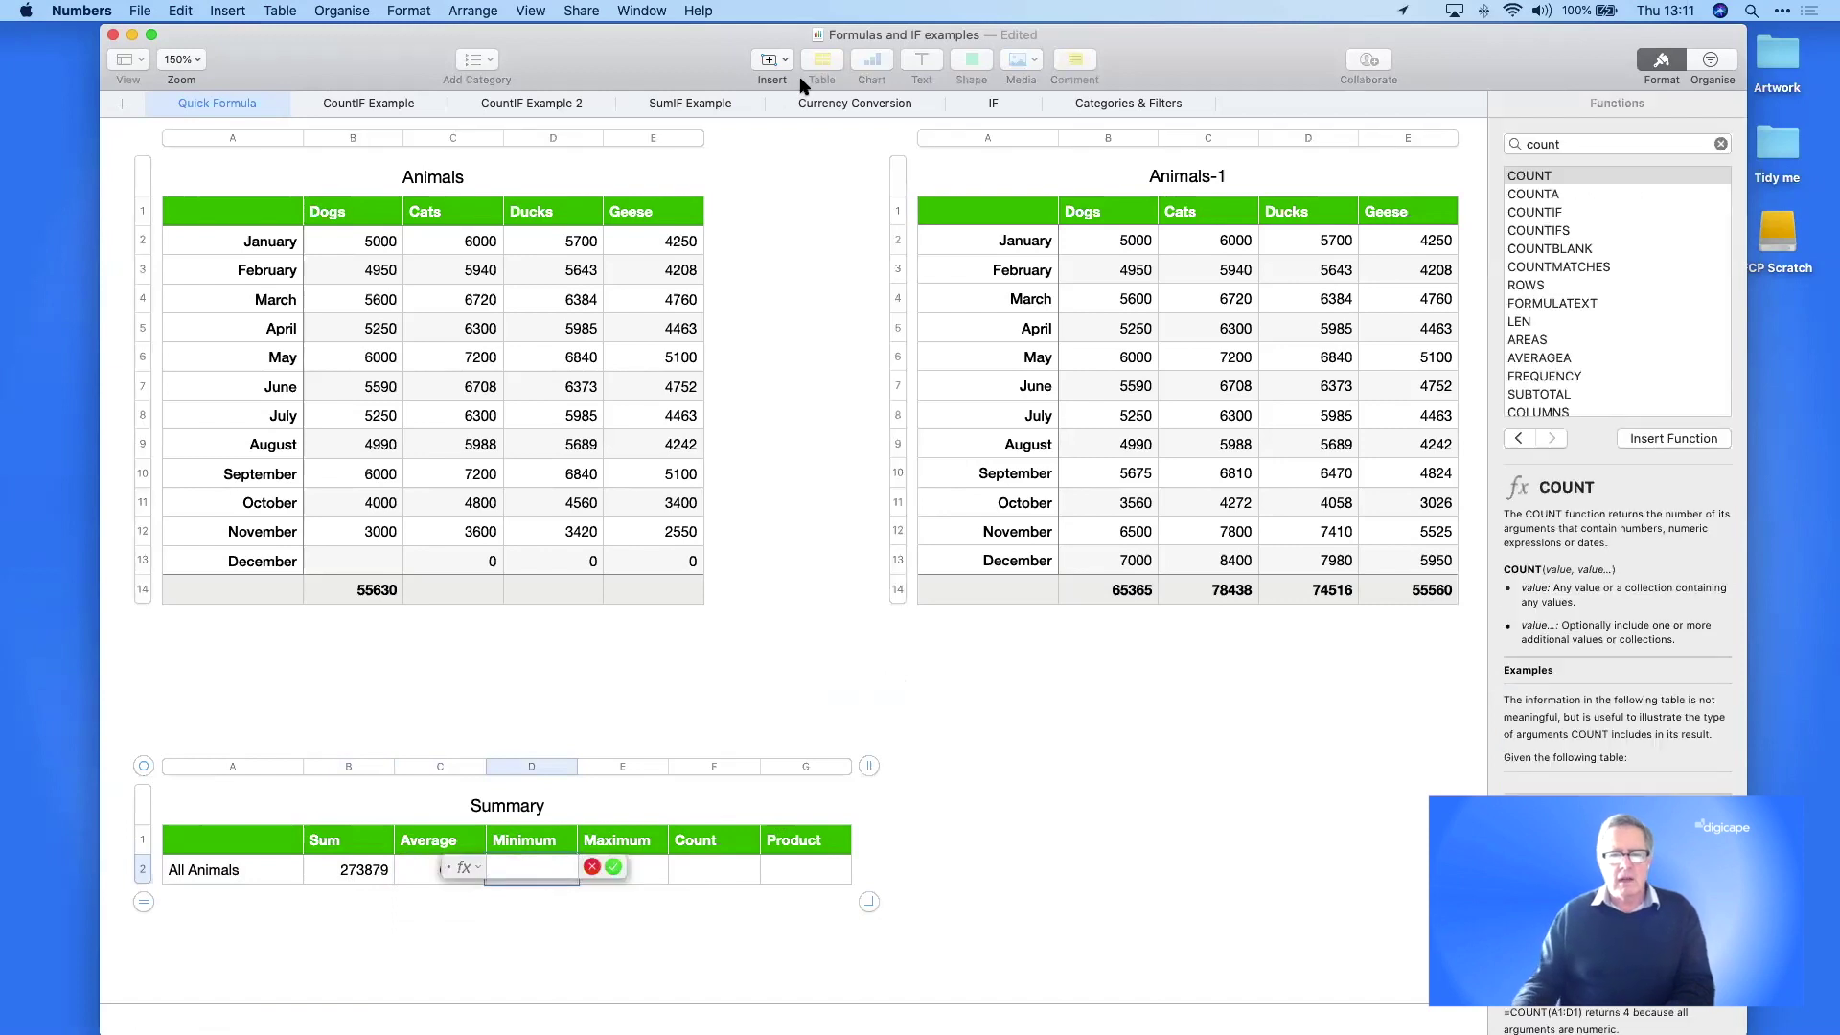
left_click(775, 63)
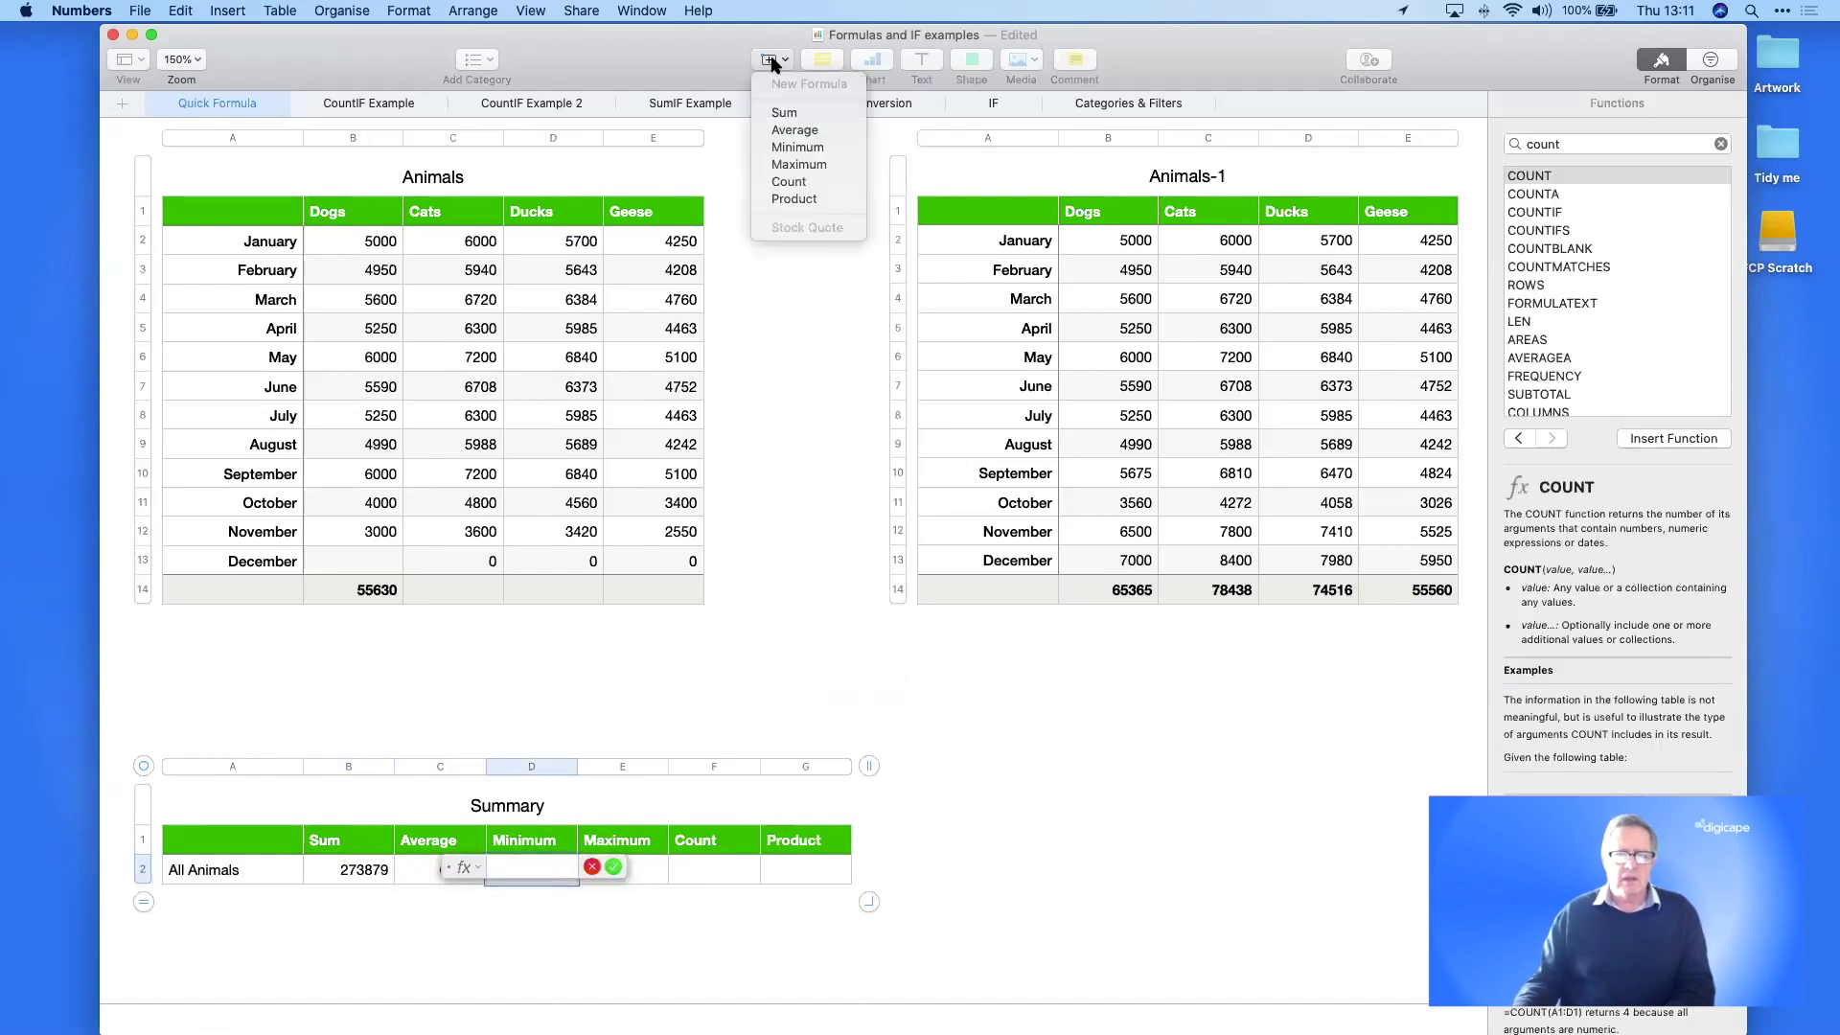
left_click(778, 148)
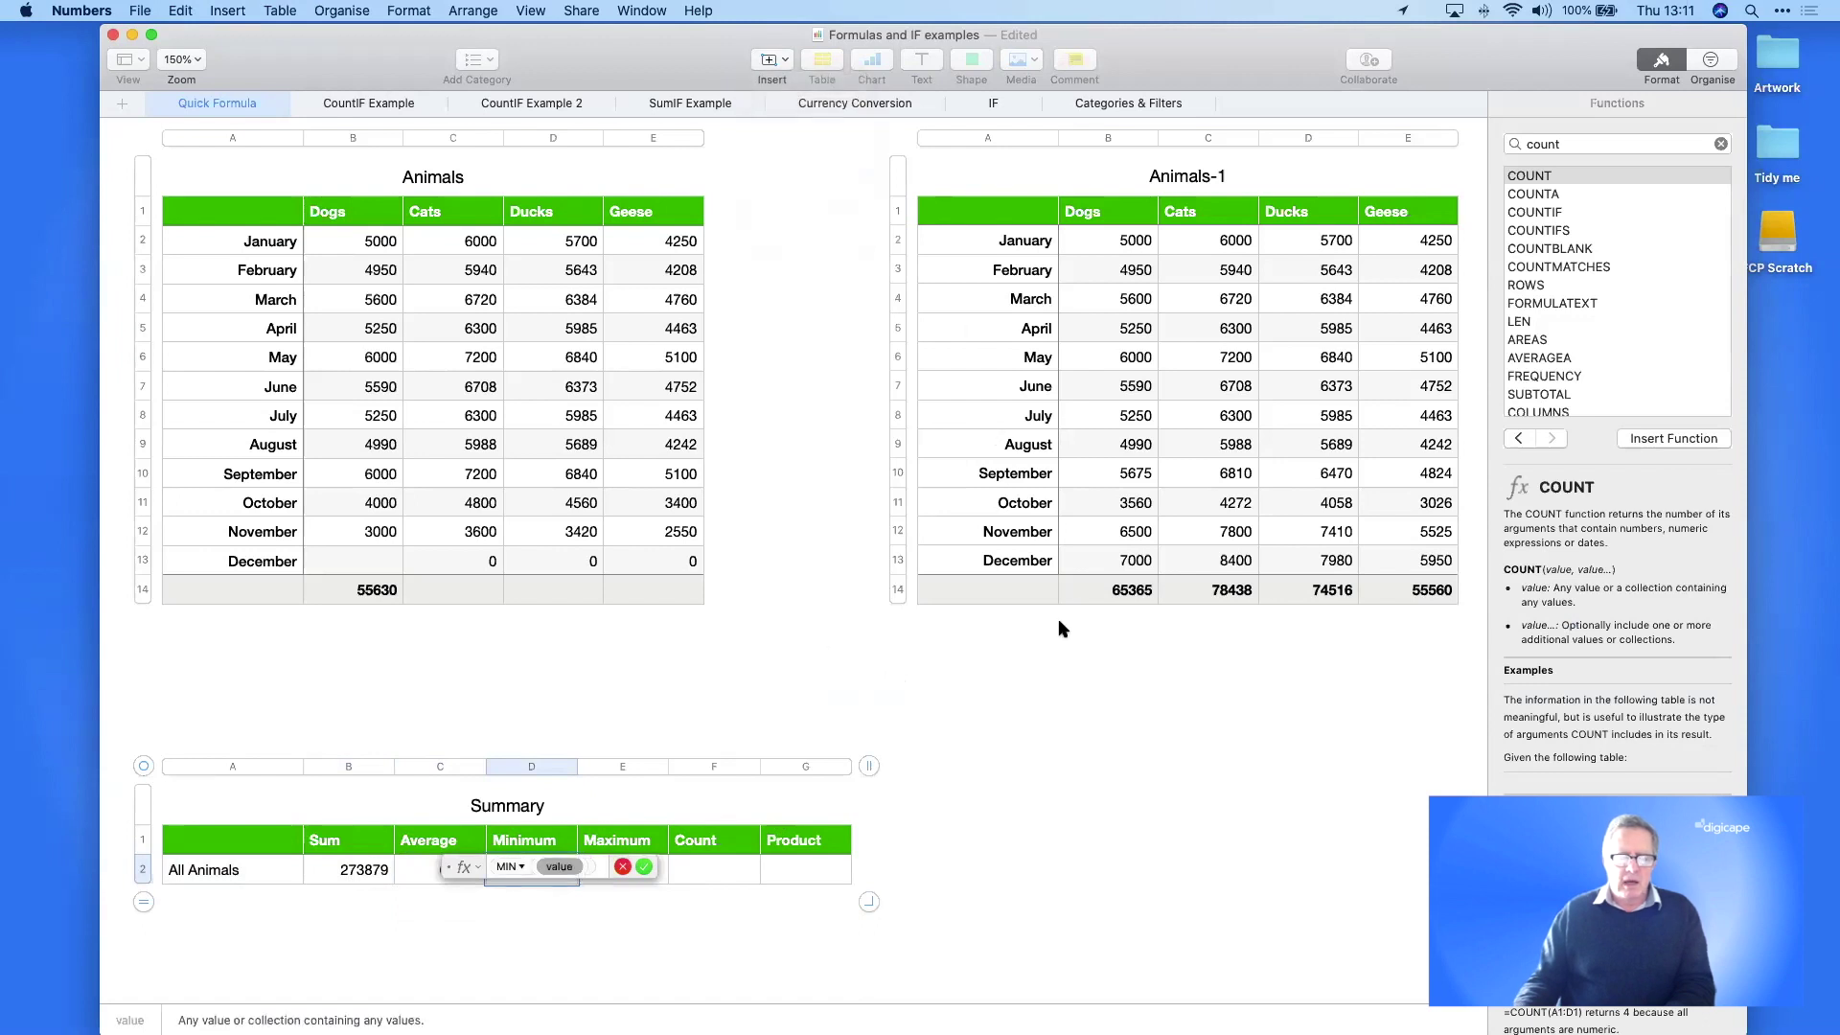
left_click(1142, 591)
left_click_drag(1144, 593, 1388, 598)
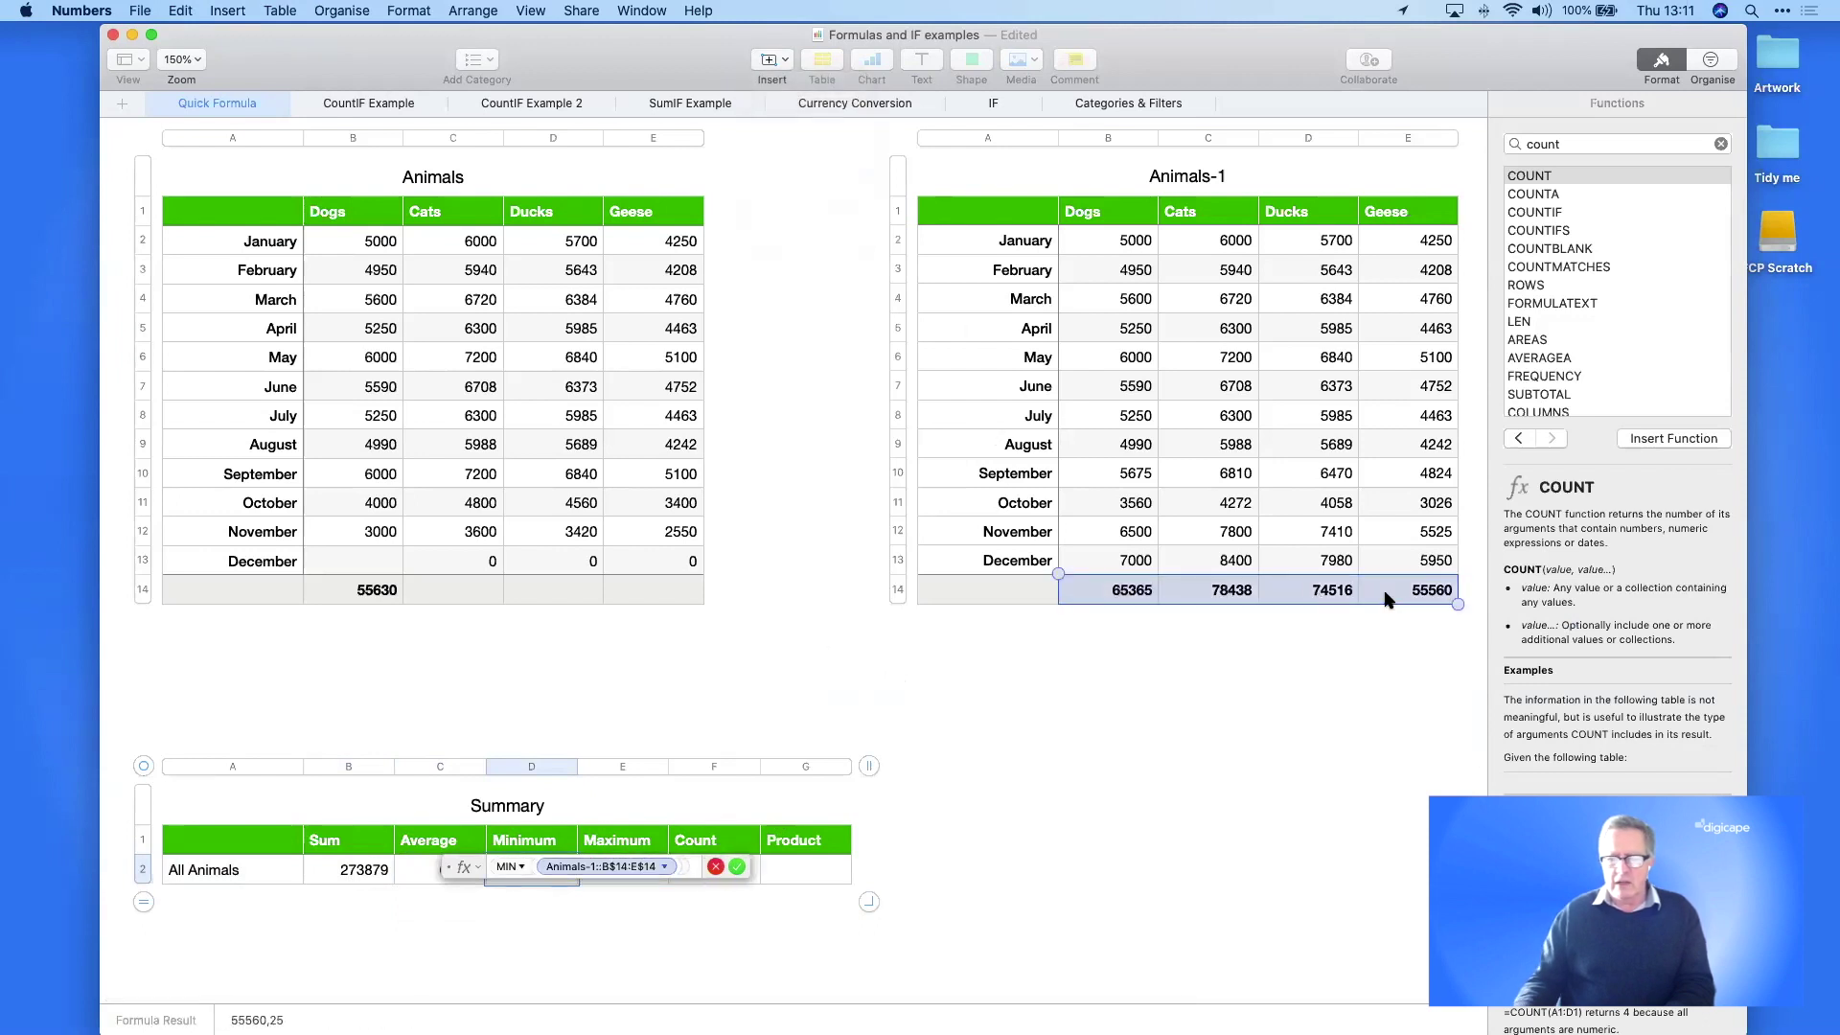
key("Return")
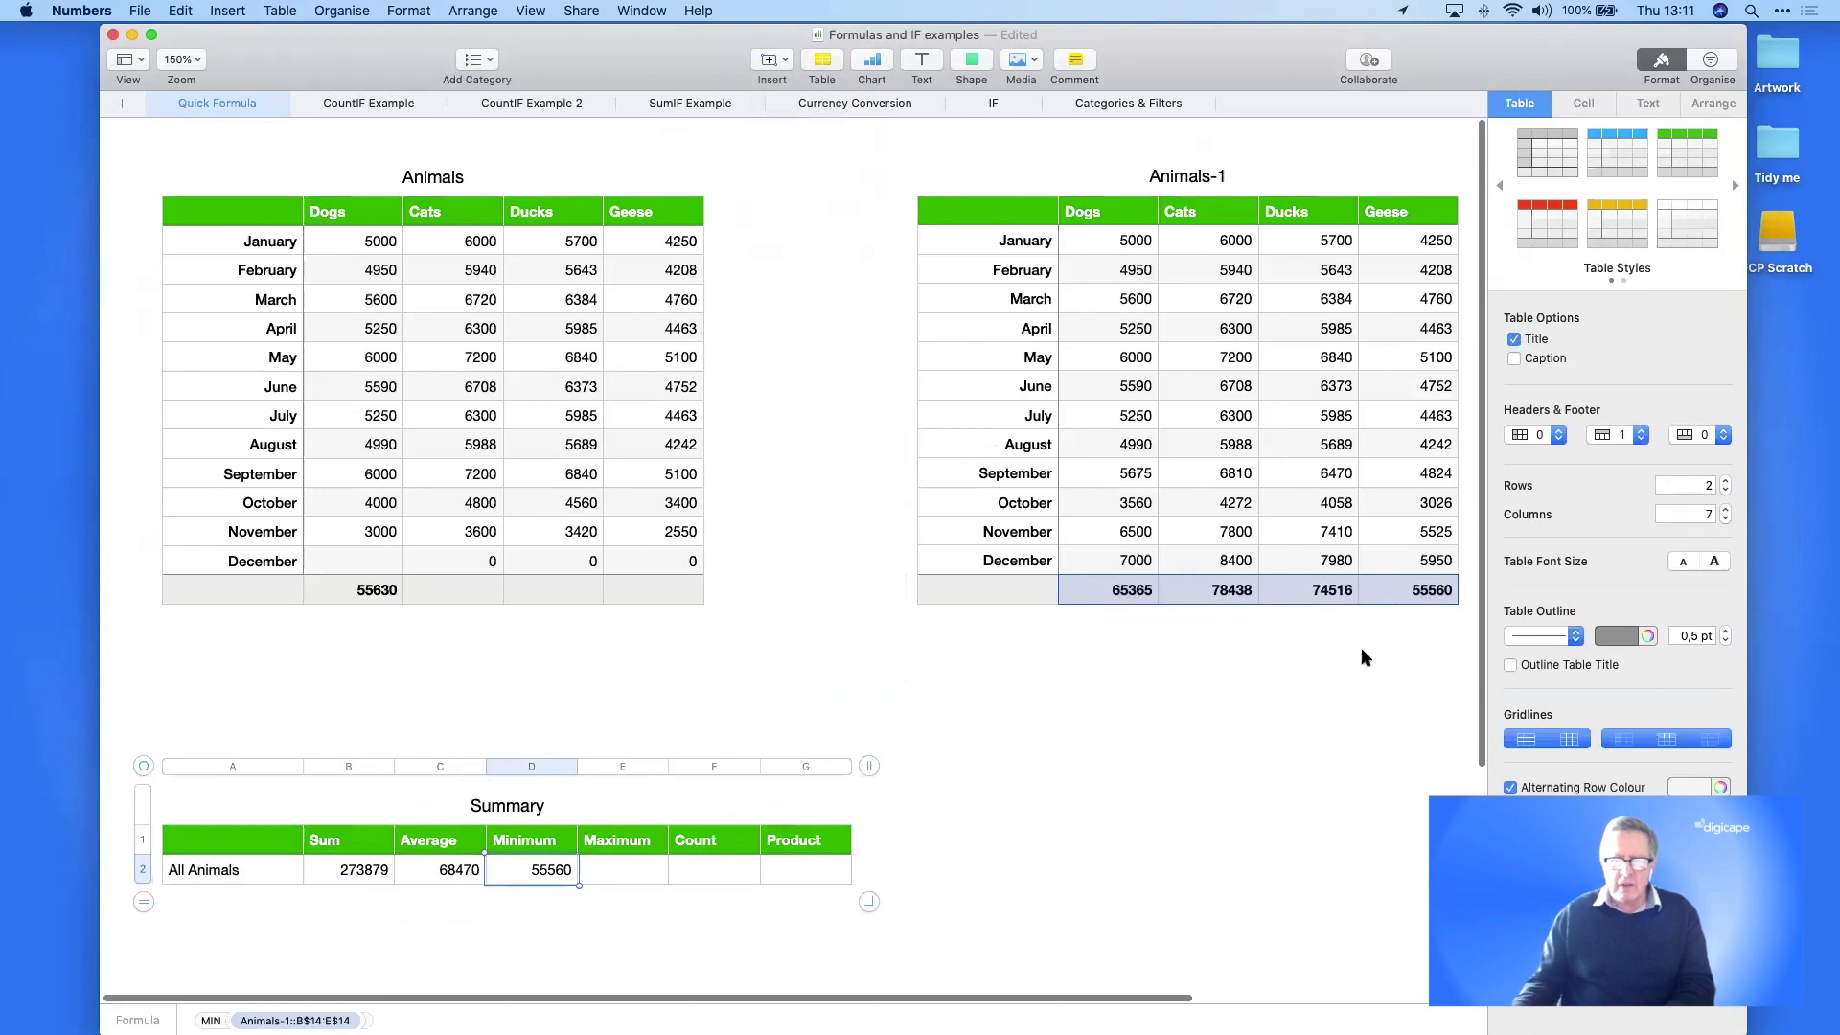
- Insert a Maximum formula in the All Animals Maximum cell over the Animals-1 footer totals from Dogs to Geese
left_click(636, 868)
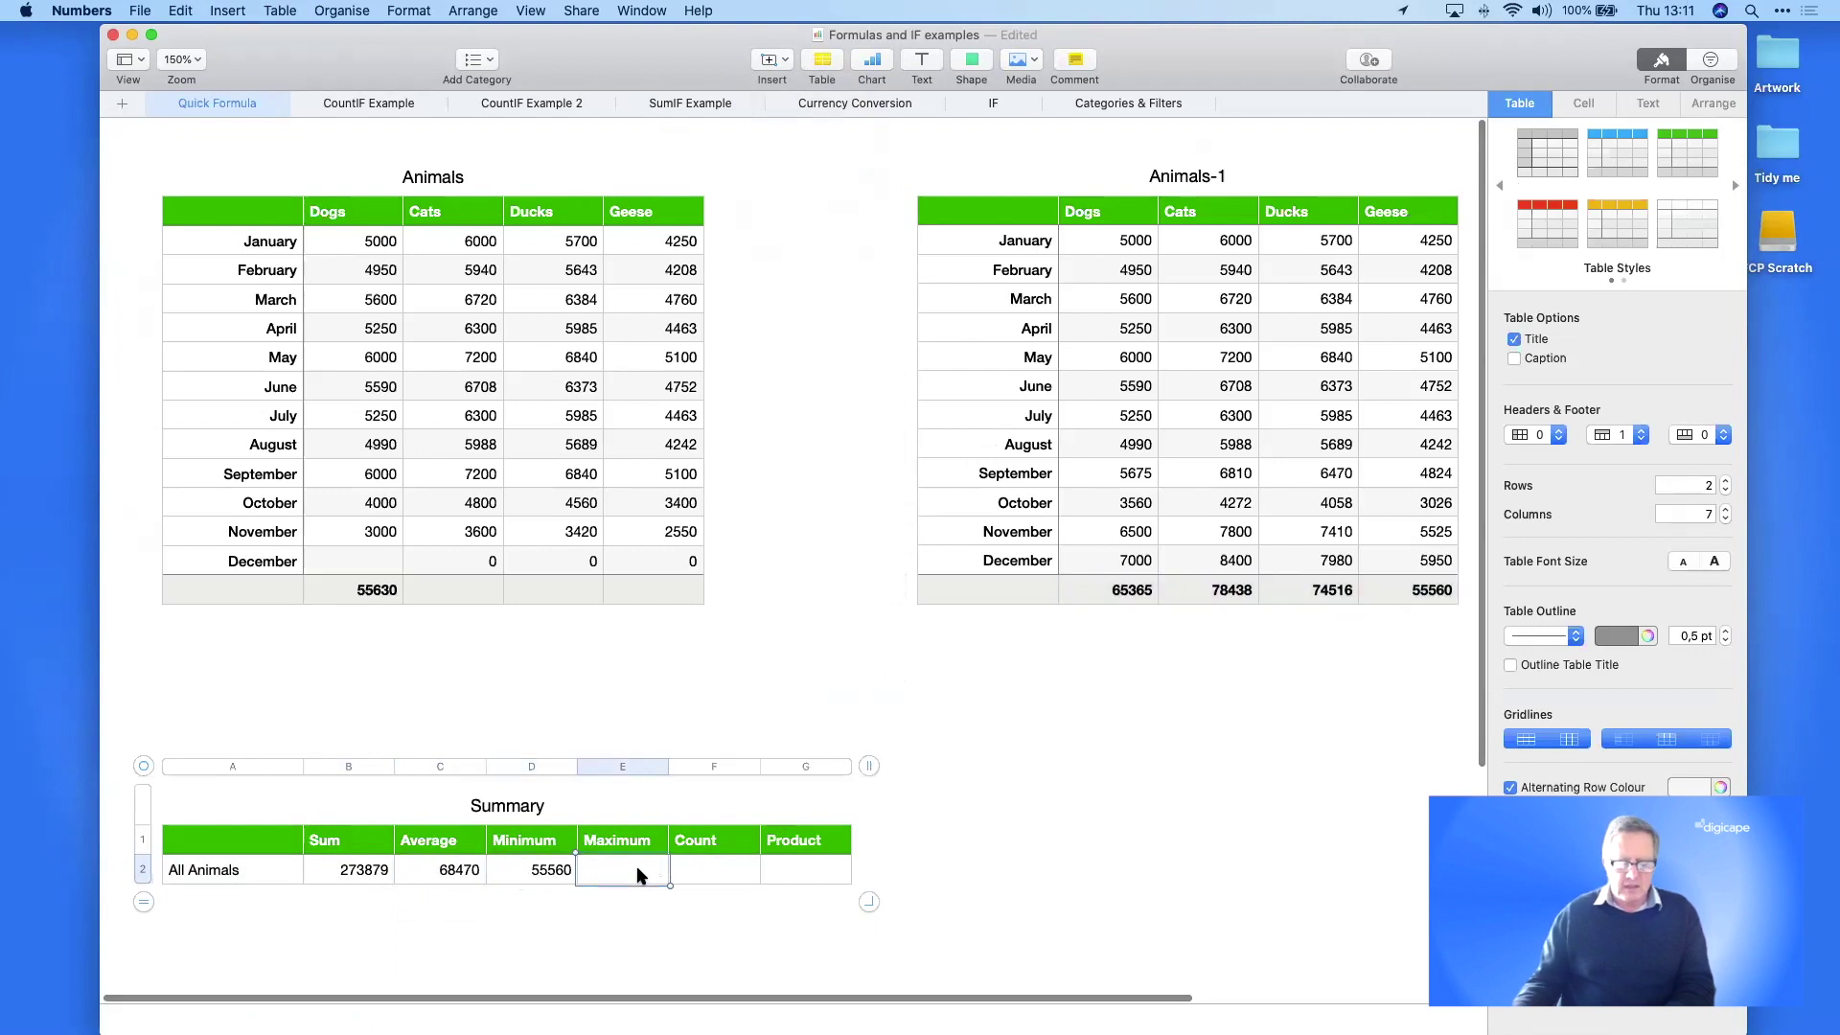
type("=")
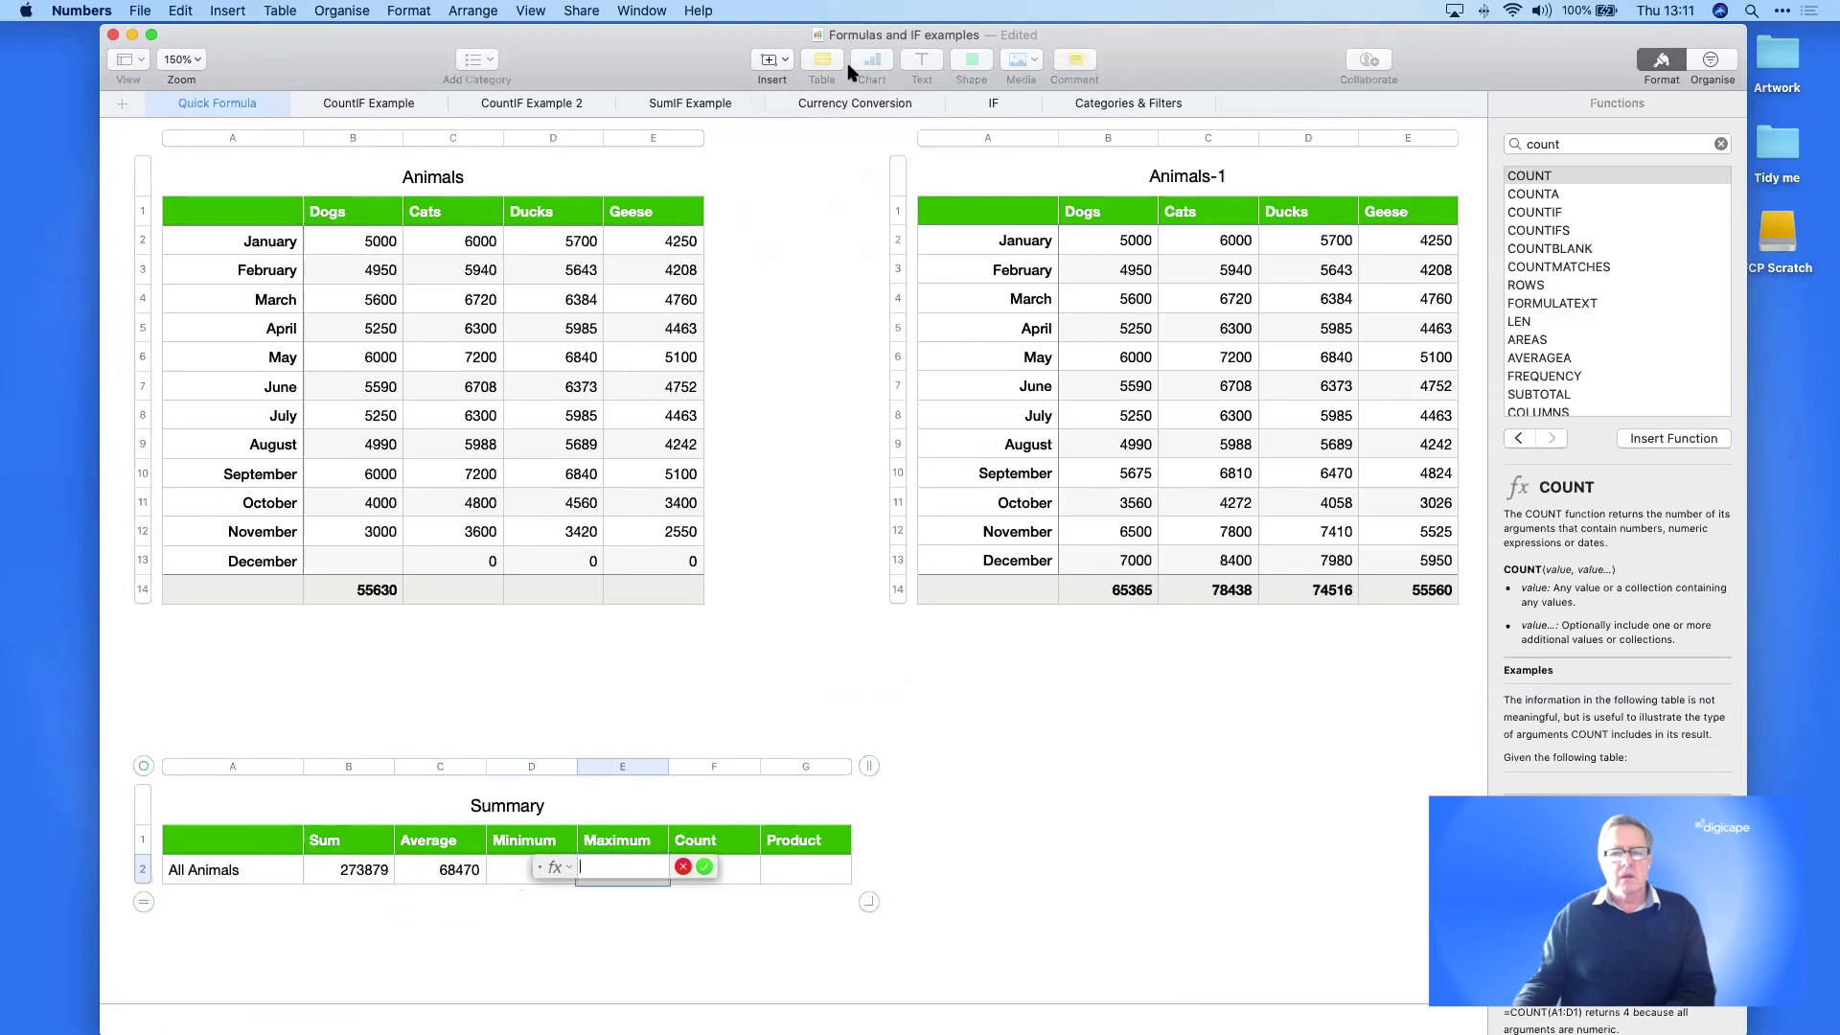
left_click(766, 61)
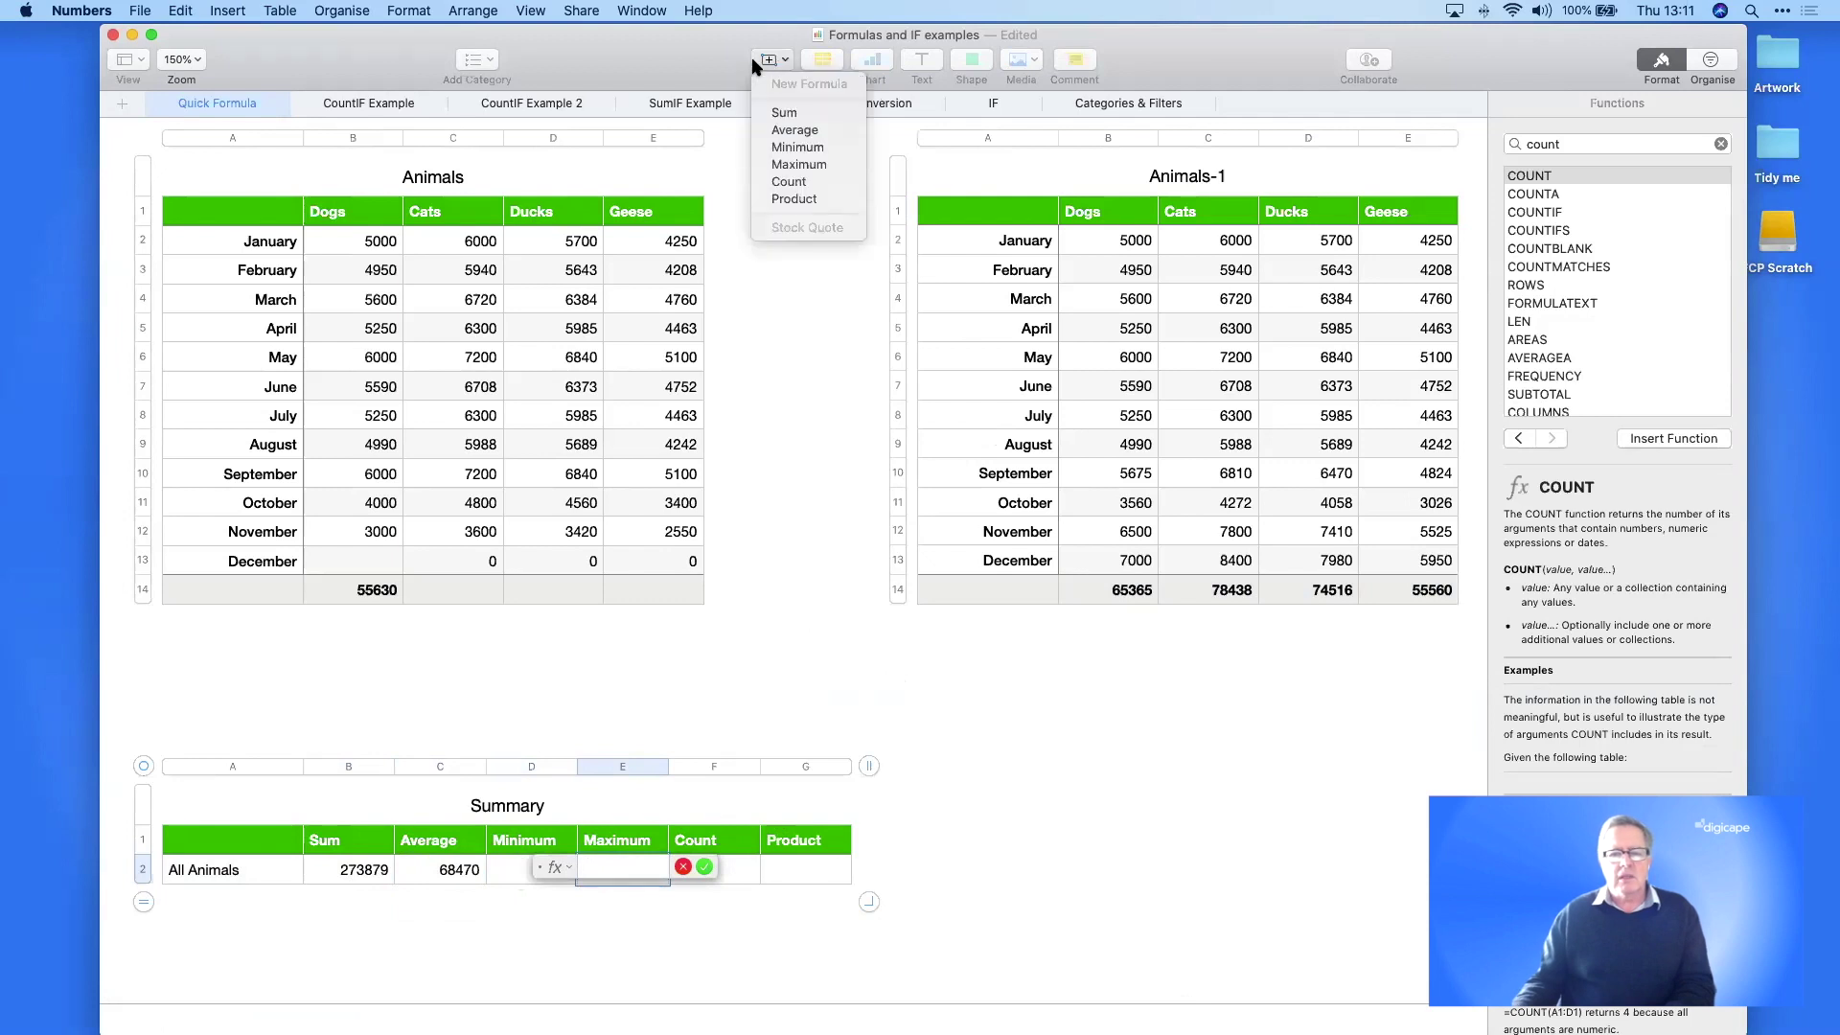
left_click(788, 165)
left_click_drag(1131, 592, 1397, 592)
key("Return")
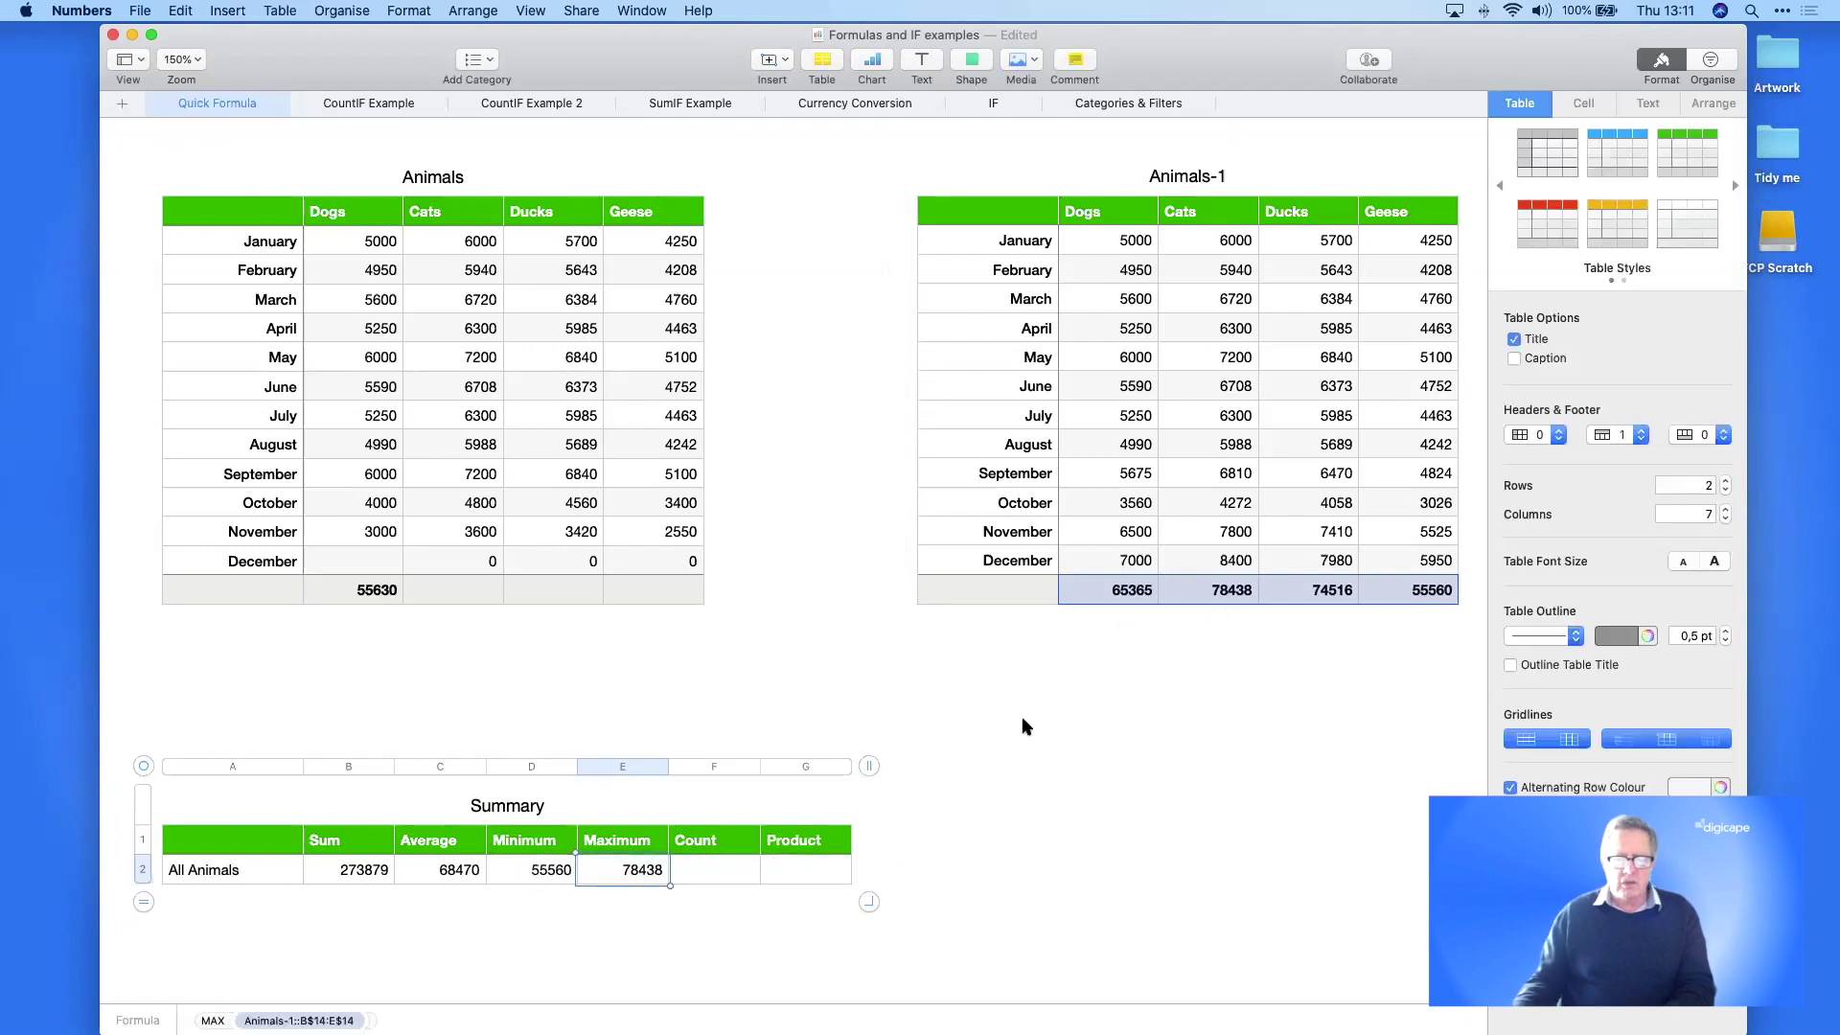
- Insert the quick Count formula (COUNTA) in the All Animals Count cell over the Animals-1 footer totals from Dogs to Geese
double_click(714, 876)
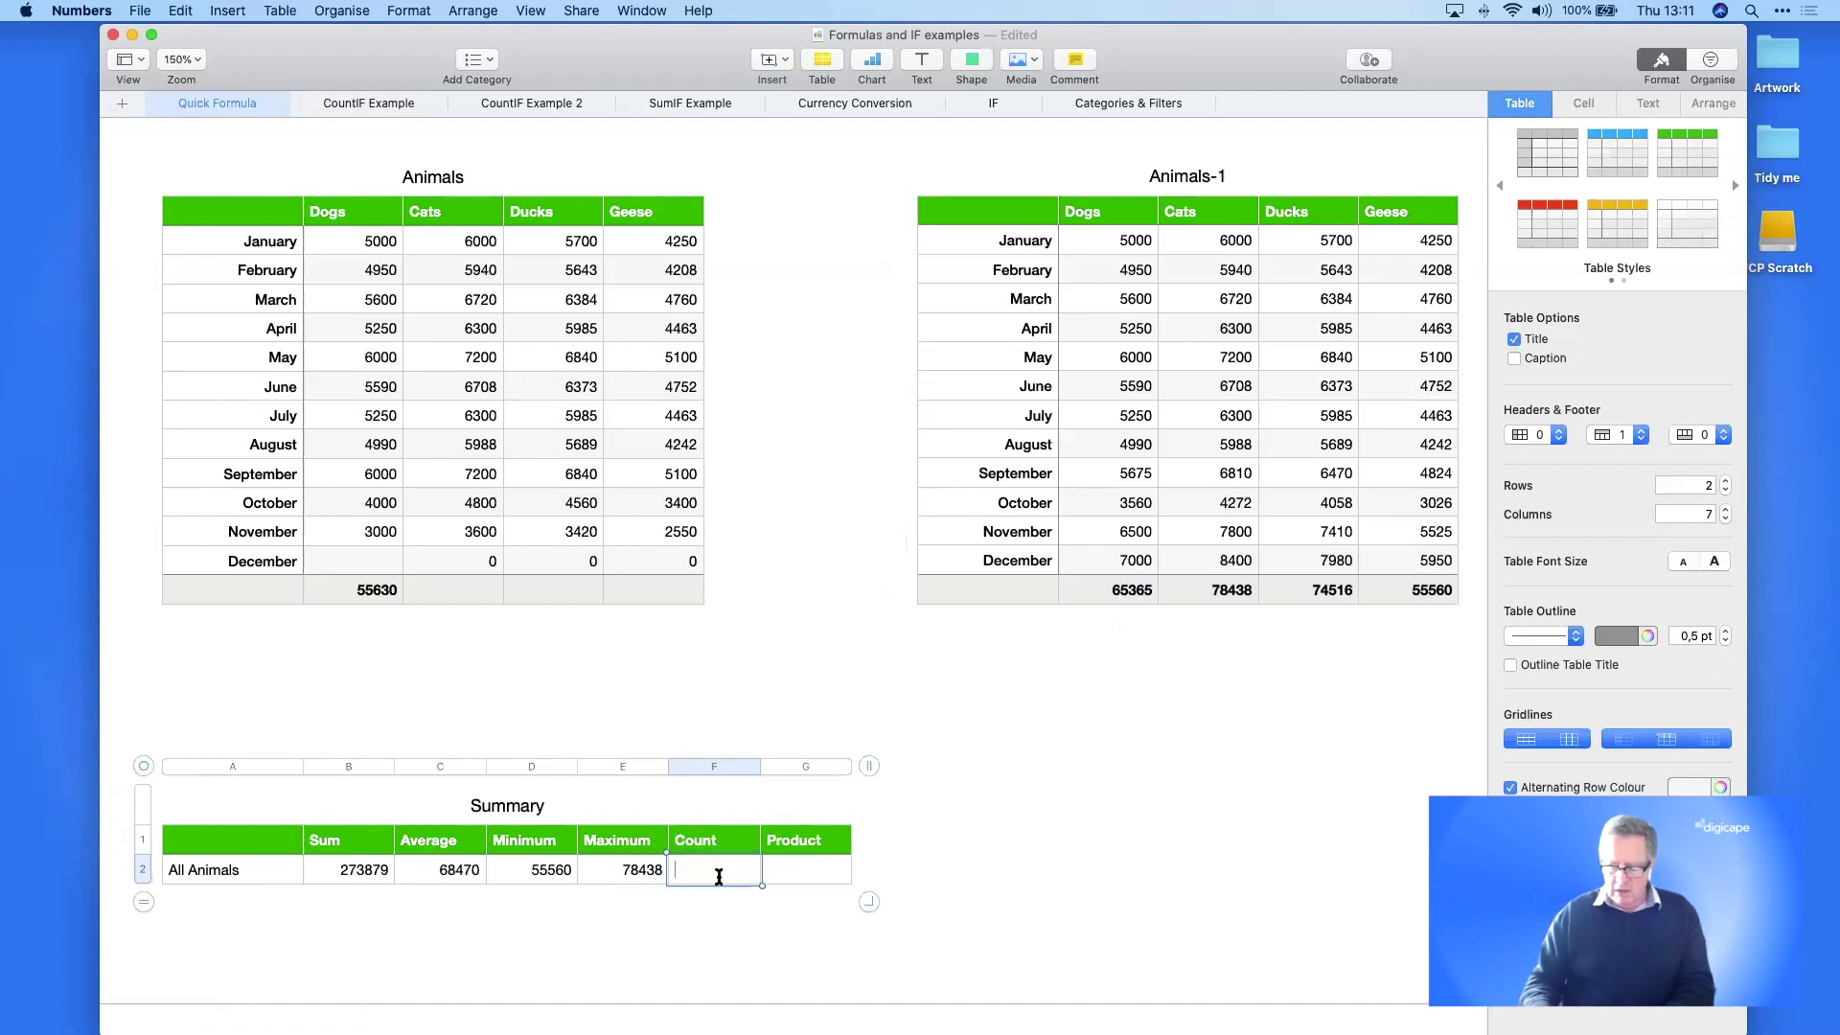
type("=")
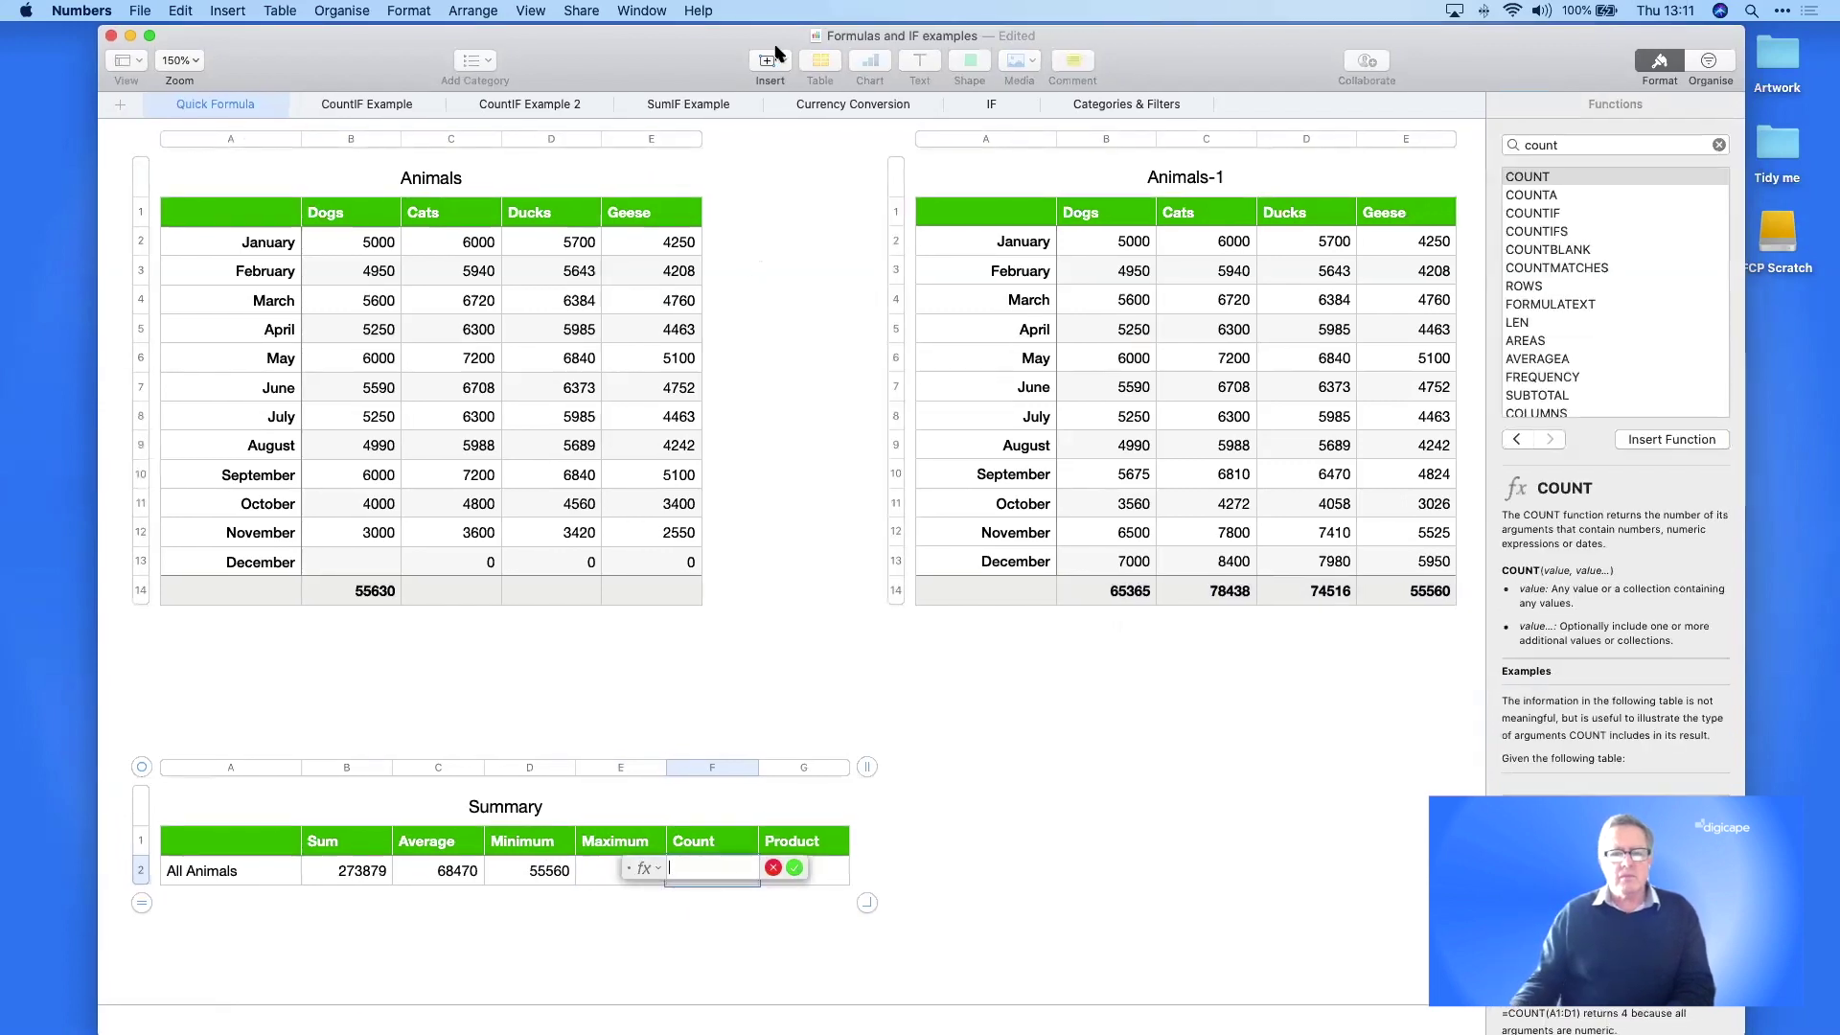
left_click(776, 57)
left_click(786, 189)
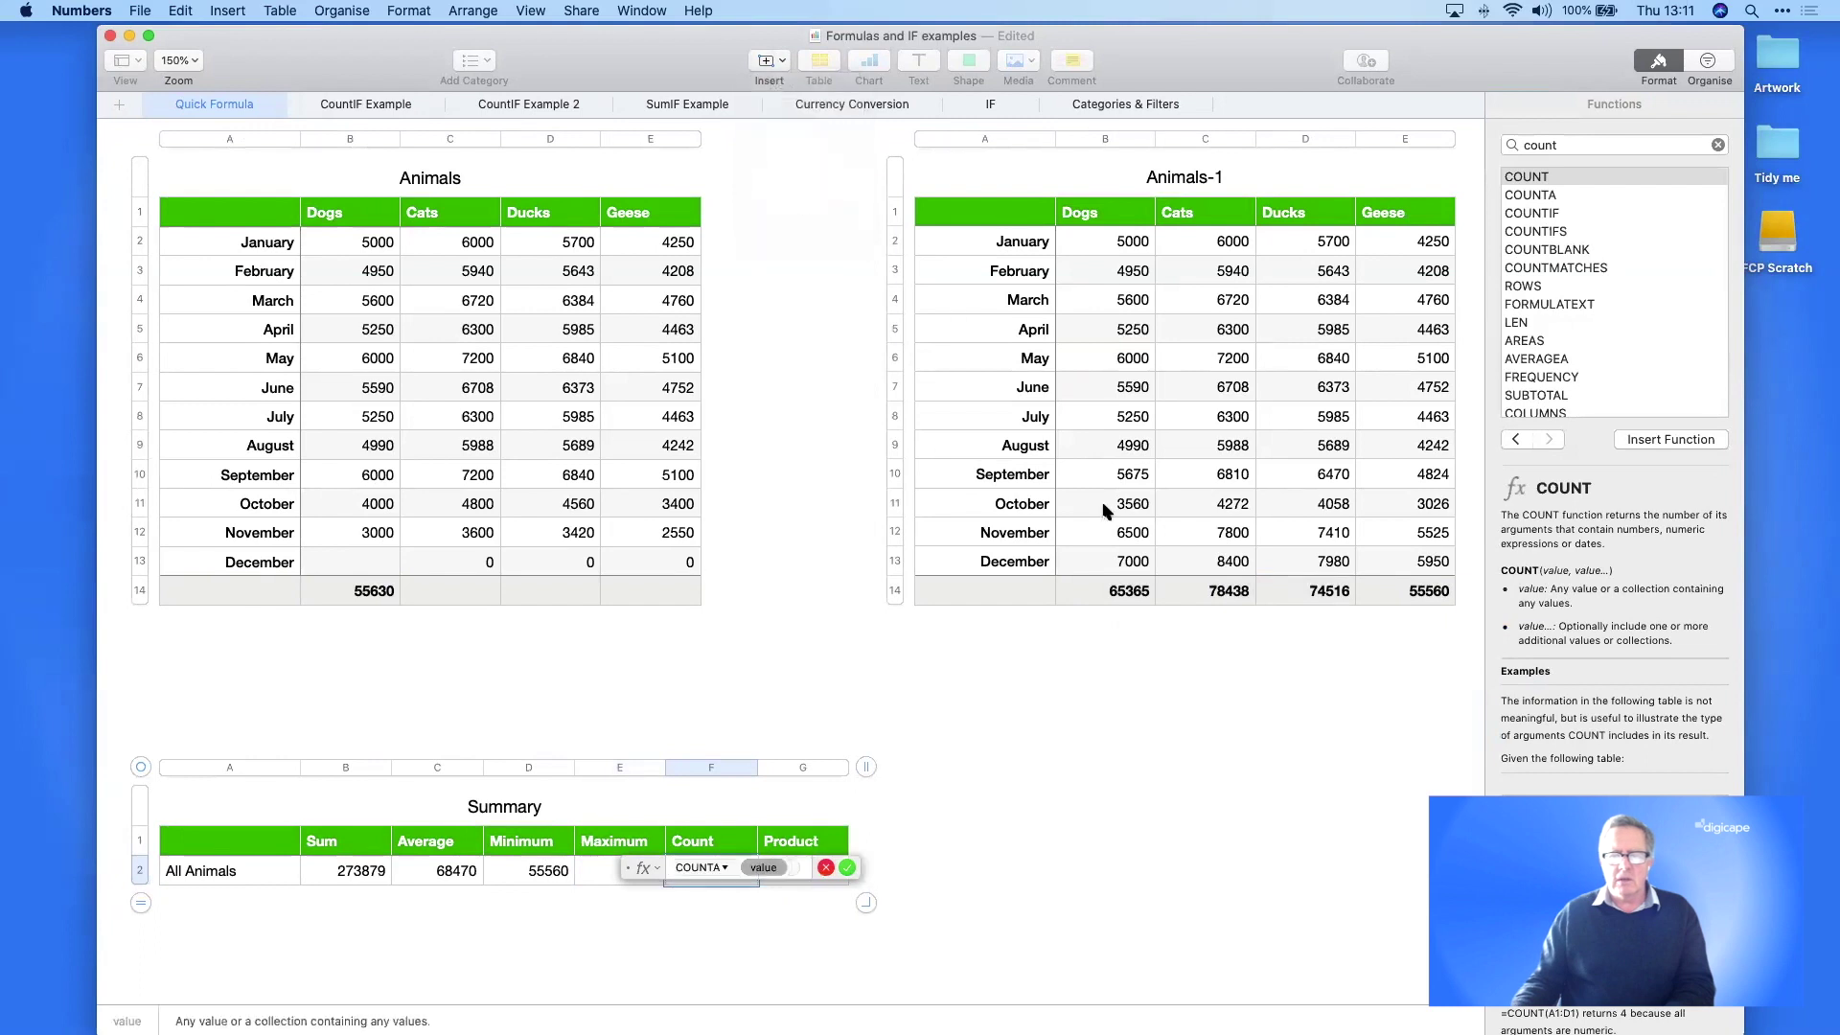
left_click_drag(1117, 591, 1394, 596)
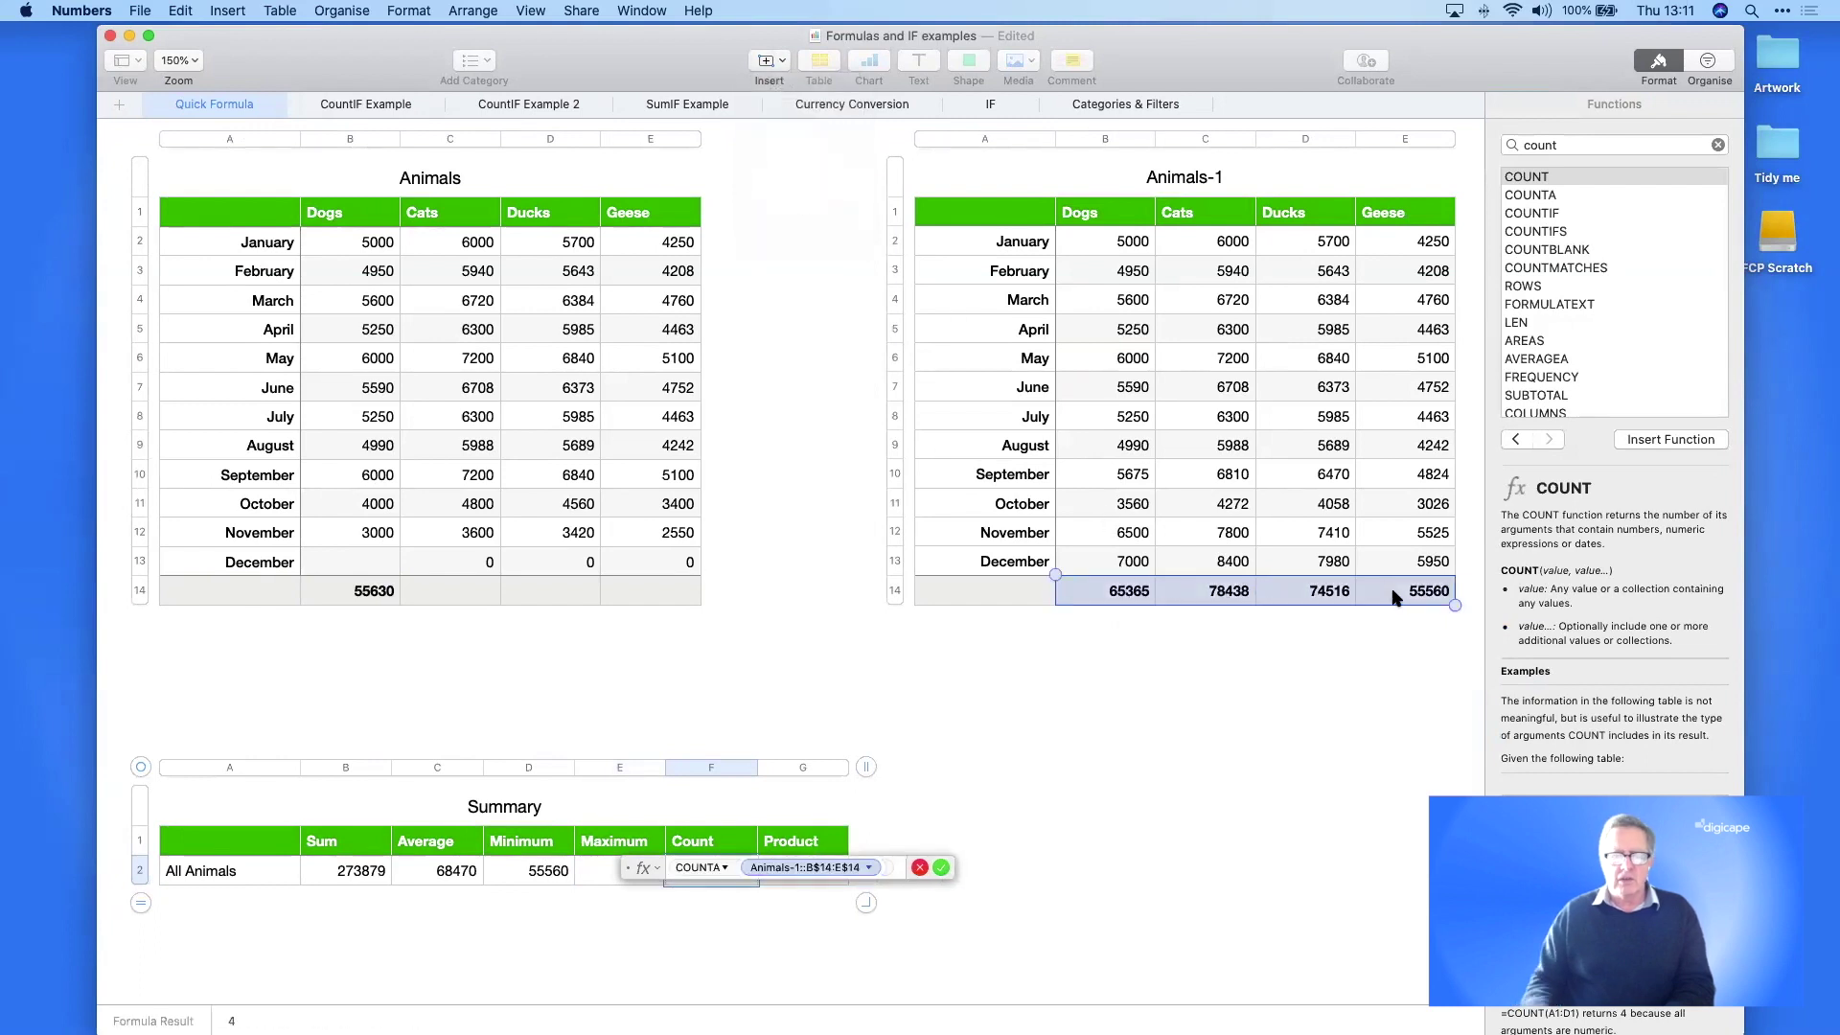
key("Return")
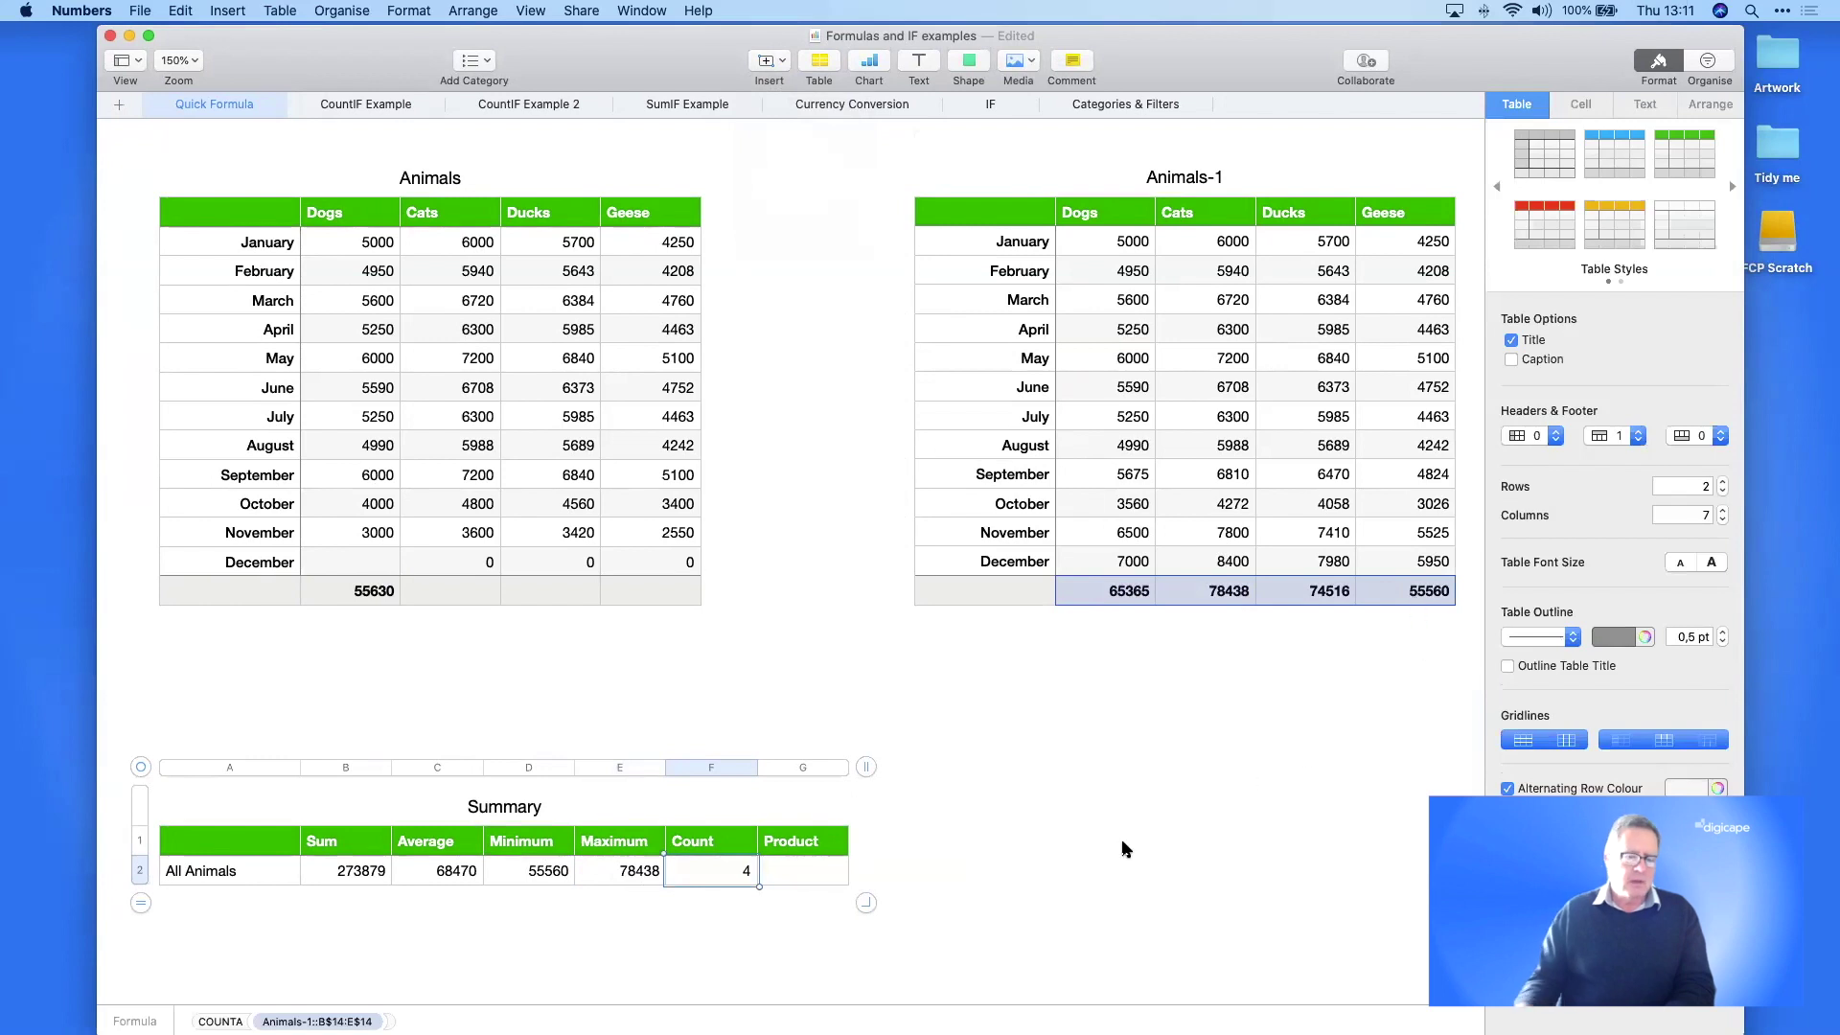
- Insert a Product formula in the All Animals Product cell over the Animals-1 footer totals from Dogs to Geese, and deselect the table
left_click(795, 874)
type("=")
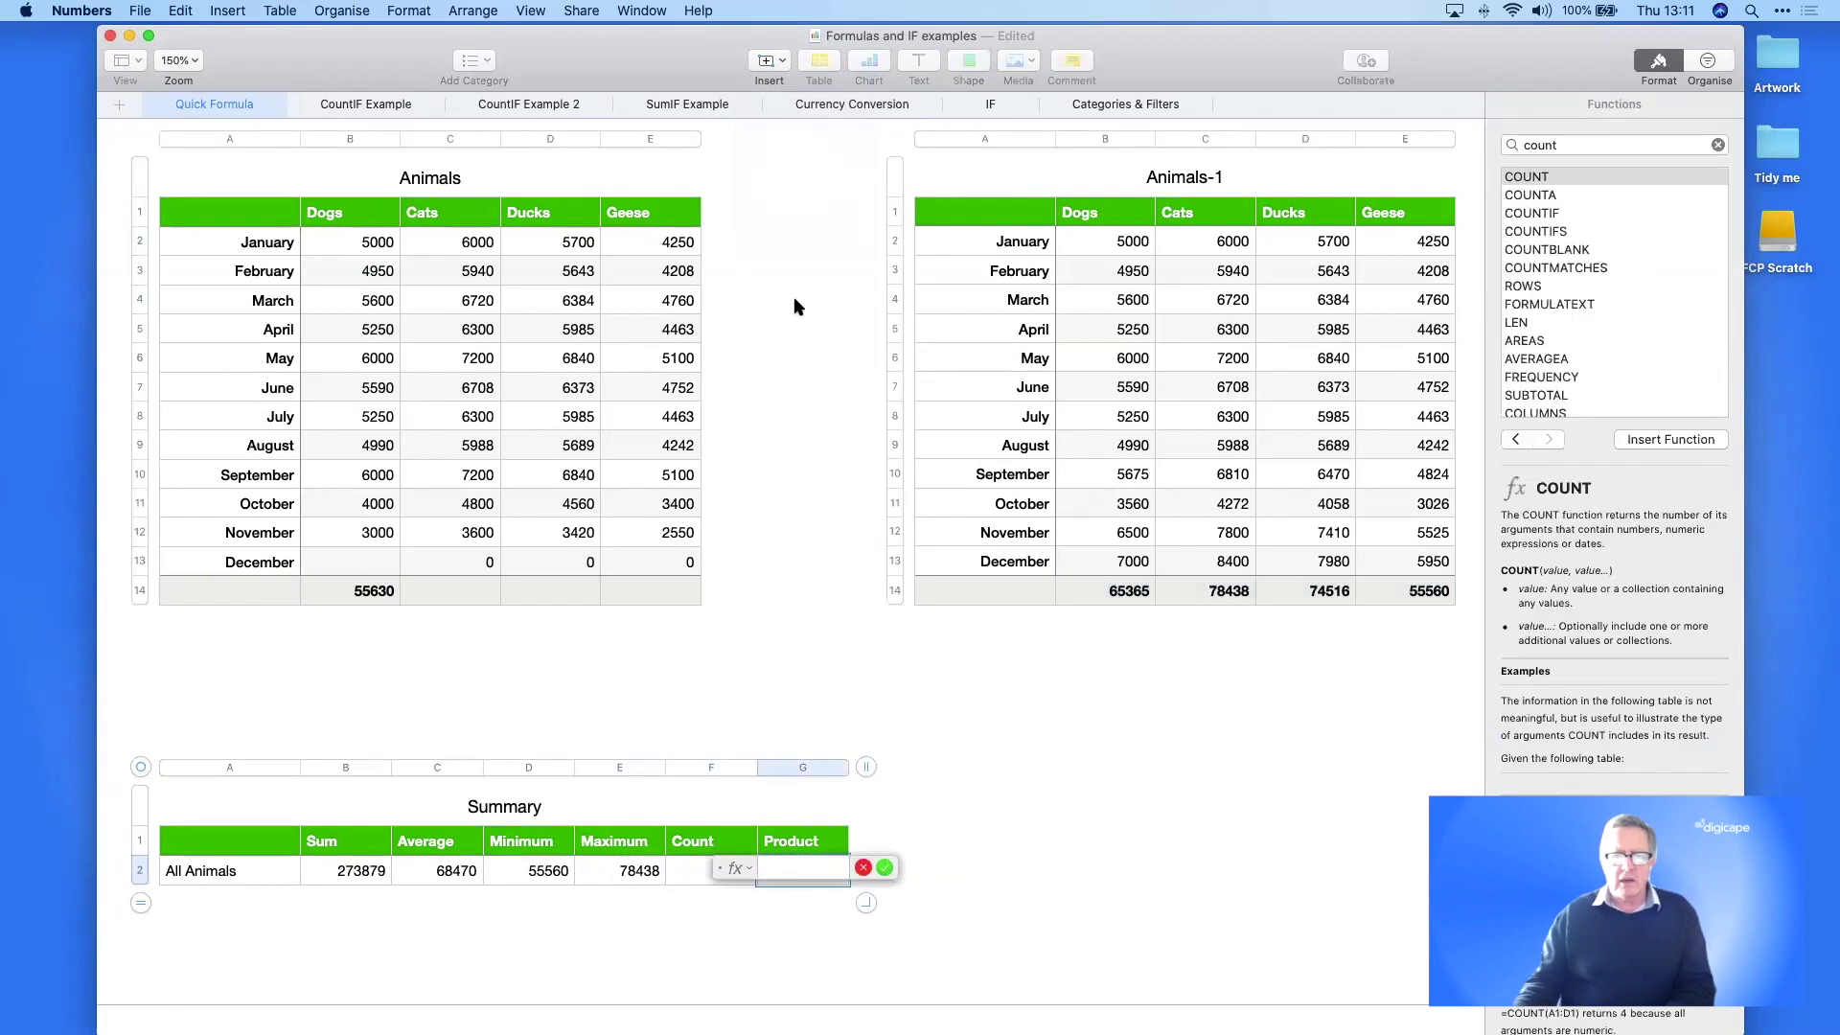
left_click(777, 68)
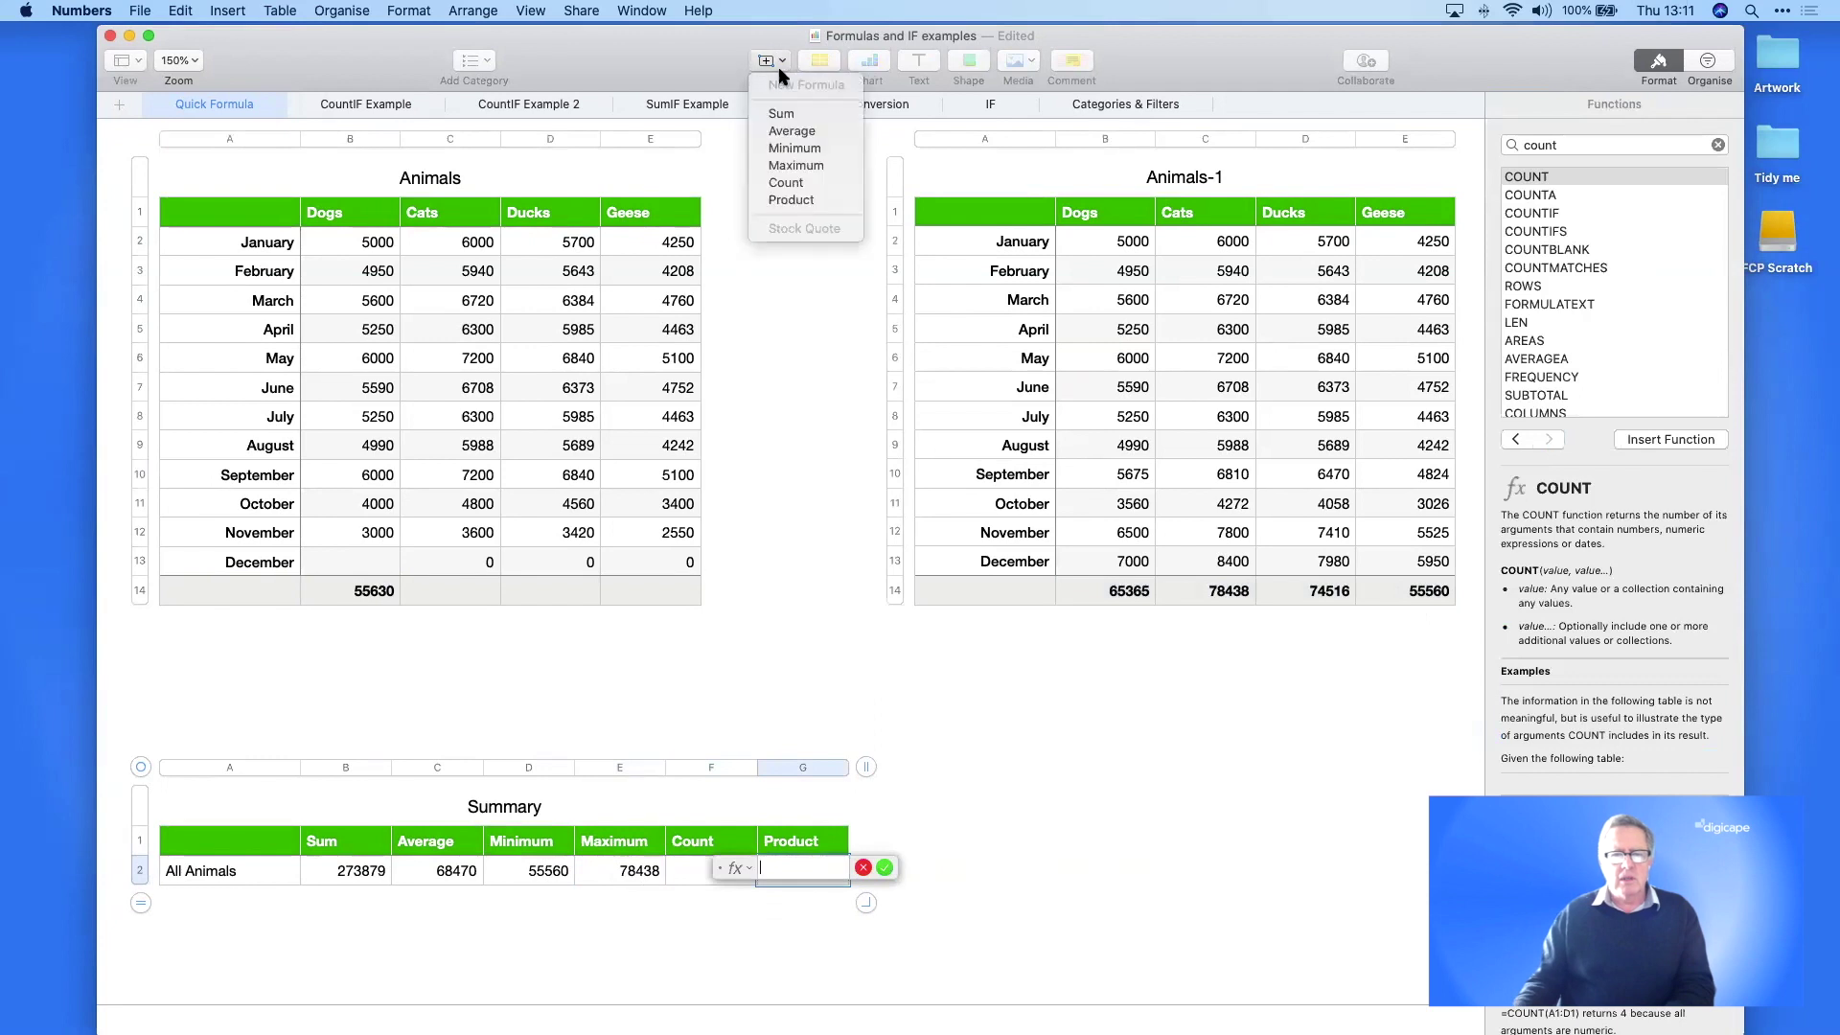
left_click(779, 201)
left_click_drag(1129, 588, 1380, 587)
key("Return")
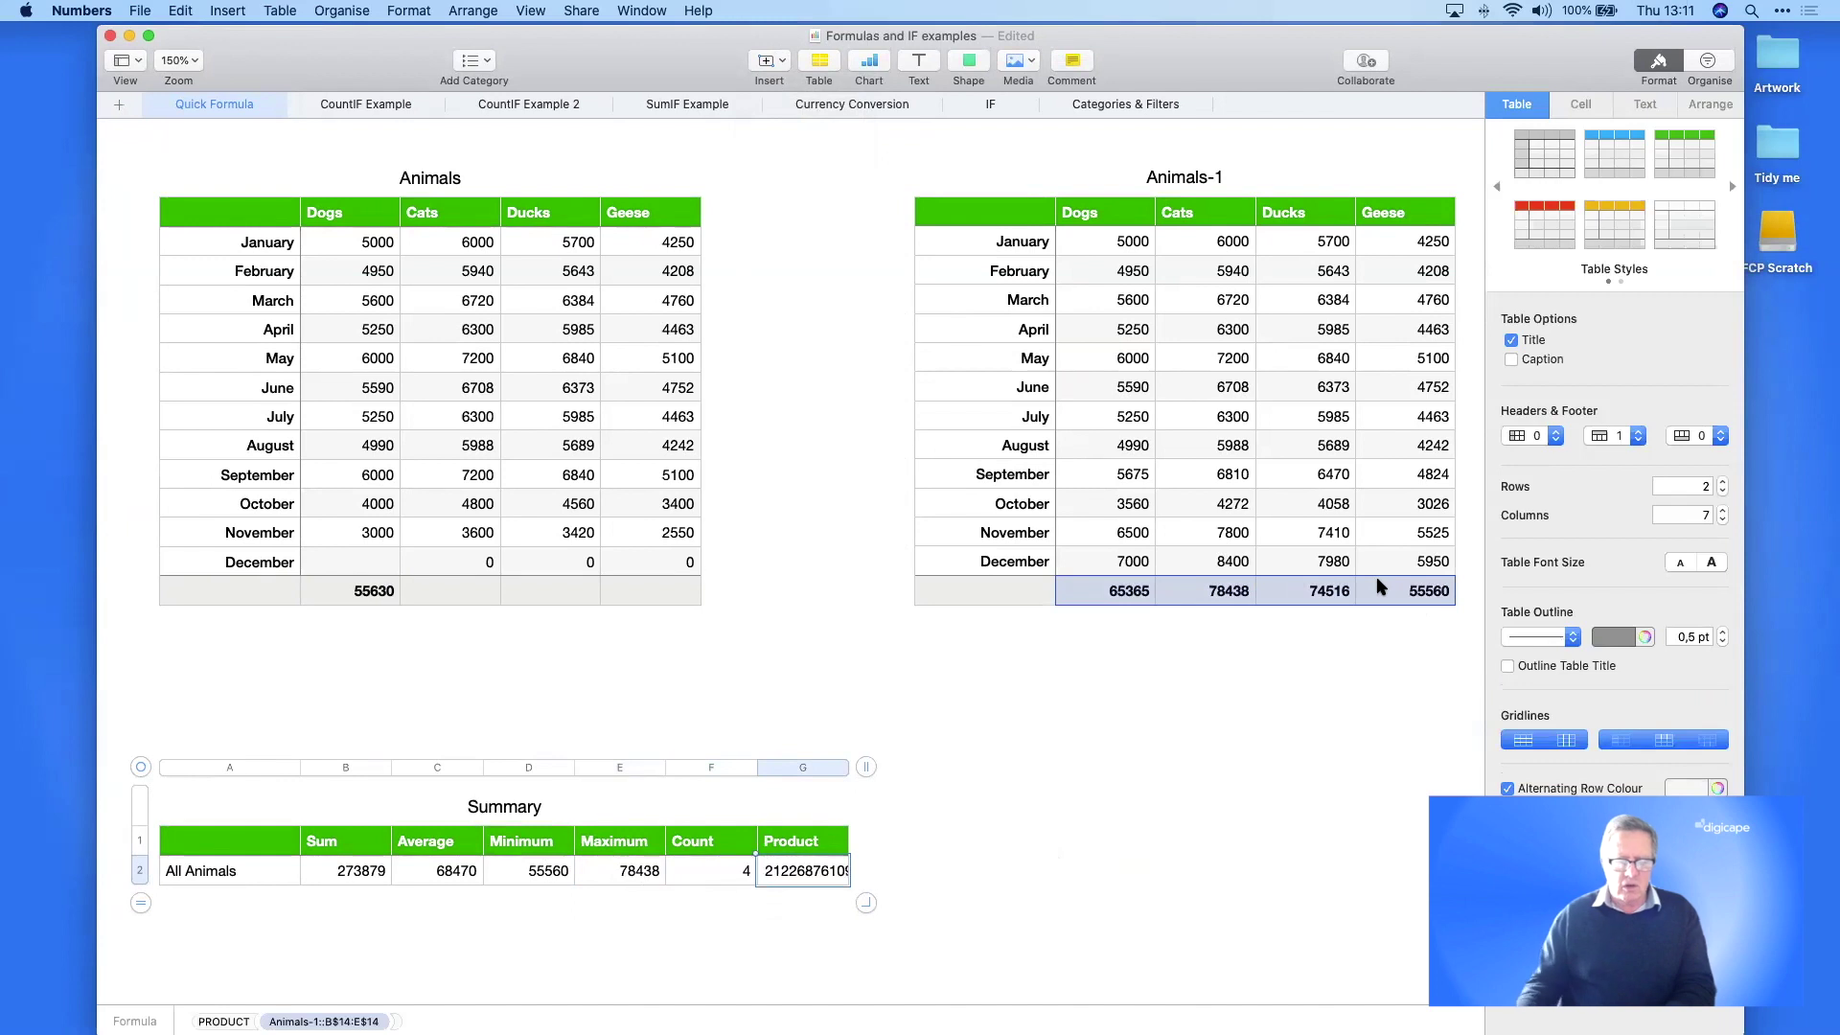
left_click(1061, 922)
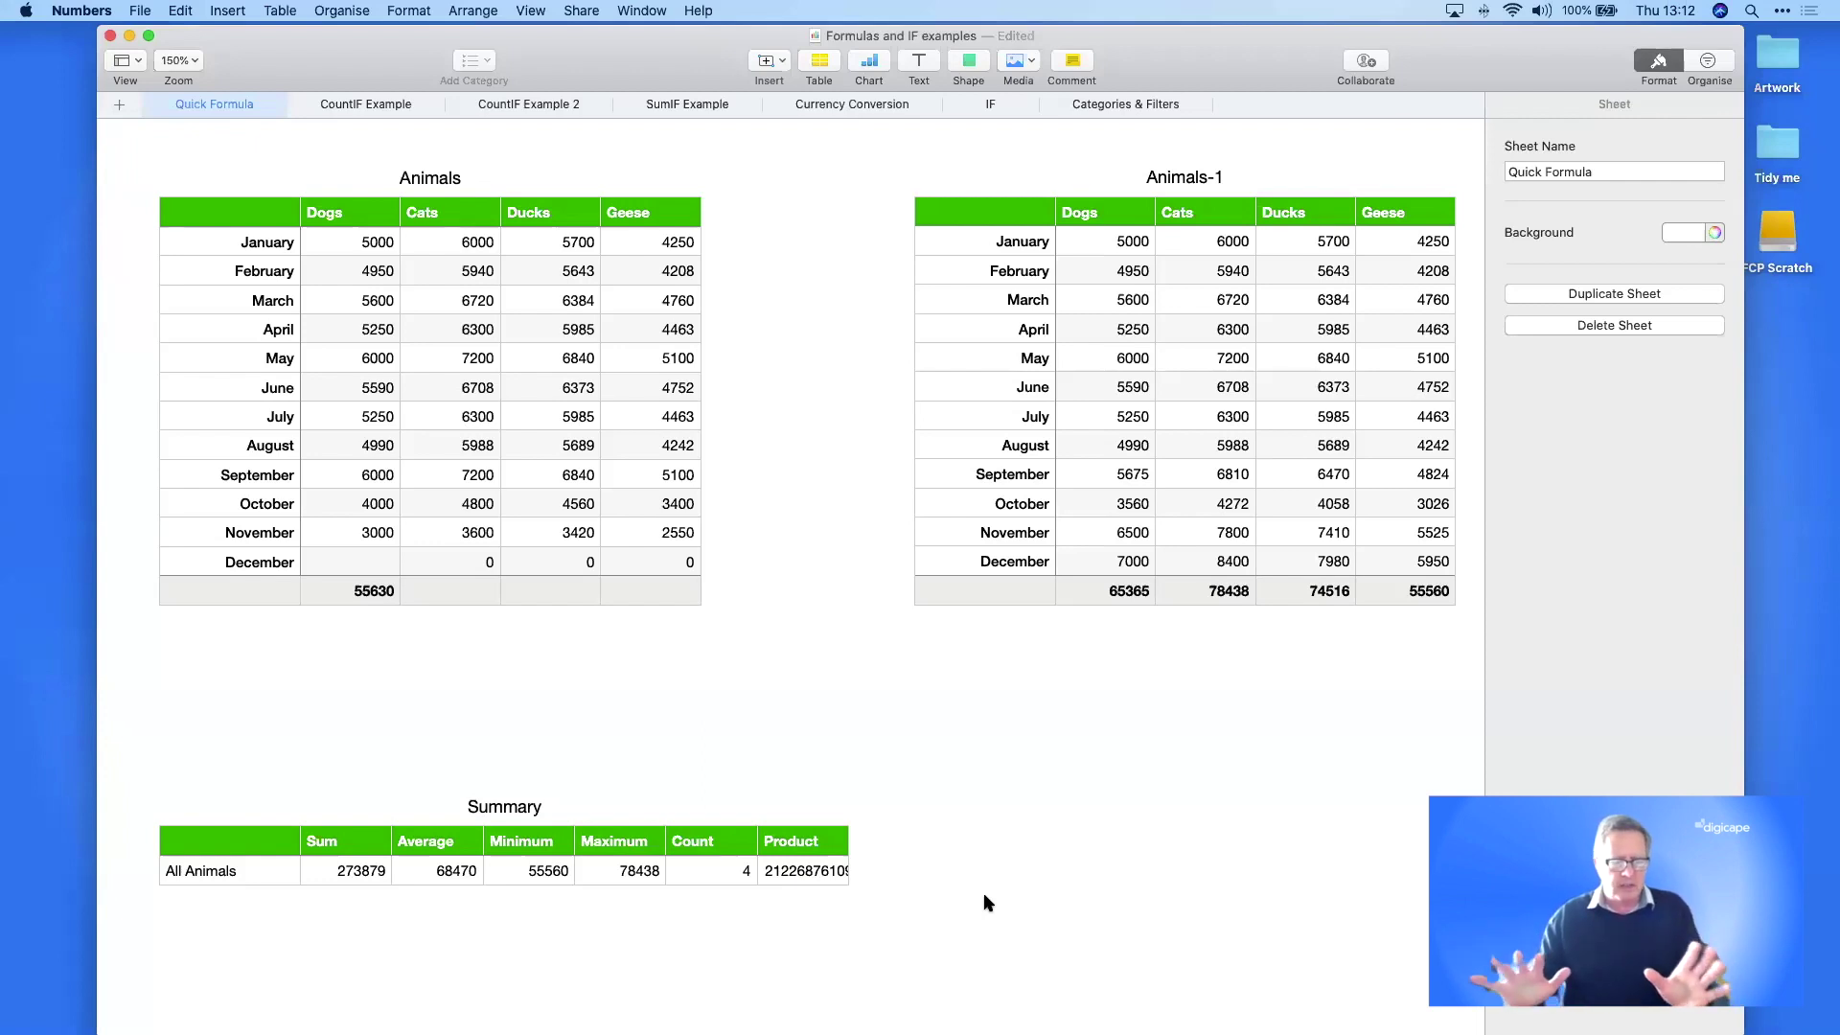
- Add a new sheet named Overview ahead of the Quick Formula sheet and delete its default table
left_click(117, 105)
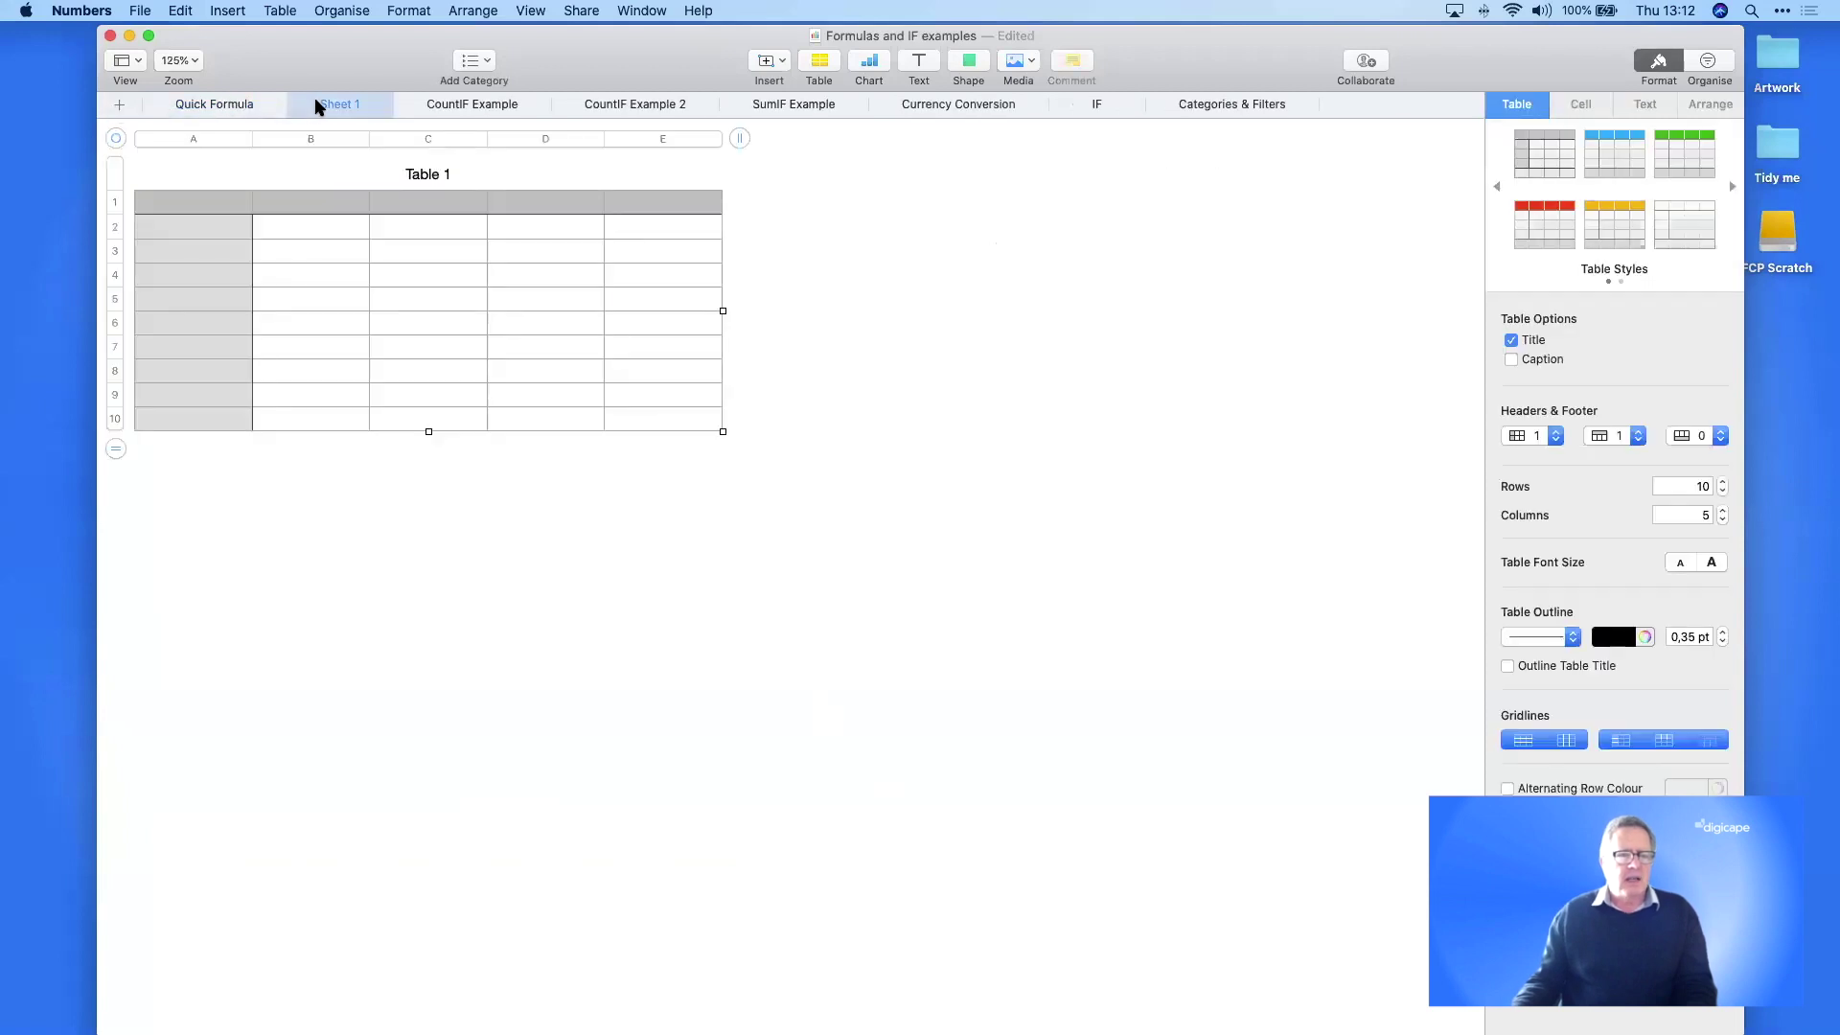
left_click_drag(315, 104, 188, 107)
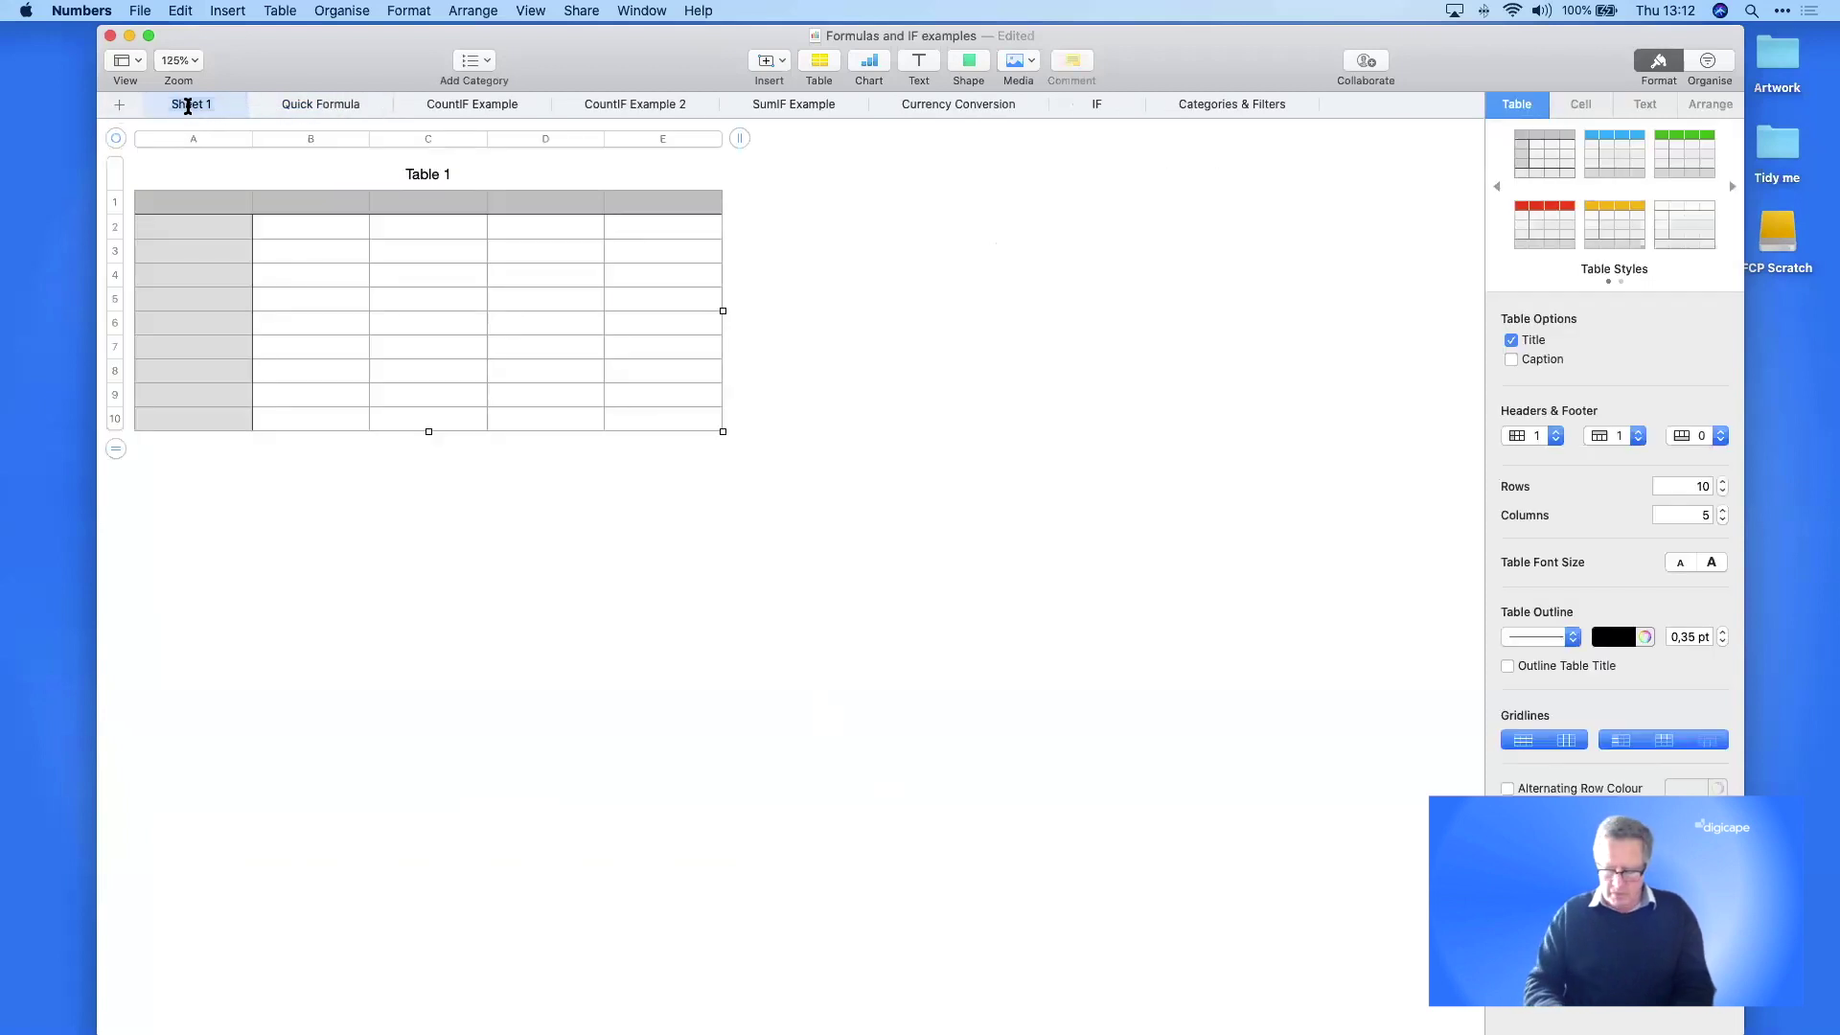
type("Overview")
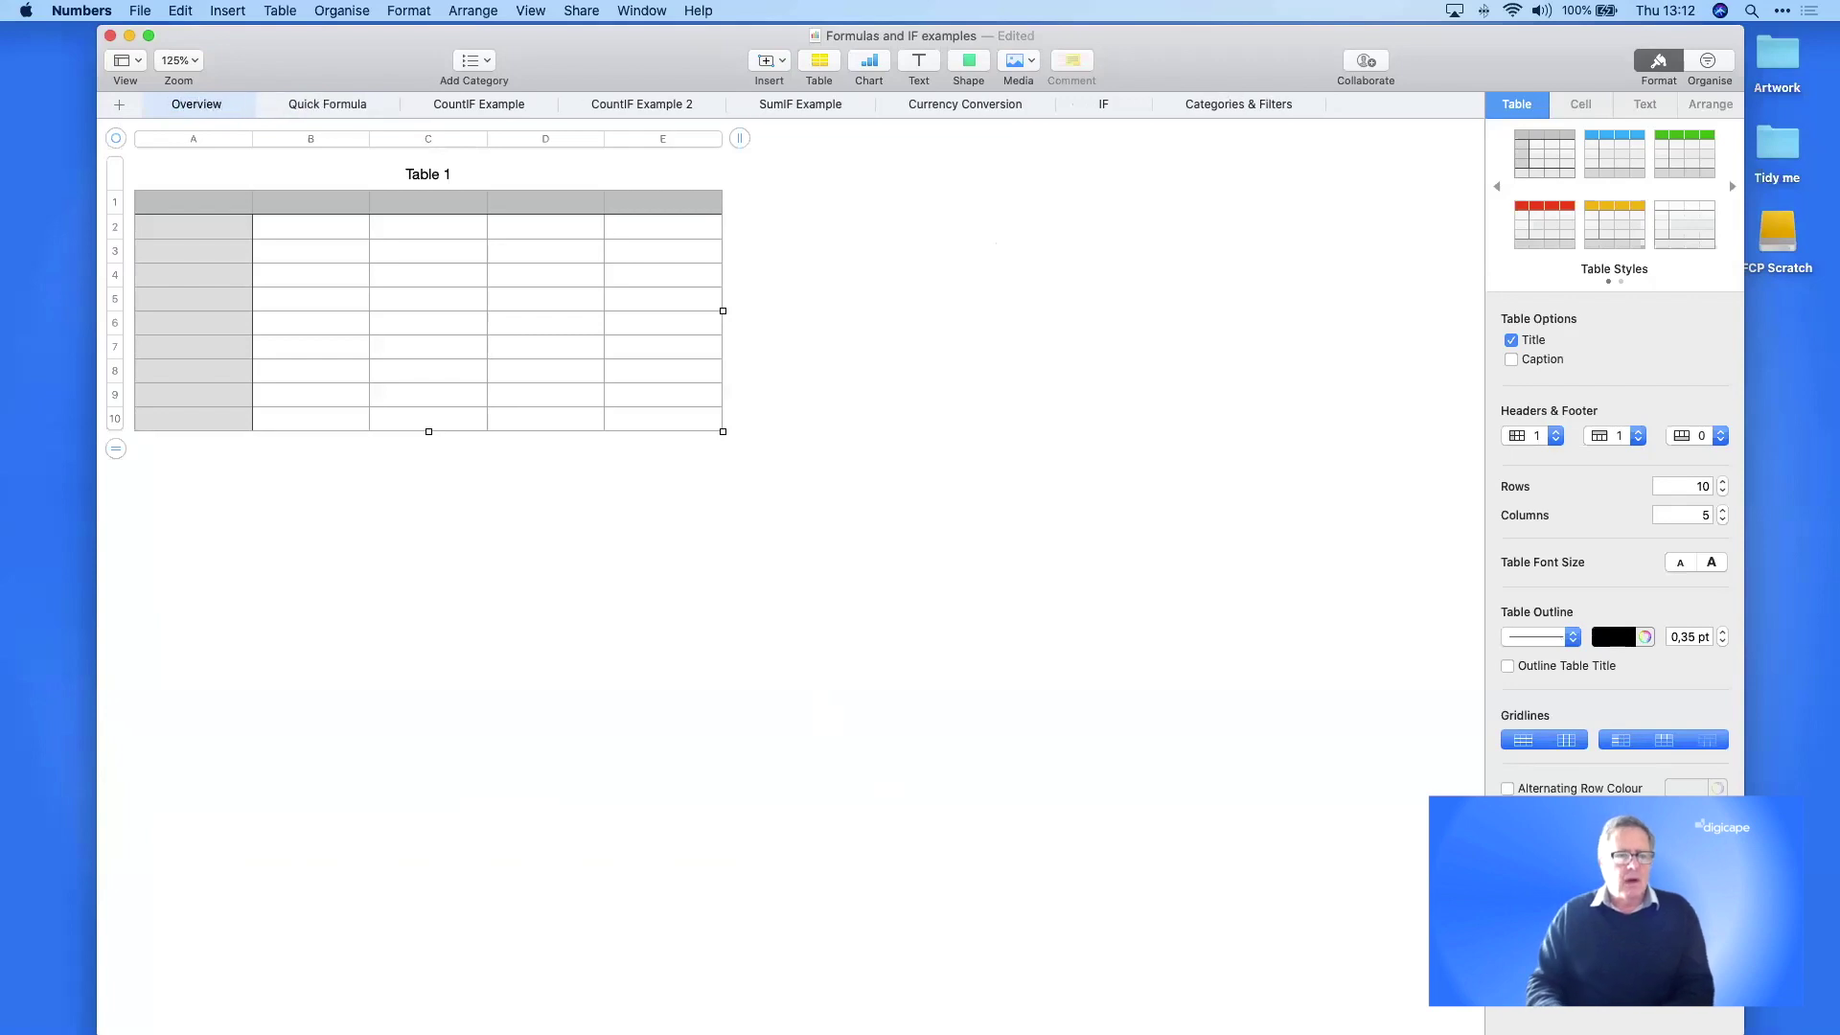
key("Return")
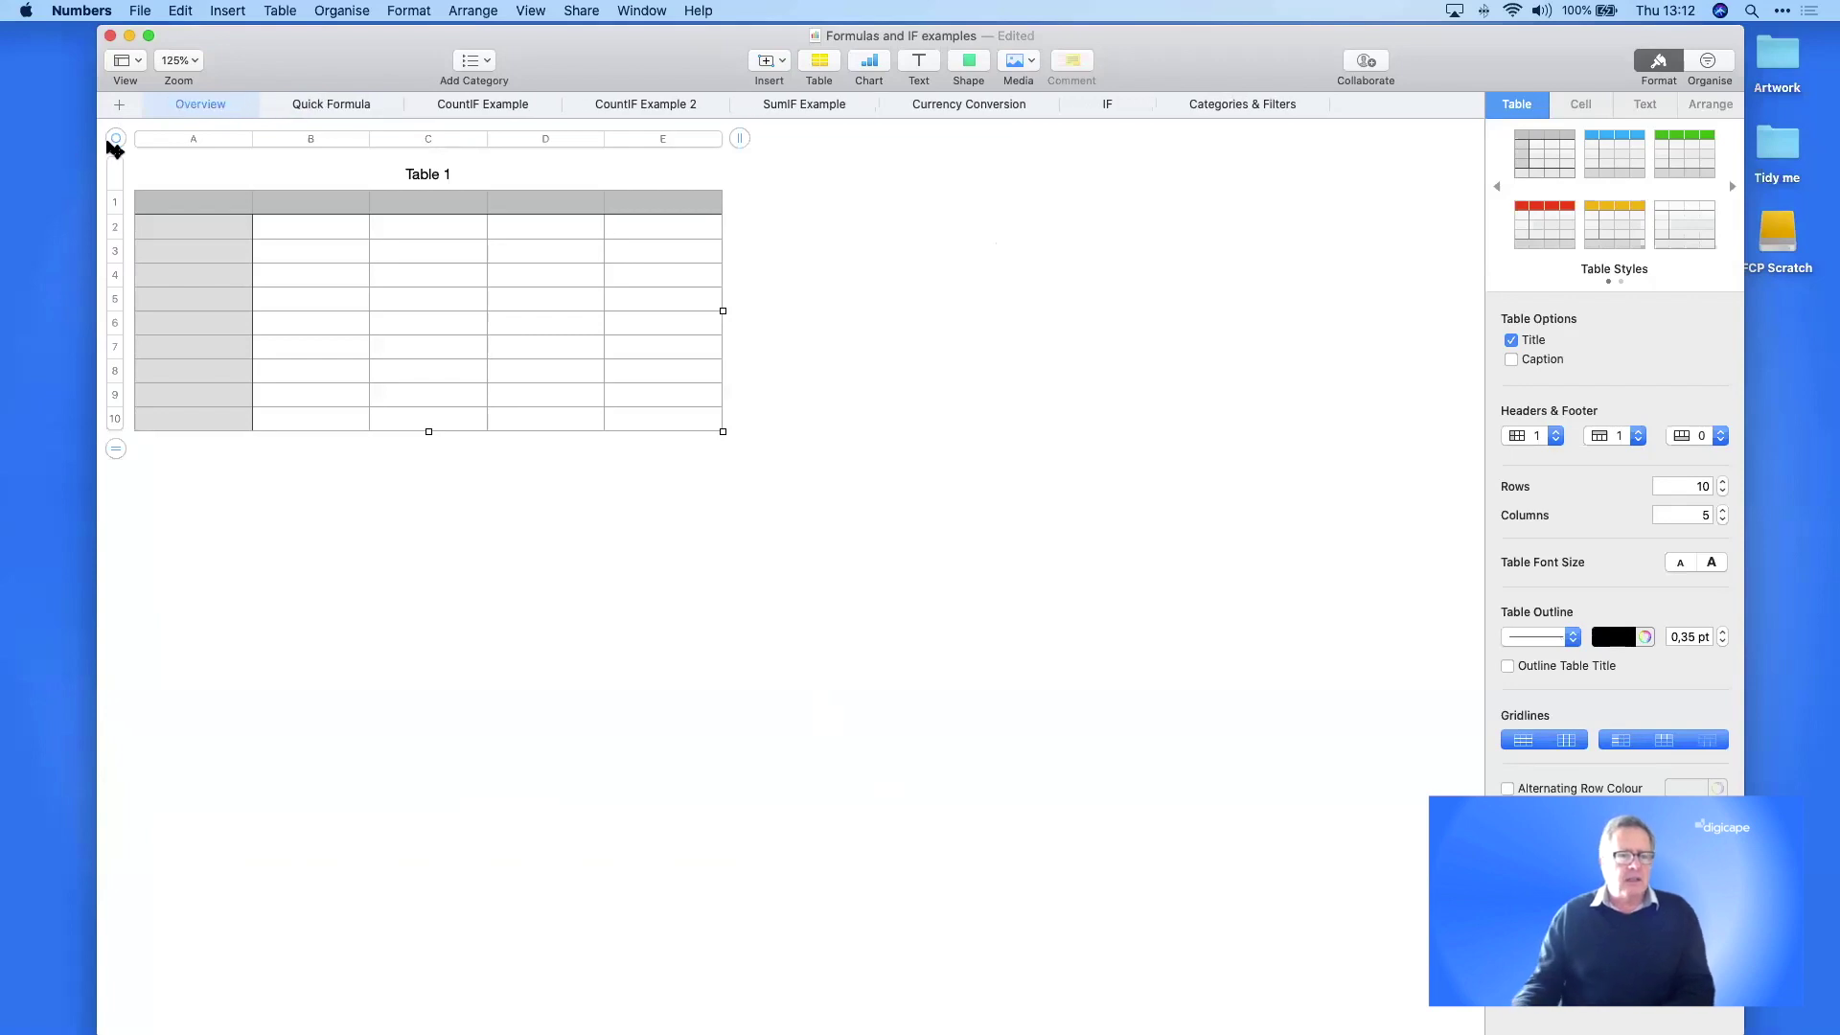
key("BackSpace")
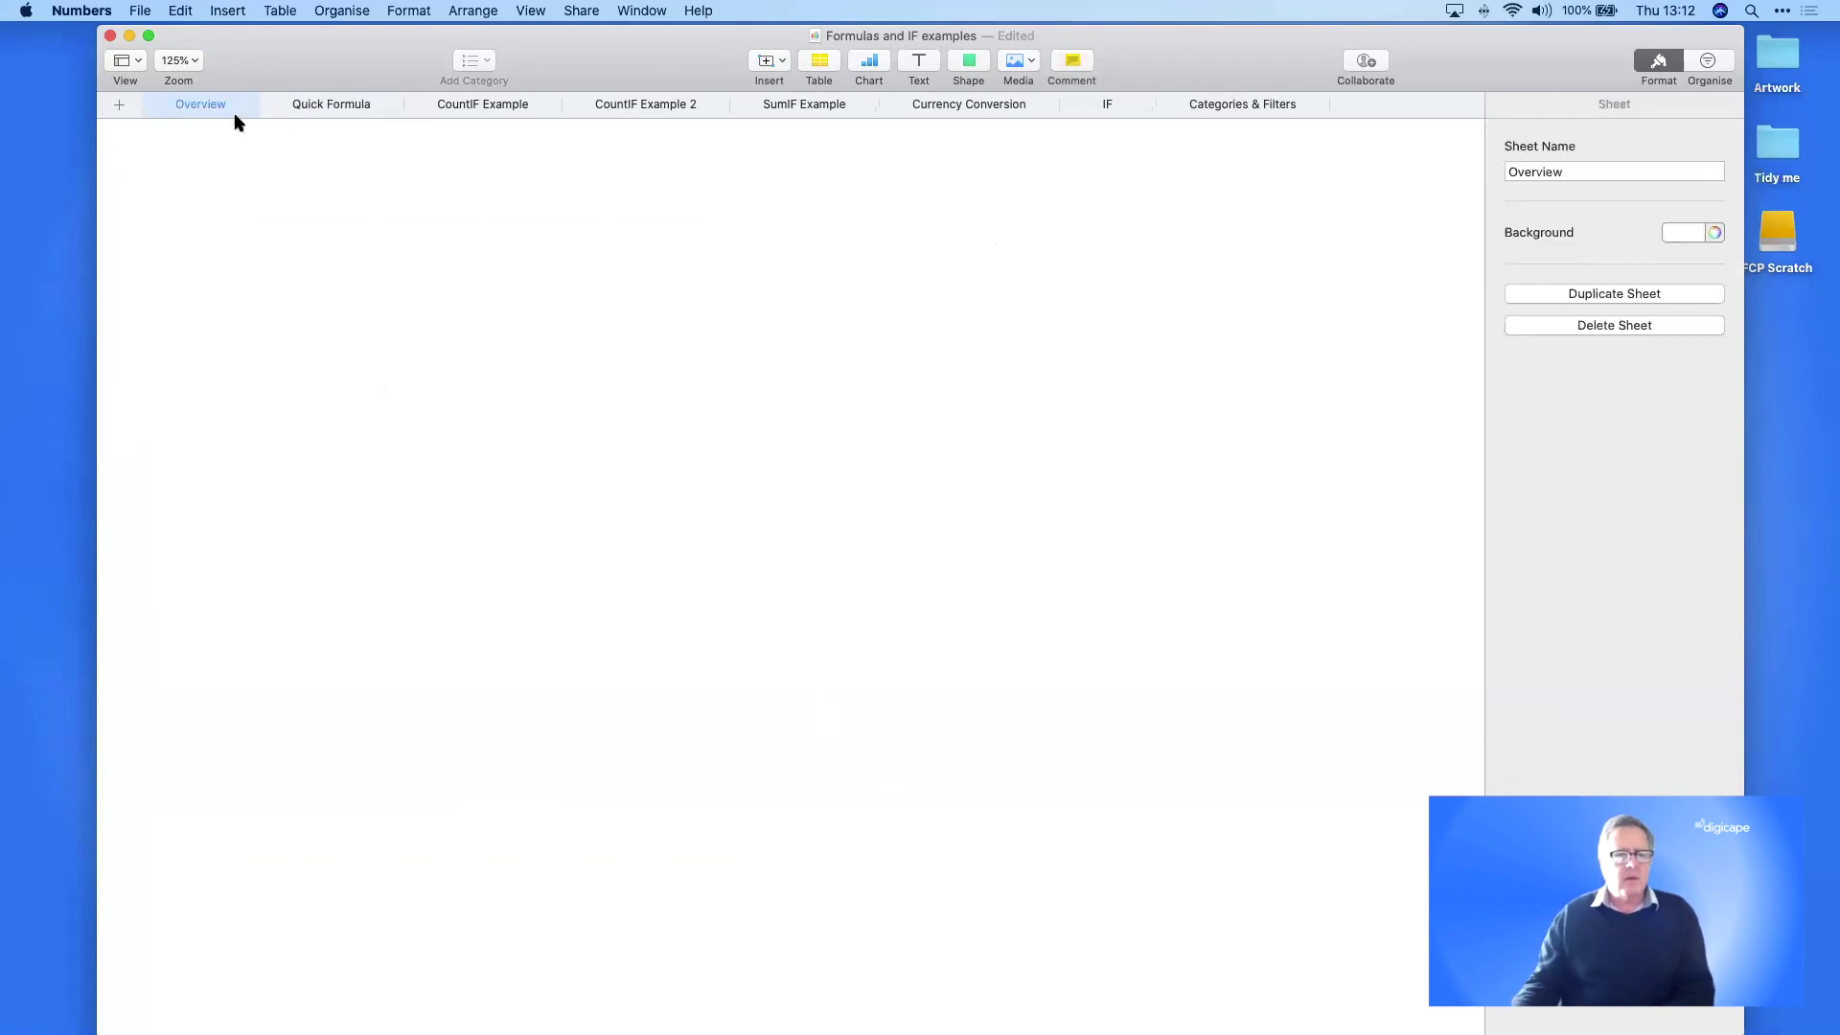
- Copy the whole Summary table from the Quick Formula sheet and paste it into the Overview sheet
left_click(333, 107)
left_click(193, 847)
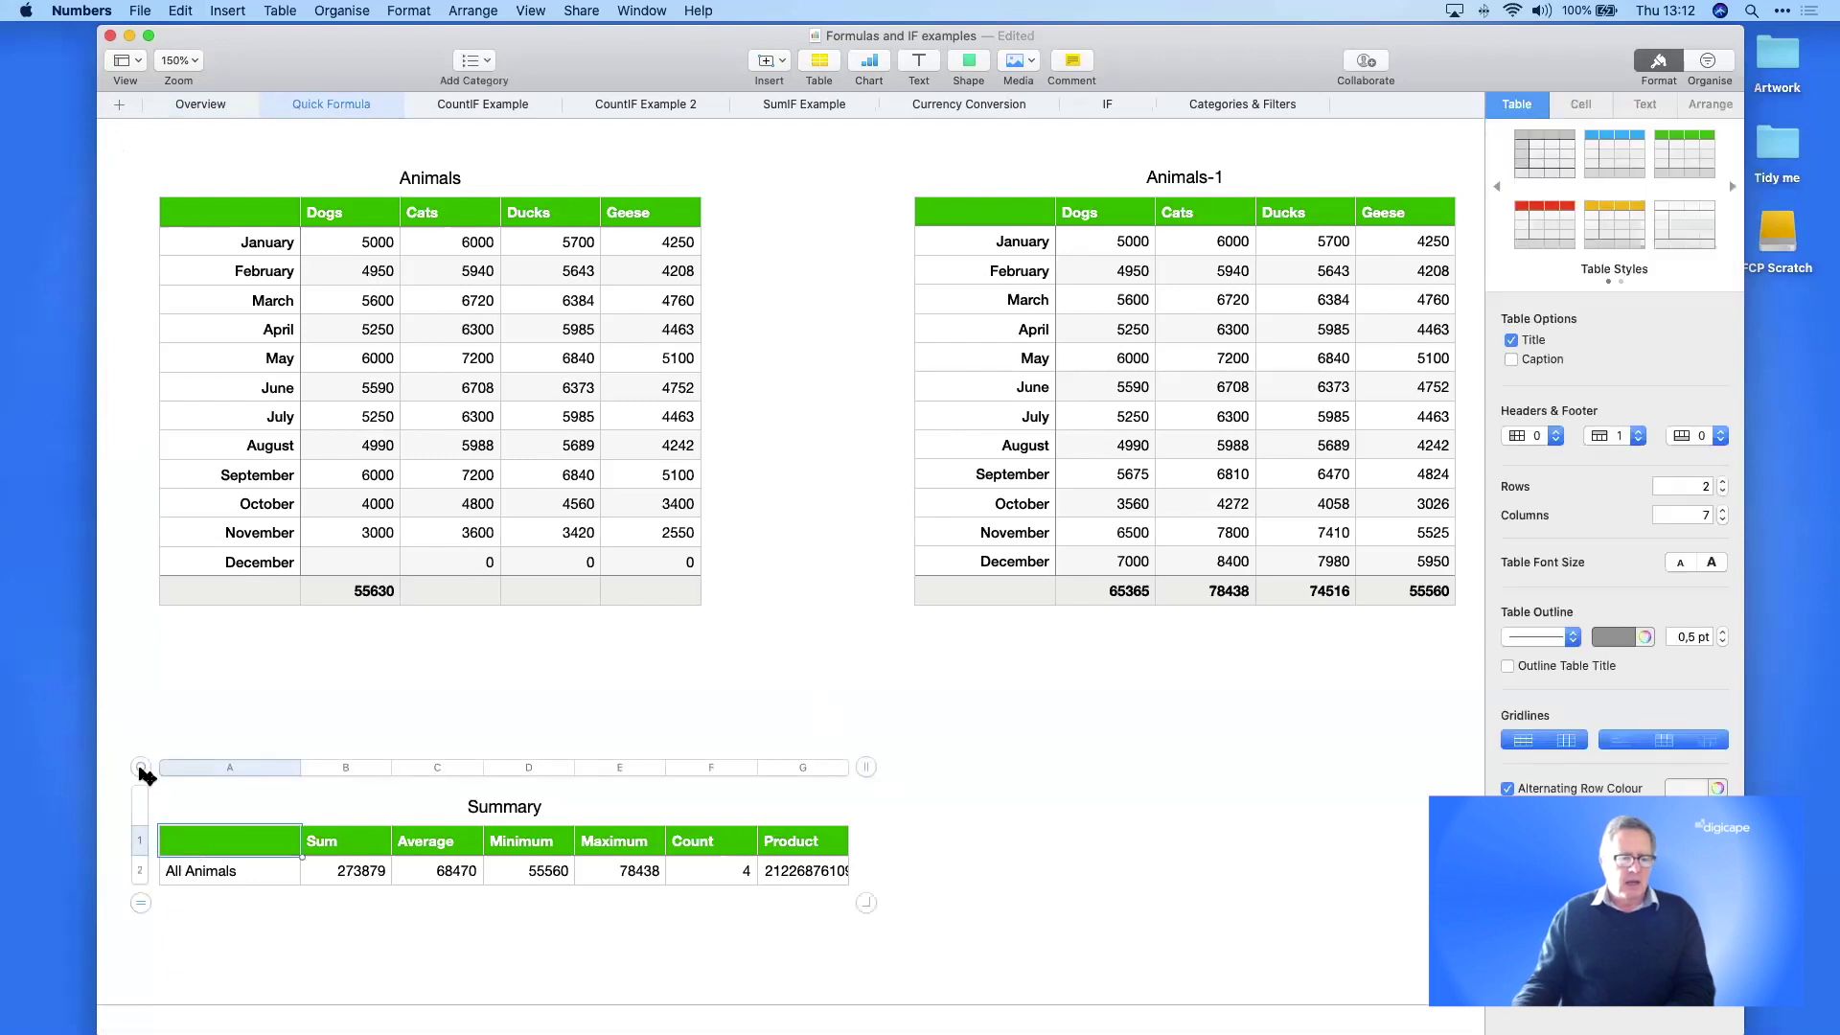
left_click(141, 767)
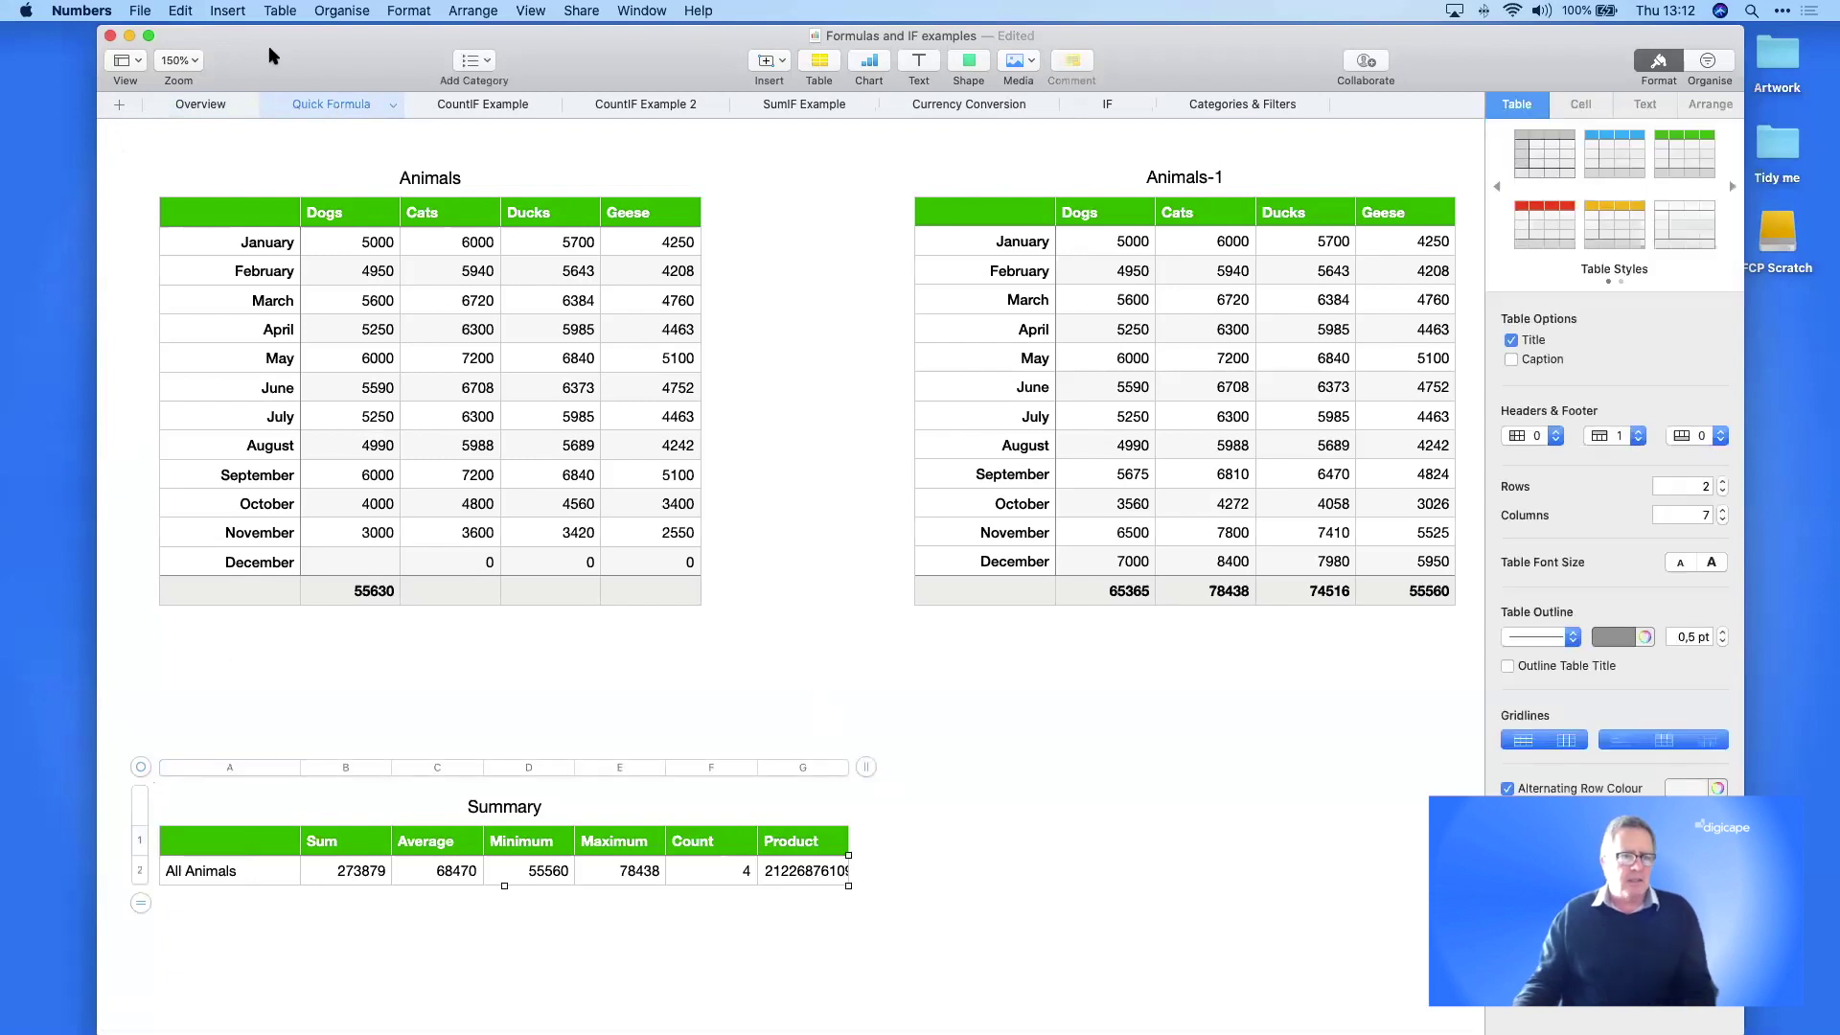
left_click(181, 10)
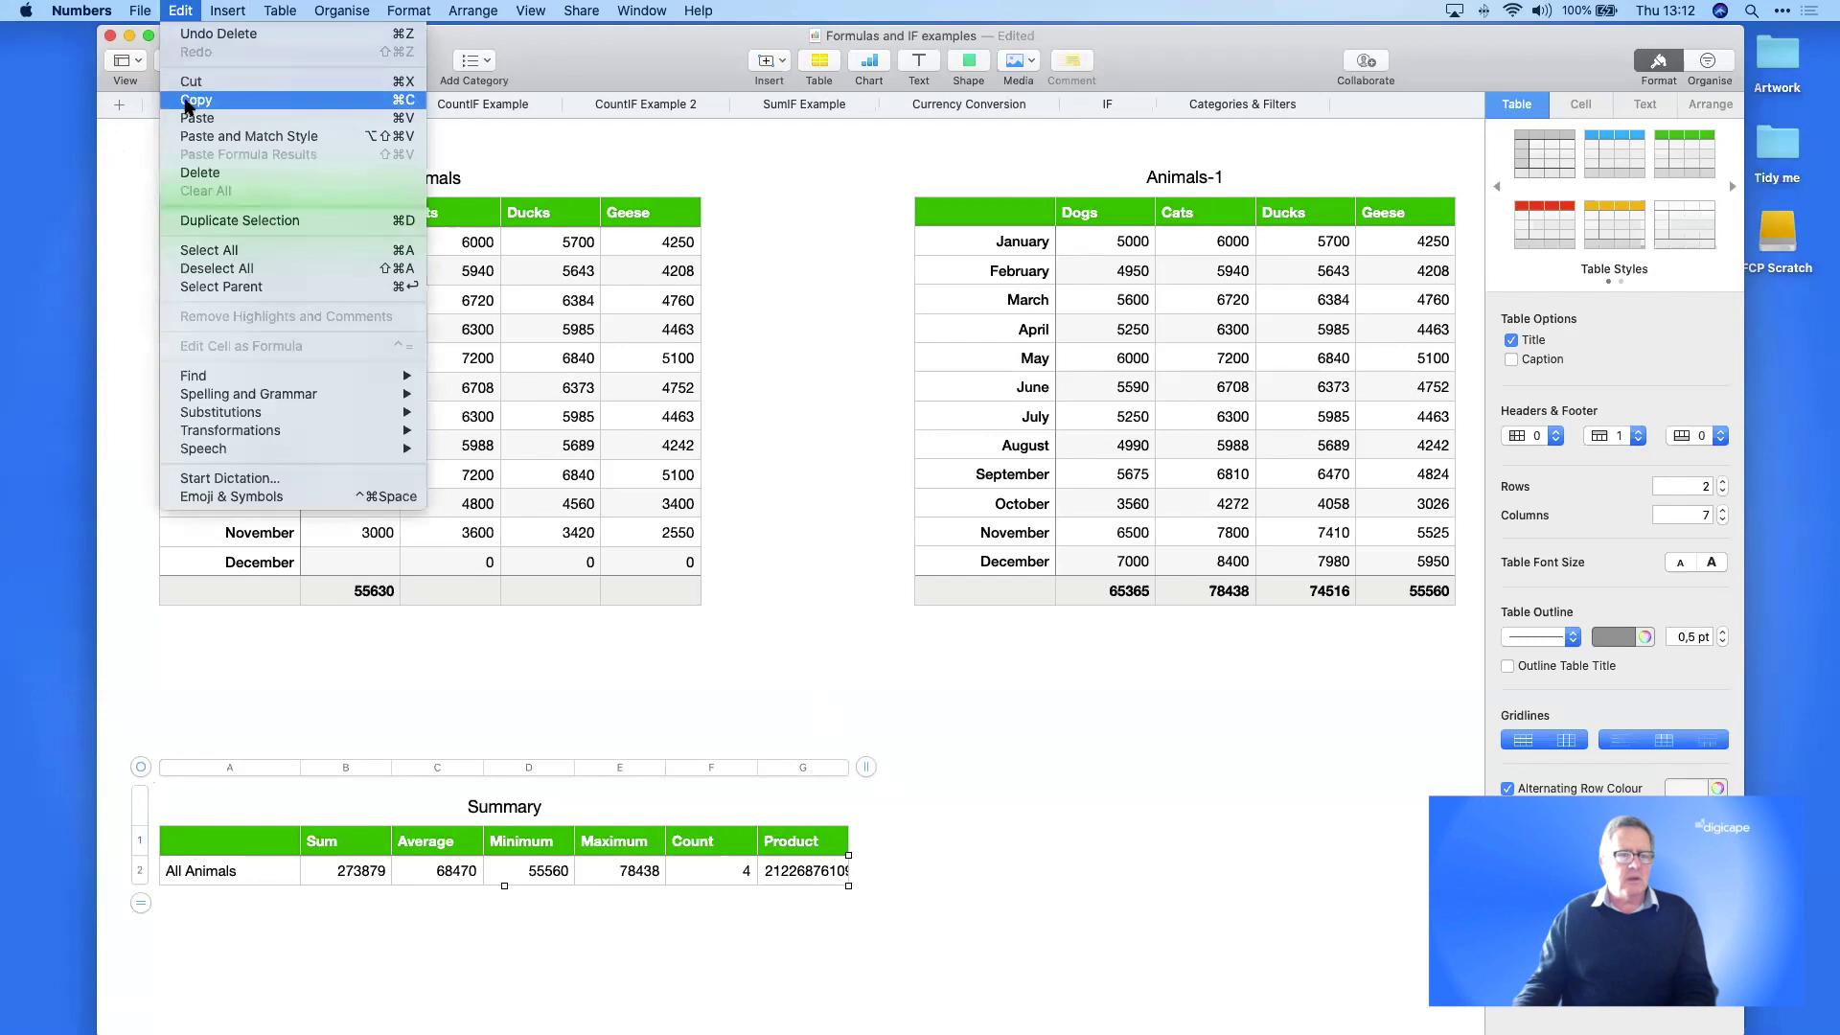
left_click(186, 100)
left_click(187, 100)
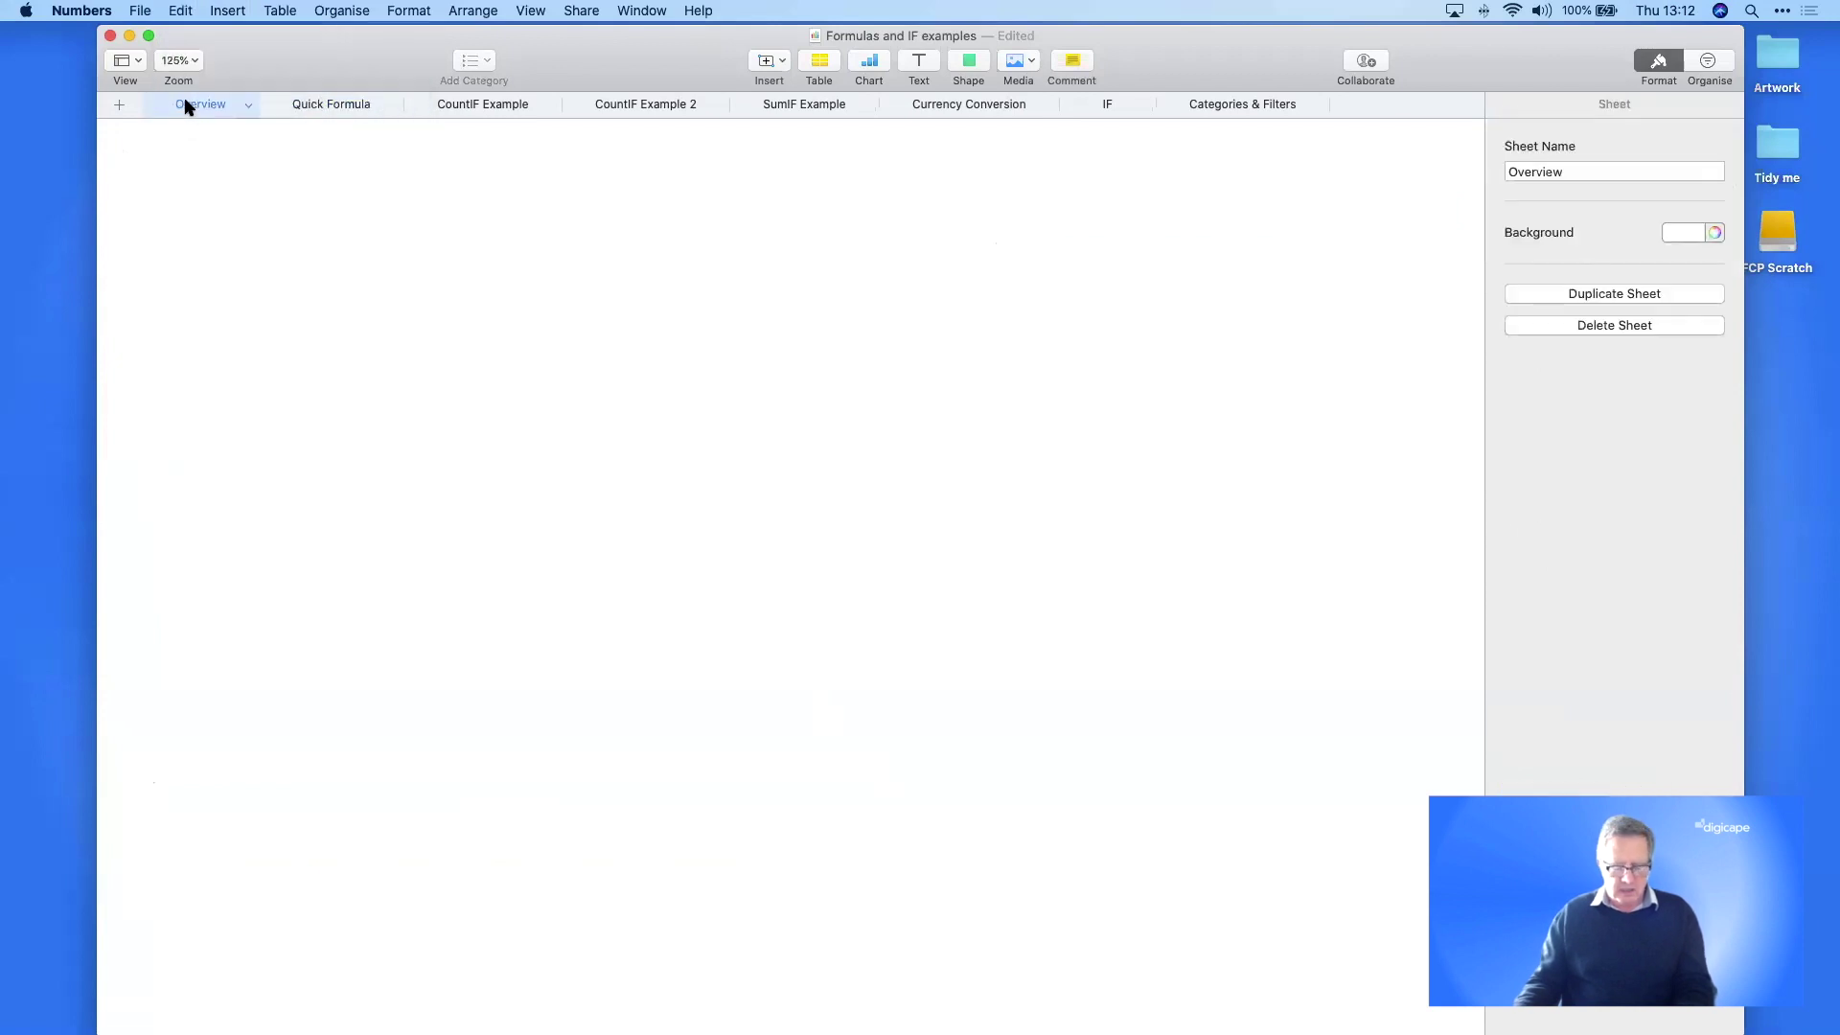
left_click(180, 11)
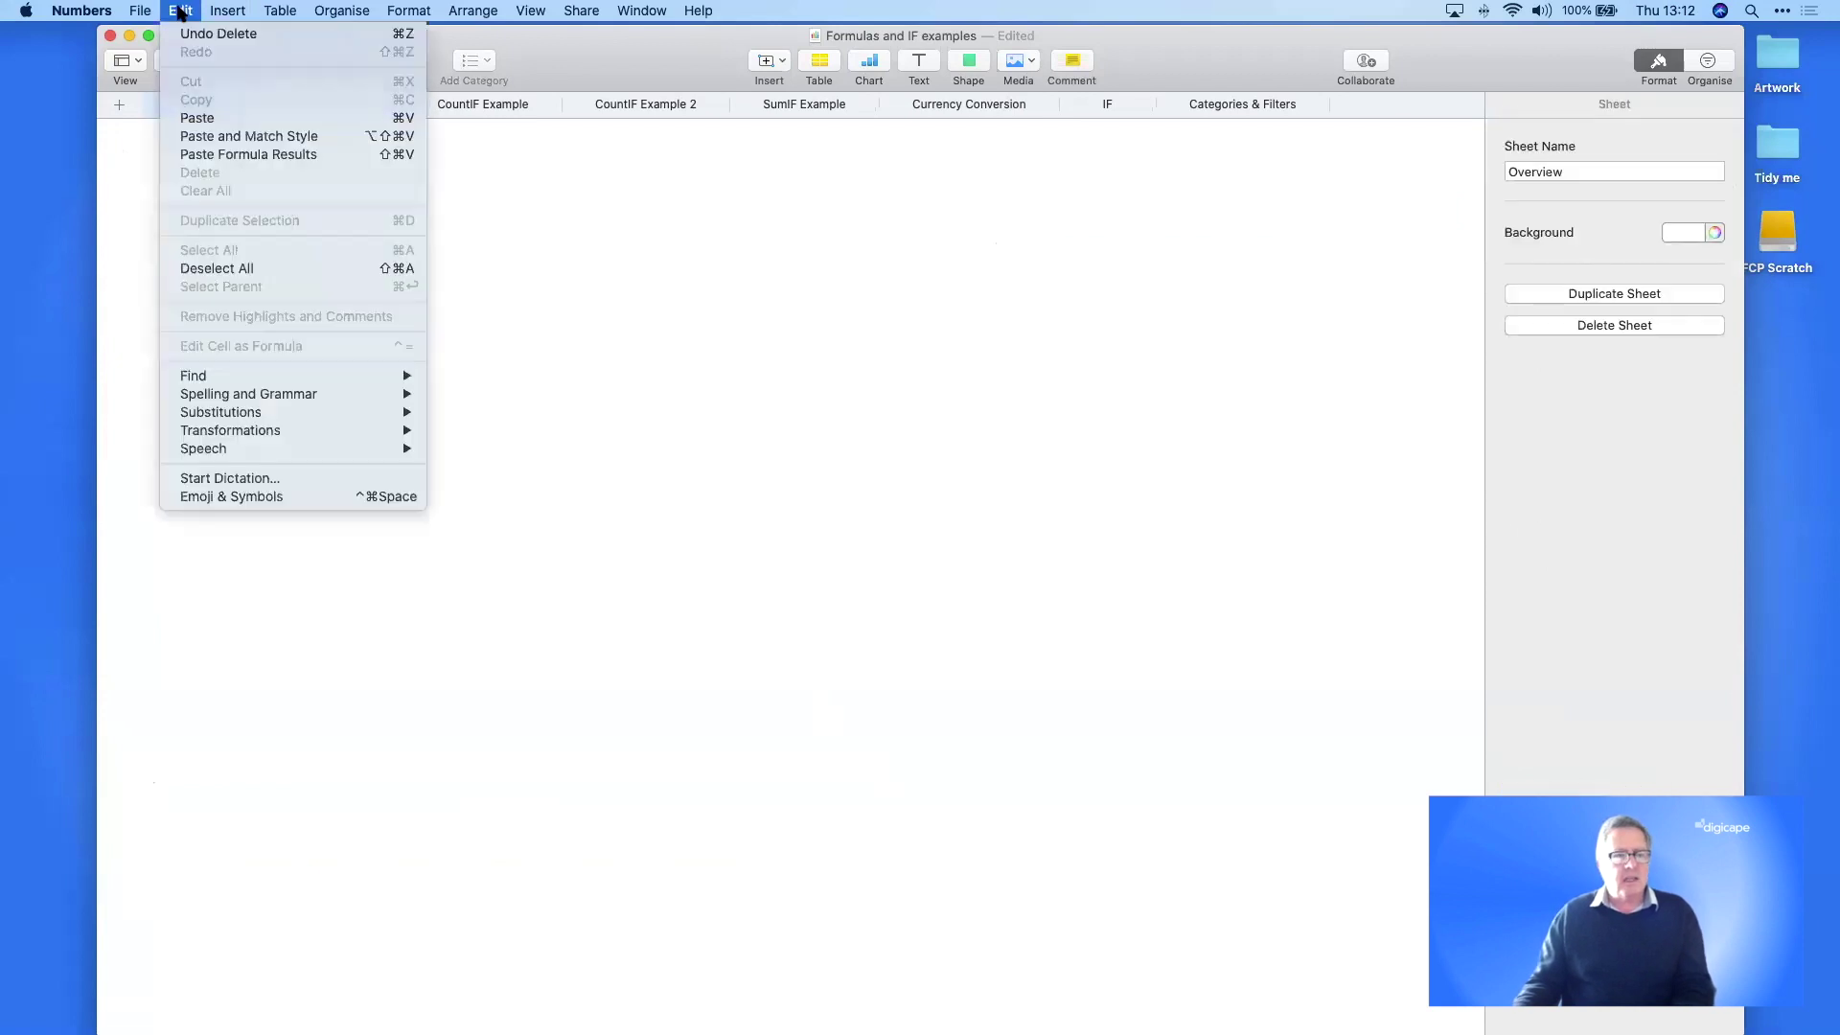
left_click(196, 117)
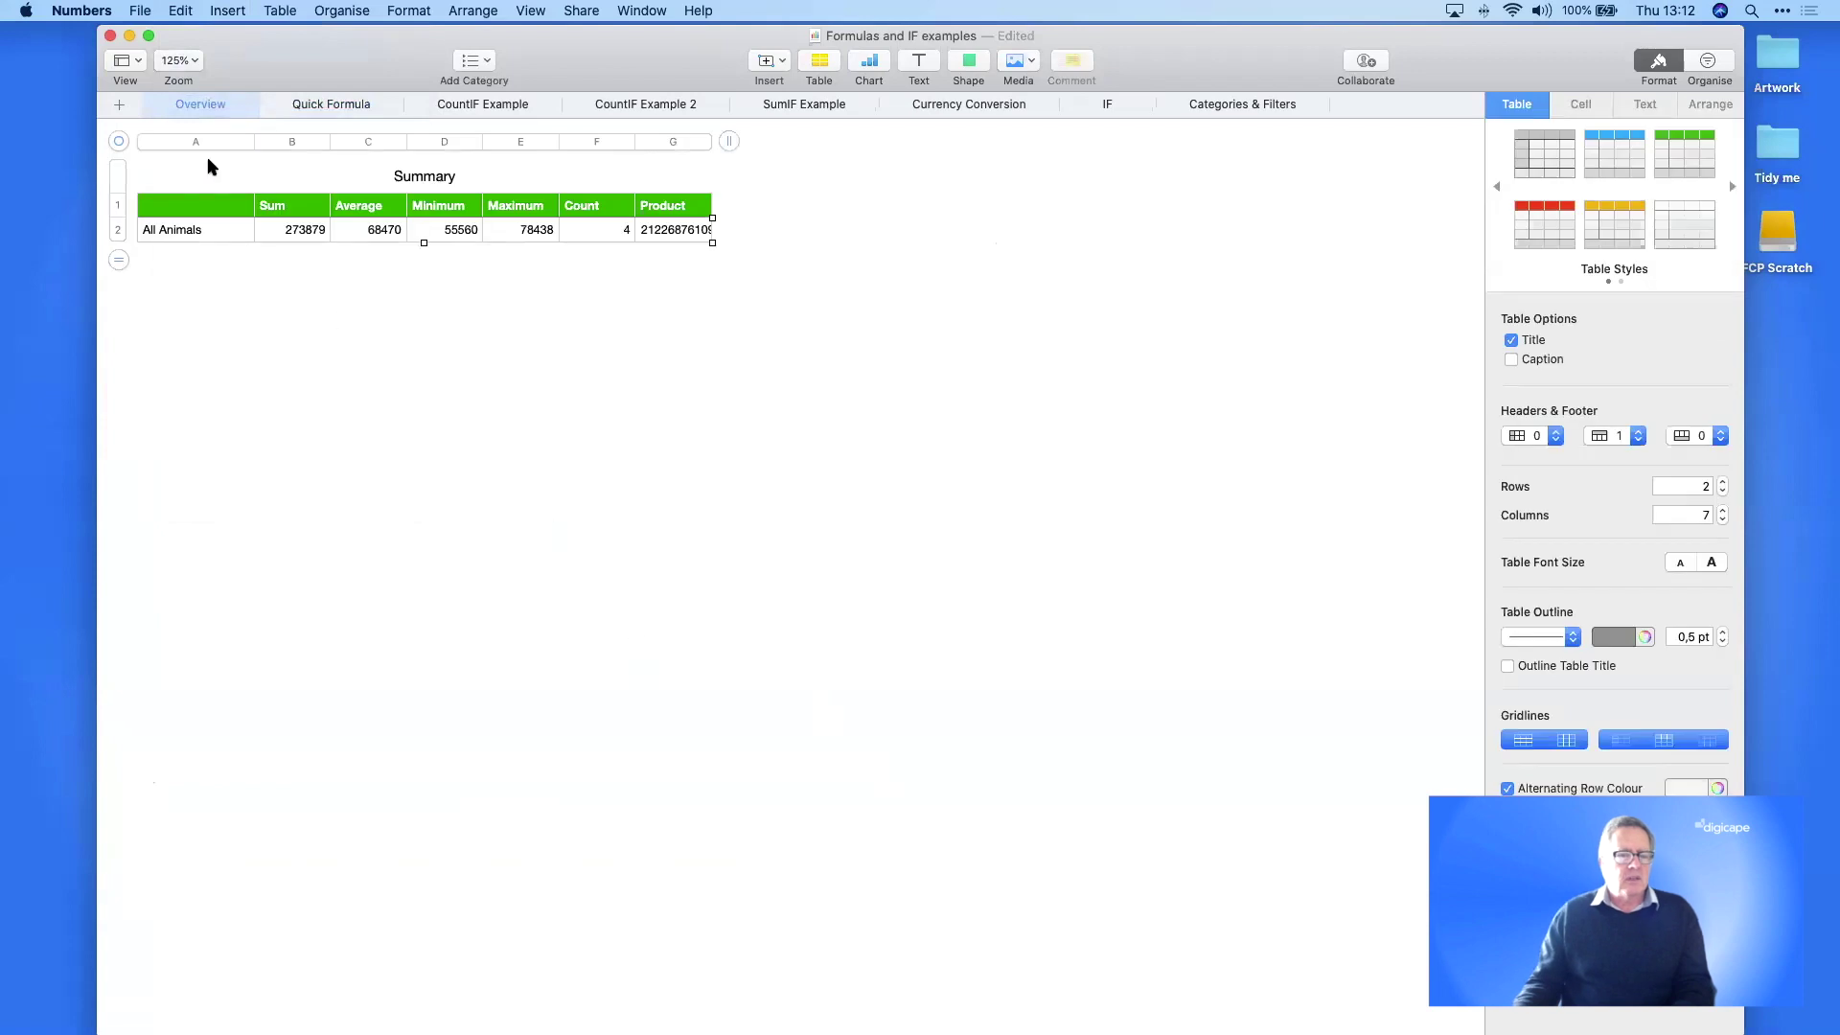
left_click(297, 417)
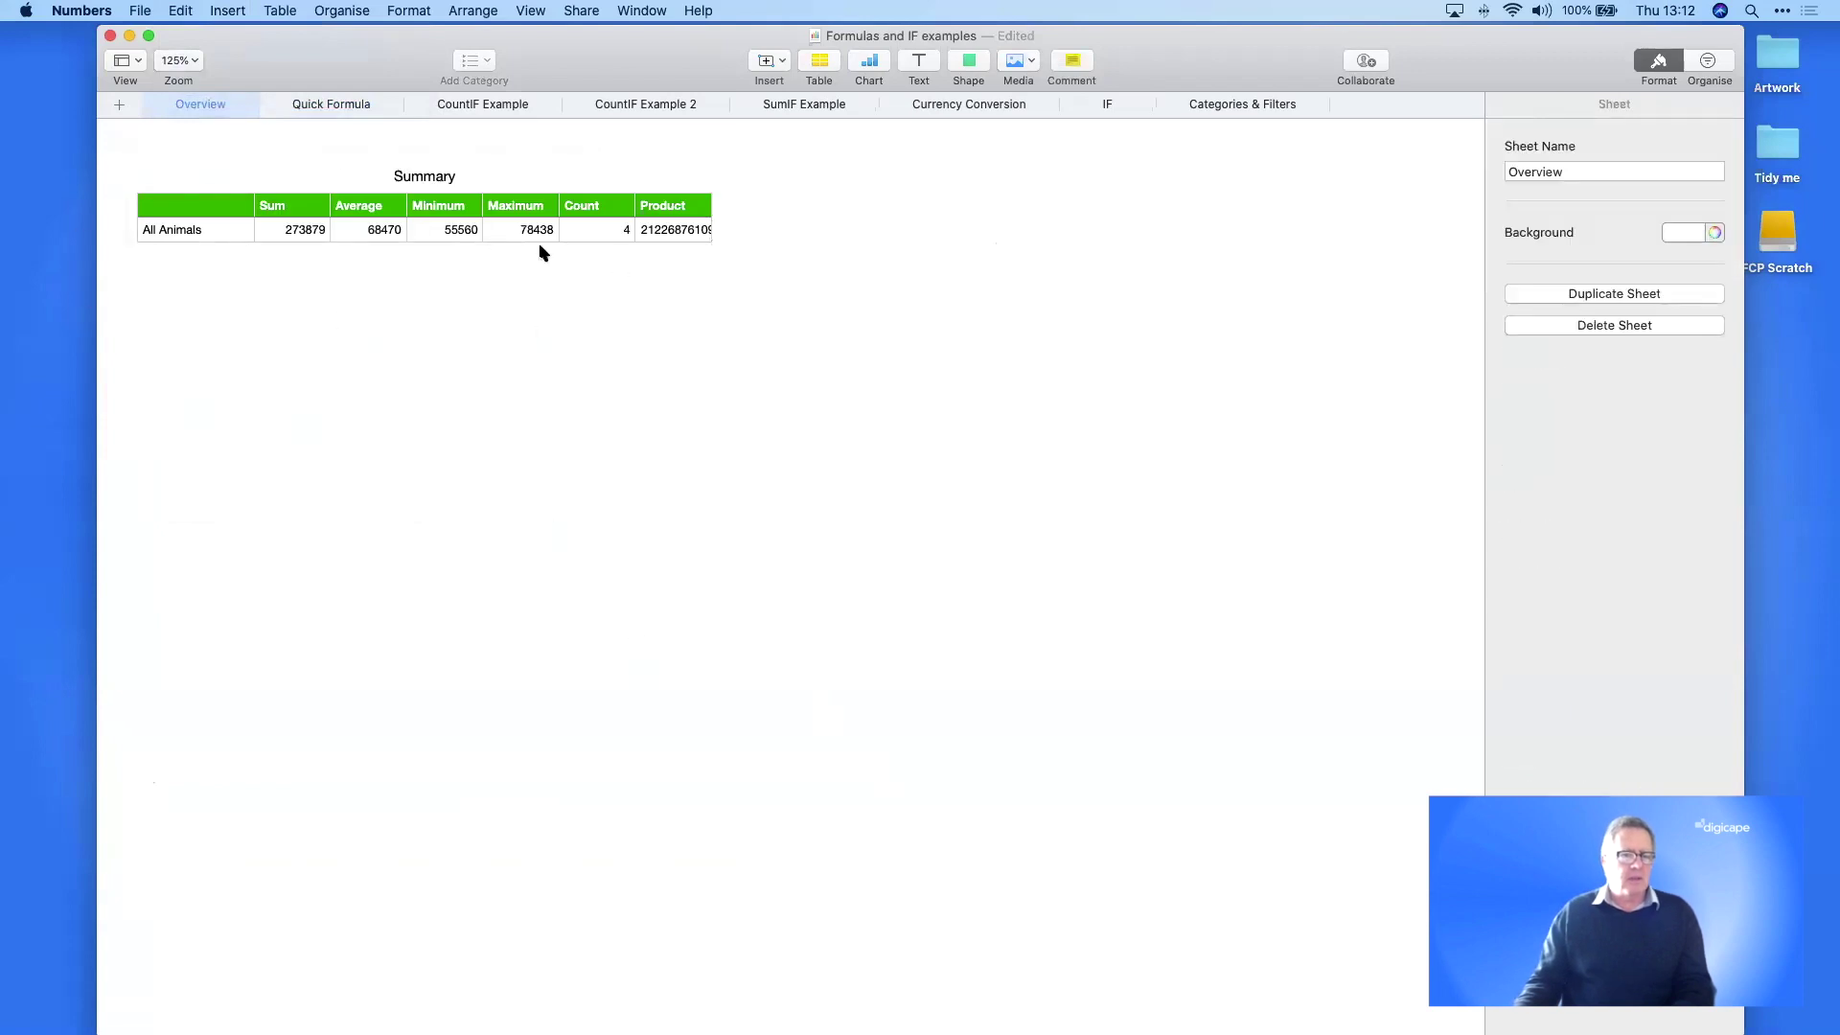
- Set the January Dogs value in the Animals-1 table on the Quick Formula sheet to 10000
left_click(343, 107)
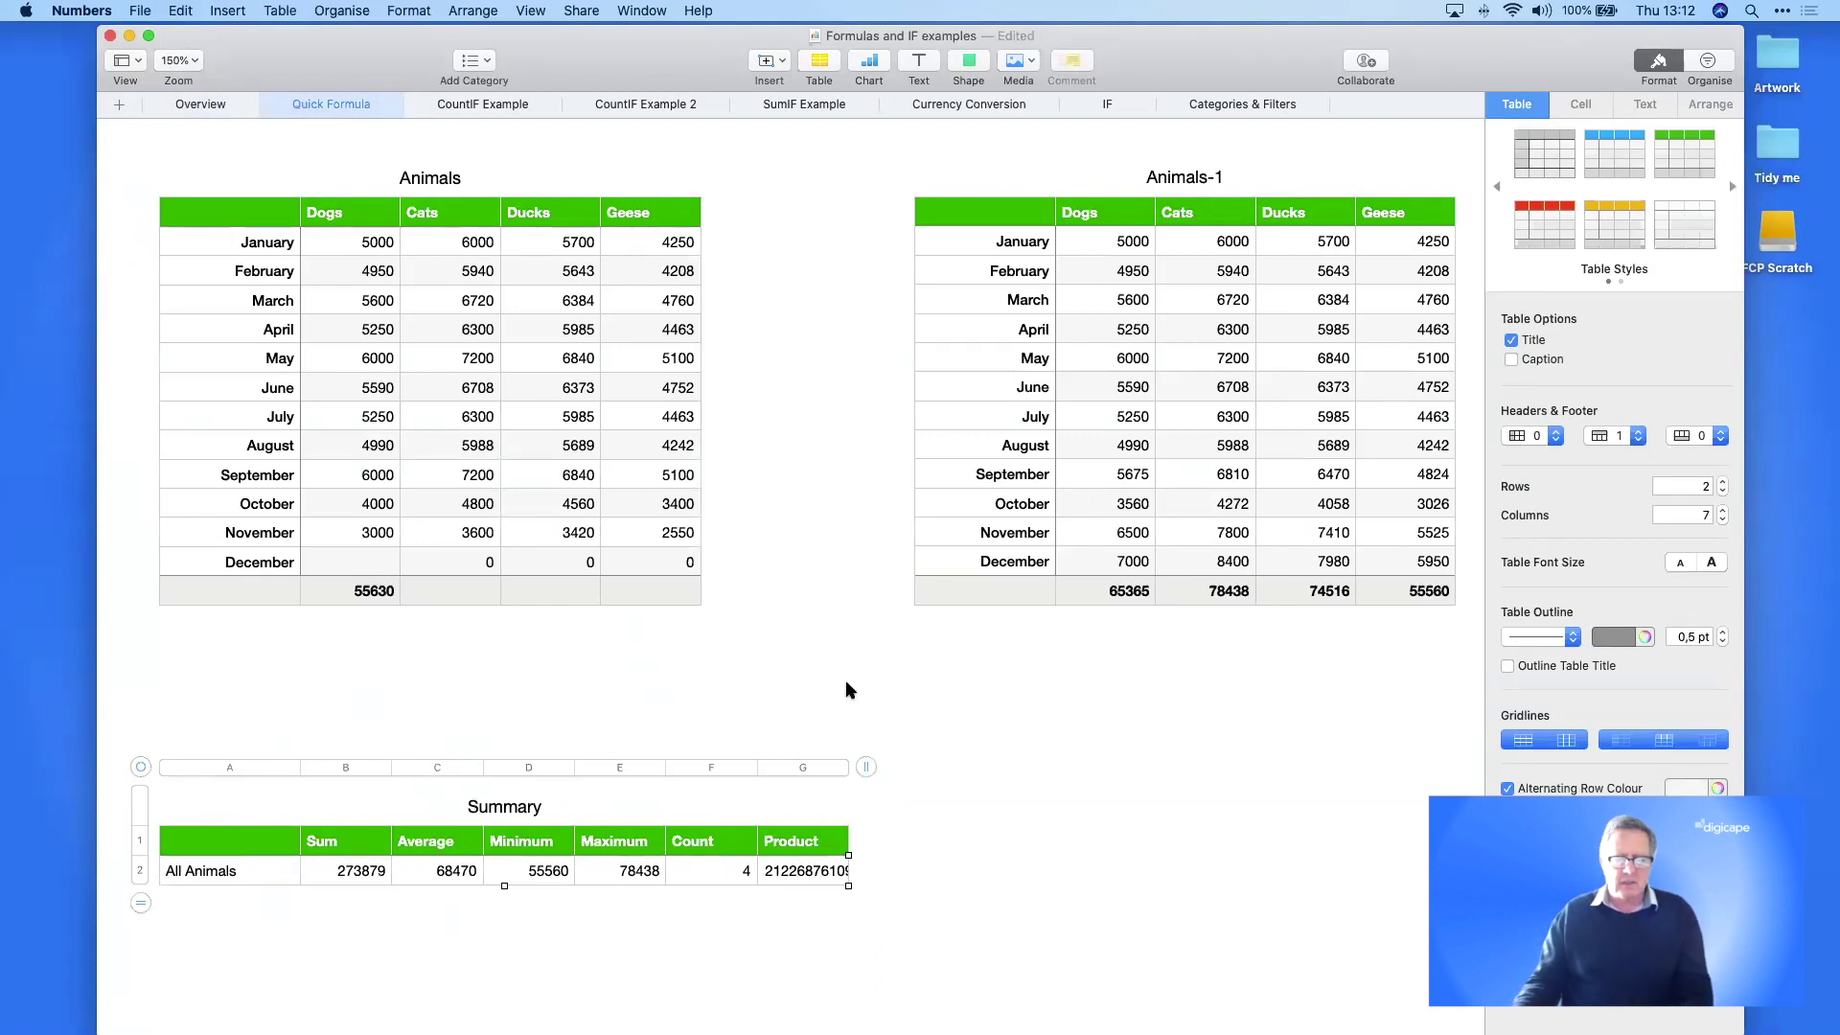
left_click(1129, 246)
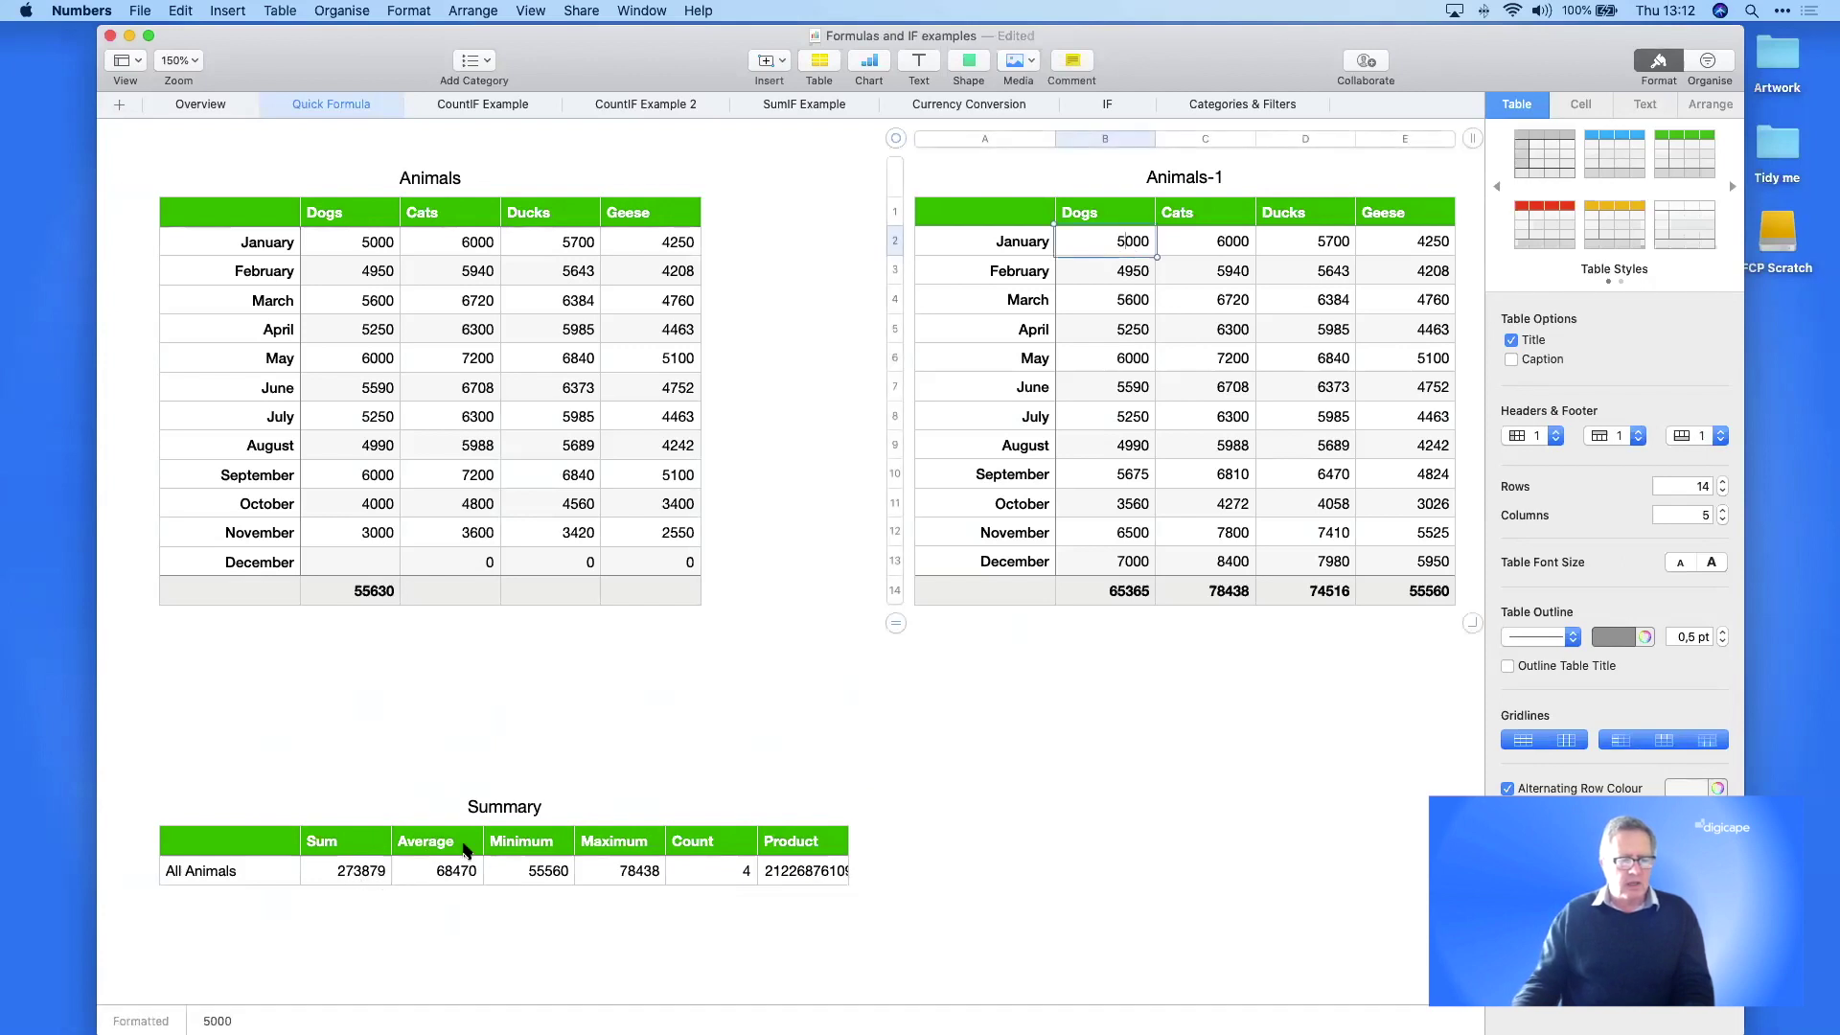
left_click(1125, 240)
key("BackSpace")
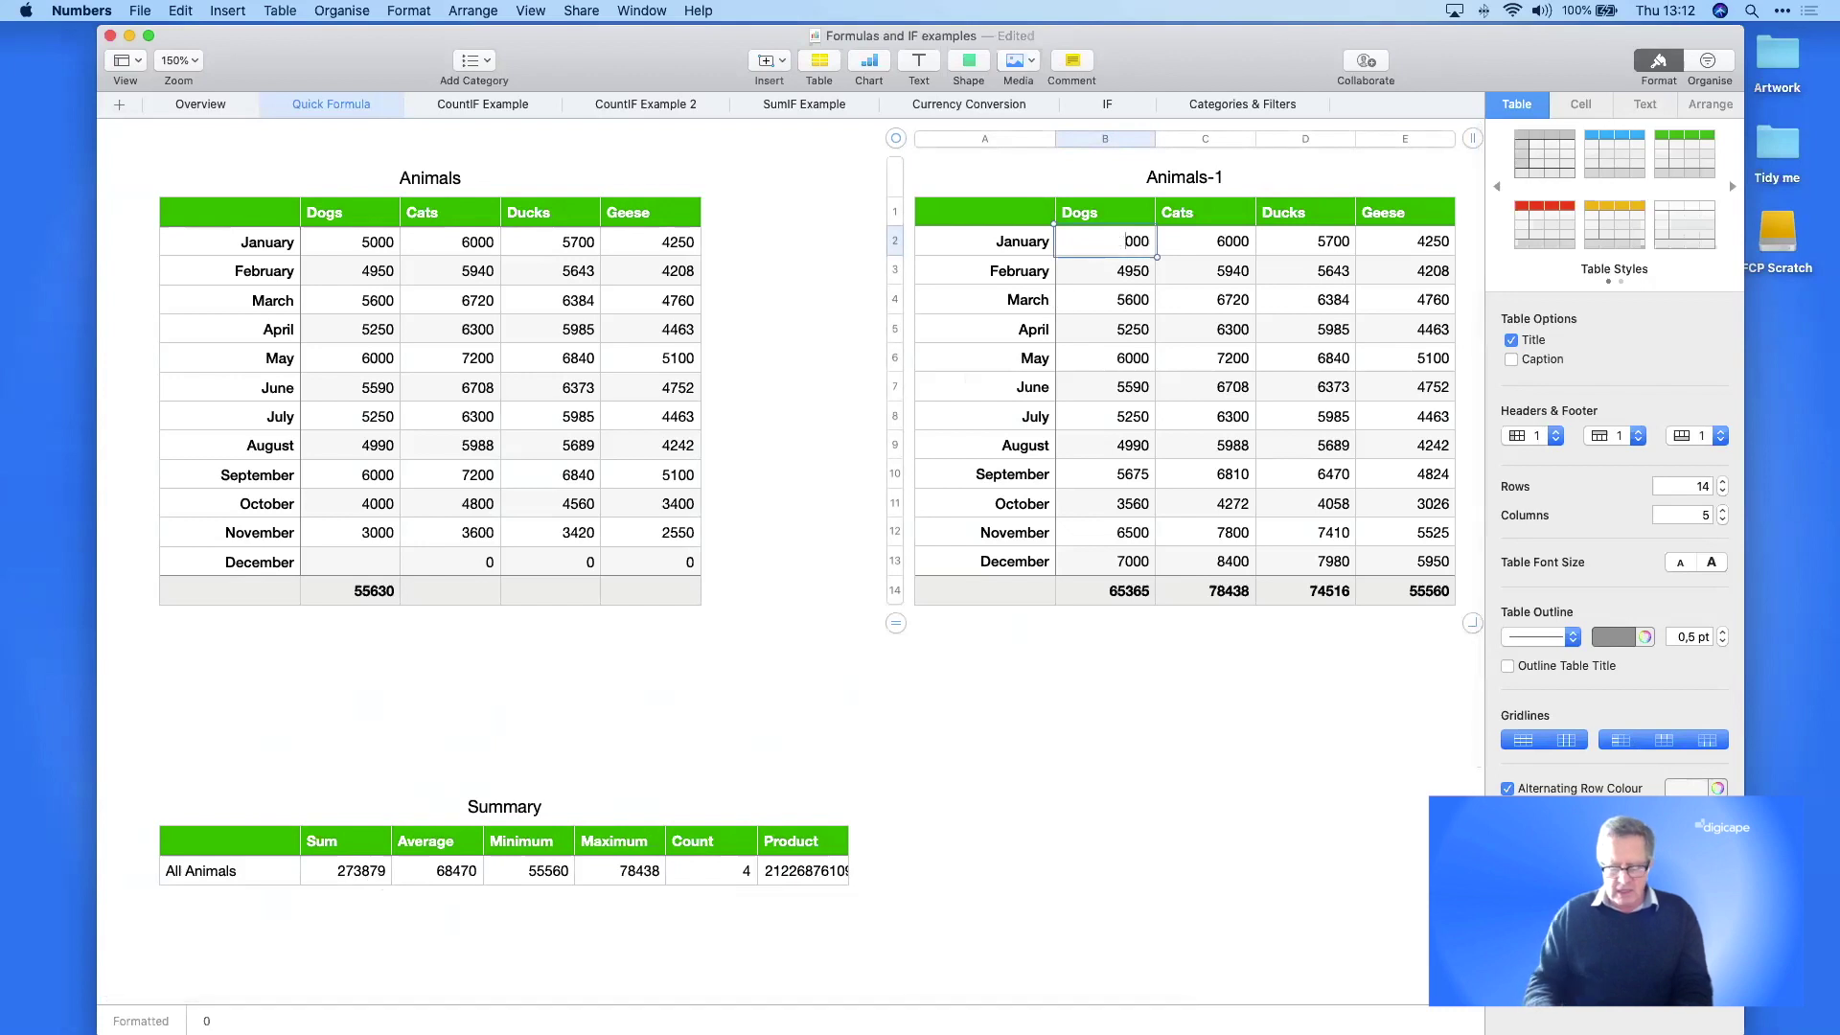
type("10")
key("Return")
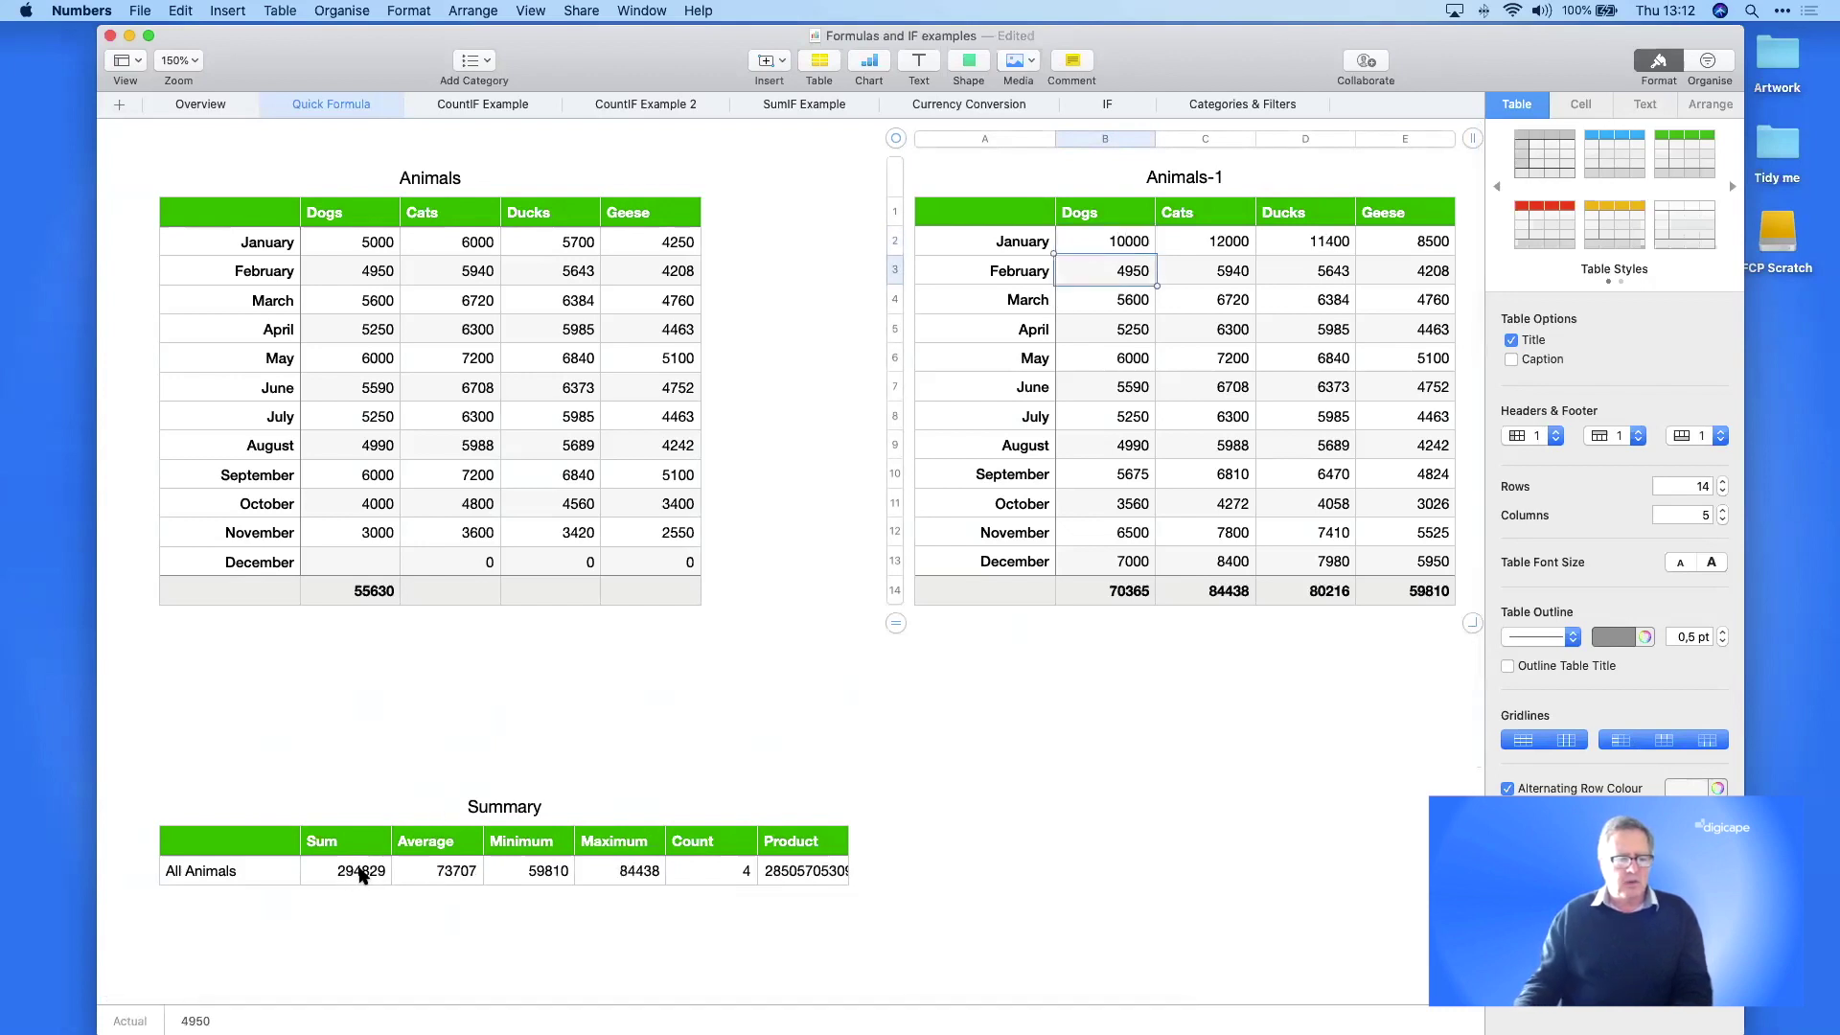
- Check the pasted Summary table on the Overview sheet against the changed source data, and return to the Quick Formula sheet
left_click(199, 106)
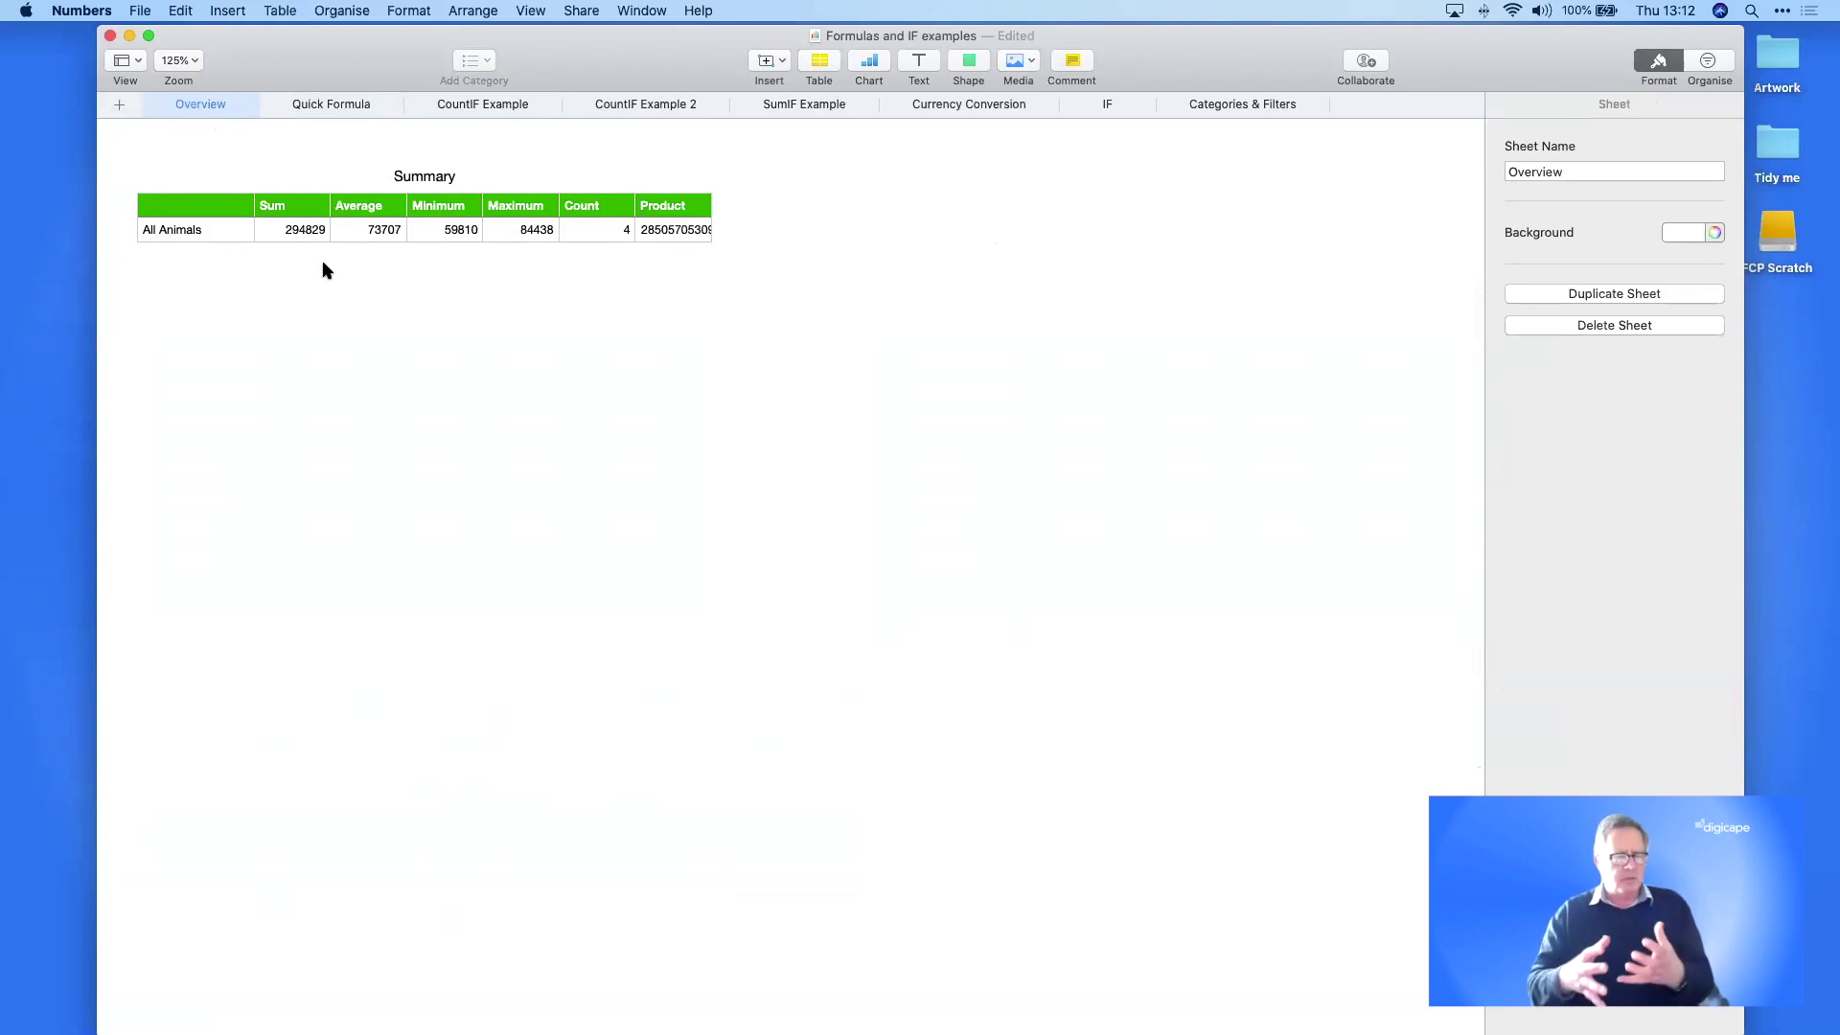
left_click(970, 63)
left_click(969, 63)
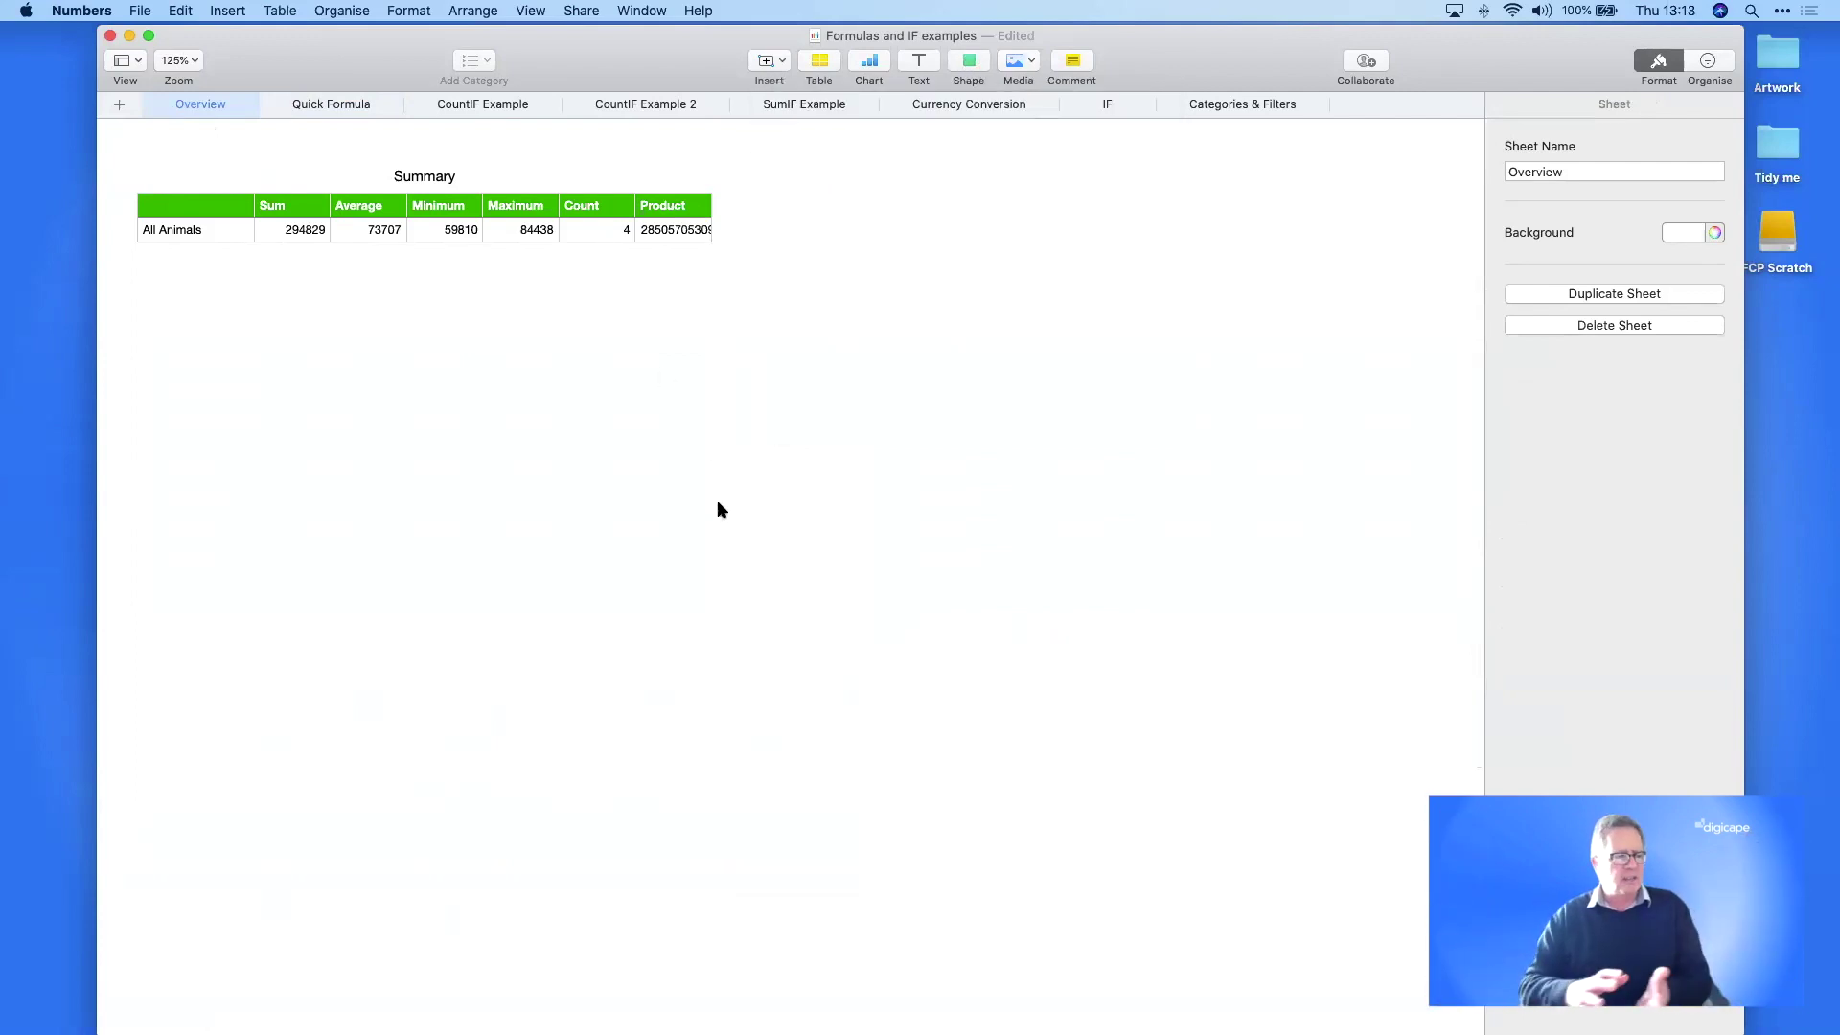
left_click(334, 108)
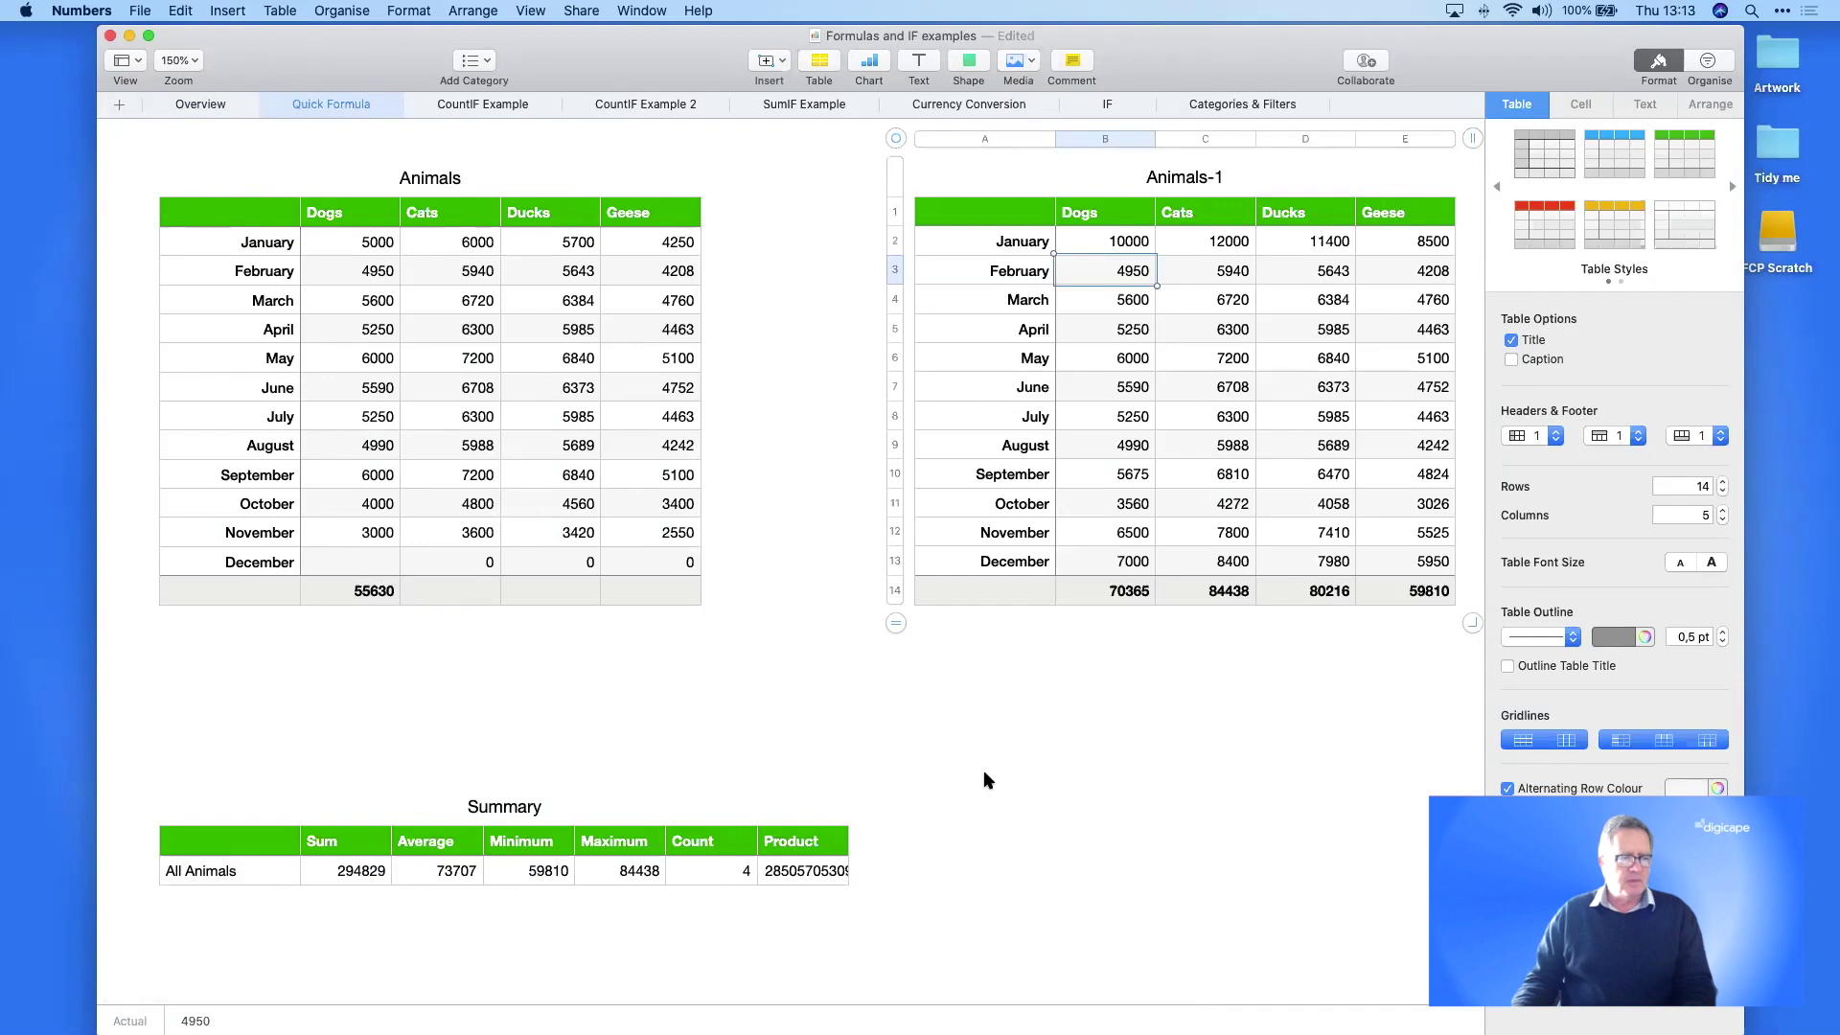
- Remove the tickboxes from cells B20:F20 in the class register on the CountIF Example sheet
left_click(520, 112)
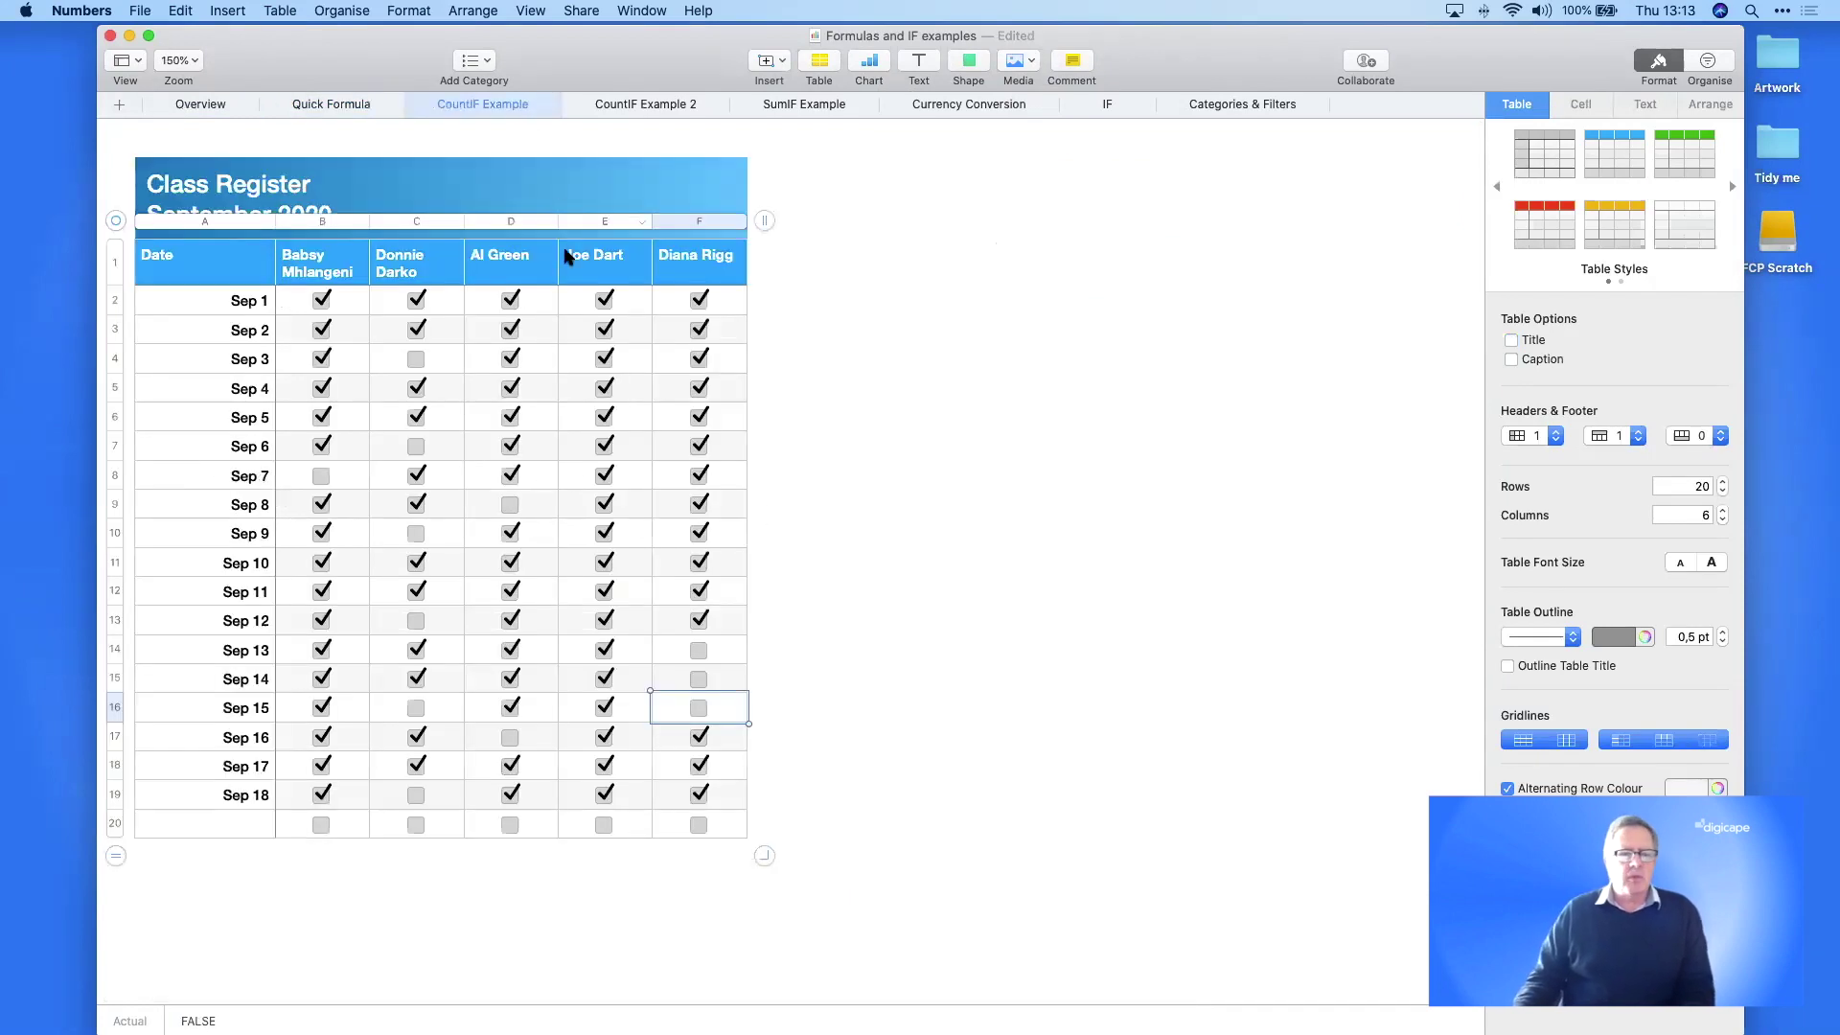
scroll(995, 459, "up", 1)
left_click(991, 446)
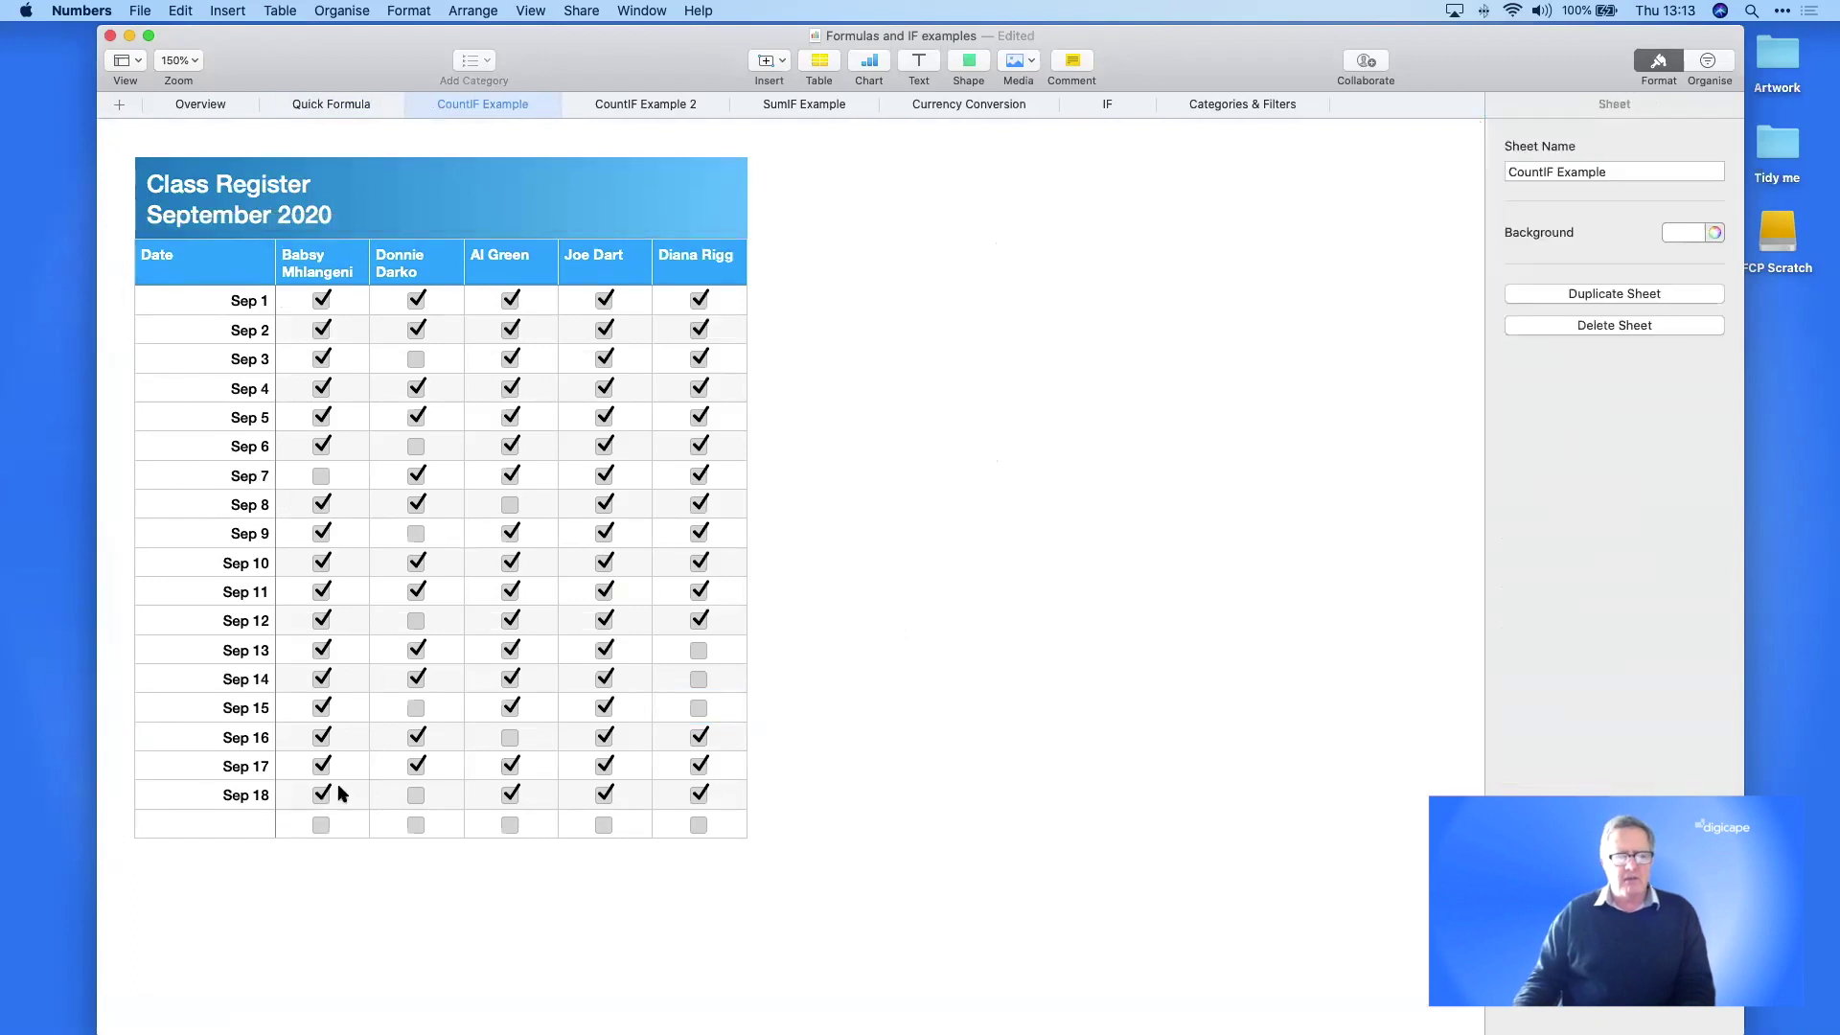
left_click(303, 828)
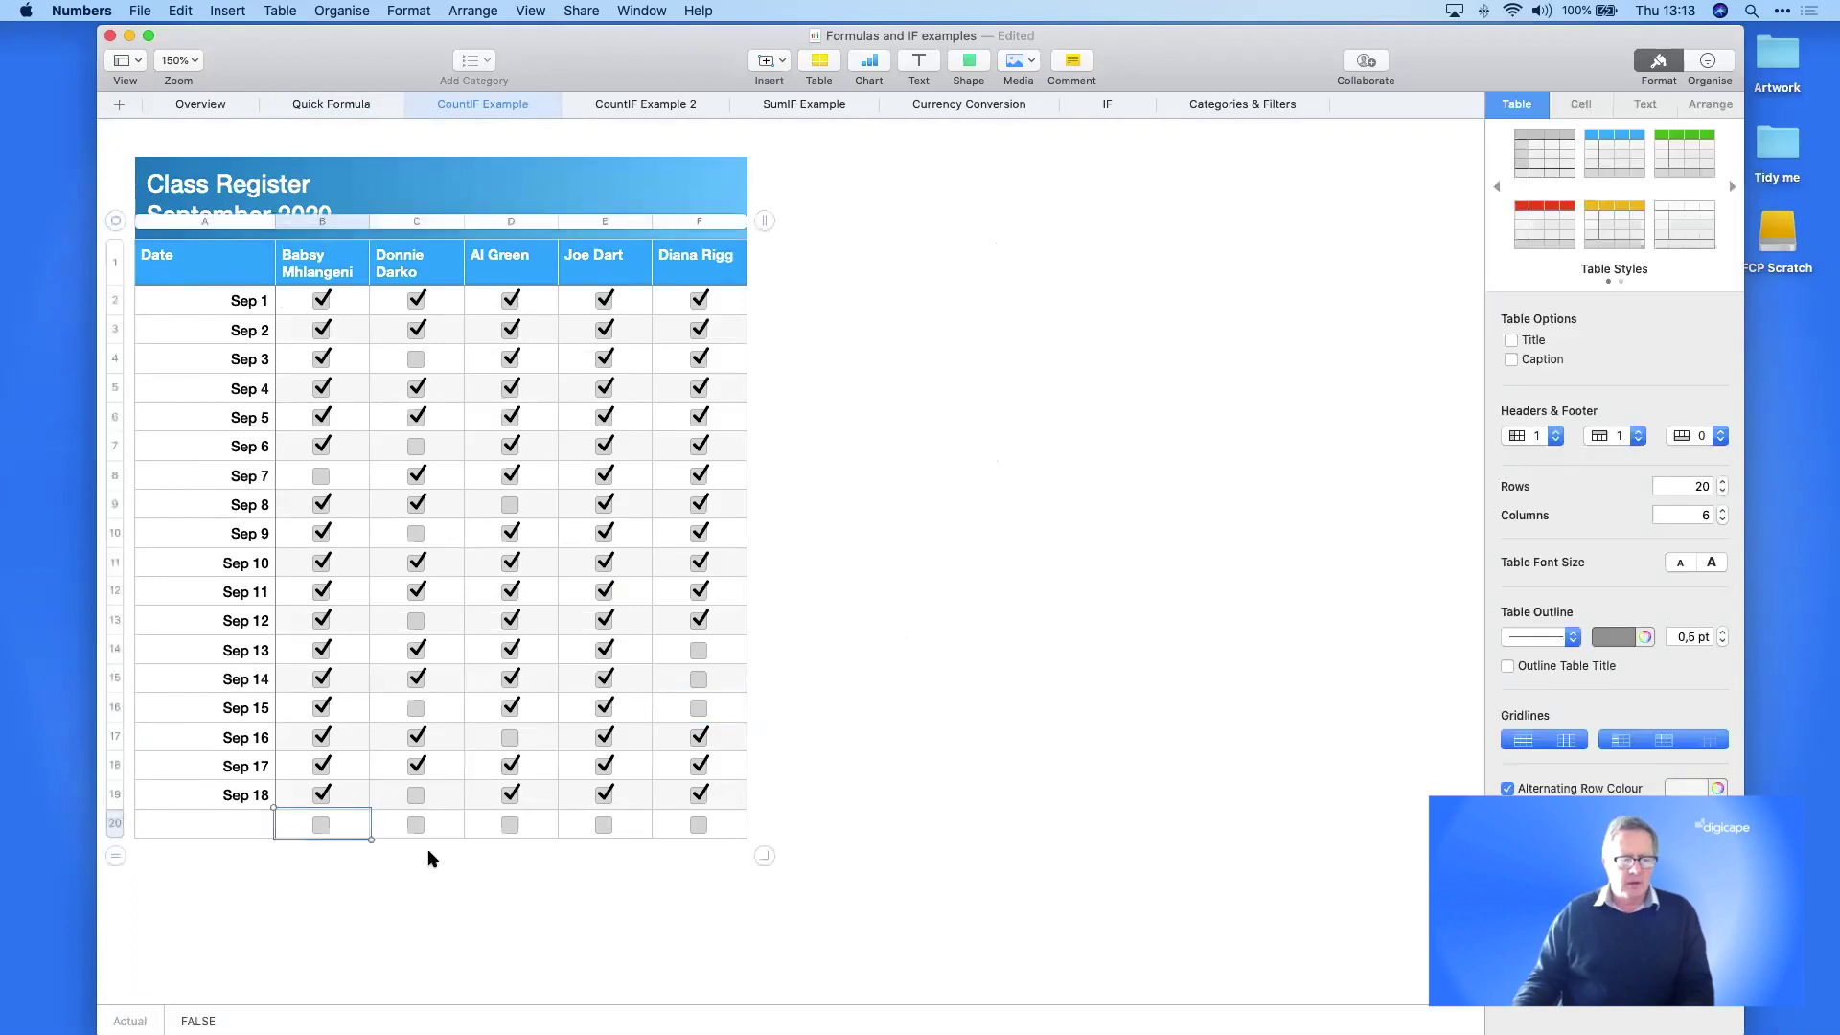
left_click(722, 816, "shift")
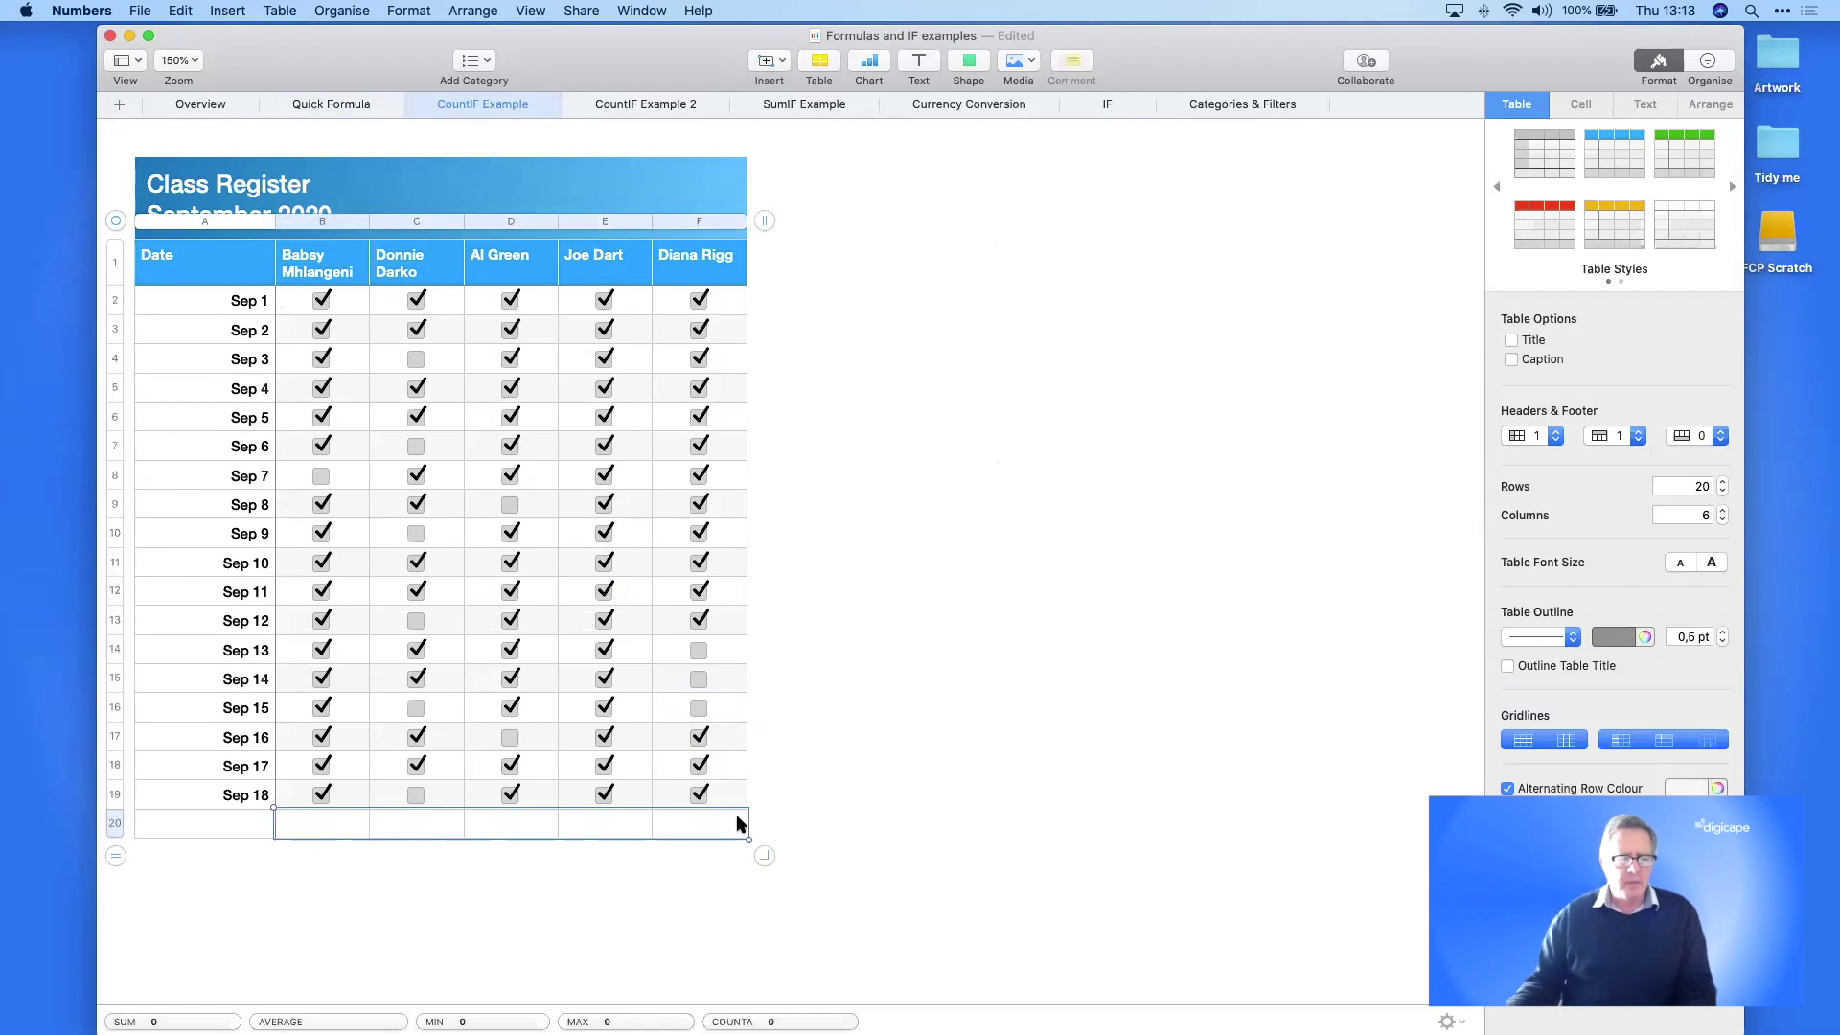
left_click(887, 765)
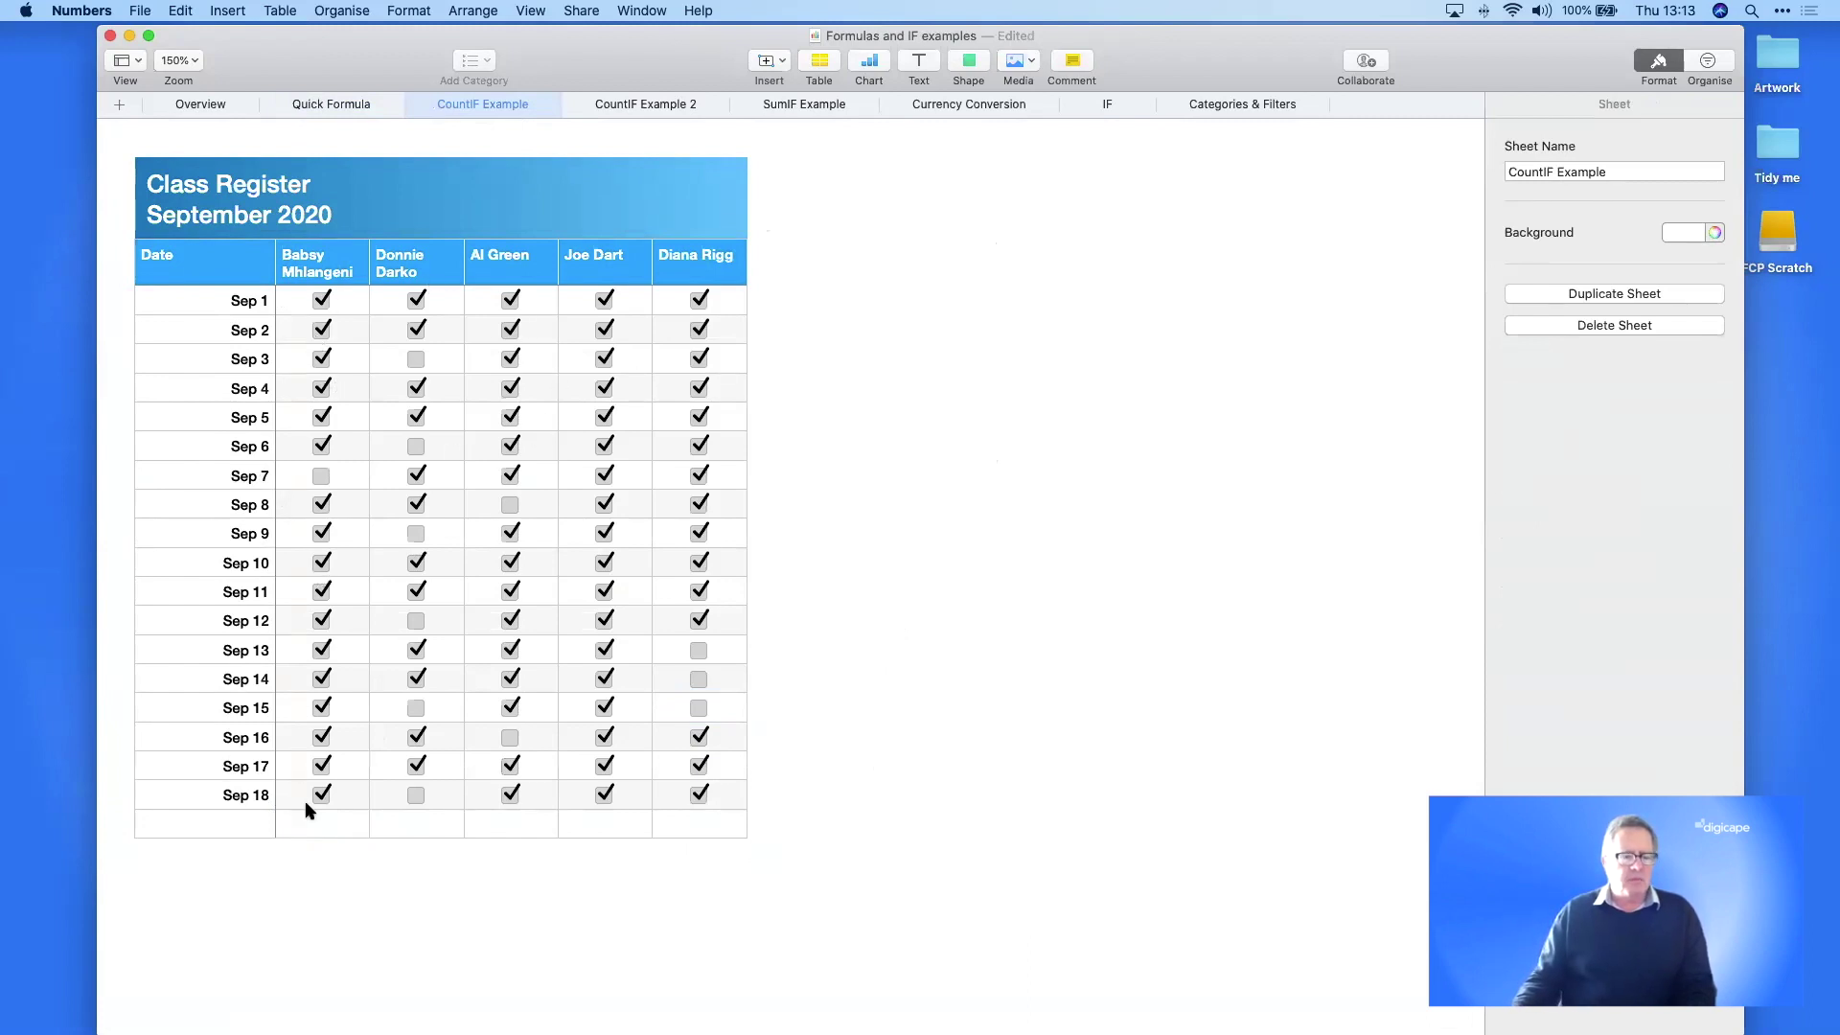
- Examine the data format options for cell B20, including Tickbox, and leave the format as it is
left_click(318, 828)
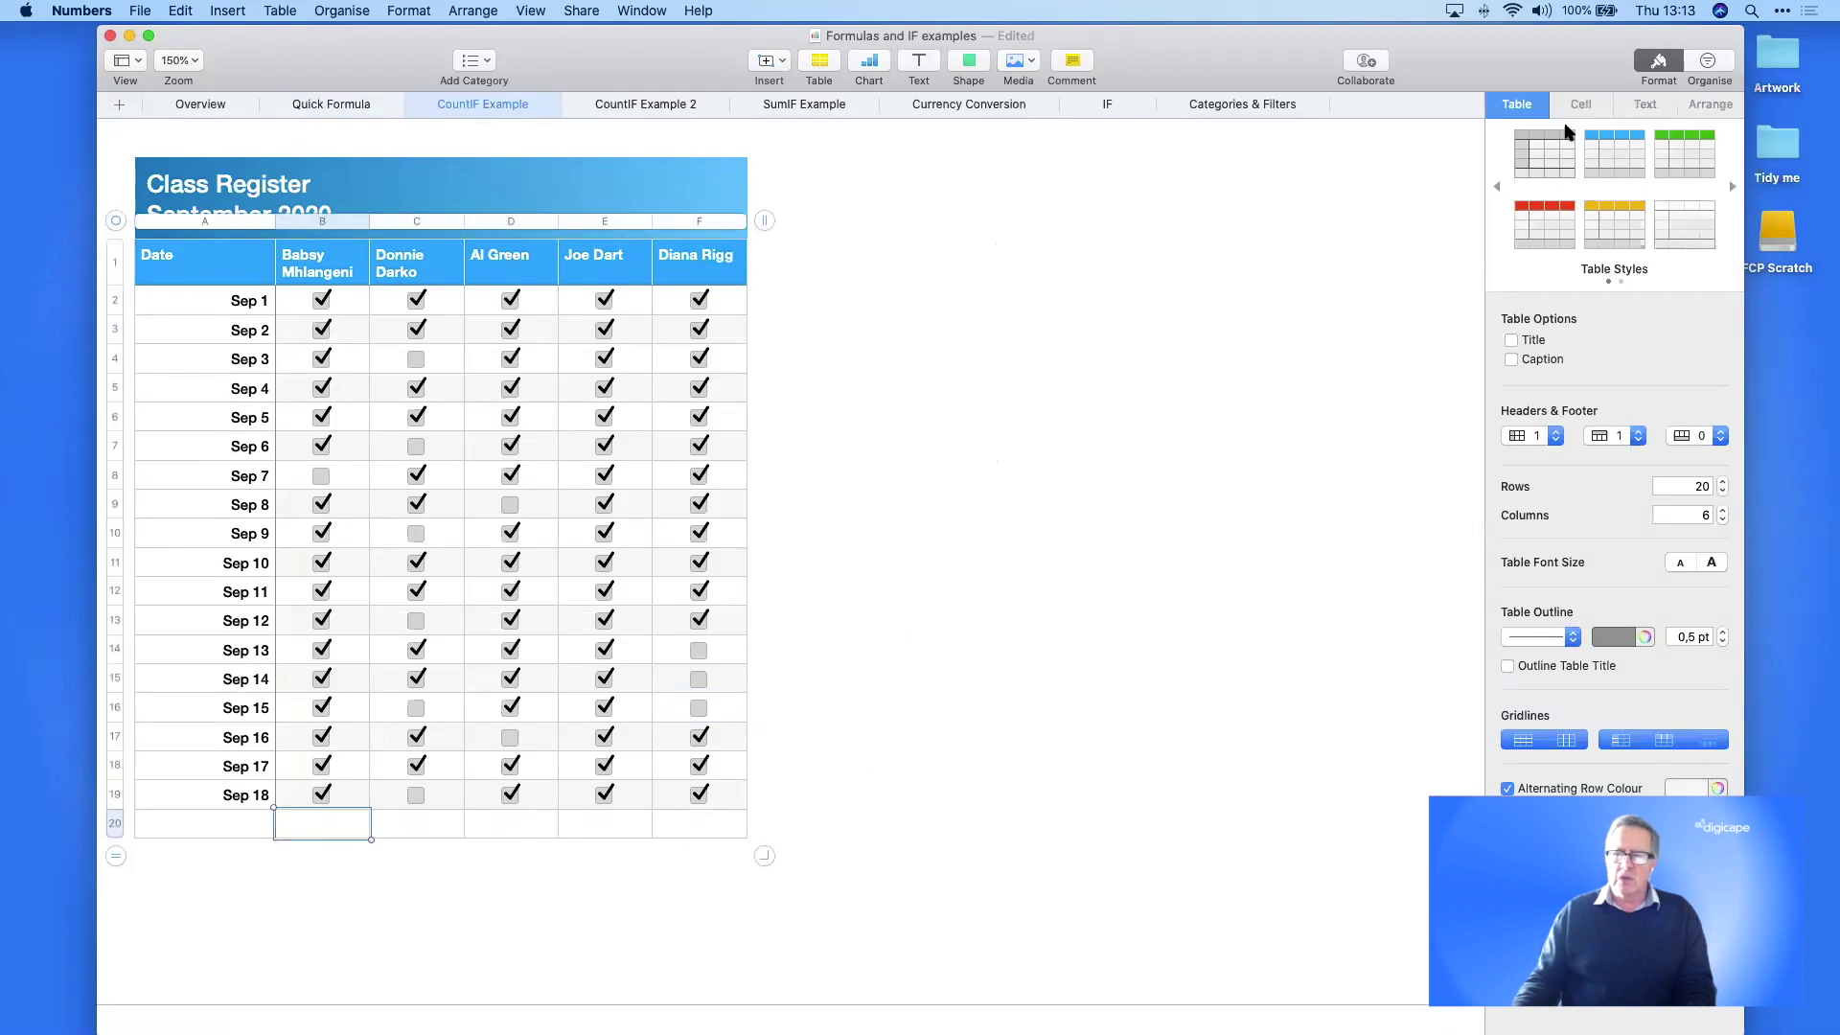
left_click(1602, 106)
left_click(1576, 174)
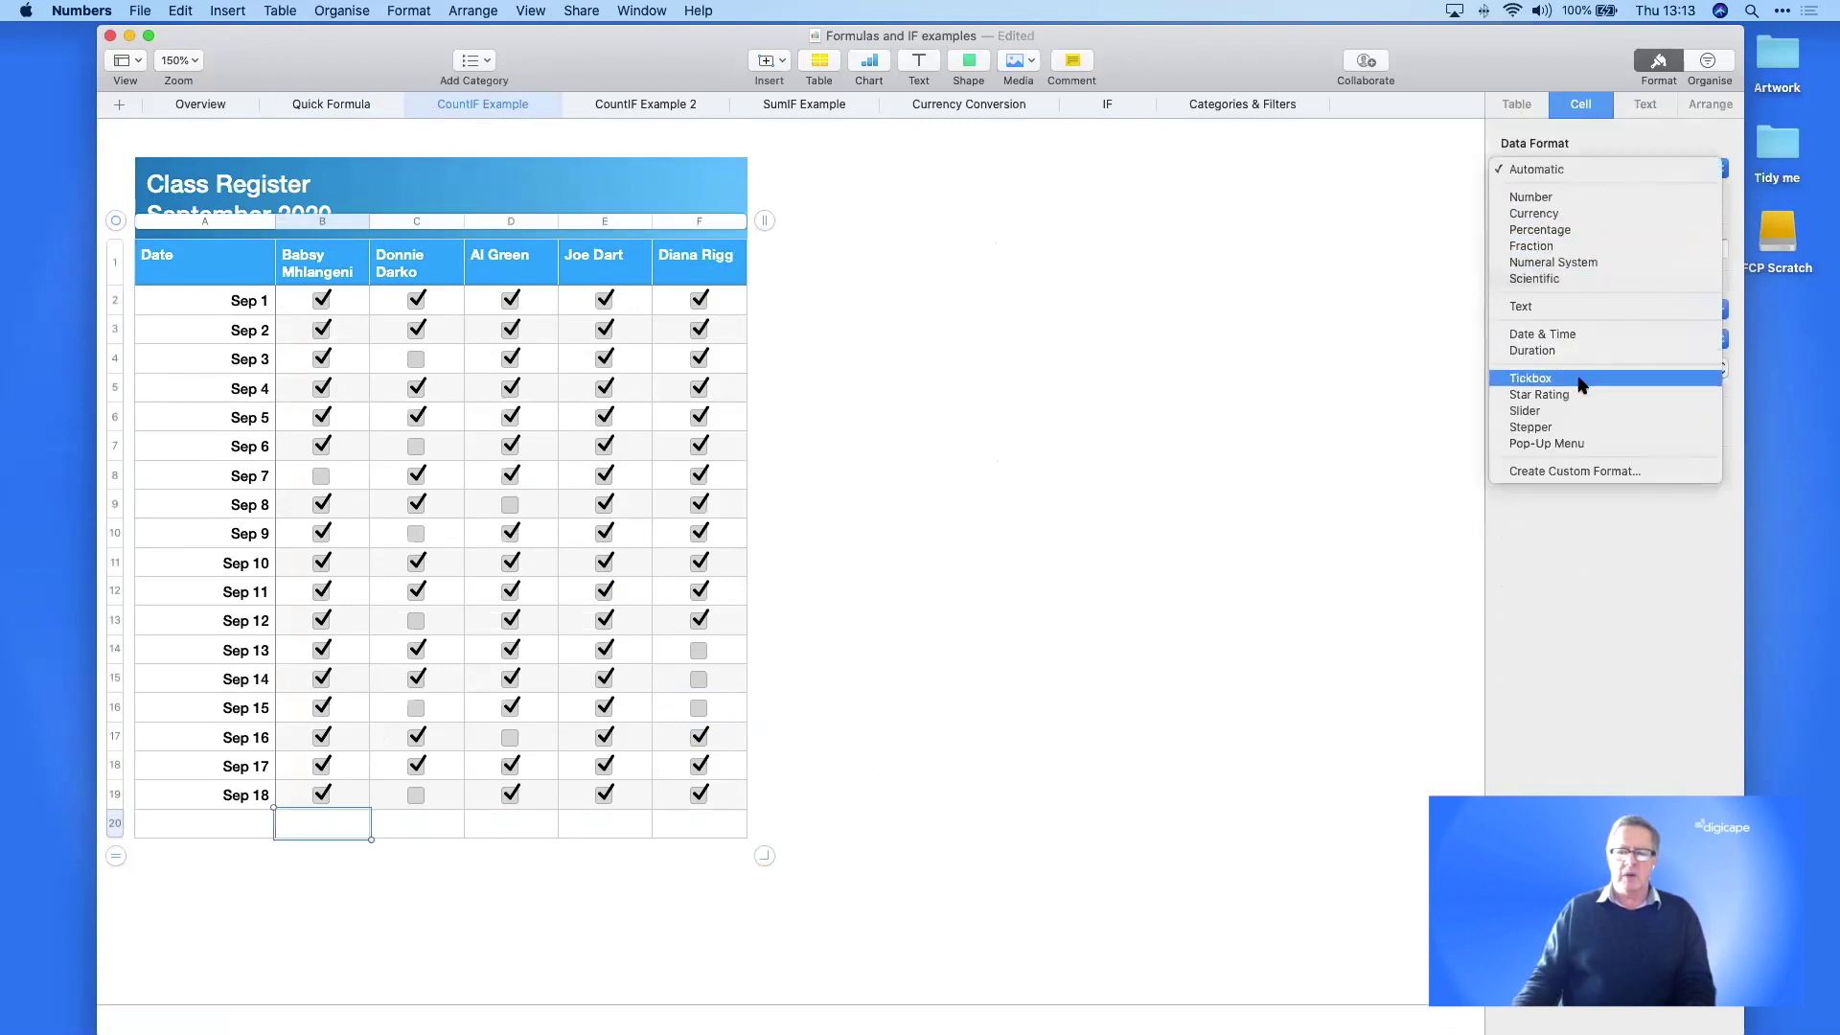
left_click(1181, 403)
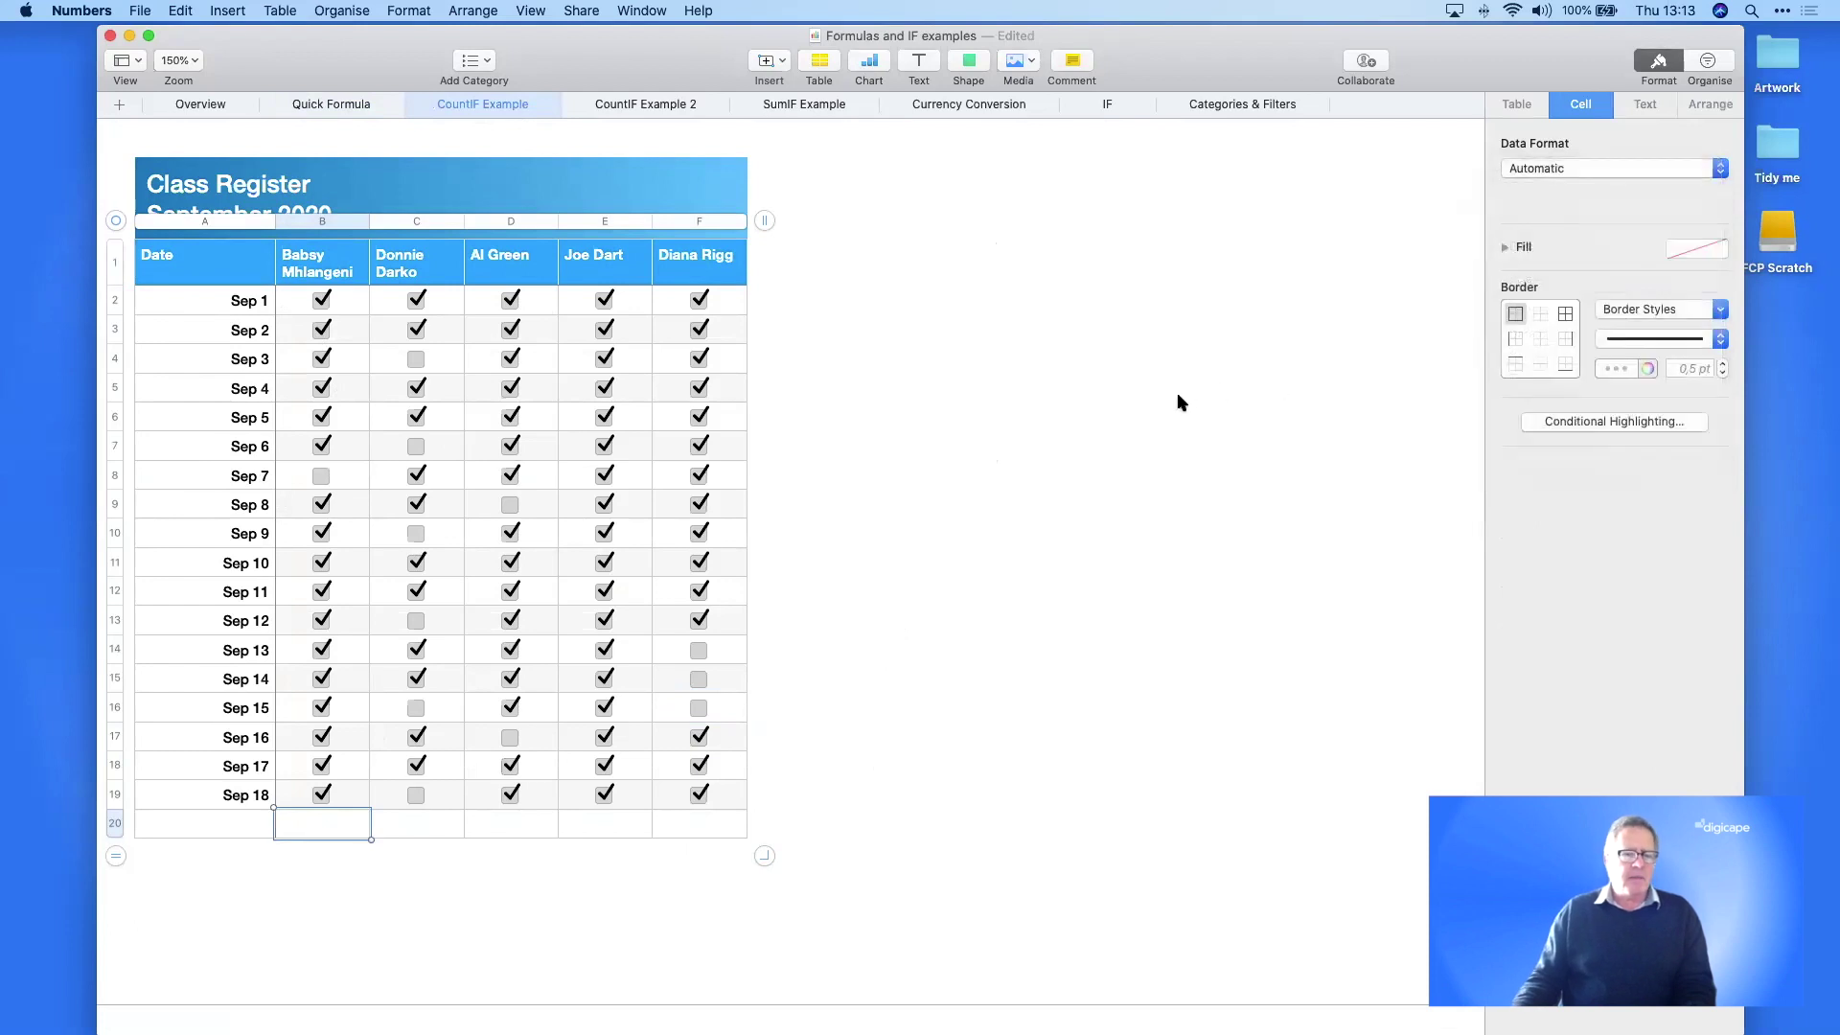
left_click(1179, 401)
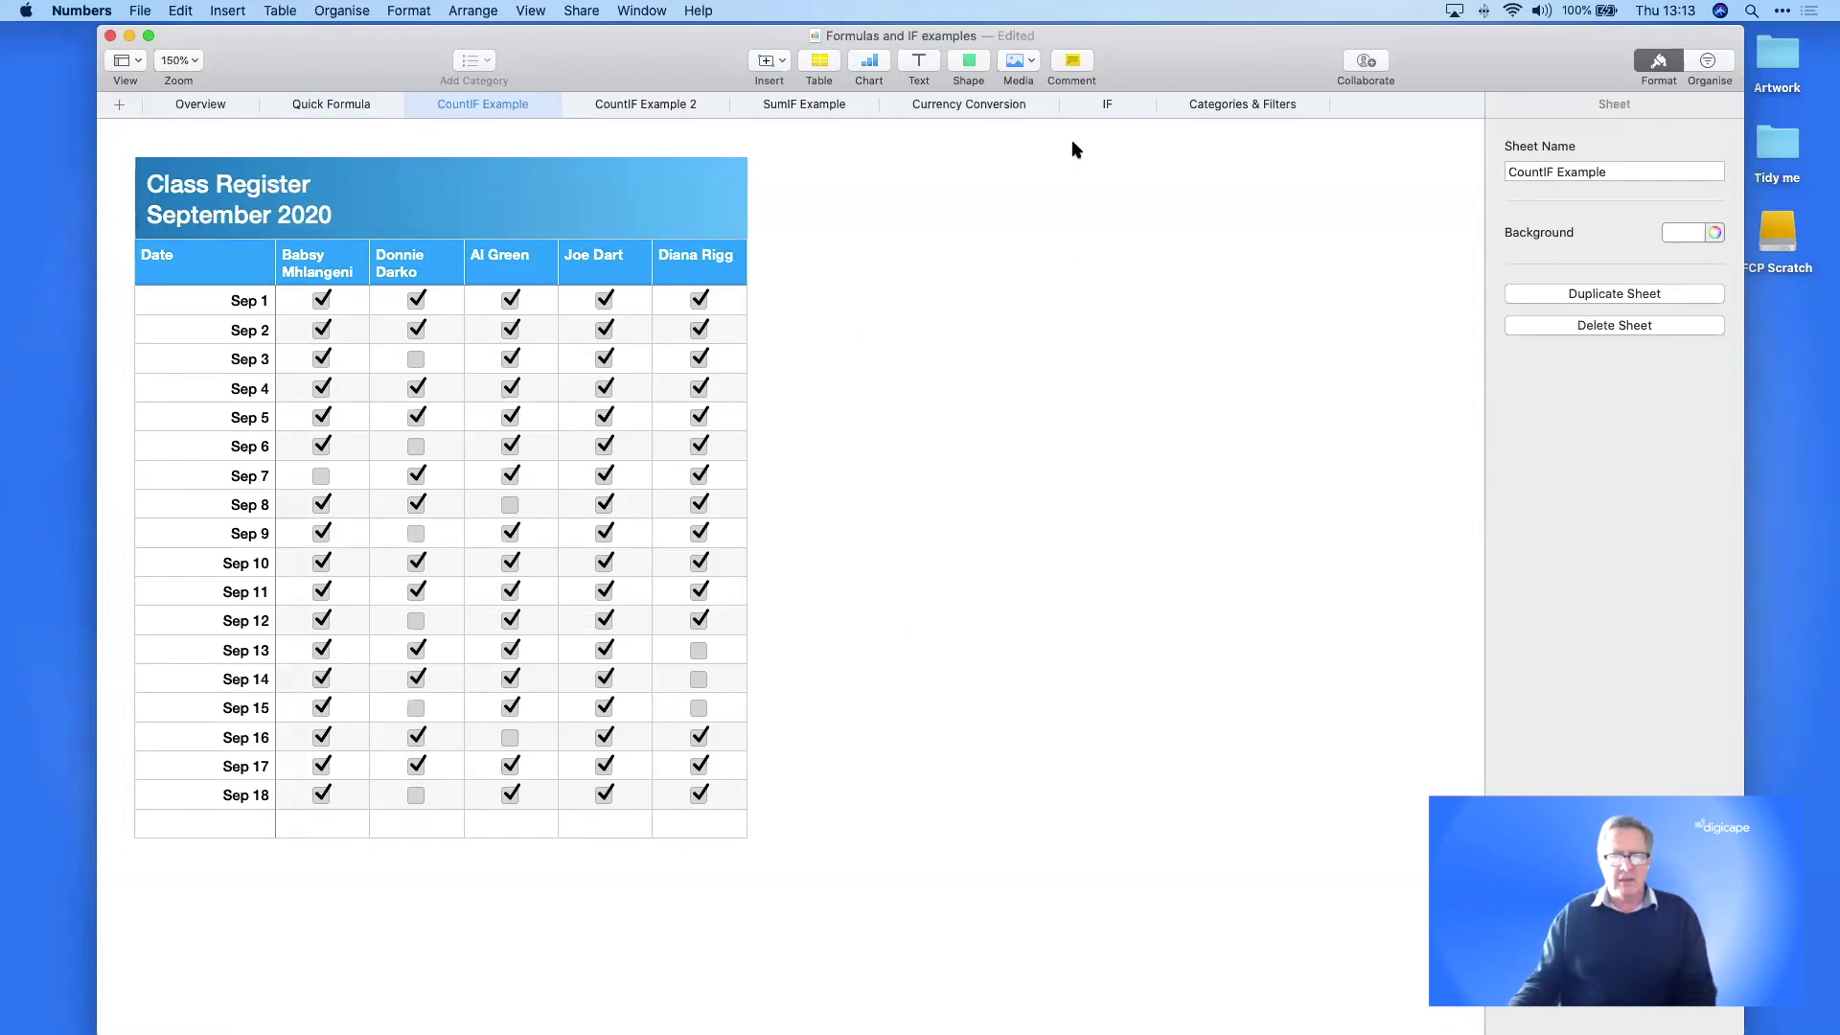
- Duplicate the whole class register table and place the copy beside the original
left_click(204, 280)
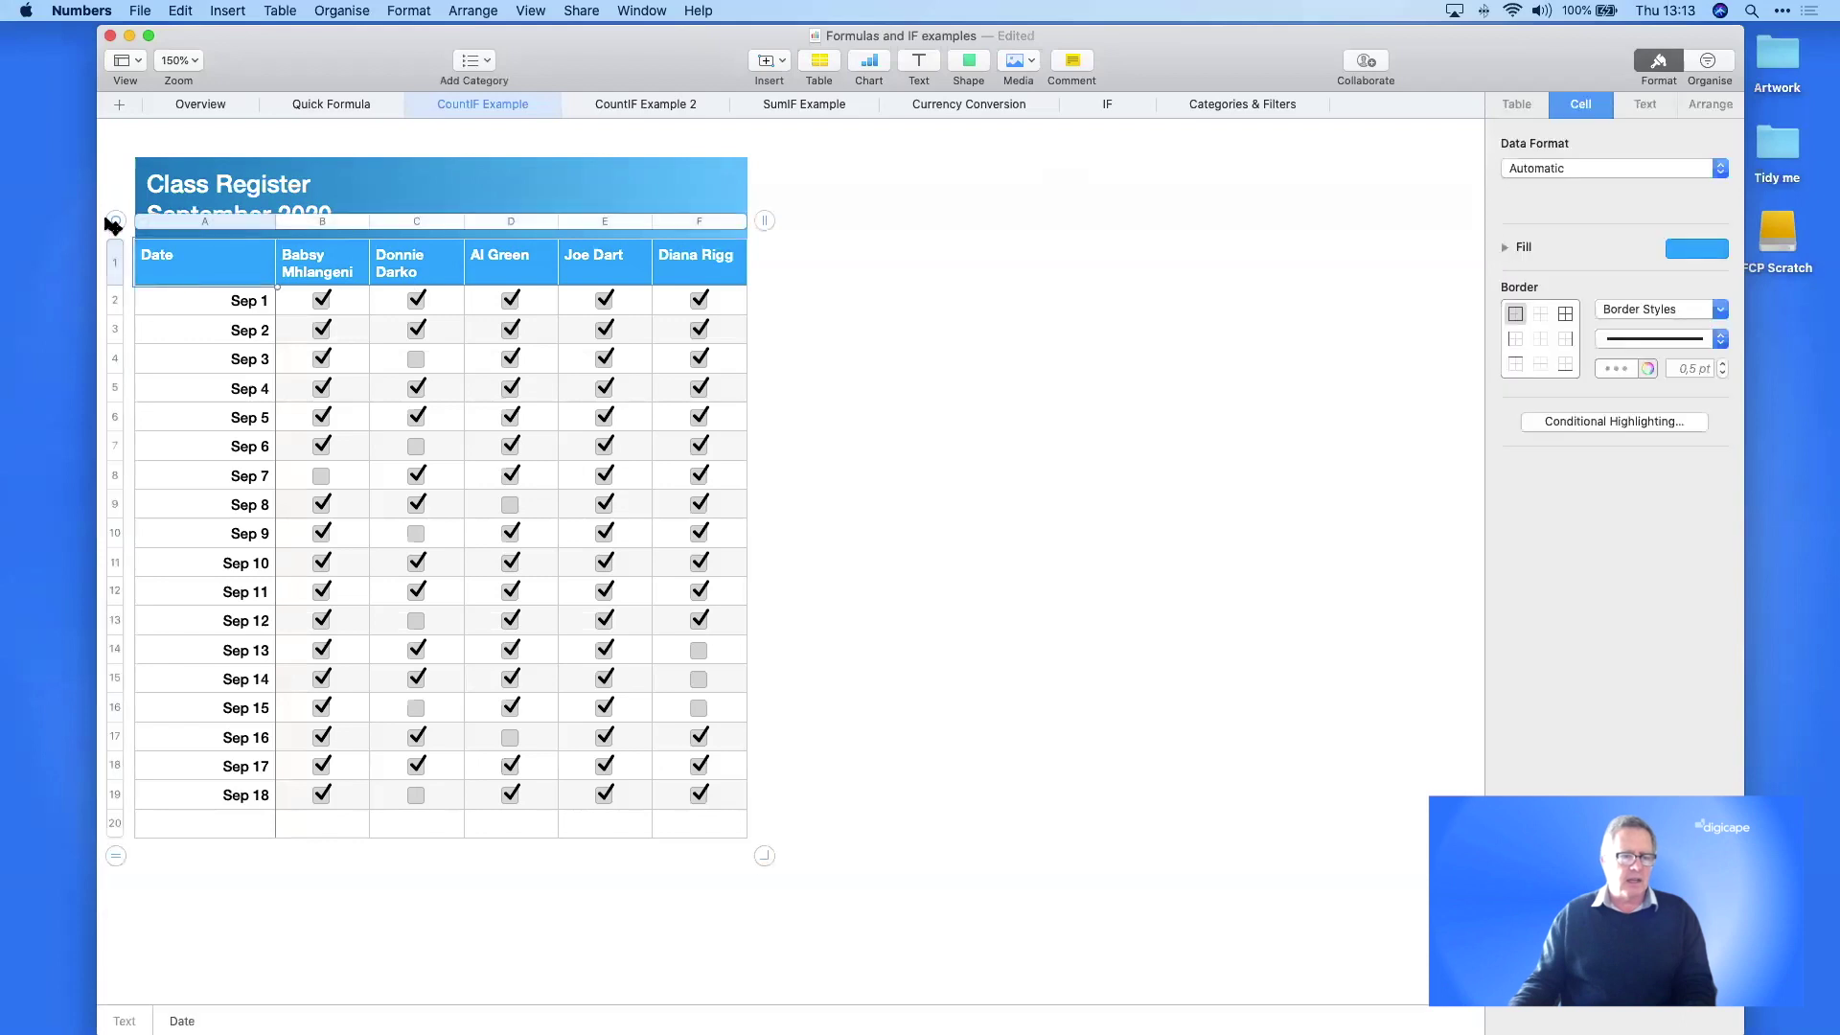
left_click(116, 222)
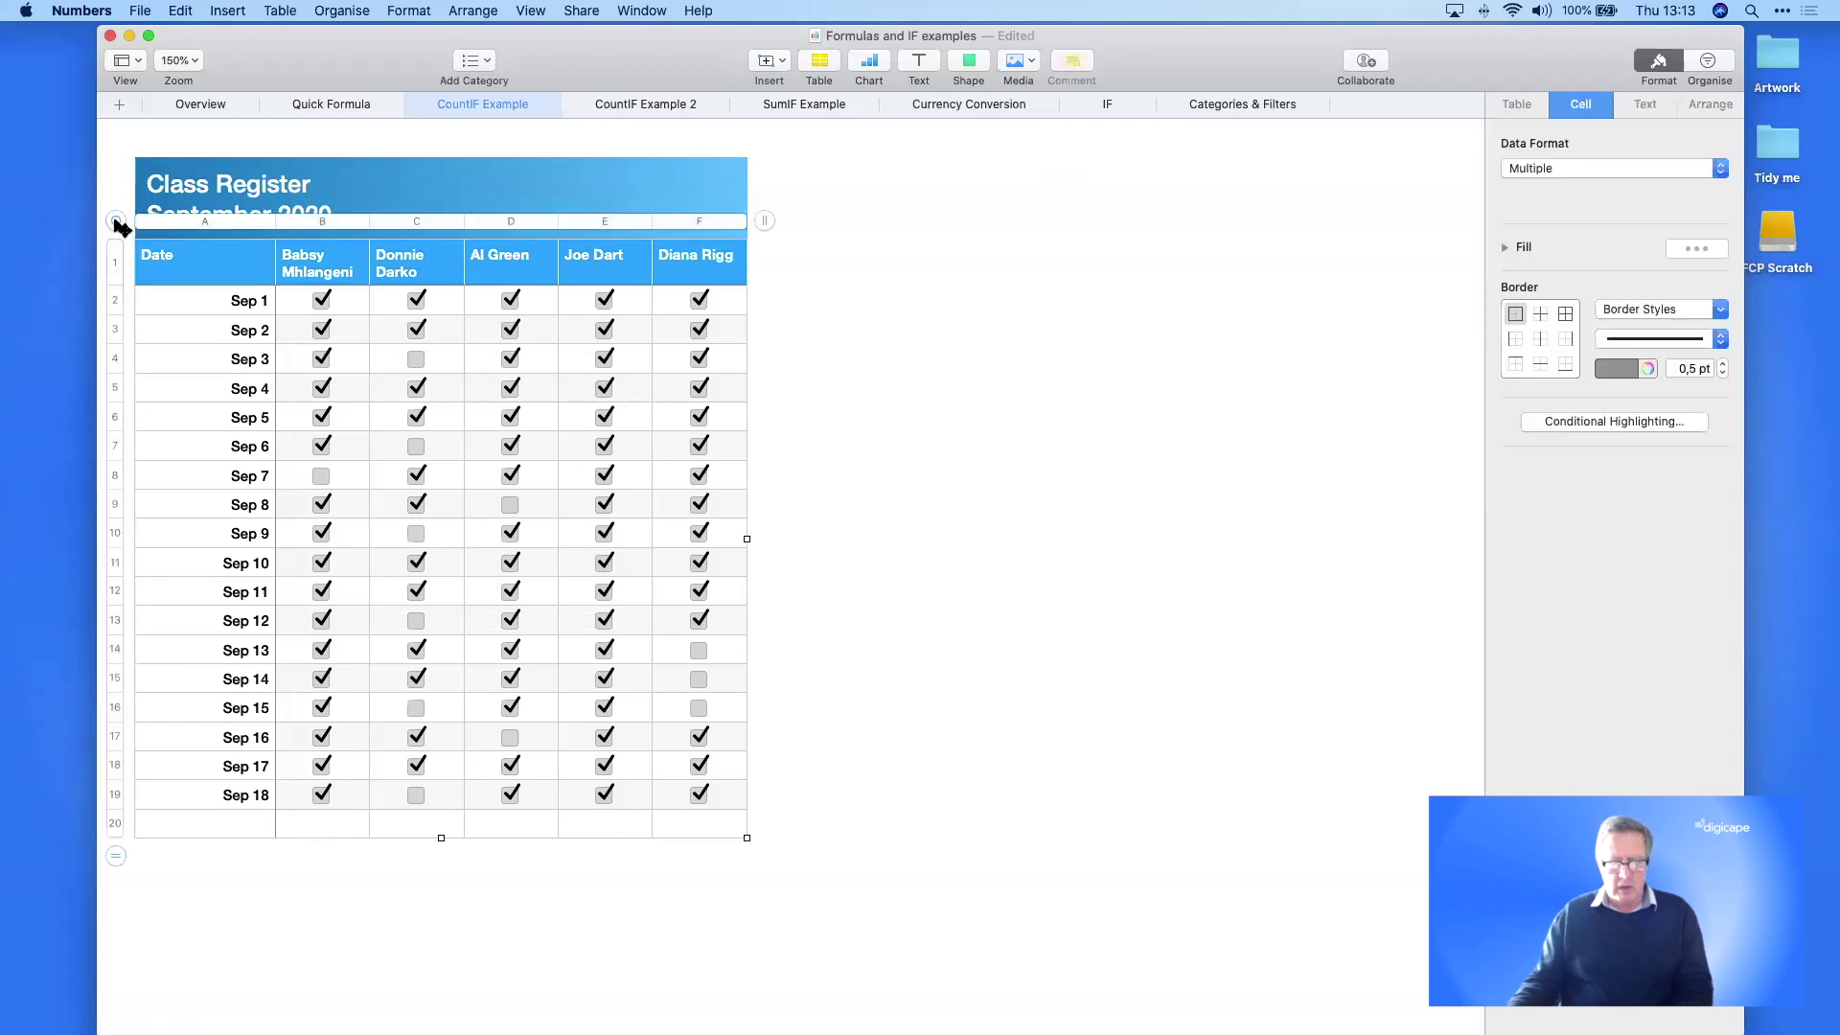
left_click(942, 259)
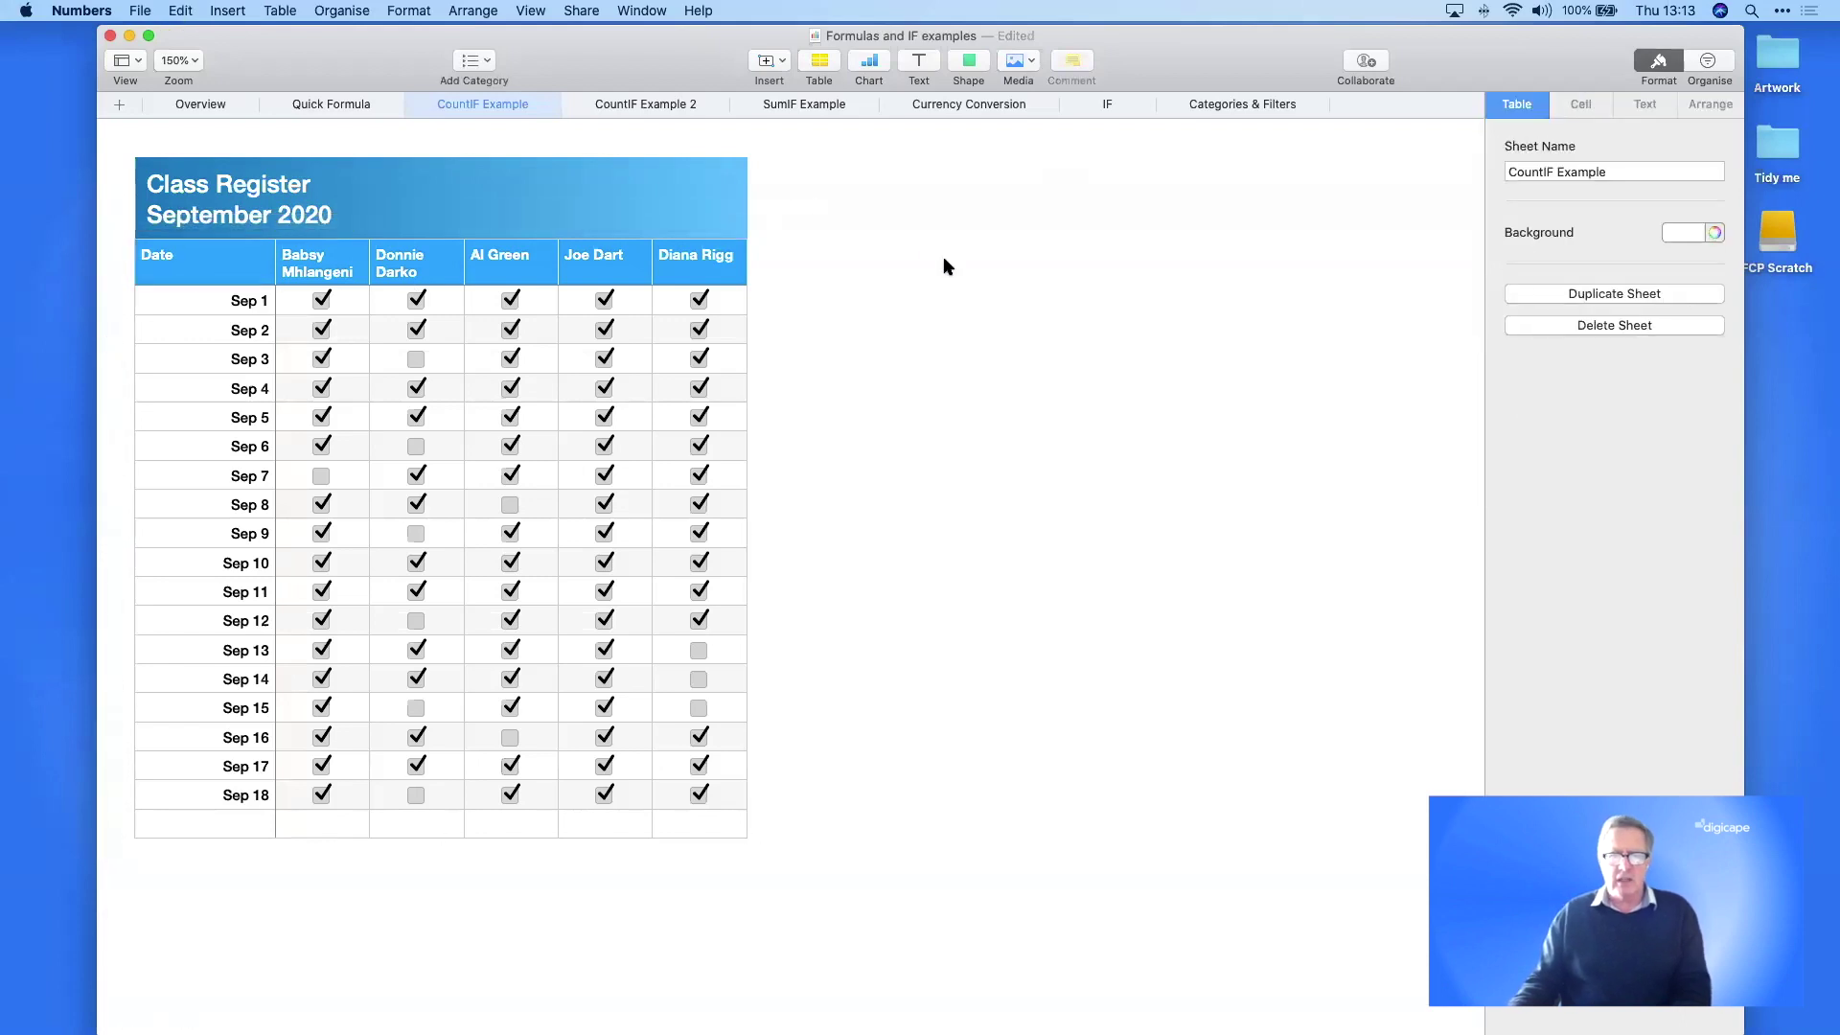
key("super+v")
left_click_drag(943, 255, 997, 305)
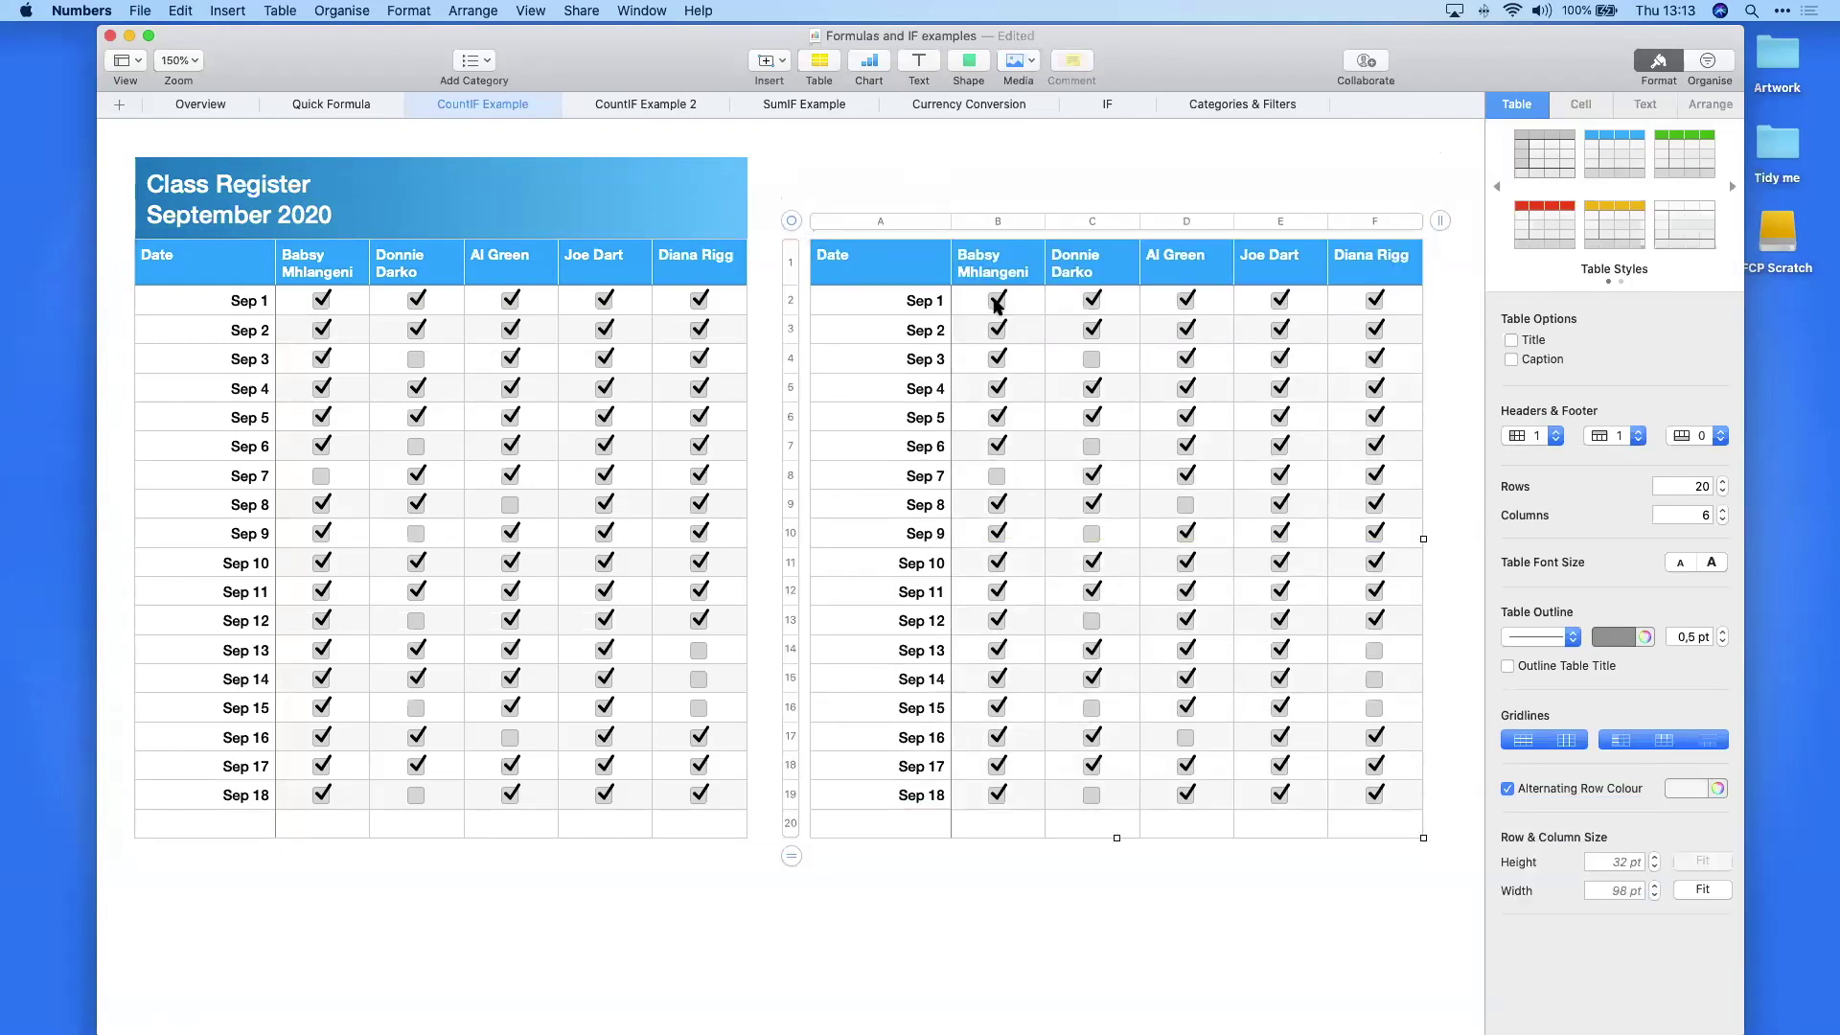
- Format the attendance cells B2:F19 of the copied register as Text, and move the copy farther from the original
left_click(965, 308)
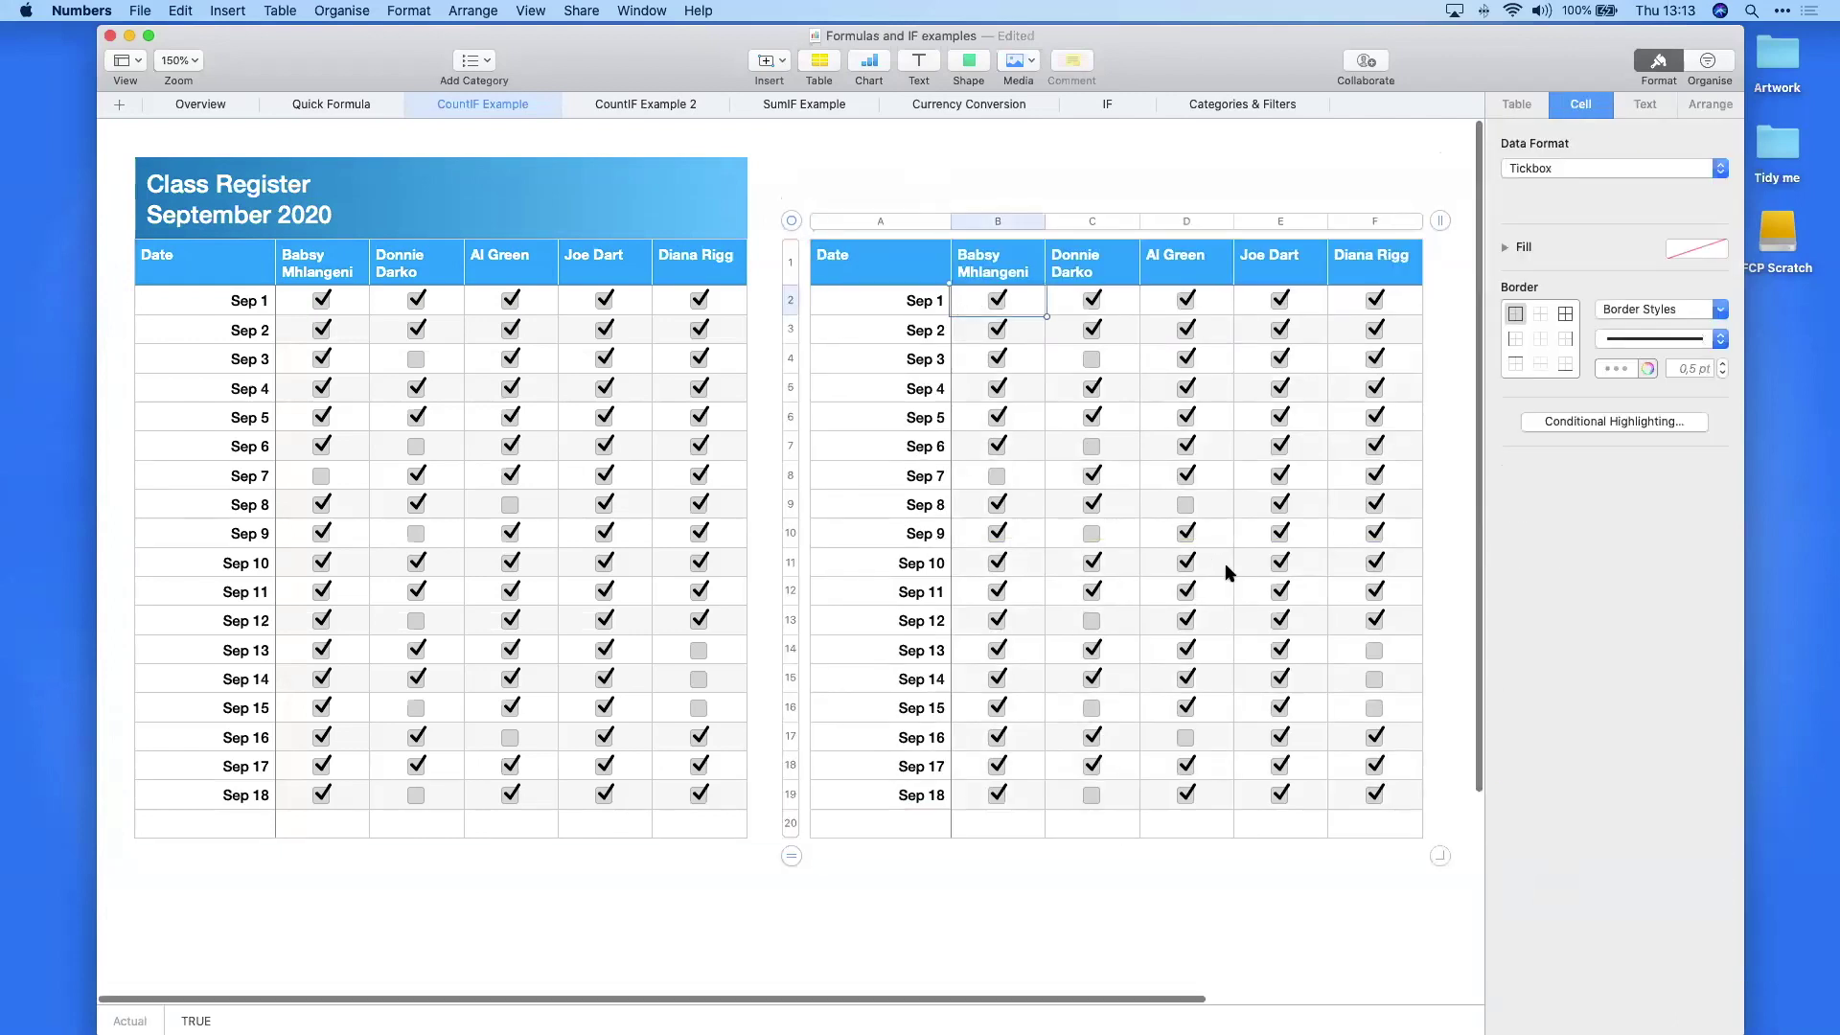
left_click(1391, 795, "shift")
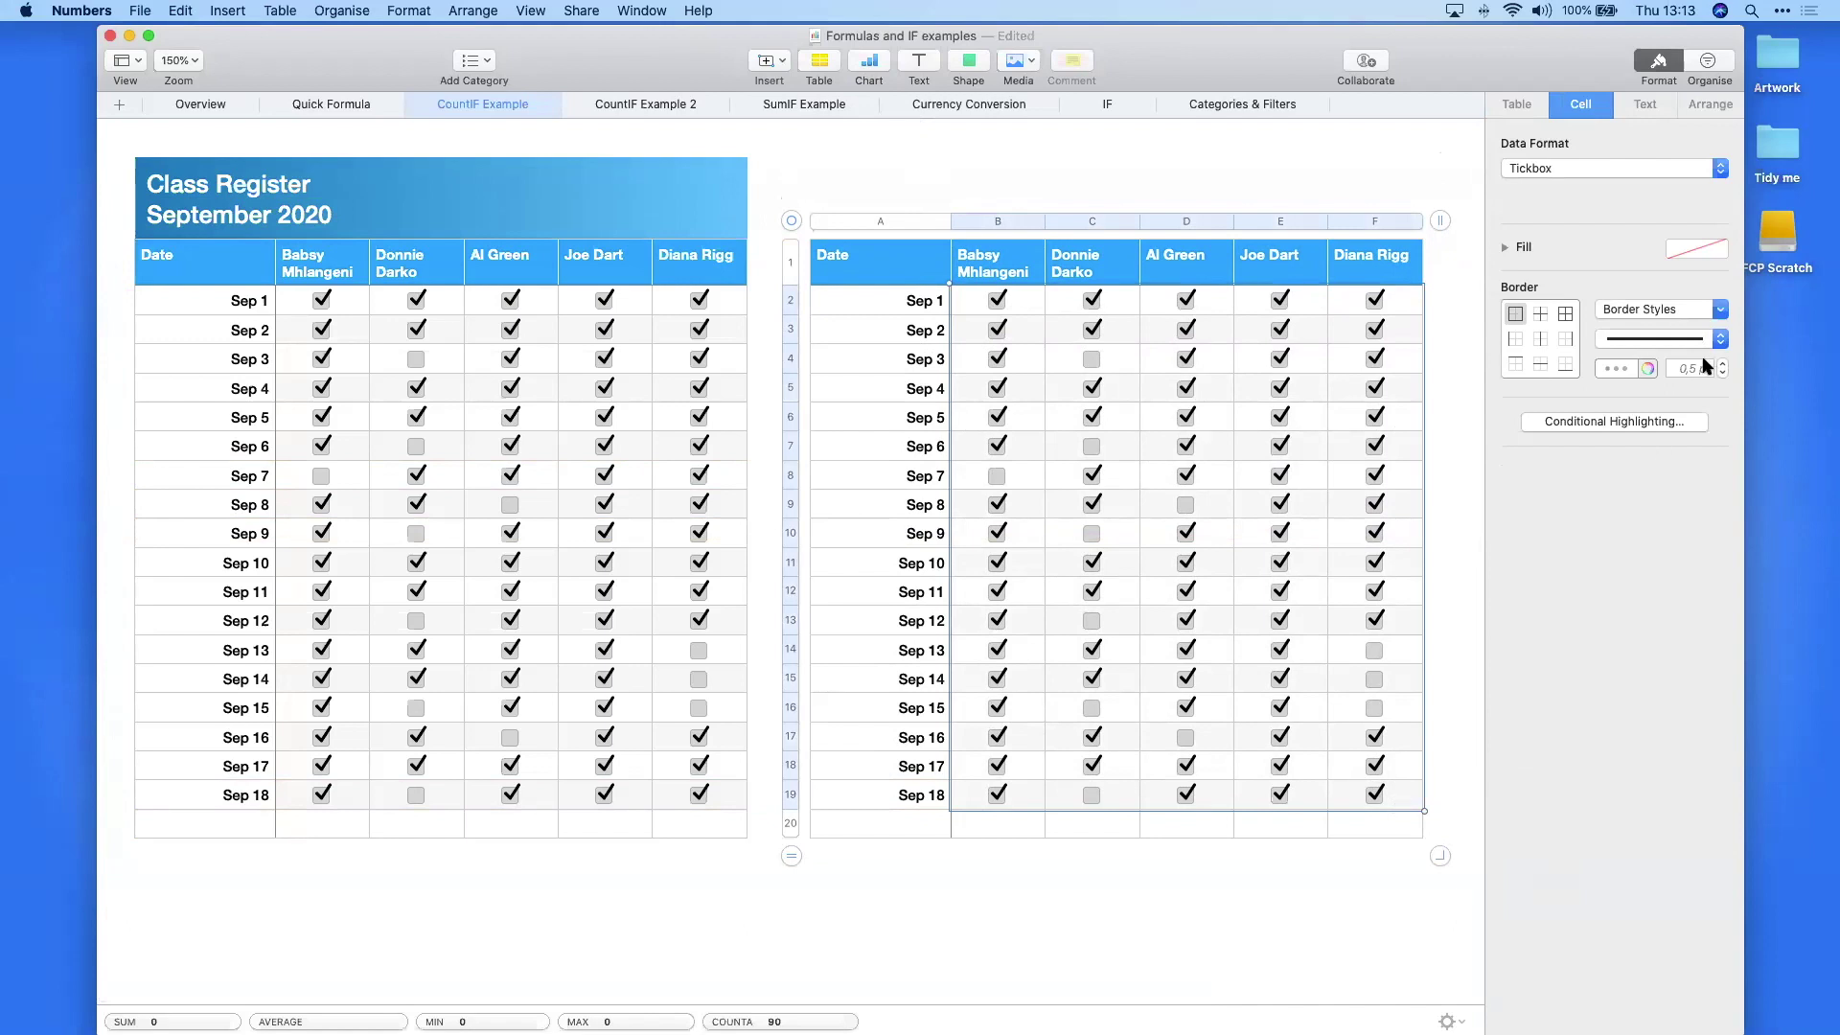
left_click(1558, 169)
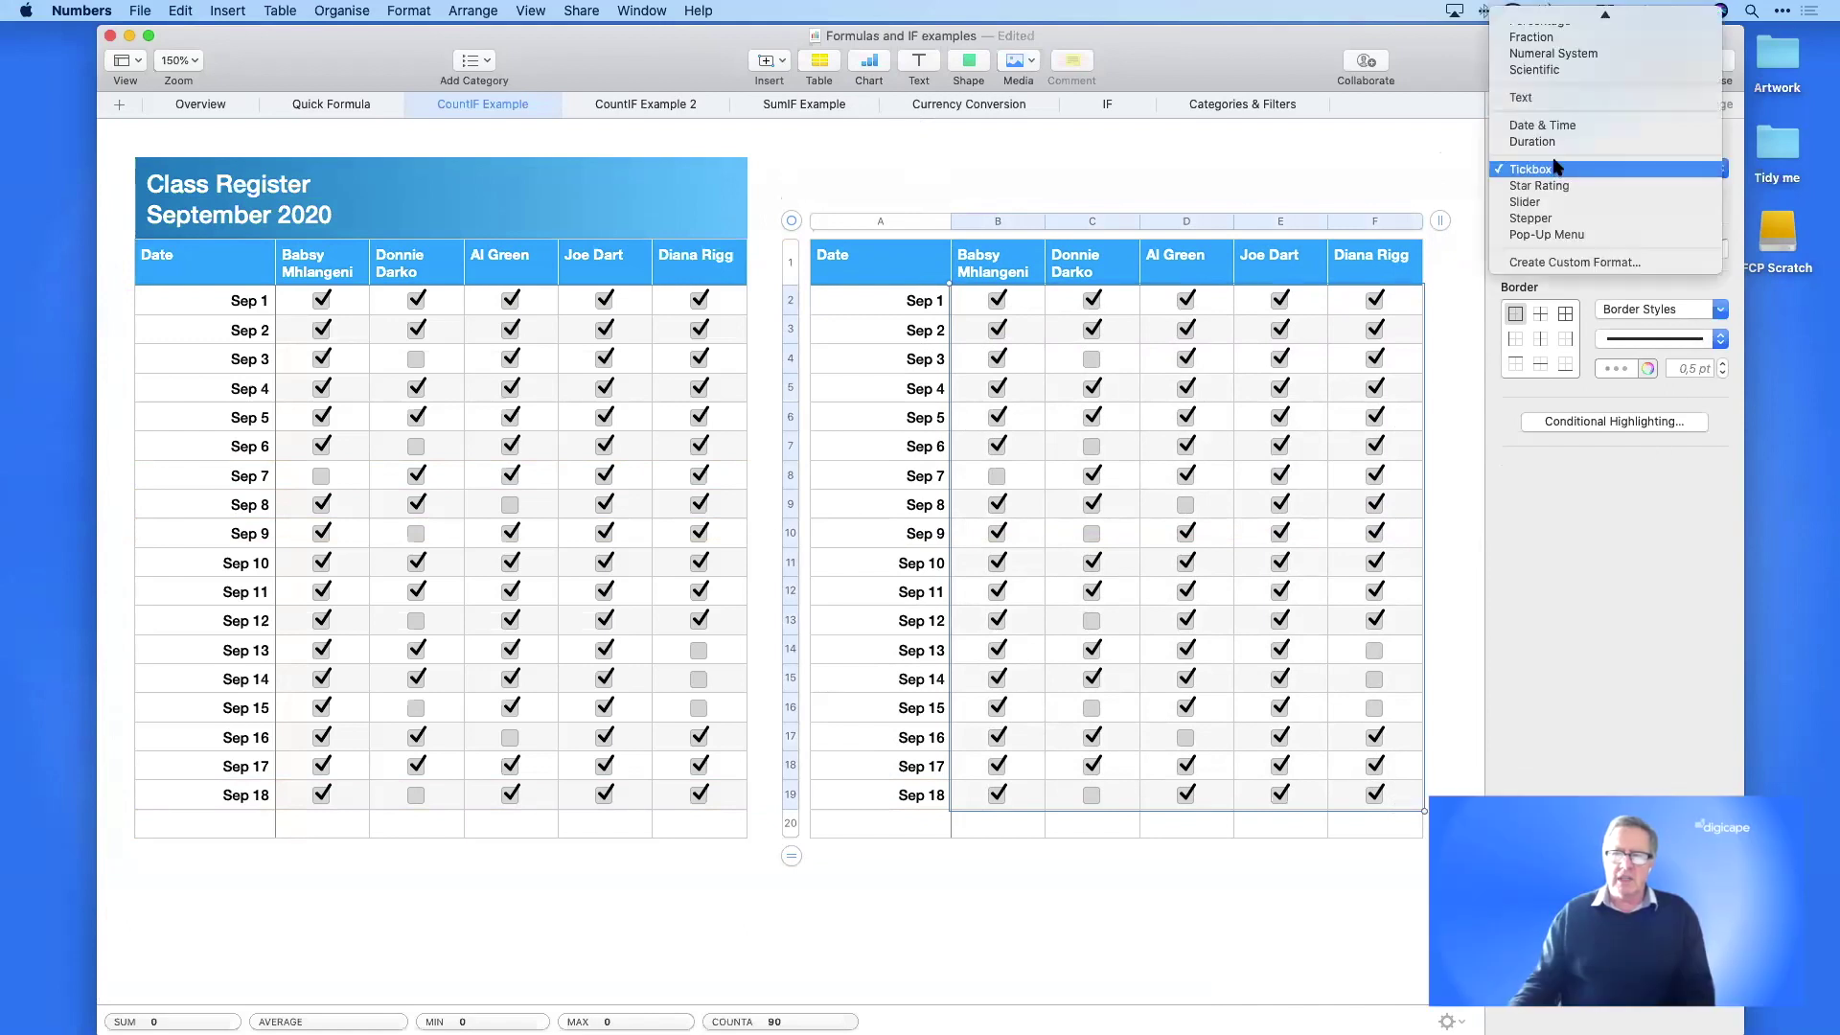
left_click(1533, 154)
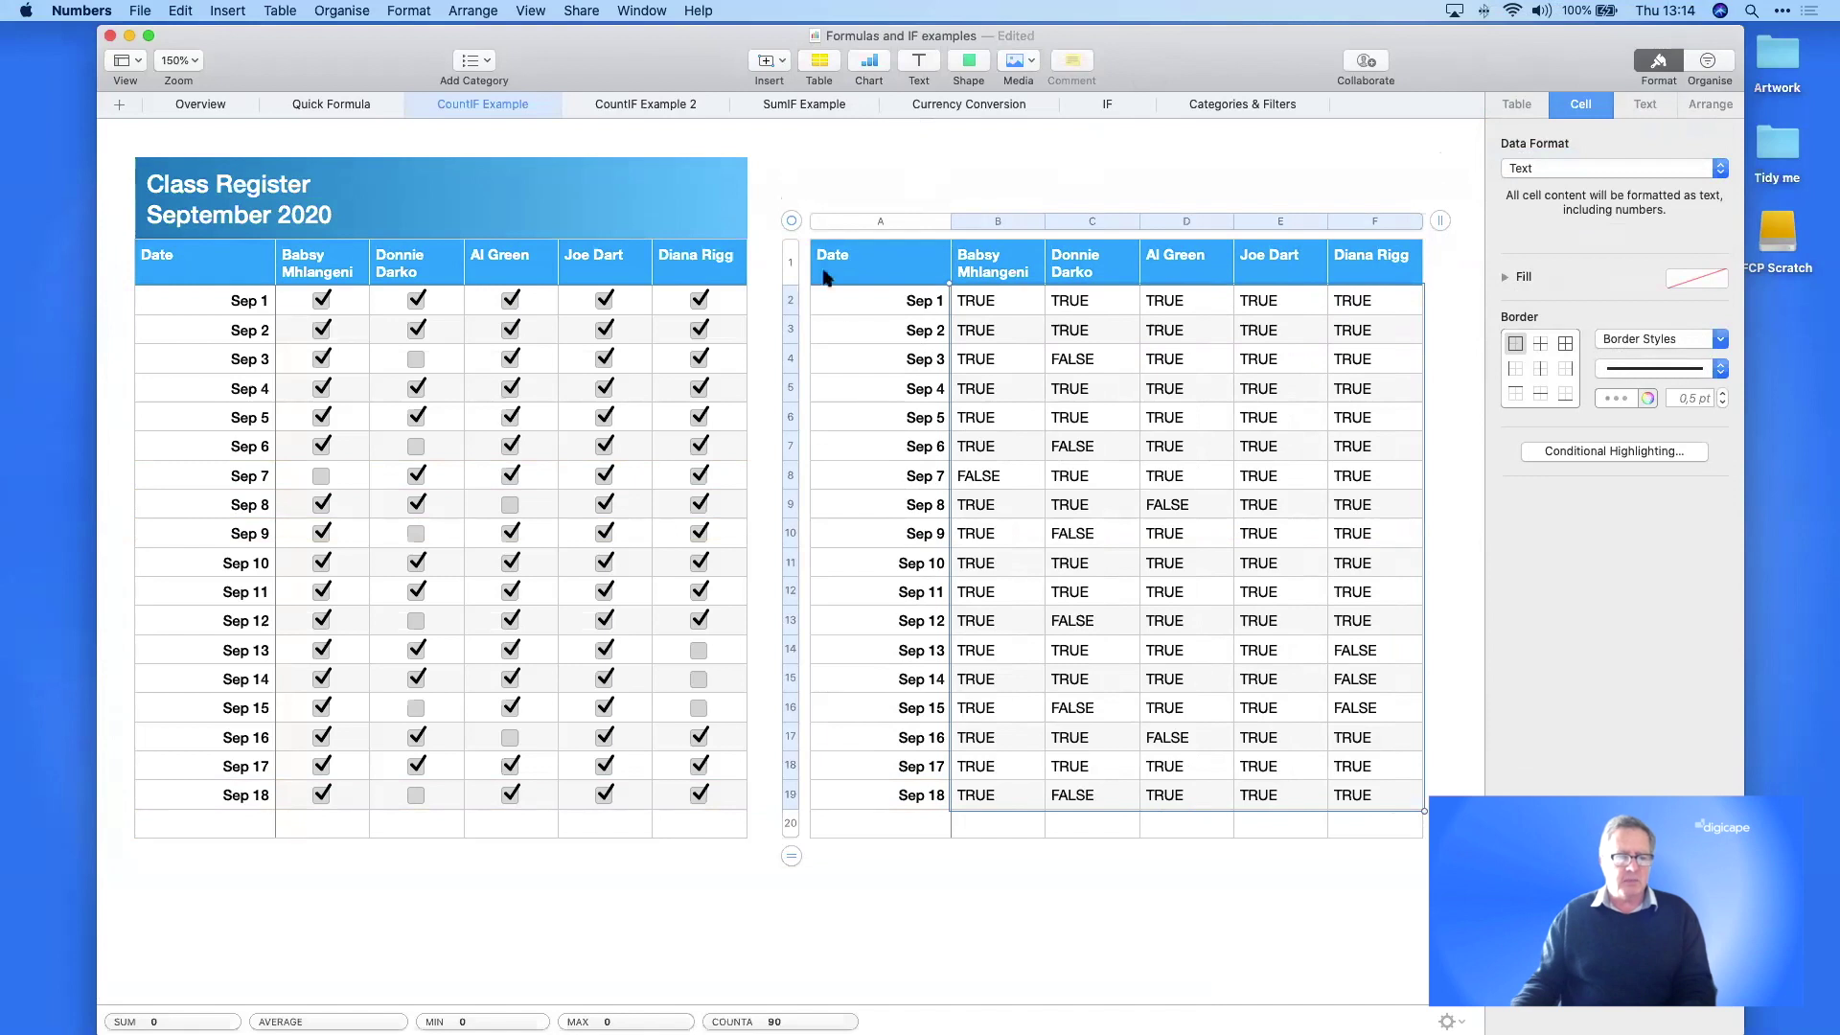
left_click_drag(906, 228, 1060, 792)
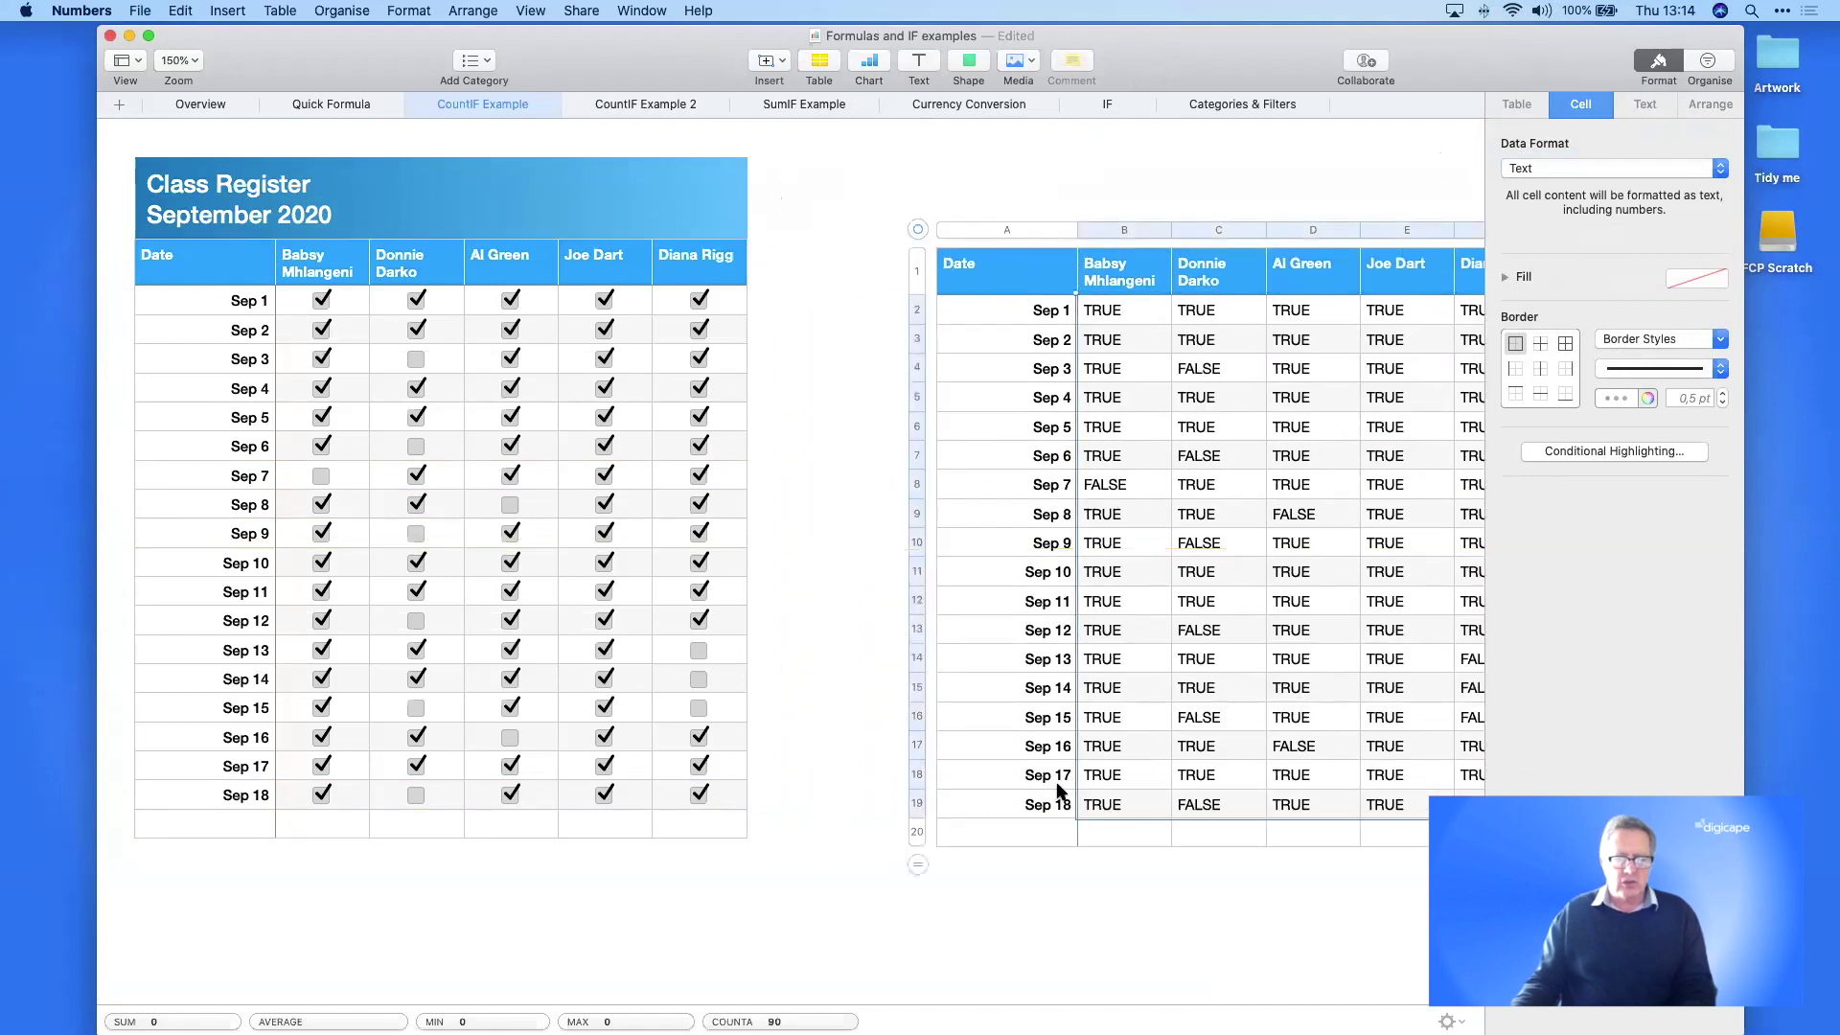
left_click(826, 908)
- Start a formula in cell B20 of the original register and read the COUNTIF function's description and examples
left_click(337, 822)
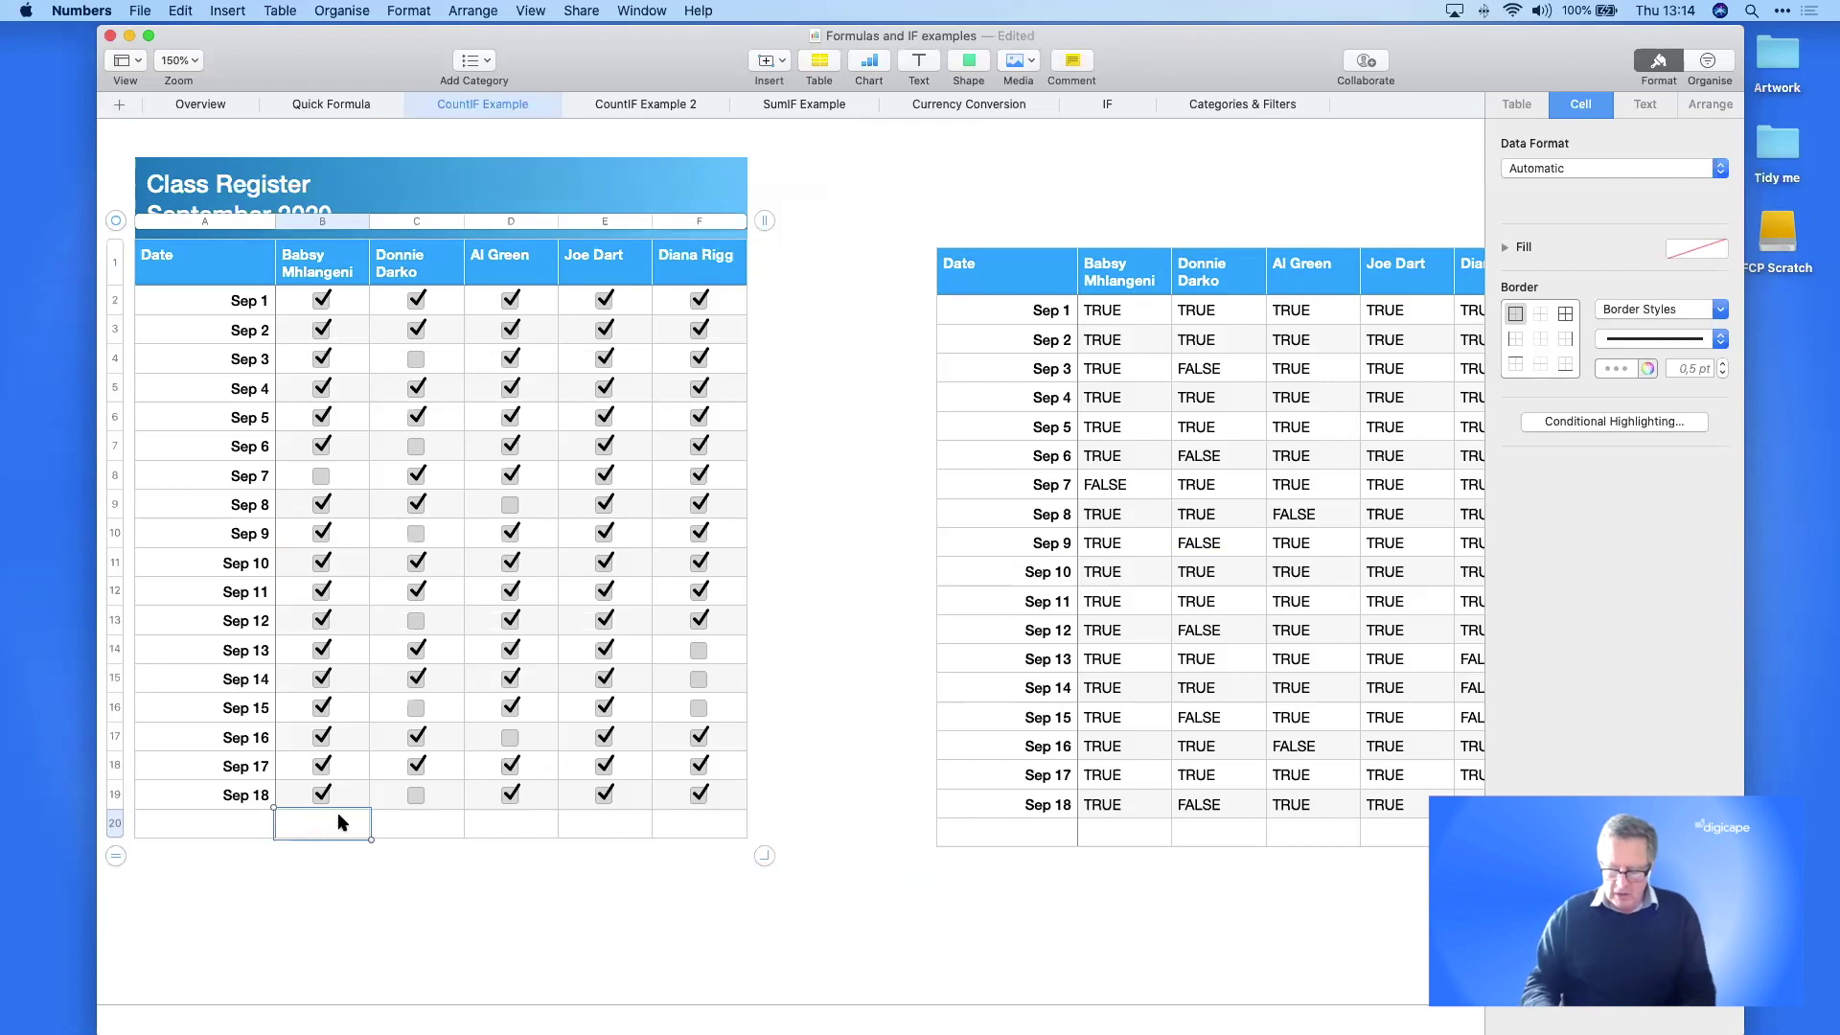
type("=")
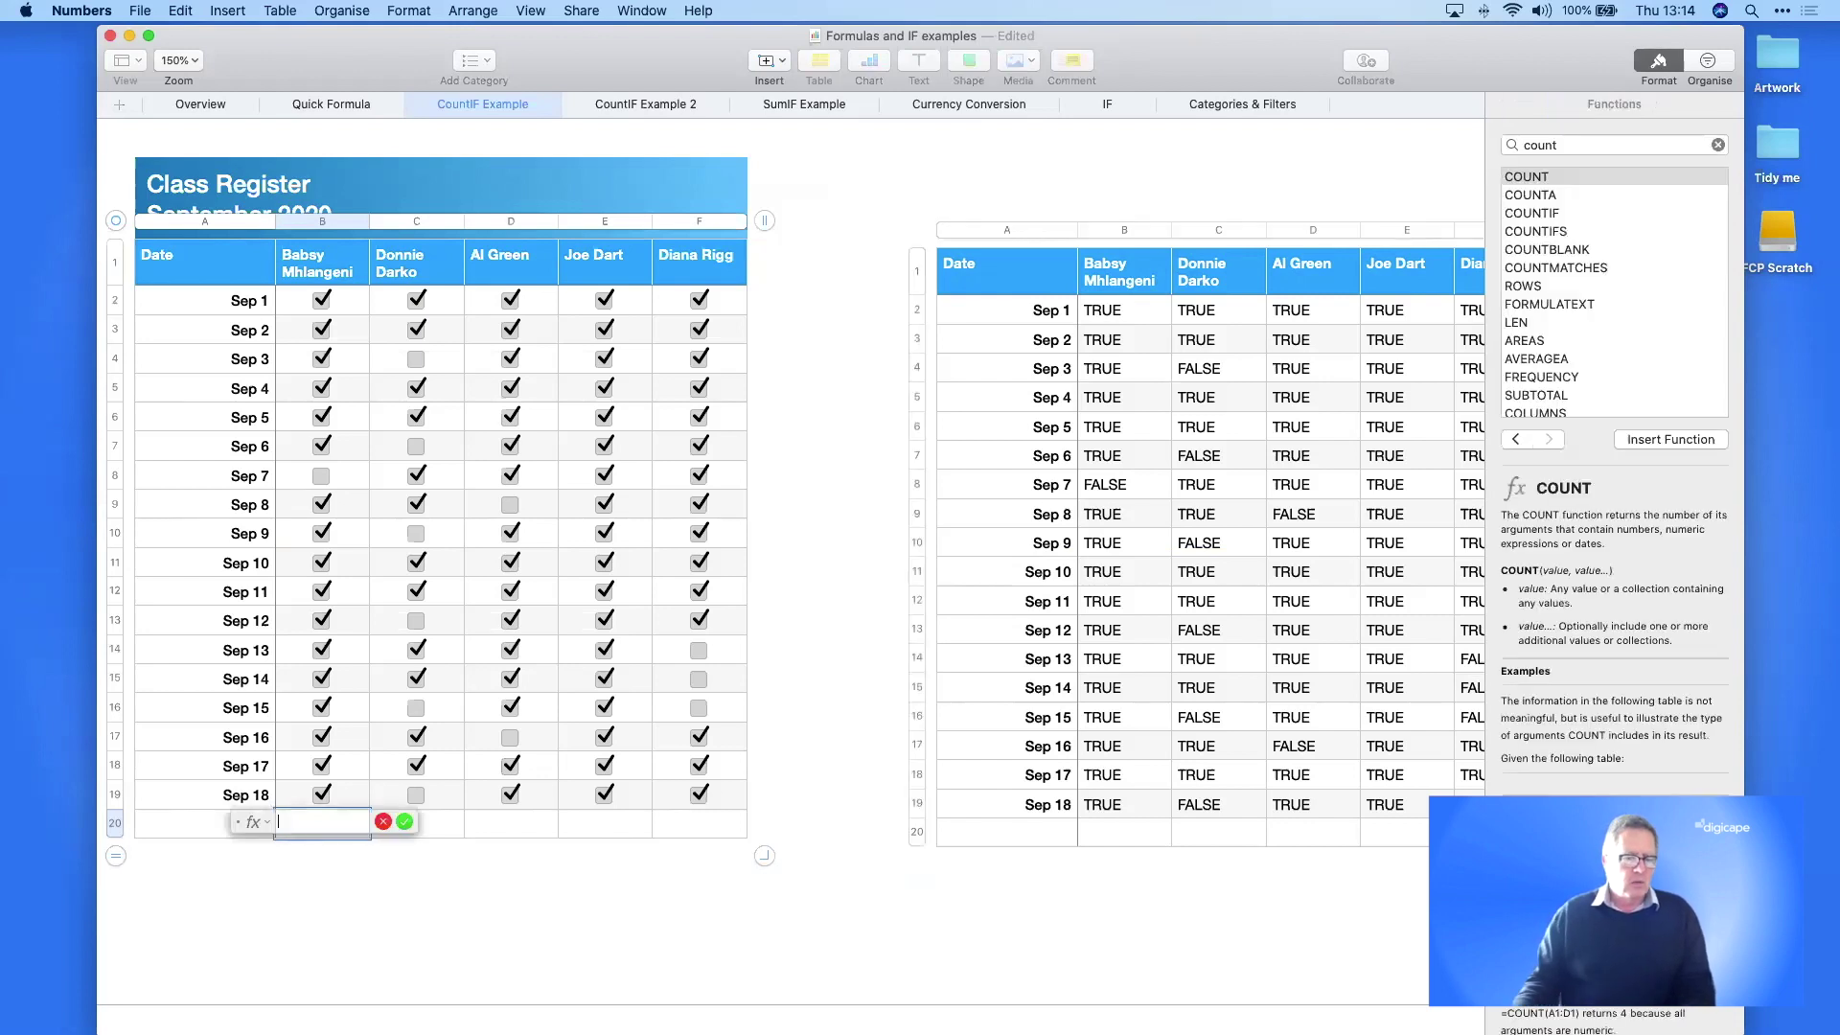
left_click_drag(247, 822, 256, 882)
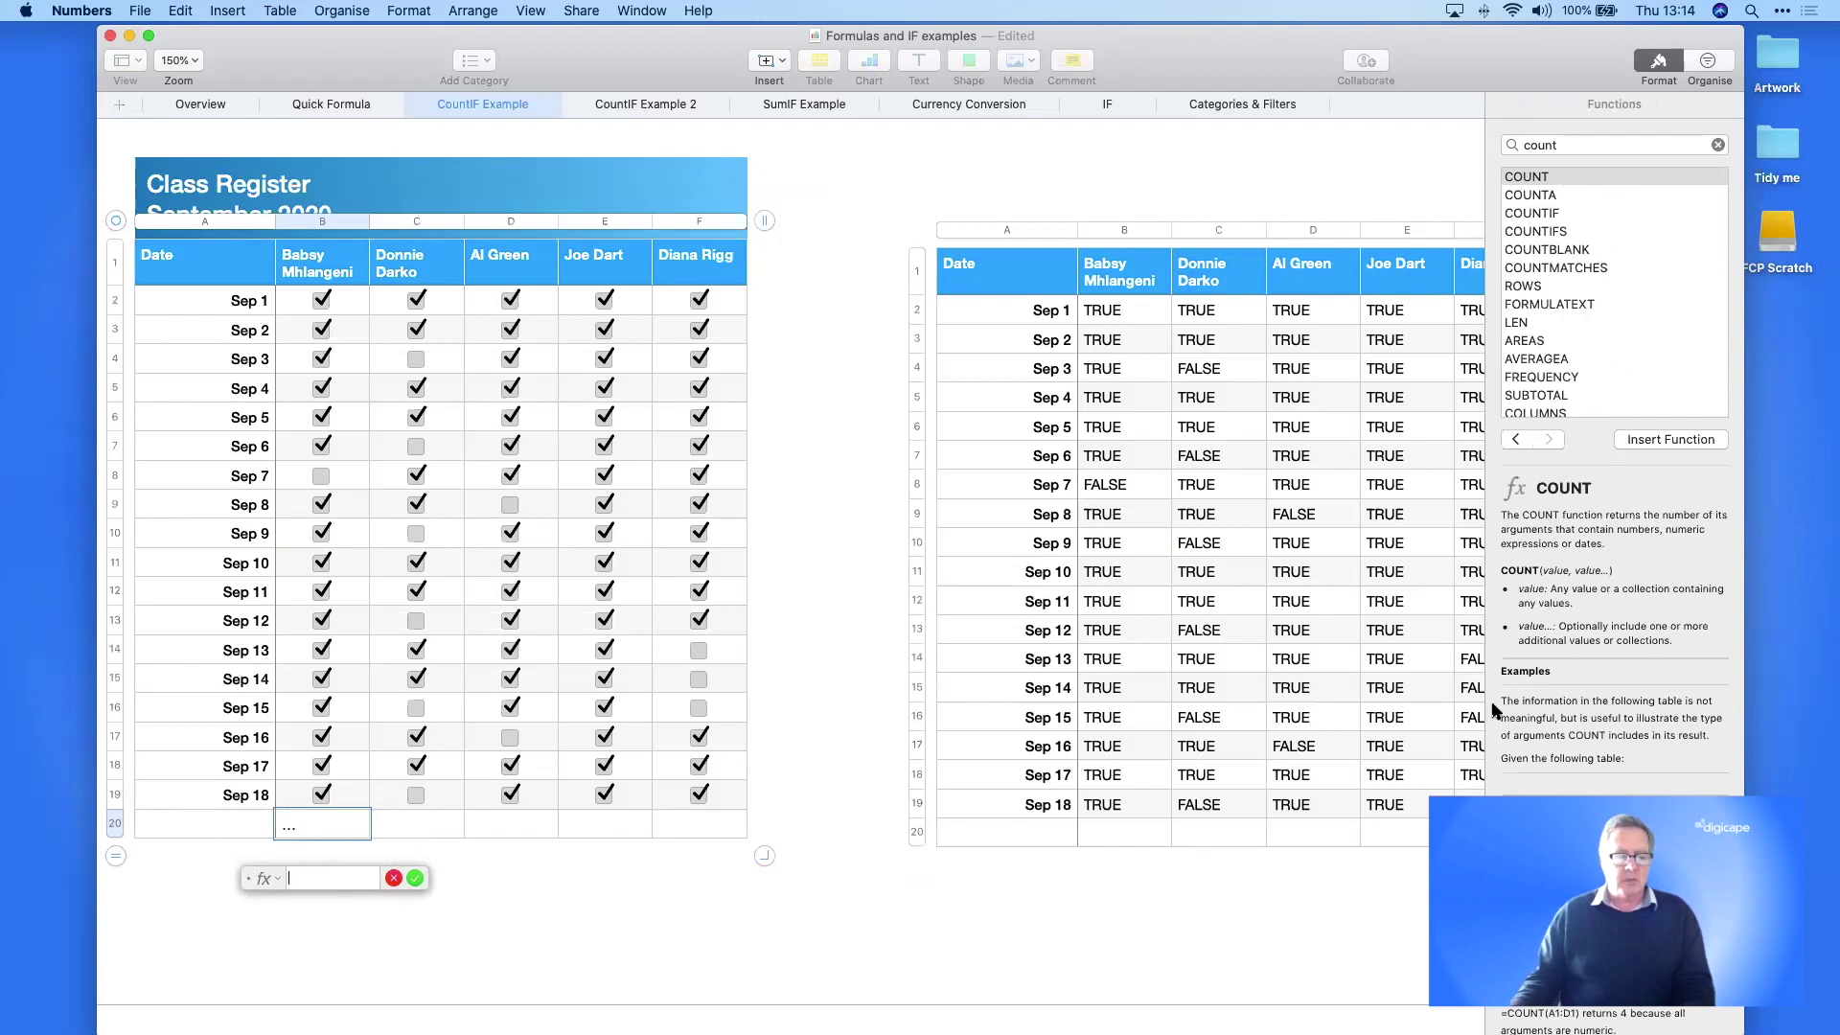
left_click(1558, 215)
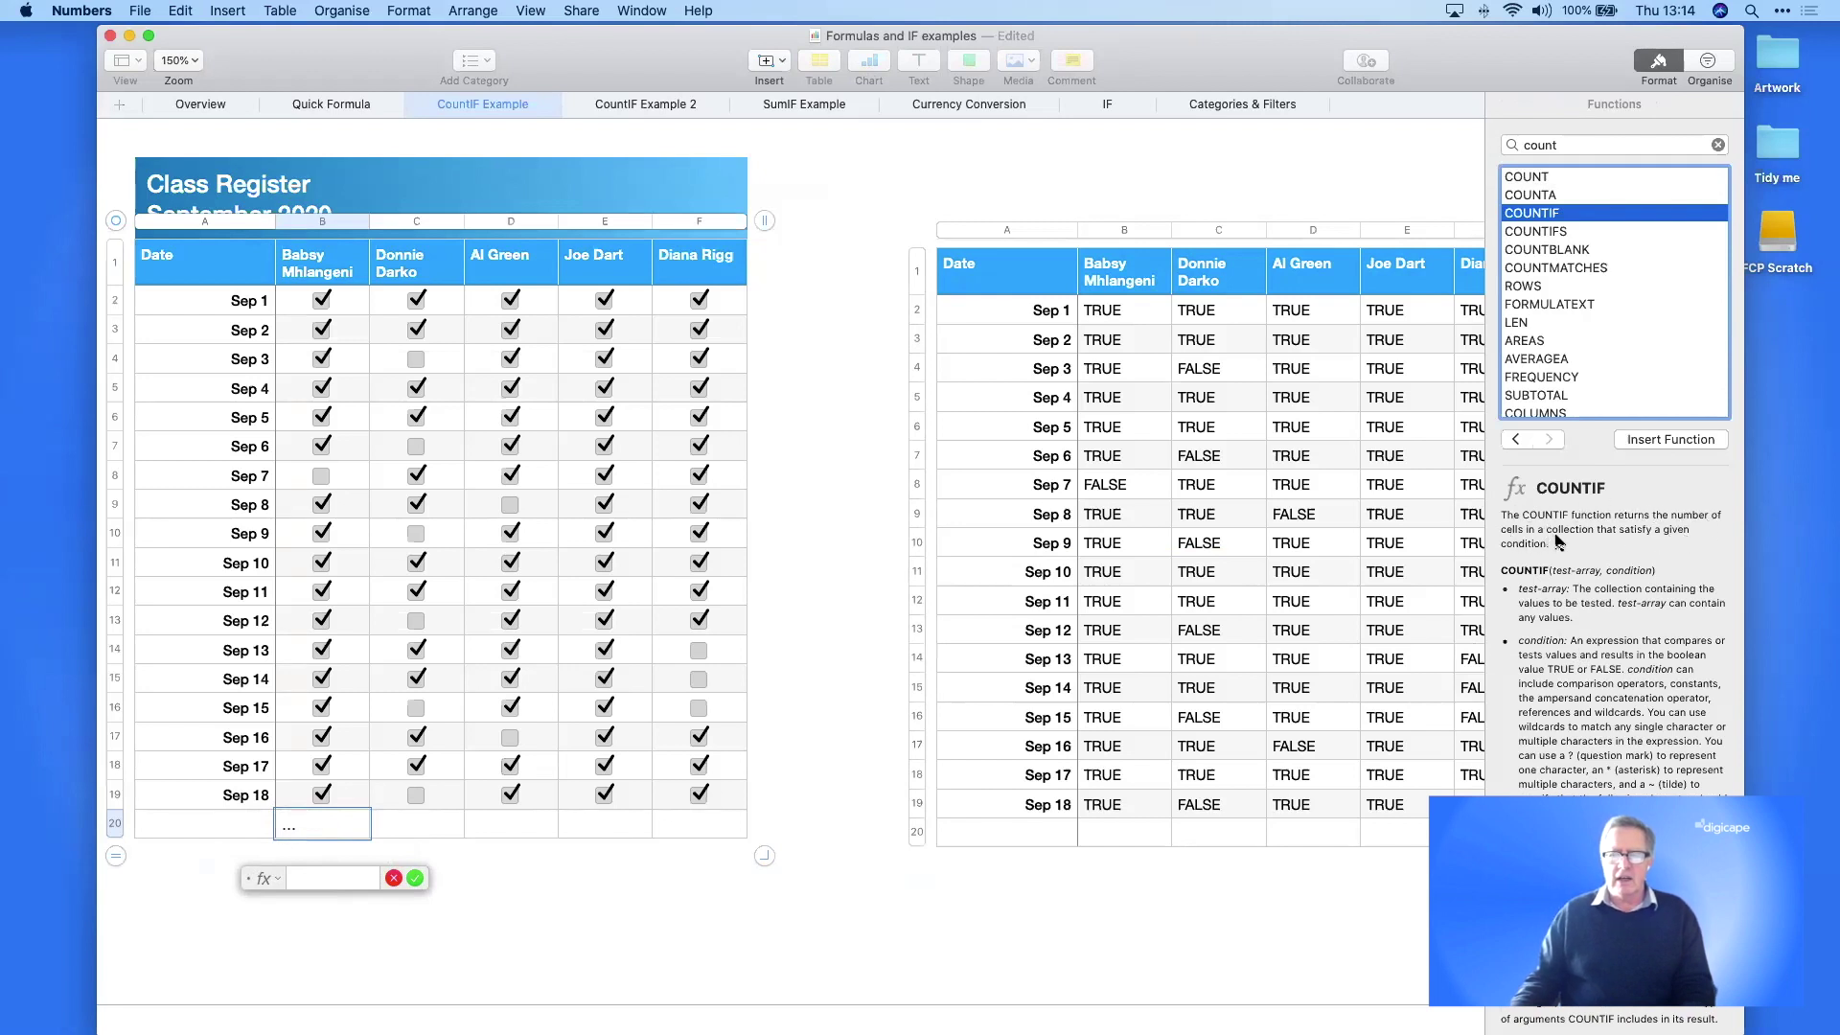
scroll(1598, 624, "down", 2)
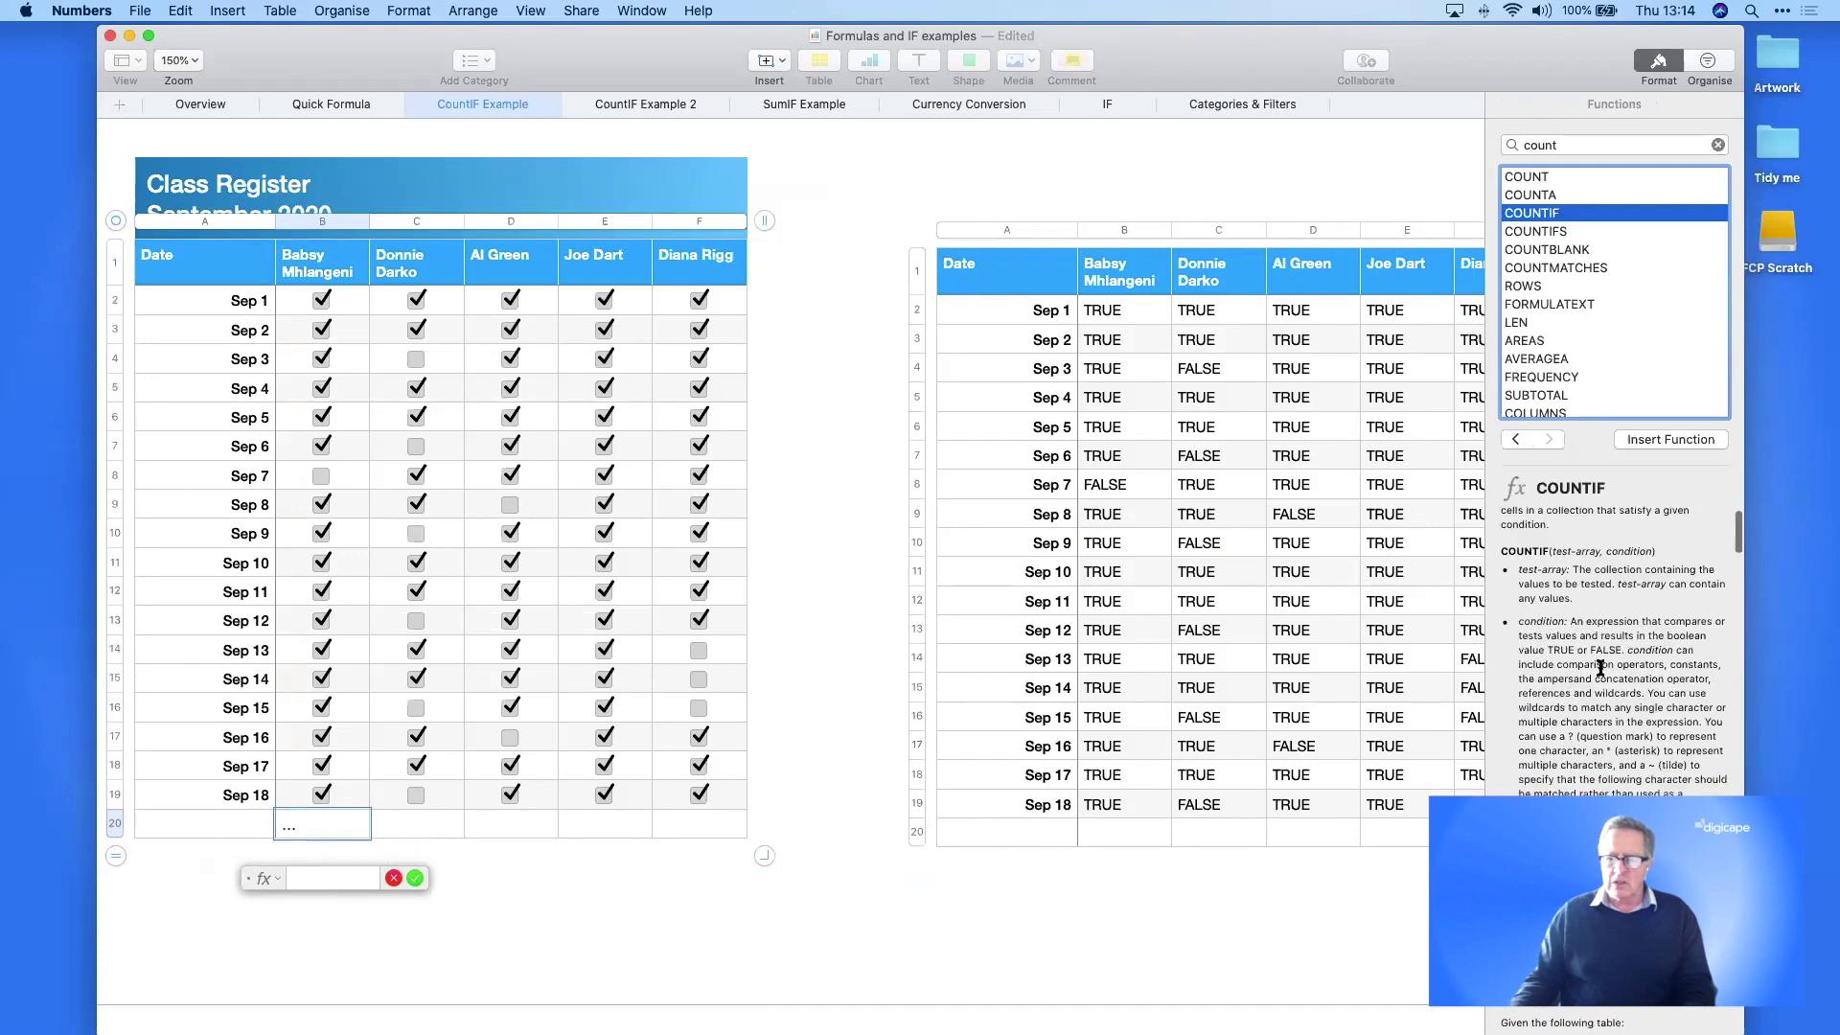
scroll(1593, 695, "down", 5)
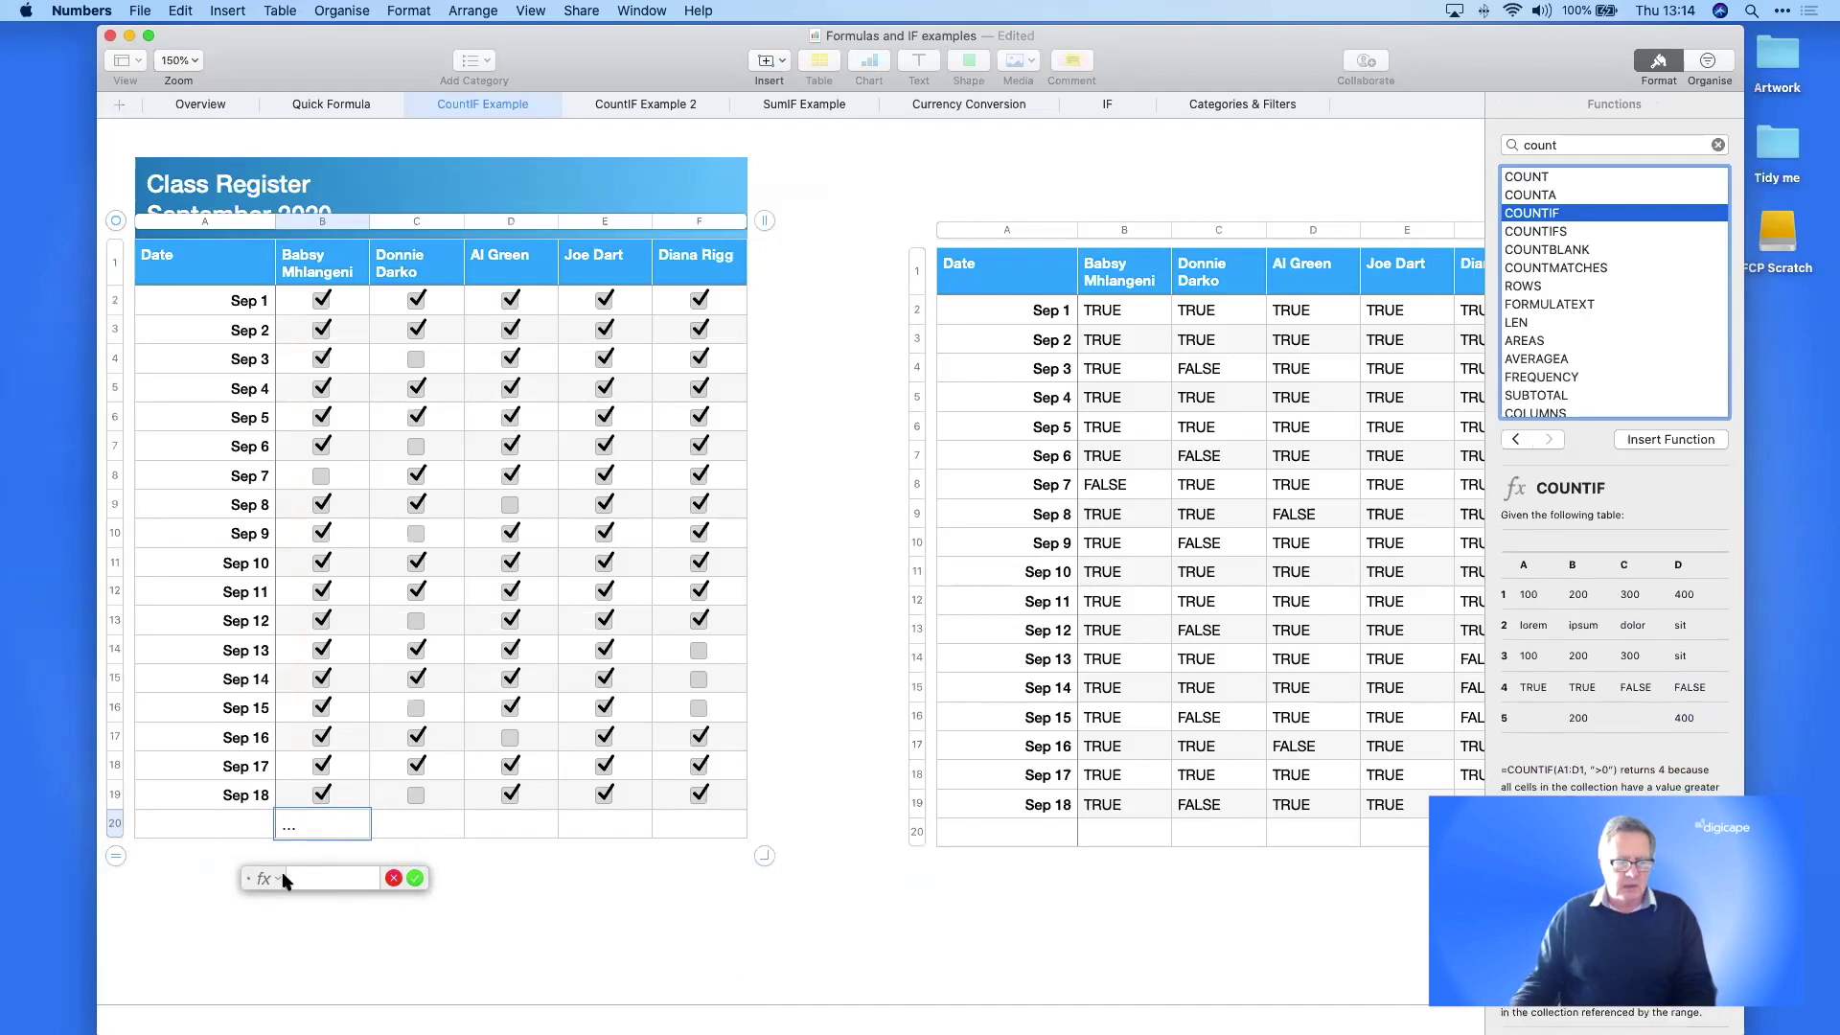
- Insert the COUNTIF function into the formula in cell B20 from the suggested functions
type("Cou")
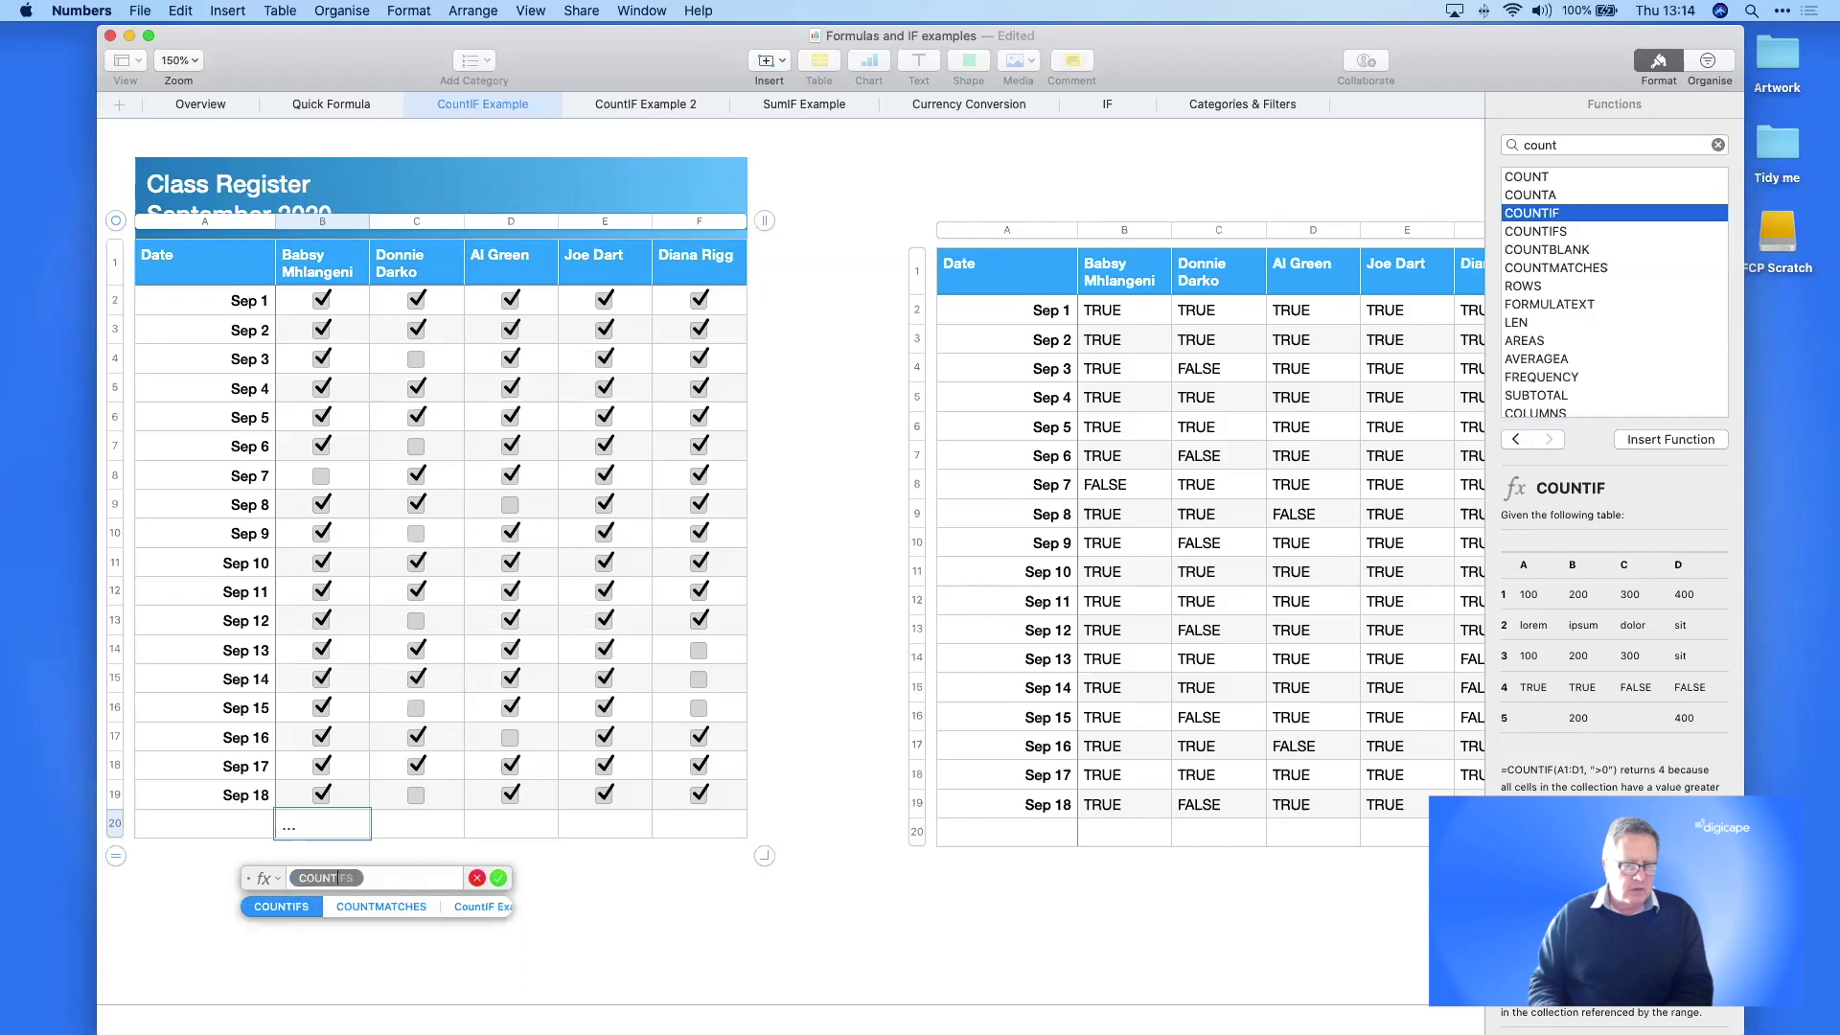
key("Up")
key("Up")
key("Up")
key("Up")
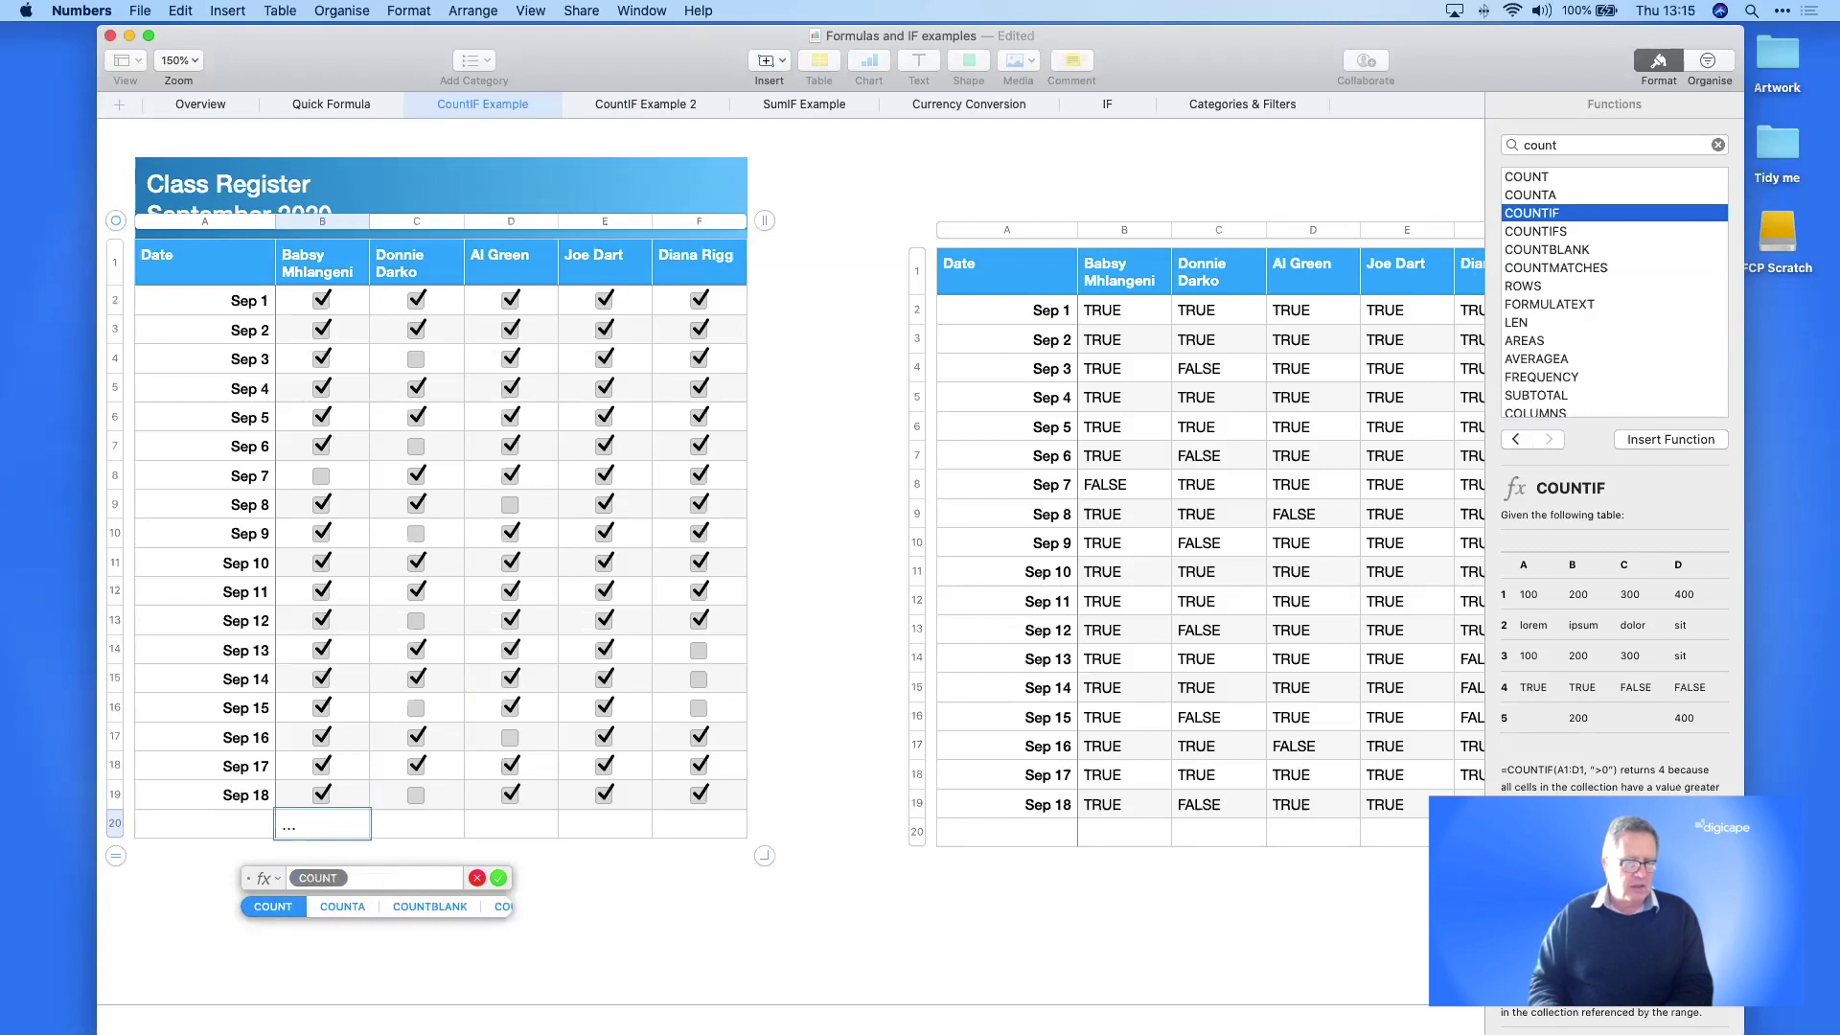
key("Down")
key("Down")
key("Down")
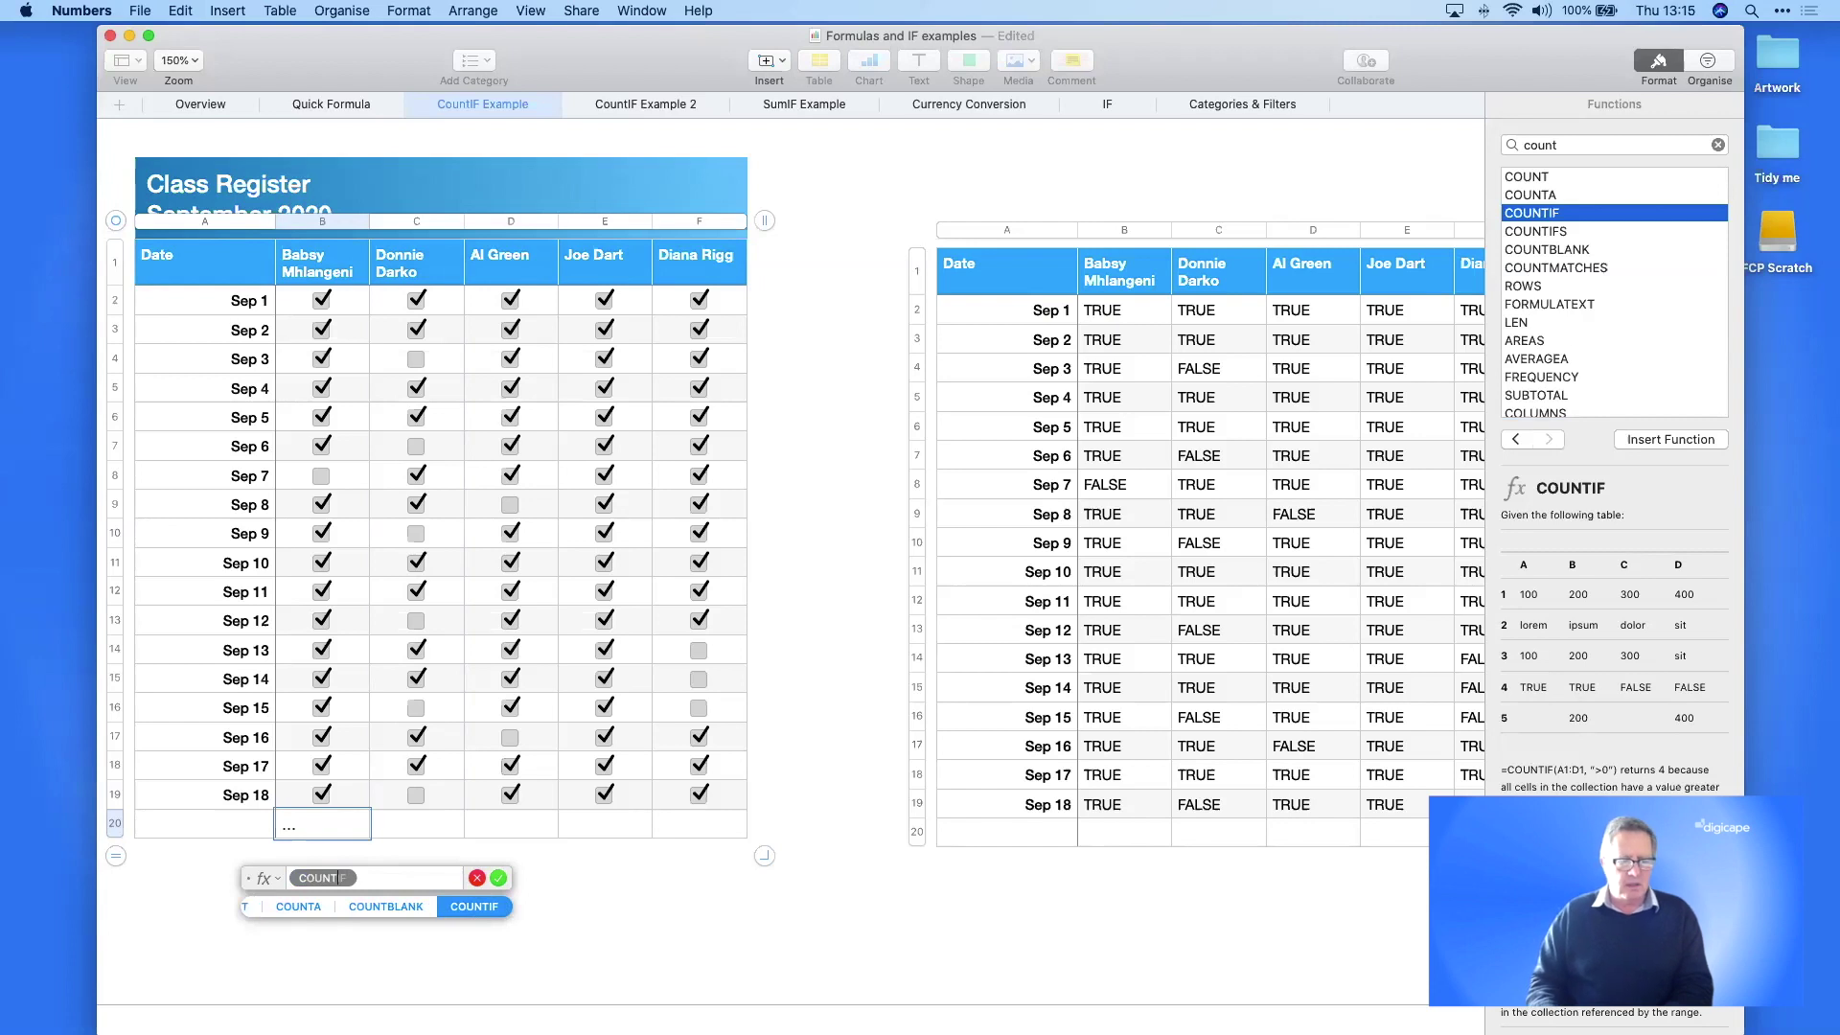
key("Return")
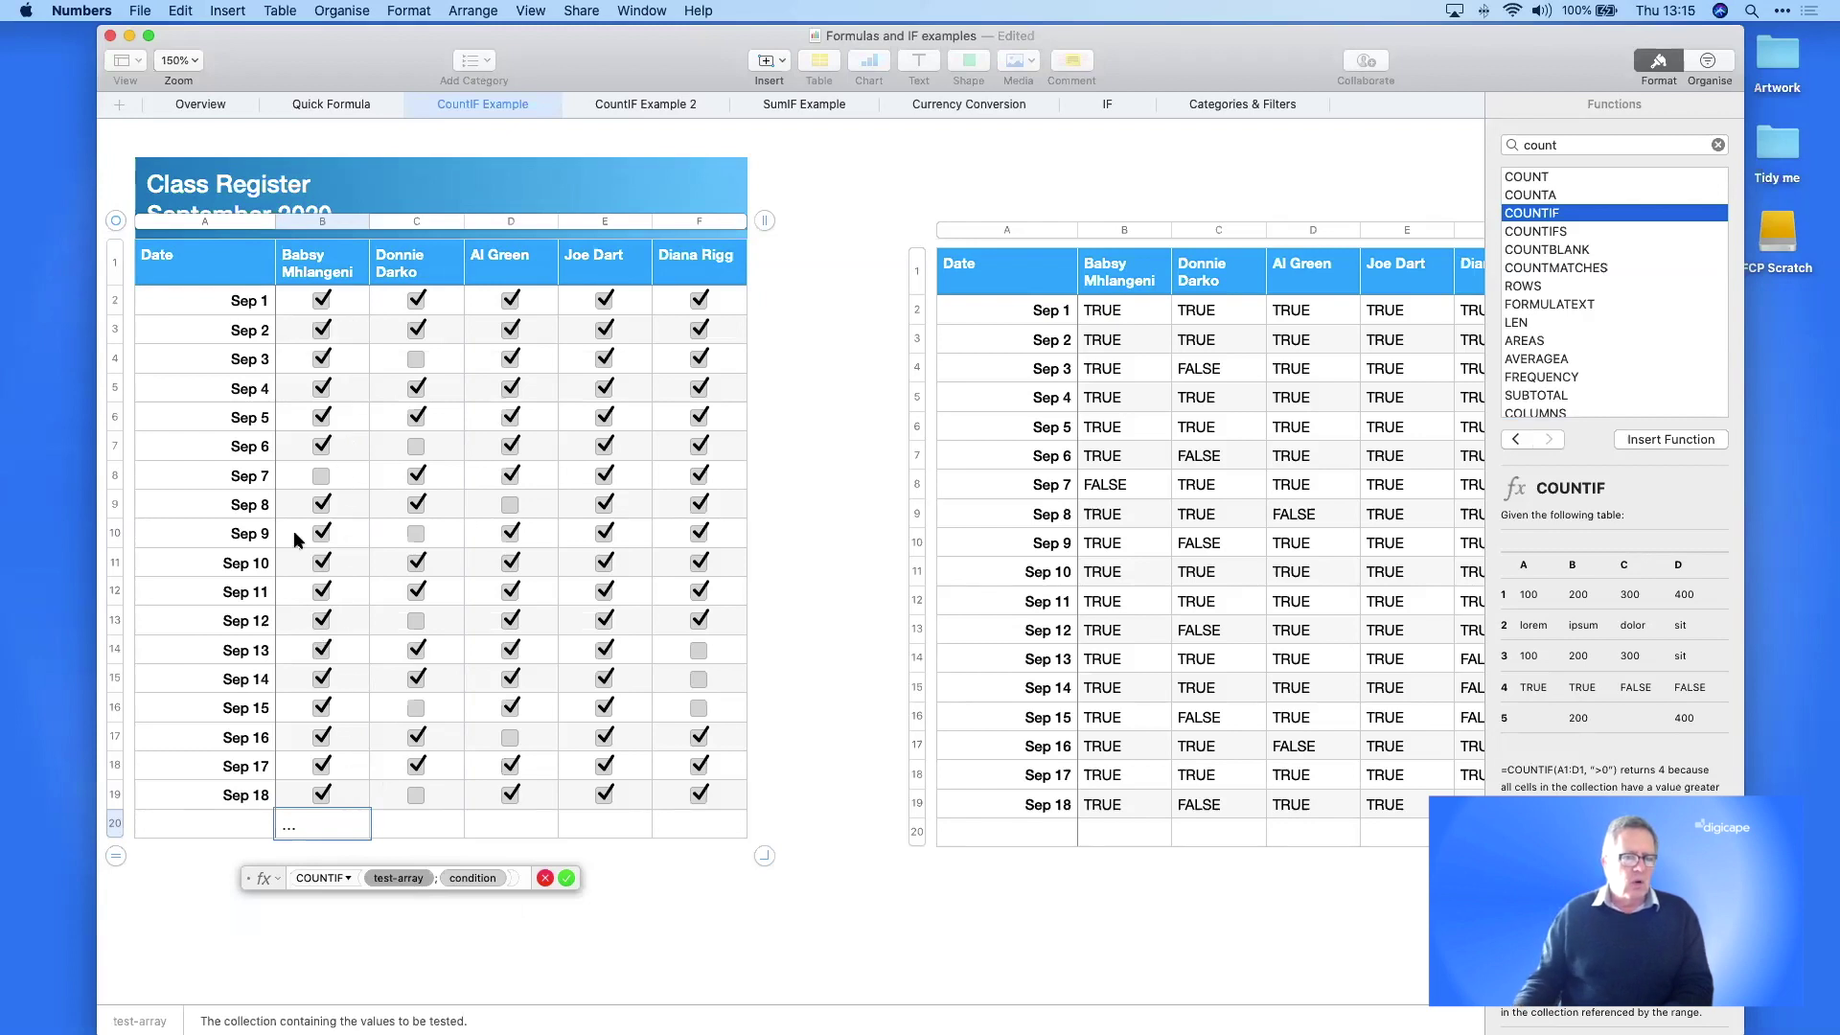
- Complete the COUNTIF formula in B20 with the test array B2:B19 and the condition "True"
left_click(345, 224)
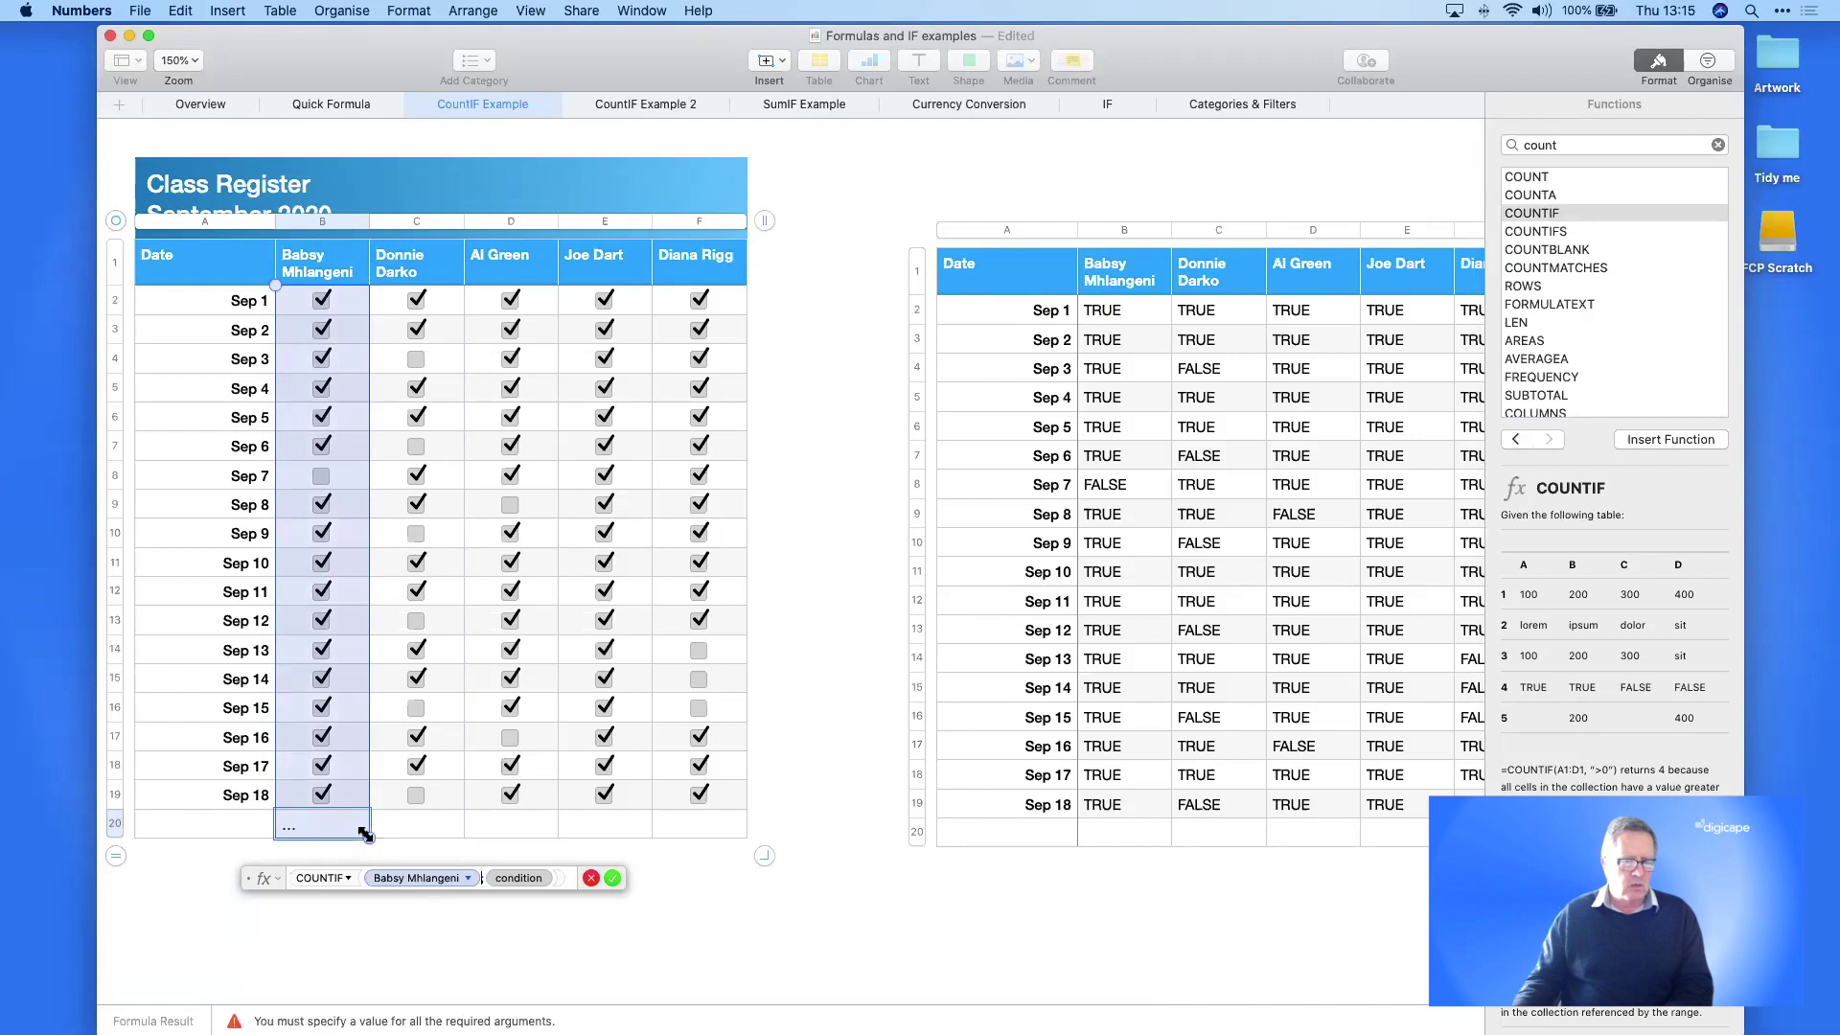
left_click_drag(368, 836, 369, 801)
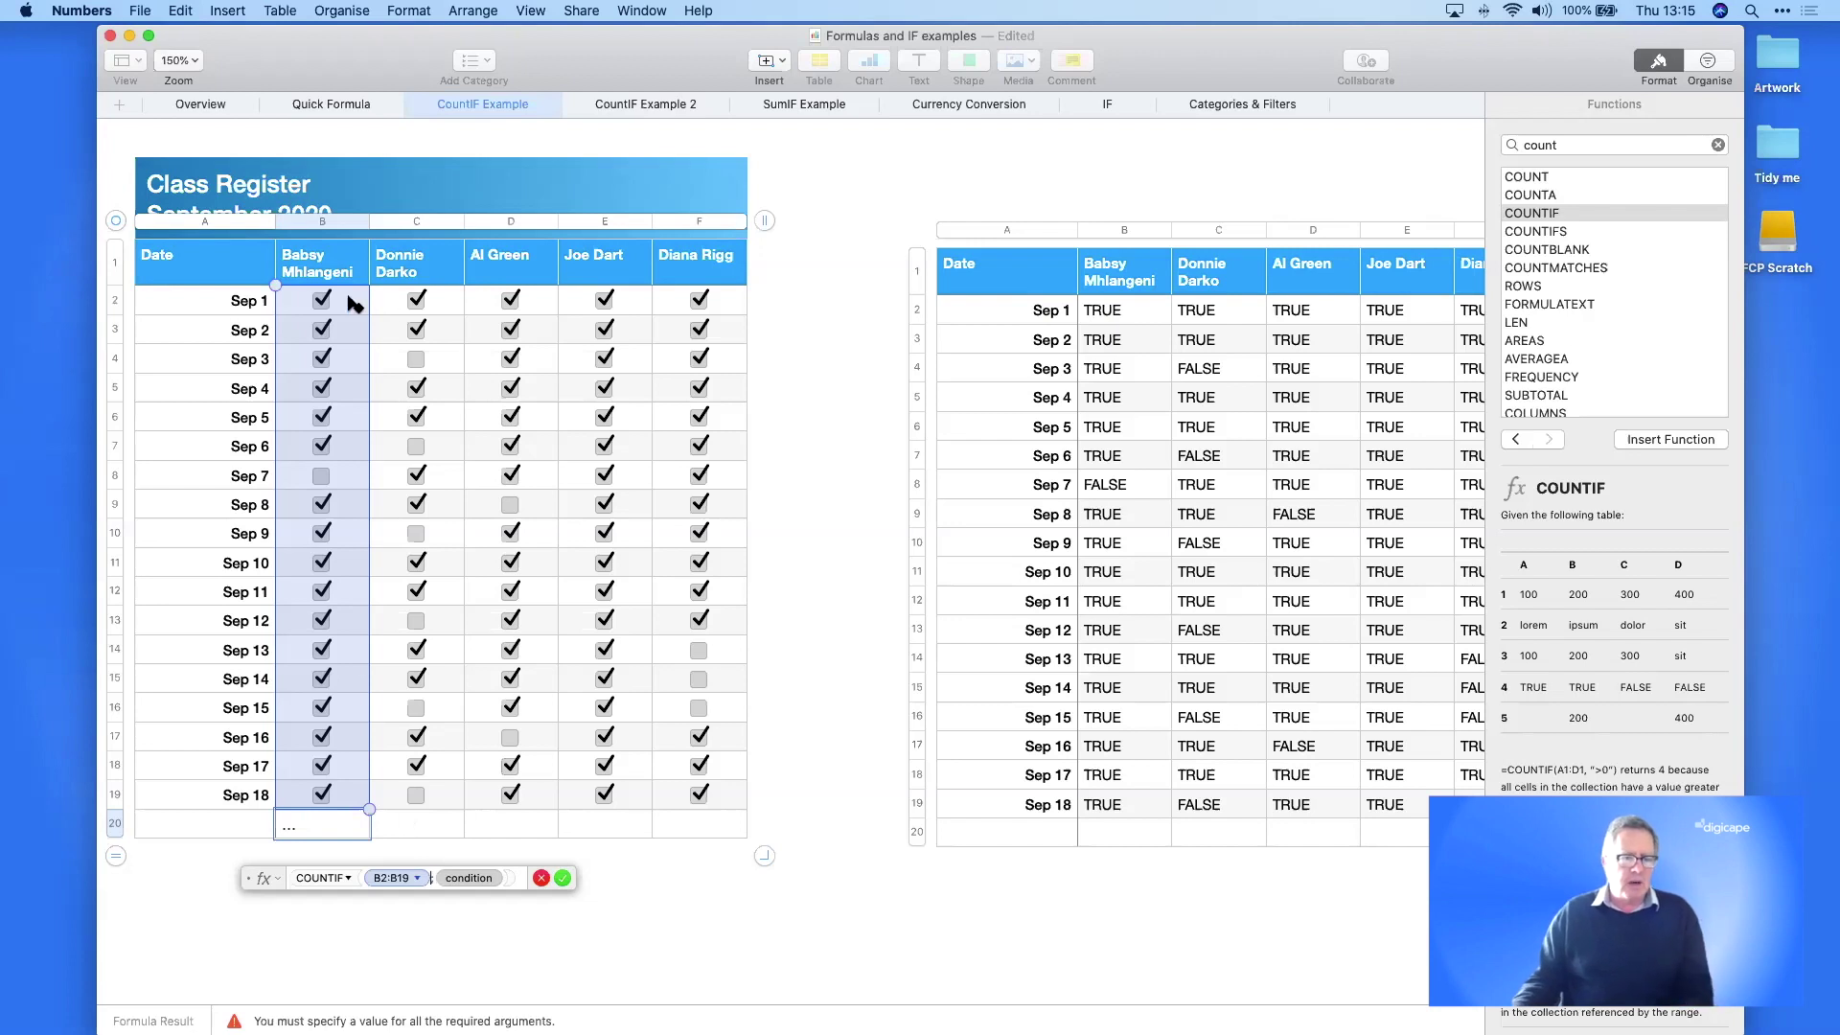
left_click(470, 878)
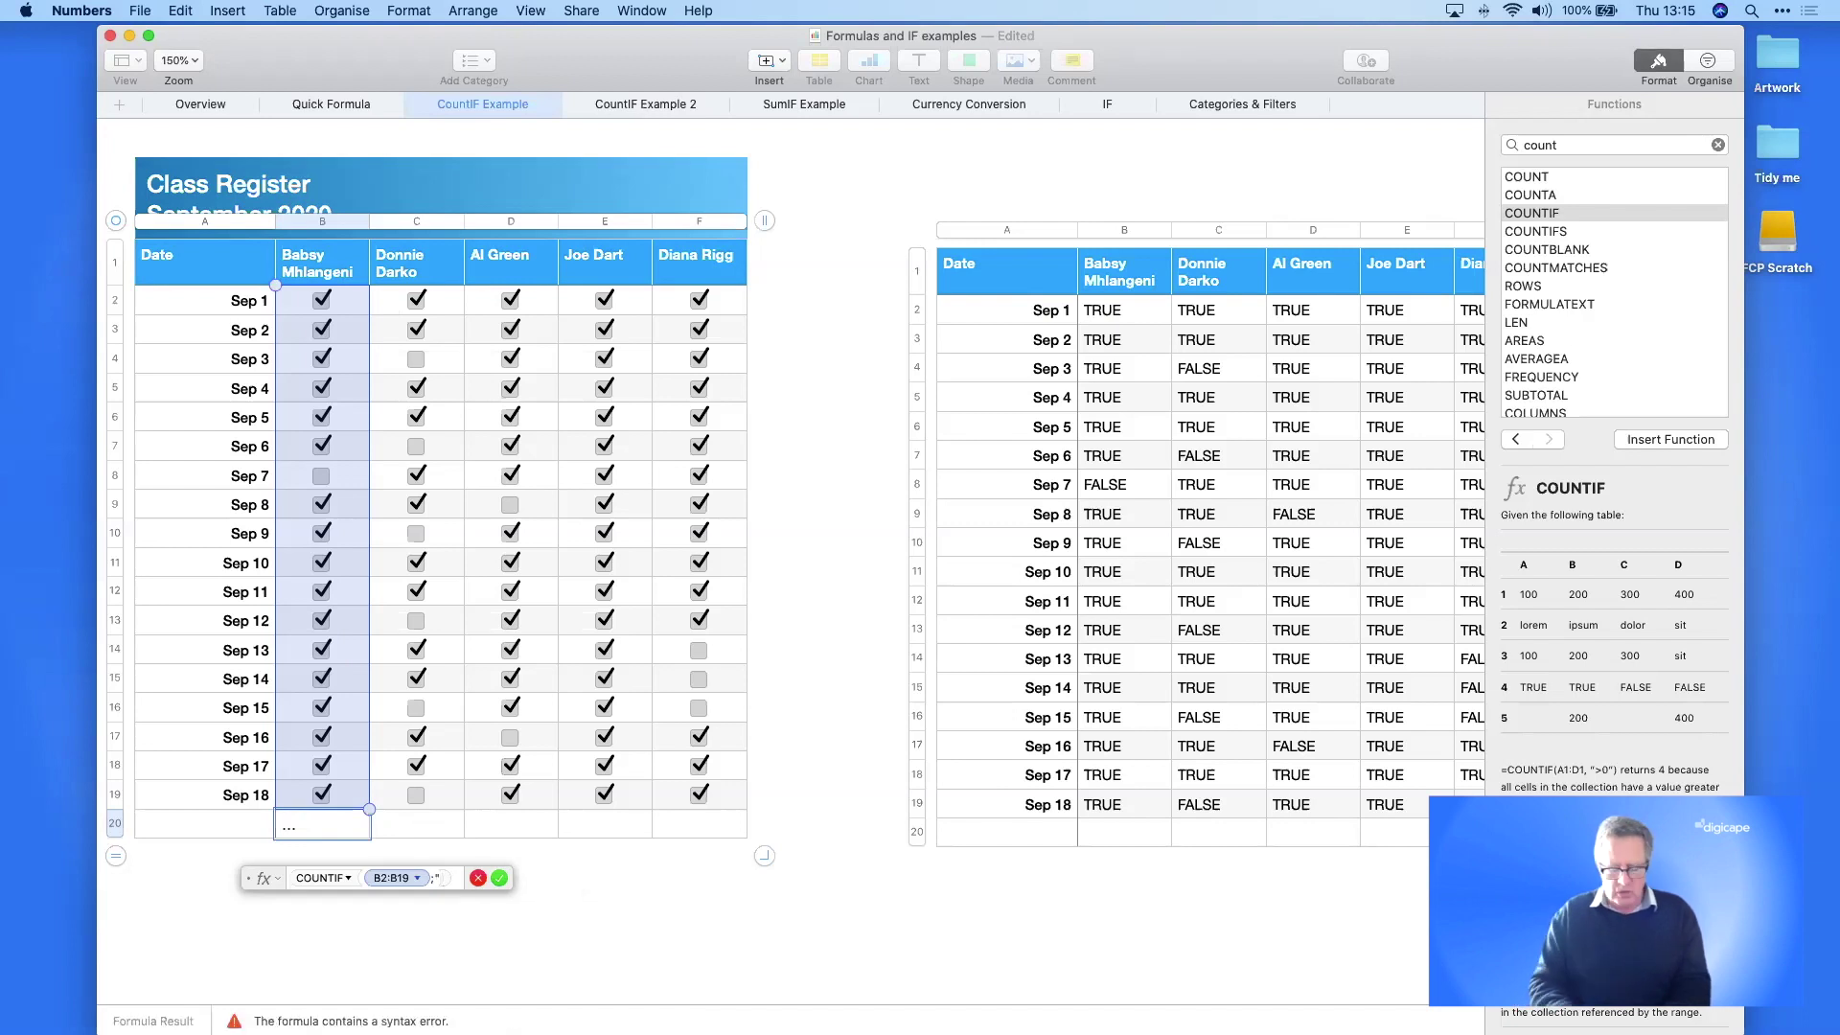
type("True")
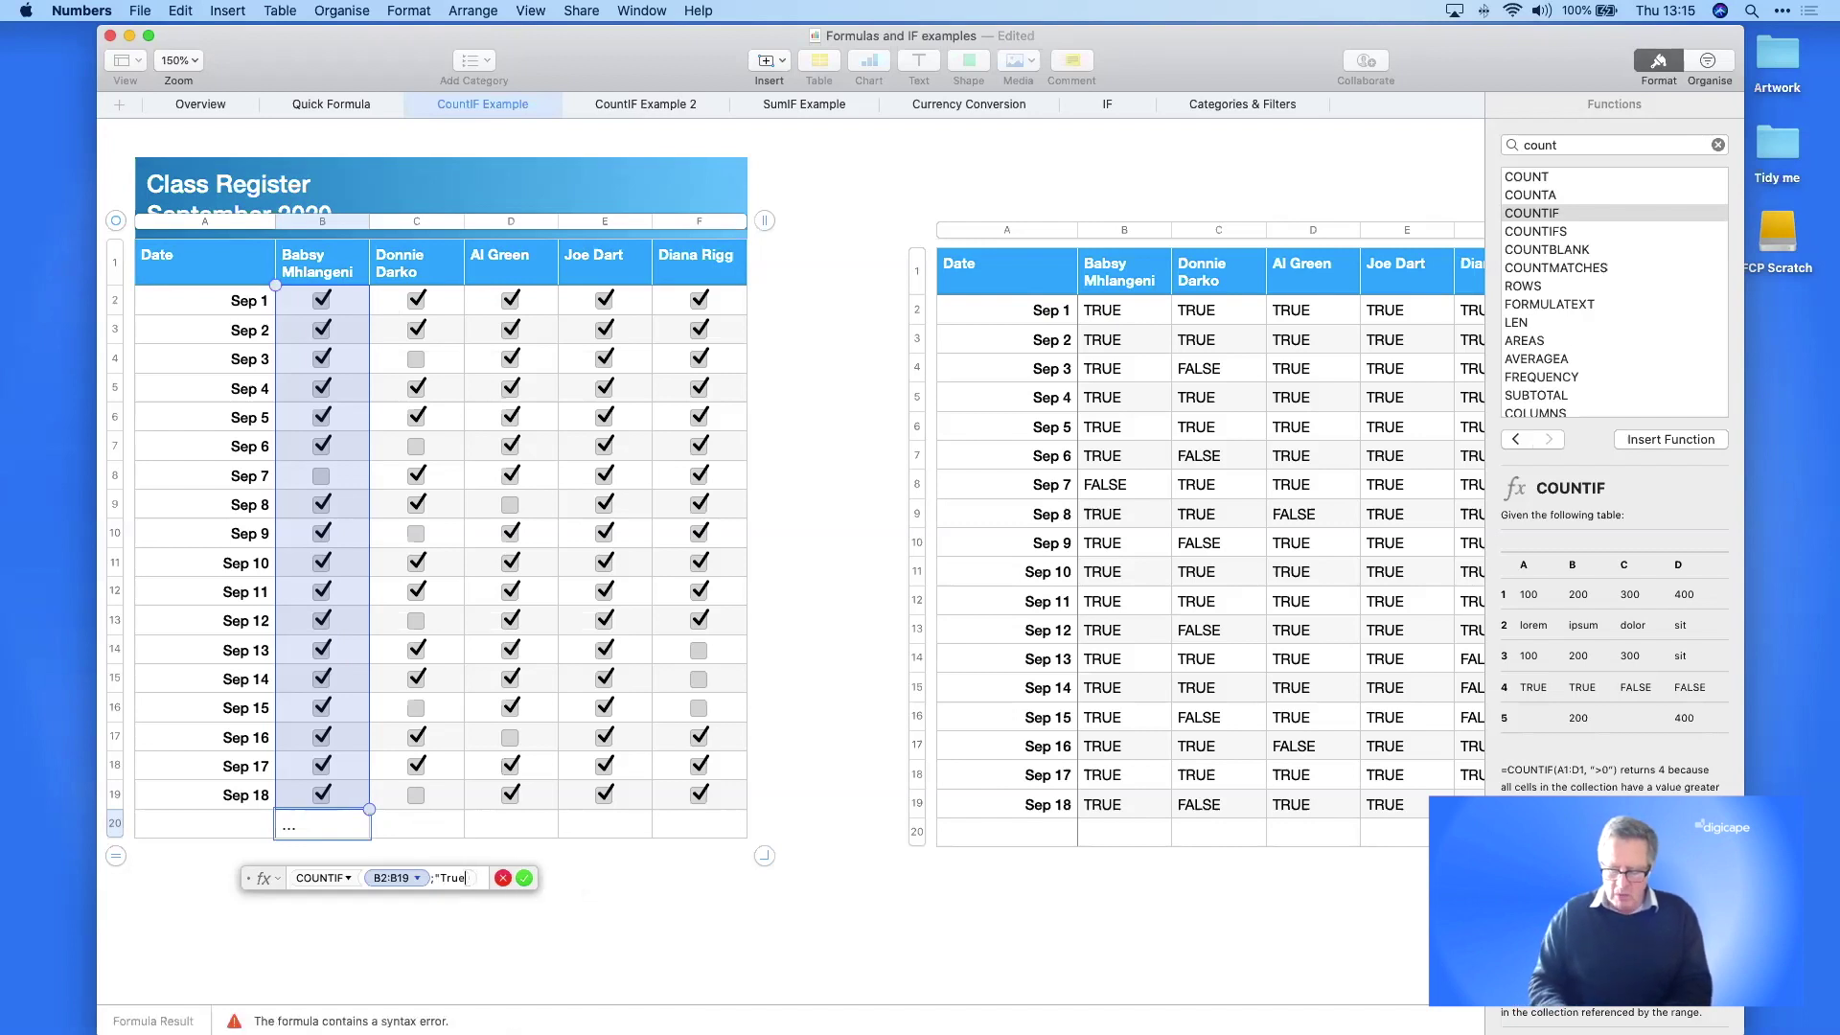
type("\"")
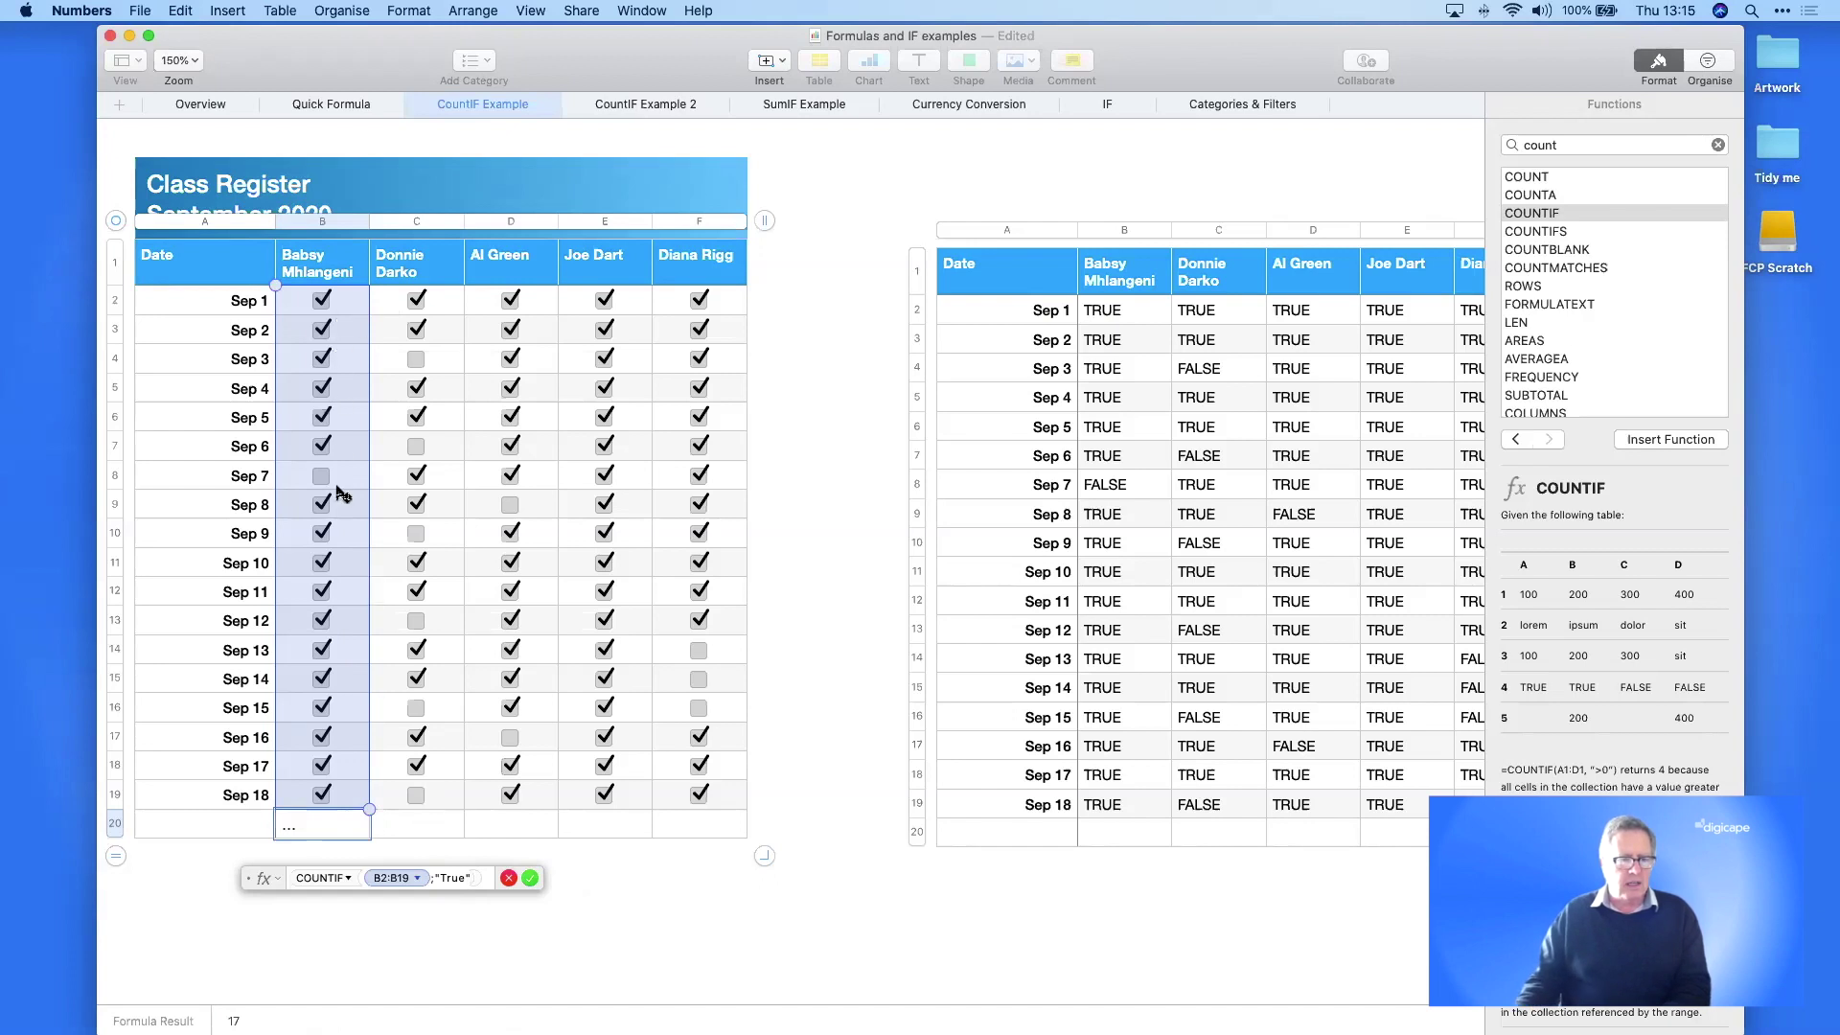
key("Return")
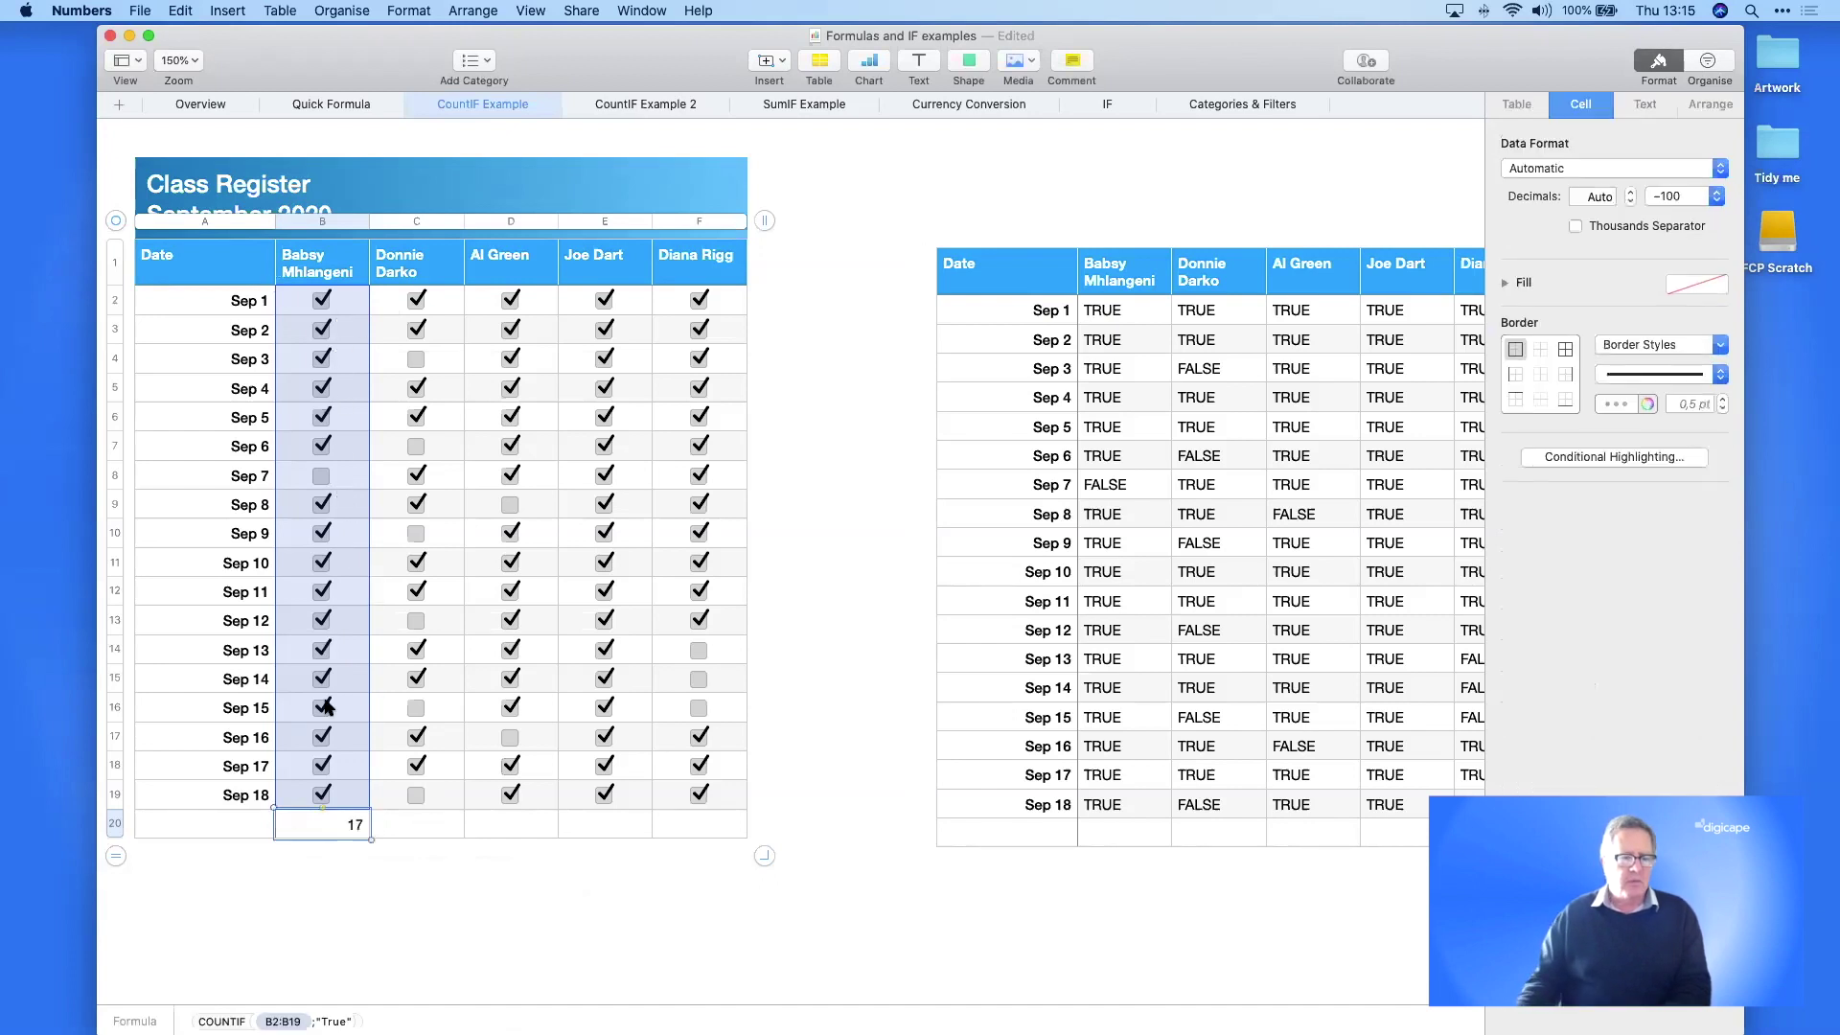
- Untick the Sep 8 and Sep 9 attendance boxes in the first student's column of the original register
left_click(323, 505)
left_click(322, 536)
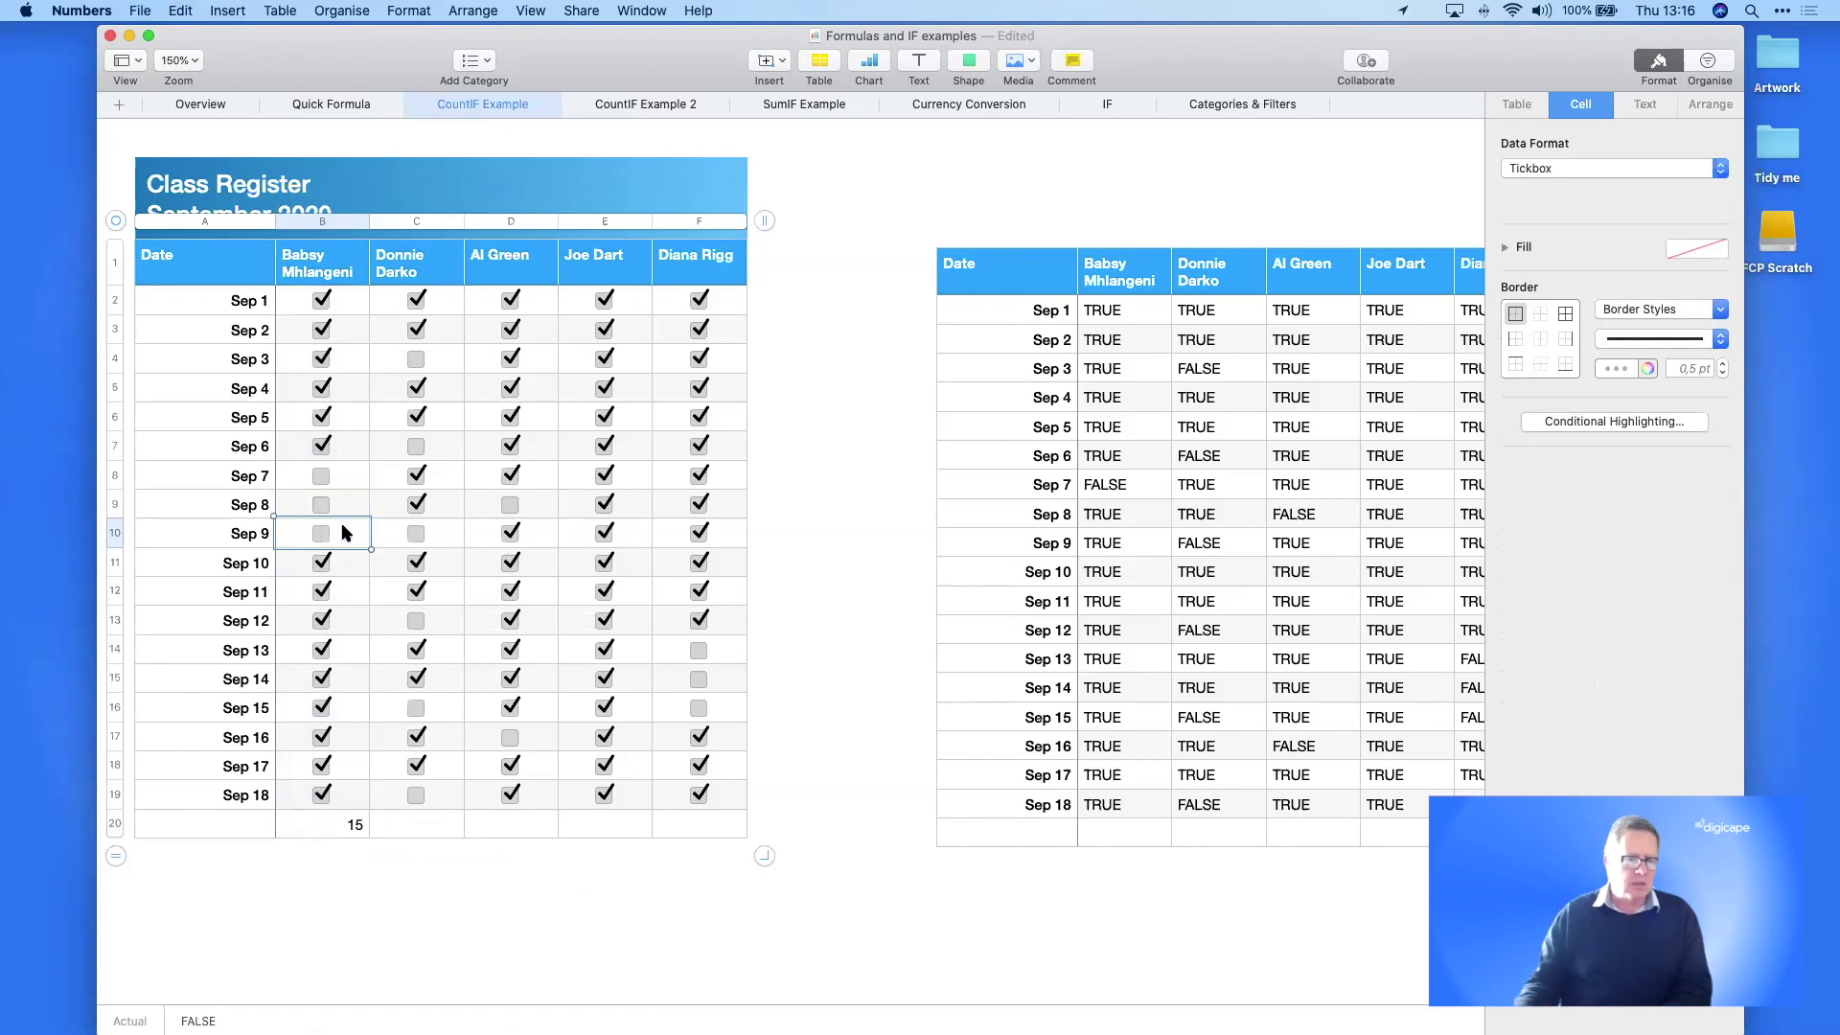
- Set the condition of the COUNTIF formula in cell B20 of the original register to "False"
left_click(327, 826)
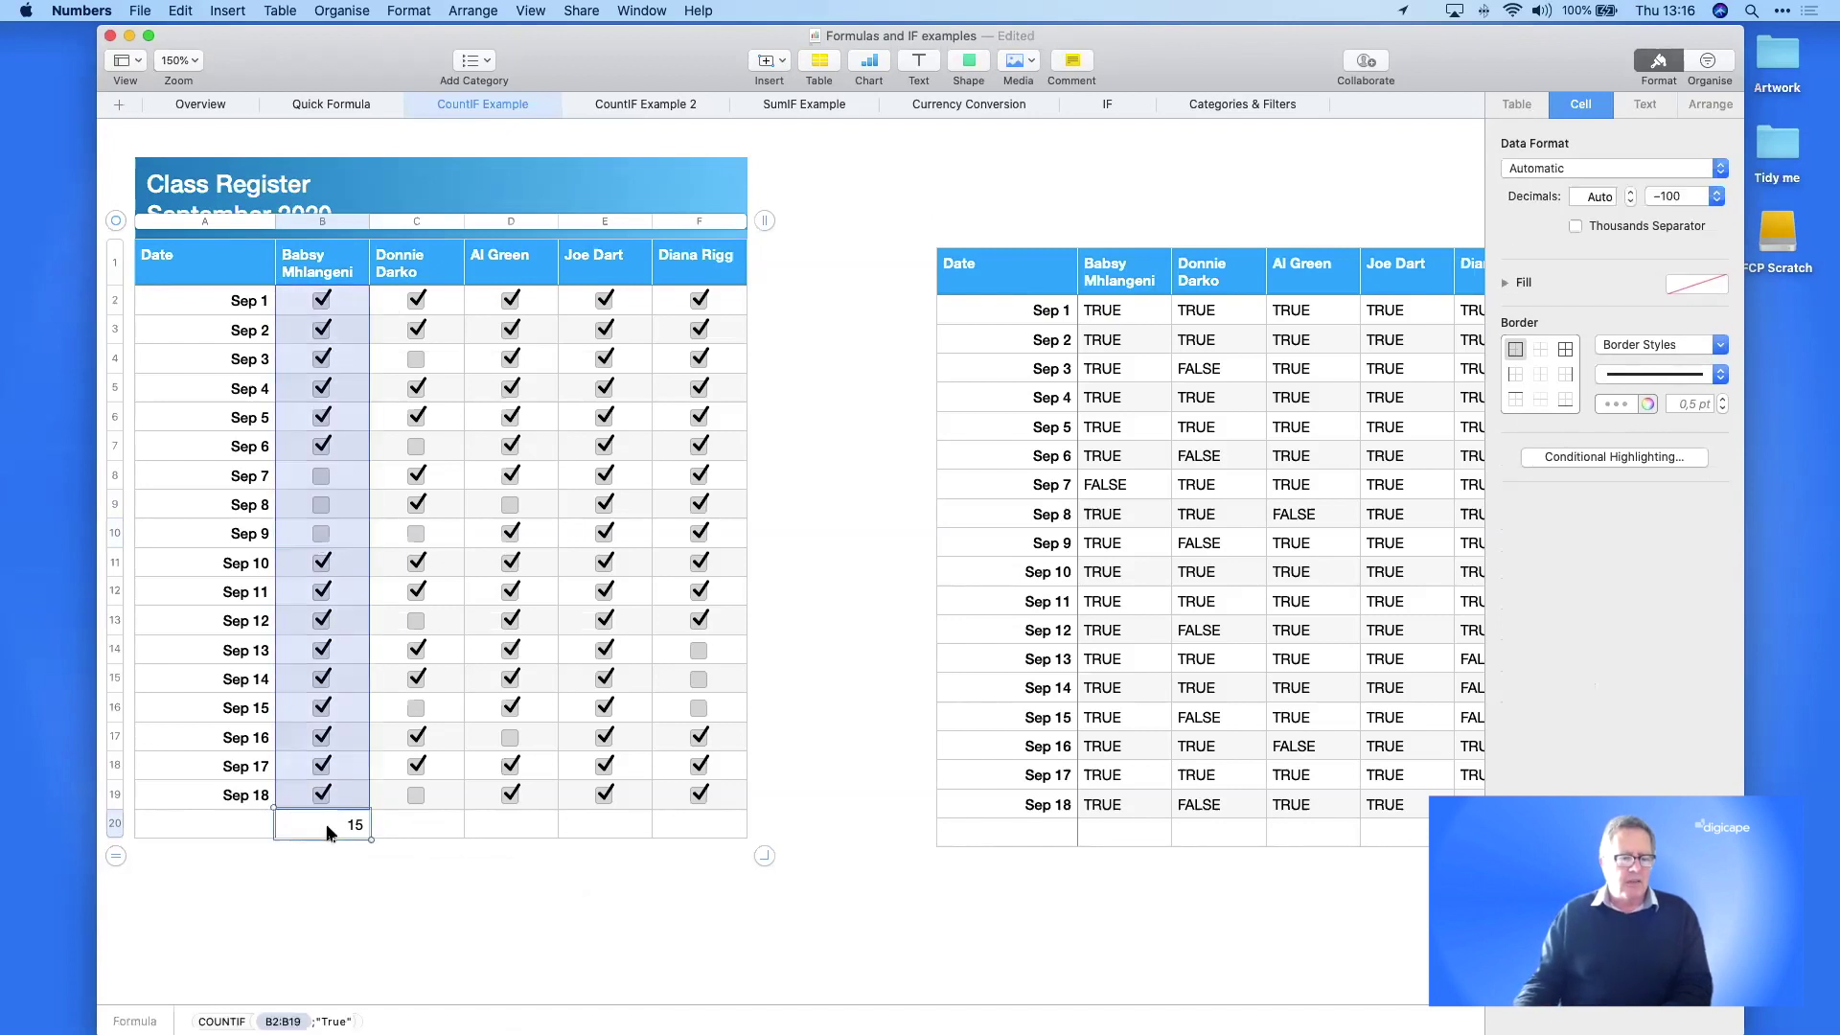
double_click(328, 826)
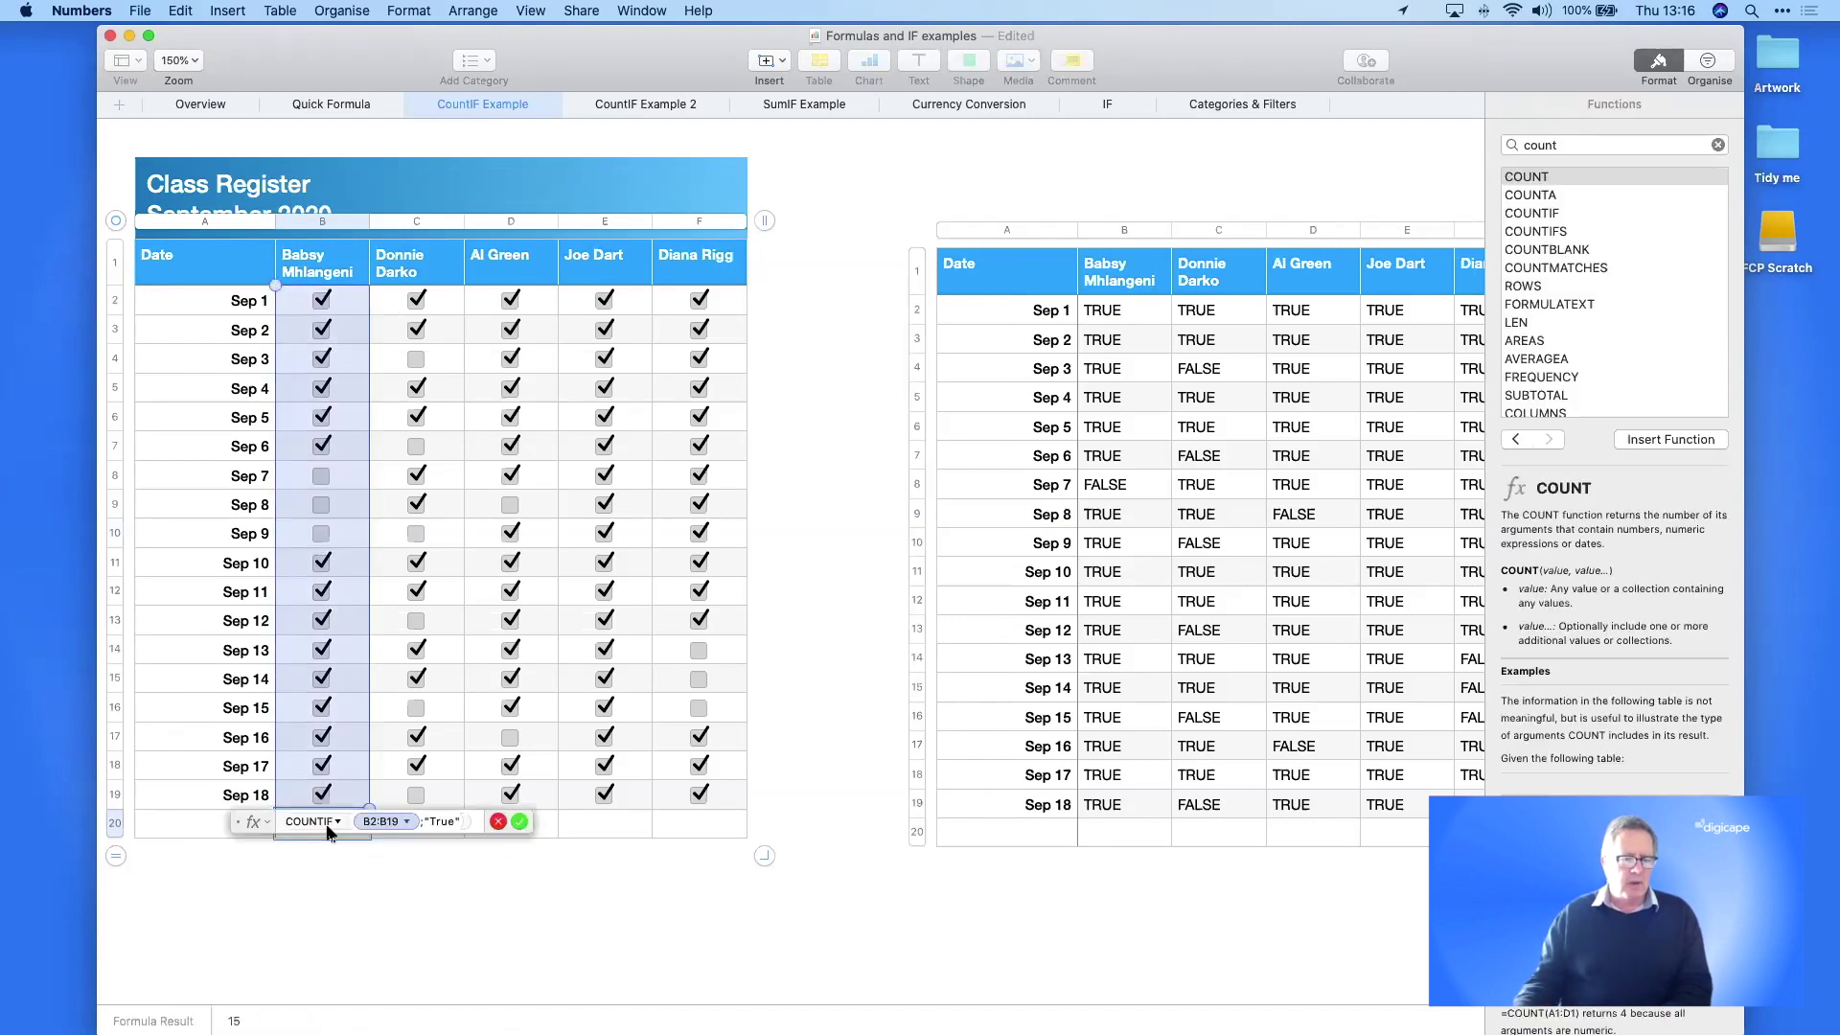
double_click(446, 821)
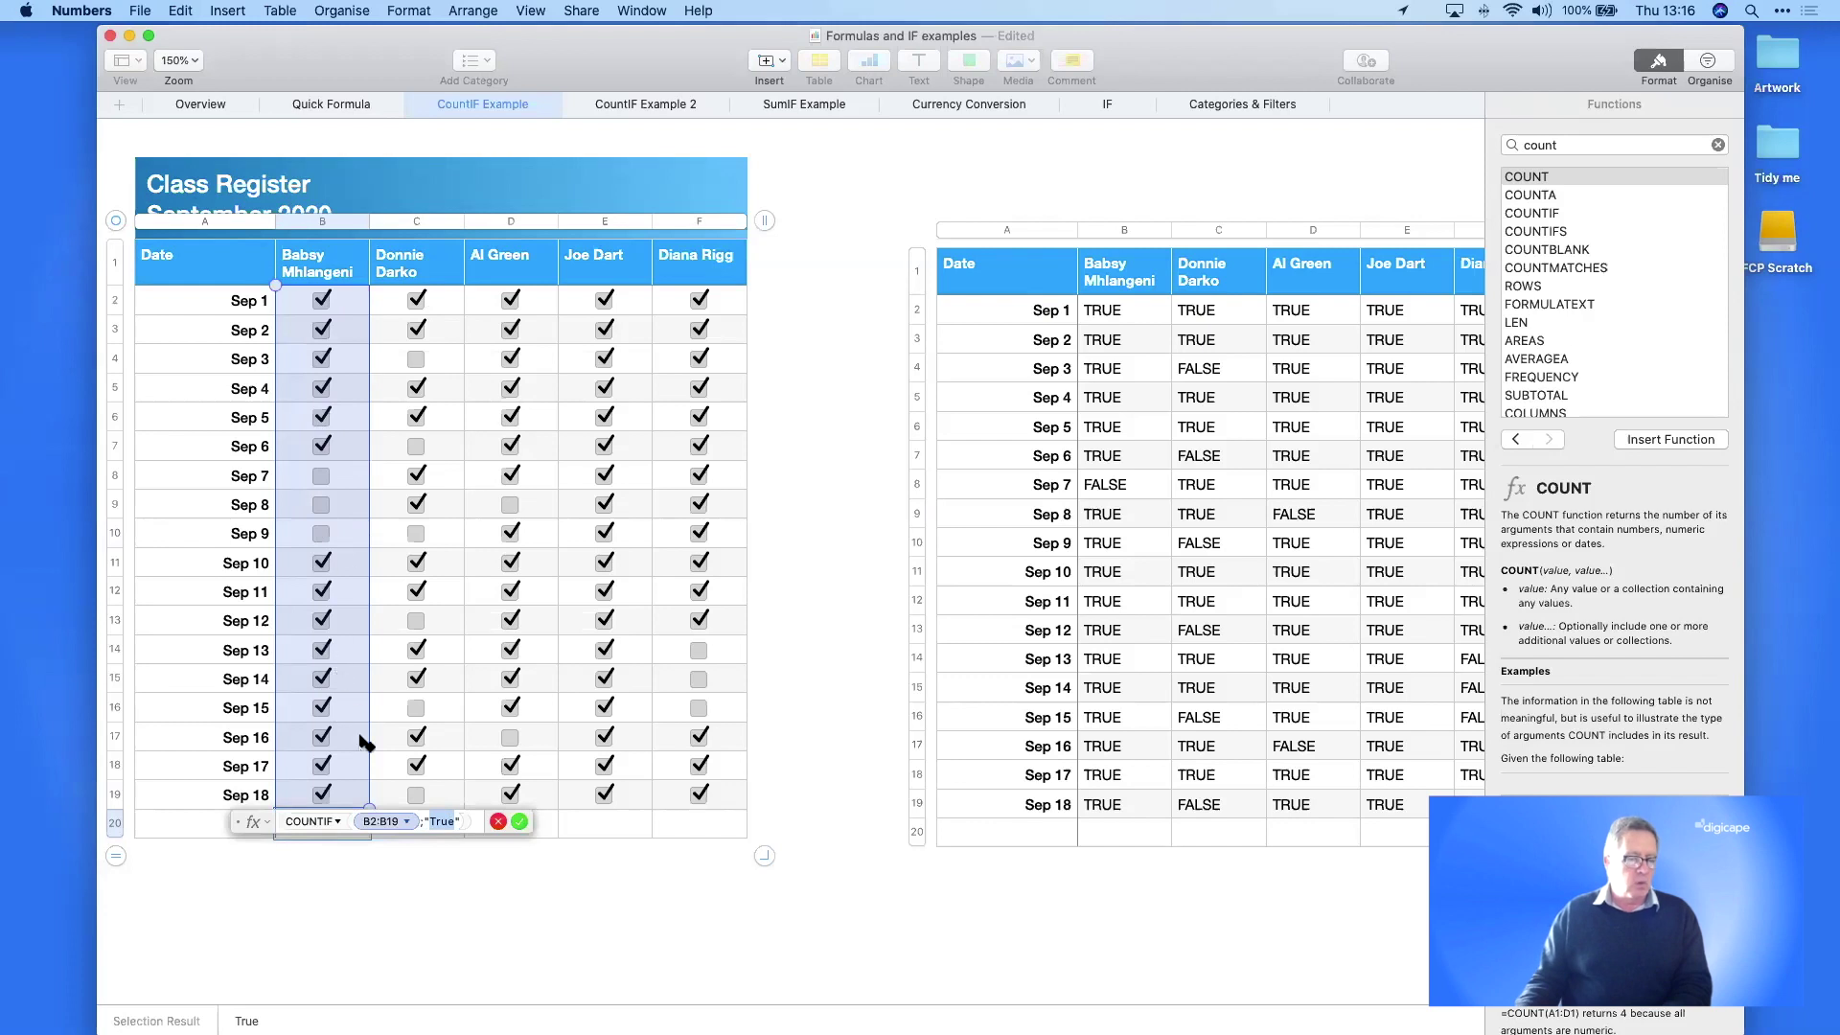
type("Fa")
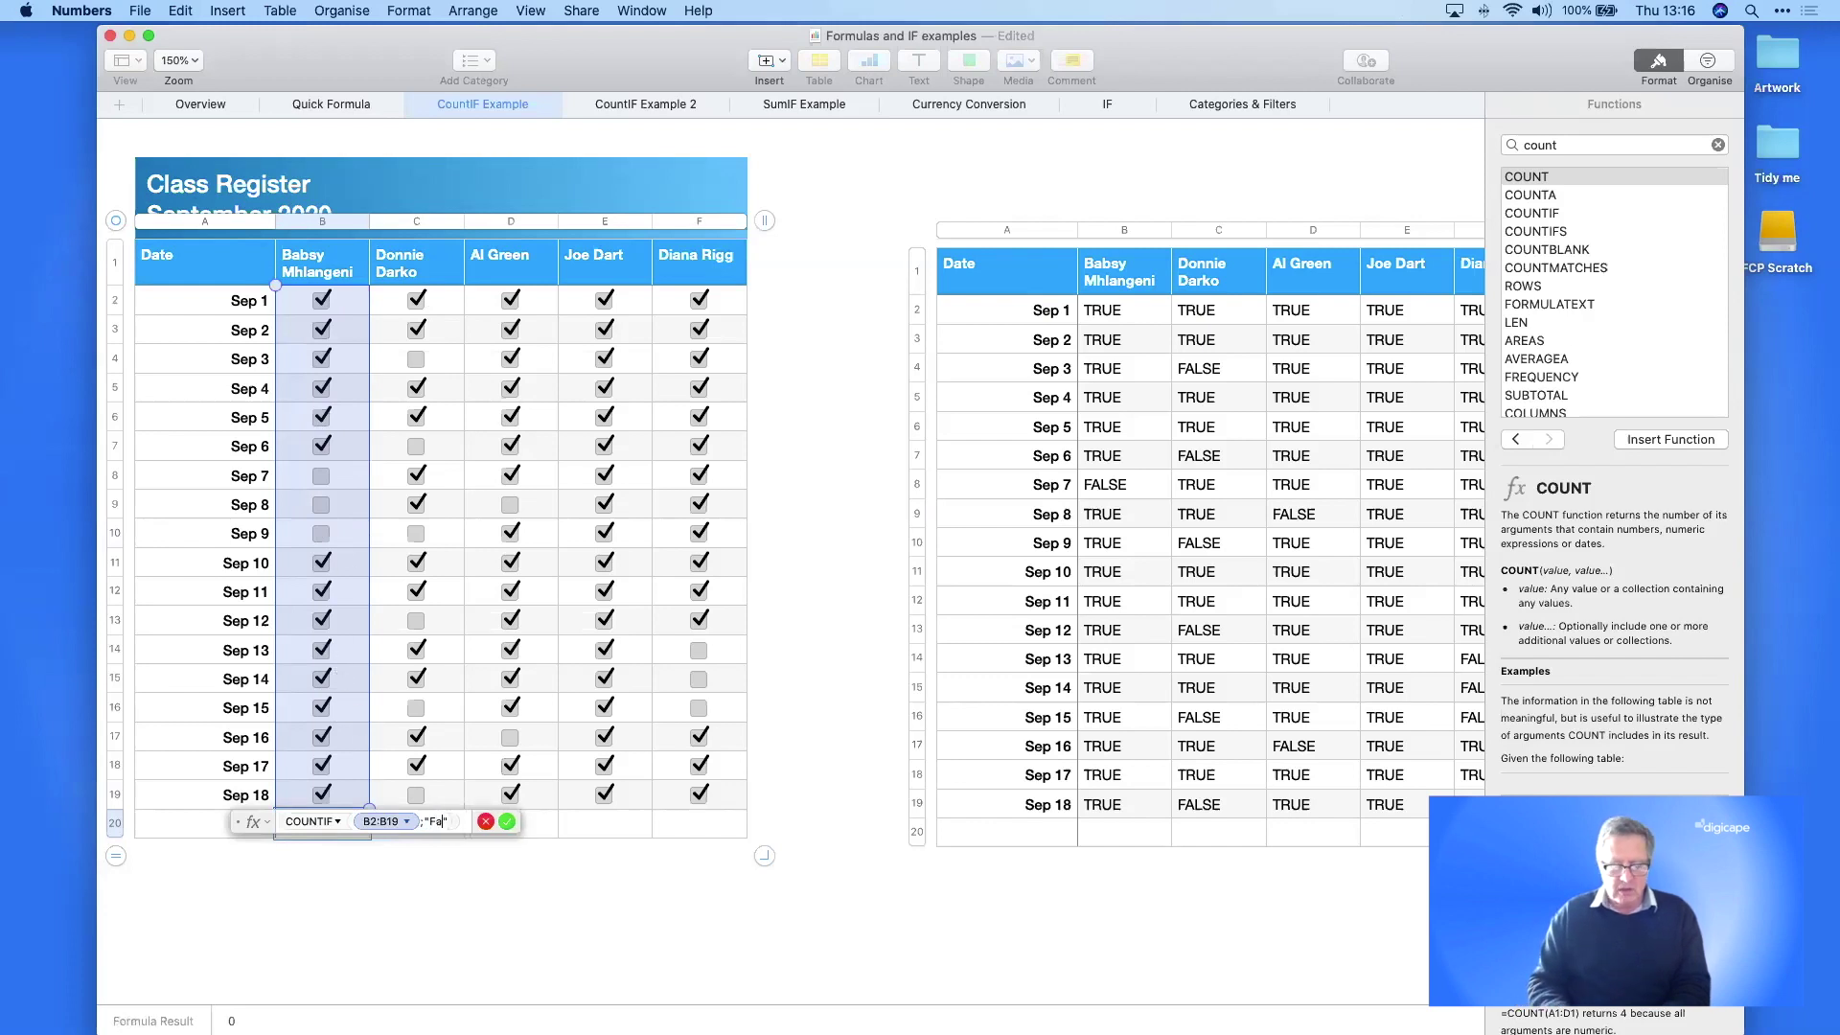
type("lse")
key("Return")
- Tick Sep 9 again and untick Sep 10, Sep 12 and Sep 13 in the first student's column of the original register
left_click(416, 882)
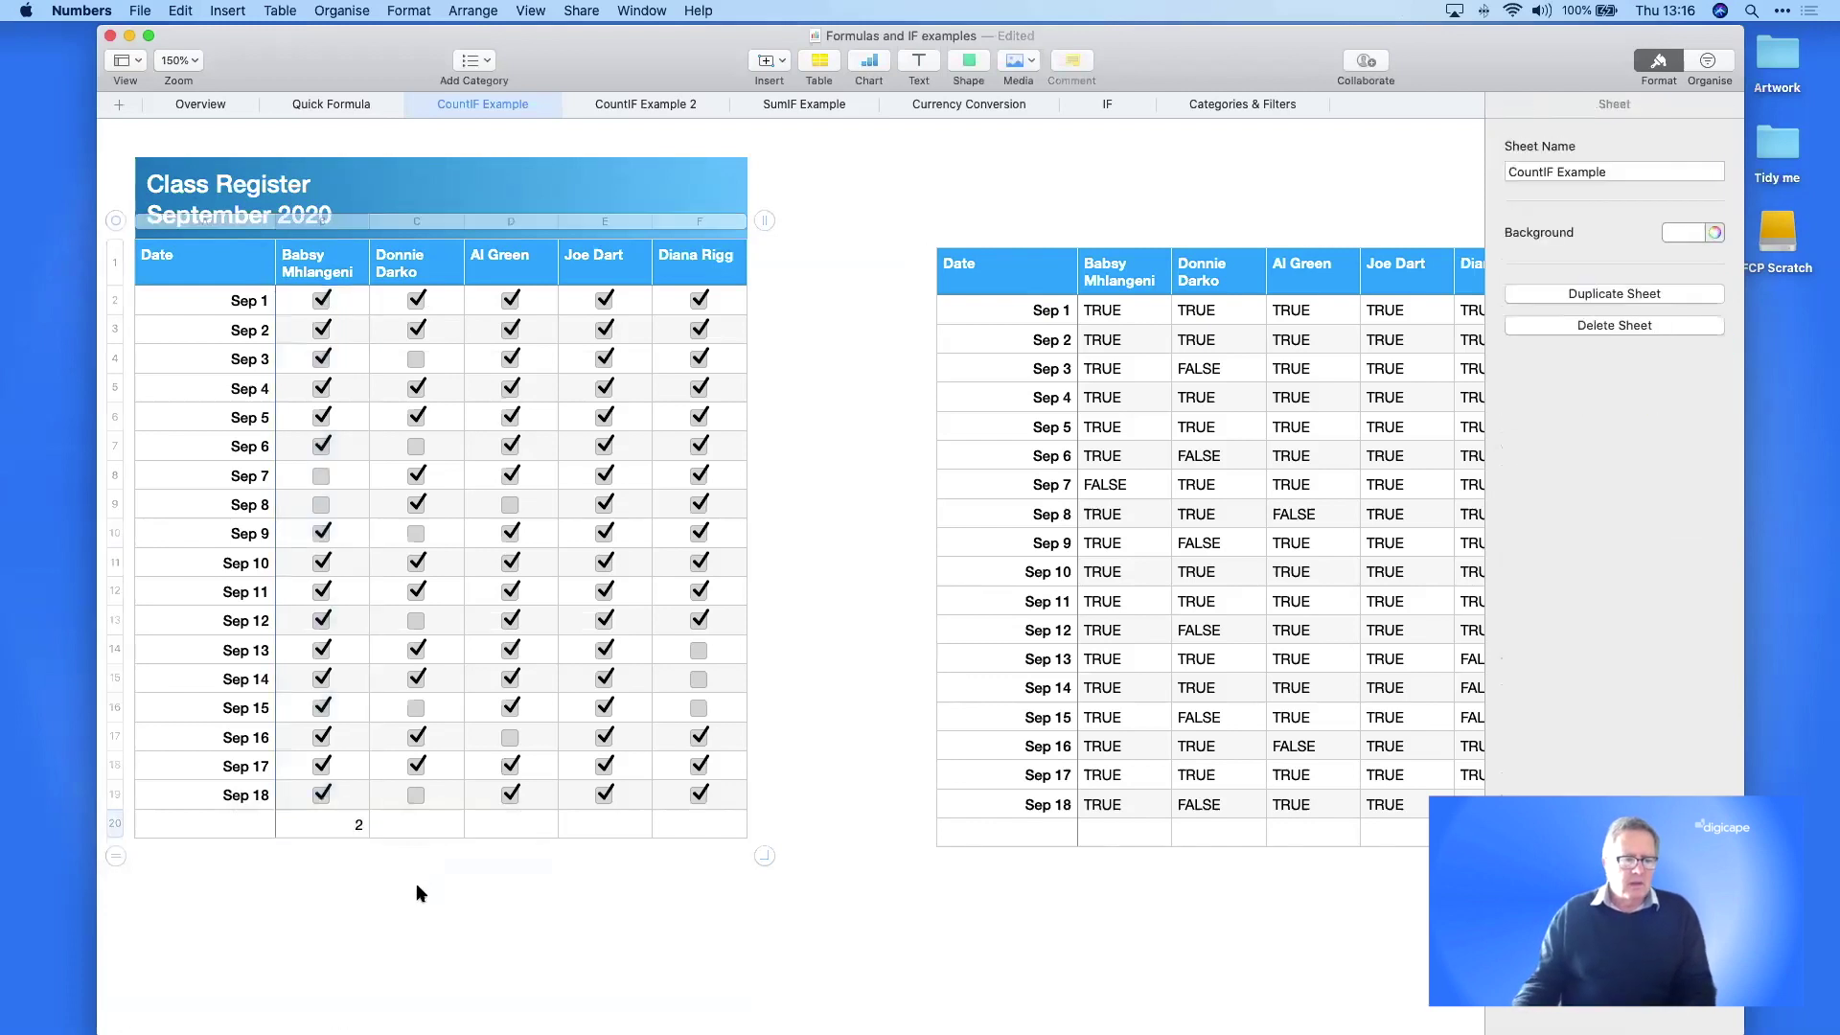
left_click(323, 567)
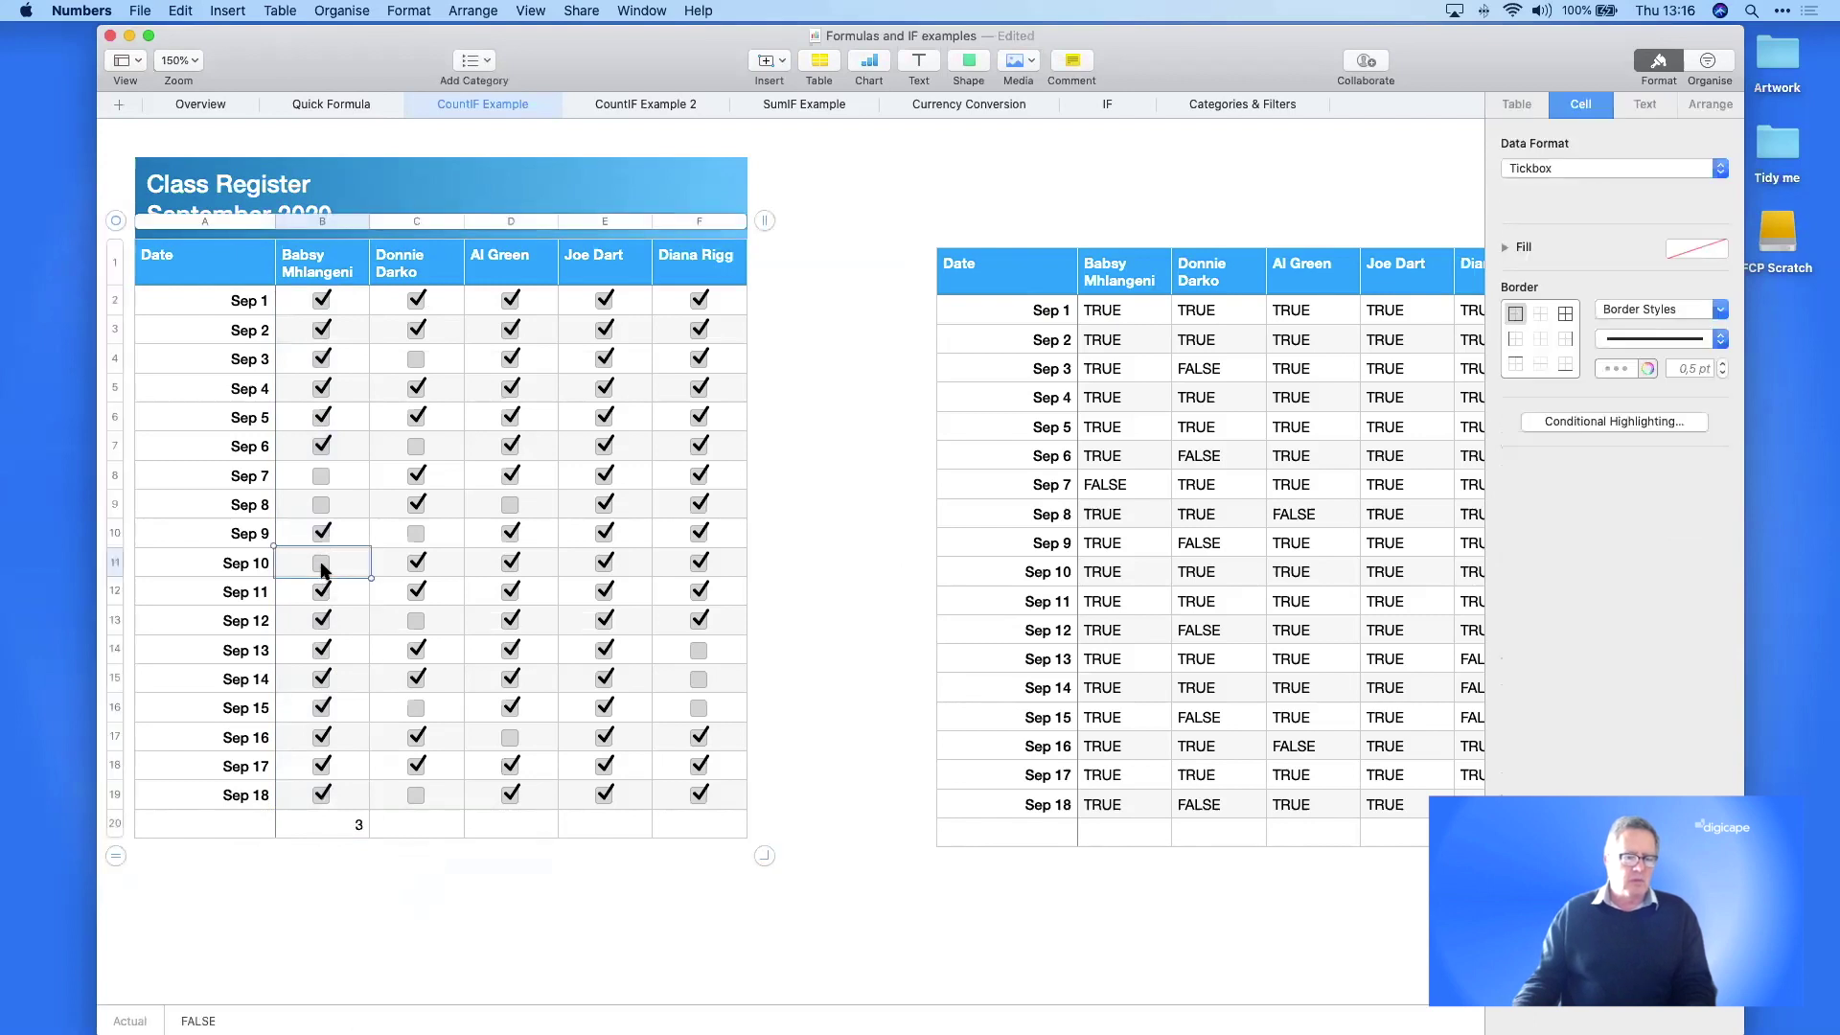
left_click(323, 567)
left_click(322, 623)
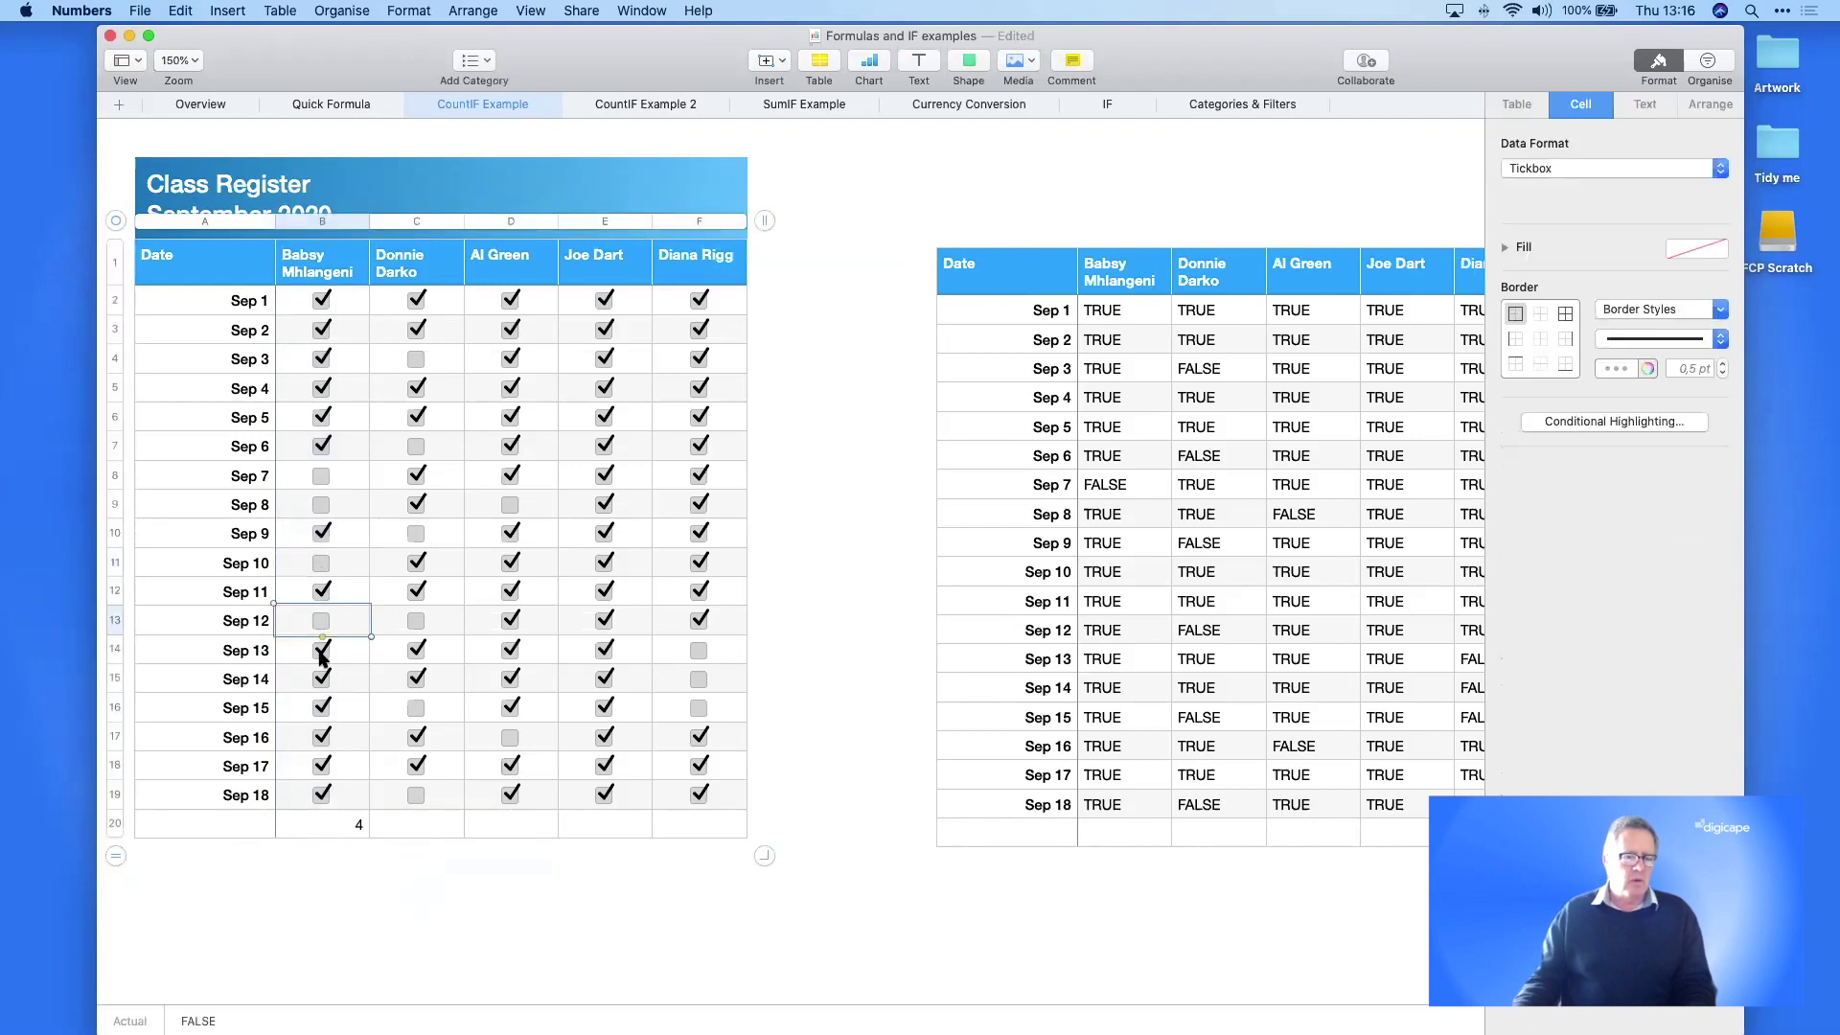
left_click(322, 651)
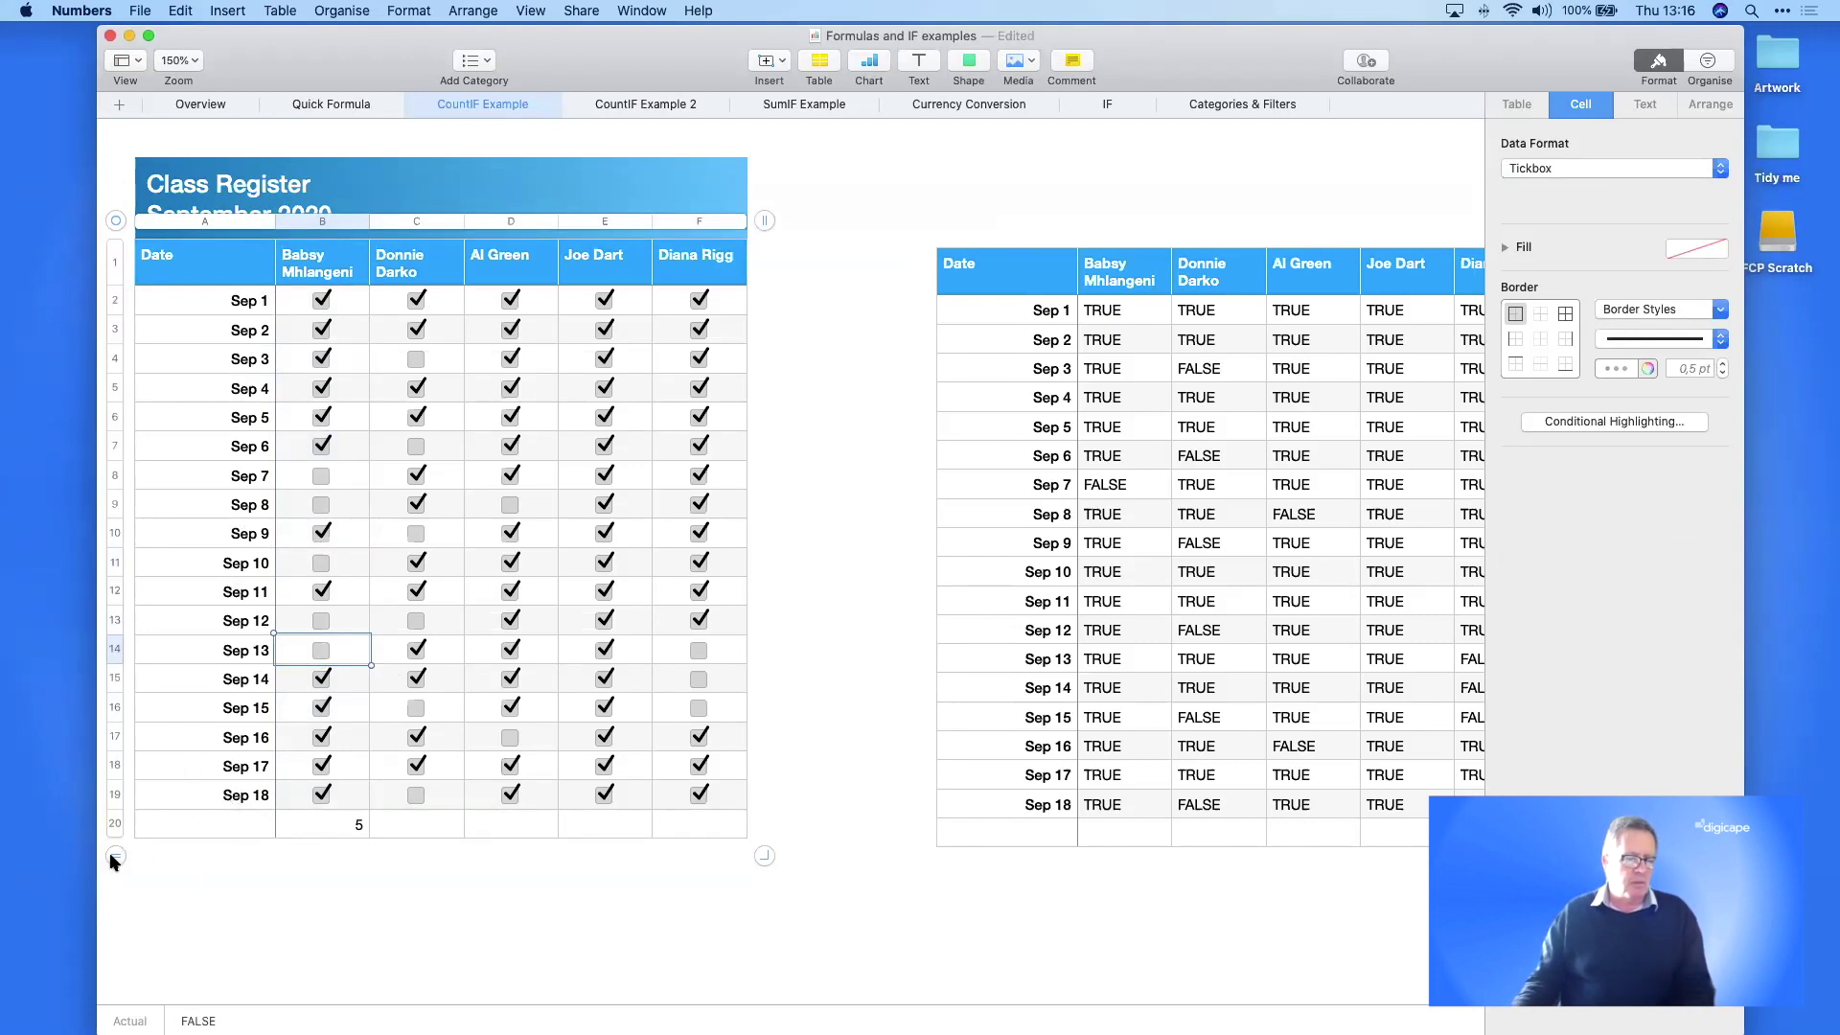
- Try to extend the original register with four rows below row 20, and undo the addition
left_click_drag(114, 856, 115, 971)
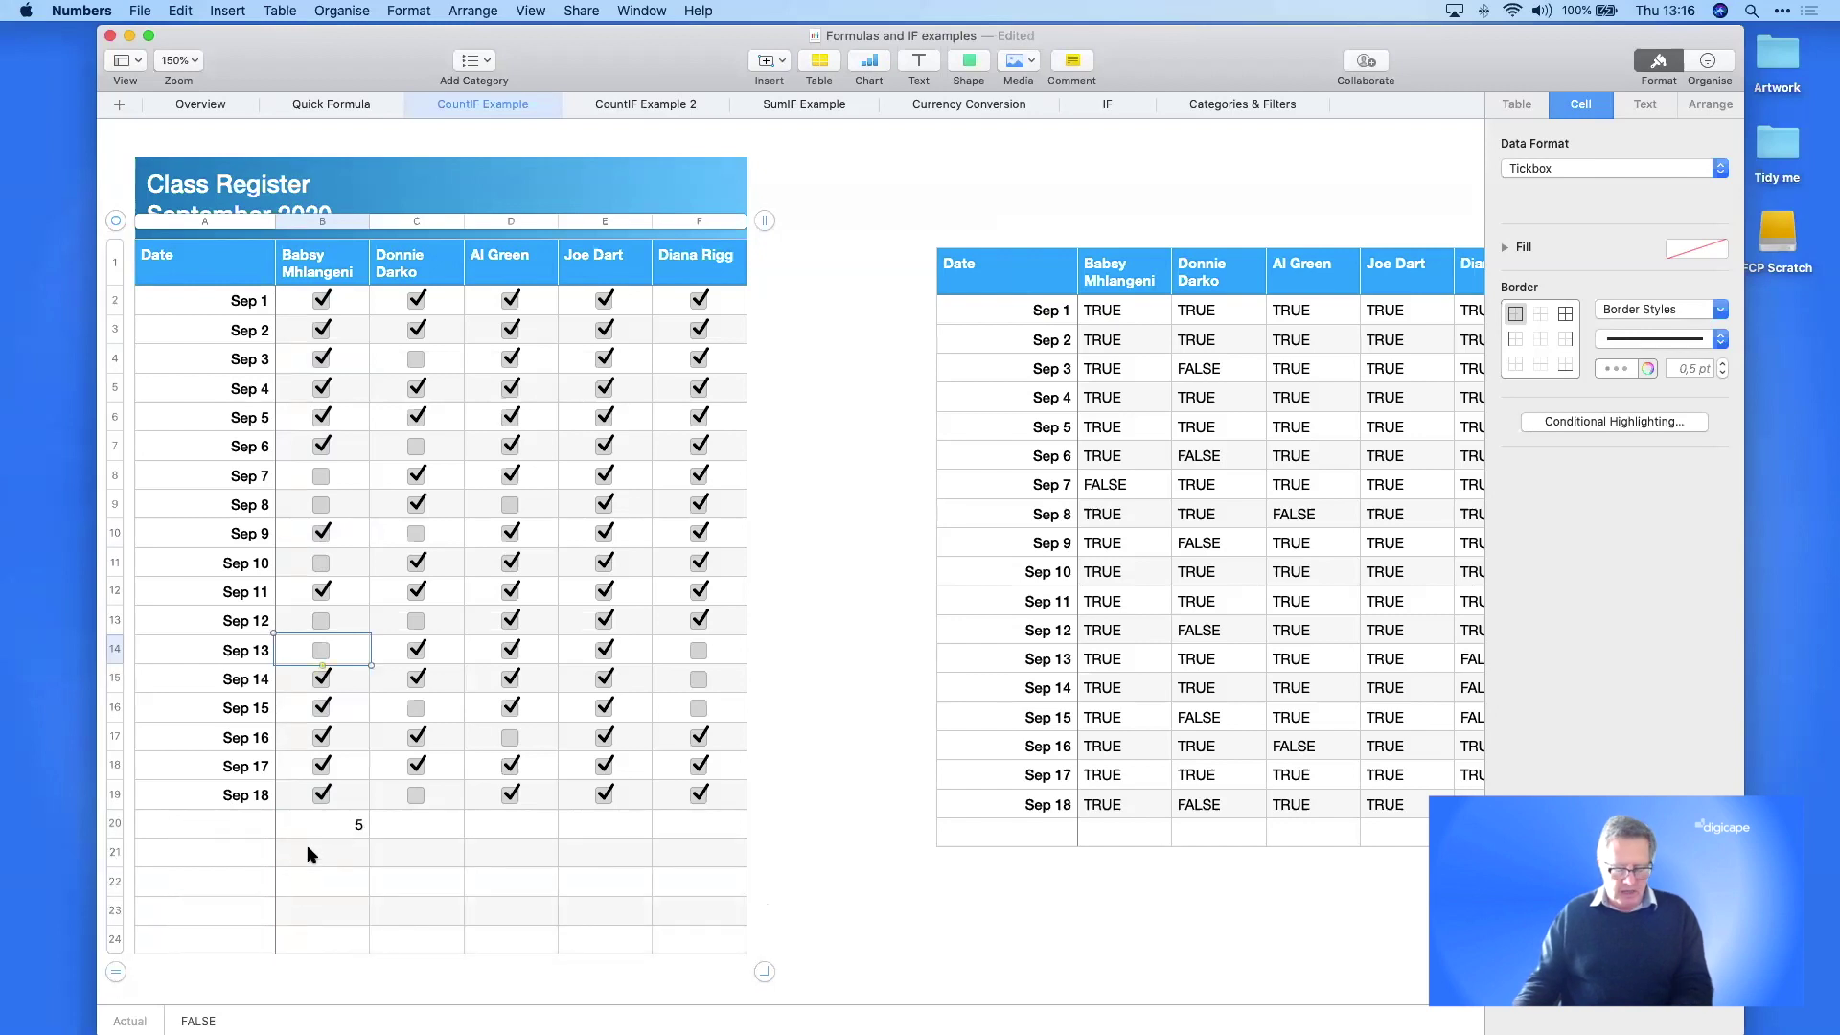
key("super+z")
- Delete the COUNTIF formula from cell B20 of the original register
left_click(334, 825)
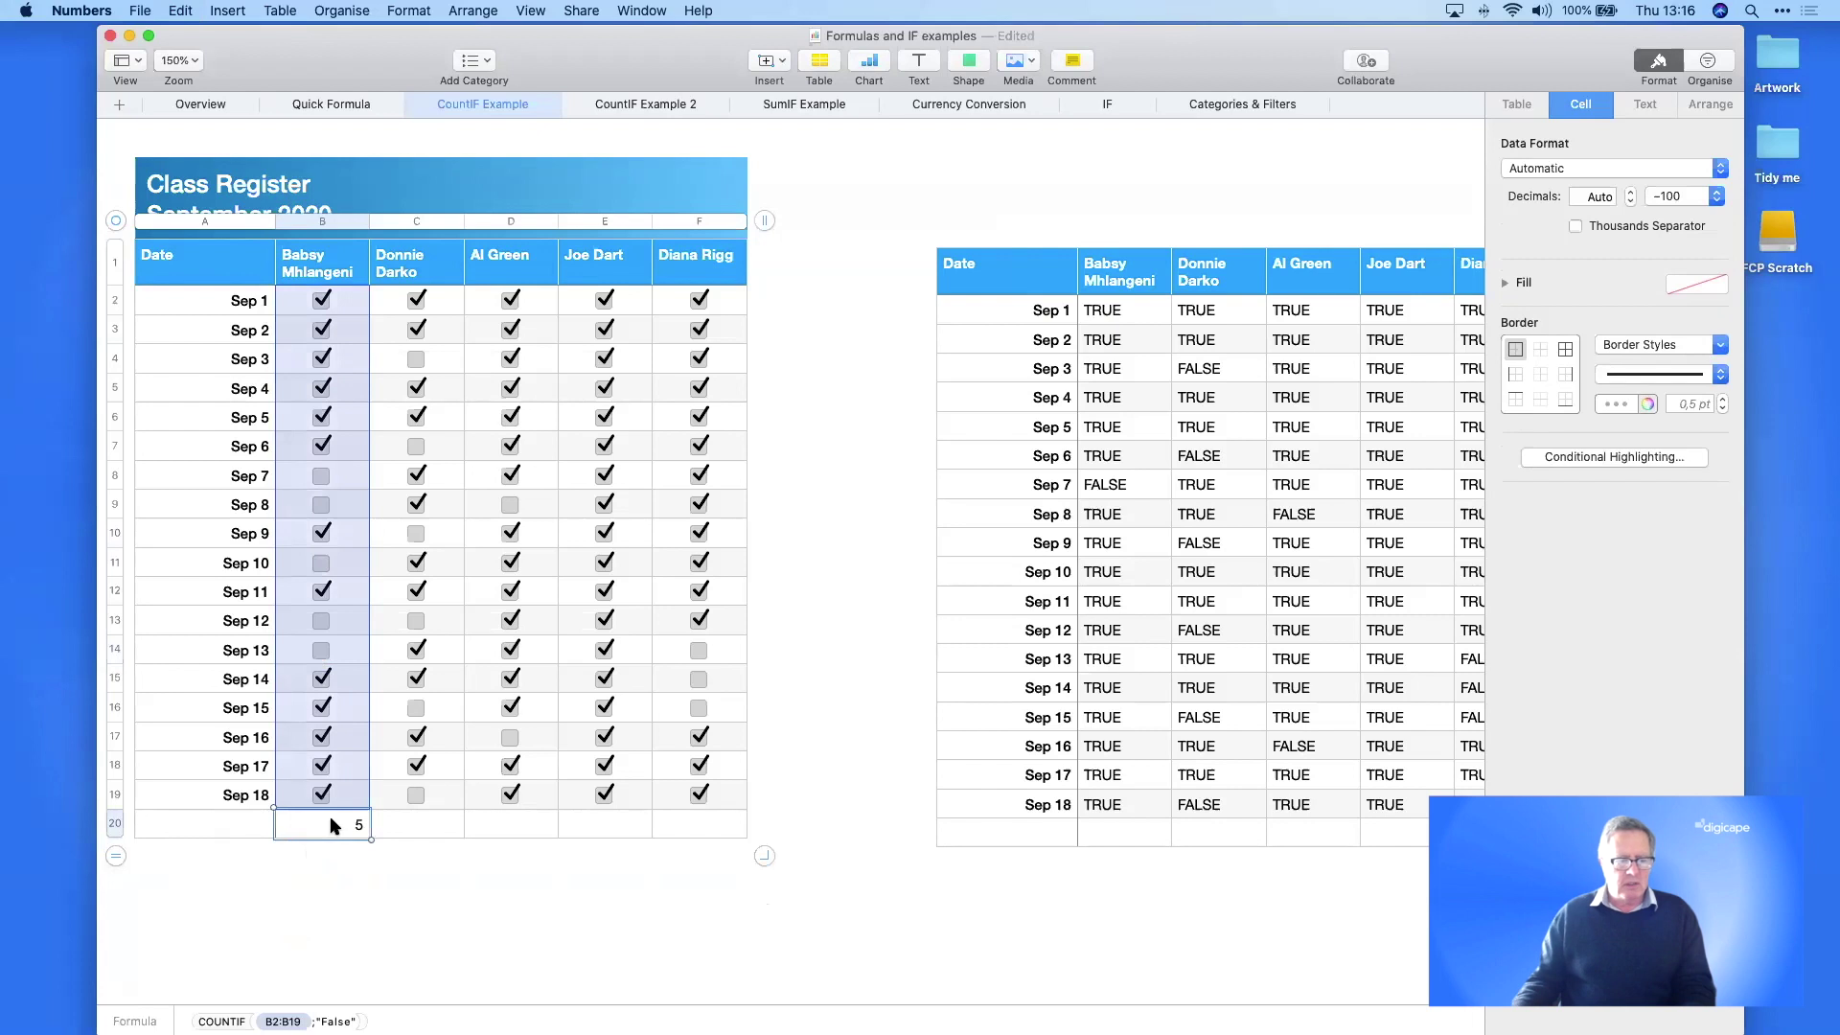
double_click(332, 825)
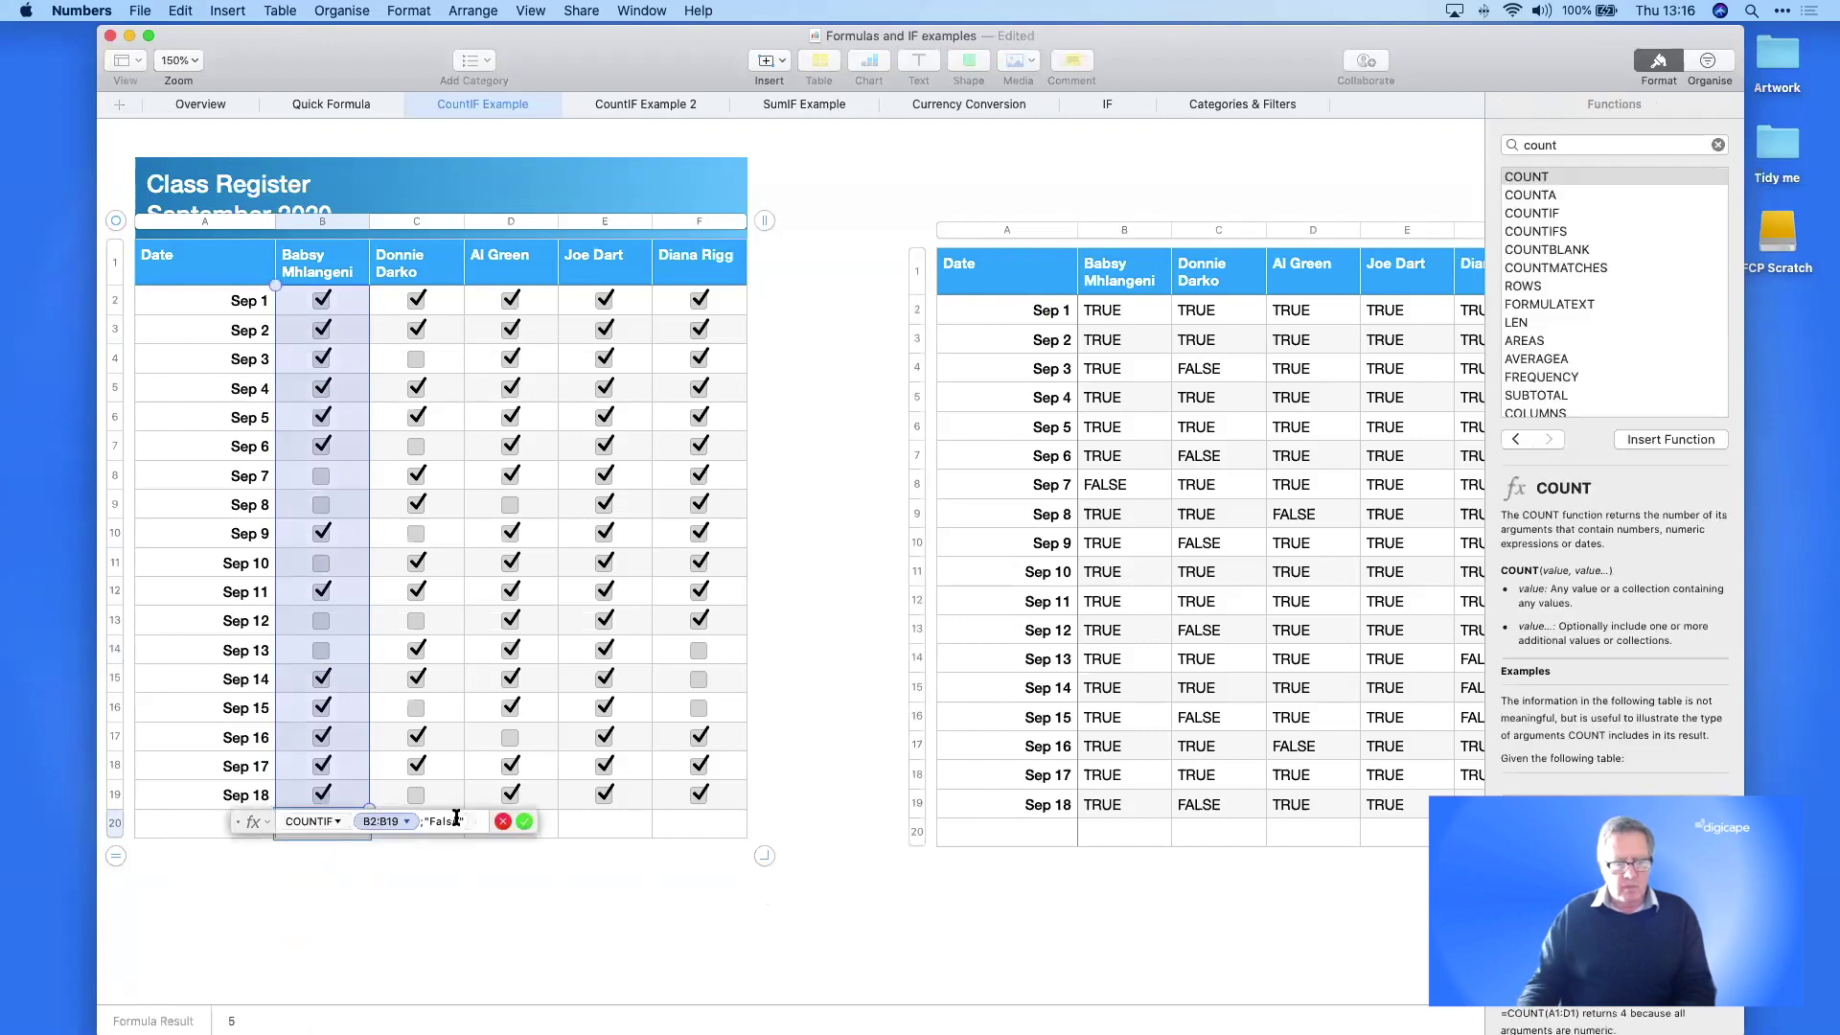
key("super+a")
key("BackSpace")
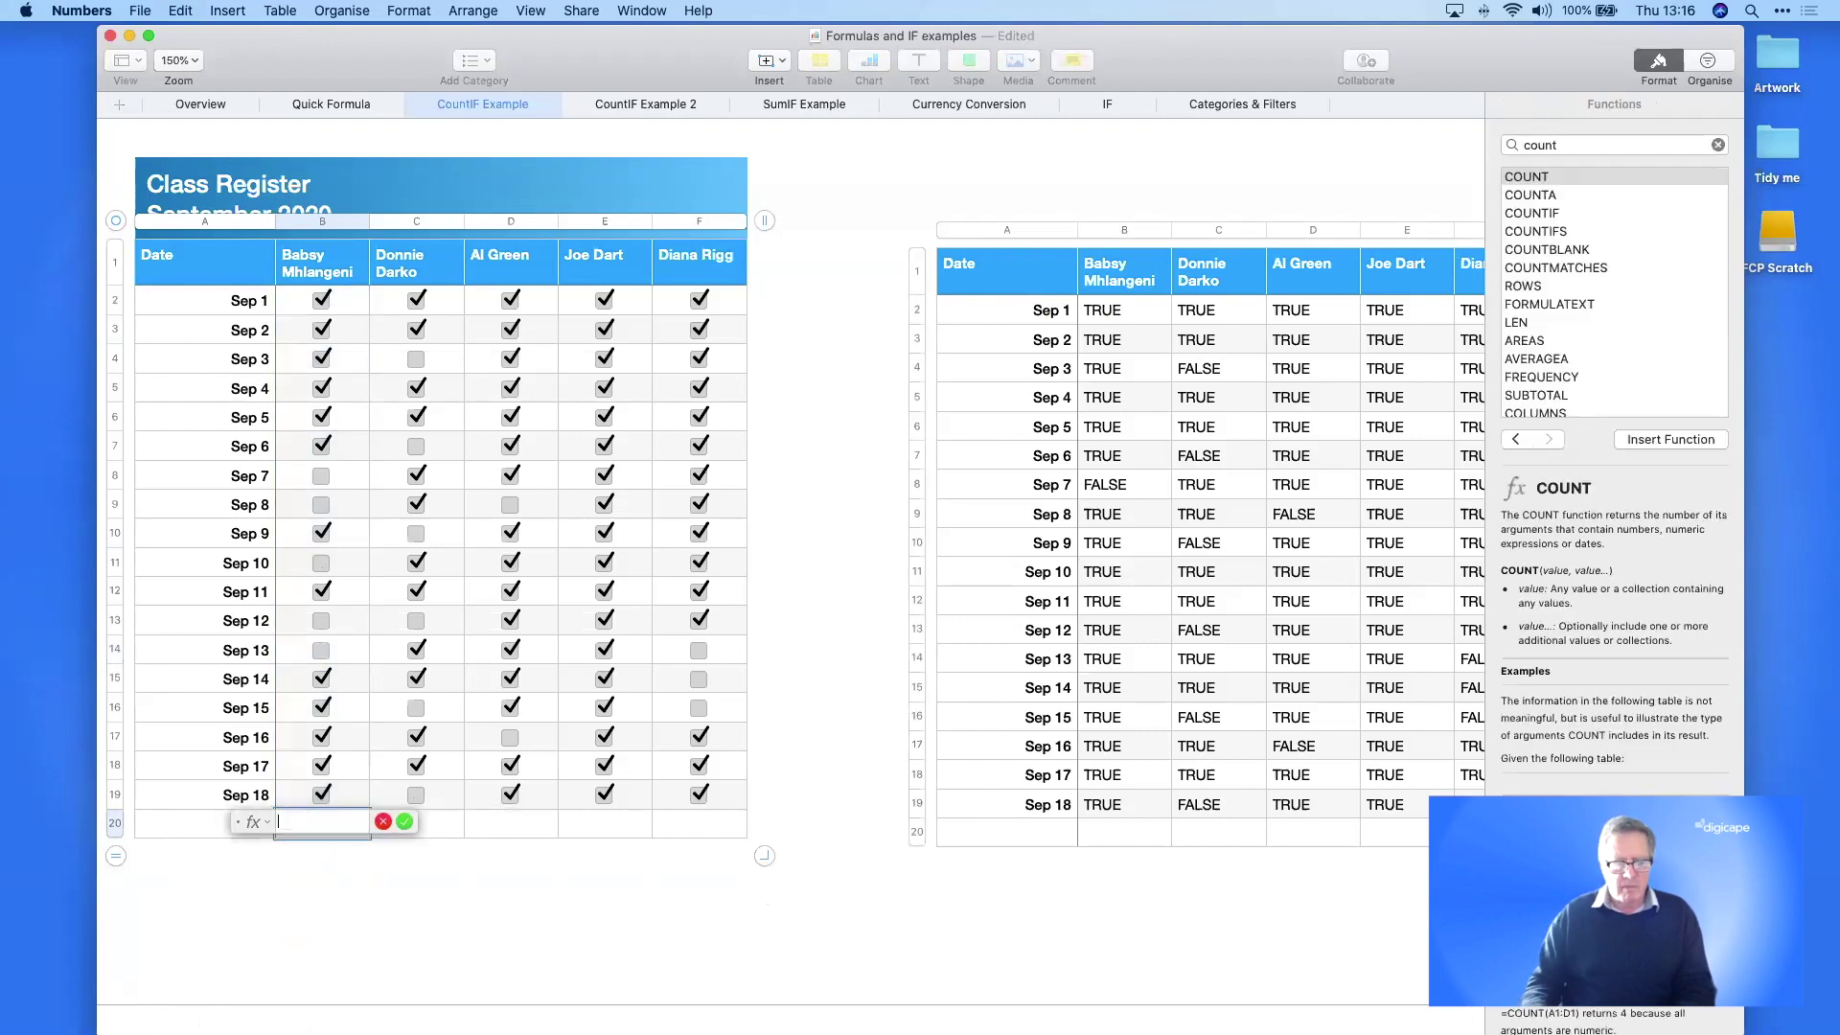
key("Return")
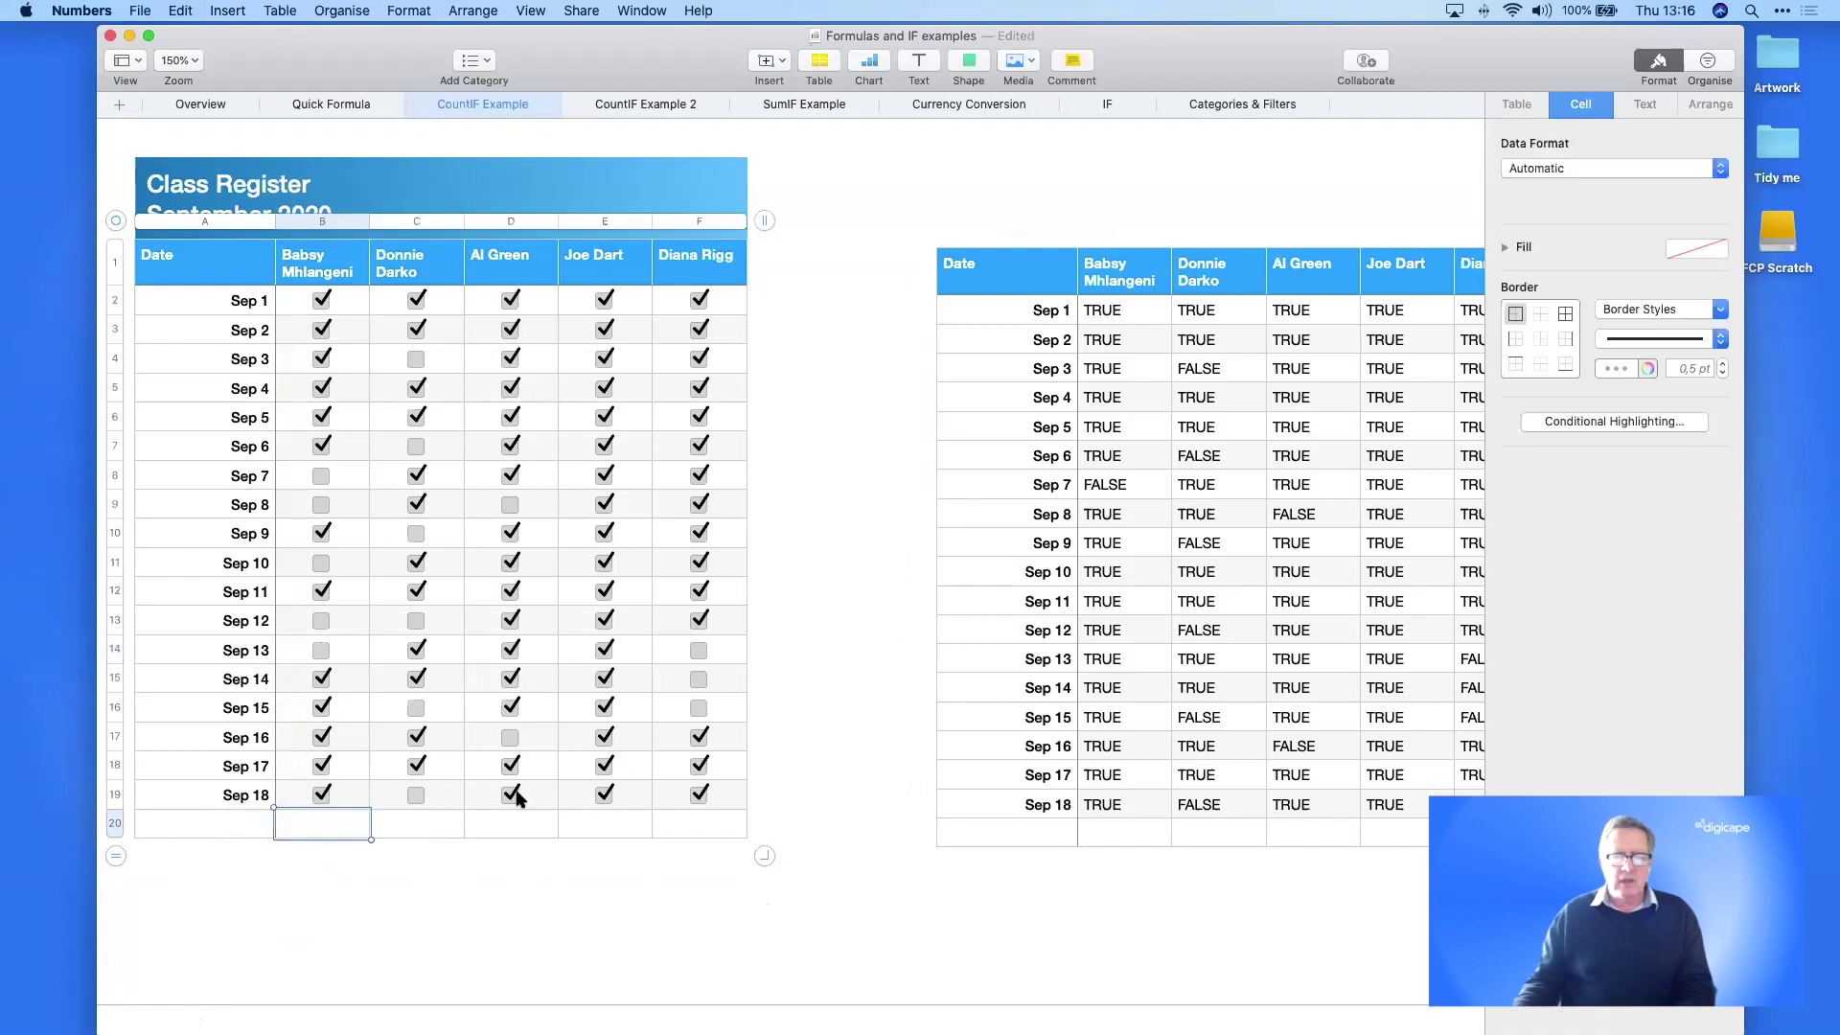
- Set the number of footer rows in the original register to 1
scroll(872, 537, "down", 1)
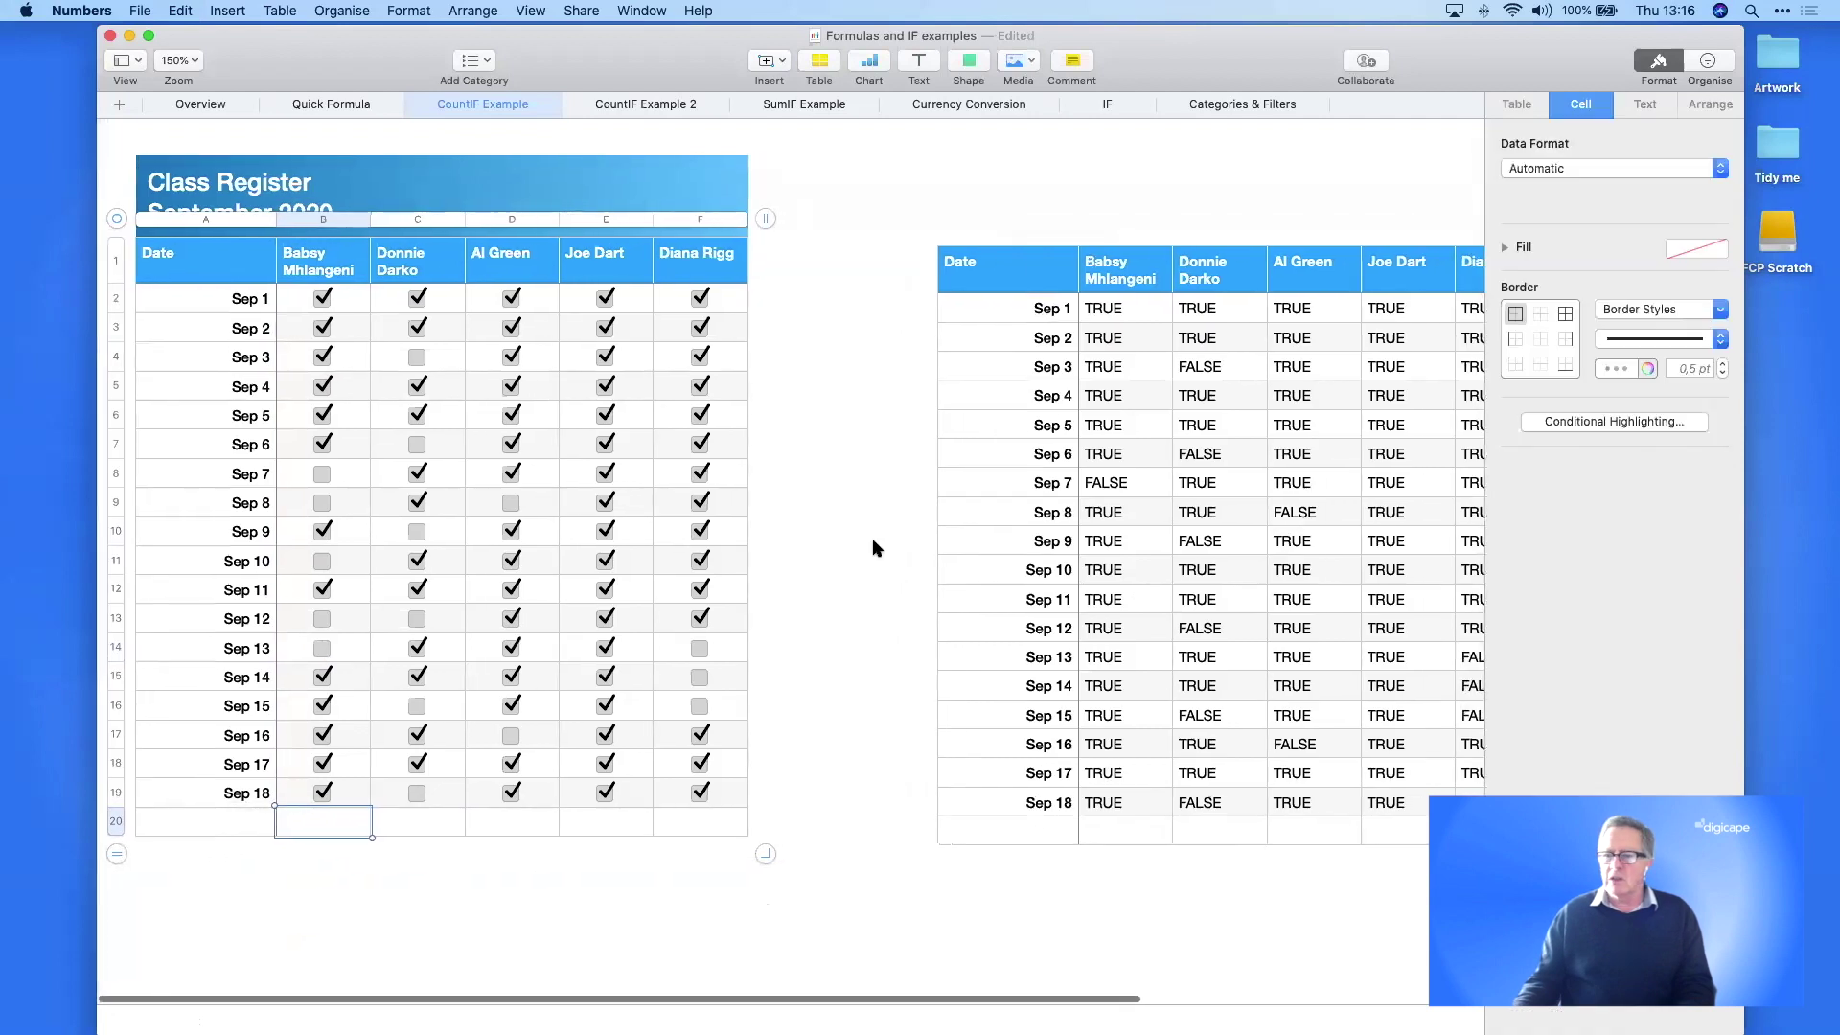
left_click(1516, 105)
left_click(1681, 436)
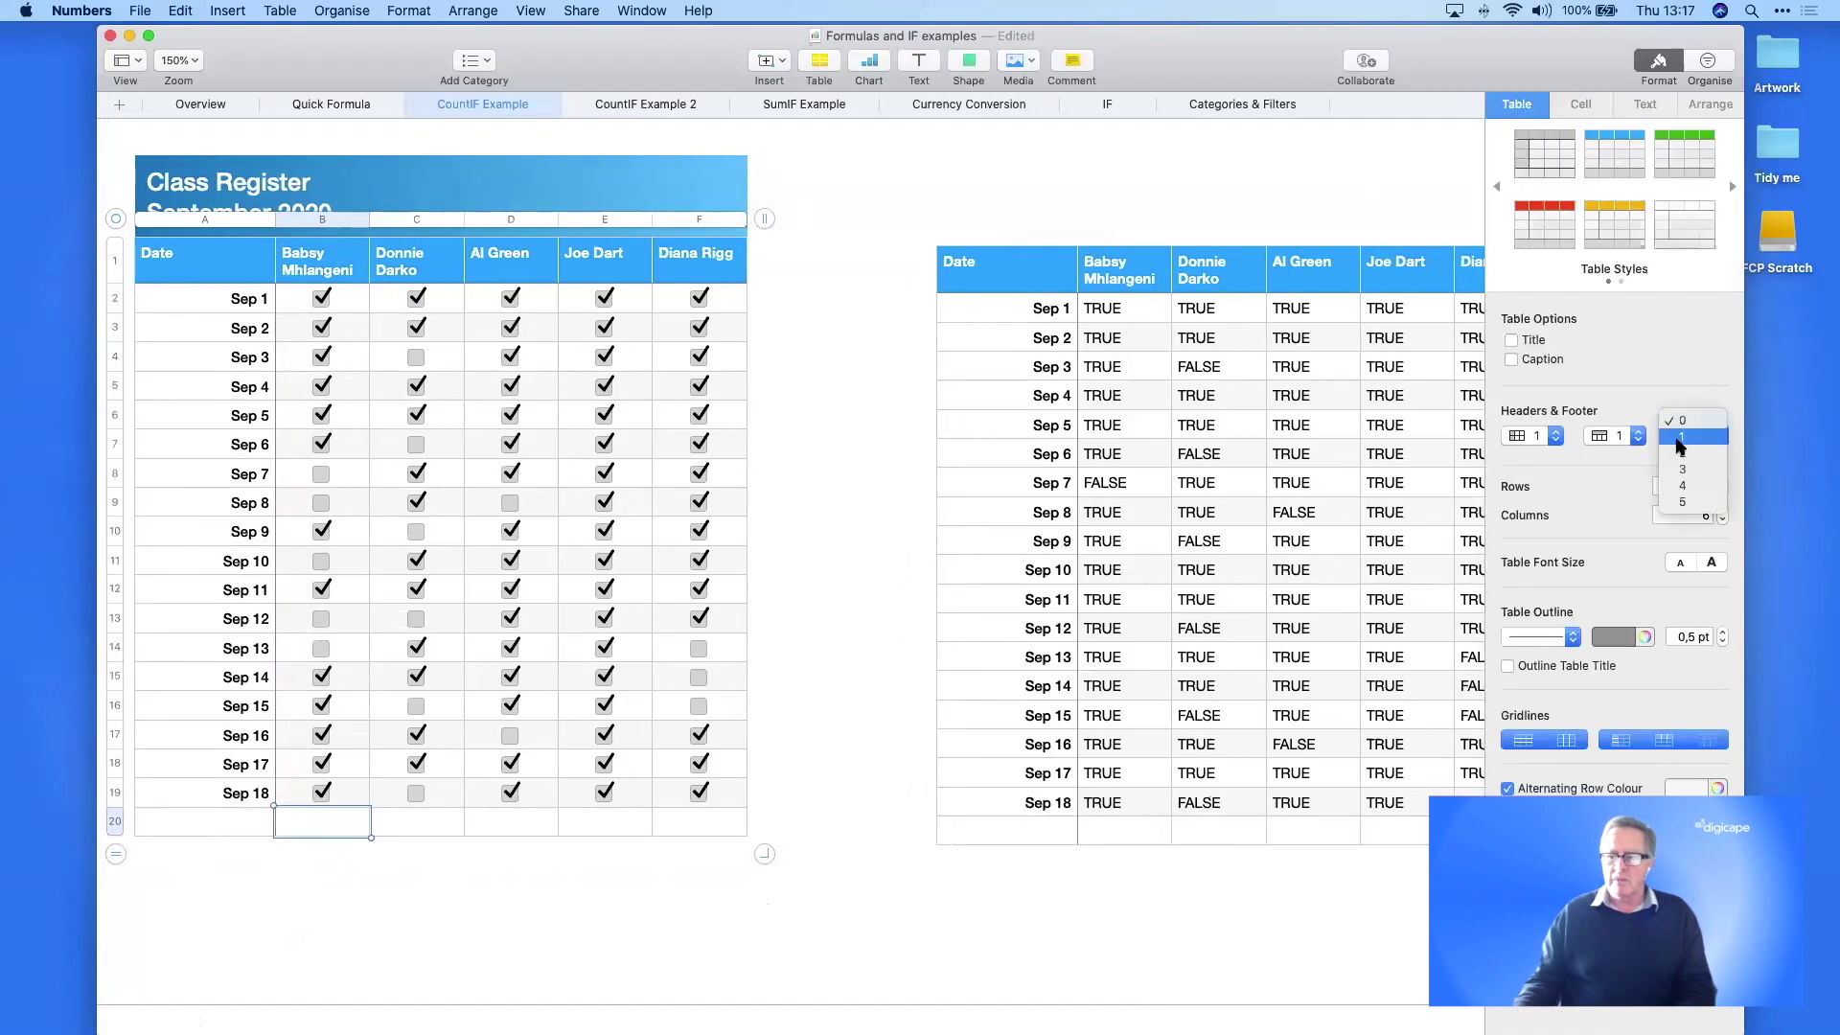
left_click(1680, 439)
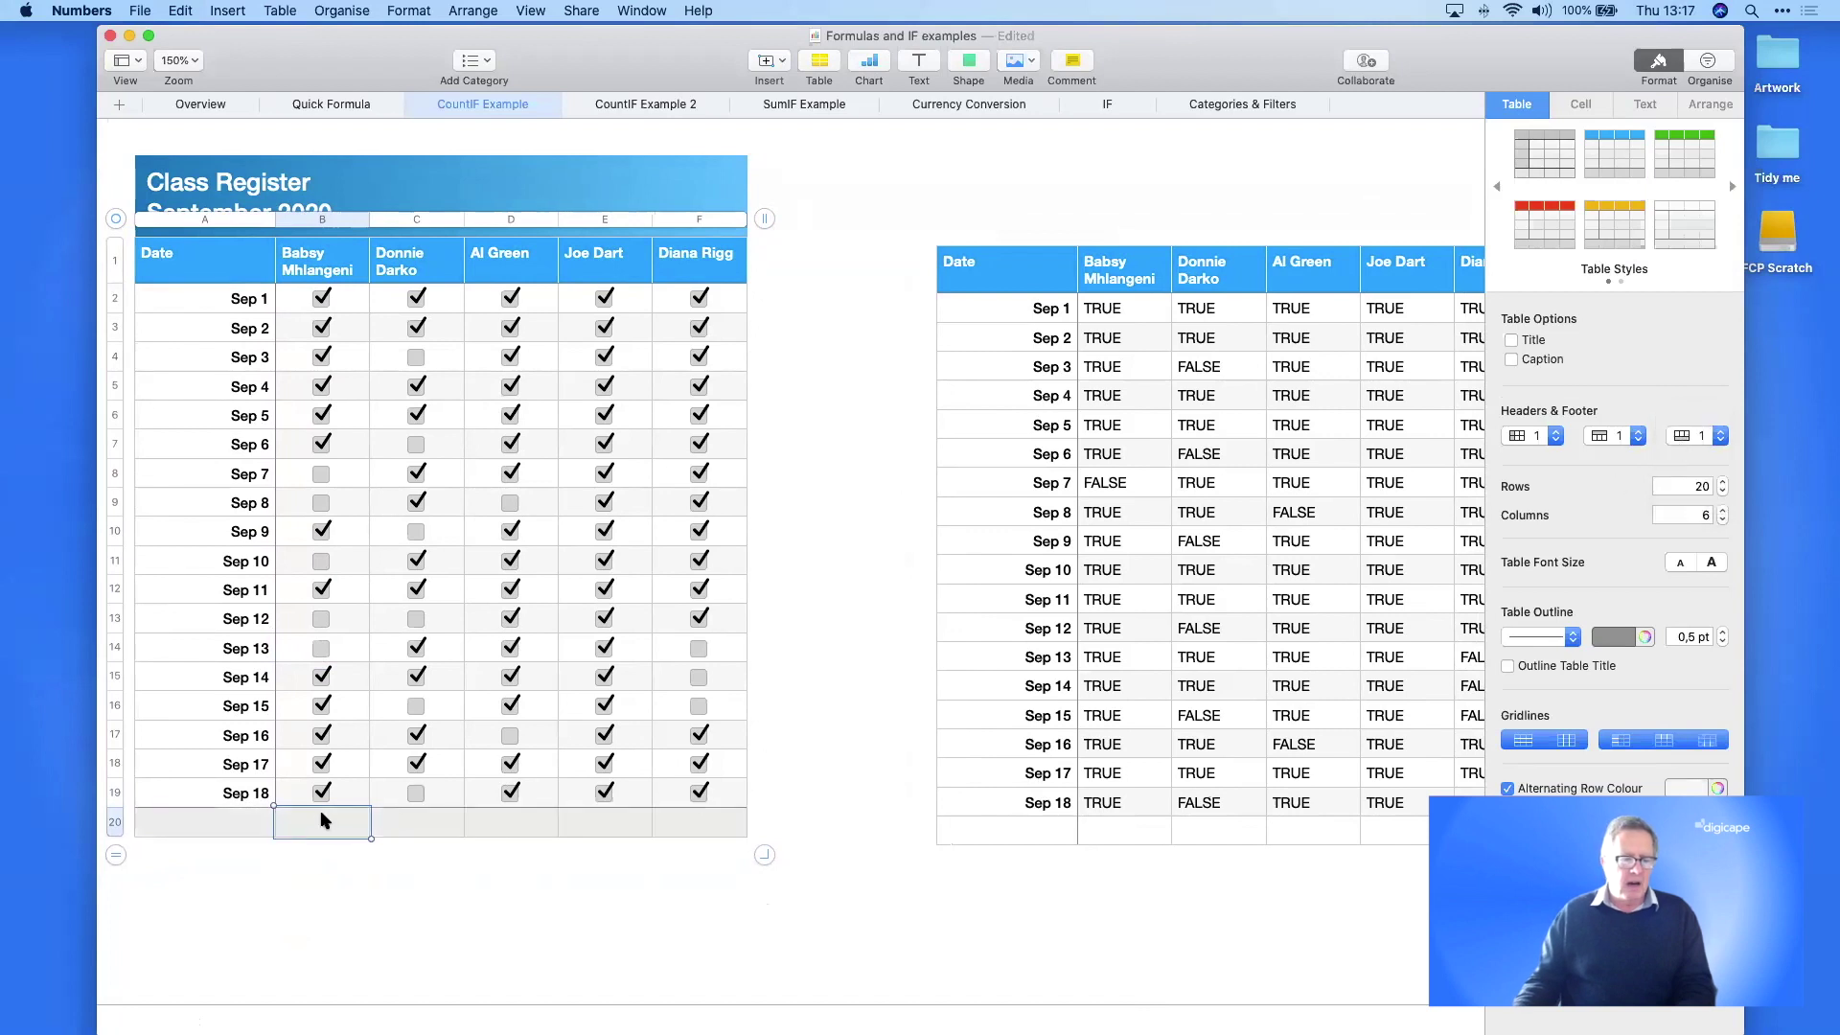
- Enter a COUNTIF formula in footer cell B20 with the whole first student column as test array and the condition "True"
type("=")
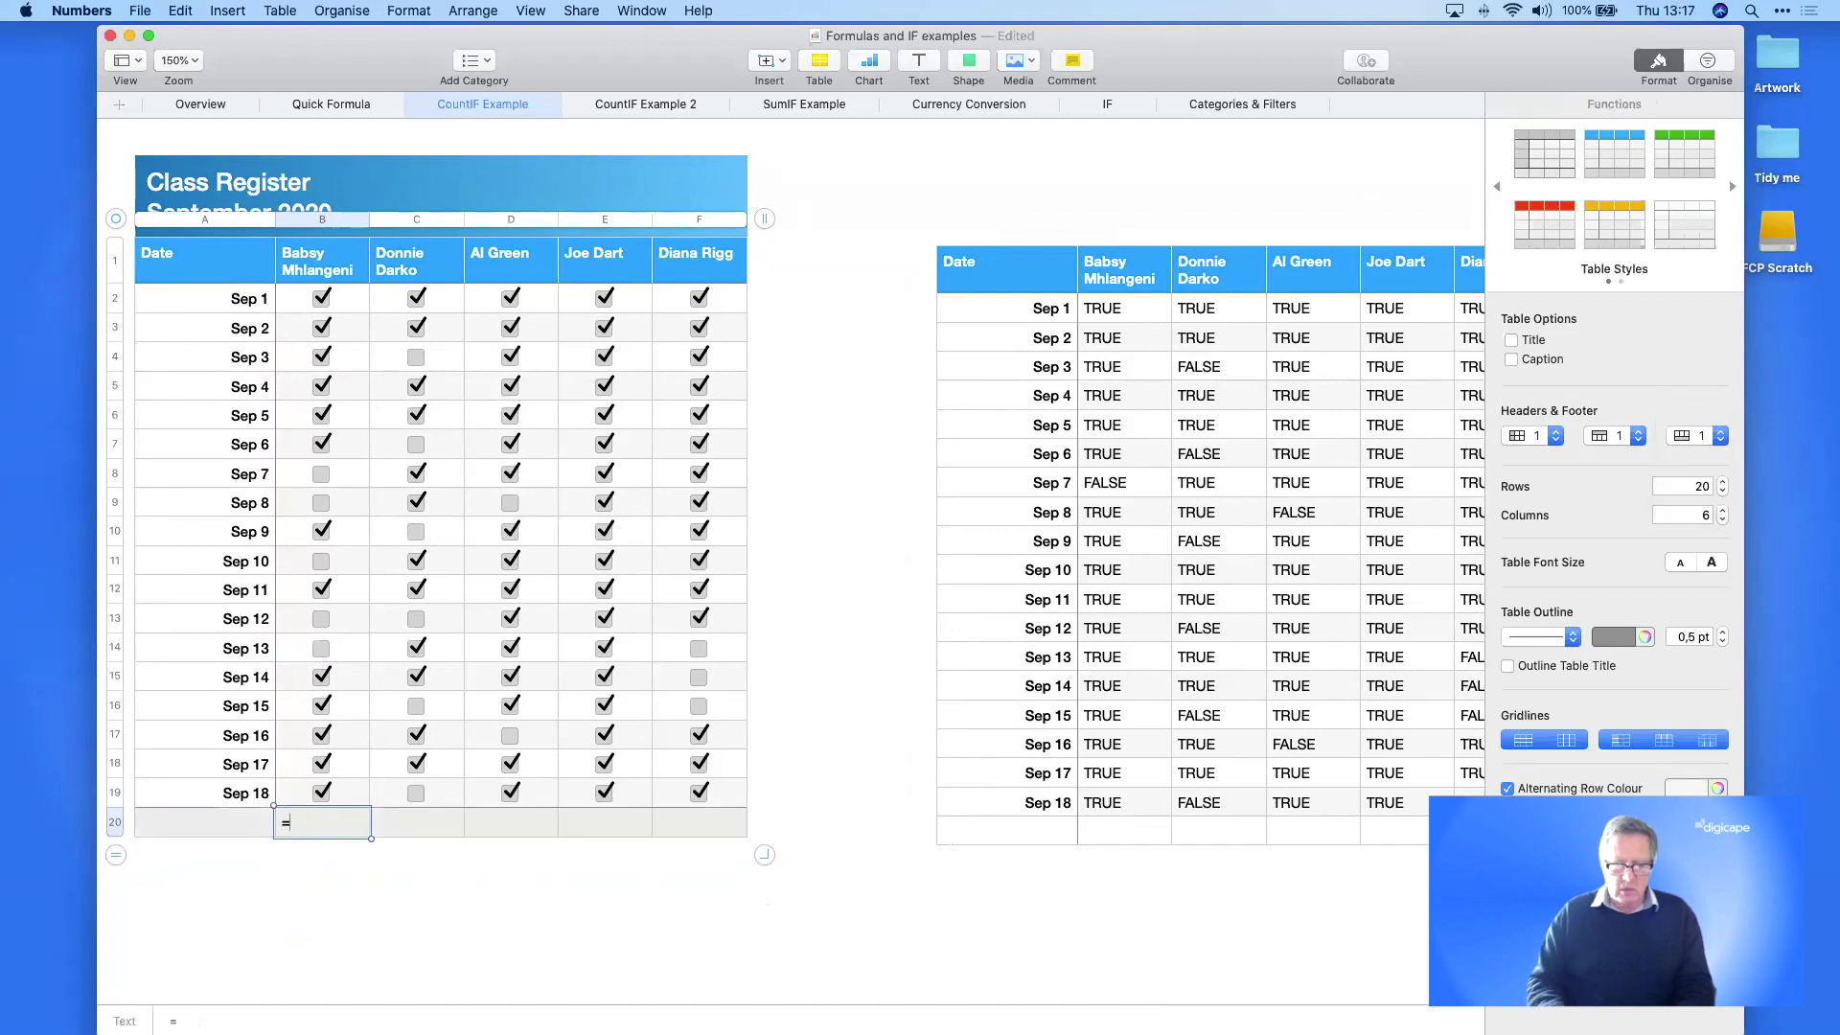
type("count")
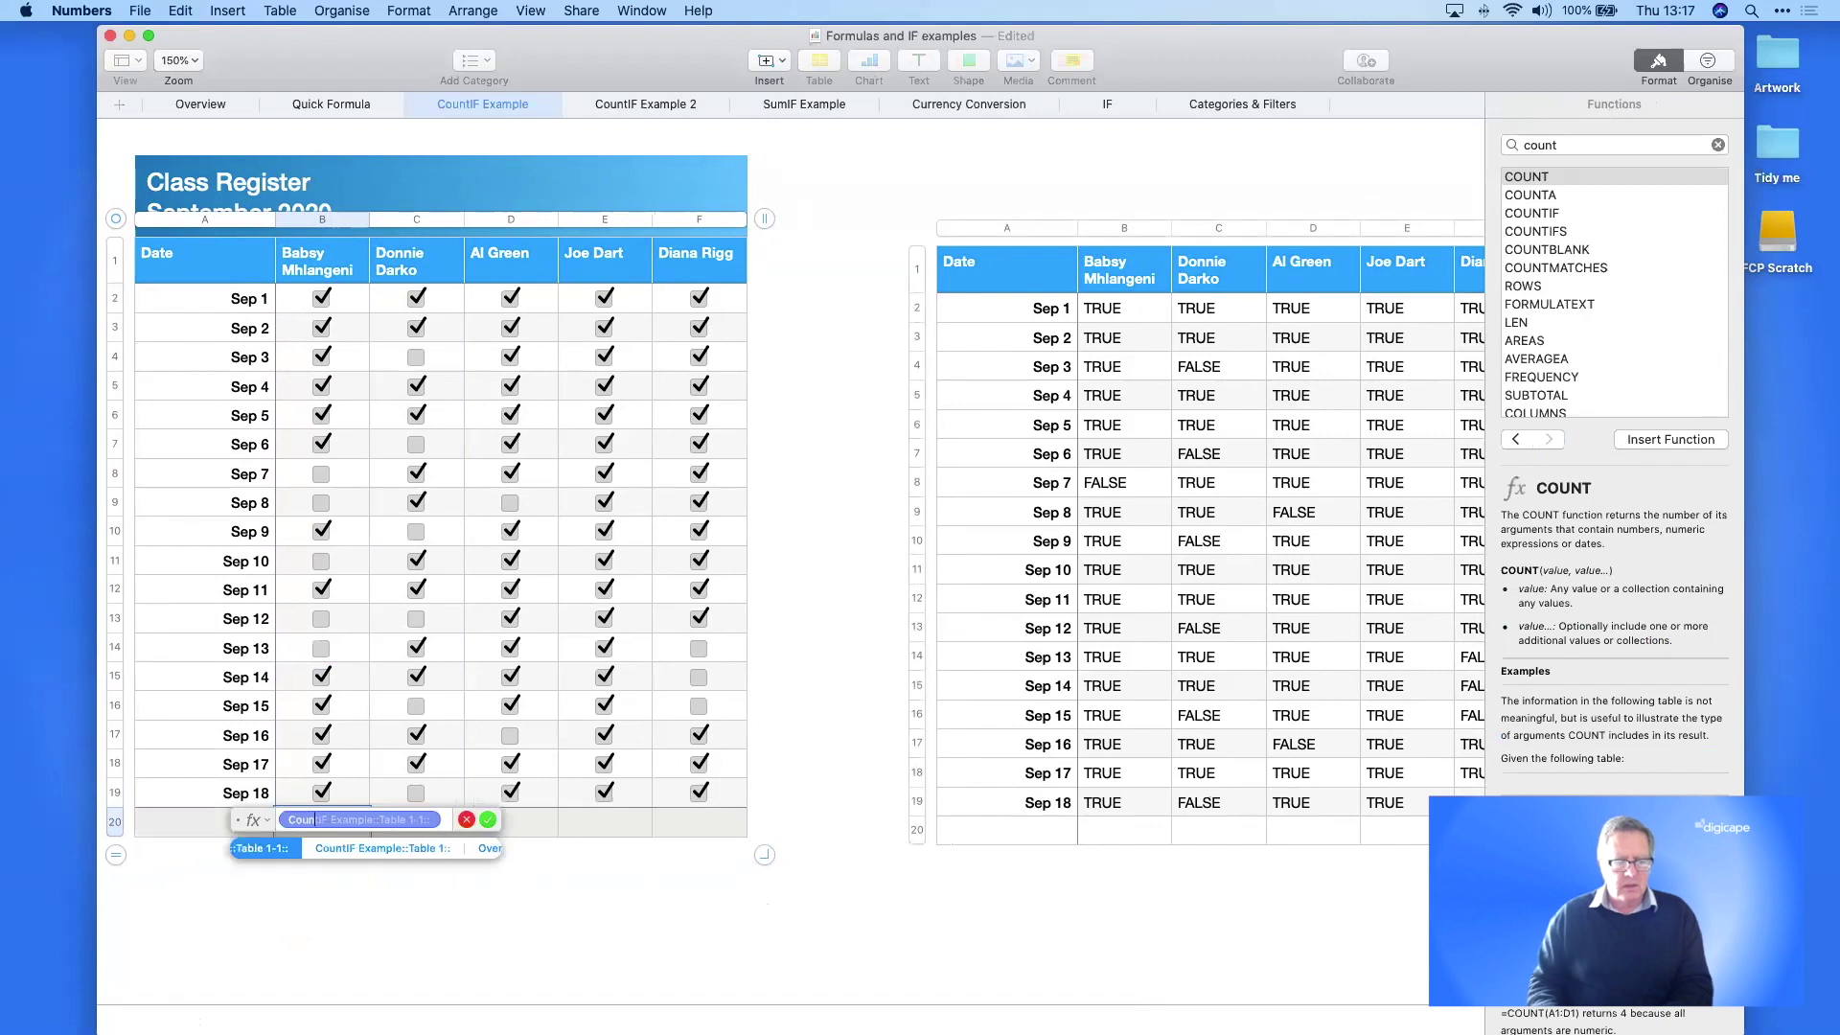
key("Return")
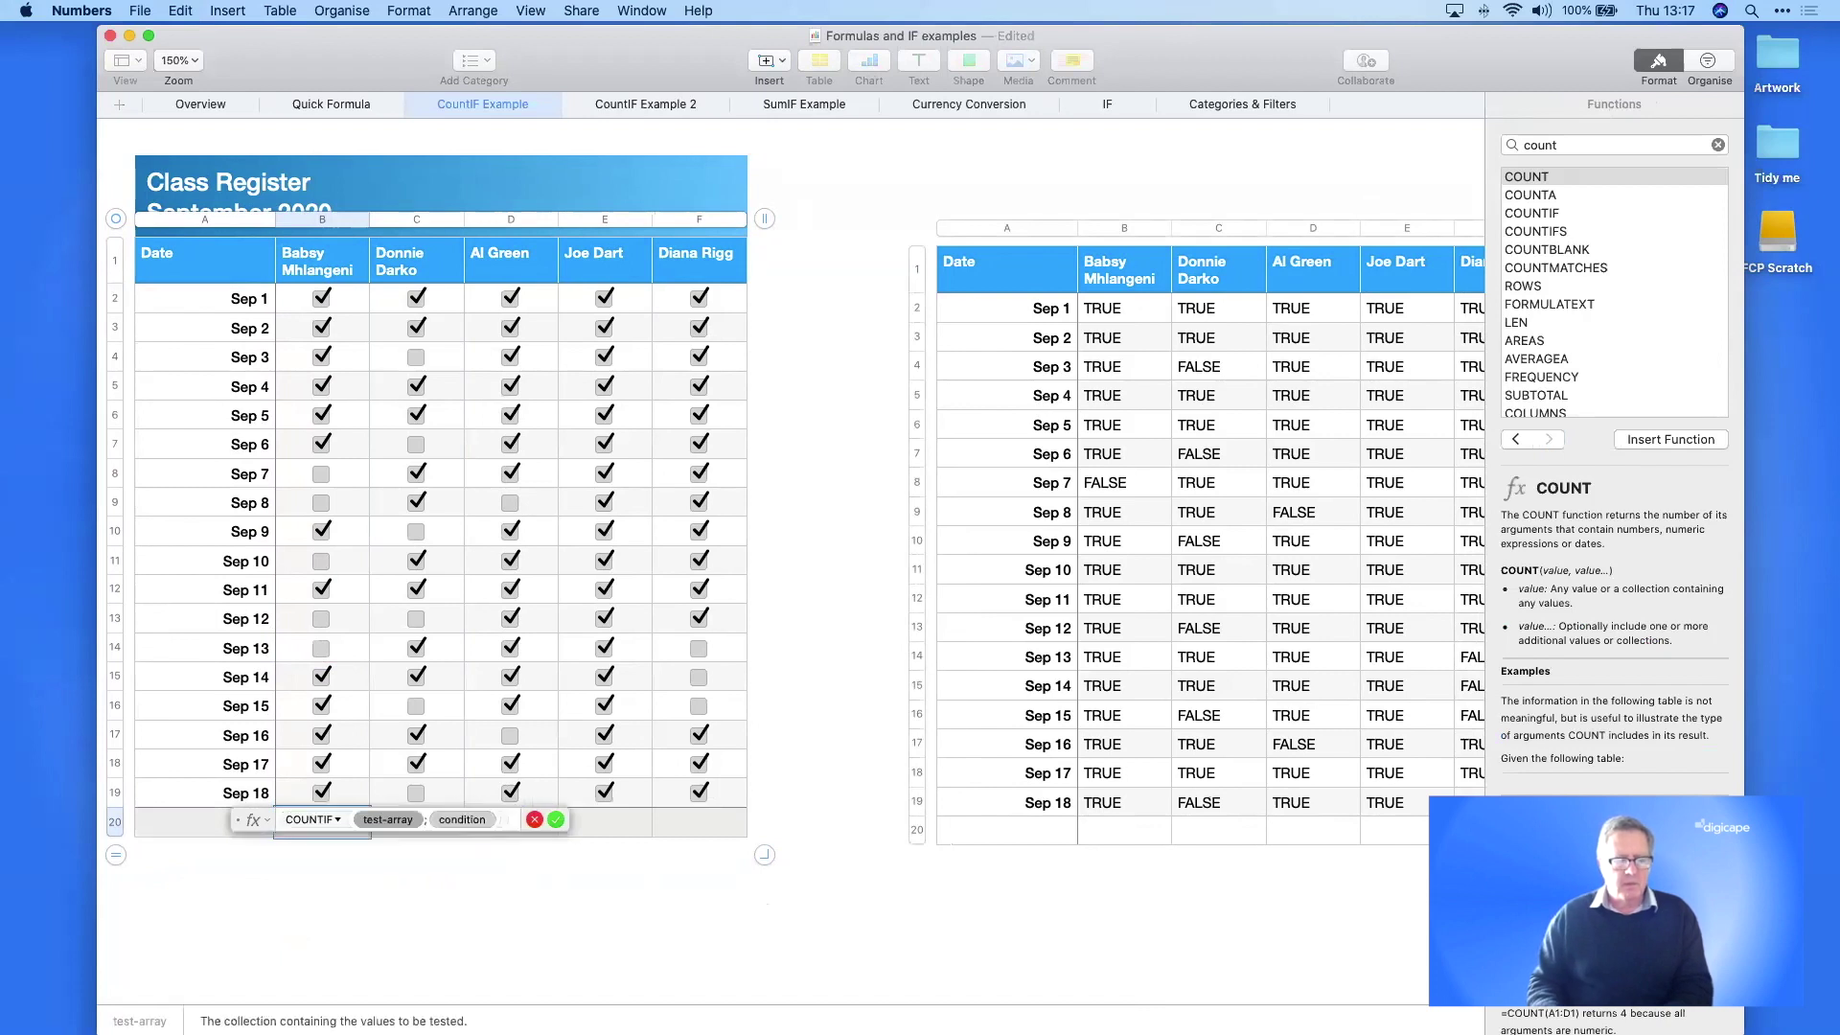
left_click(340, 219)
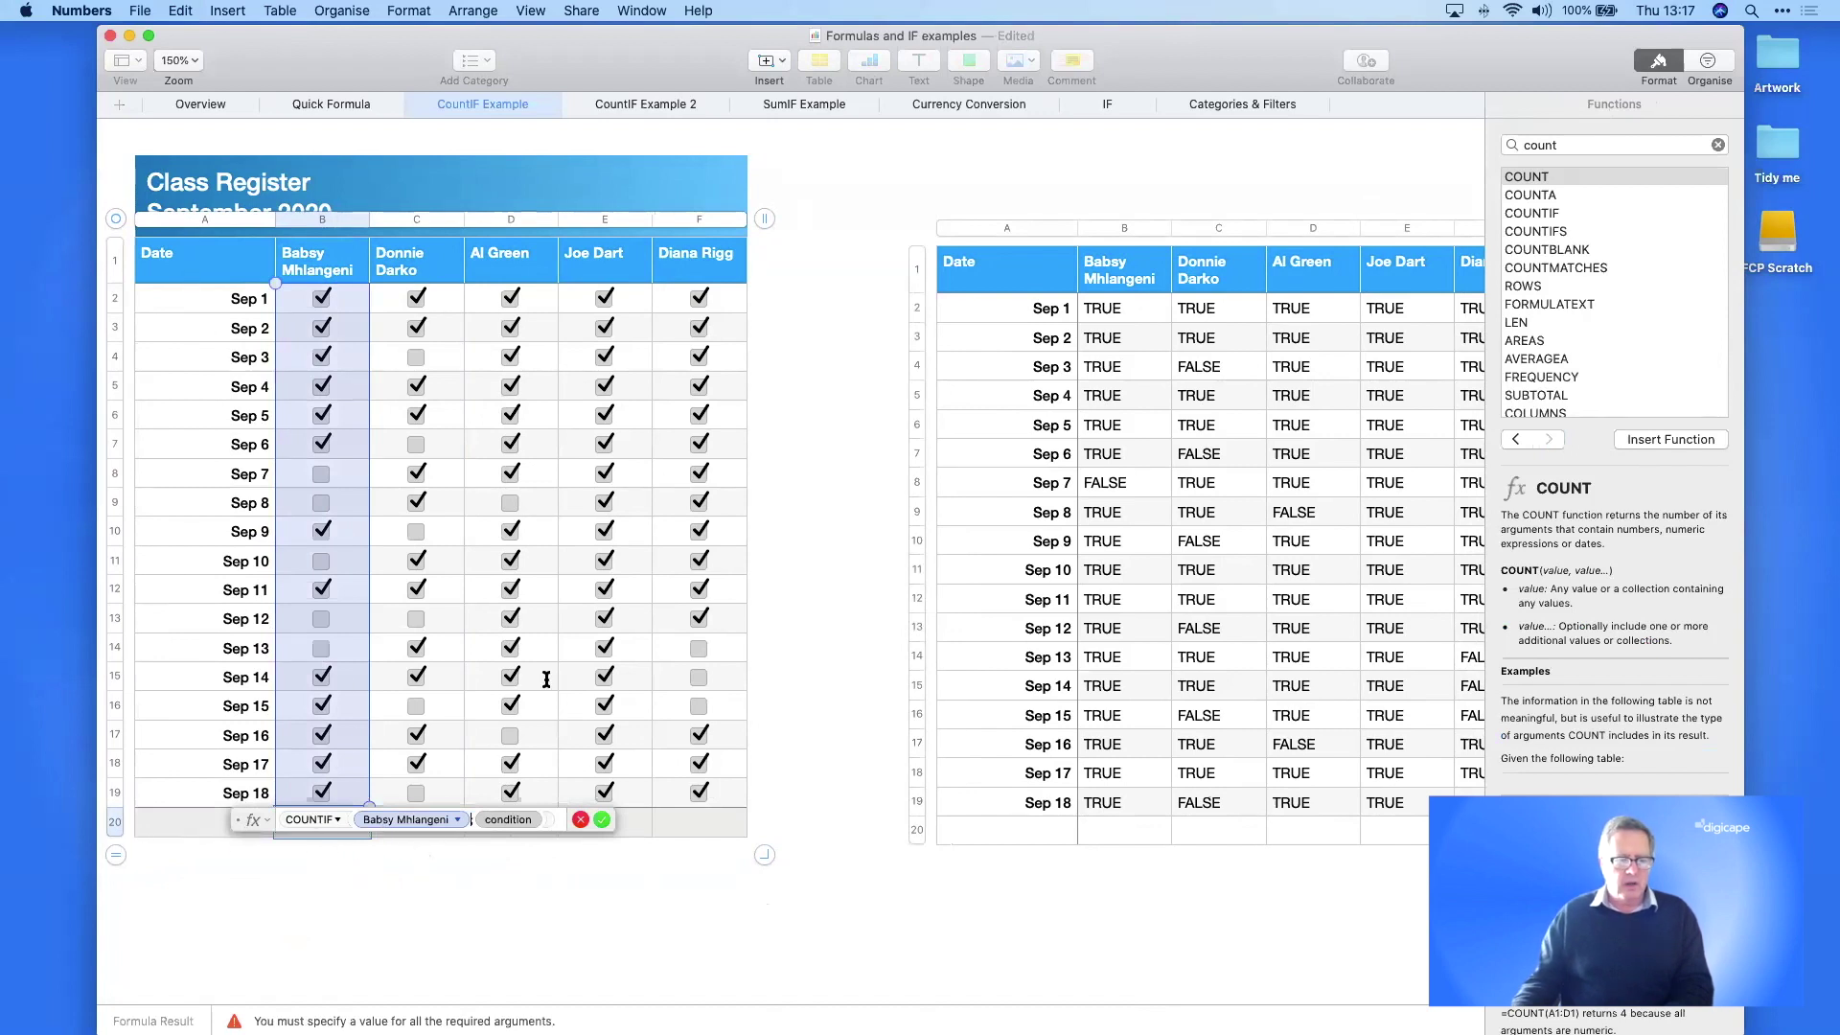
left_click(533, 819)
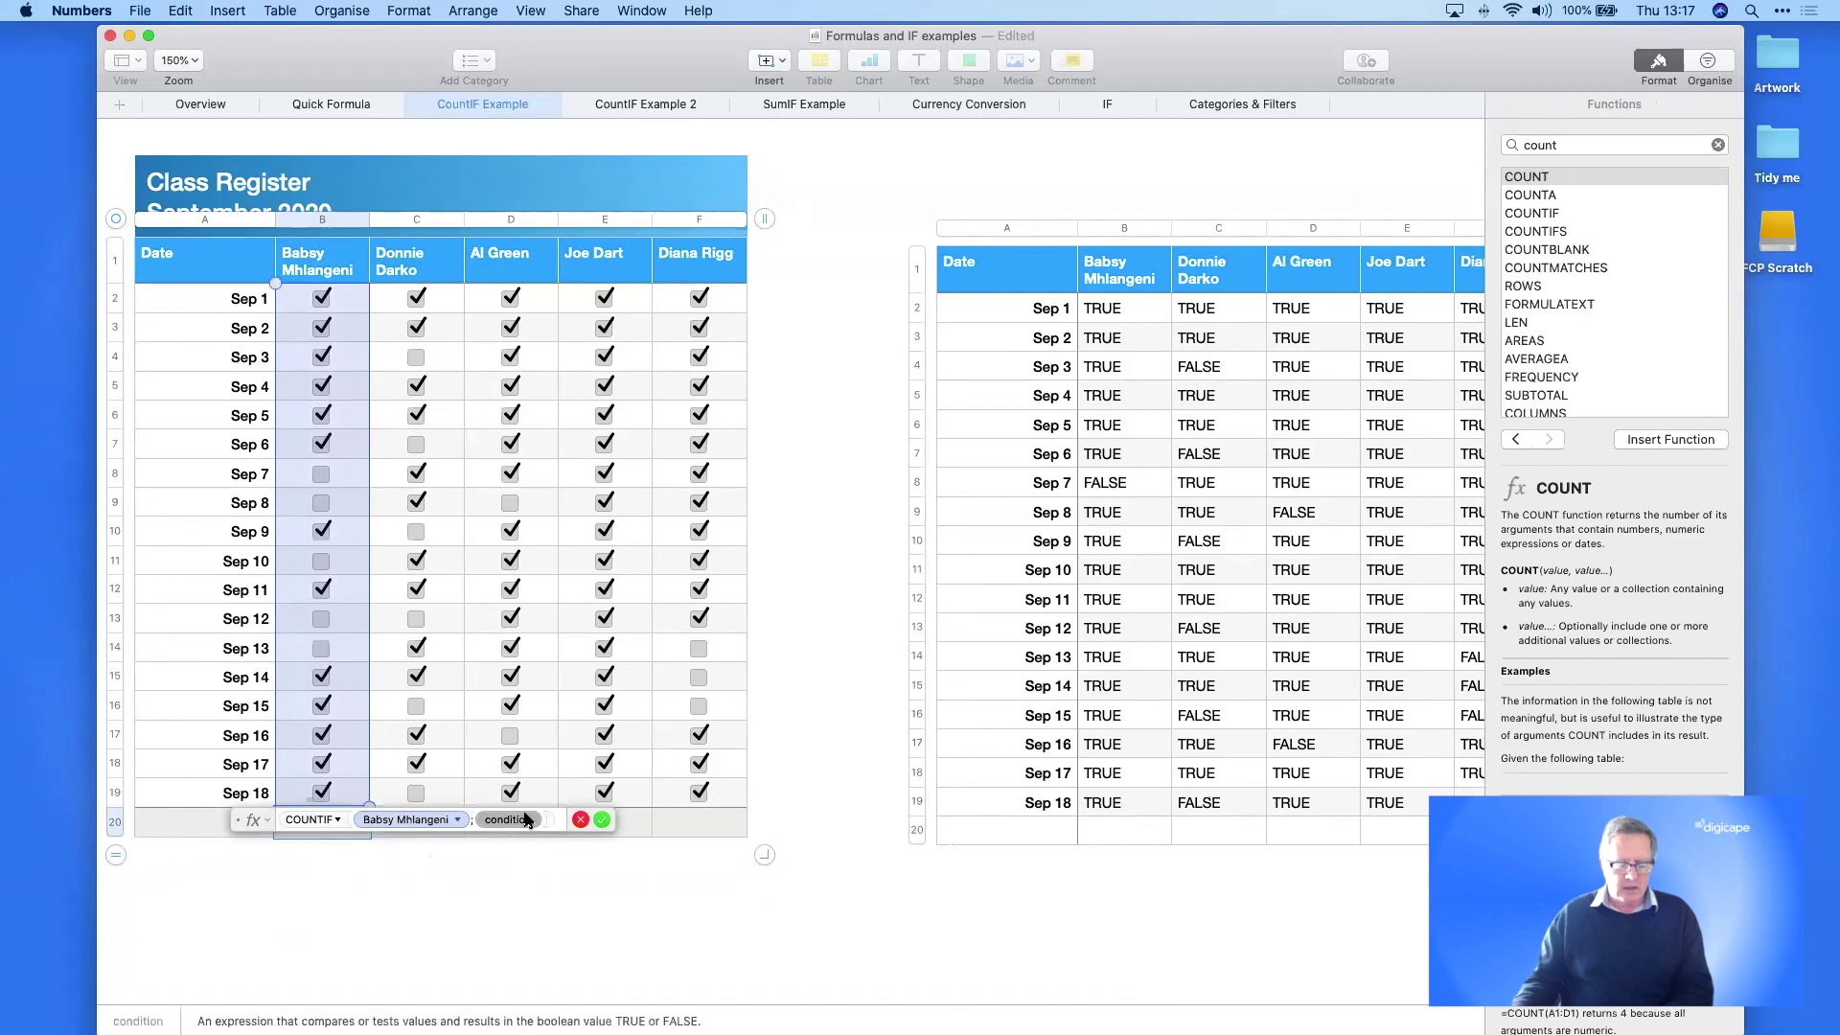
type("\"True")
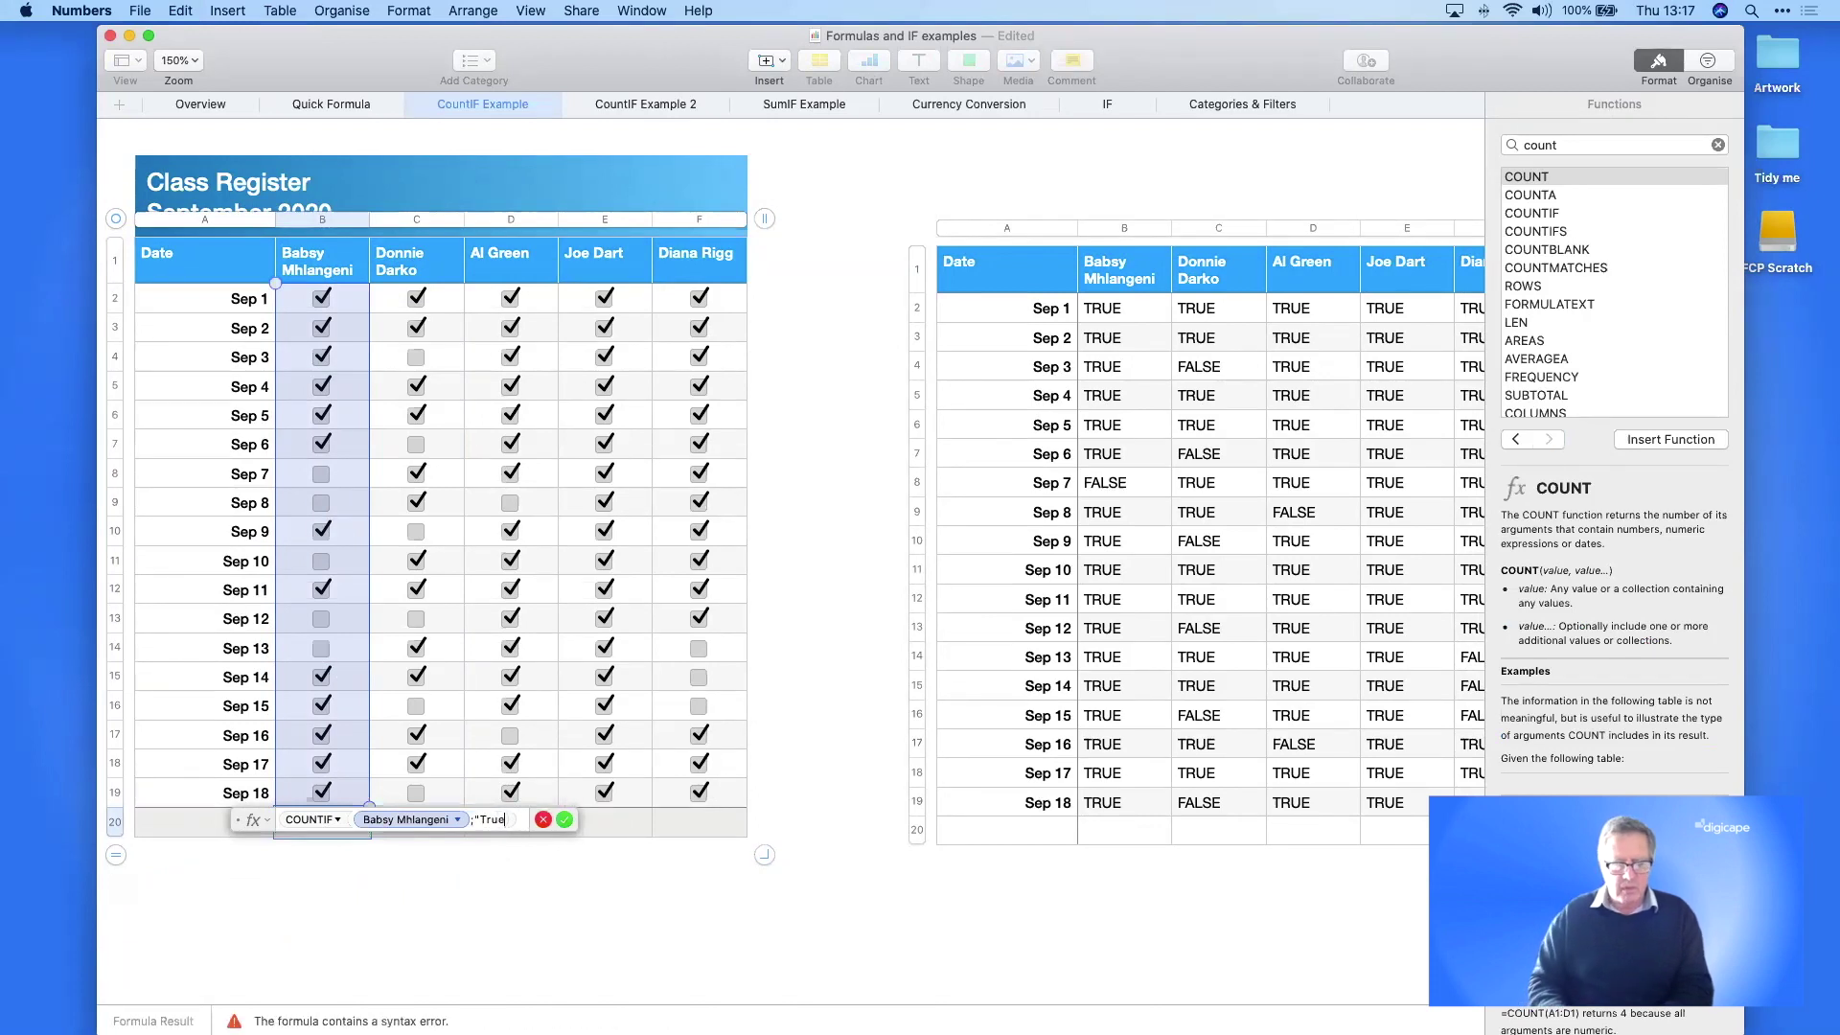
type("\"")
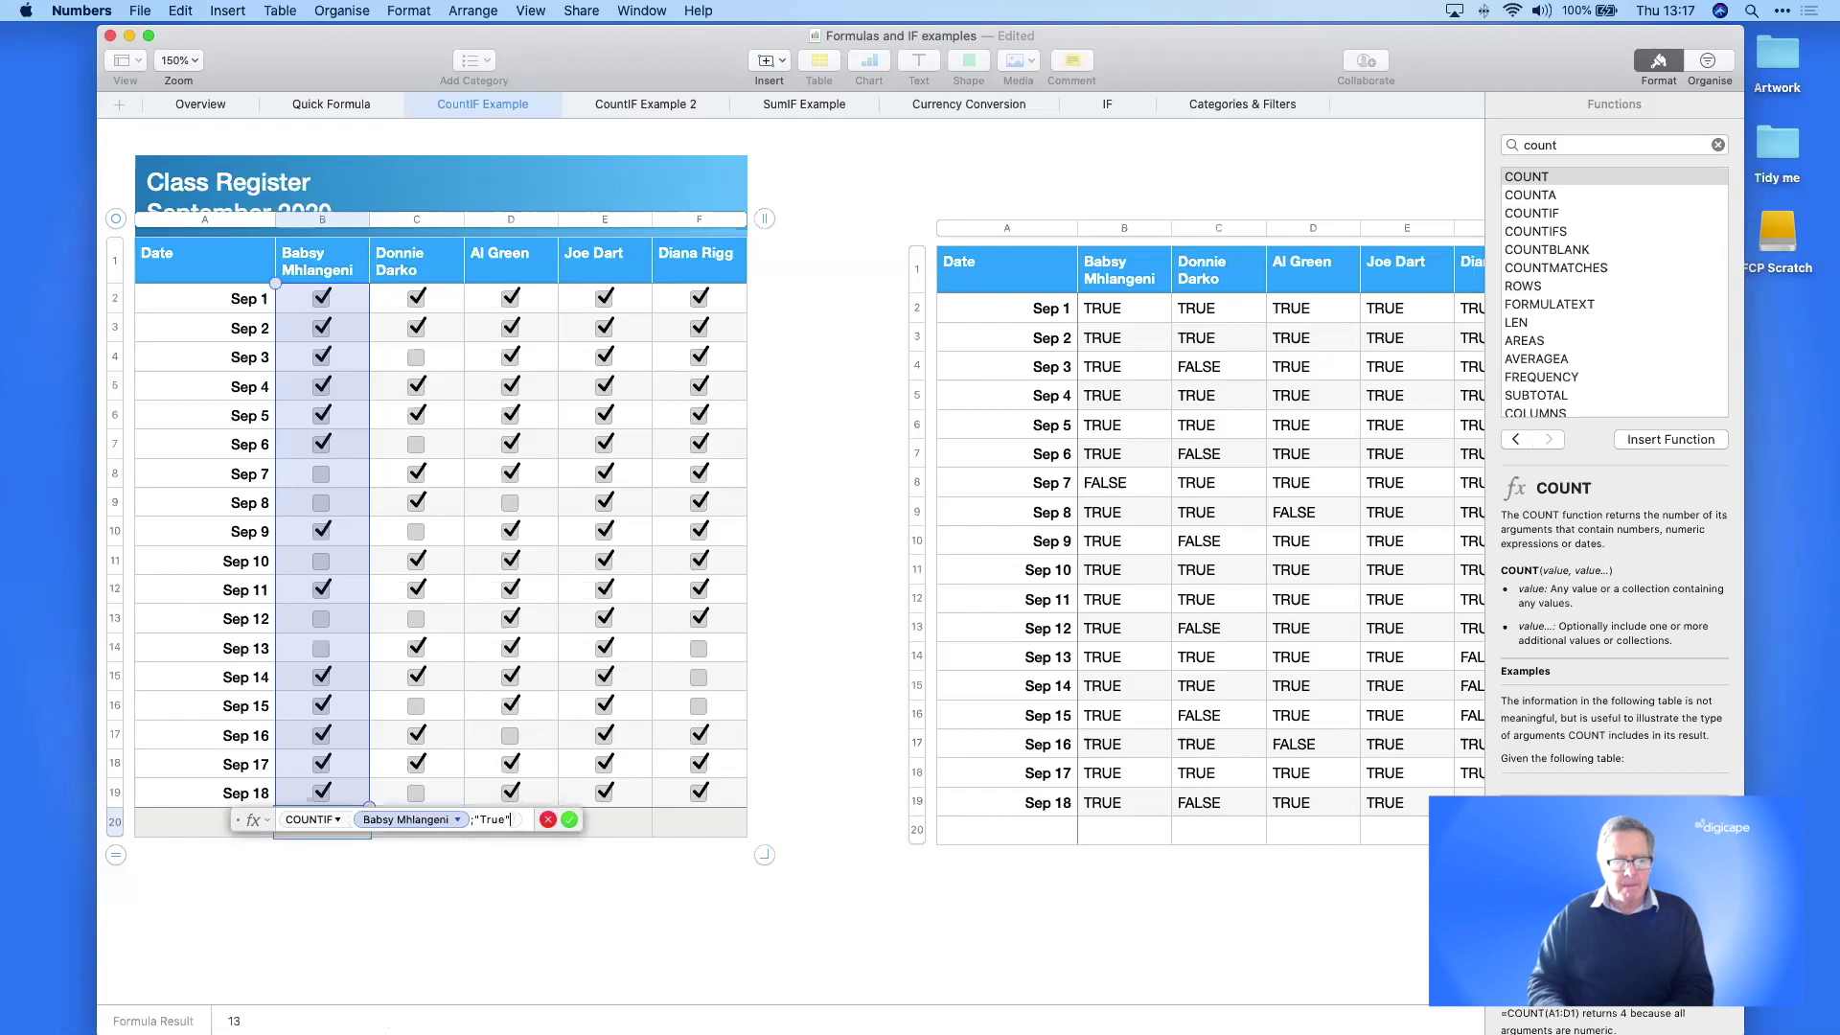
key("Return")
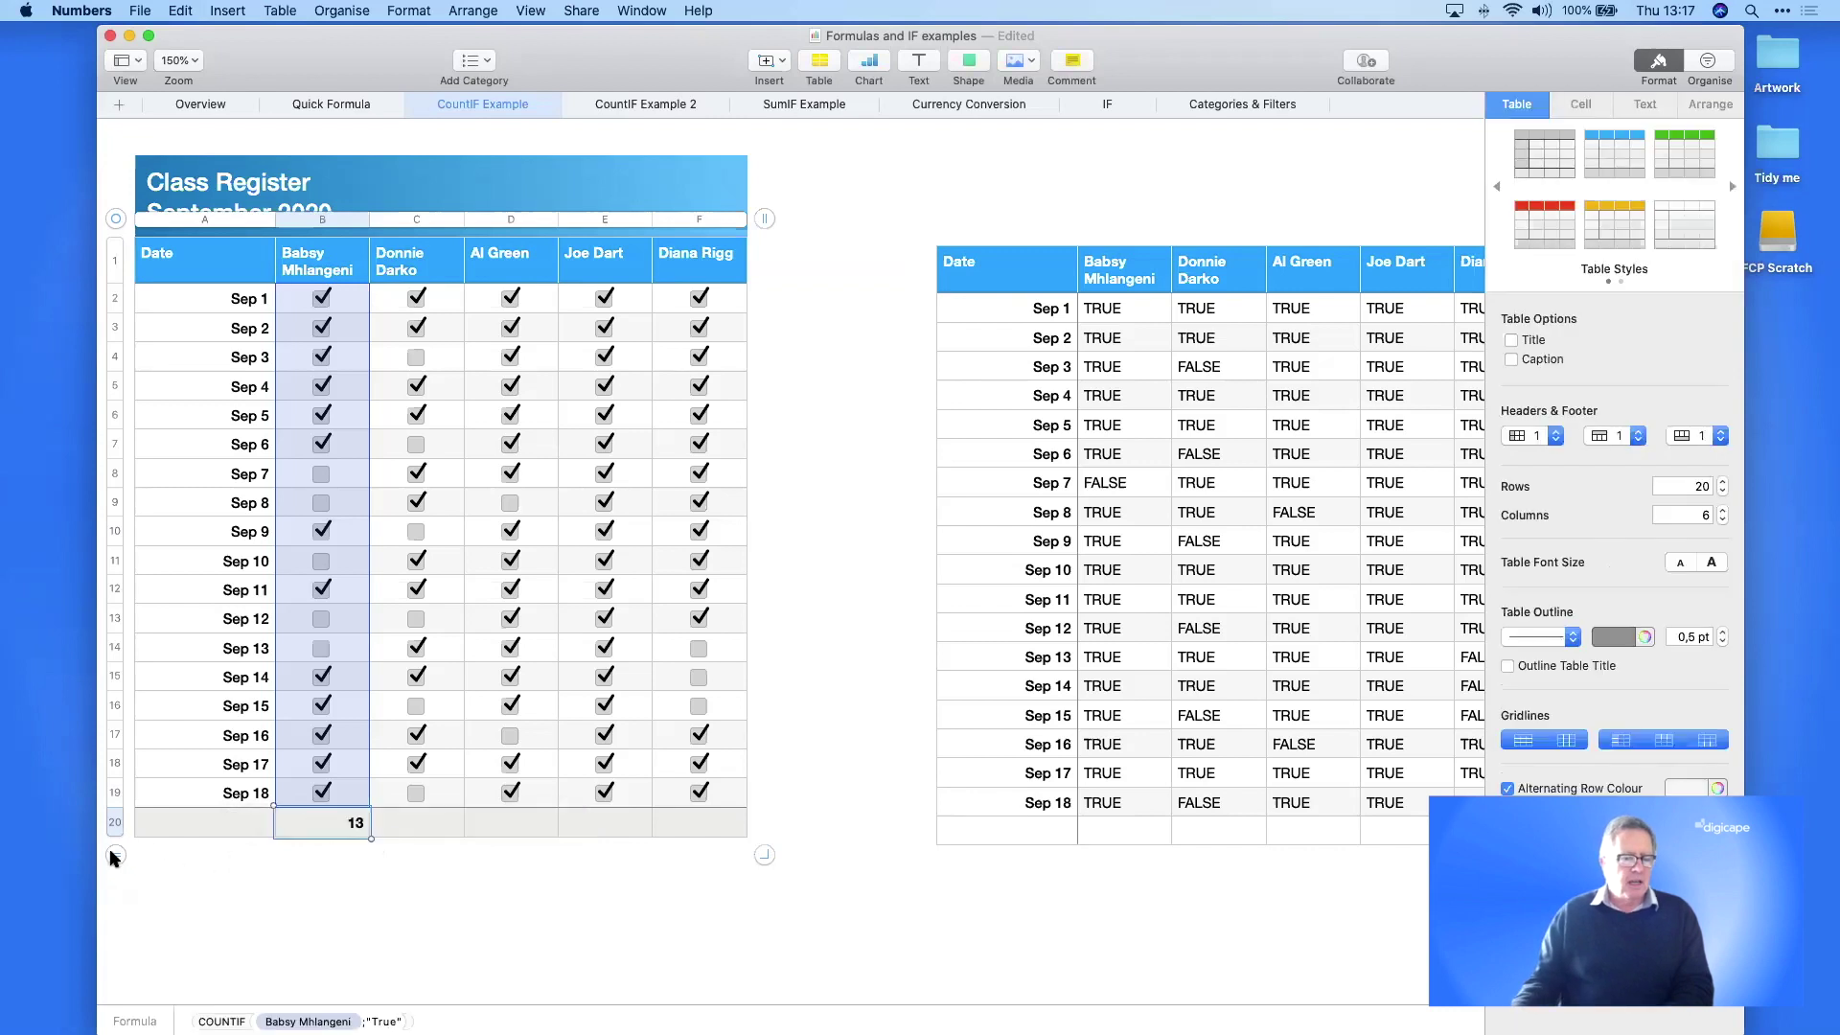
- Extend the register to 29 rows with dates up to Sep 27, and tick Sep 20, 21, 22, 24 and 25 for the first student
left_click_drag(115, 853, 116, 978)
left_click_drag(235, 618, 195, 915)
left_click(324, 707)
left_click(324, 707)
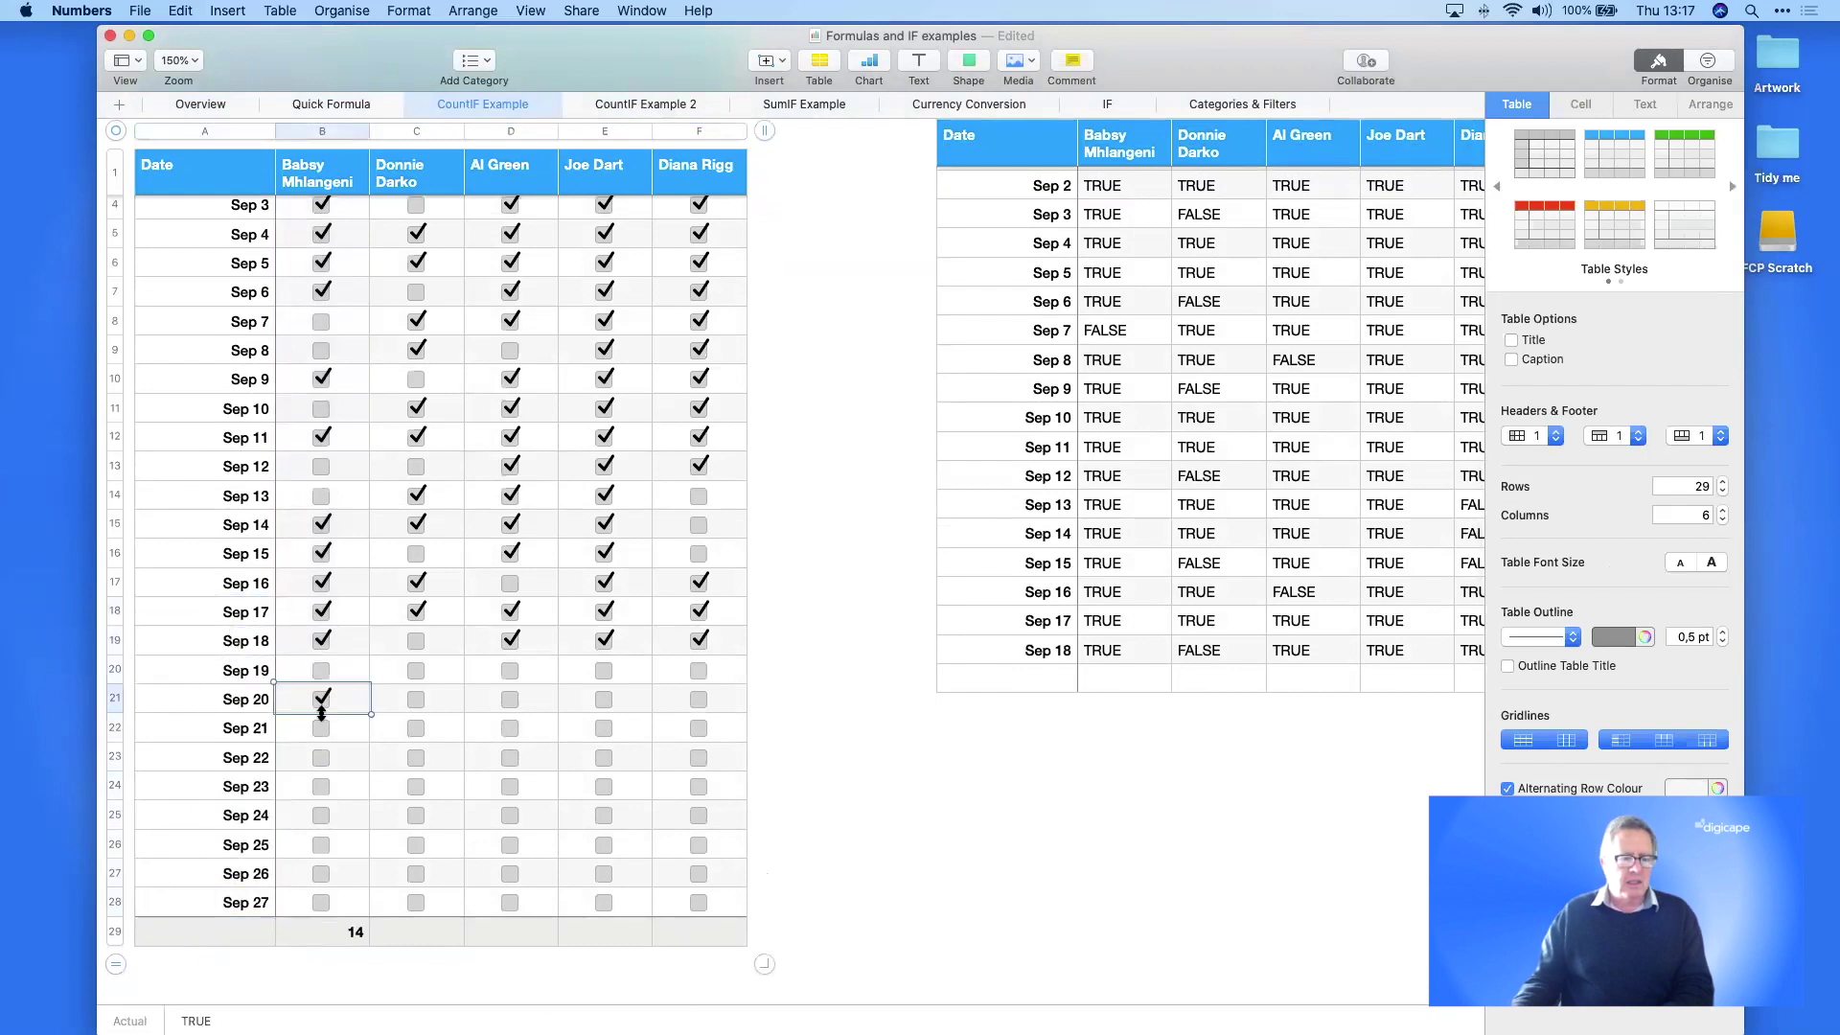
left_click(323, 728)
left_click(323, 757)
left_click(323, 813)
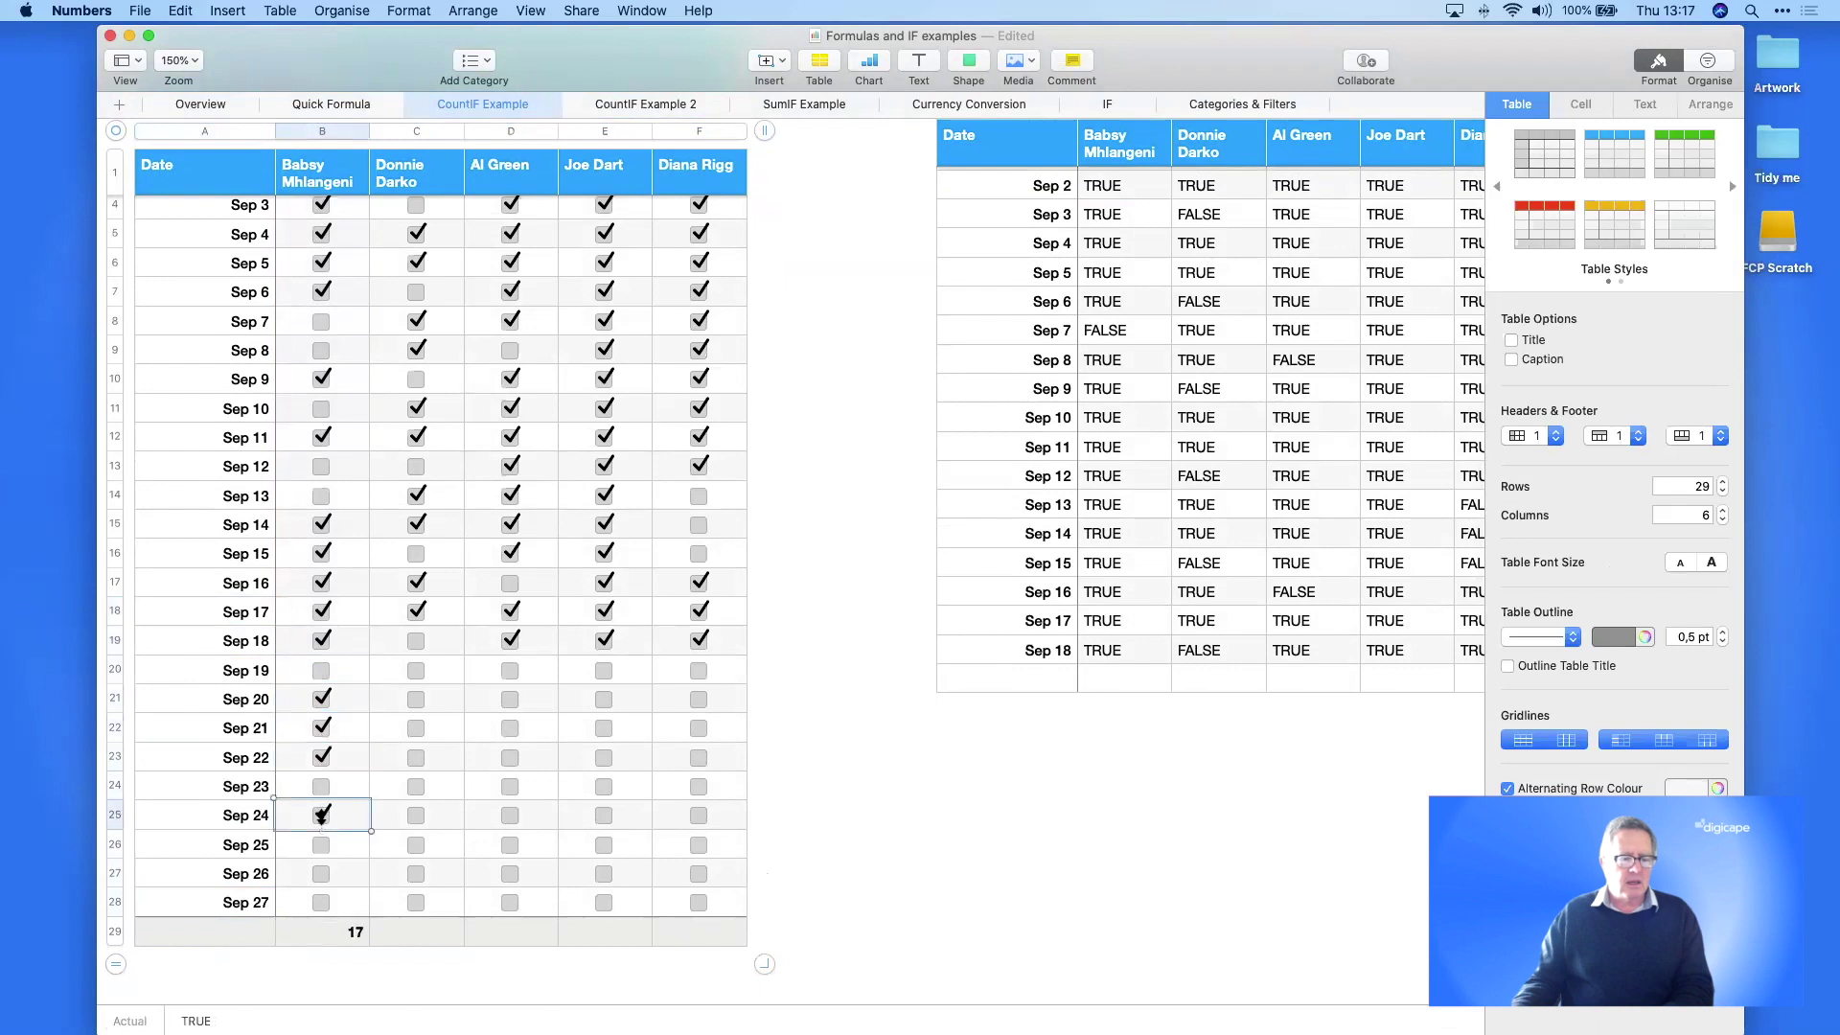
left_click(323, 844)
- Fill the COUNTIF footer formula from B29 across to column F, and tick Sep 24, 23 and 20 in column D
left_click(325, 935)
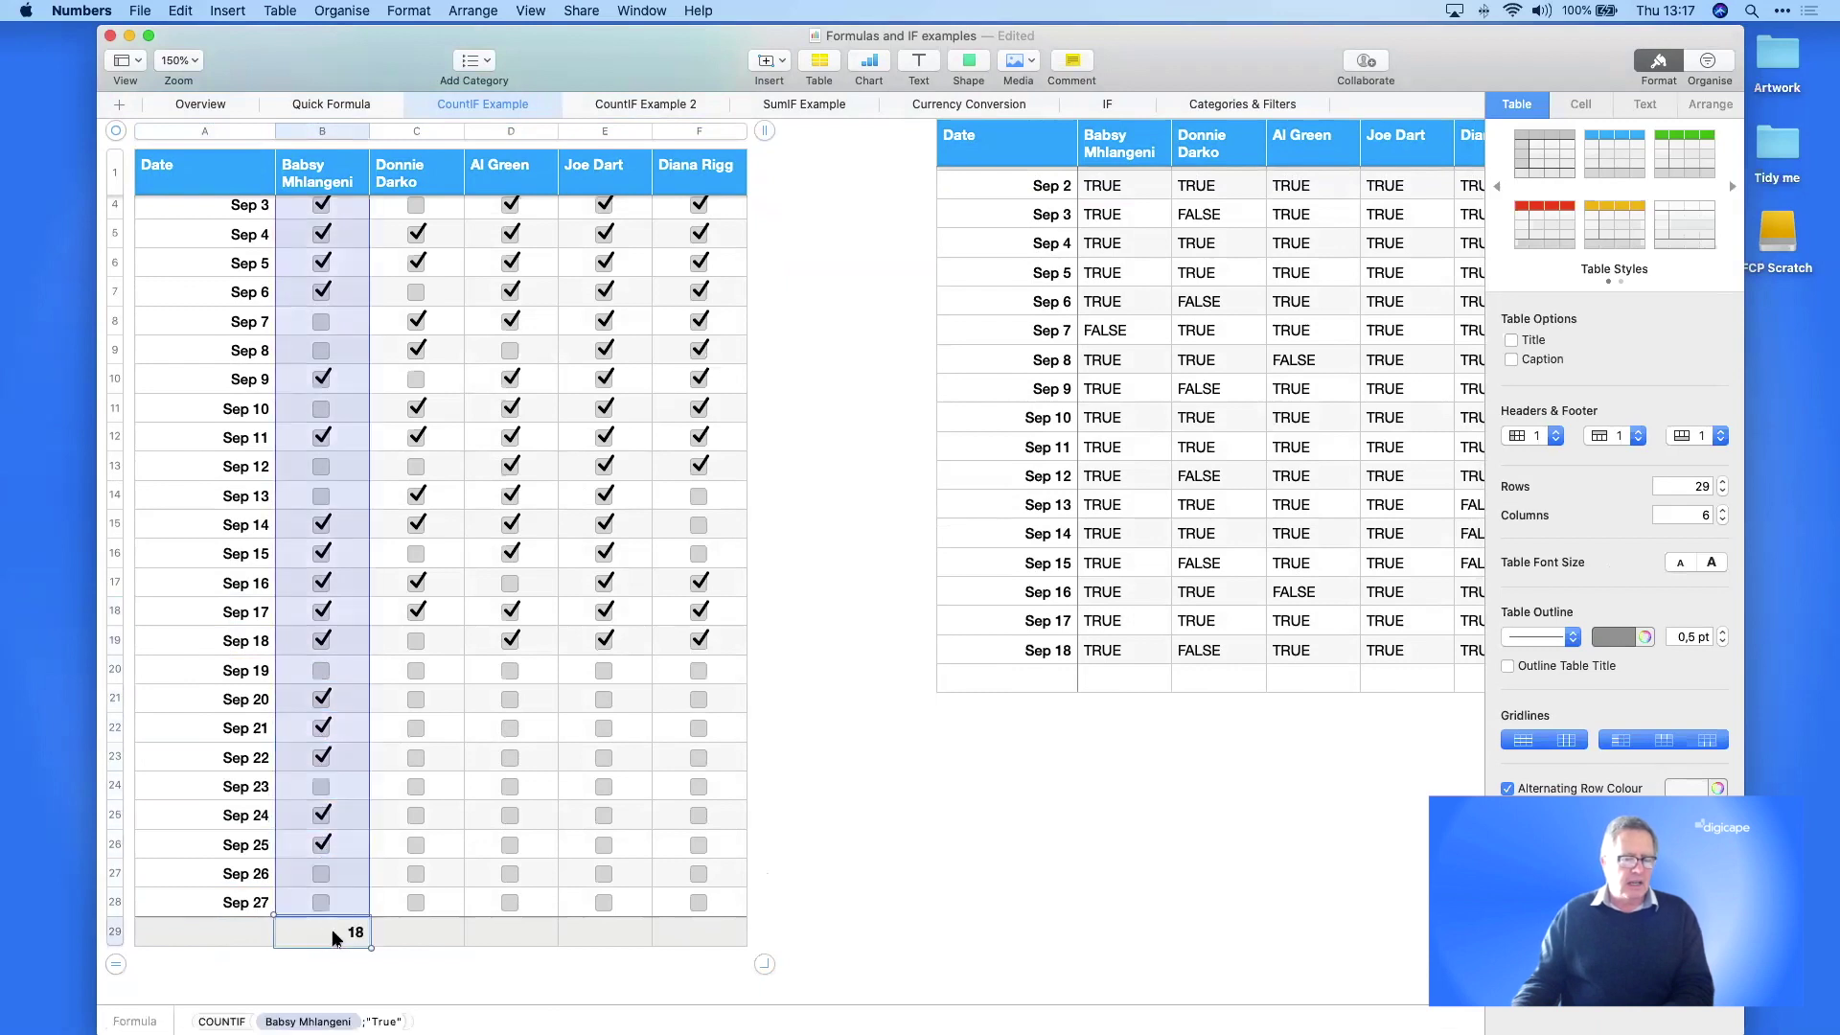
left_click_drag(371, 931, 743, 932)
left_click(511, 816)
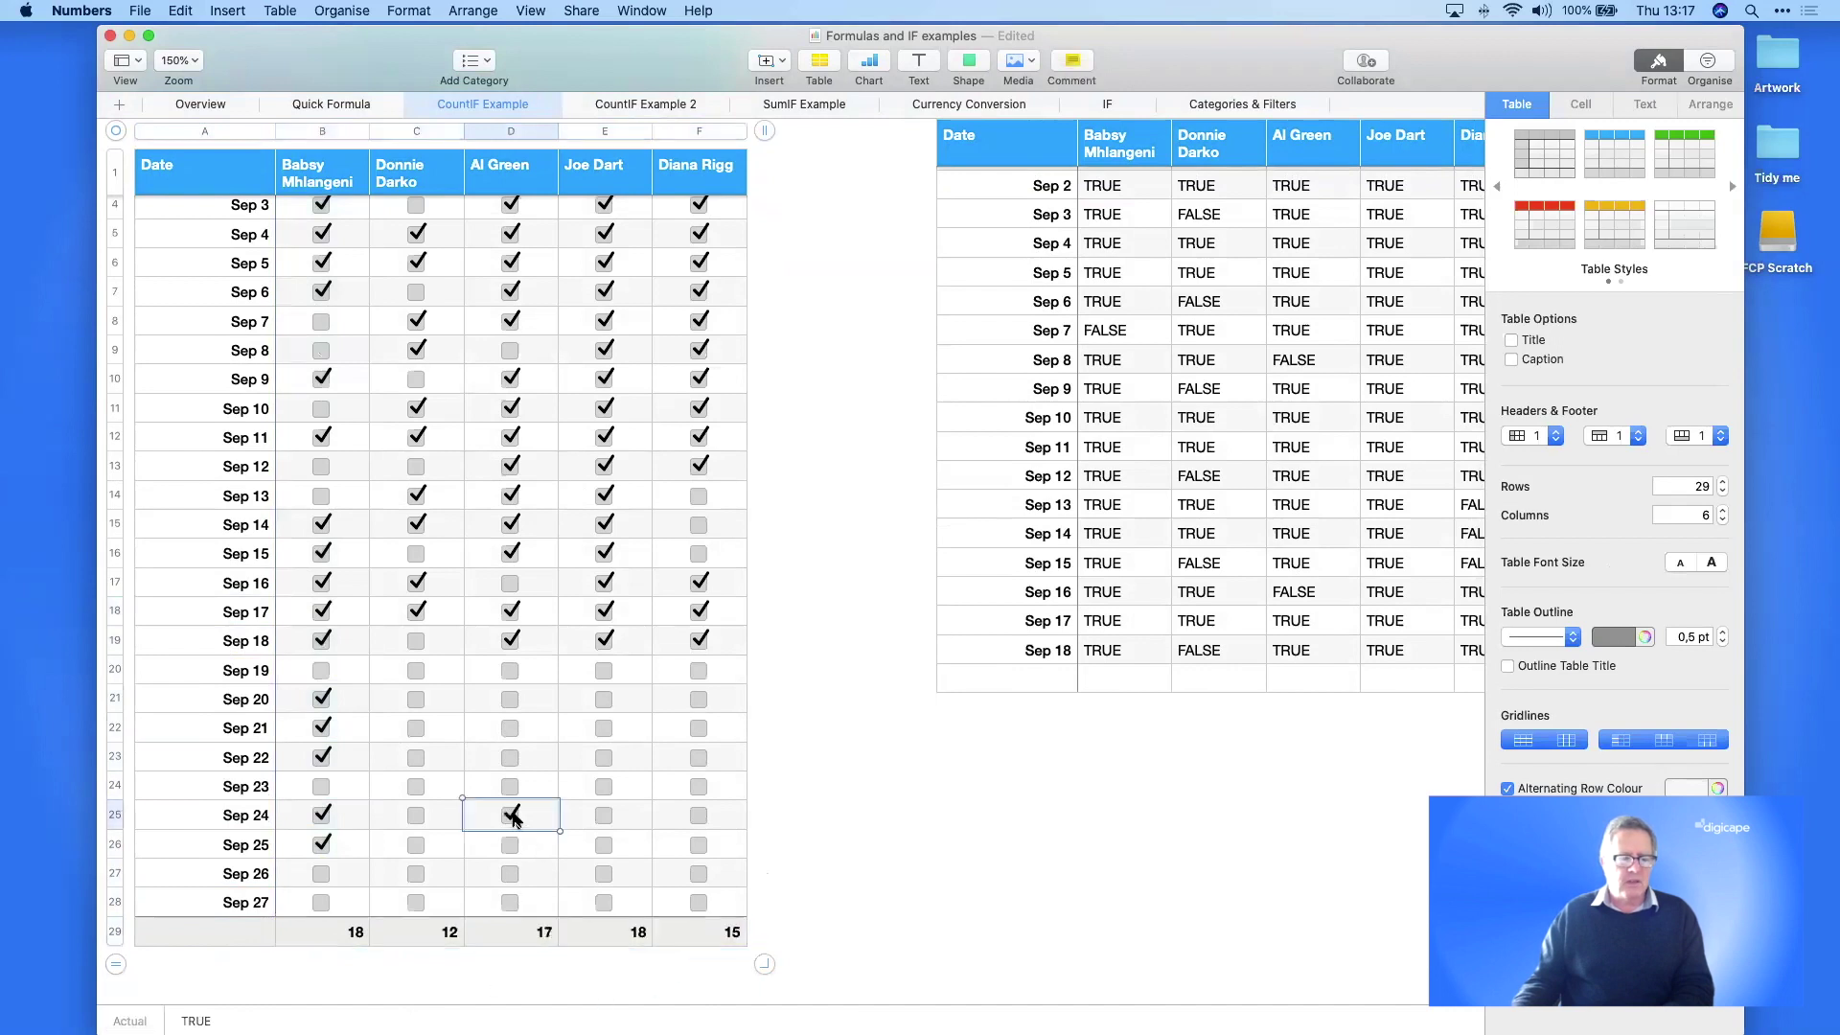
left_click(510, 785)
left_click(511, 698)
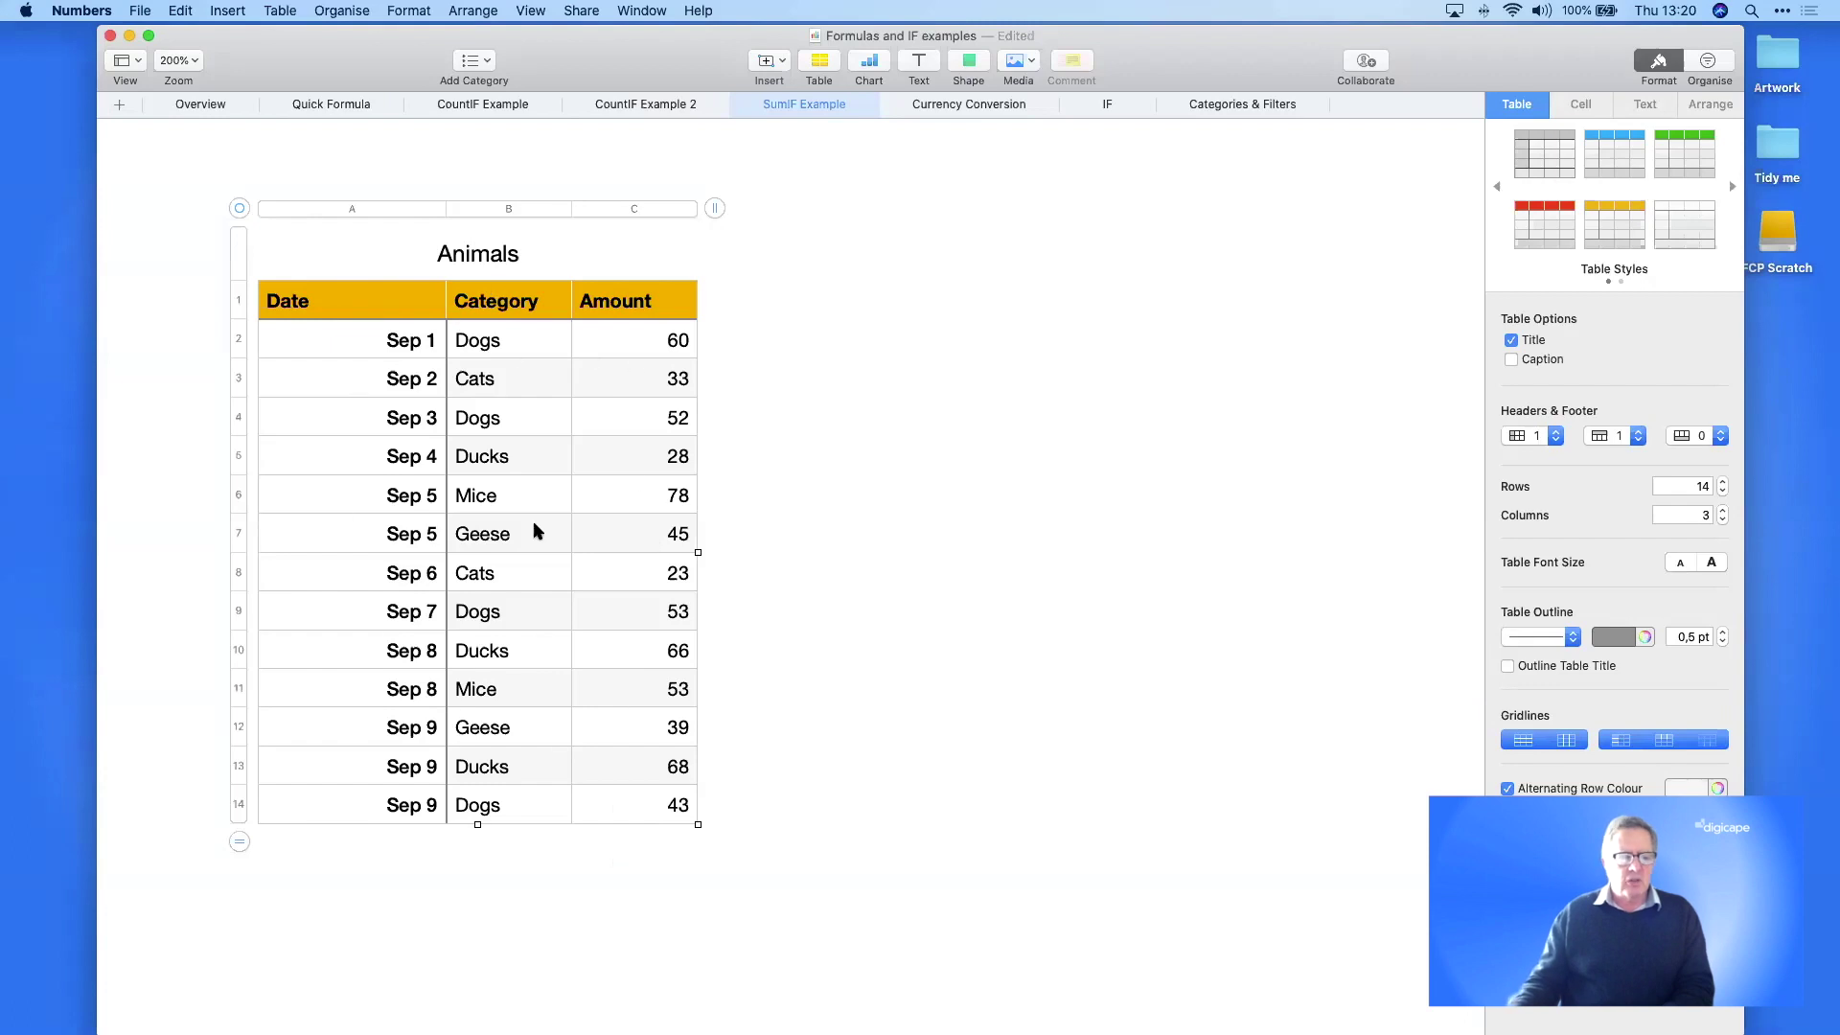
- Insert a table with only a header row on the SumIF Example sheet, reduce it to two columns and align it beside the Animals table
left_click(932, 343)
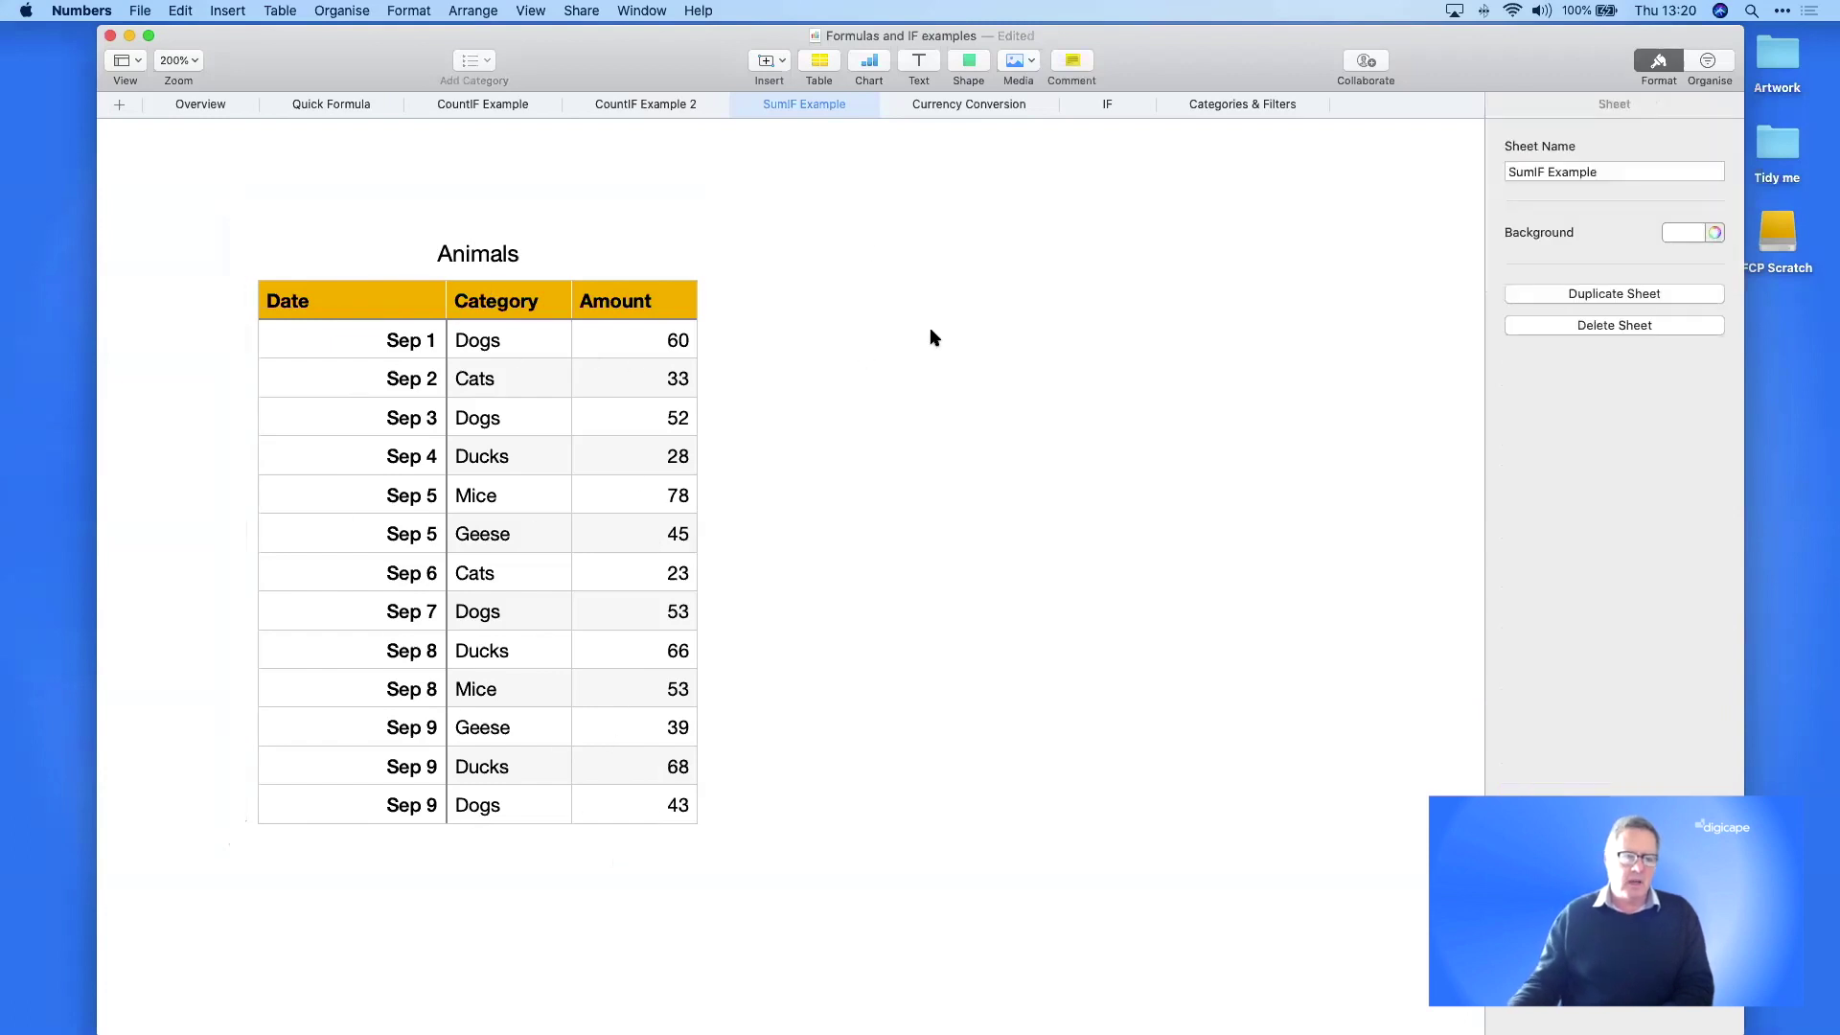
left_click(822, 61)
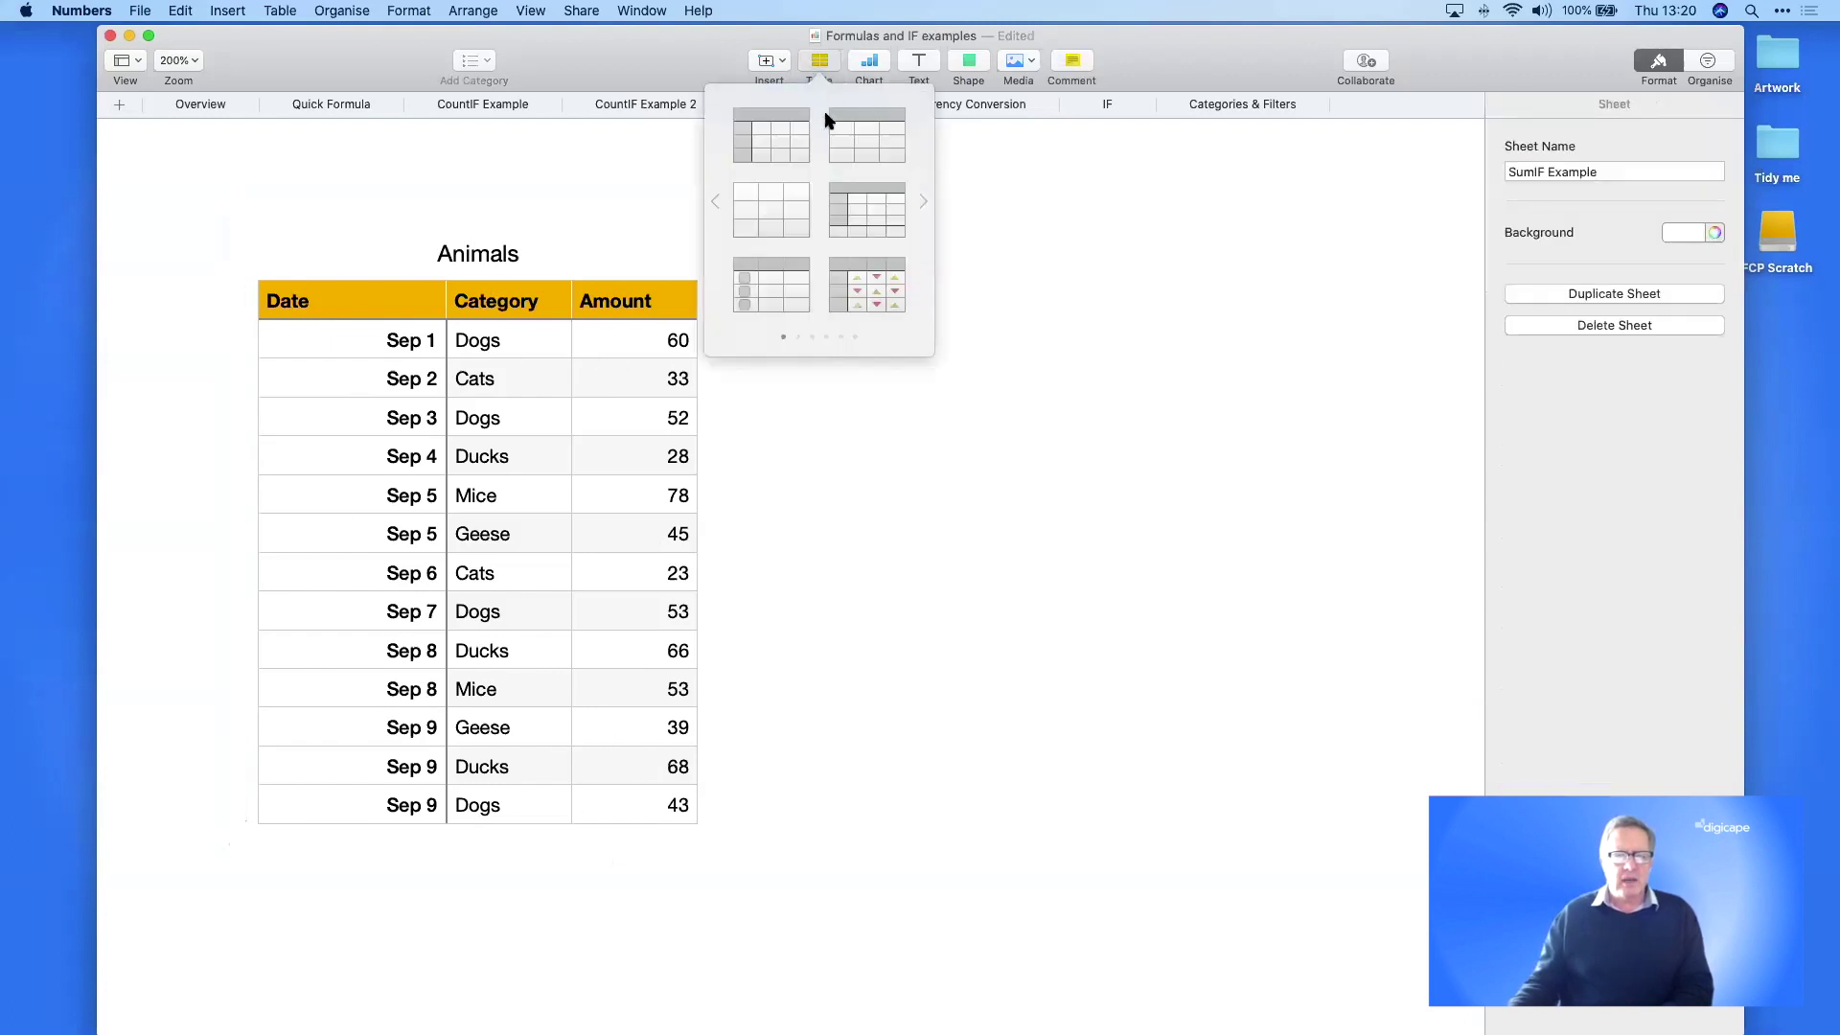
left_click(850, 140)
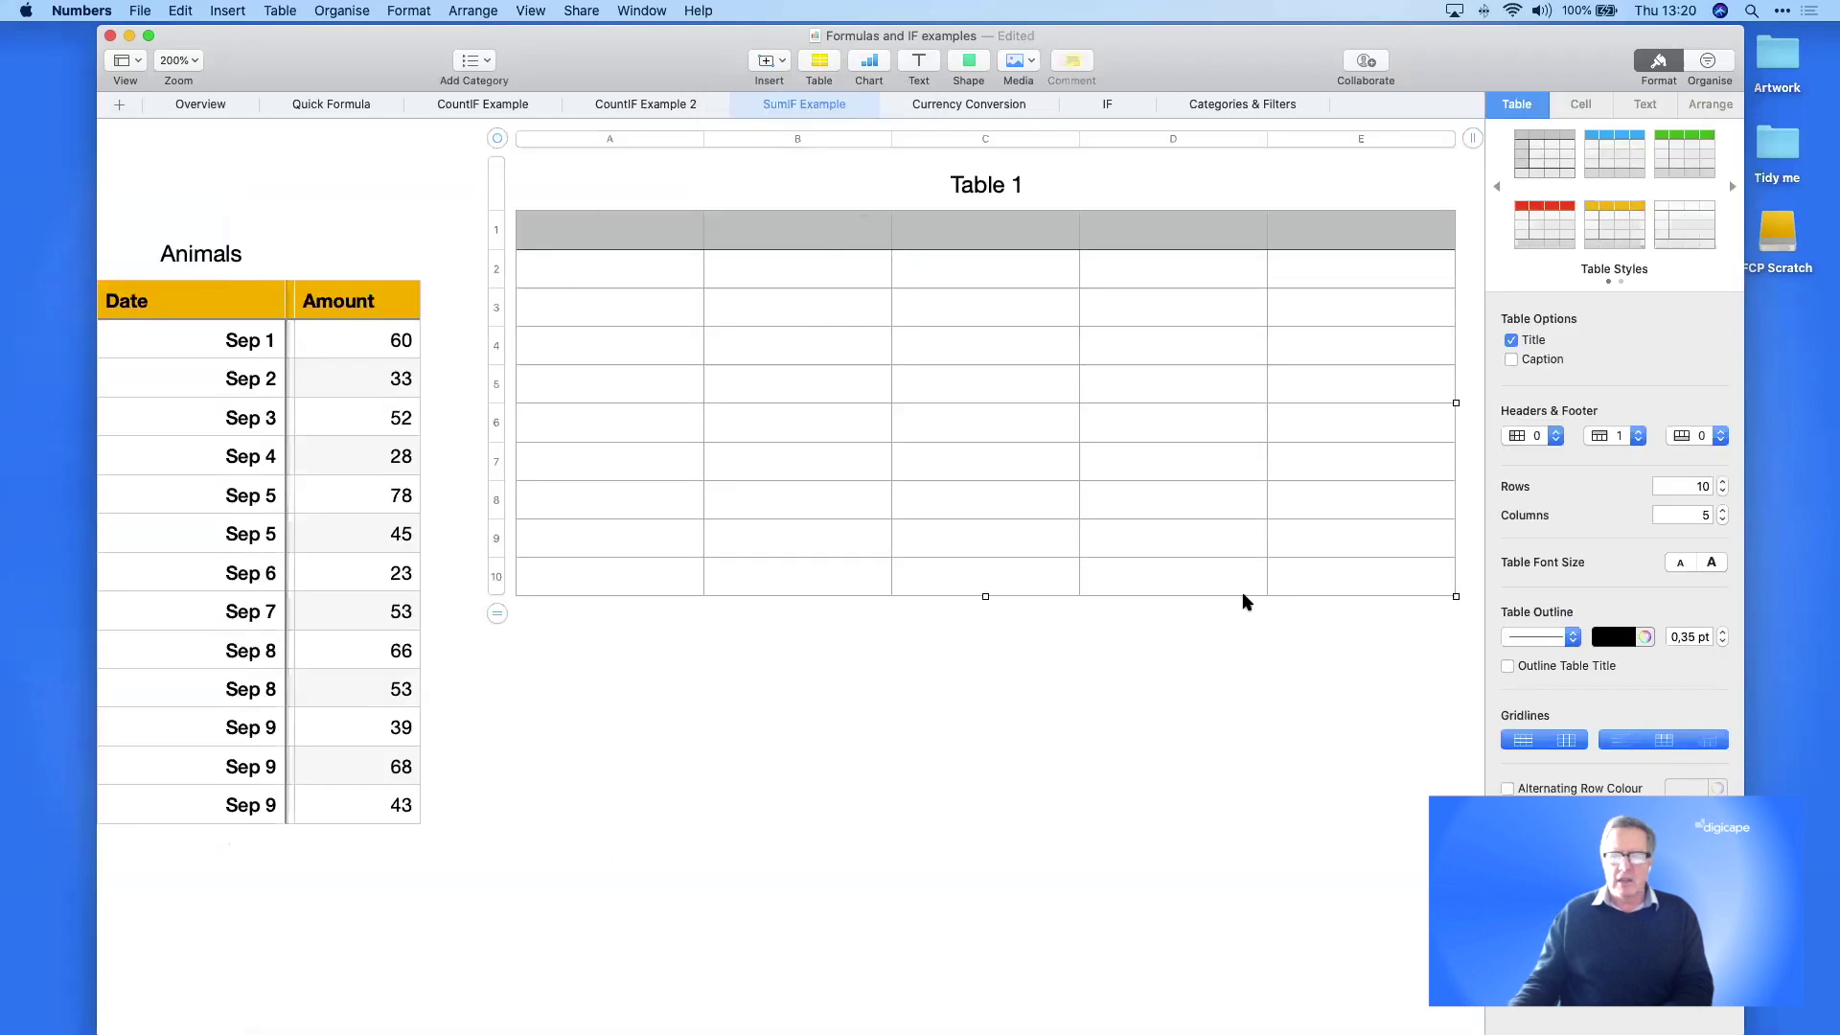
left_click_drag(1472, 141, 1031, 185)
left_click_drag(496, 142, 503, 210)
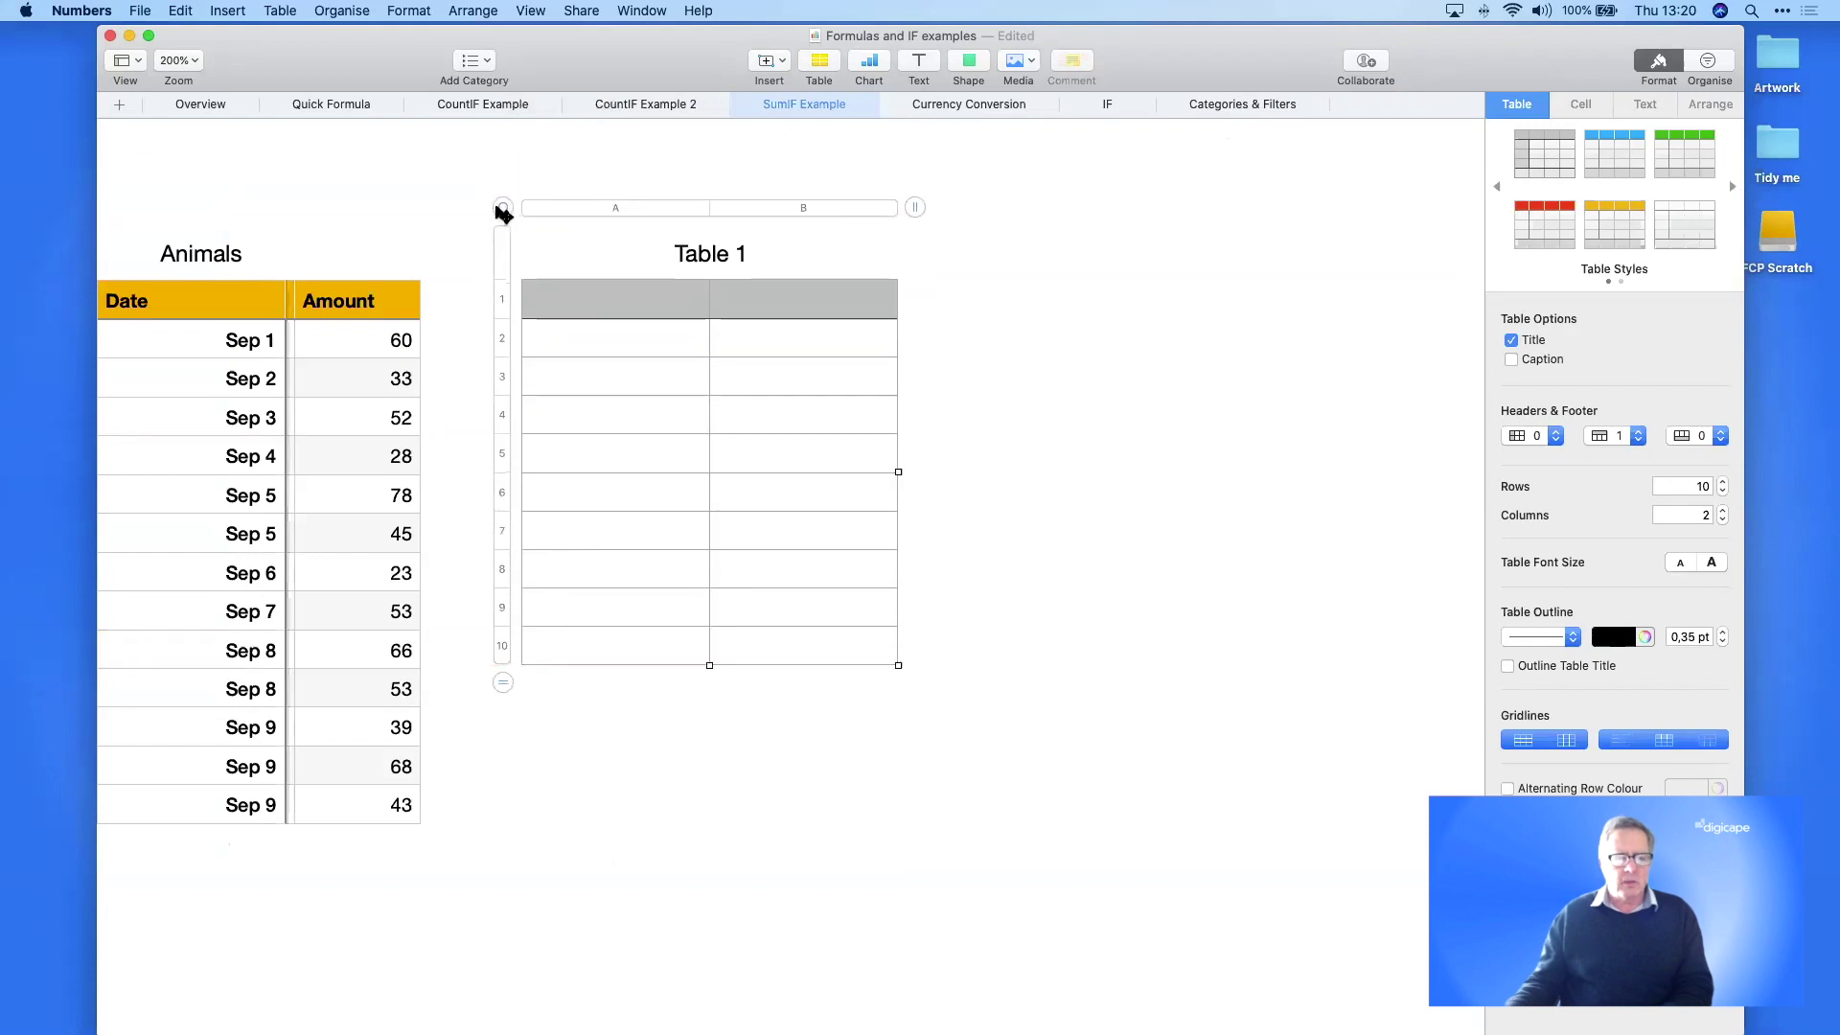
- Head the new table's two columns Category and Total, and enter Dogs as the first category
left_click(608, 301)
type("Catergory")
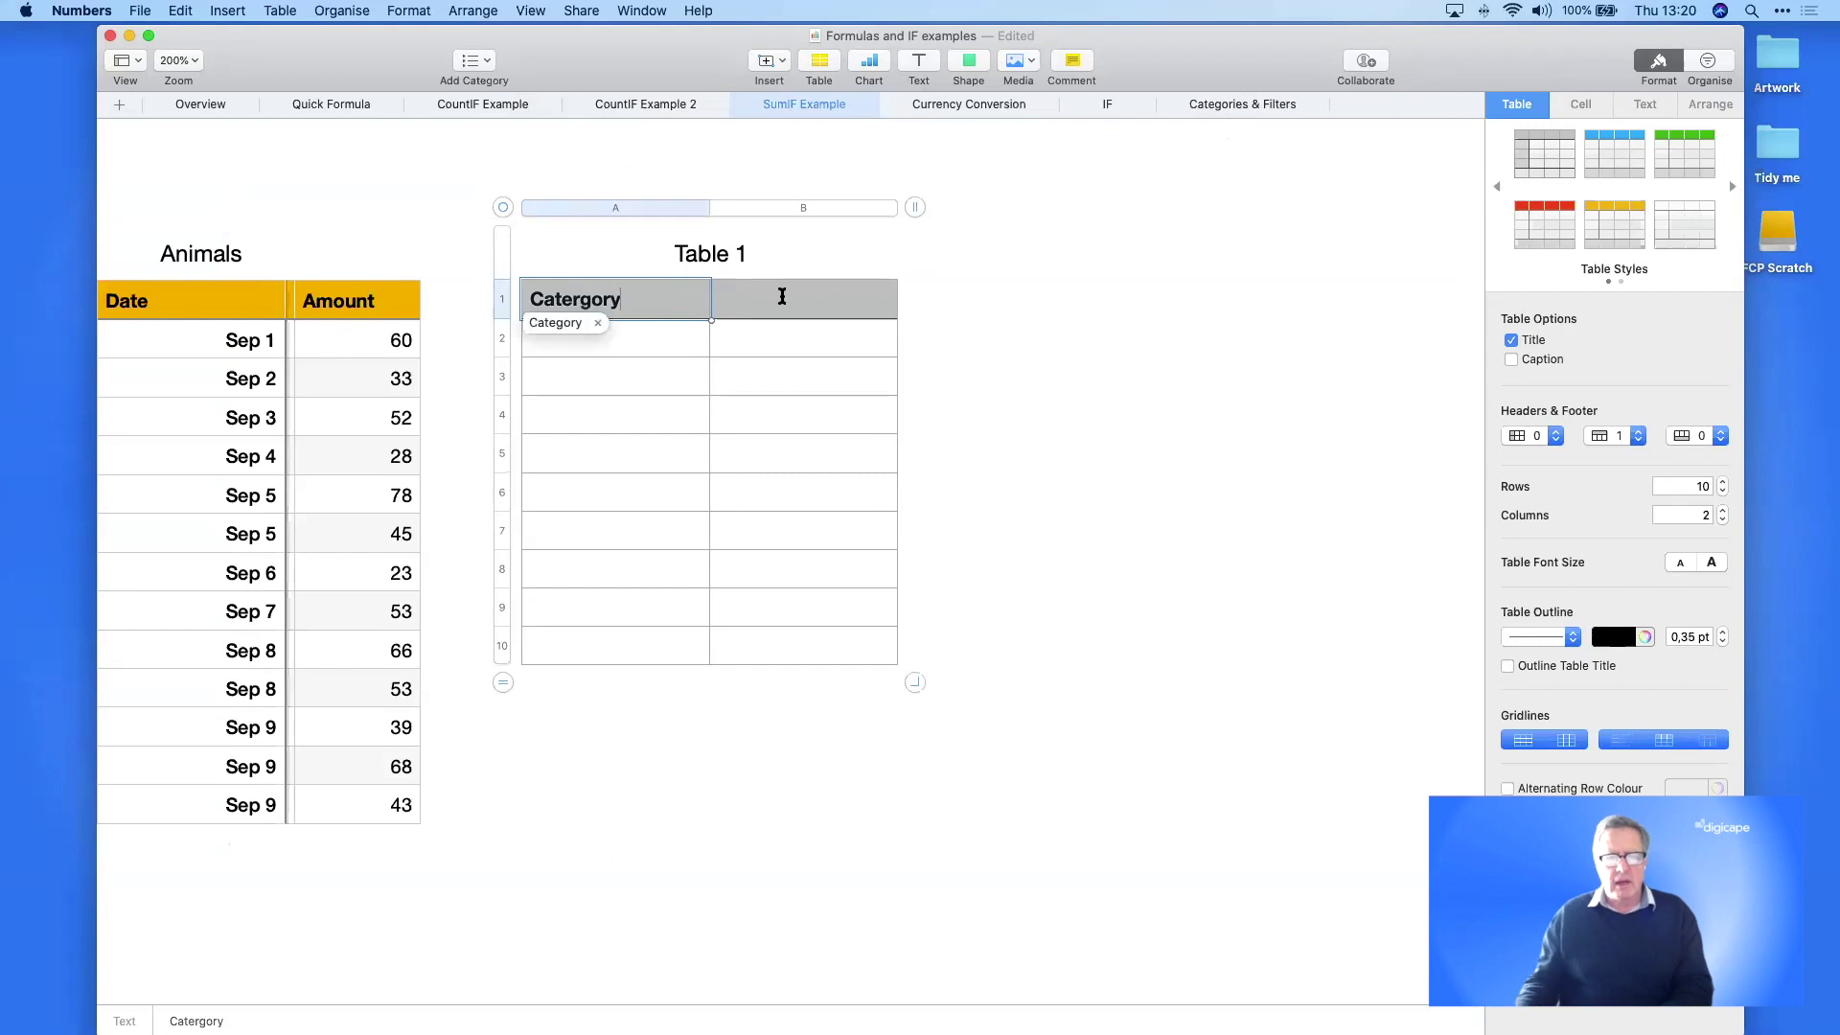
key("Tab")
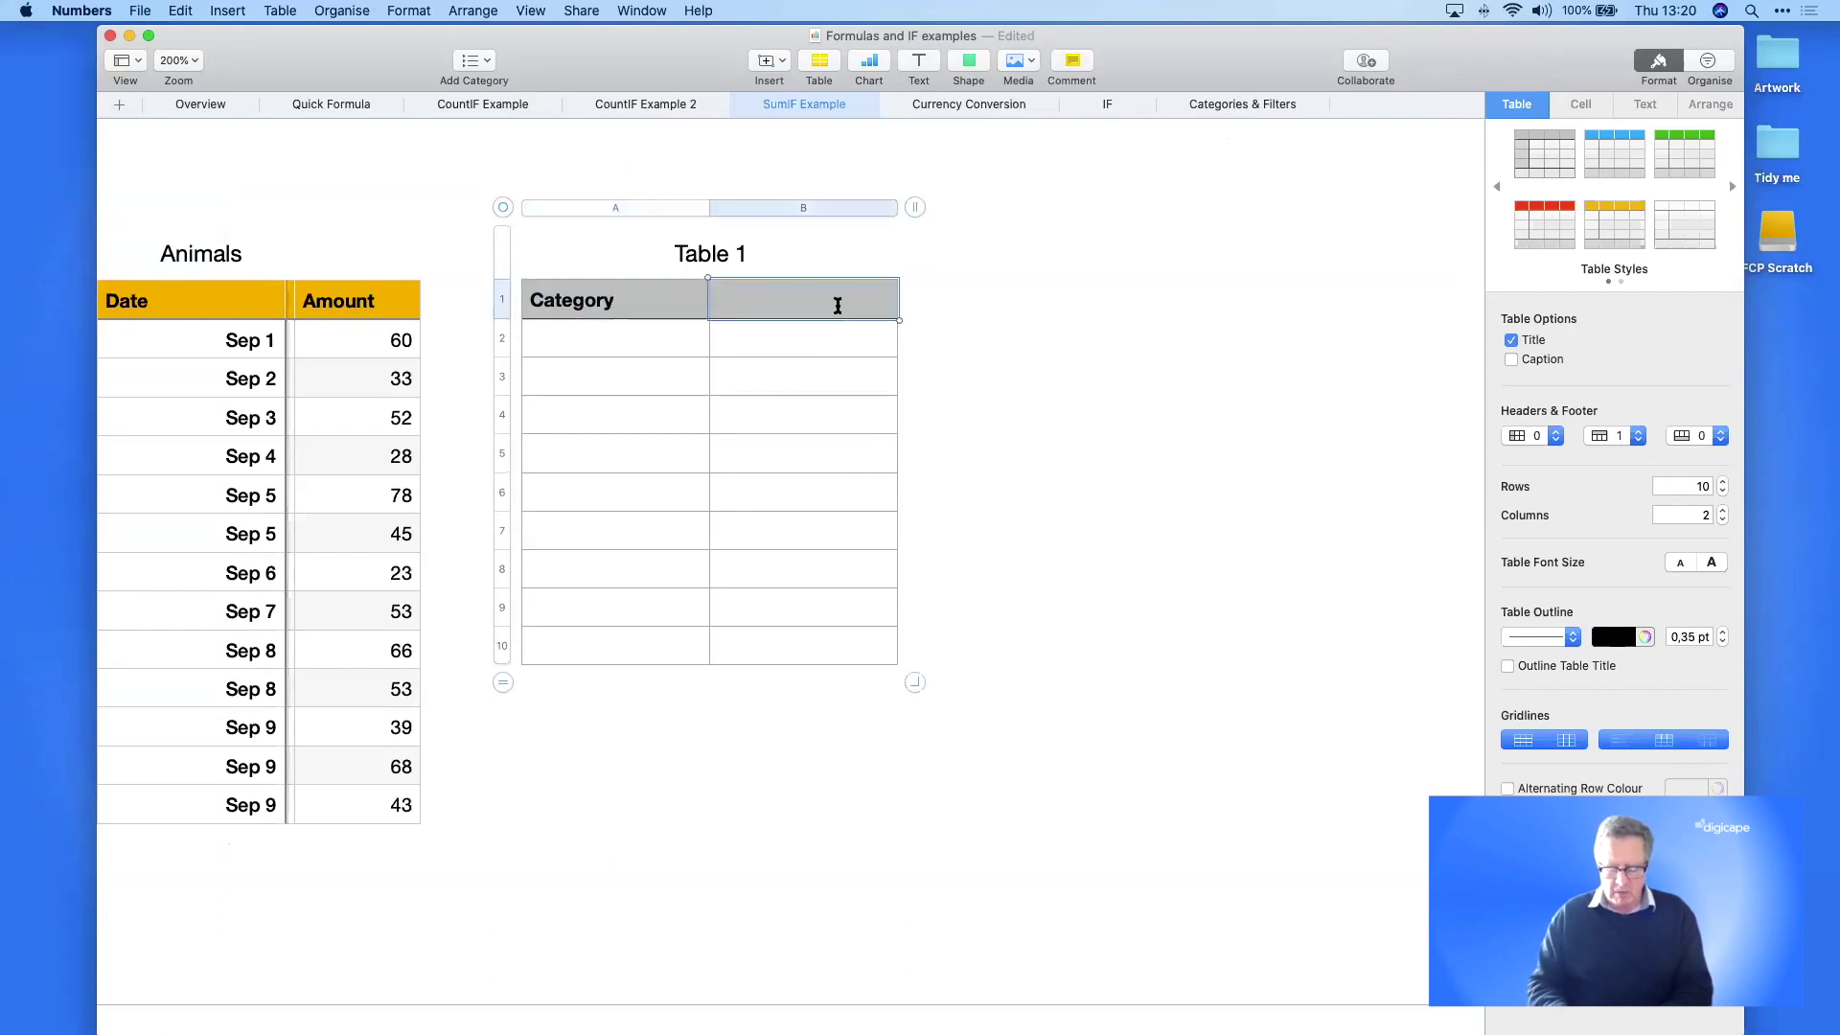
type("Total")
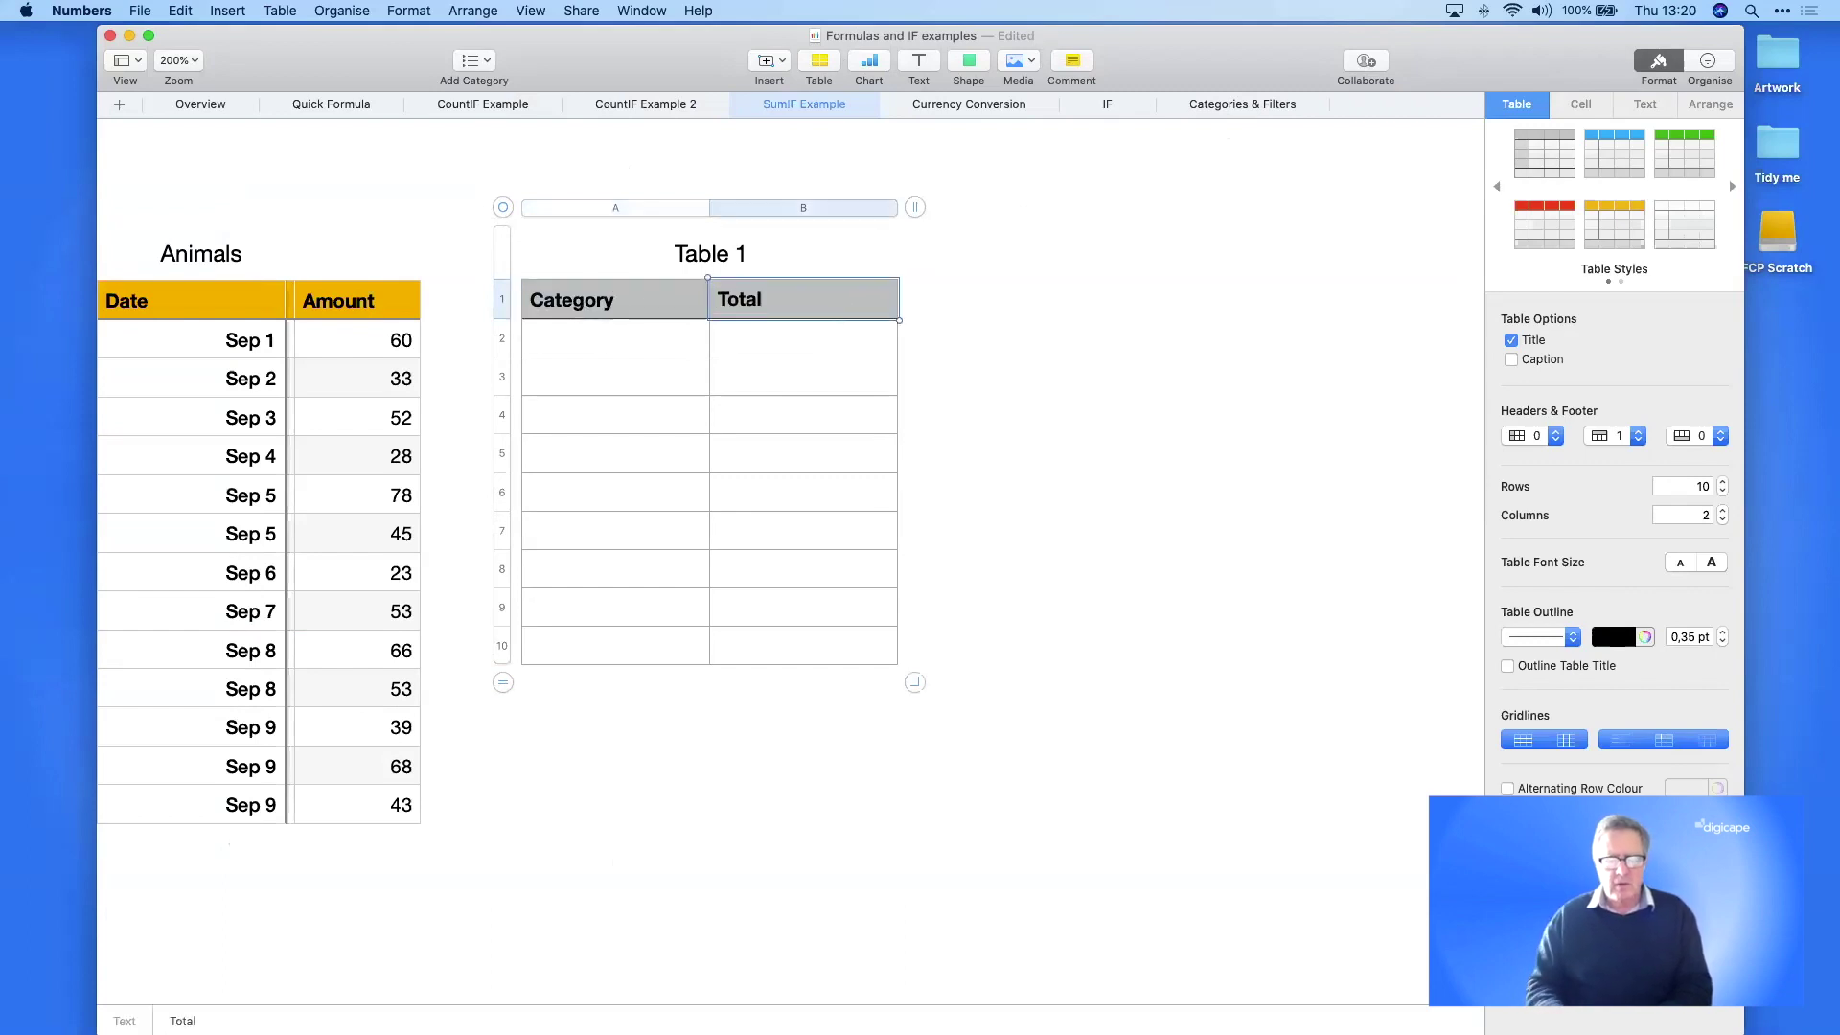
left_click(1113, 485)
scroll(1113, 484, "left", 5)
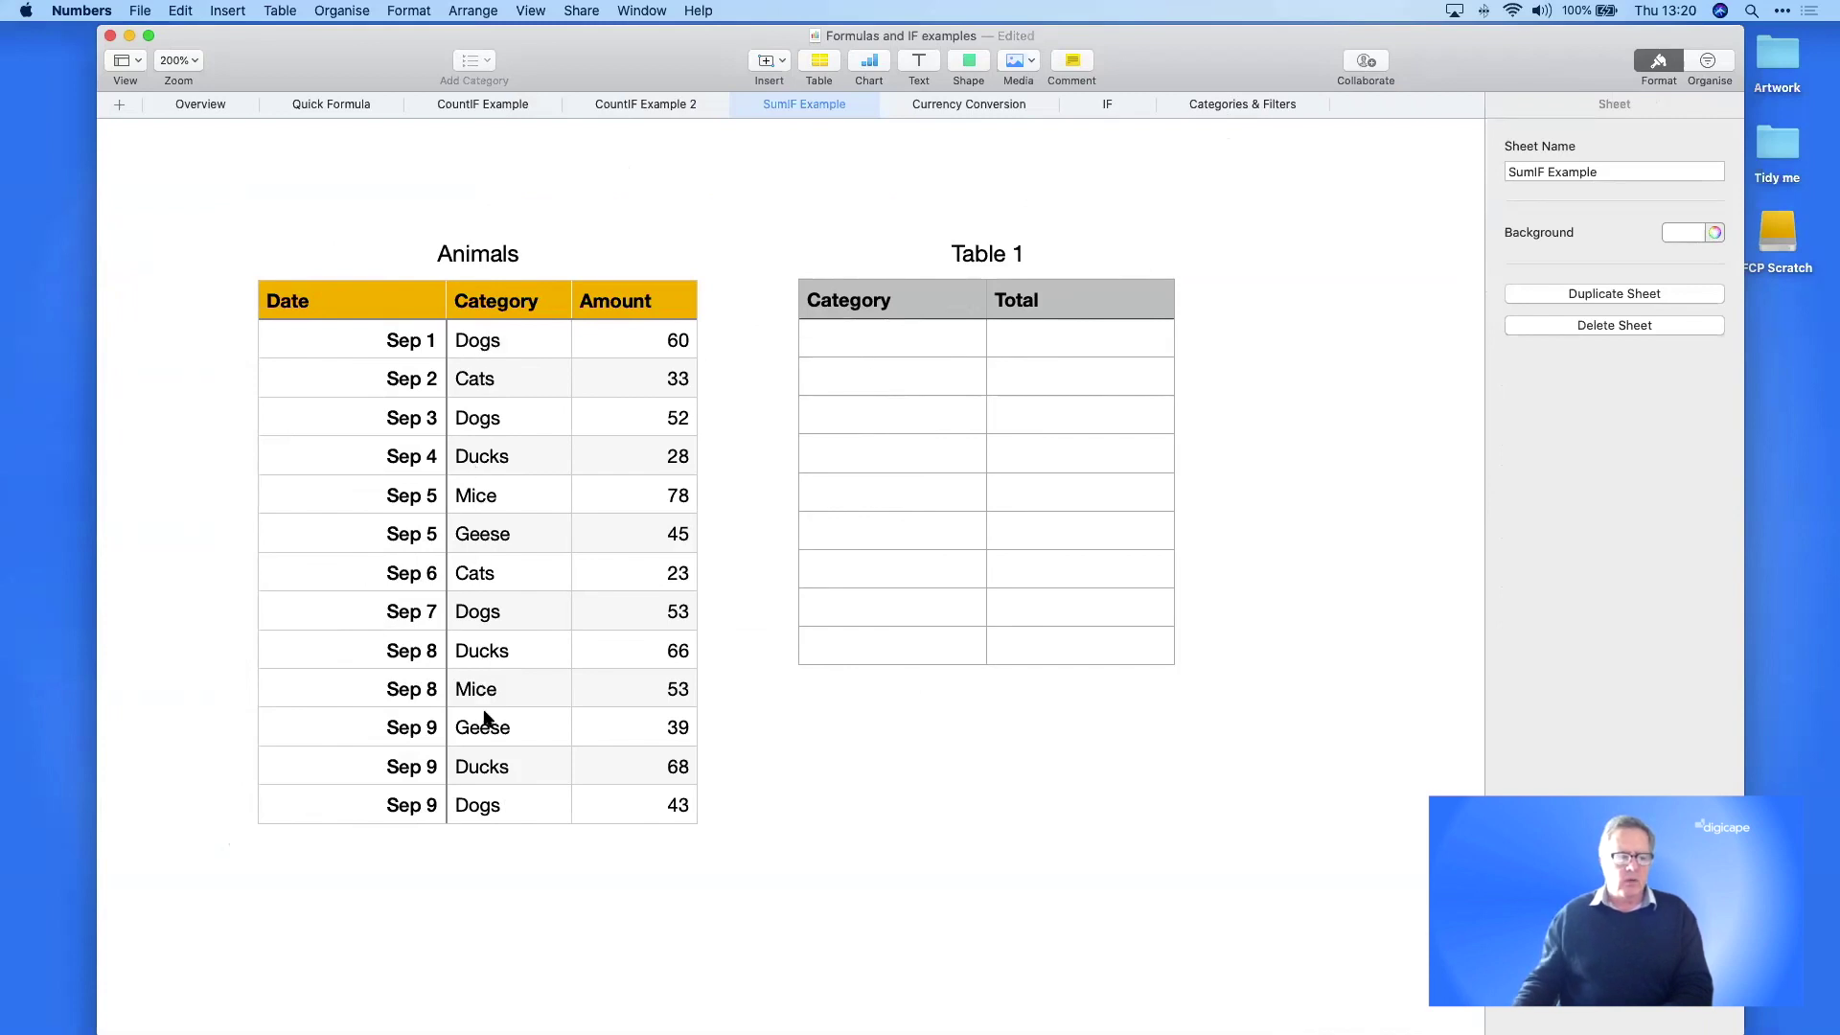
left_click(868, 341)
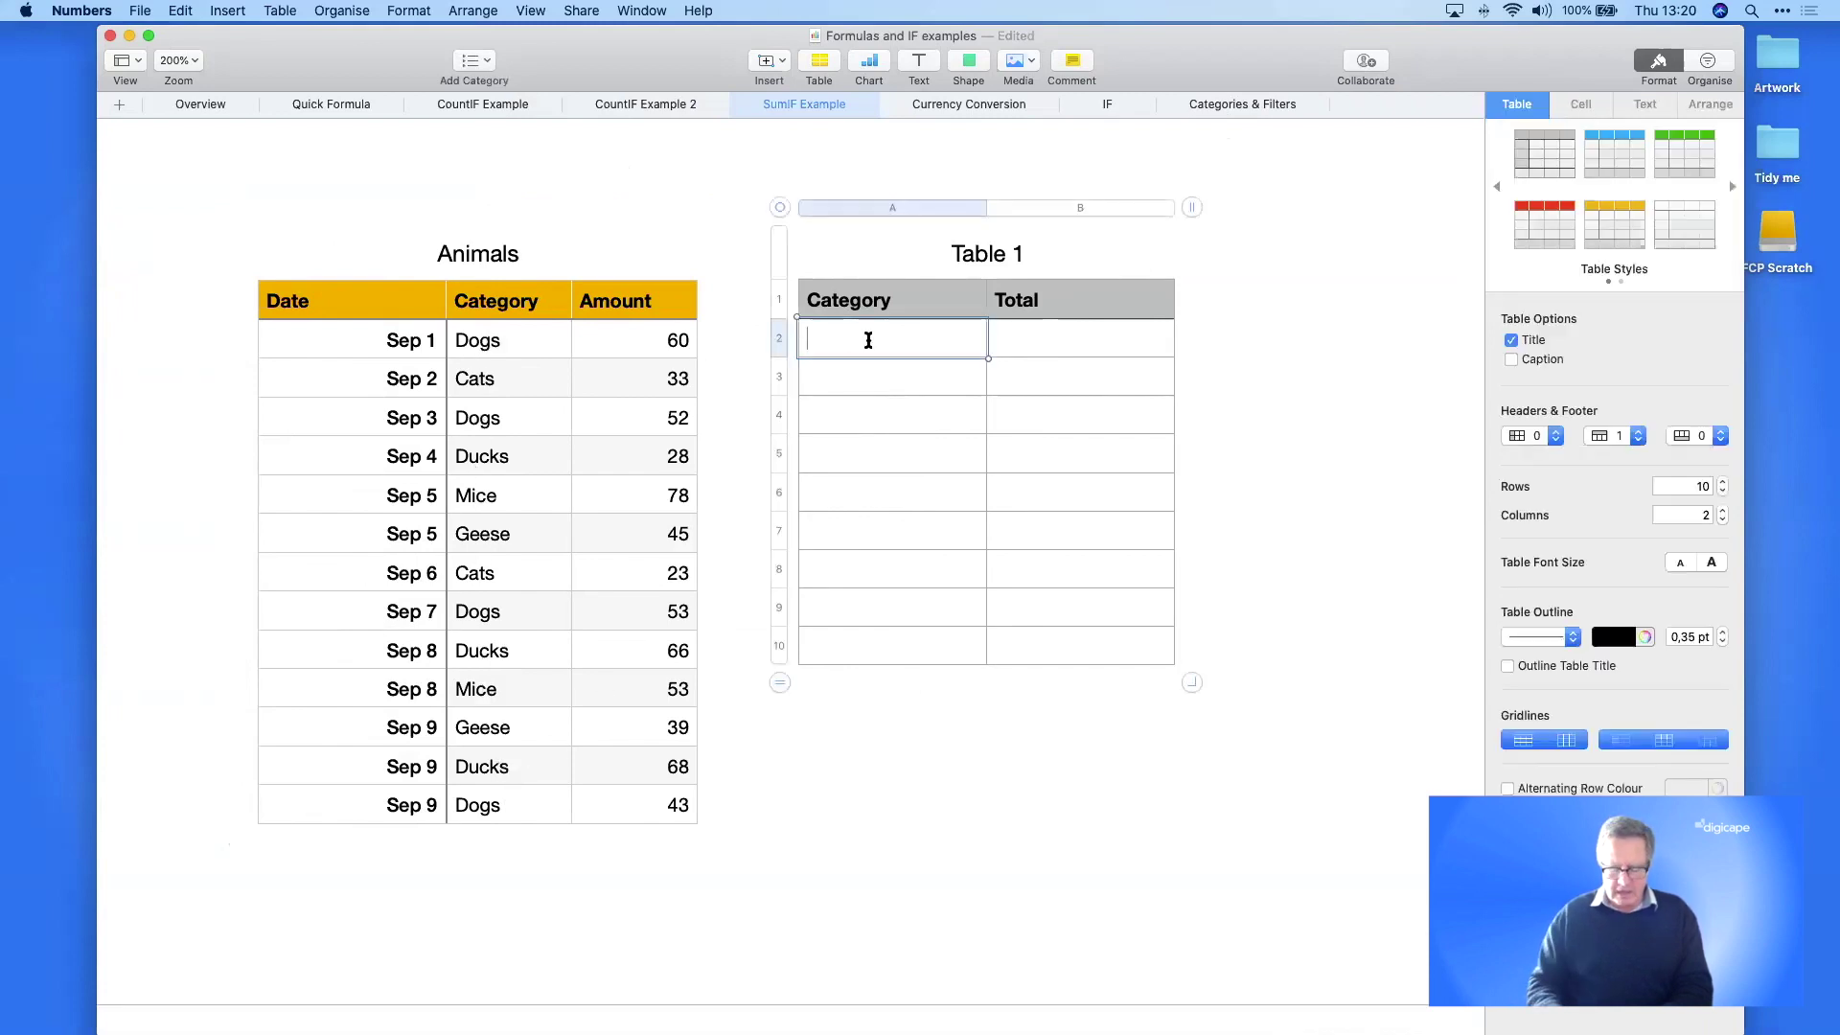
type("Dogs")
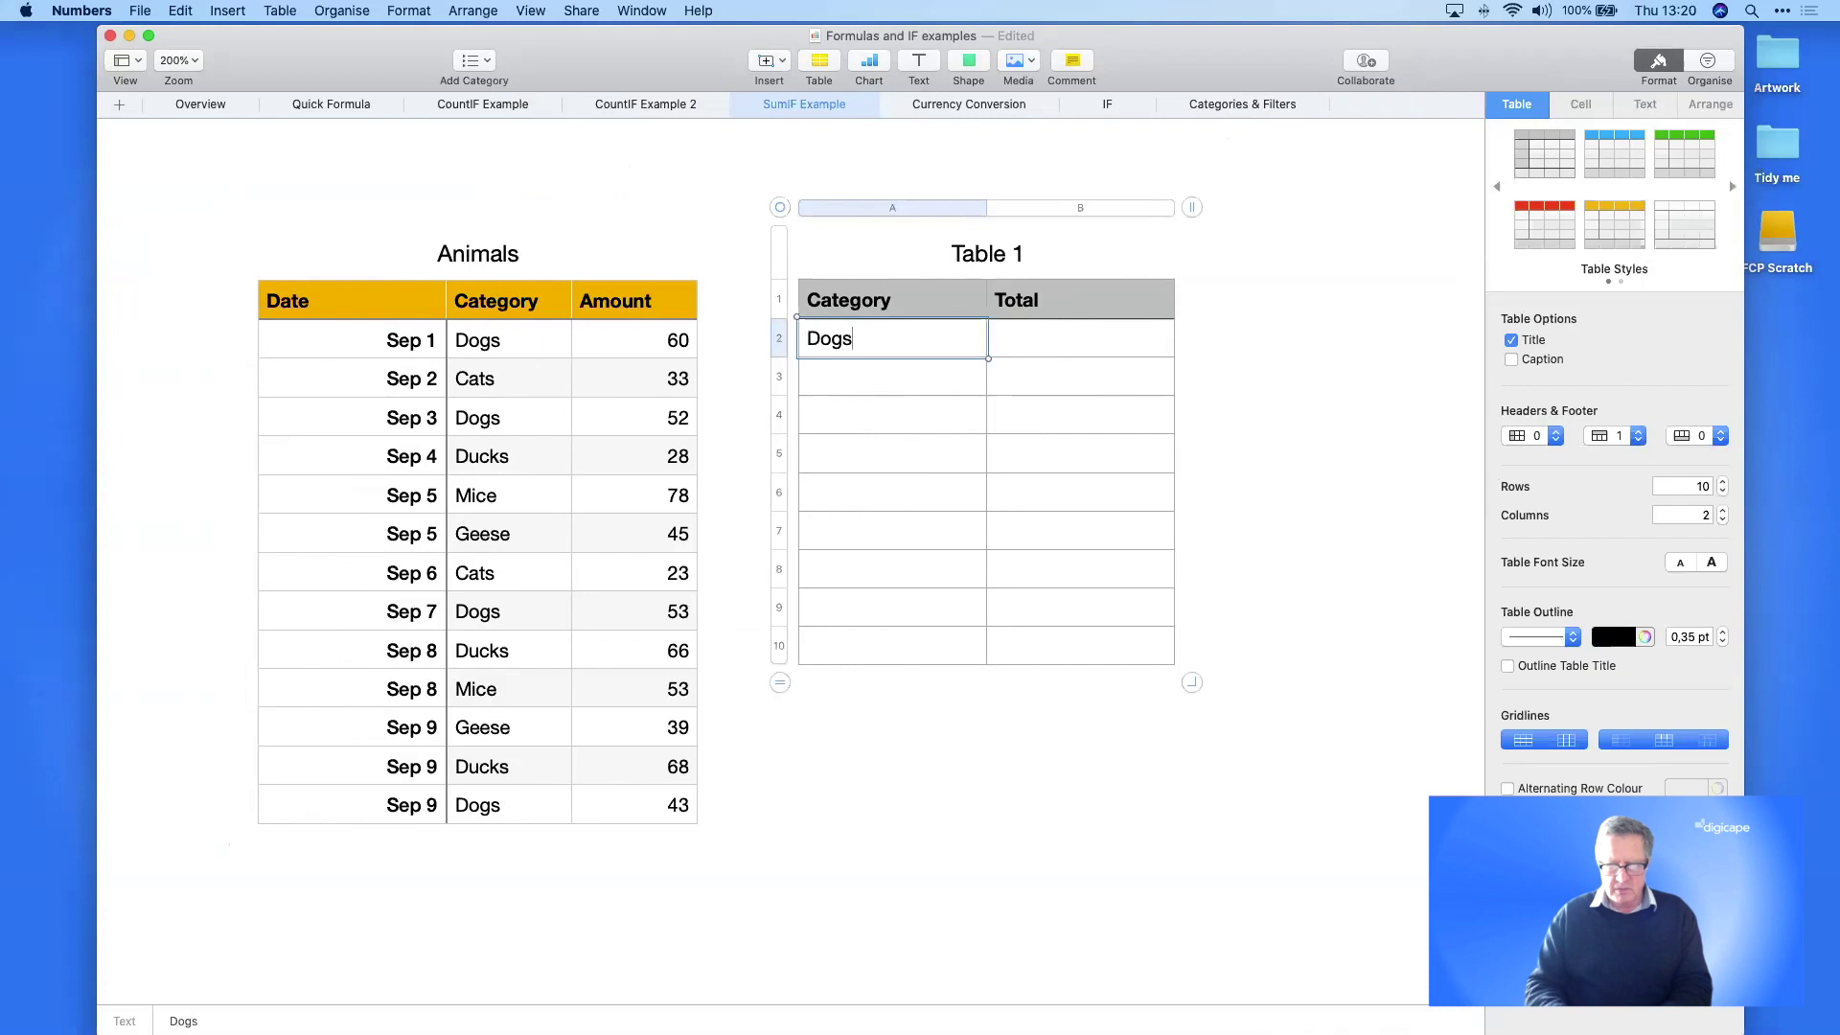
- Start a SUMIF formula in the Total cell for Dogs, with the Animals table's whole Category column as test values
left_click(1043, 344)
key("equal")
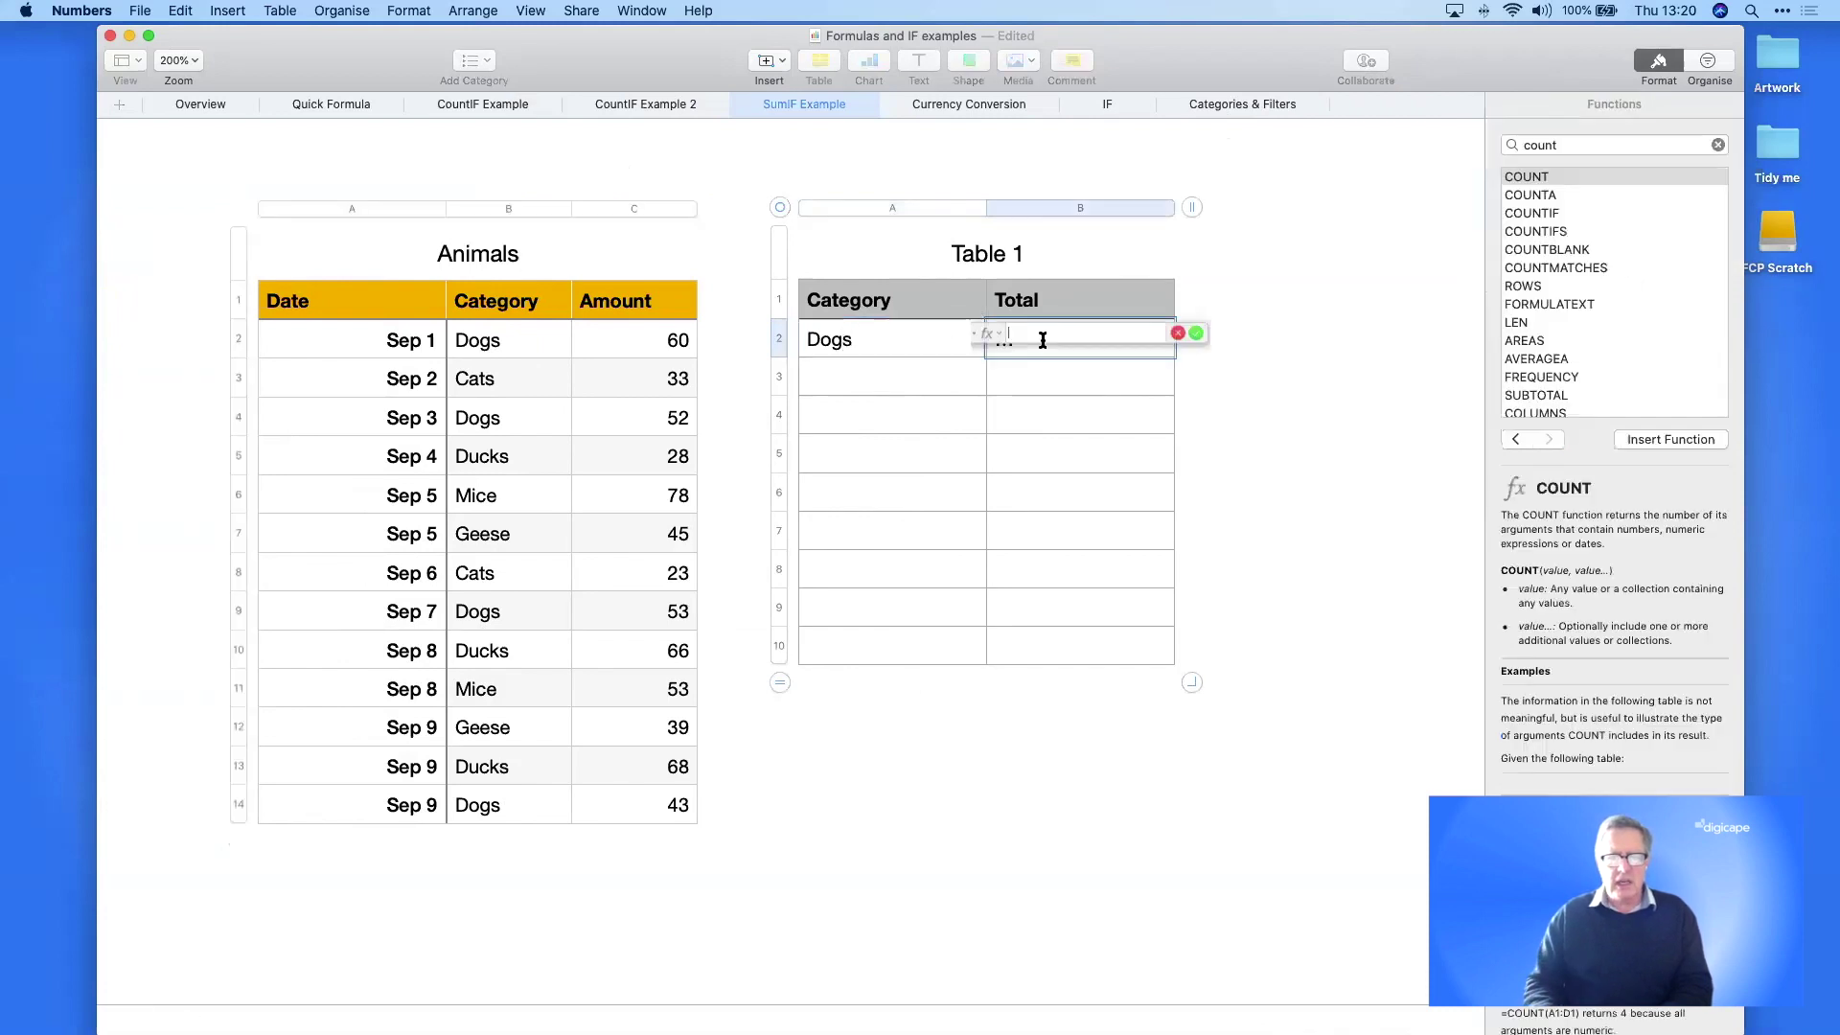
type("SUMIF")
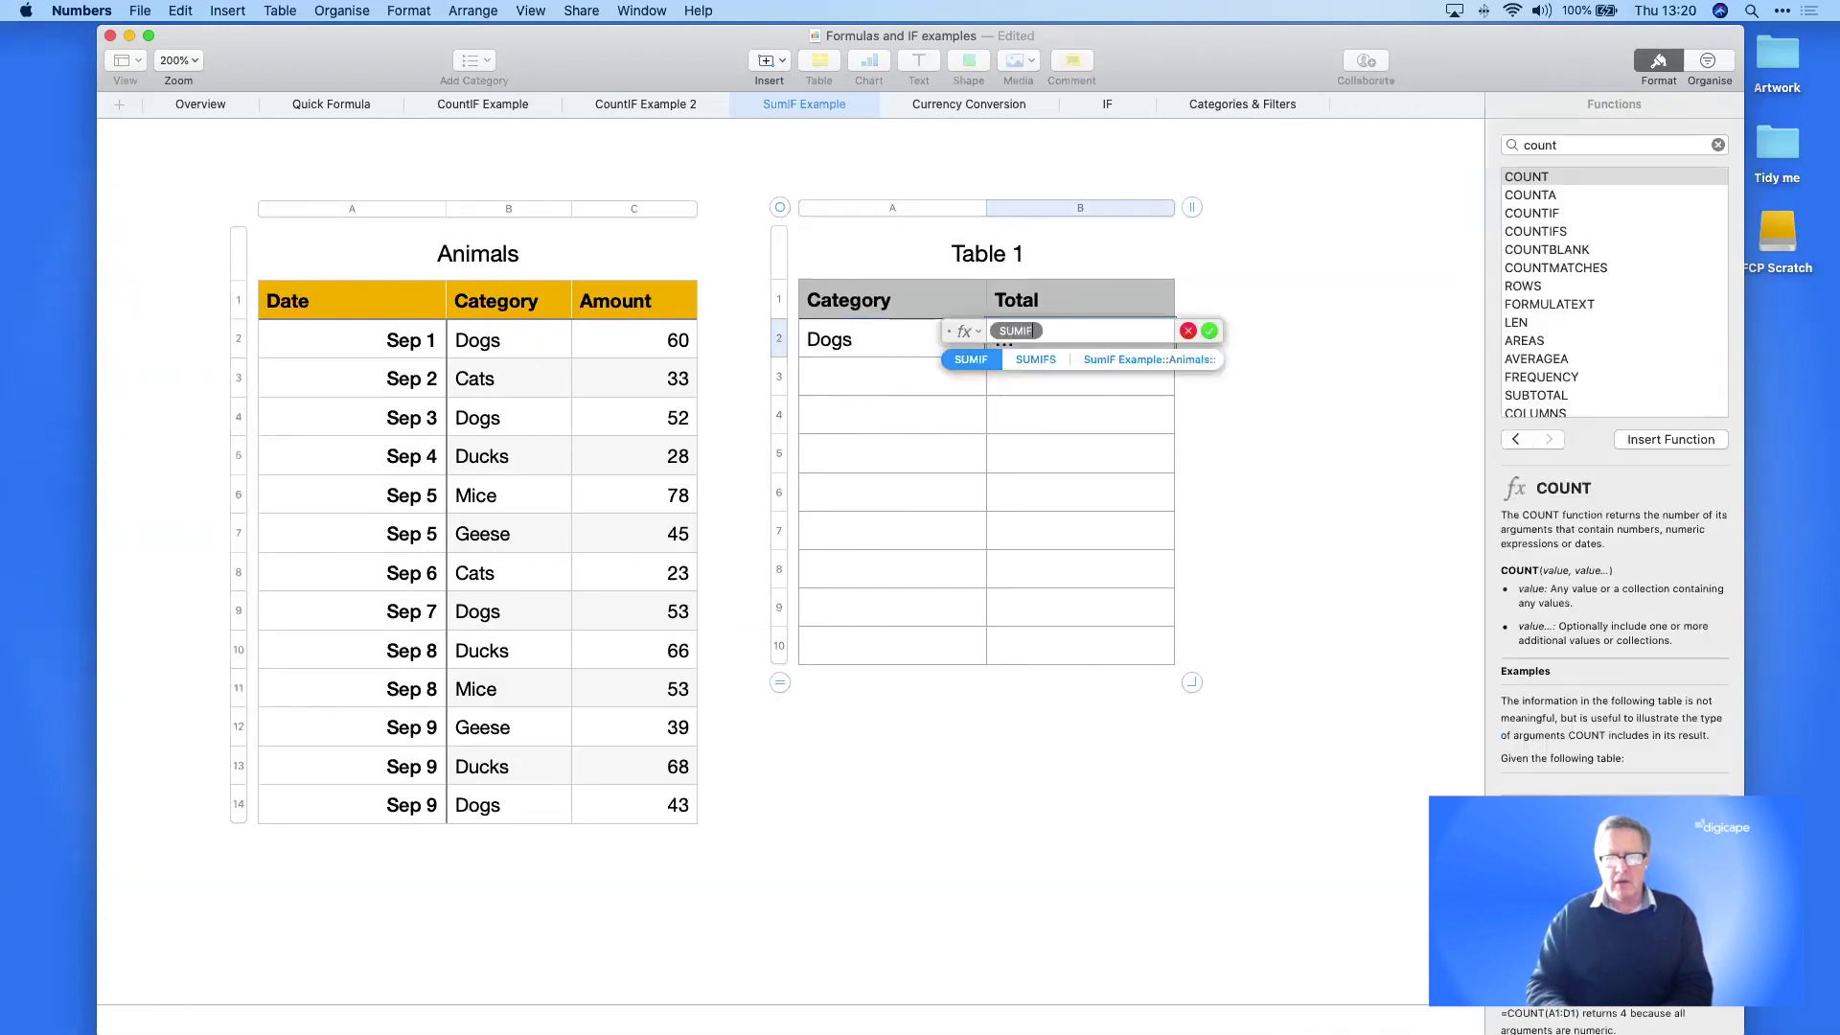
left_click(968, 360)
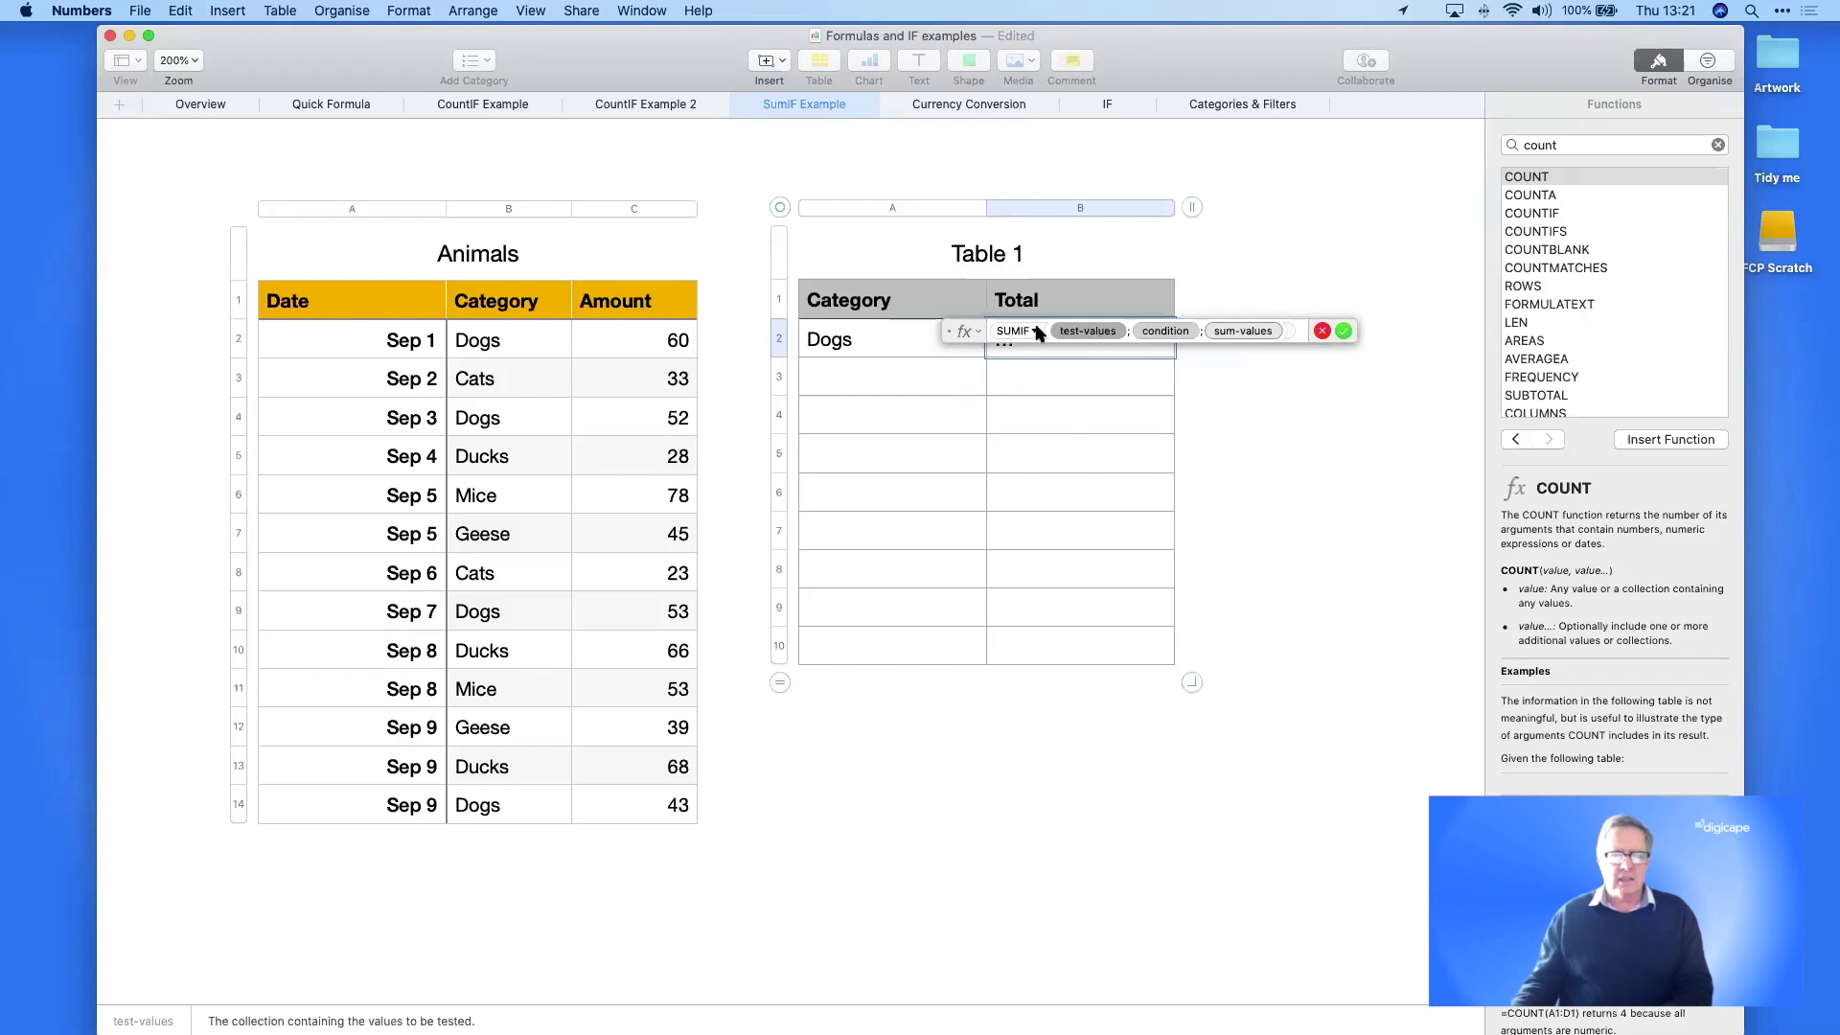
left_click(492, 209)
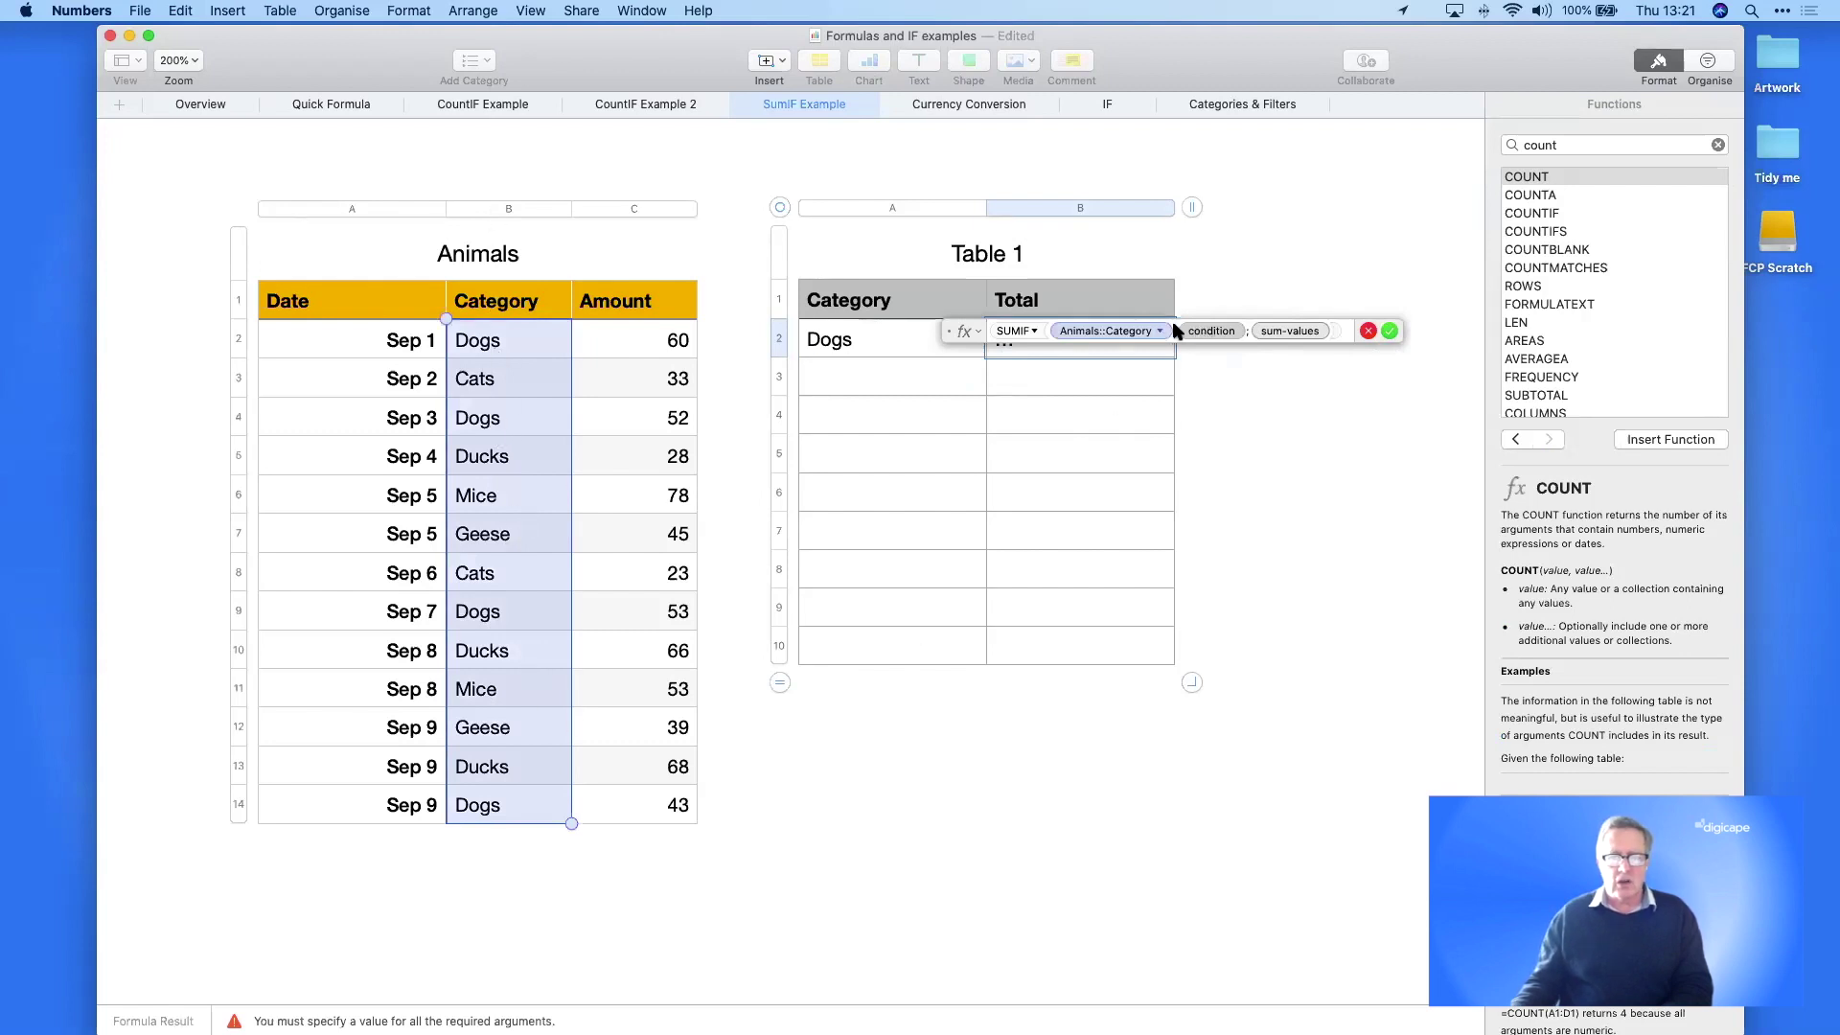
- Complete the SUMIF formula with the condition "Dogs" and the Animals table's whole Amount column as sum values
left_click(1209, 334)
key("BackSpace")
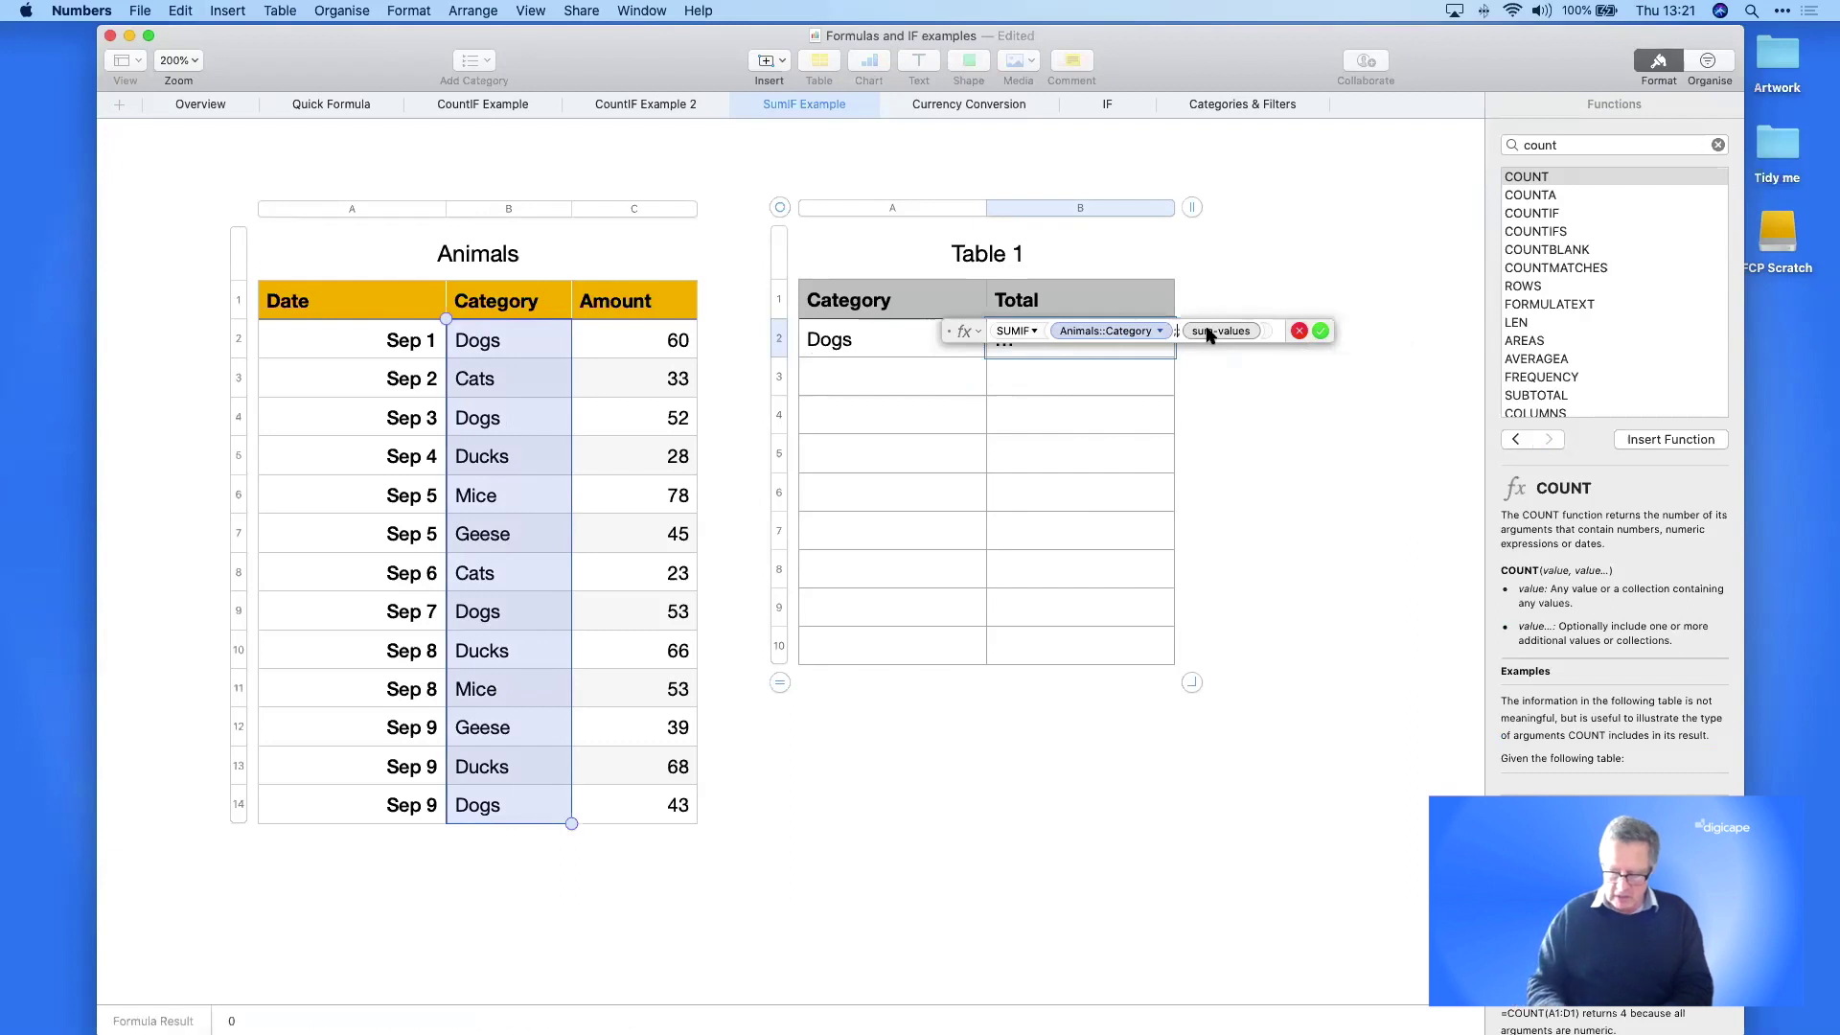
type("\"Dogs")
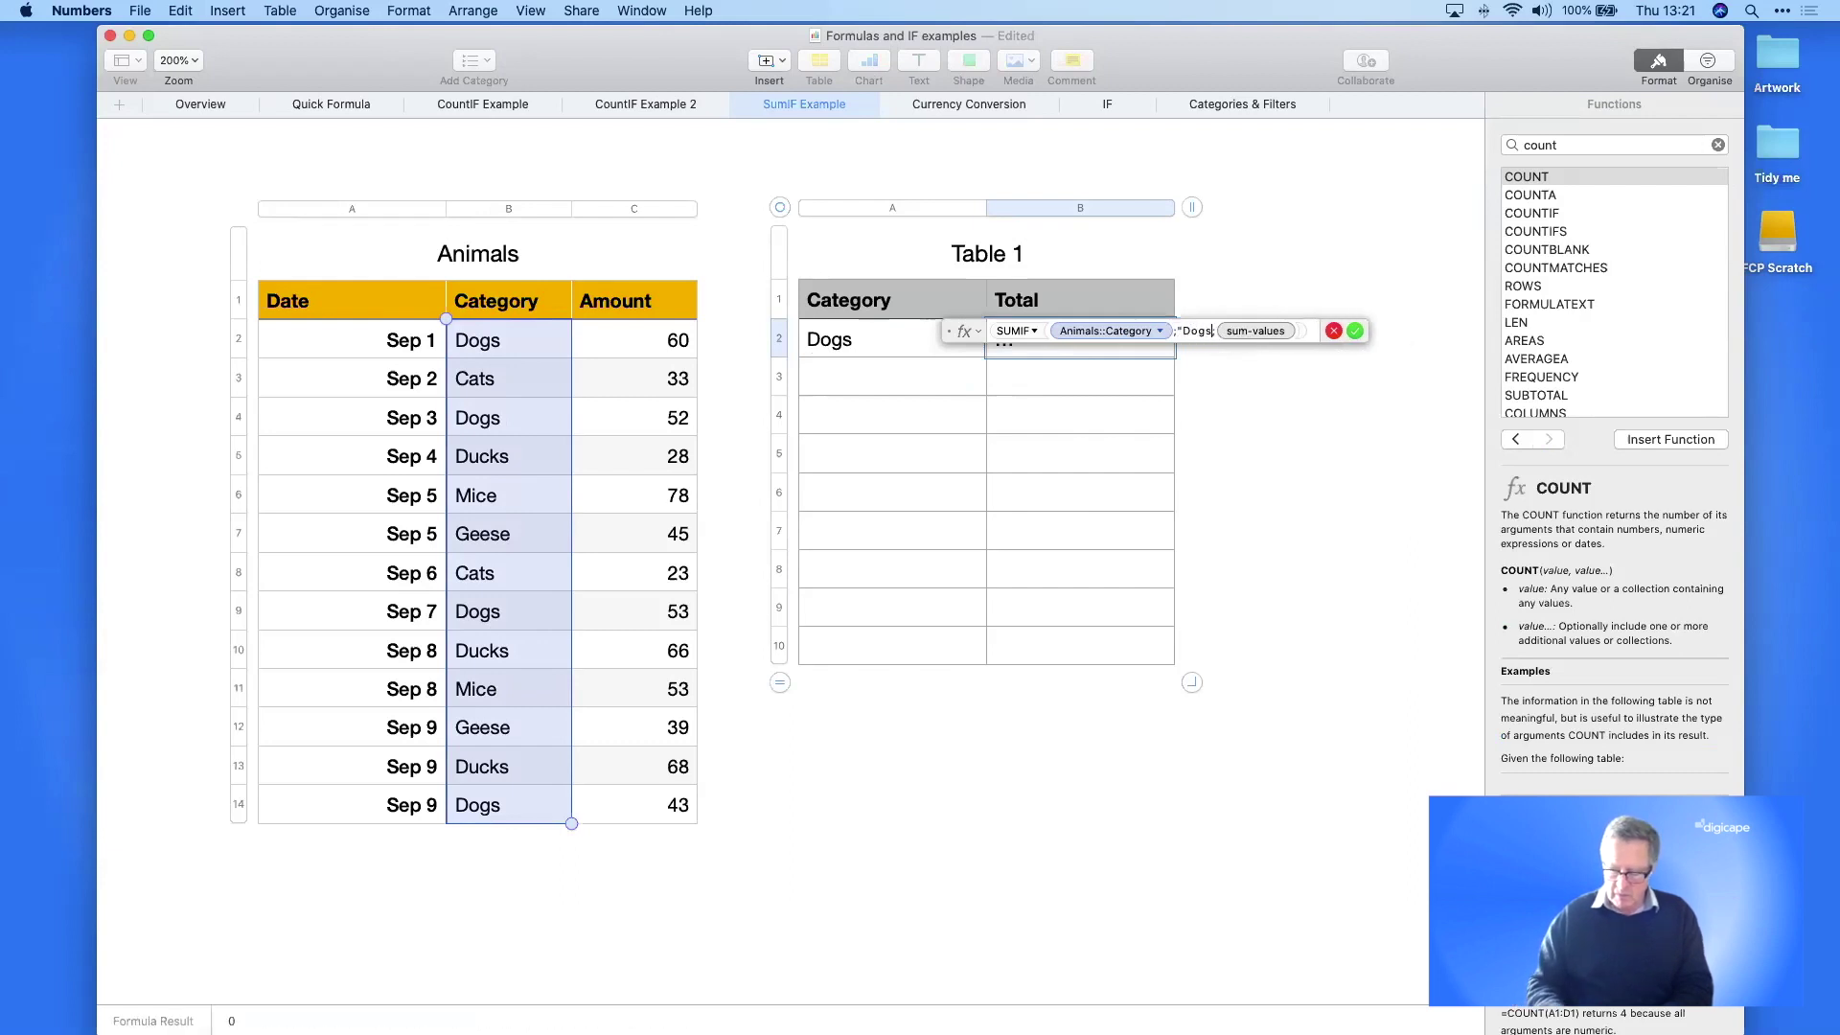
type("\";")
left_click(1272, 333)
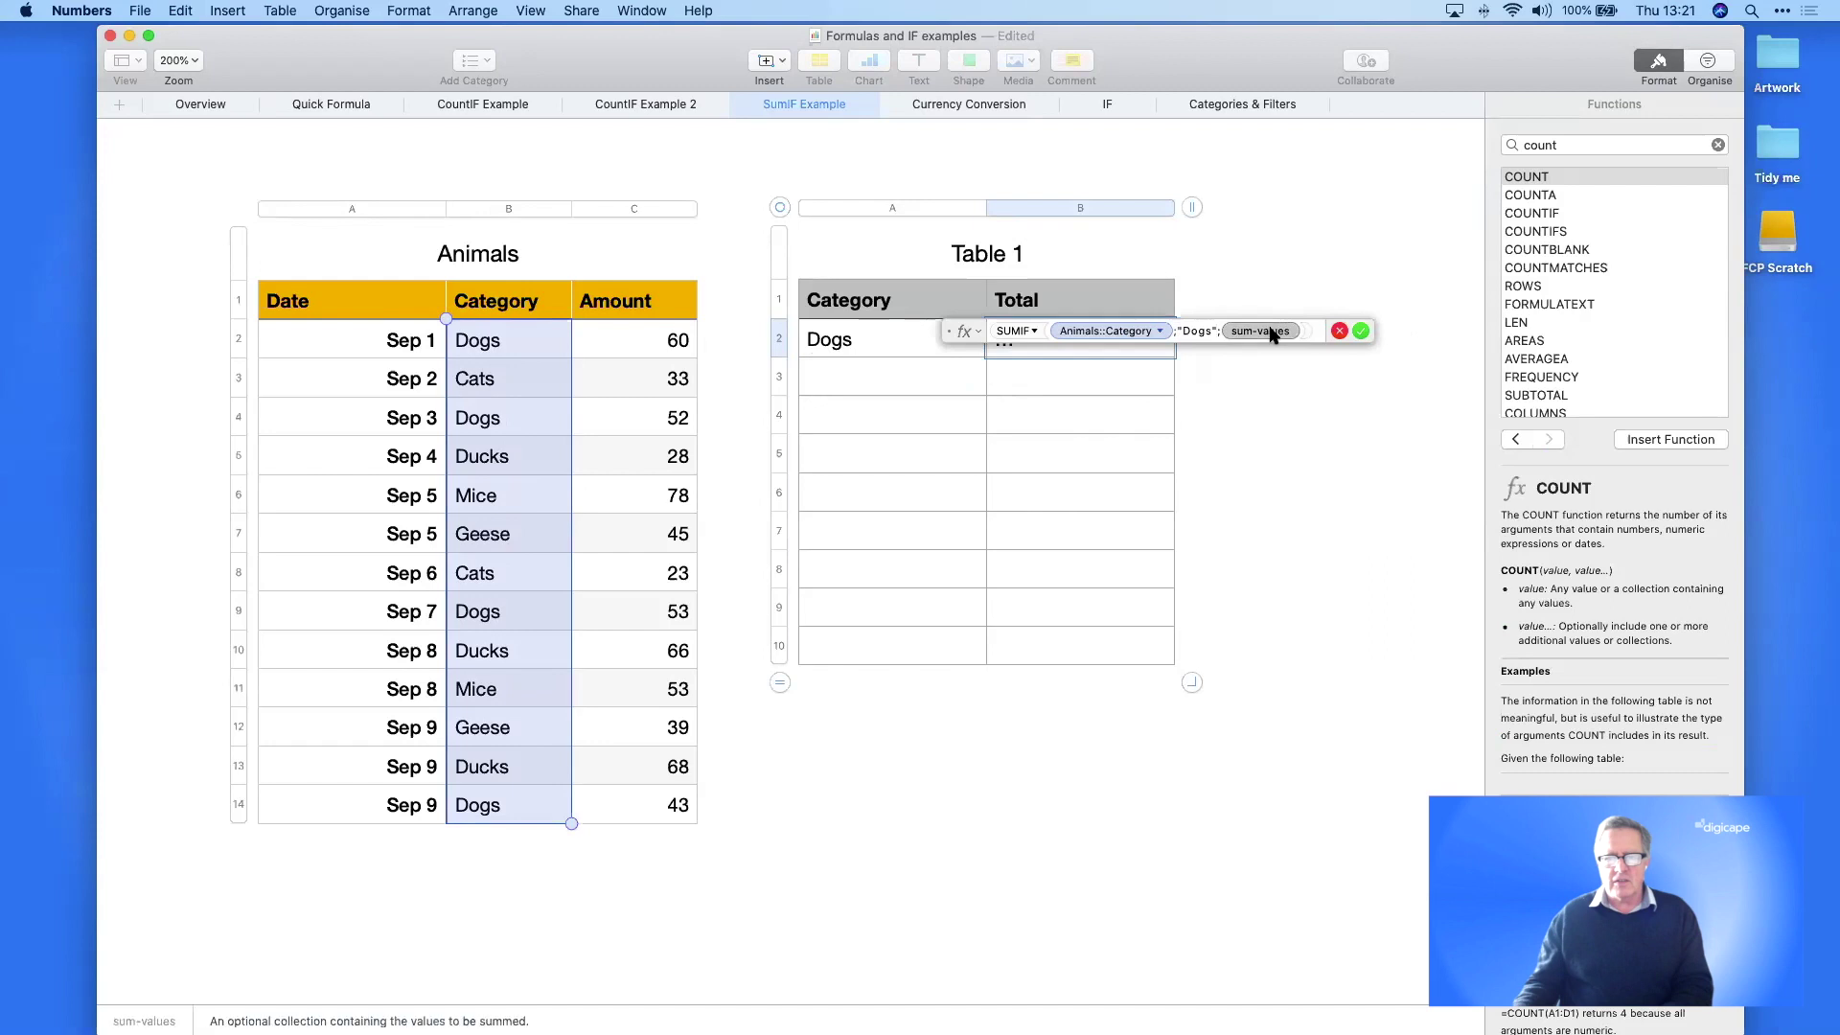
left_click(657, 213)
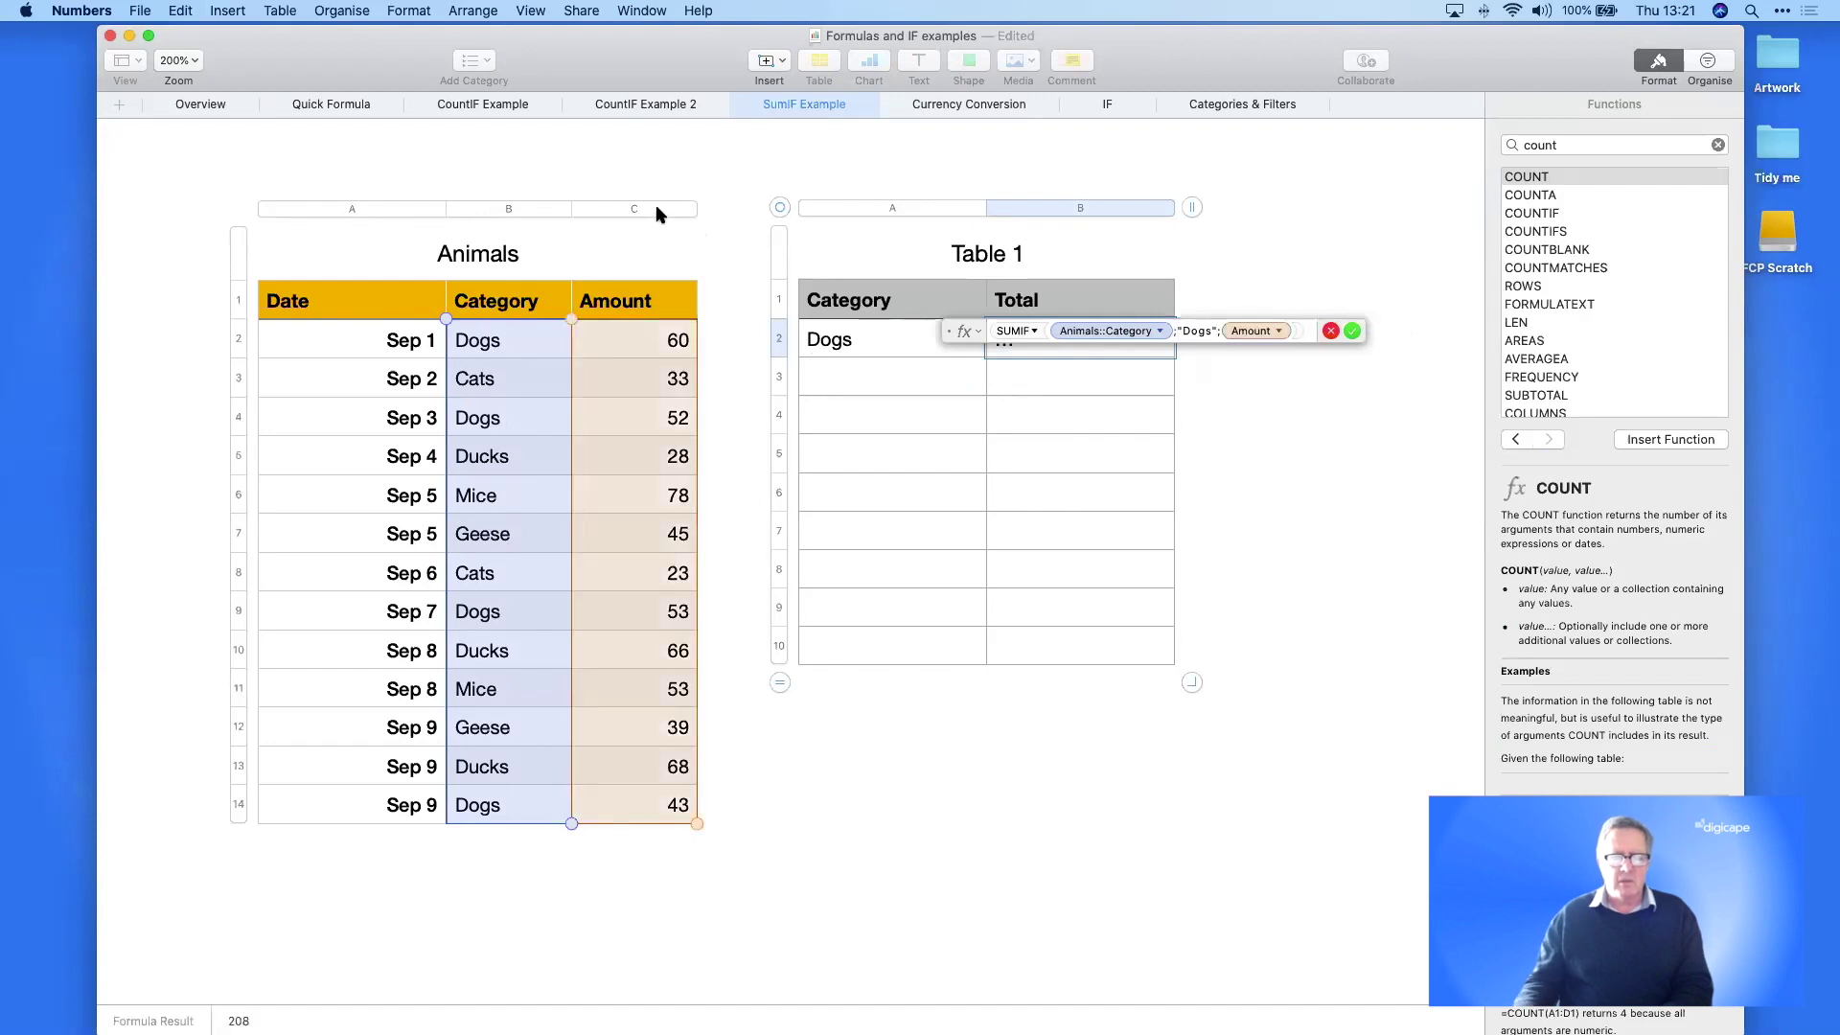
key("Return")
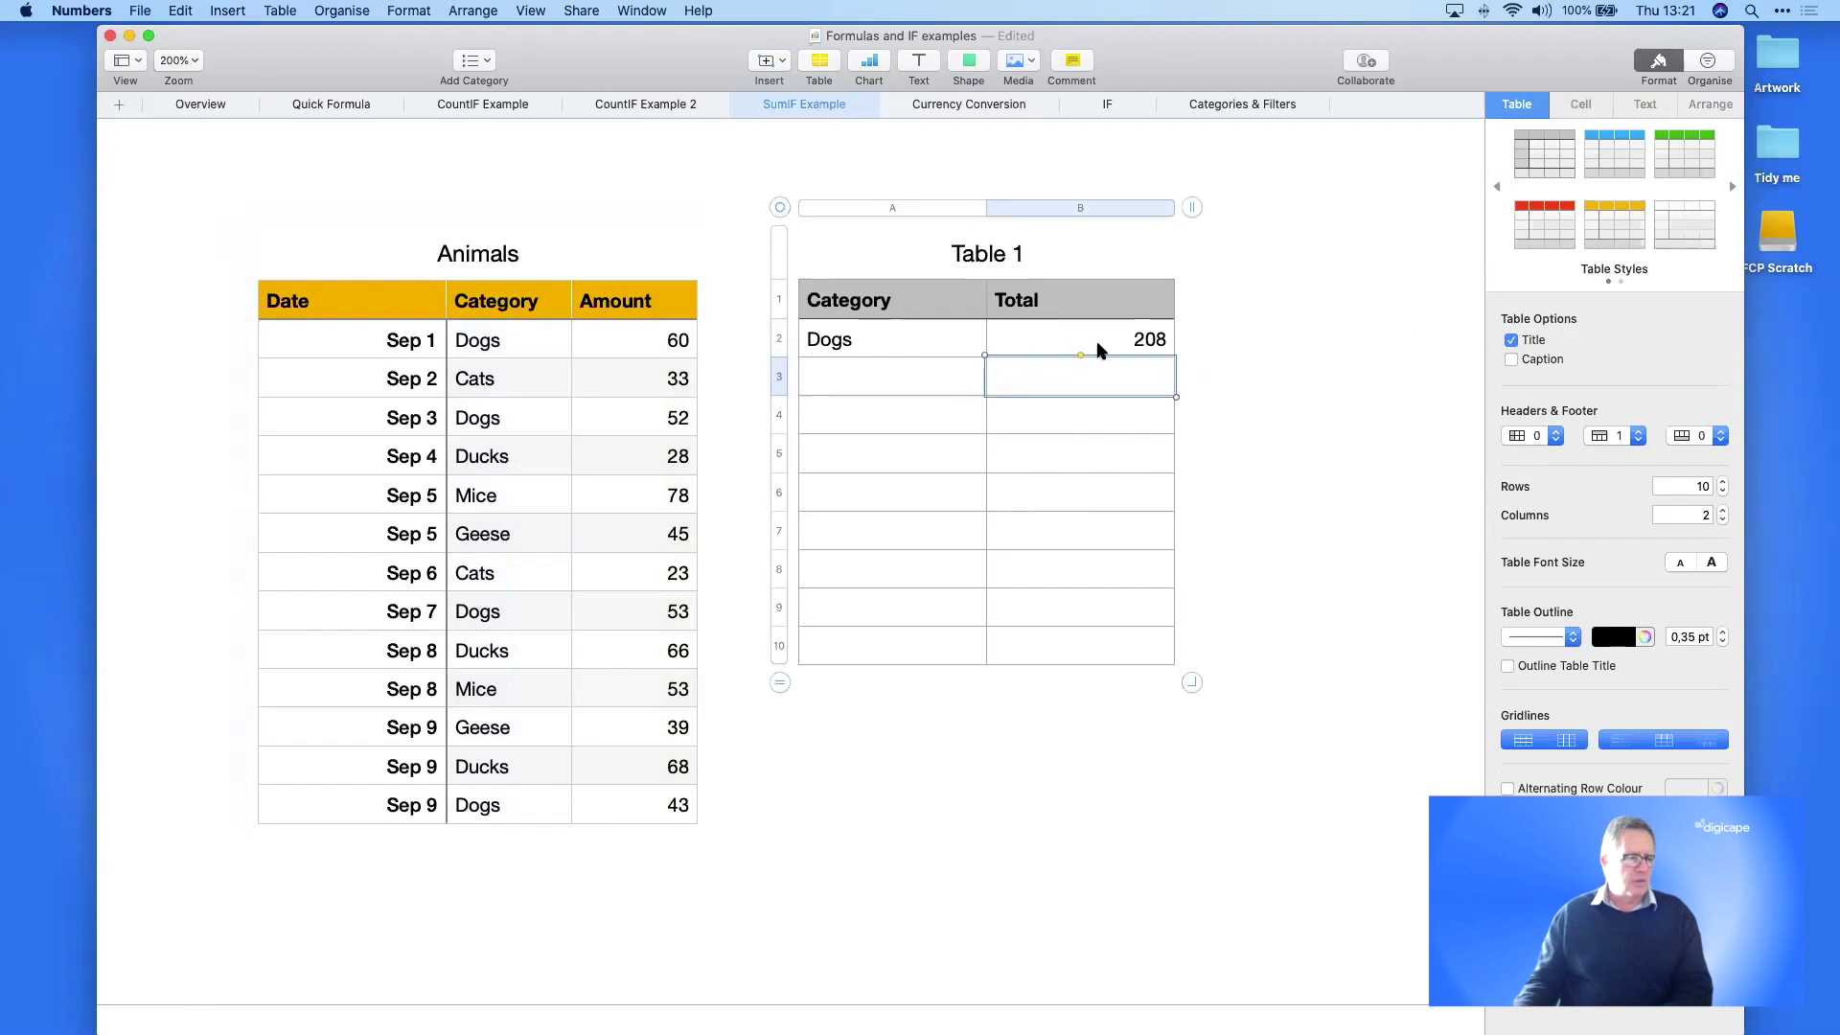
- Set the Sep 1 Dogs amount in the Animals table to 70
left_click(673, 340)
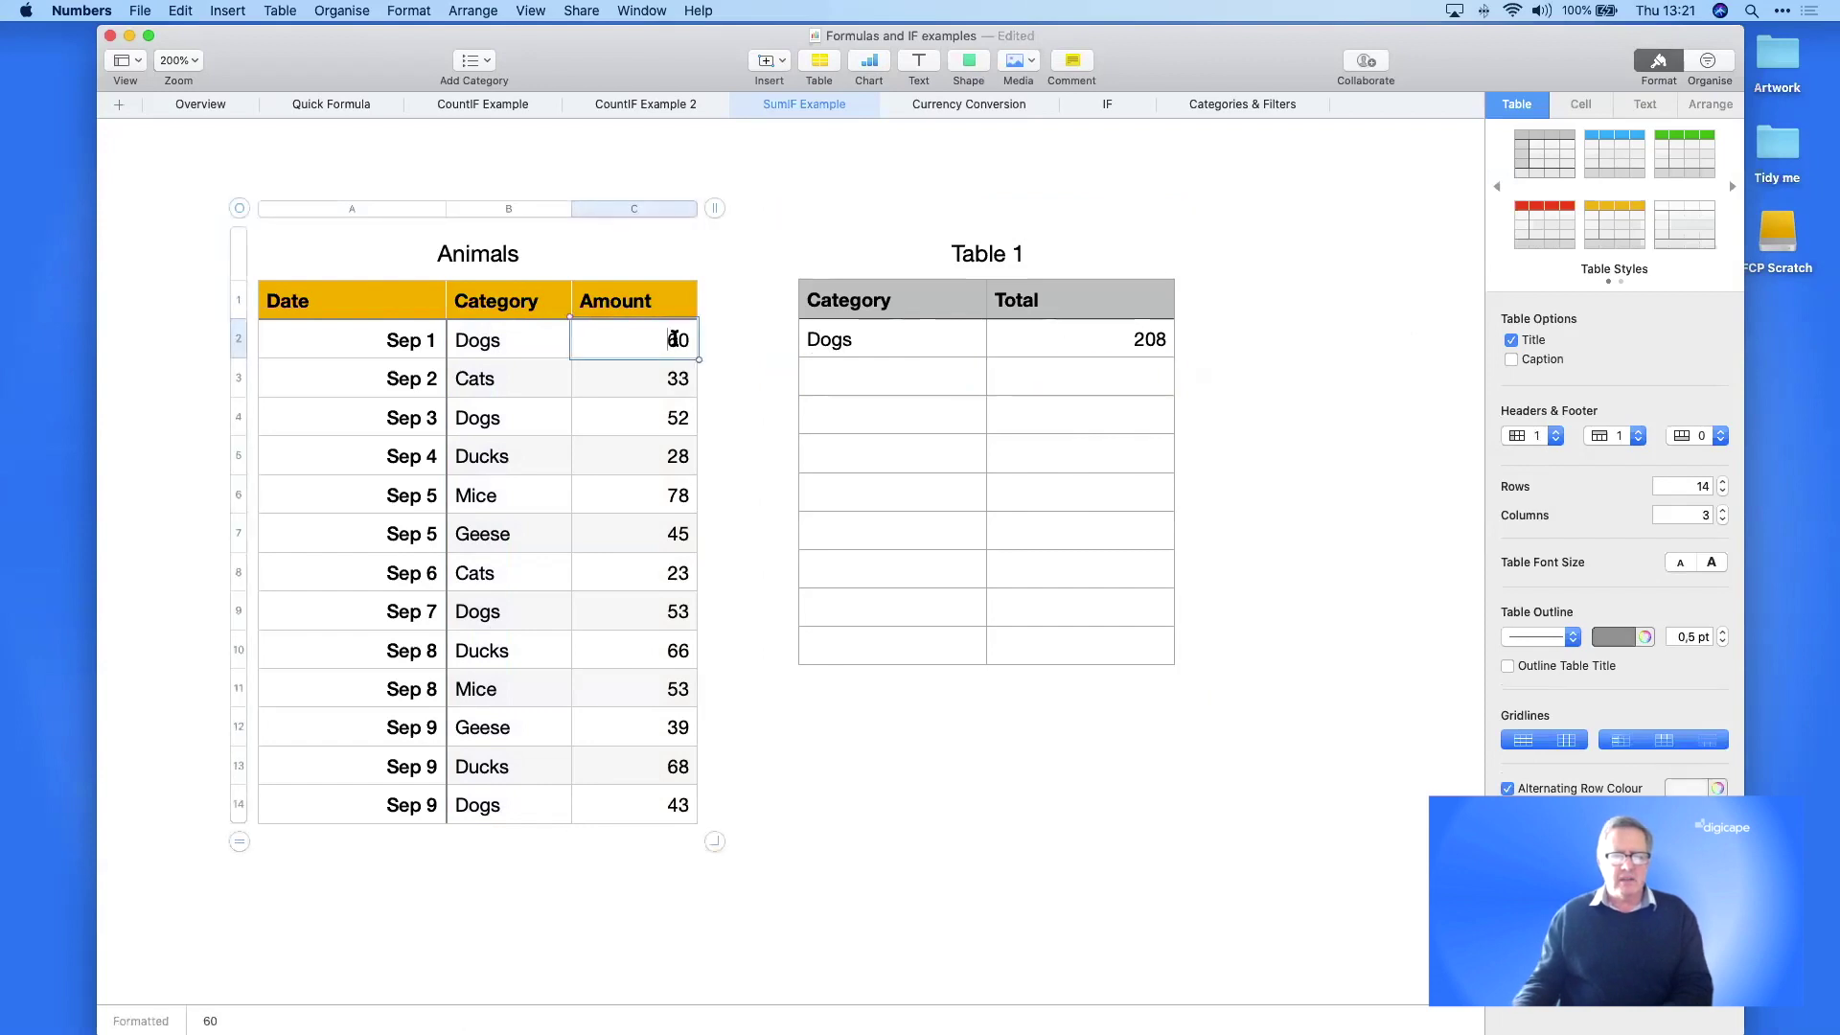
type("7")
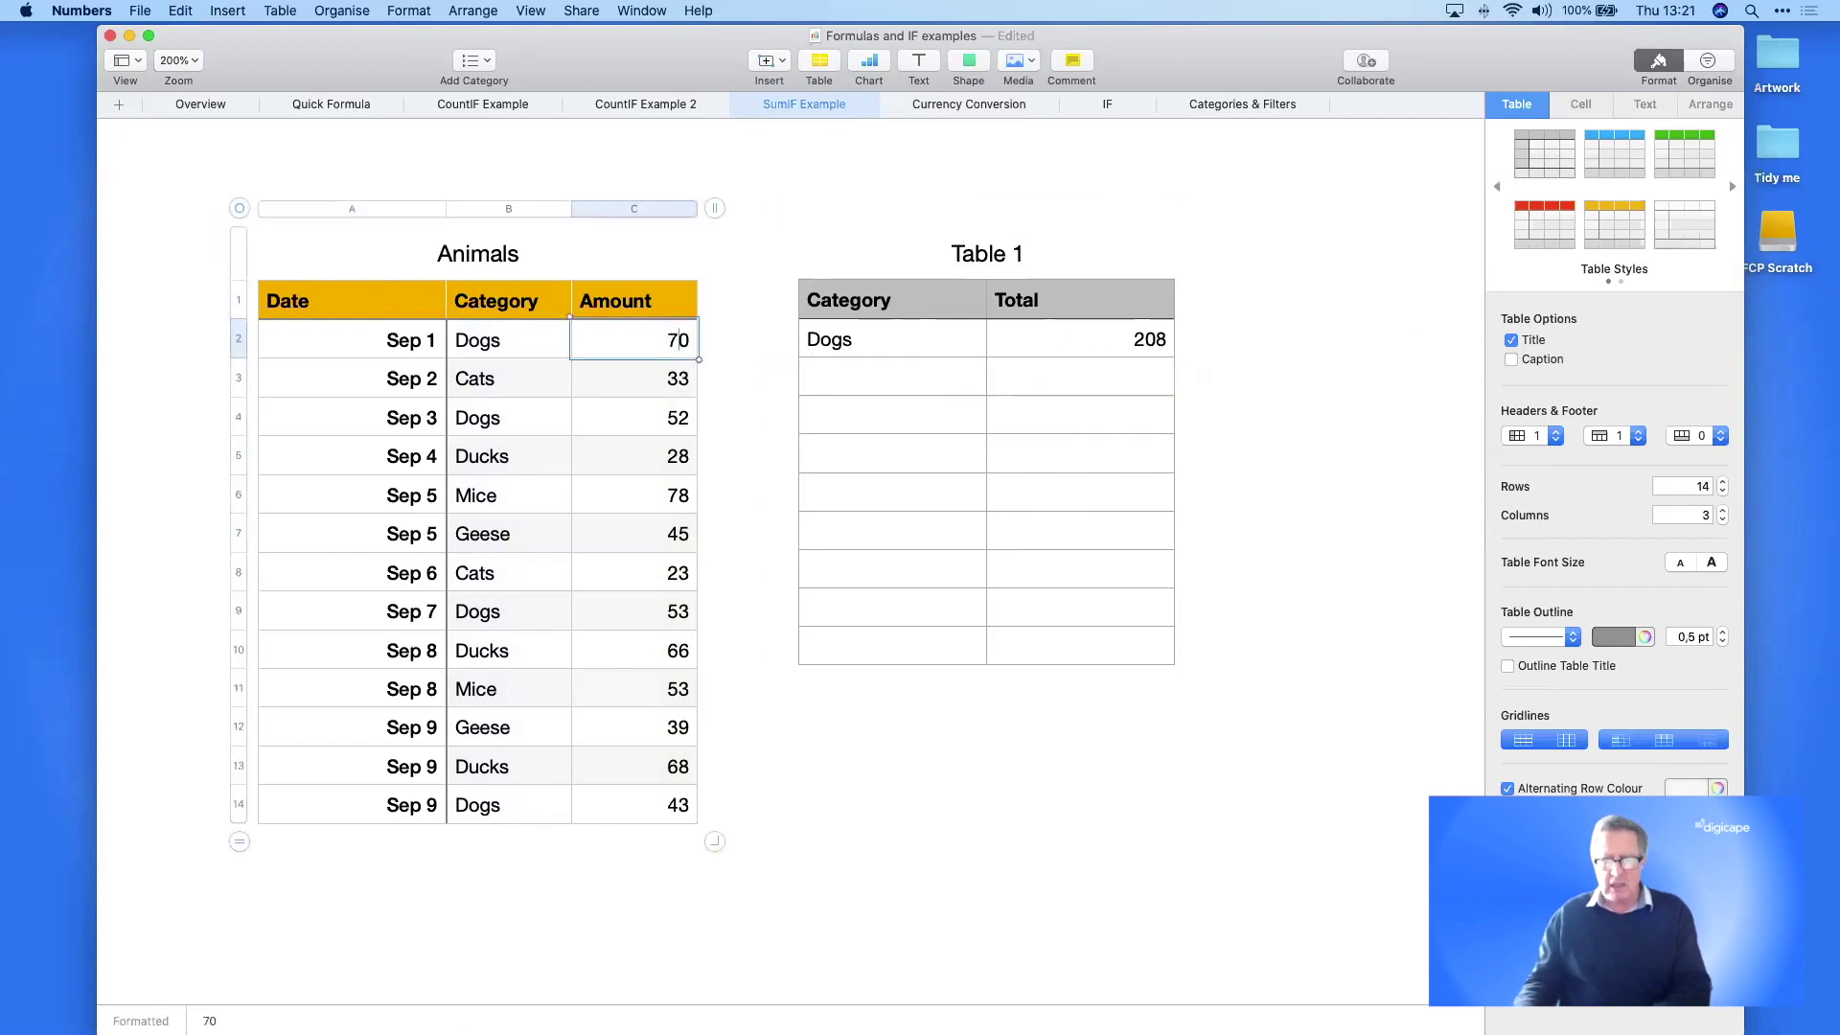
key("Return")
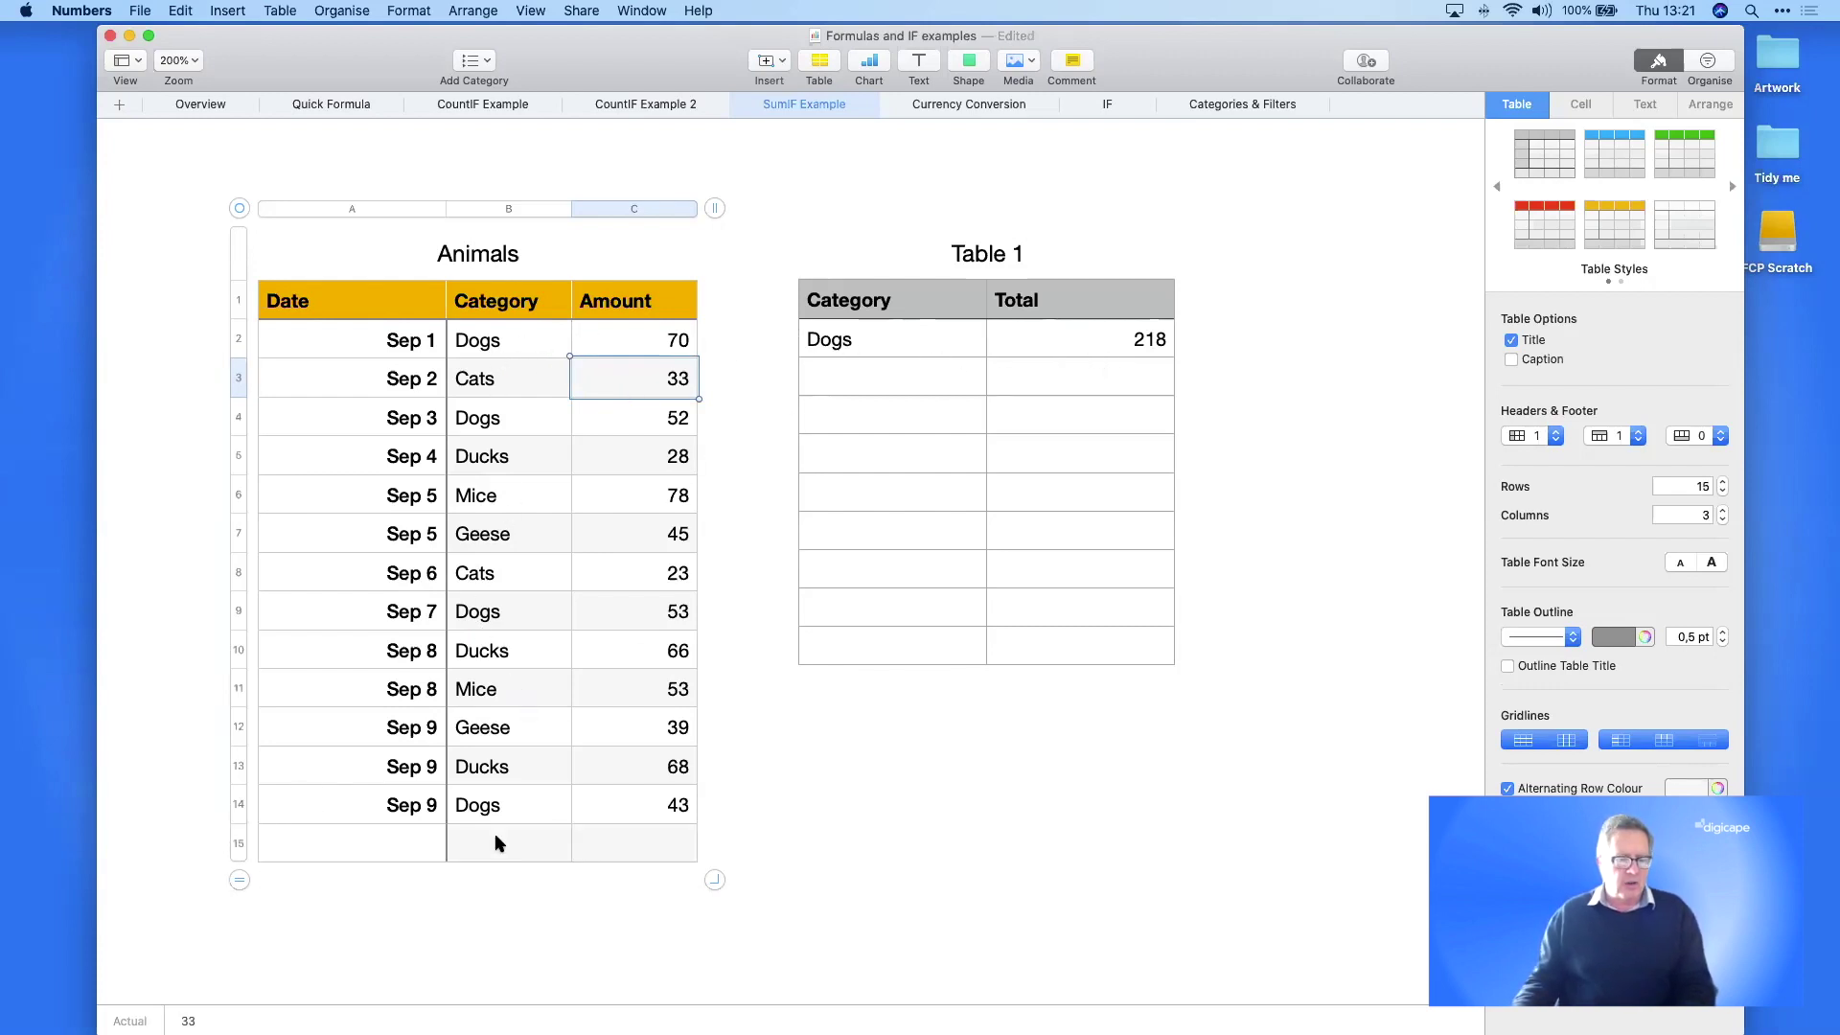
- Add a row to the end of the Animals table with the date Sep 10, category Dogs and amount 50
left_click(242, 842)
left_click(393, 822)
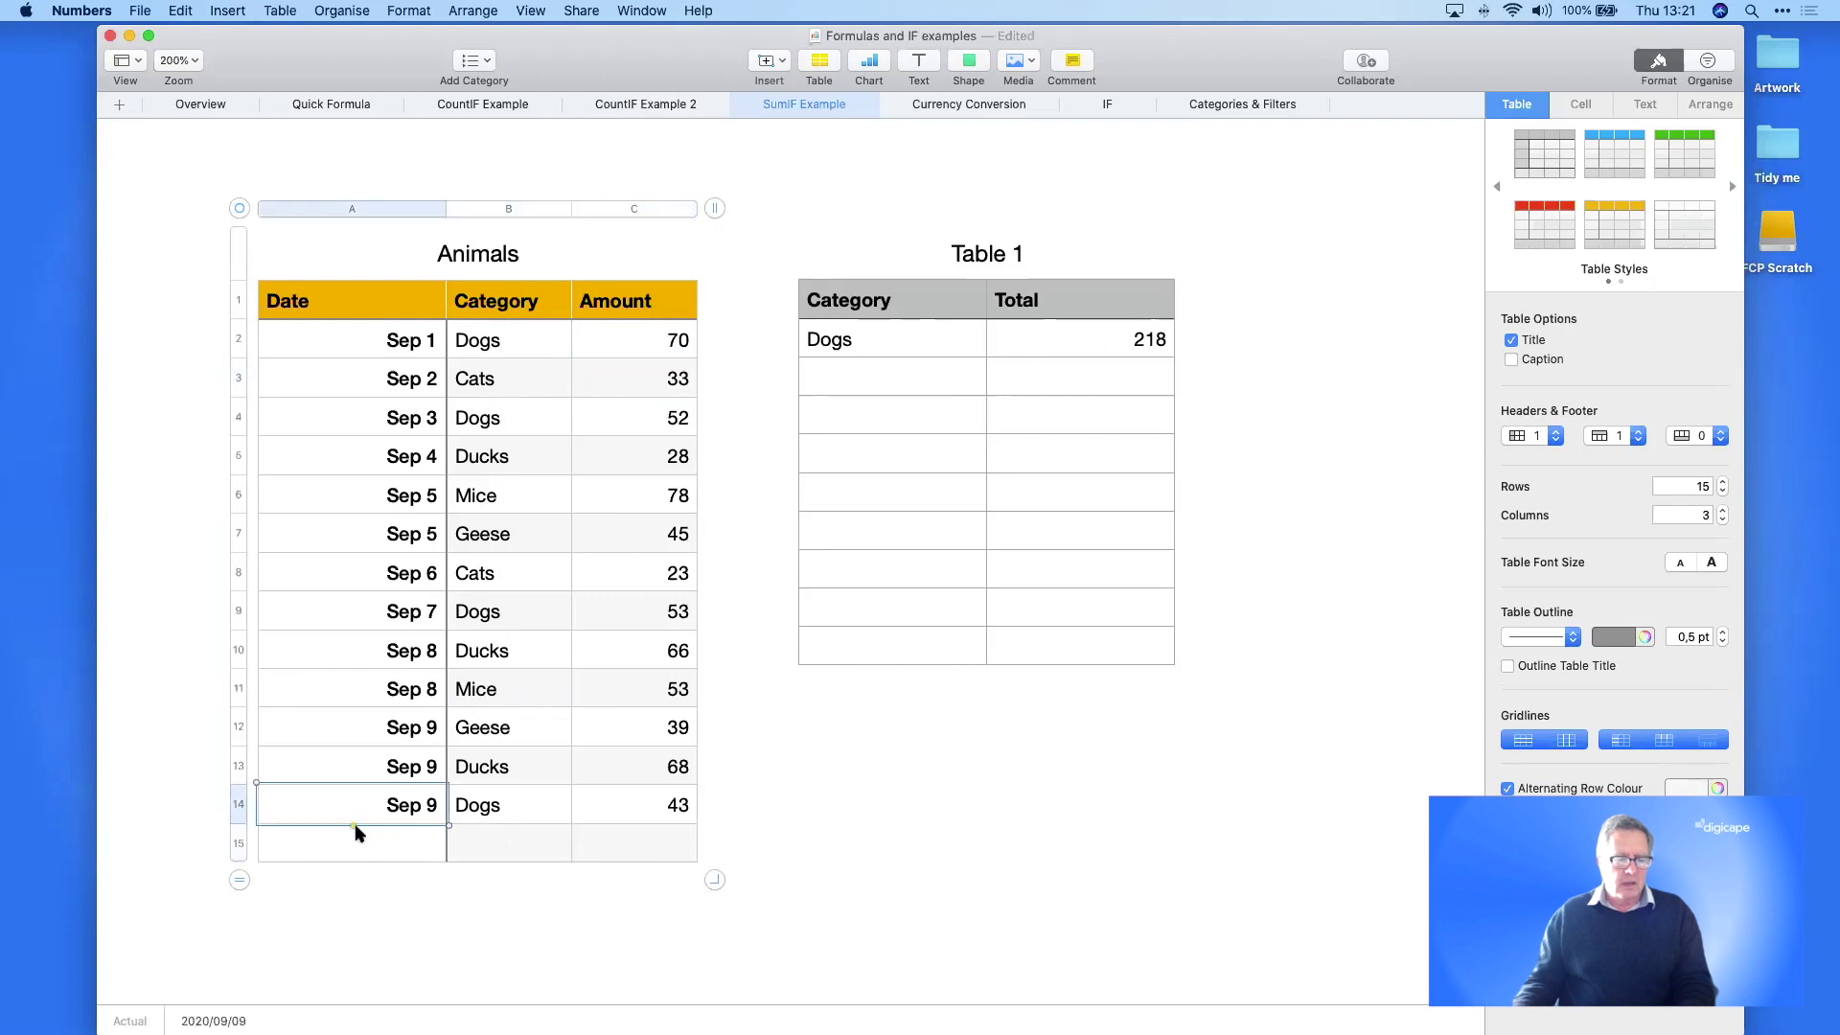
left_click_drag(354, 827, 358, 855)
double_click(471, 841)
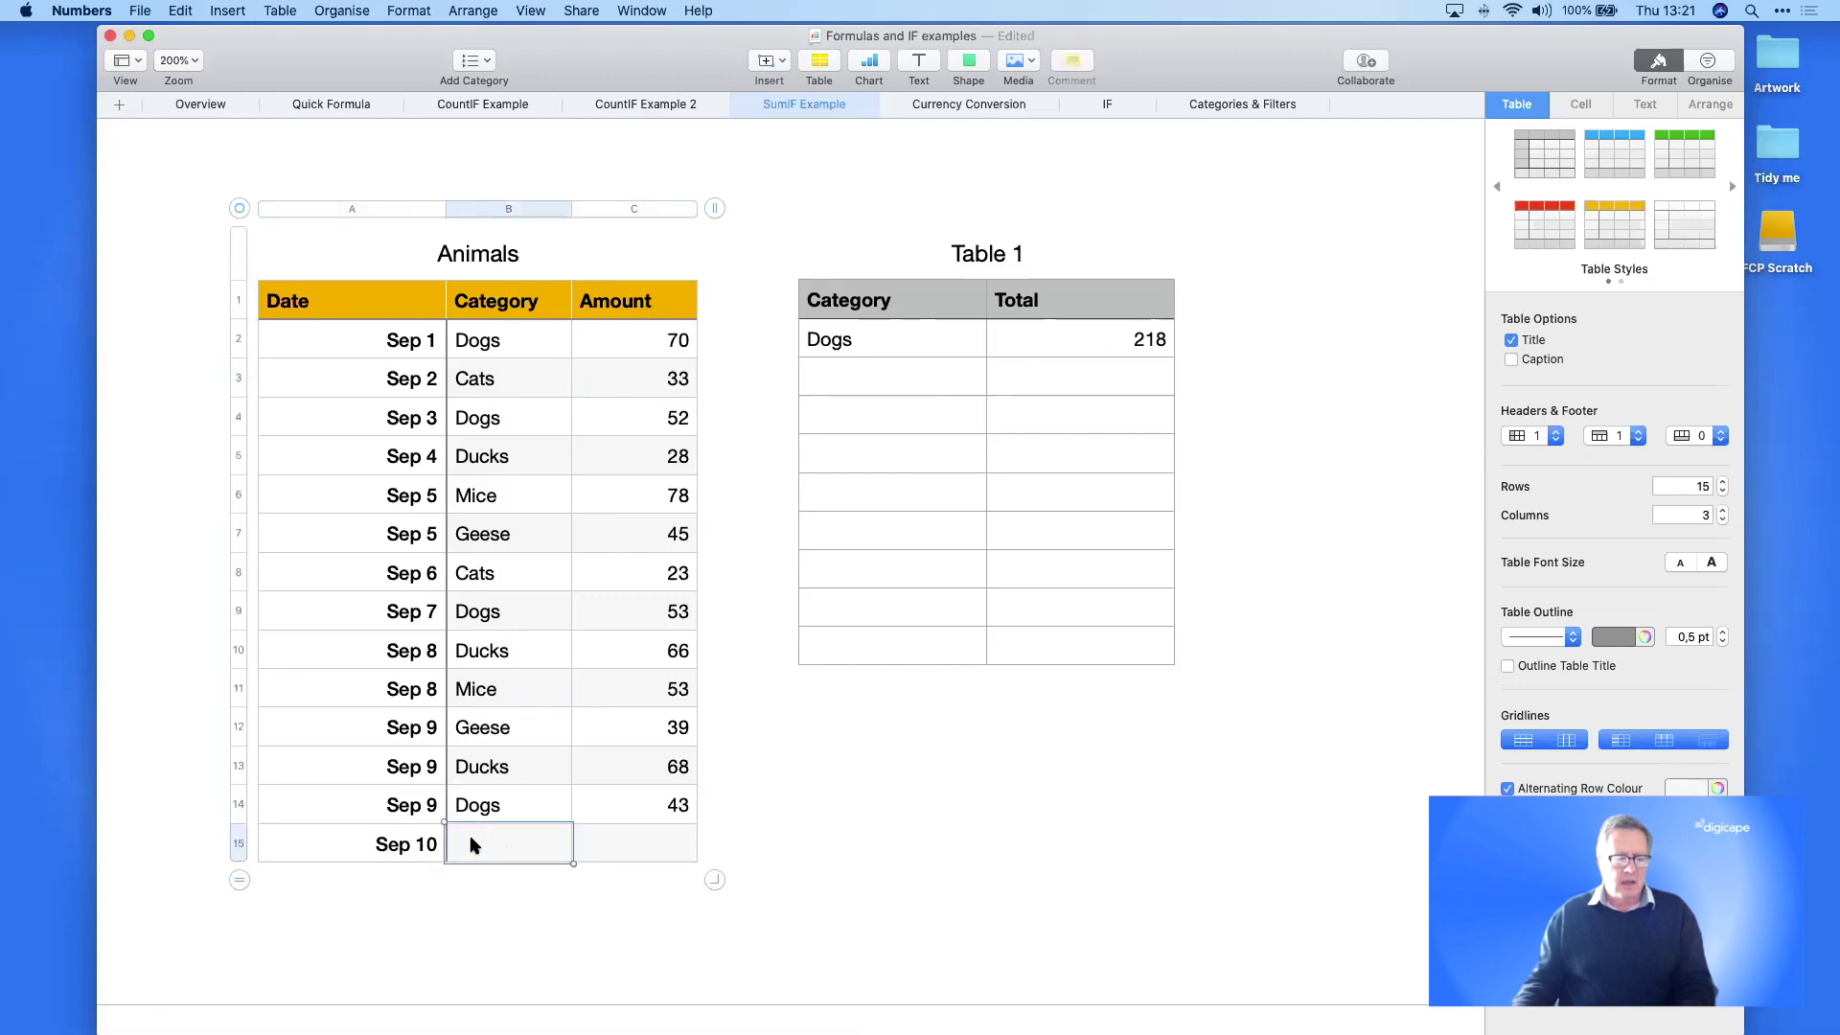
type("Dogs")
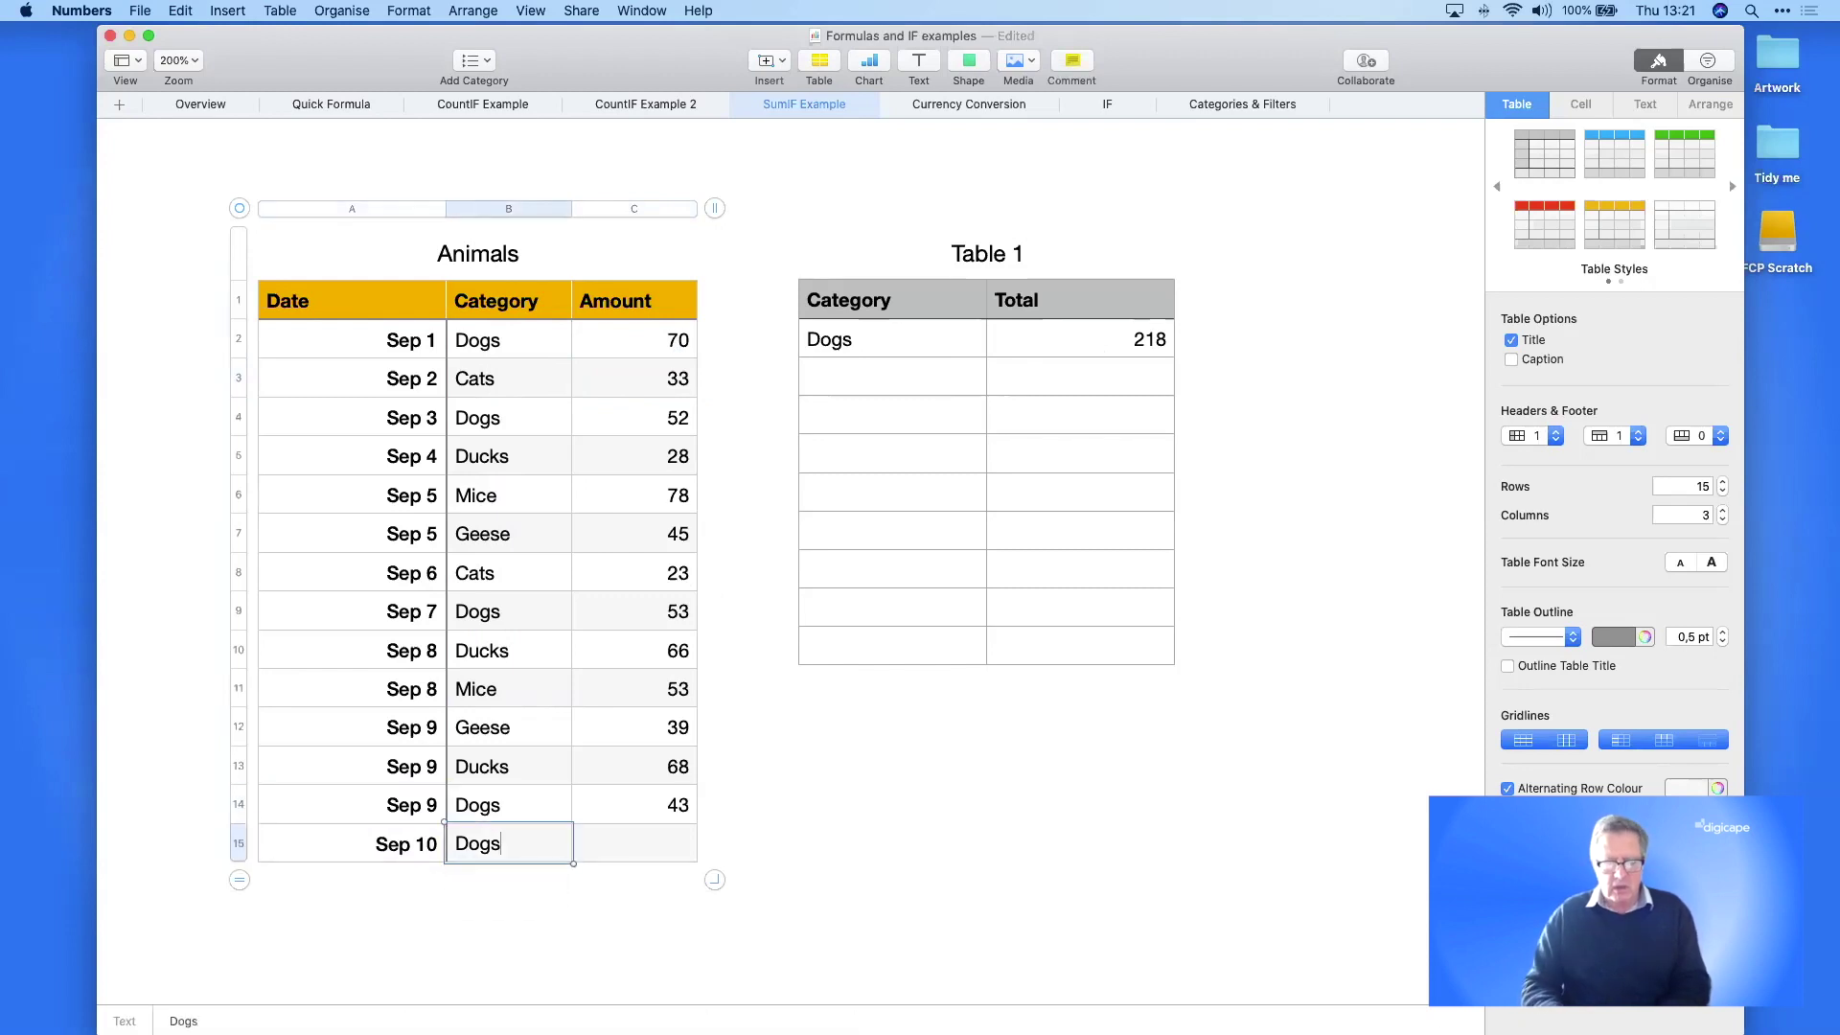
key("Tab")
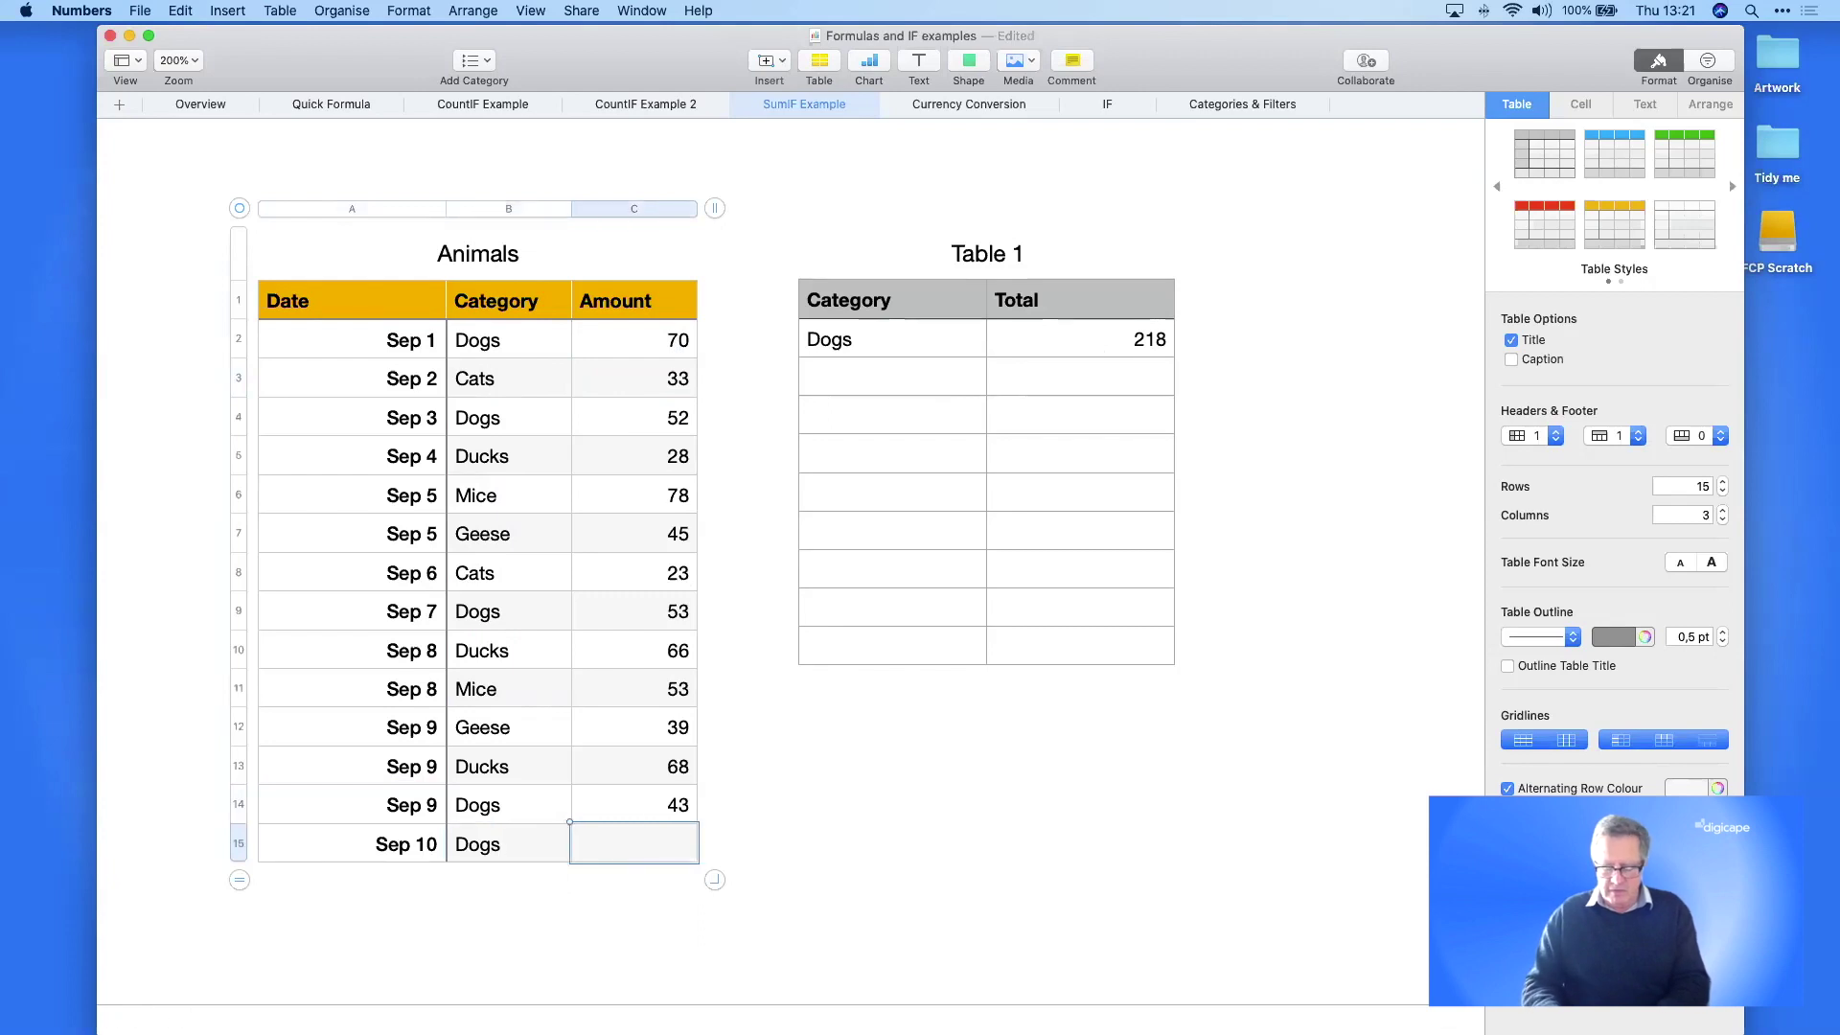
type("50")
key("Return")
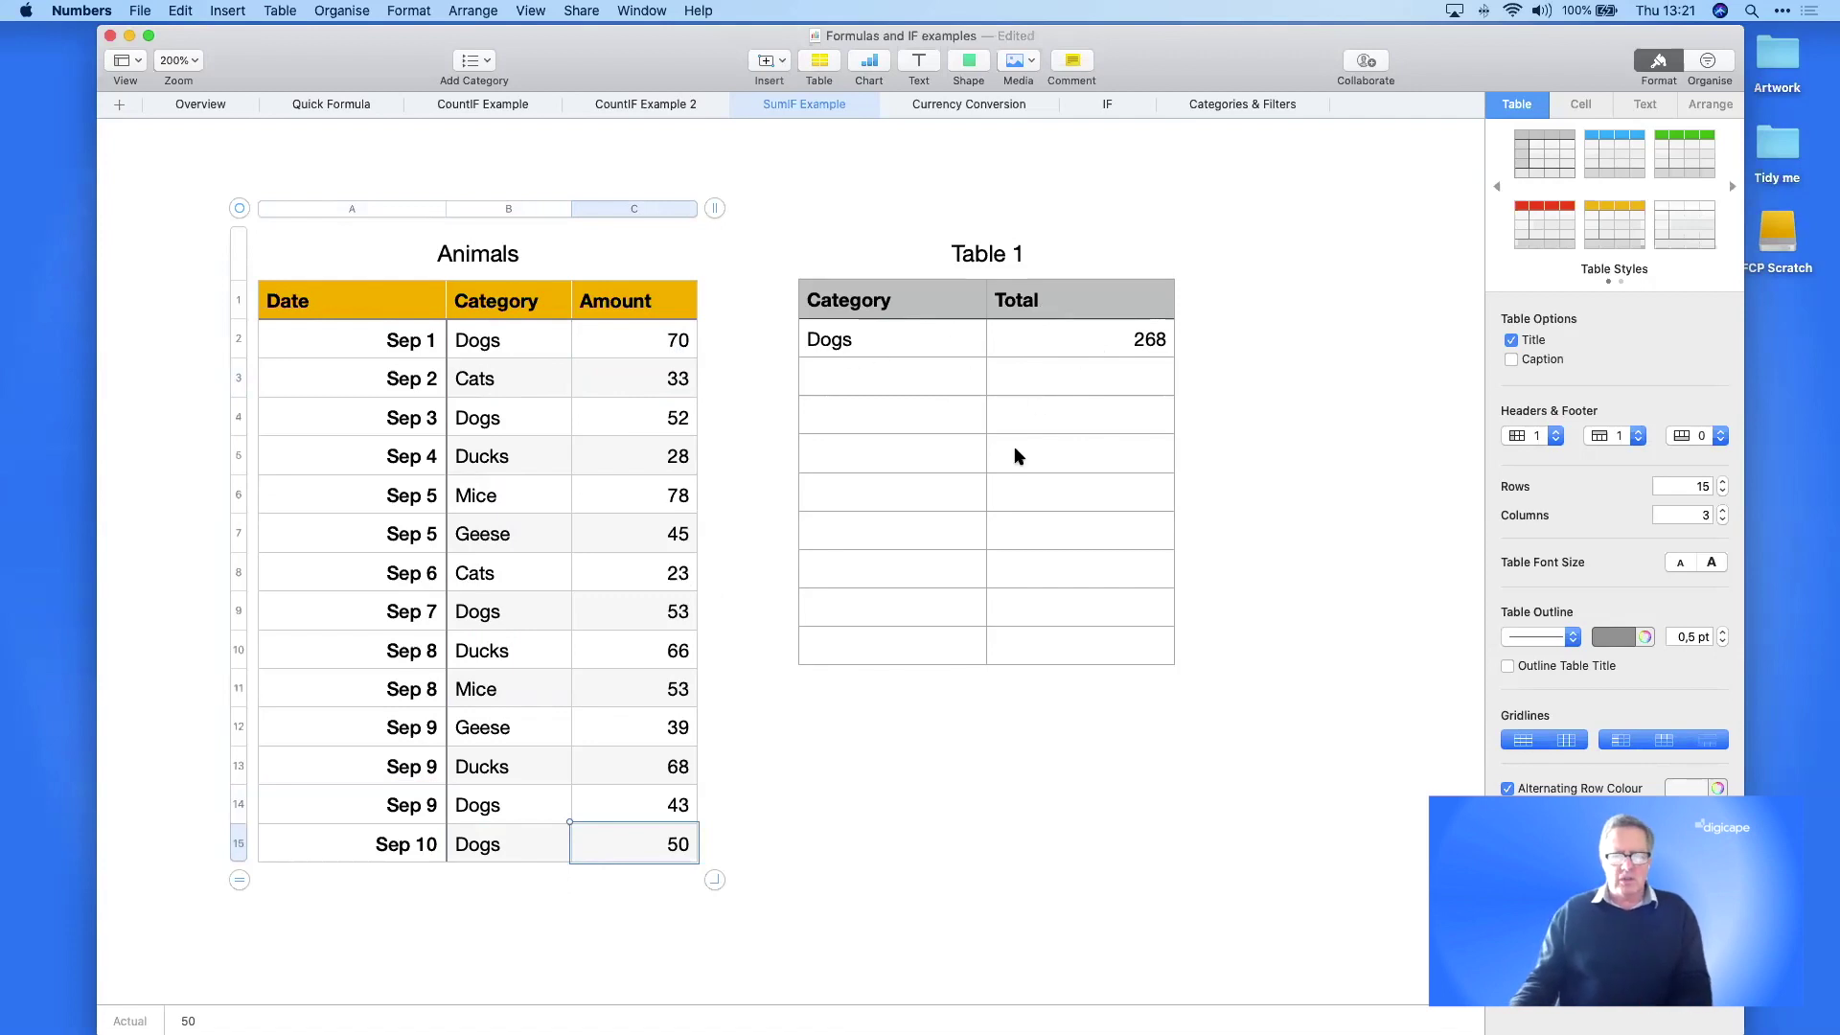
- Replace the "Dogs" text condition in the SUMIF formula in B2 with a reference to category cell A2
left_click(1064, 342)
double_click(1064, 342)
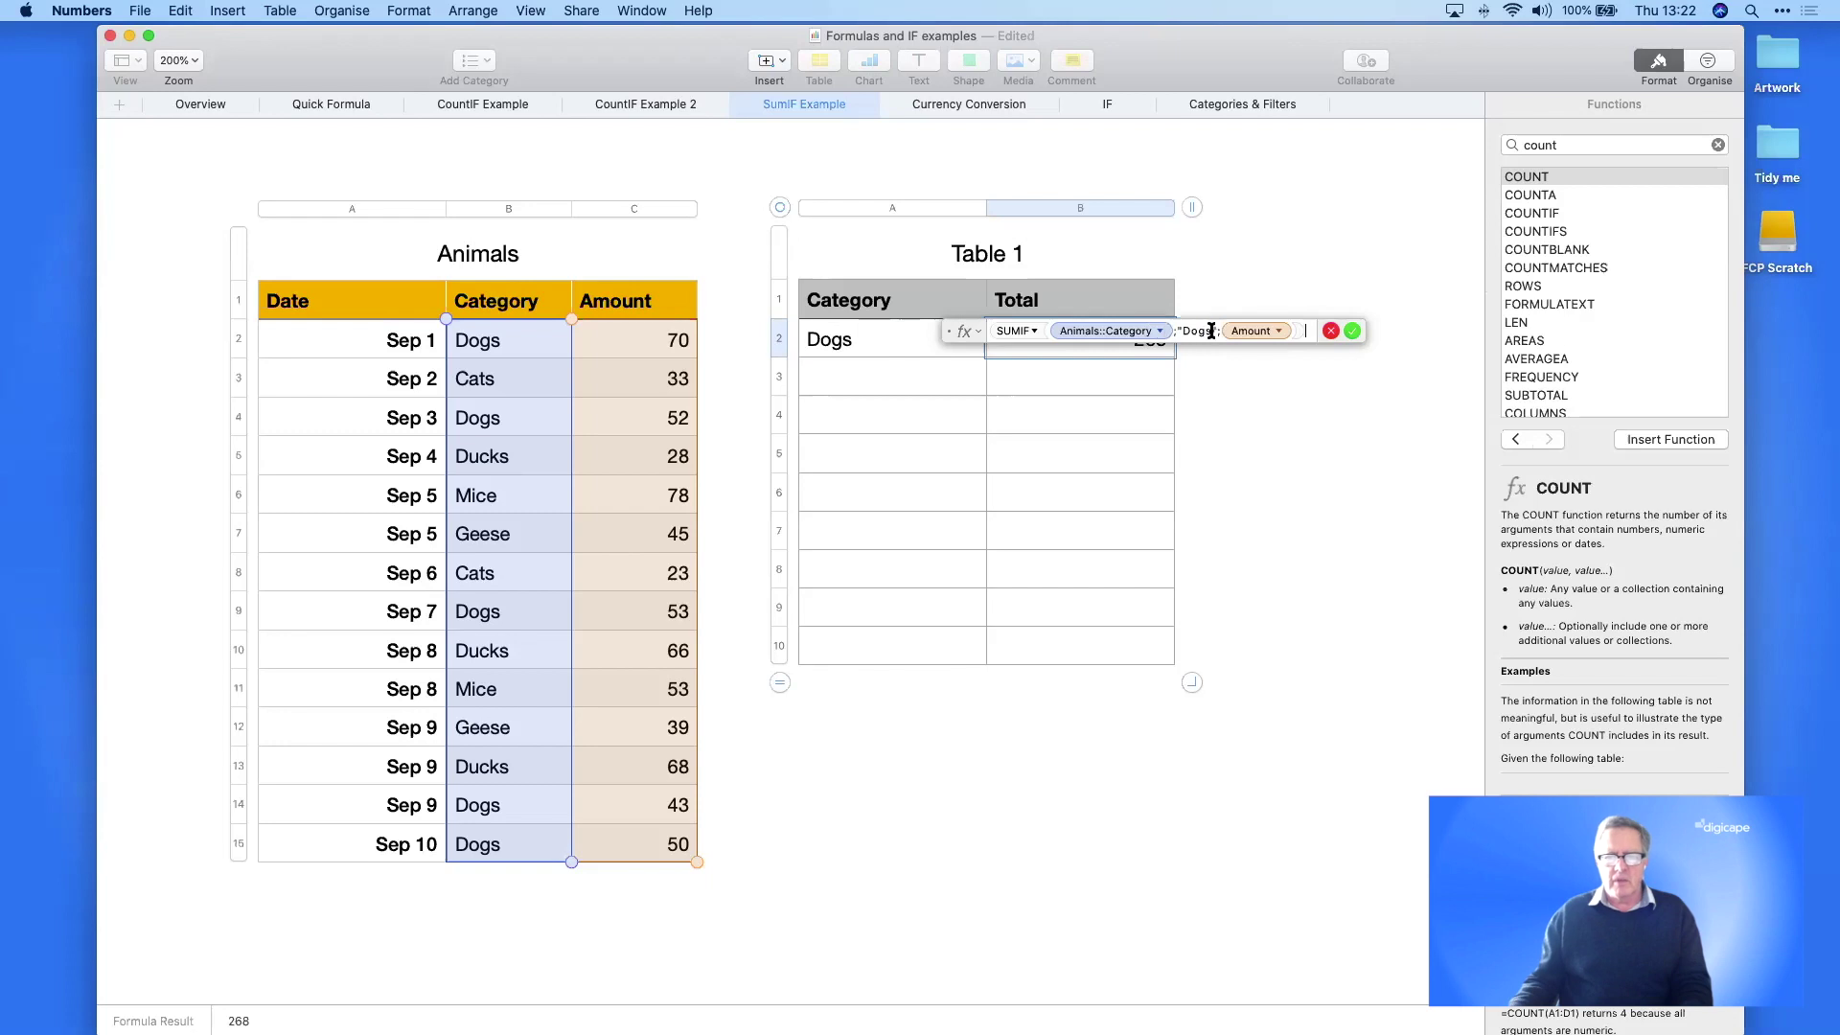
left_click_drag(1215, 331, 1179, 332)
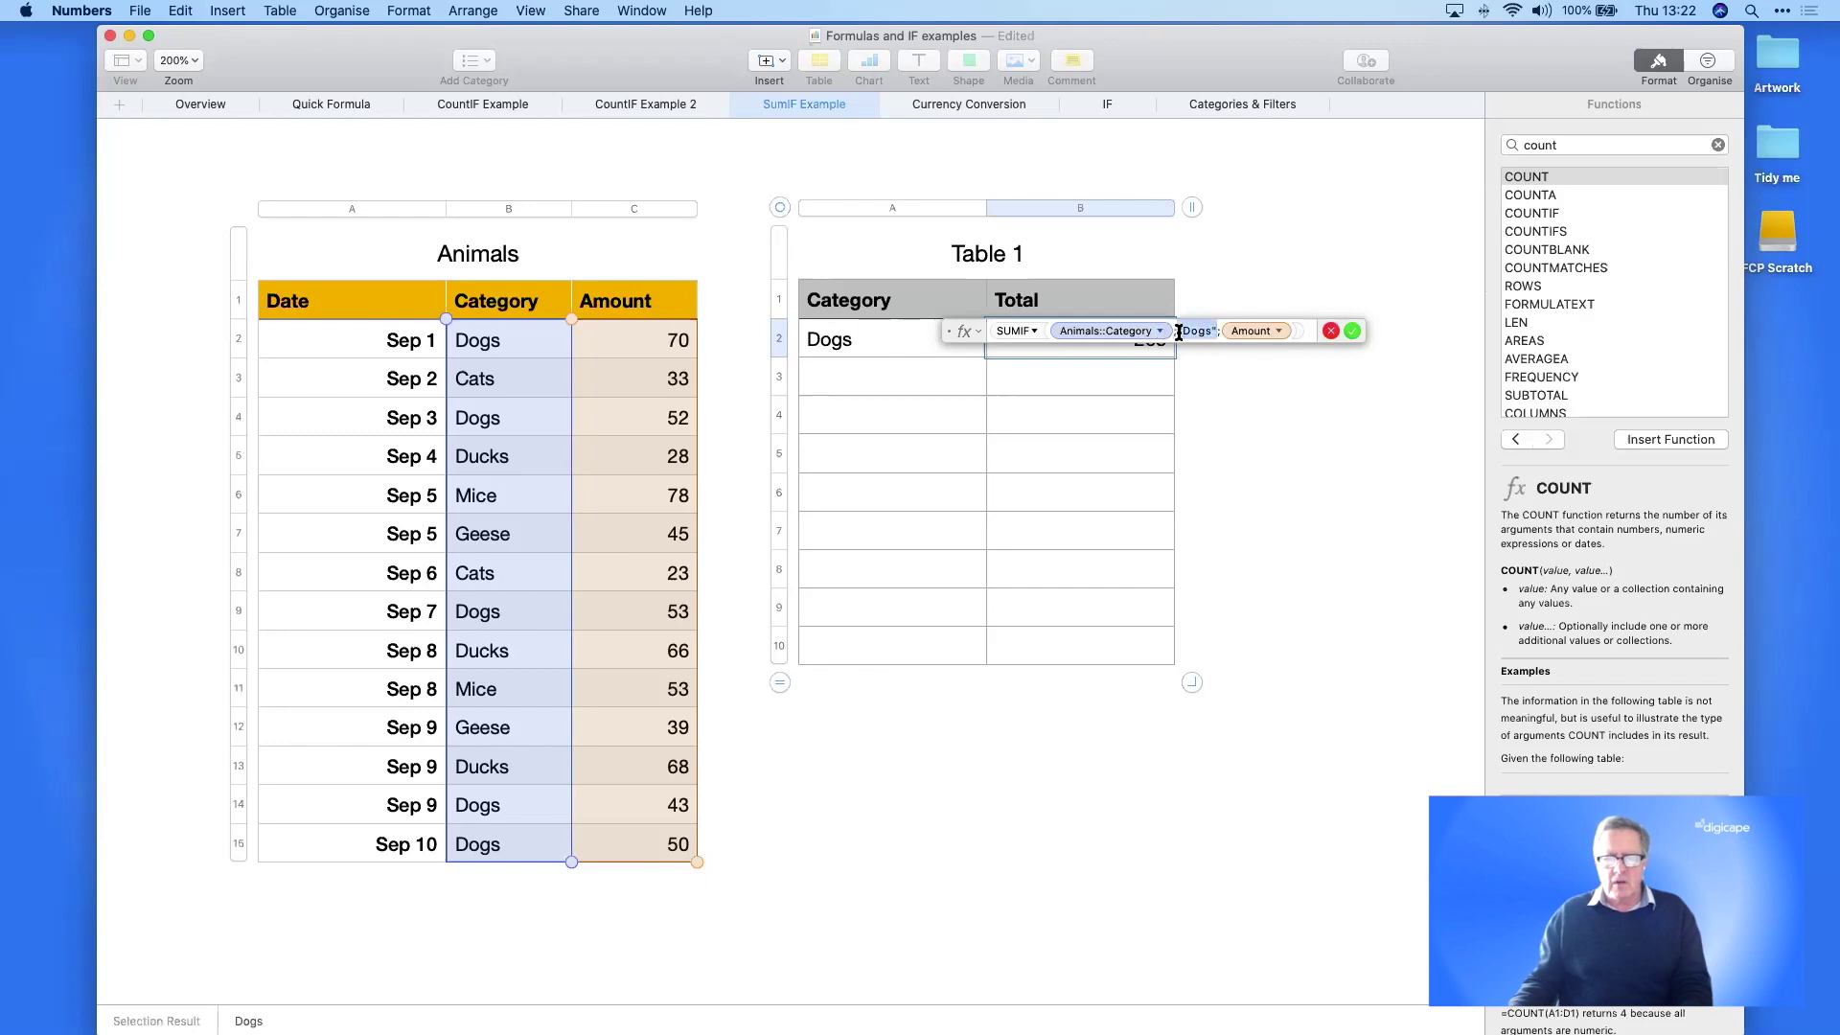
left_click(853, 343)
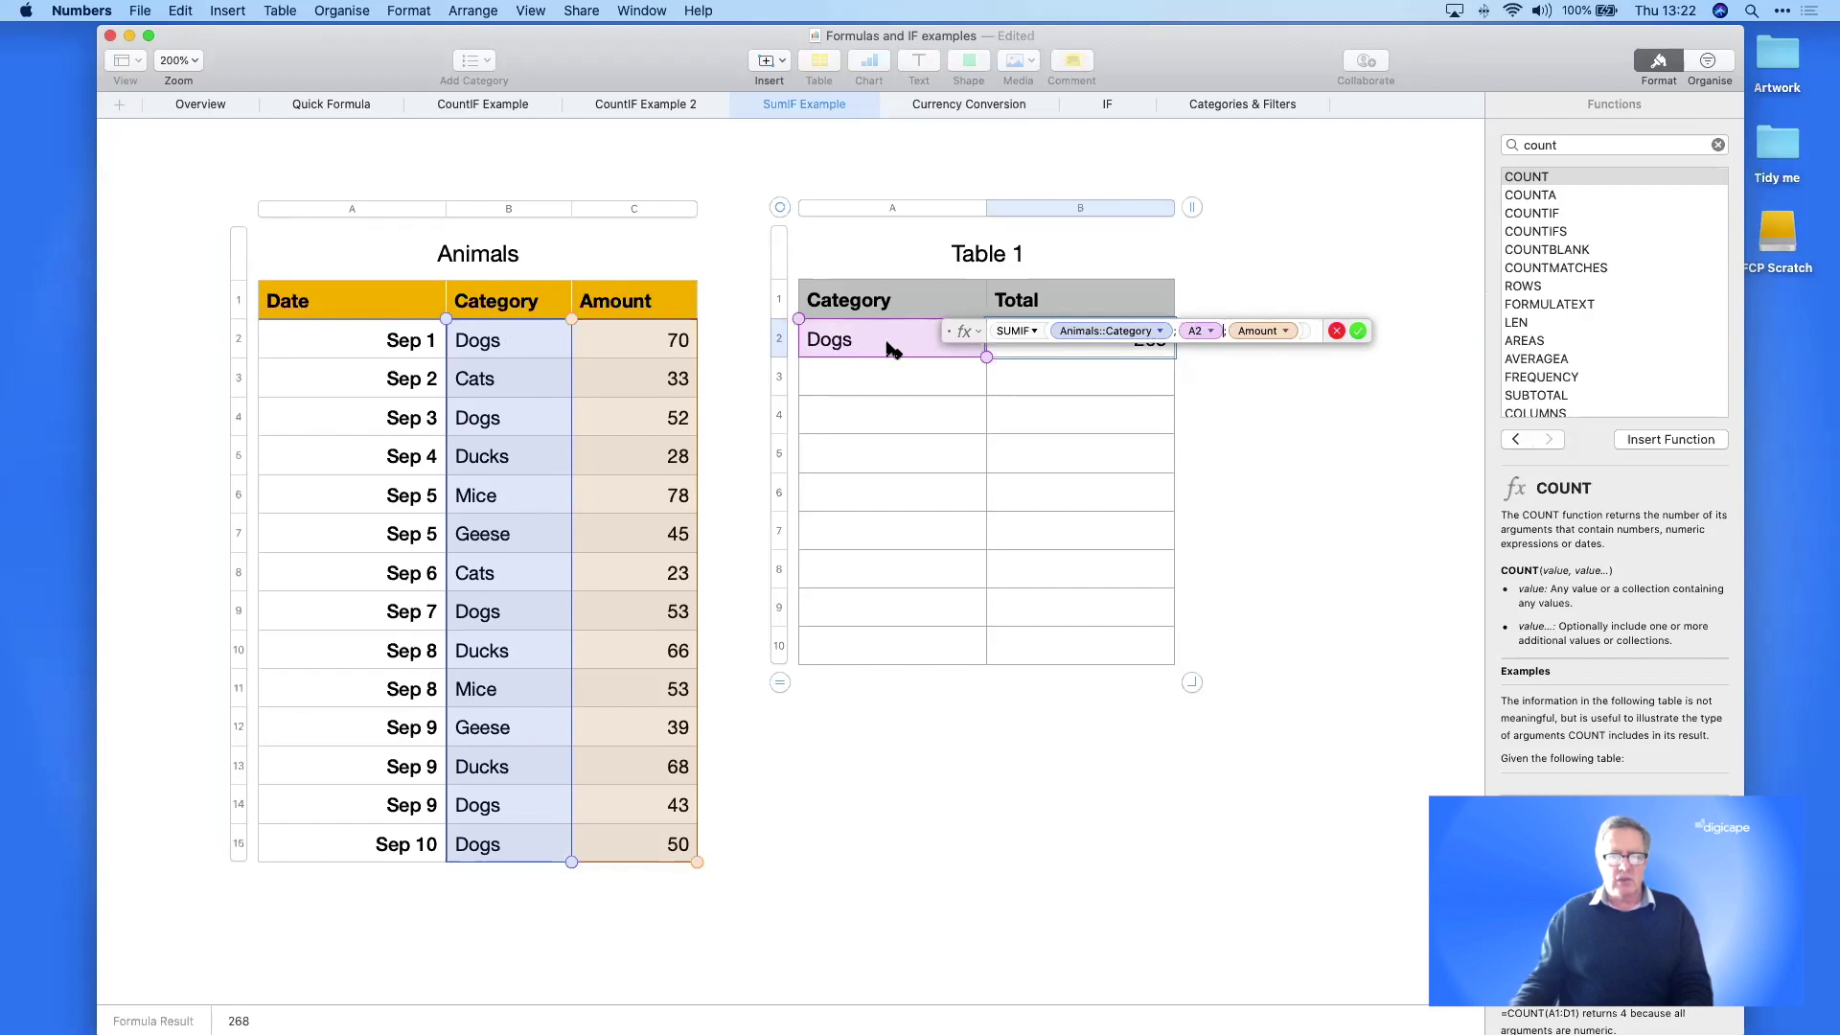
left_click(1359, 332)
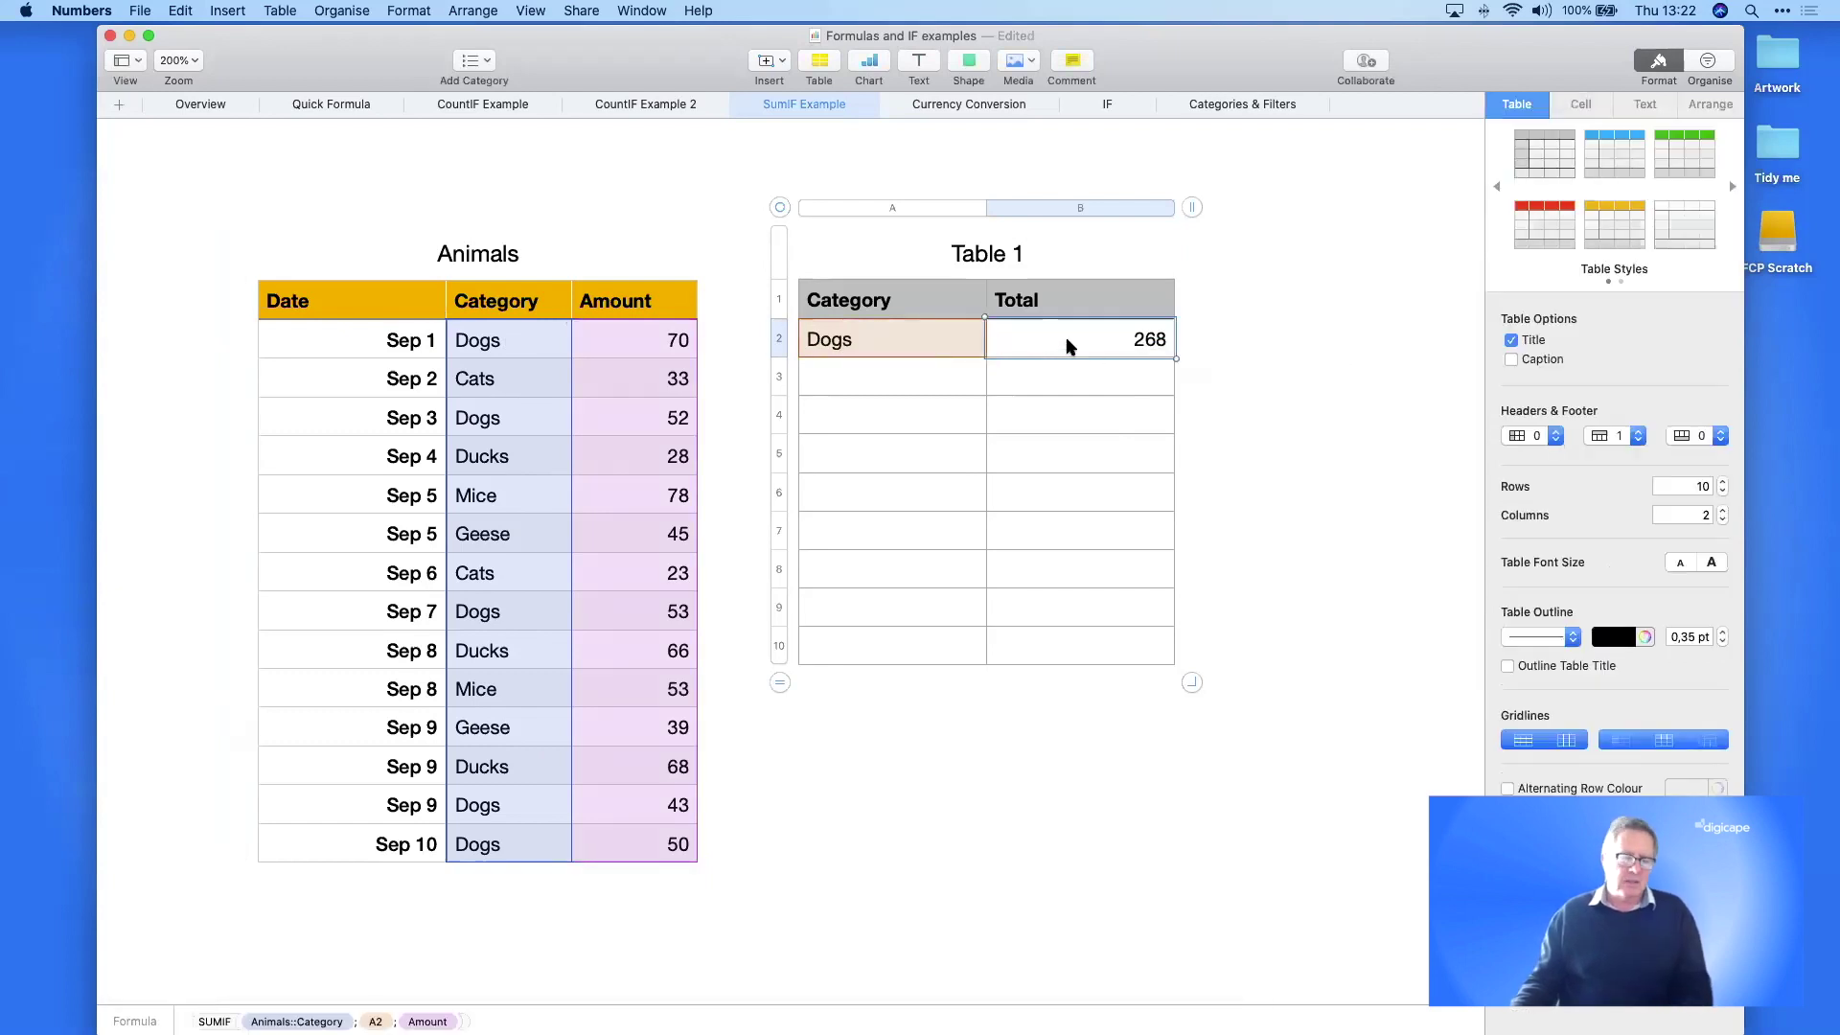
- Enter the categories Cats, Ducks, Mice and Geese in the cells below Dogs
left_click(886, 378)
type("C")
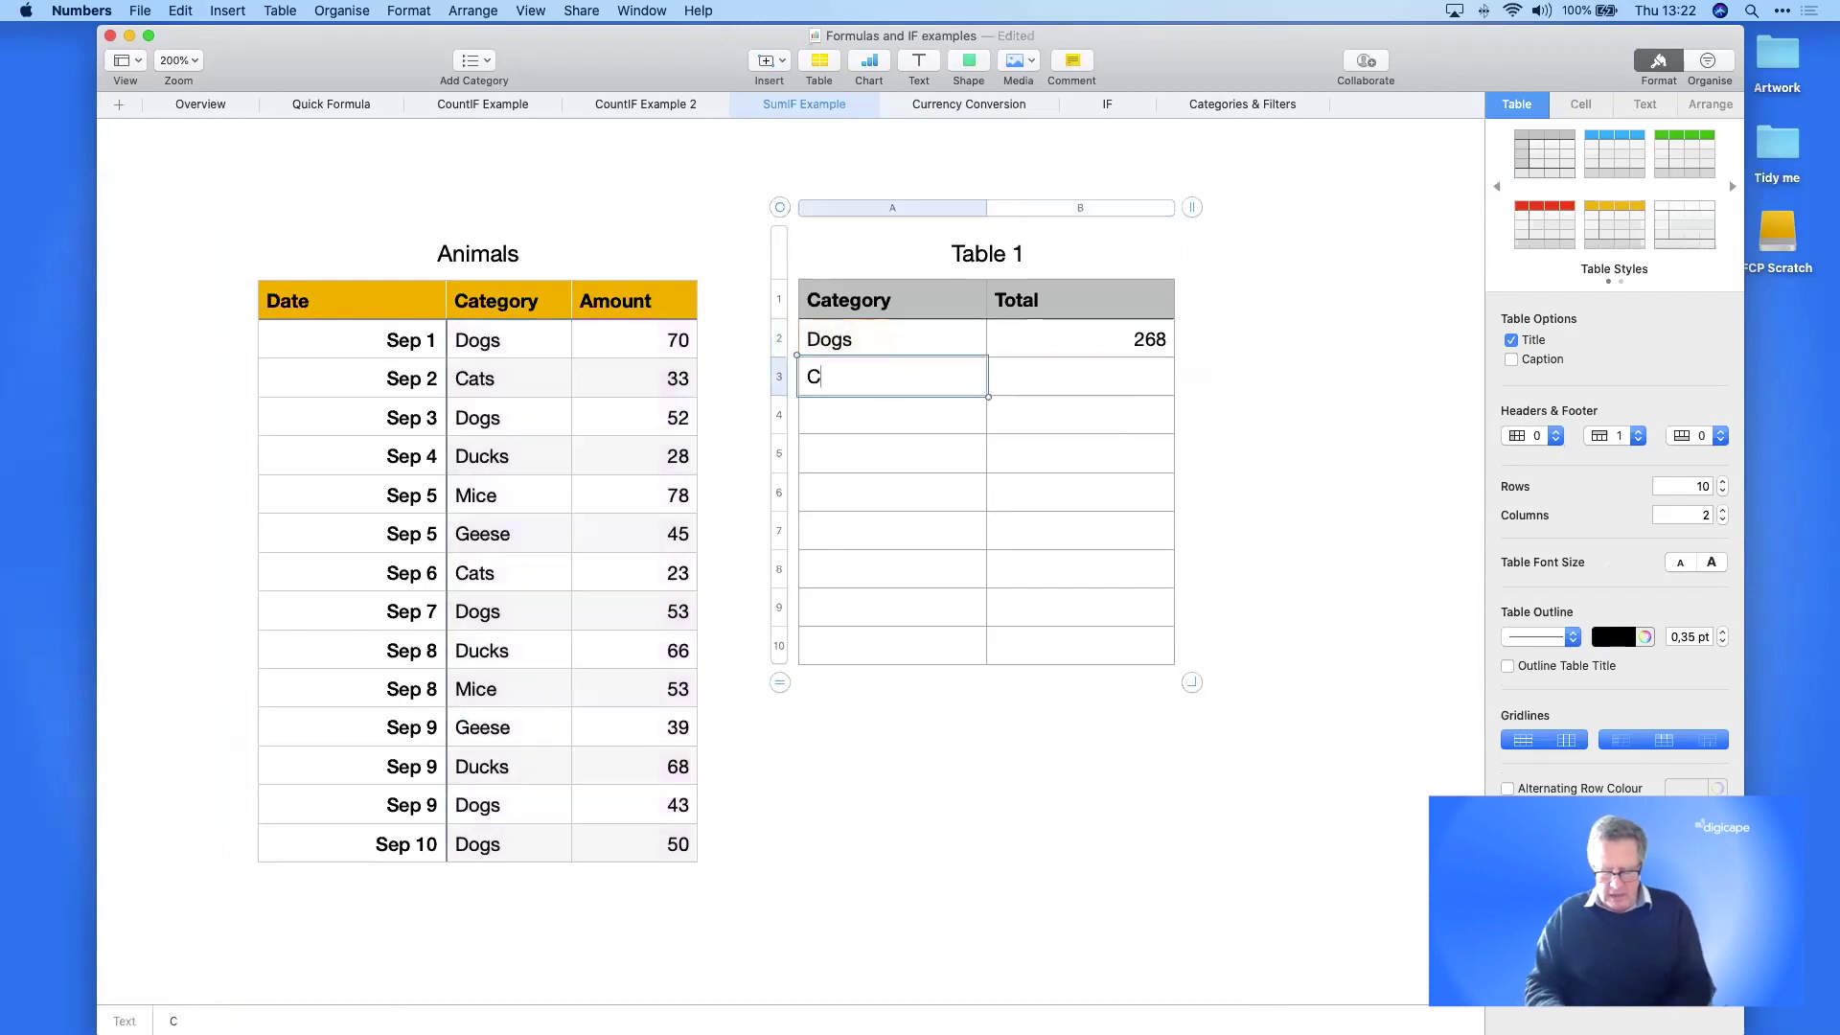
type("ats")
key("Return")
type("D")
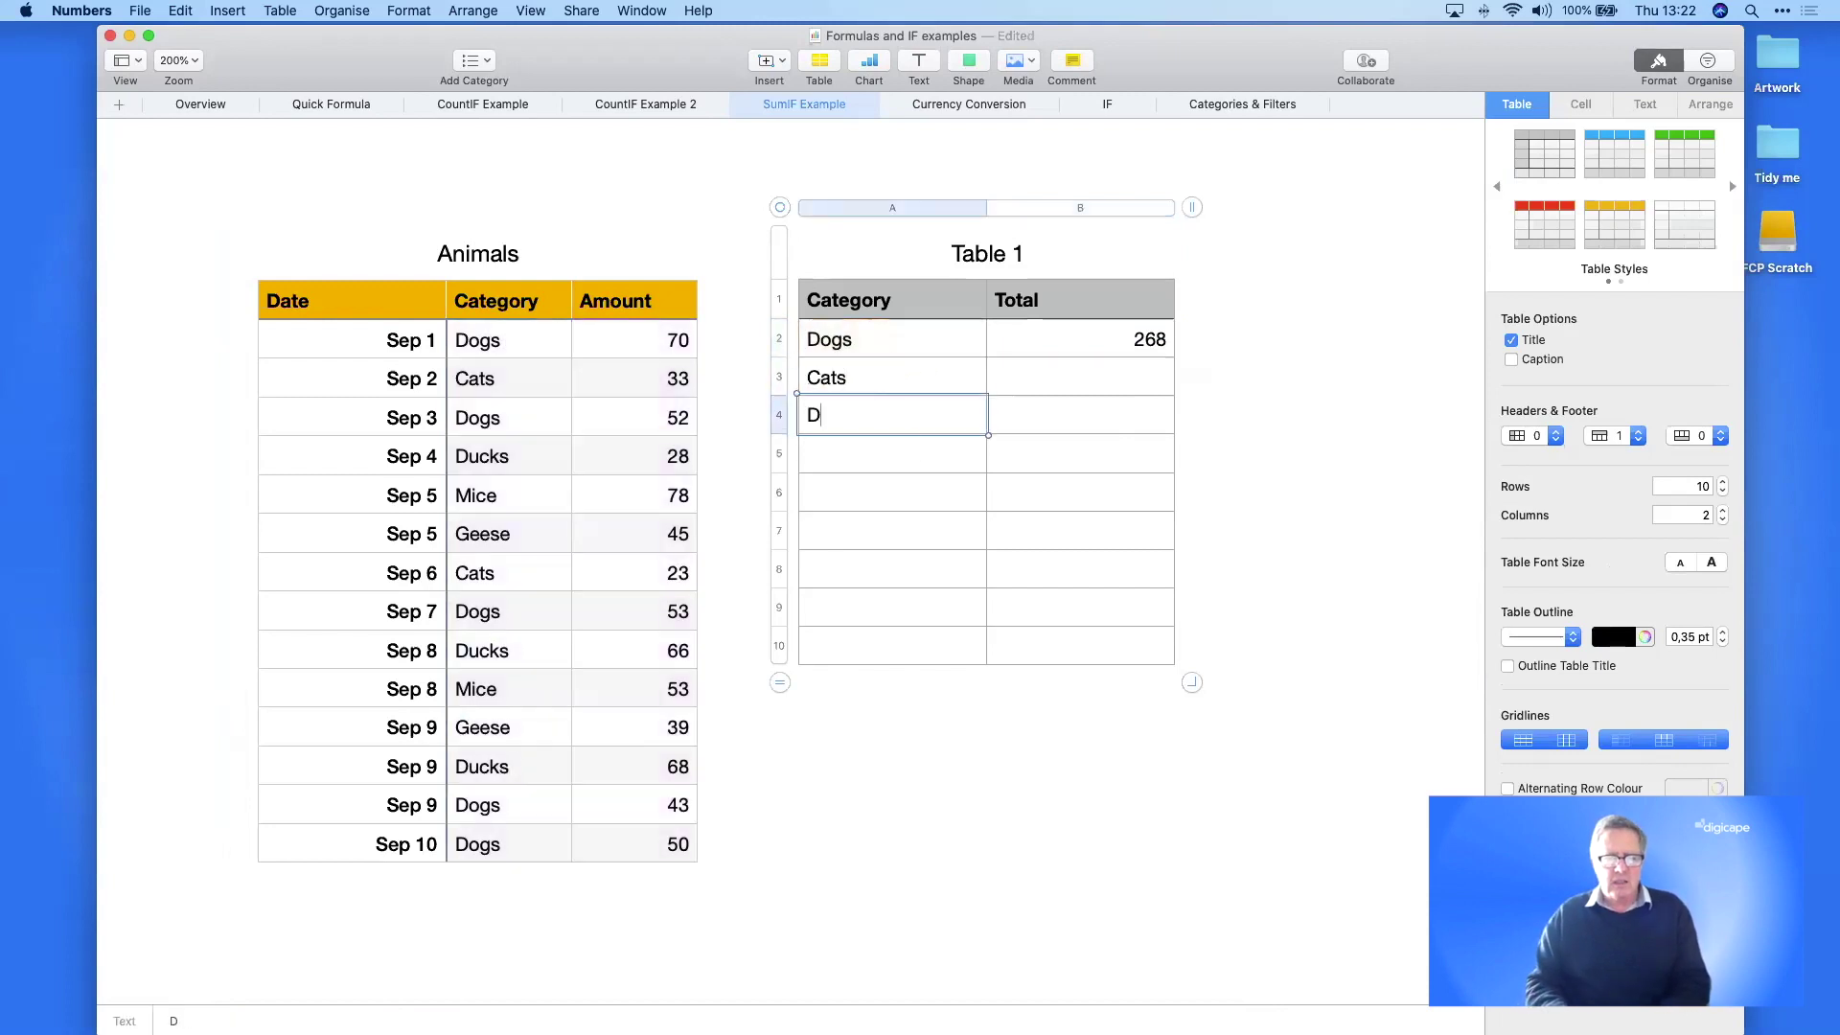
key("BackSpace")
type("Ducks")
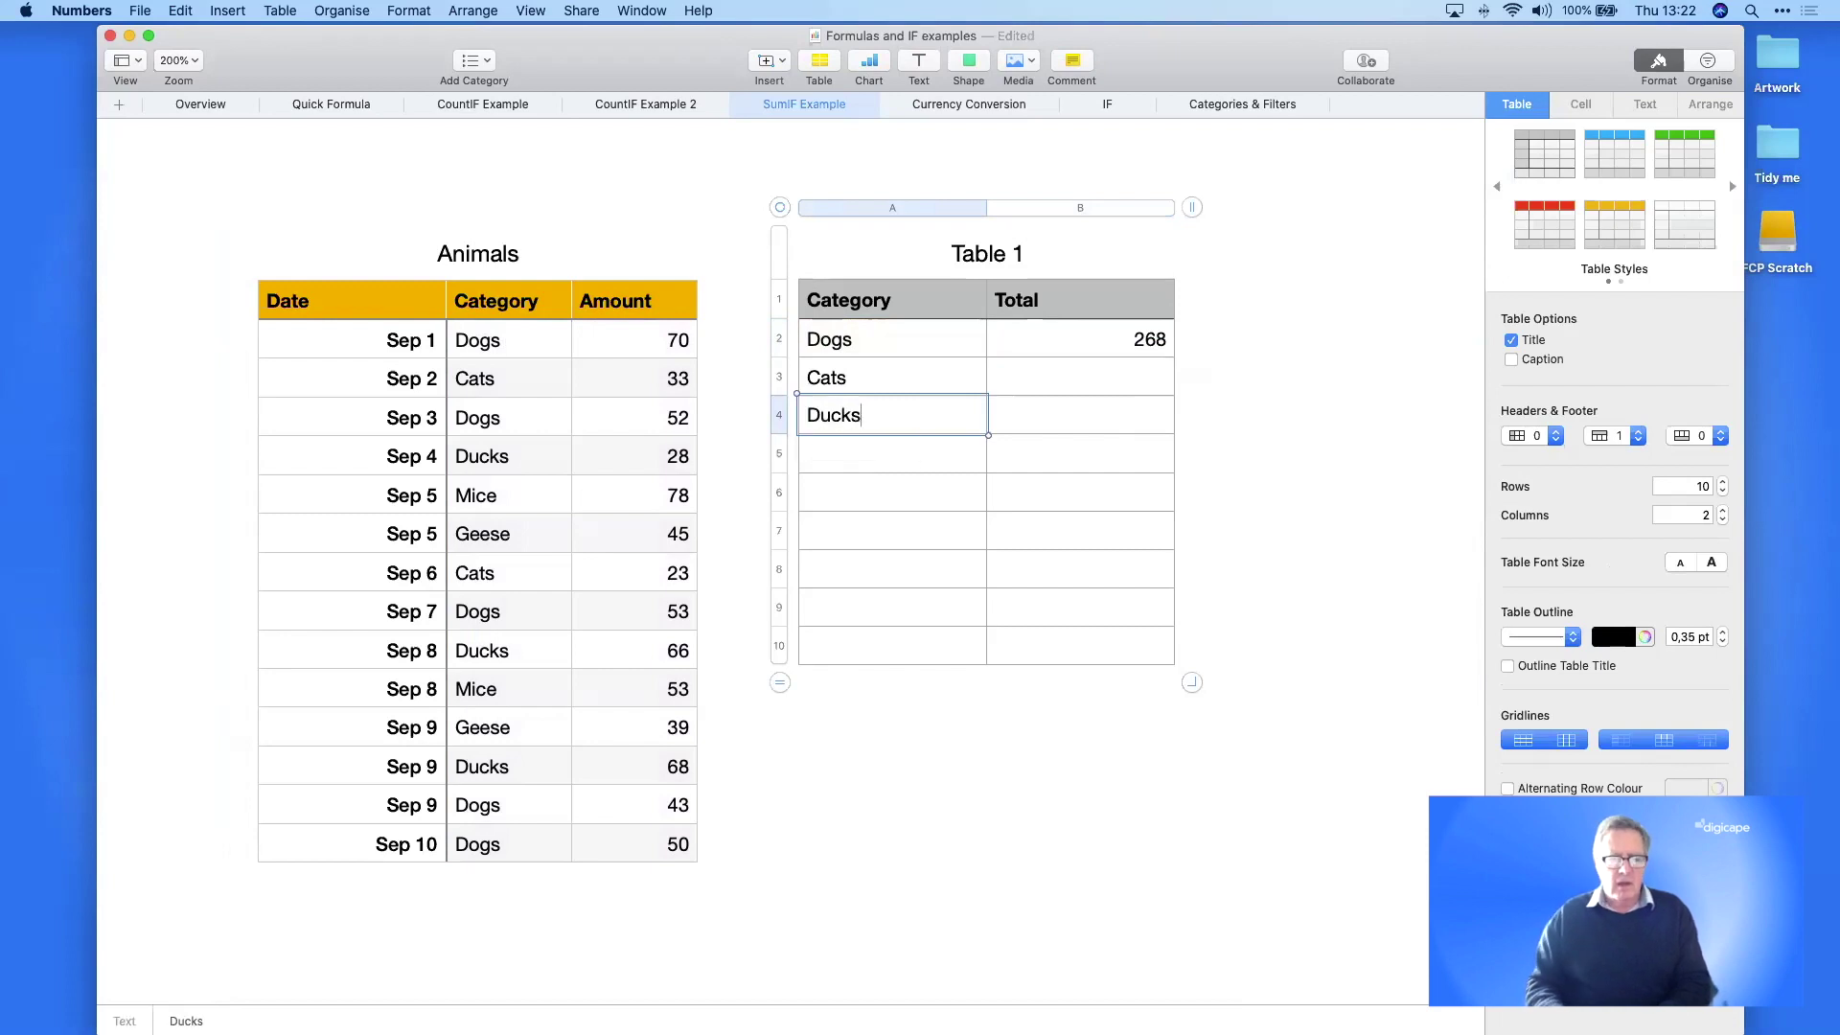
key("Return")
type("Mice")
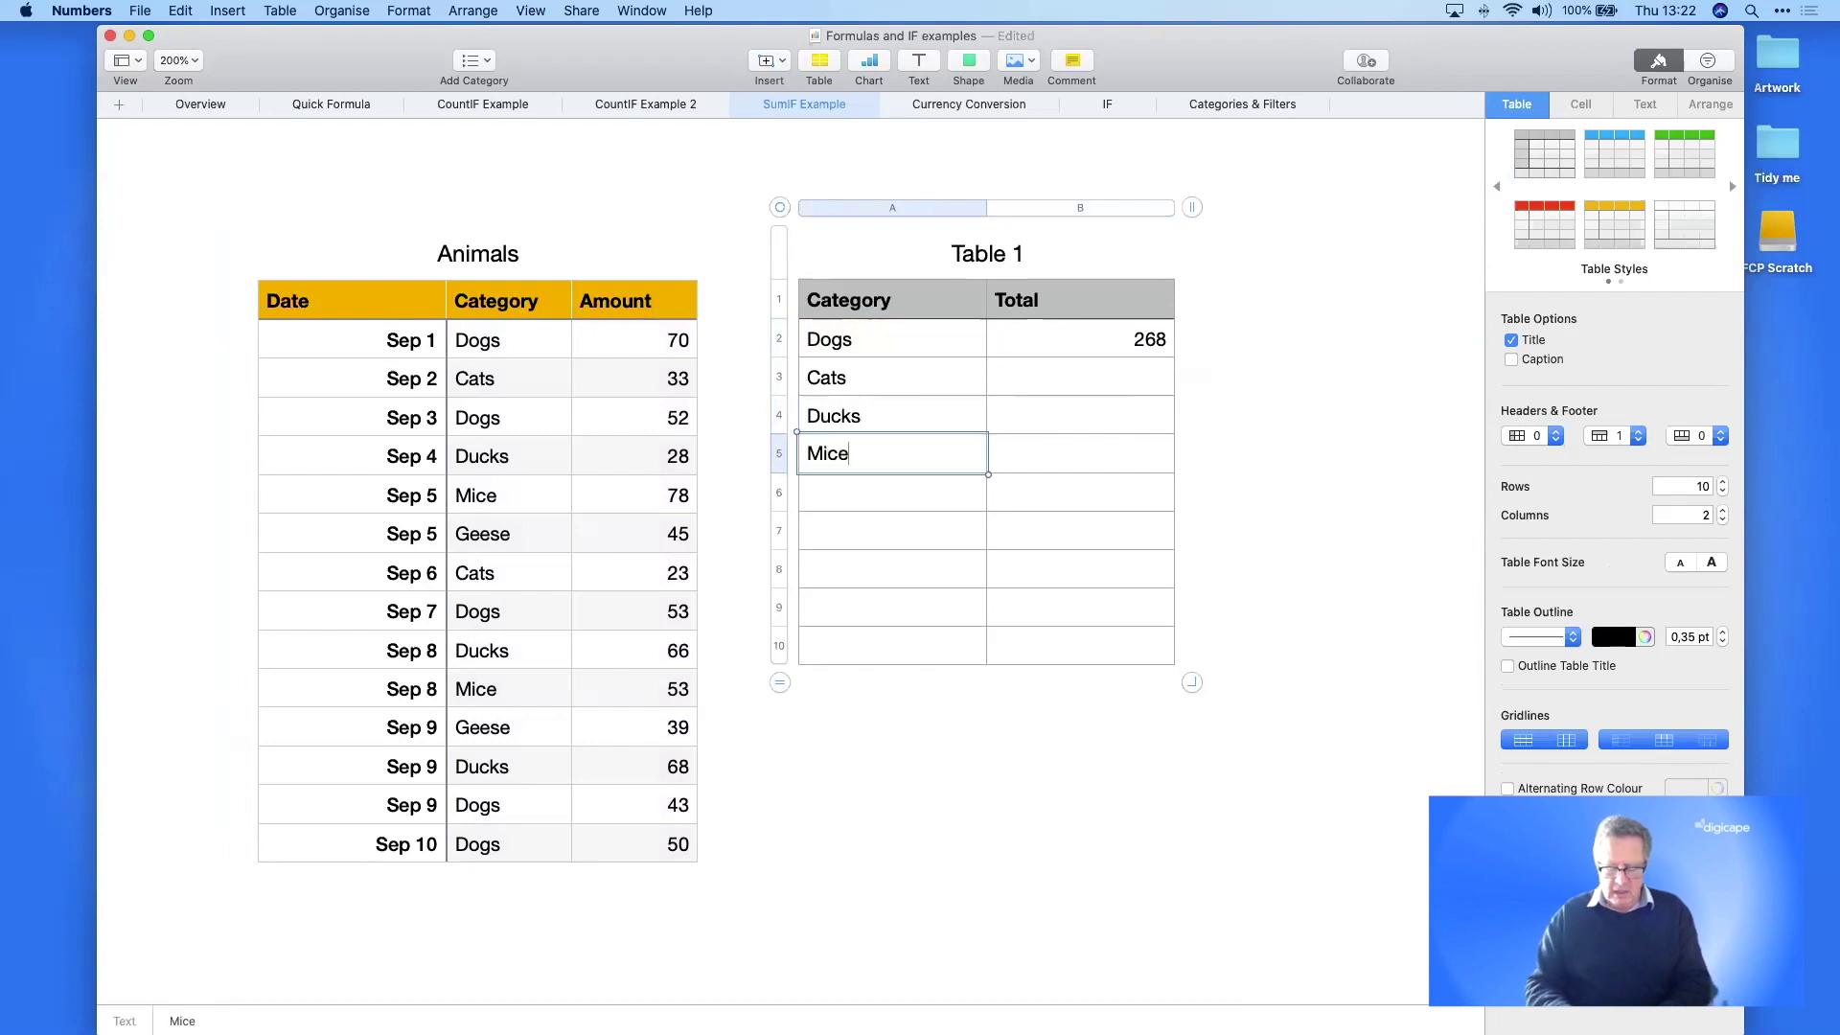
key("Return")
type("Geese")
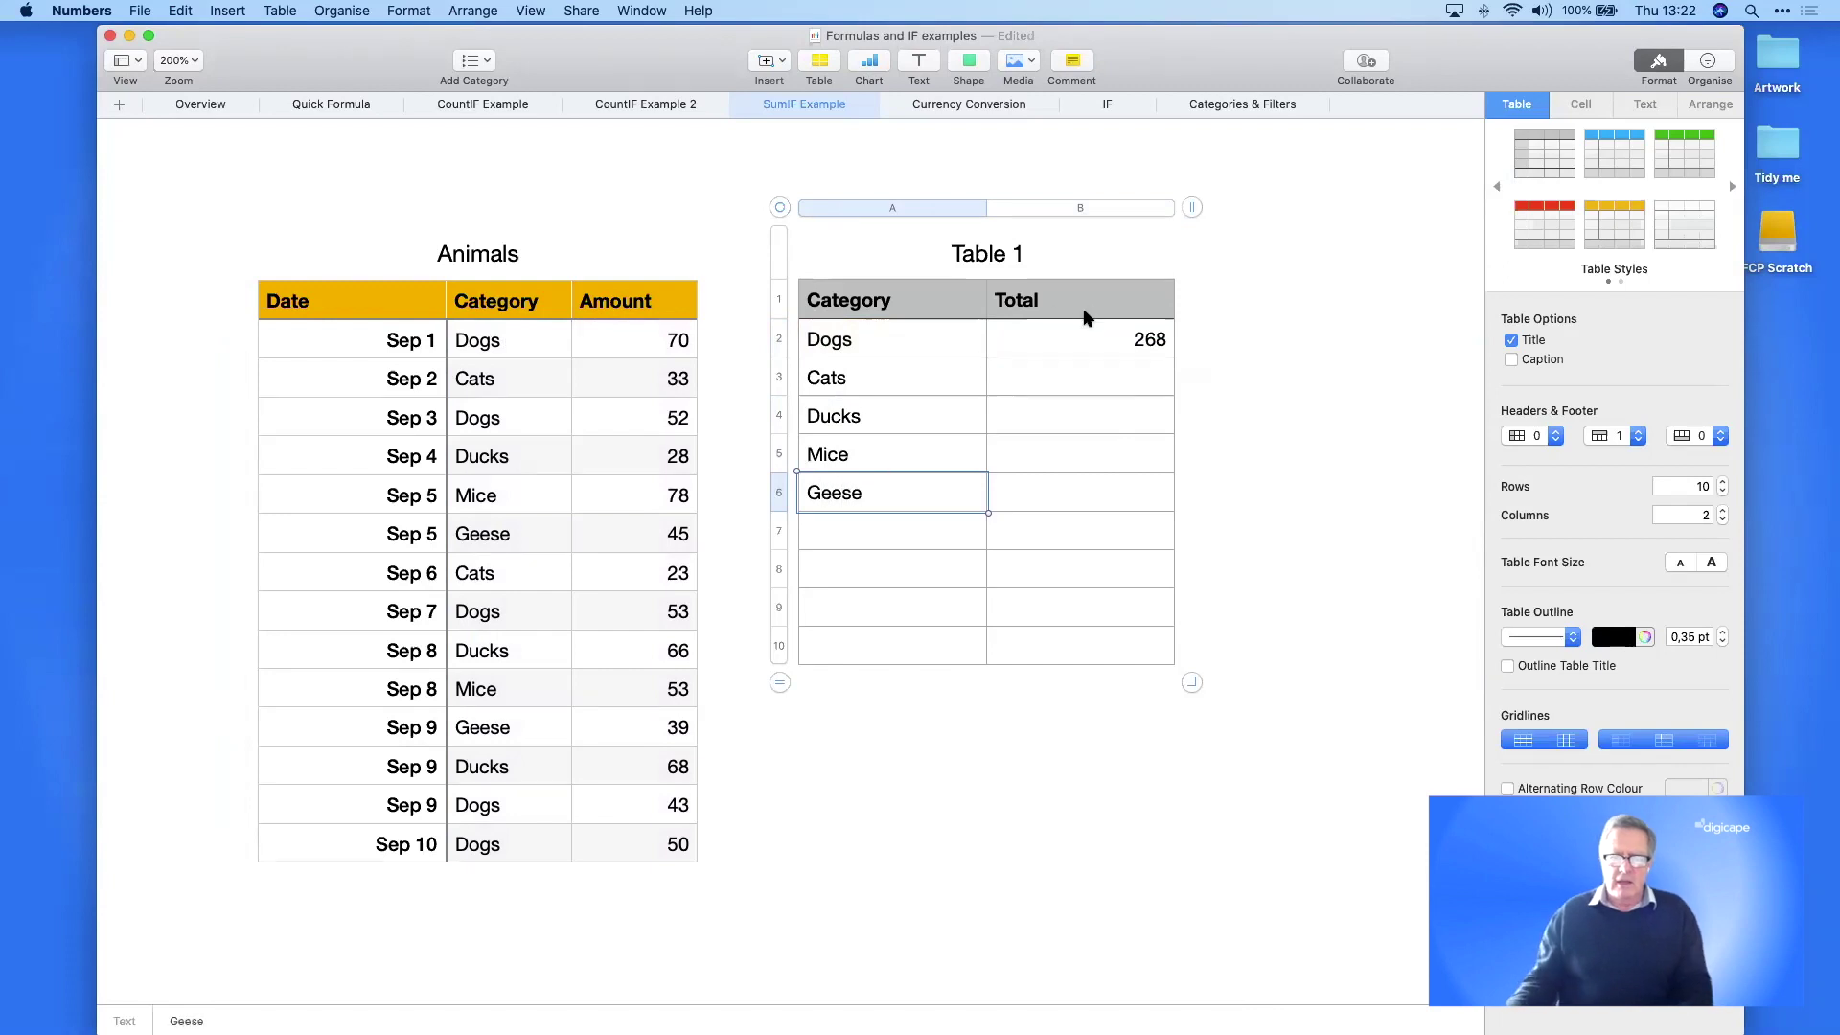
- Fill the SUMIF formula from the Dogs total down to the Geese row
left_click(1075, 351)
left_click_drag(1078, 358, 1076, 497)
left_click(1265, 491)
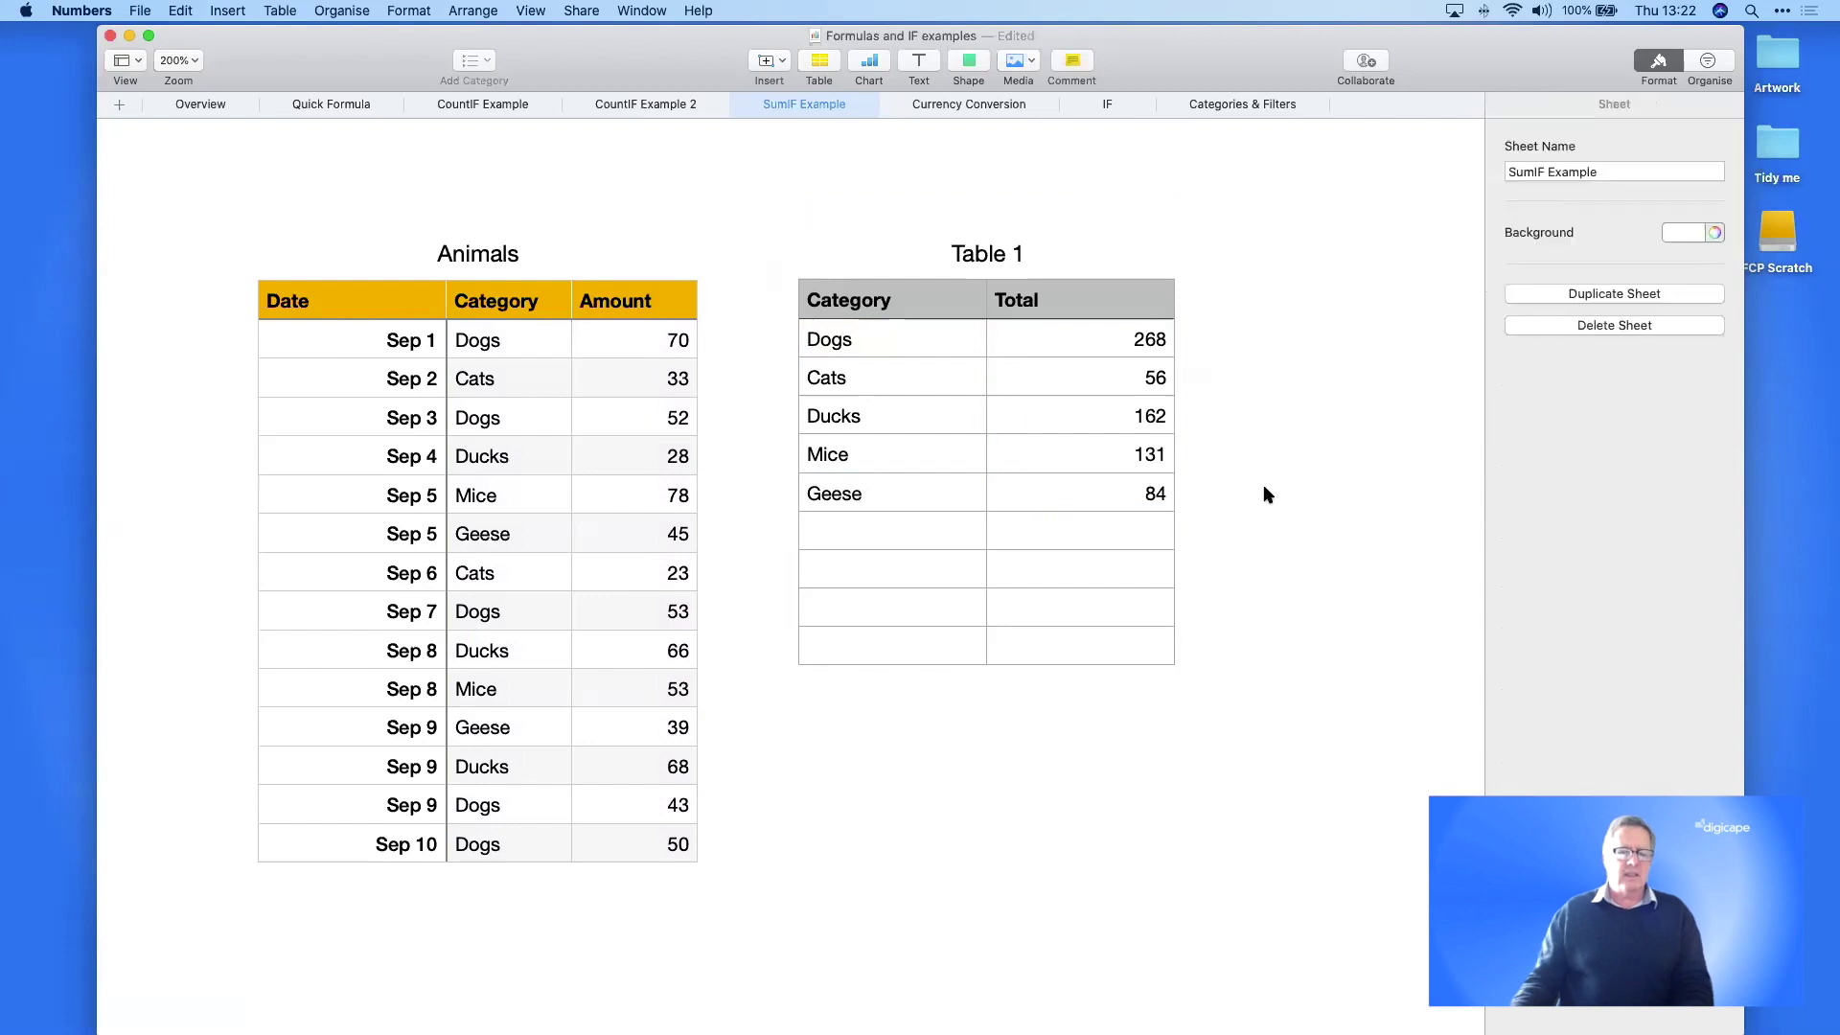
- Examine which cells and columns the SUMIF formula in the Cats total refers to
left_click(1111, 380)
double_click(1109, 377)
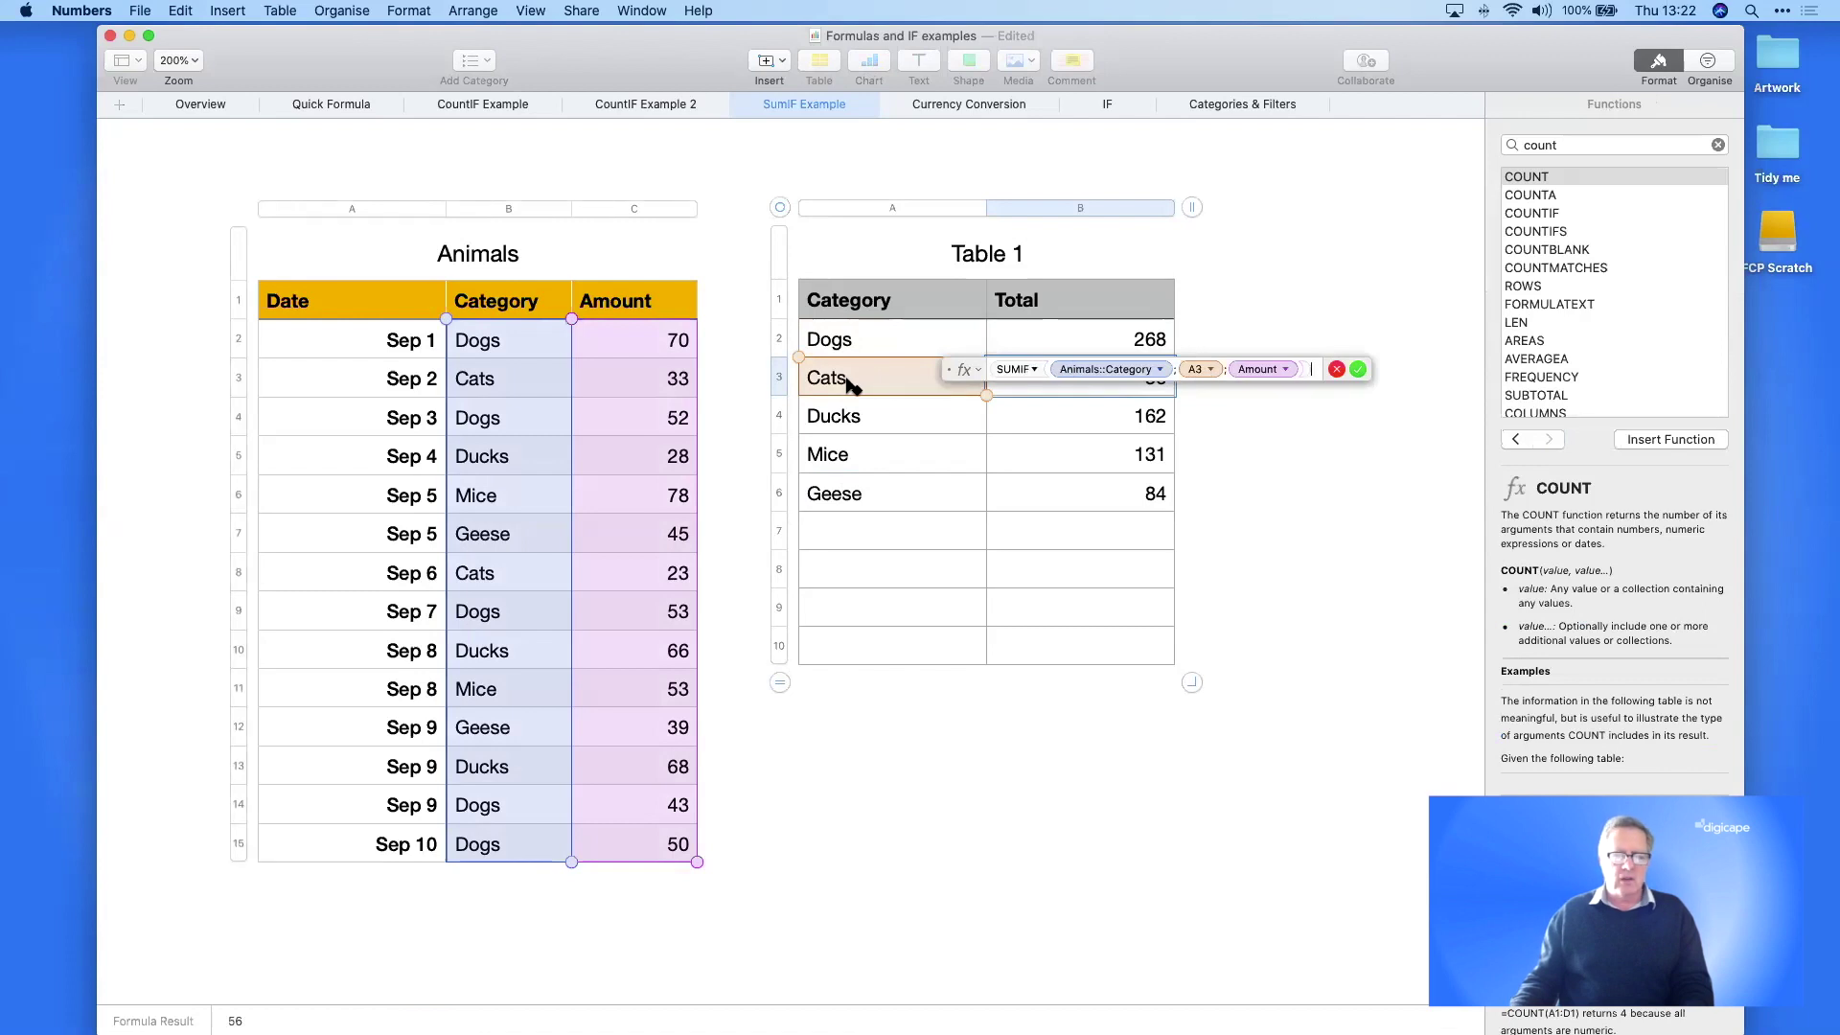
key("Return")
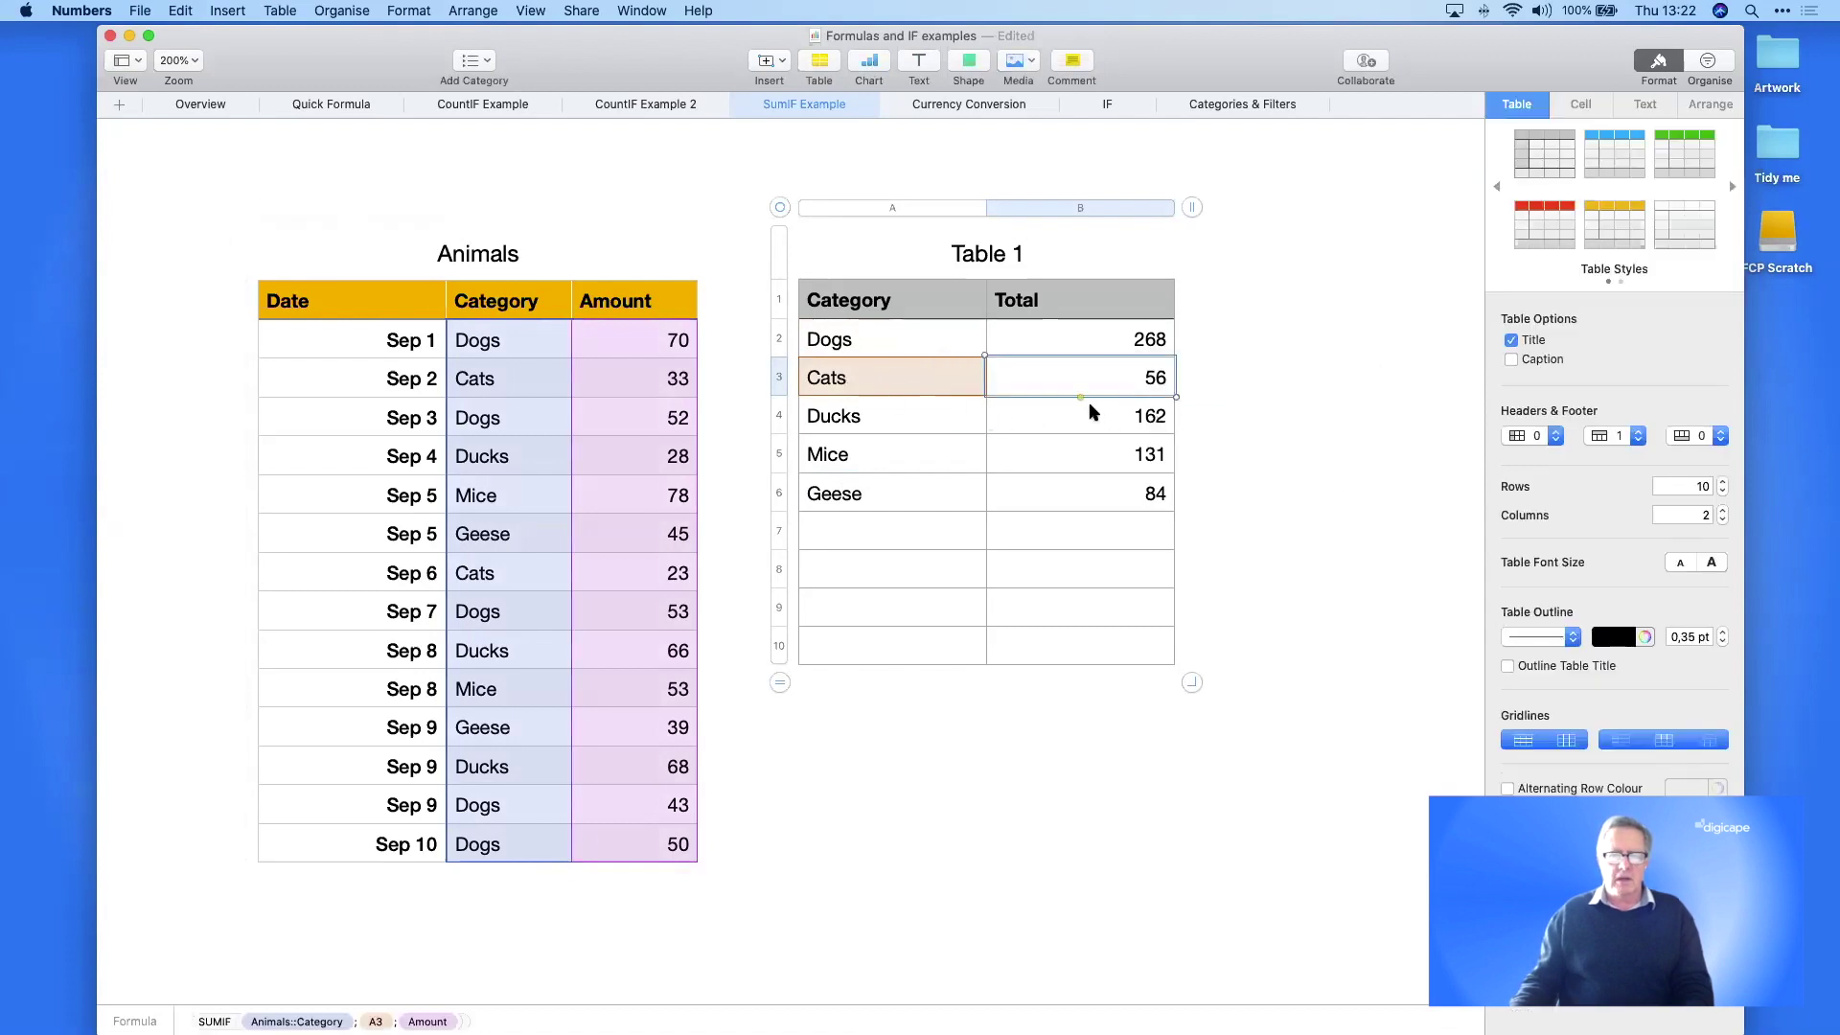
- Check the cell references in the Ducks total's SUMIF formula and set the Sep 8 Ducks amount in the Animals table to 120
double_click(1088, 410)
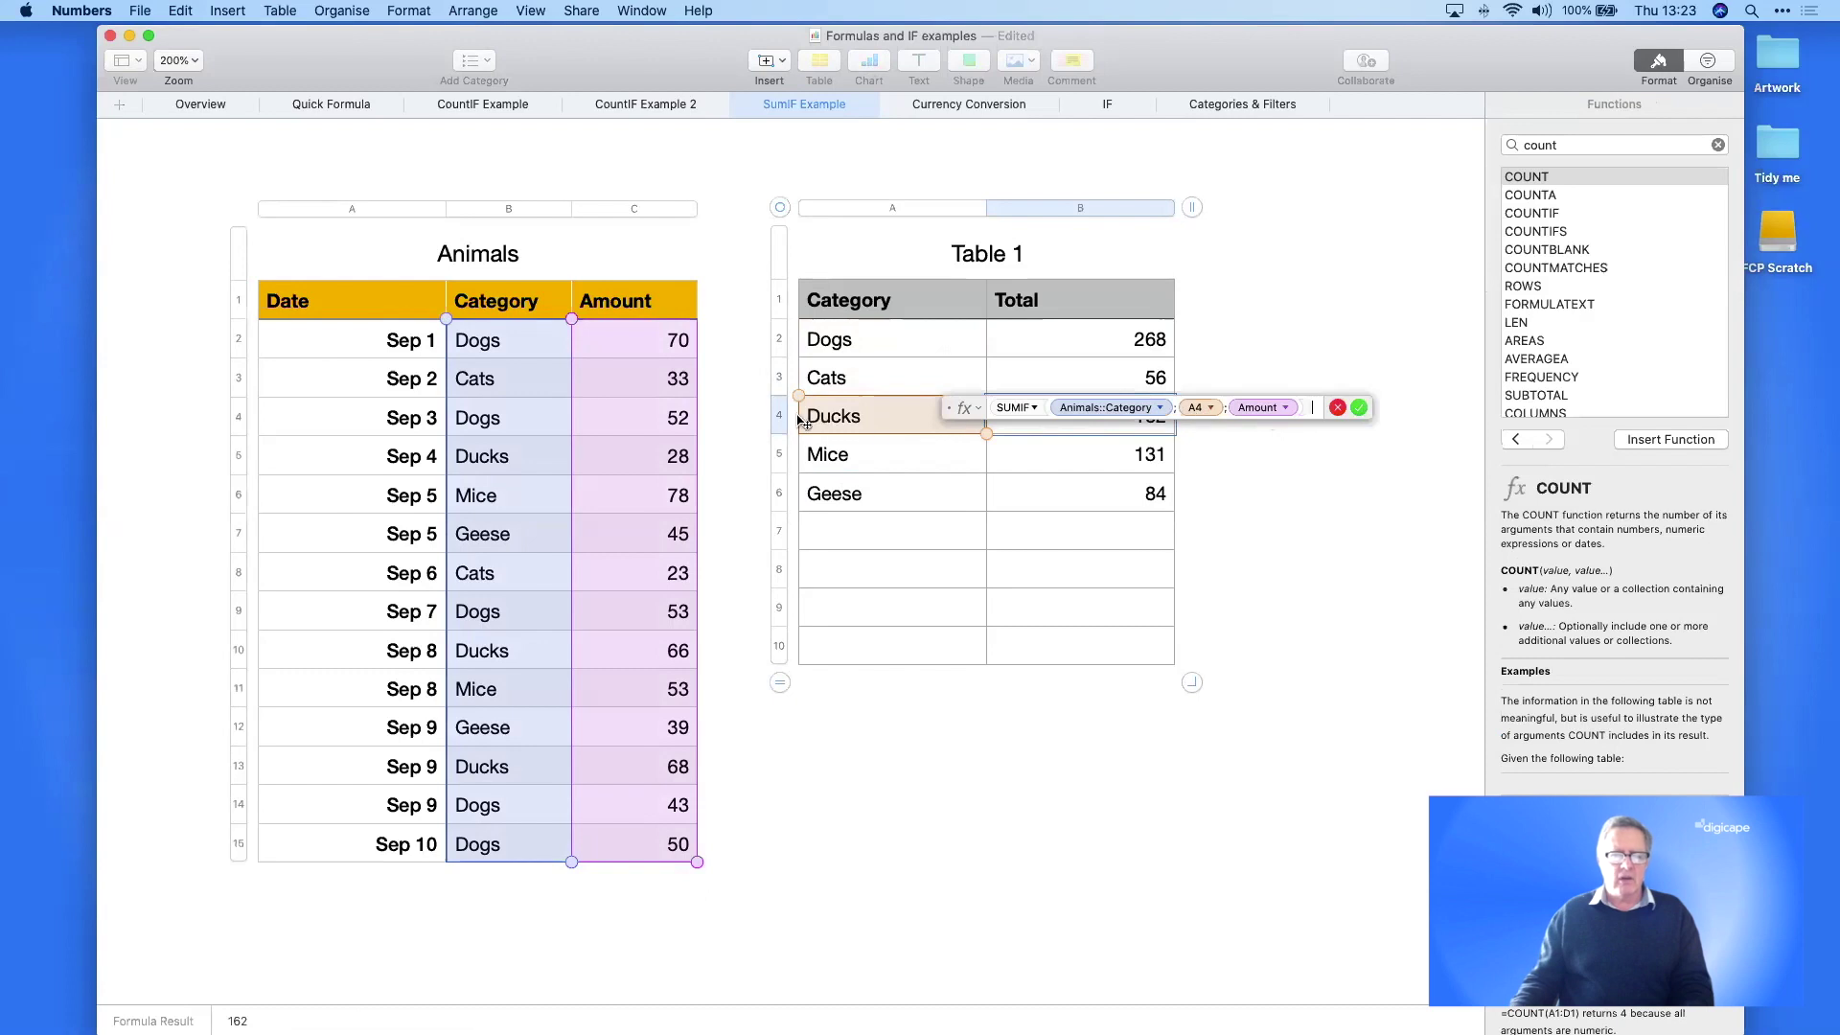
key("Return")
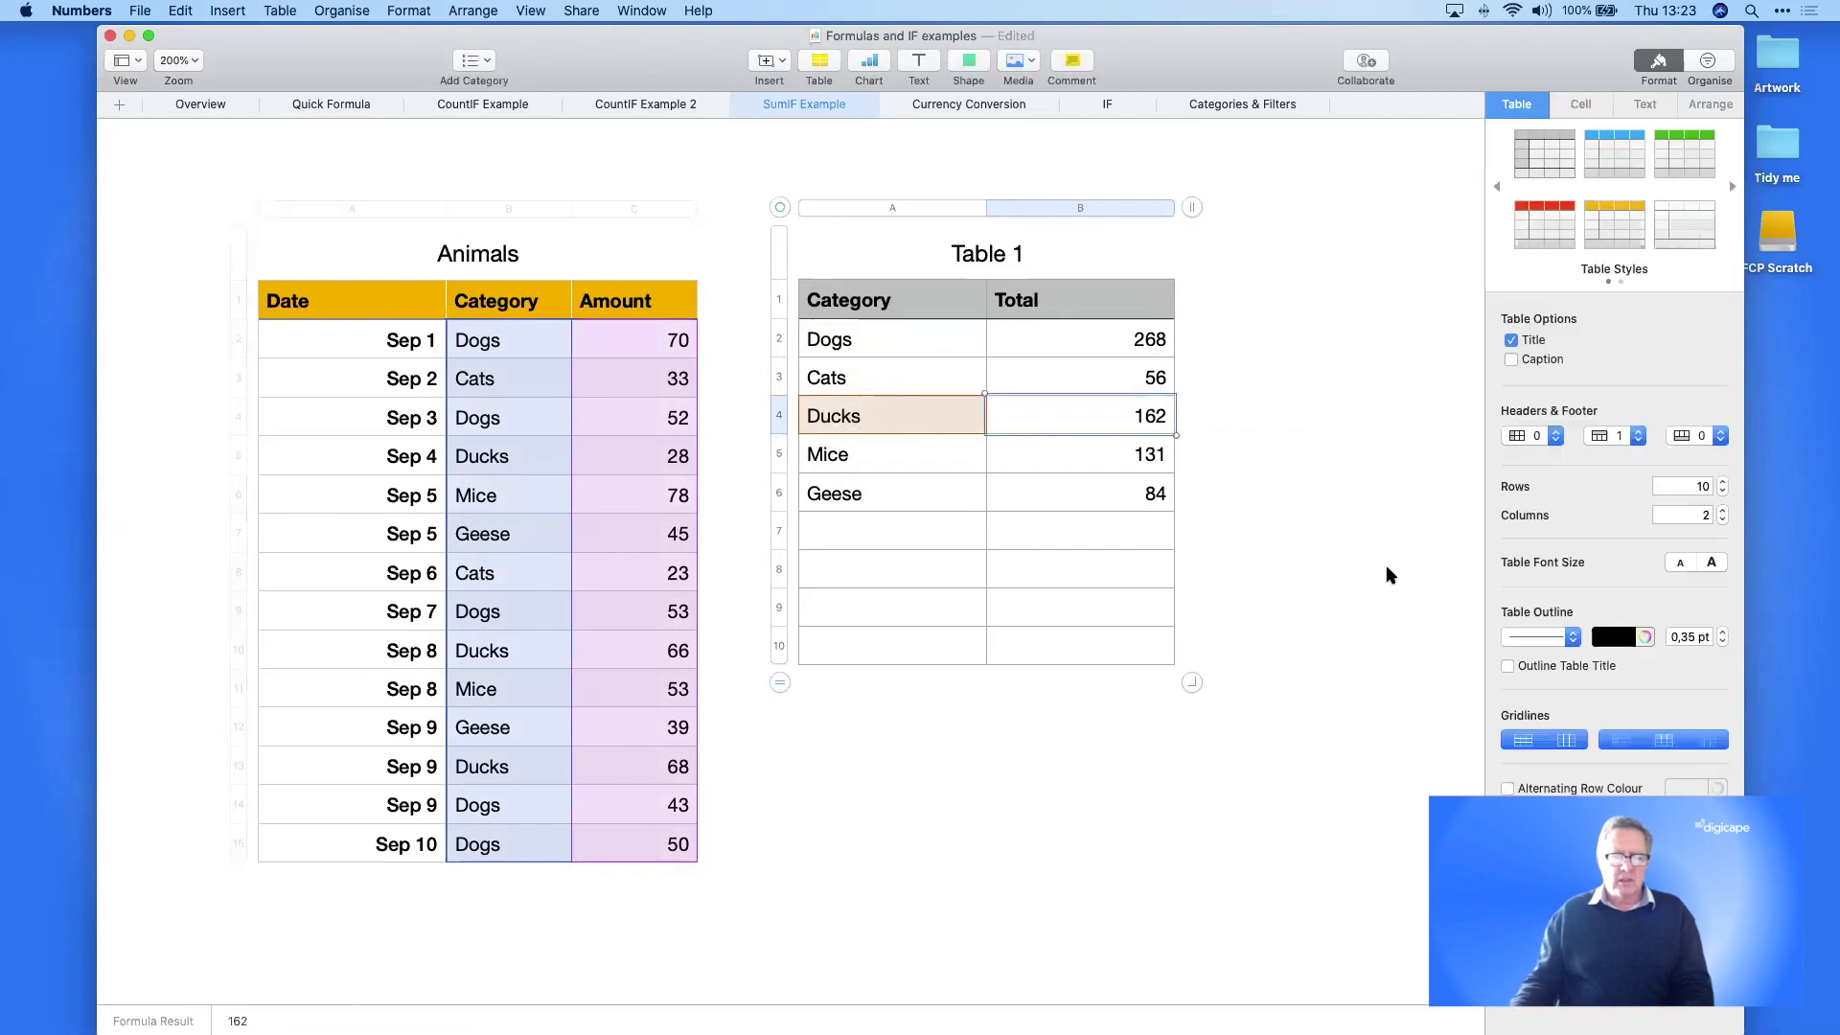
double_click(666, 649)
type("120")
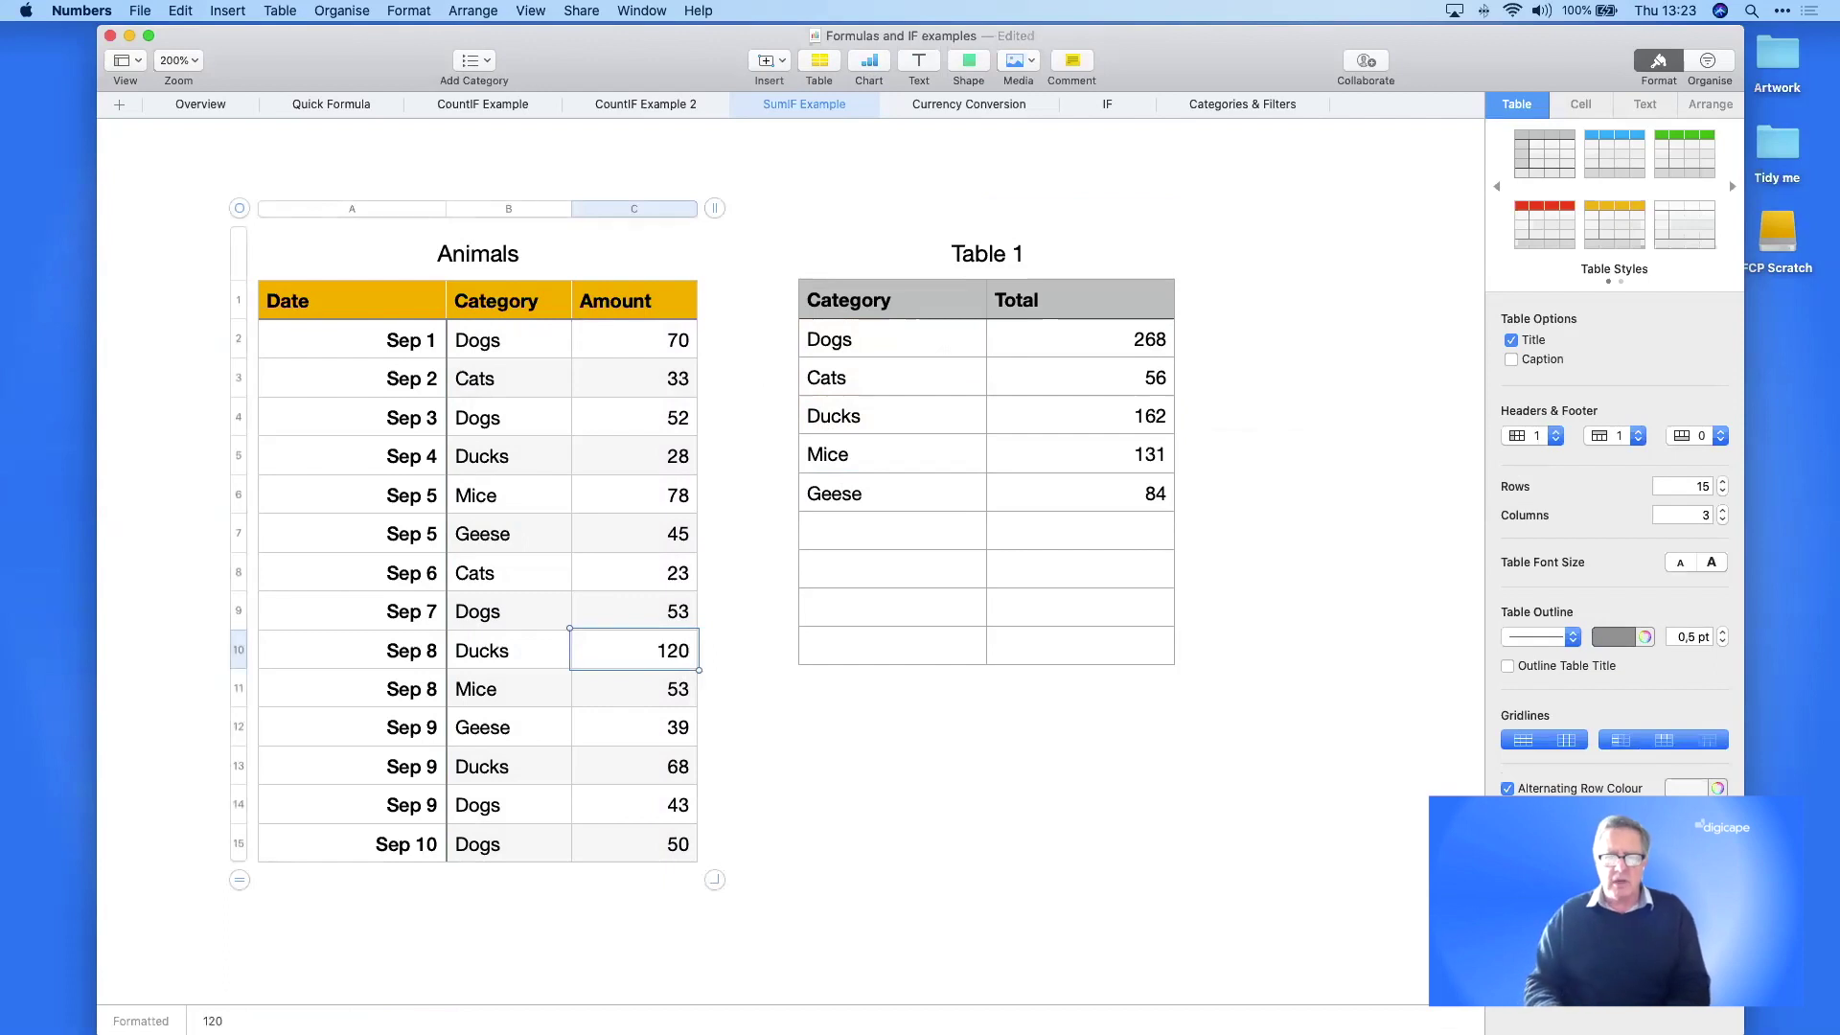
key("Return")
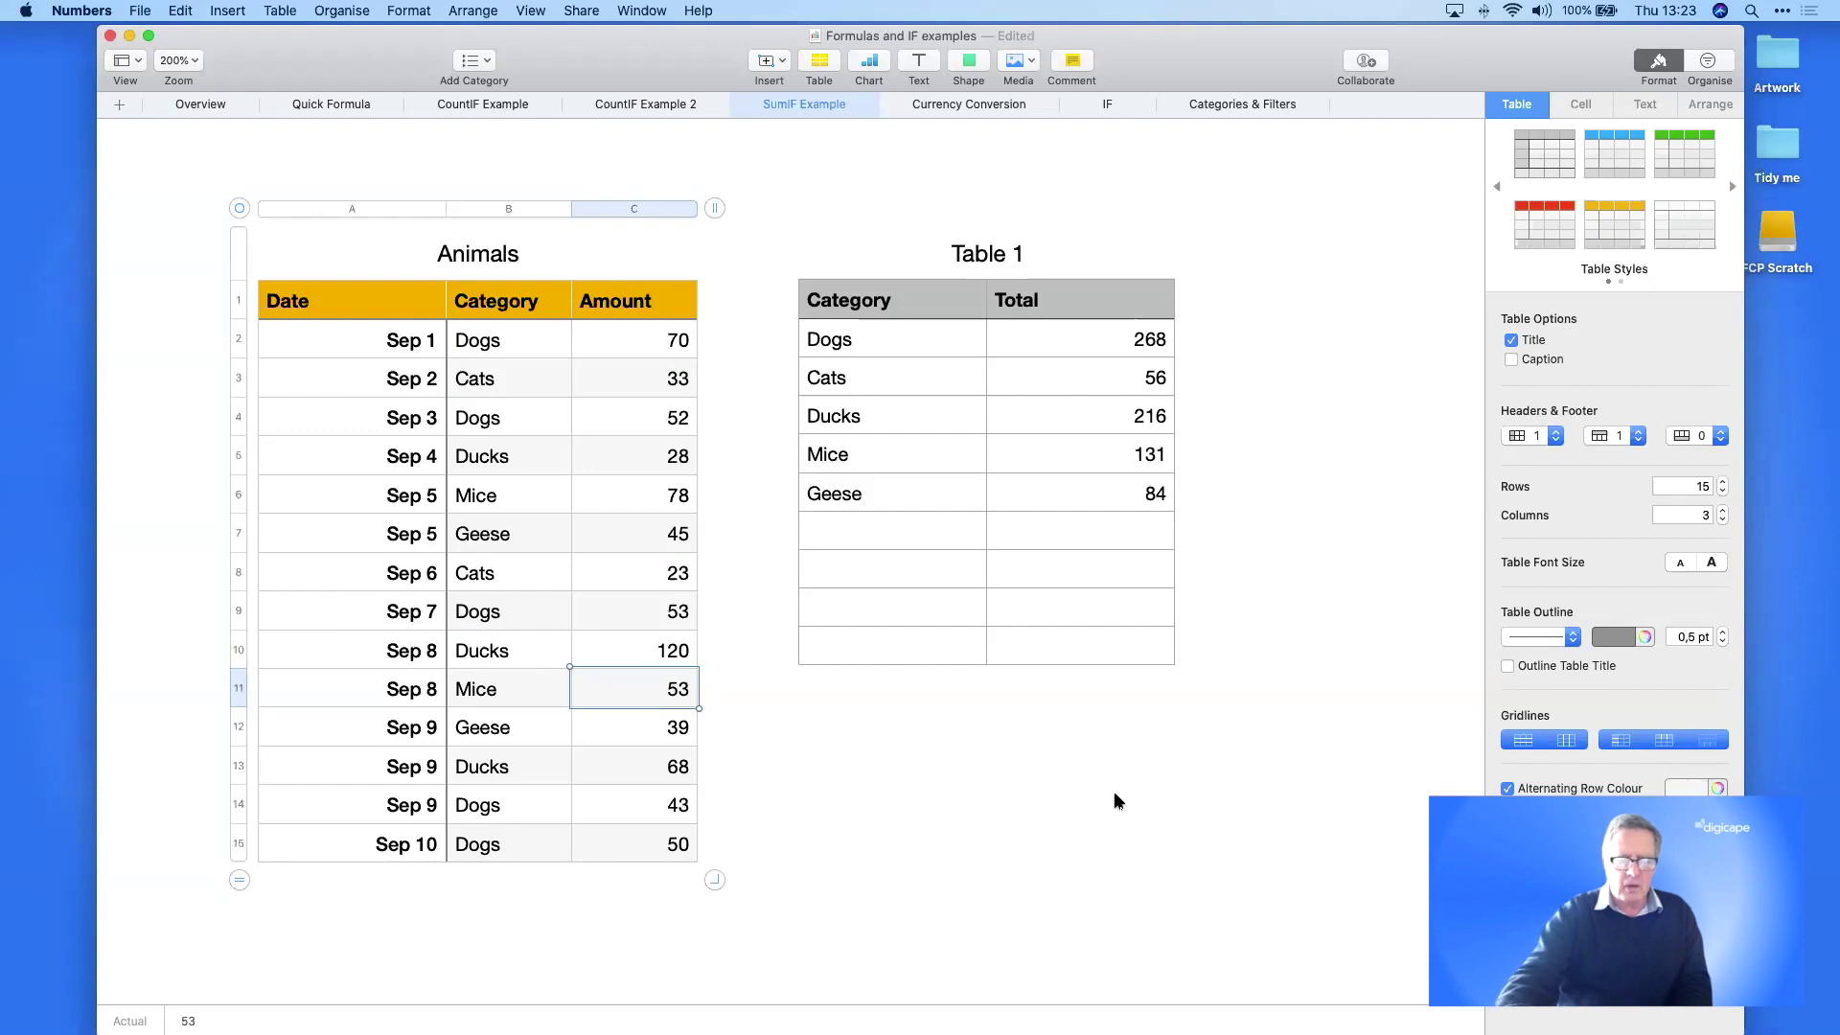
- On the Currency Conversion sheet, format the Dollar cells from Car to Scooter as Currency in US Dollar (US$)
left_click(971, 104)
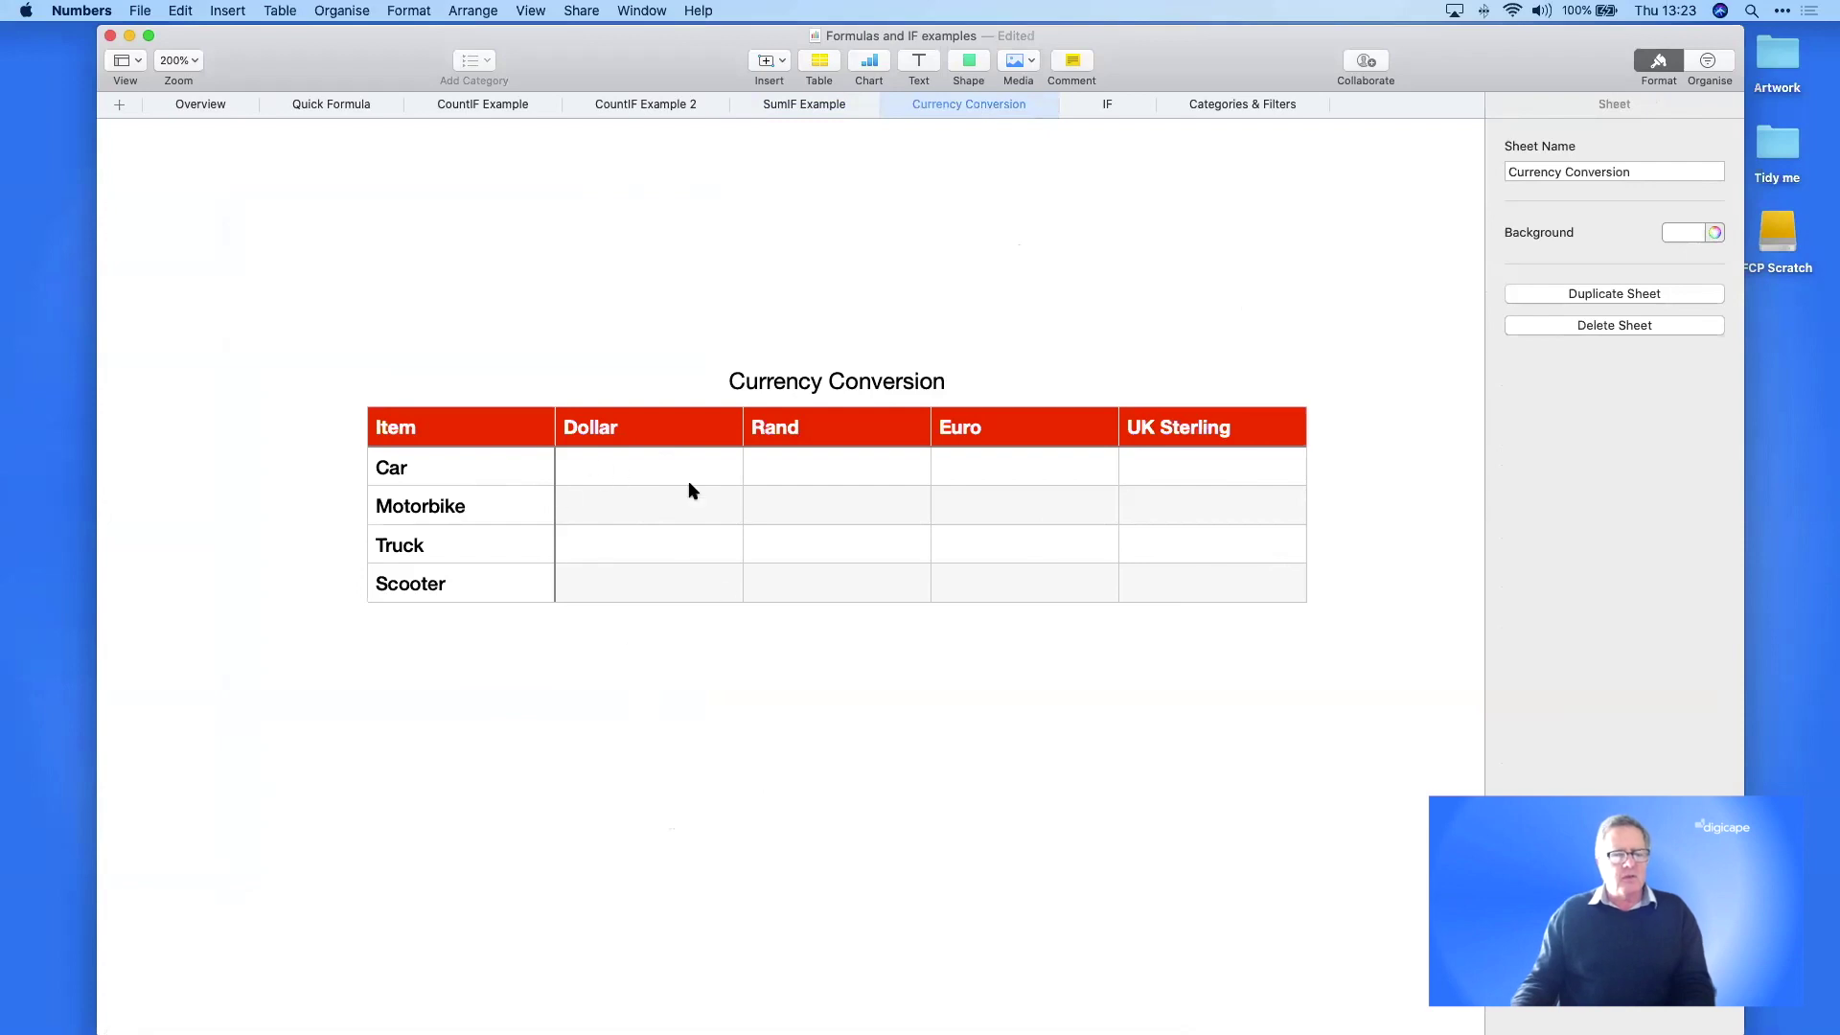
left_click(638, 467)
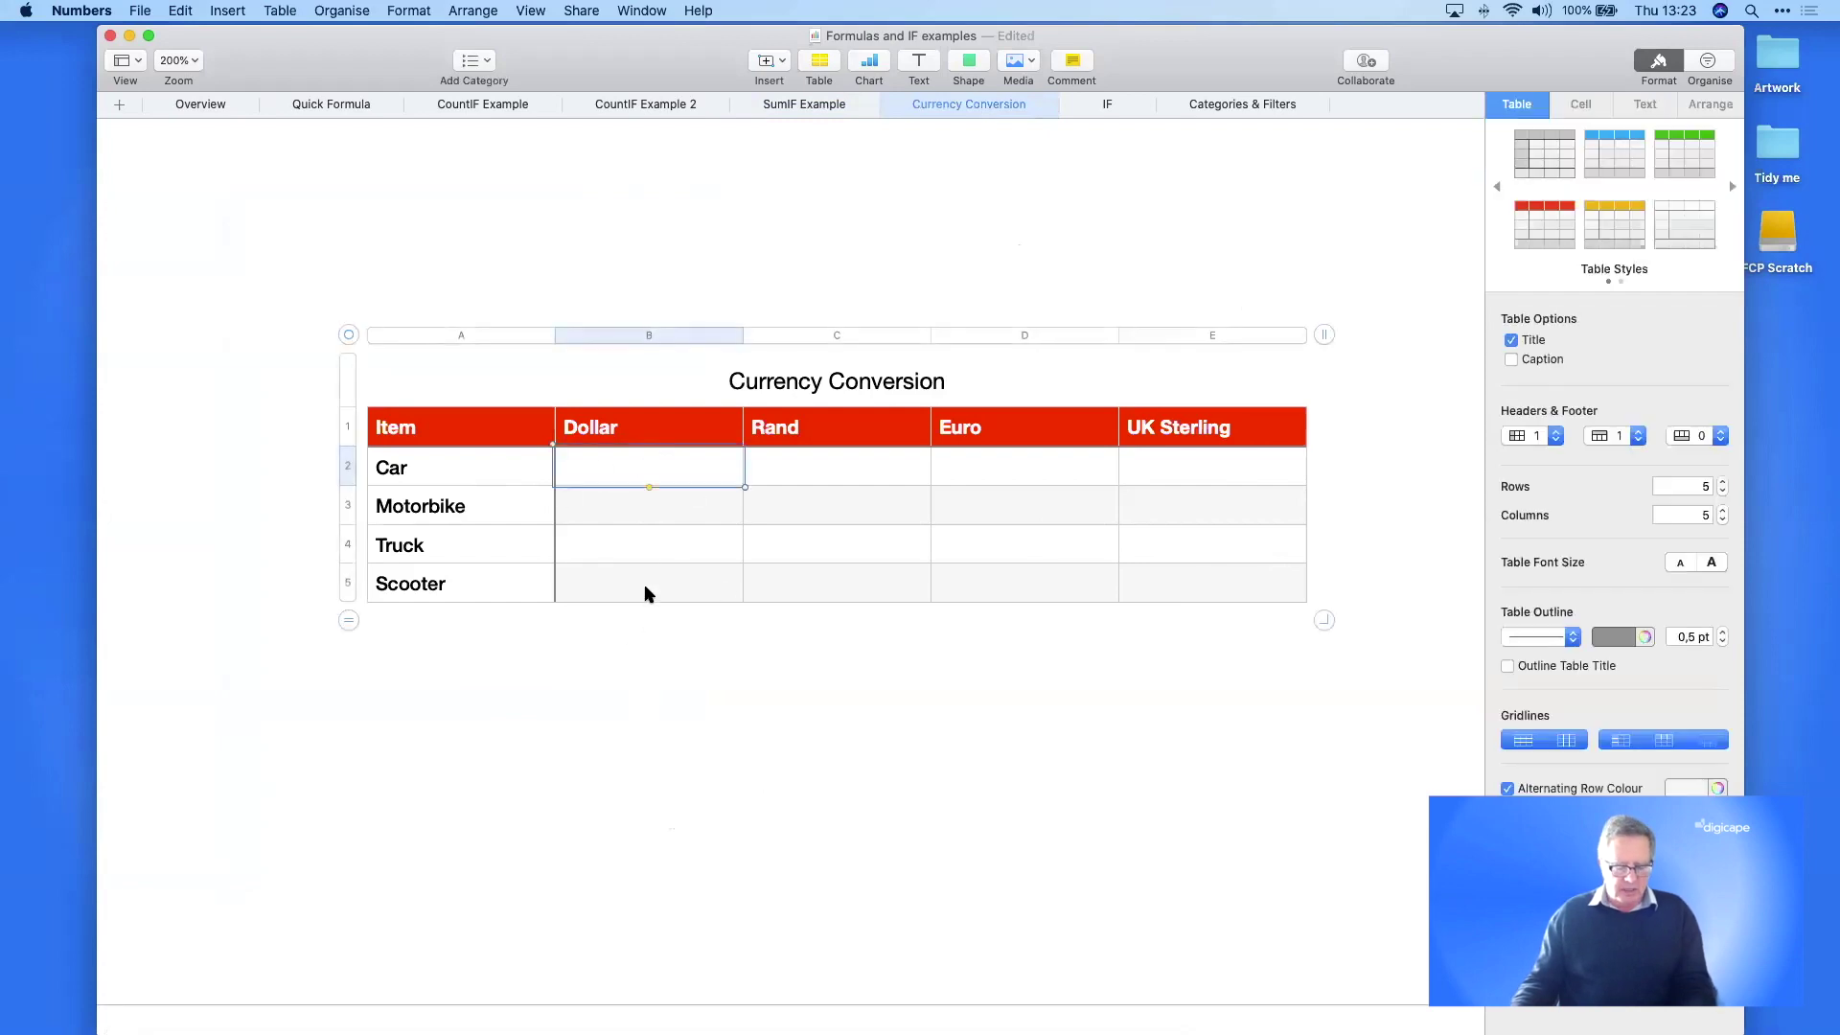
left_click(645, 594, "shift")
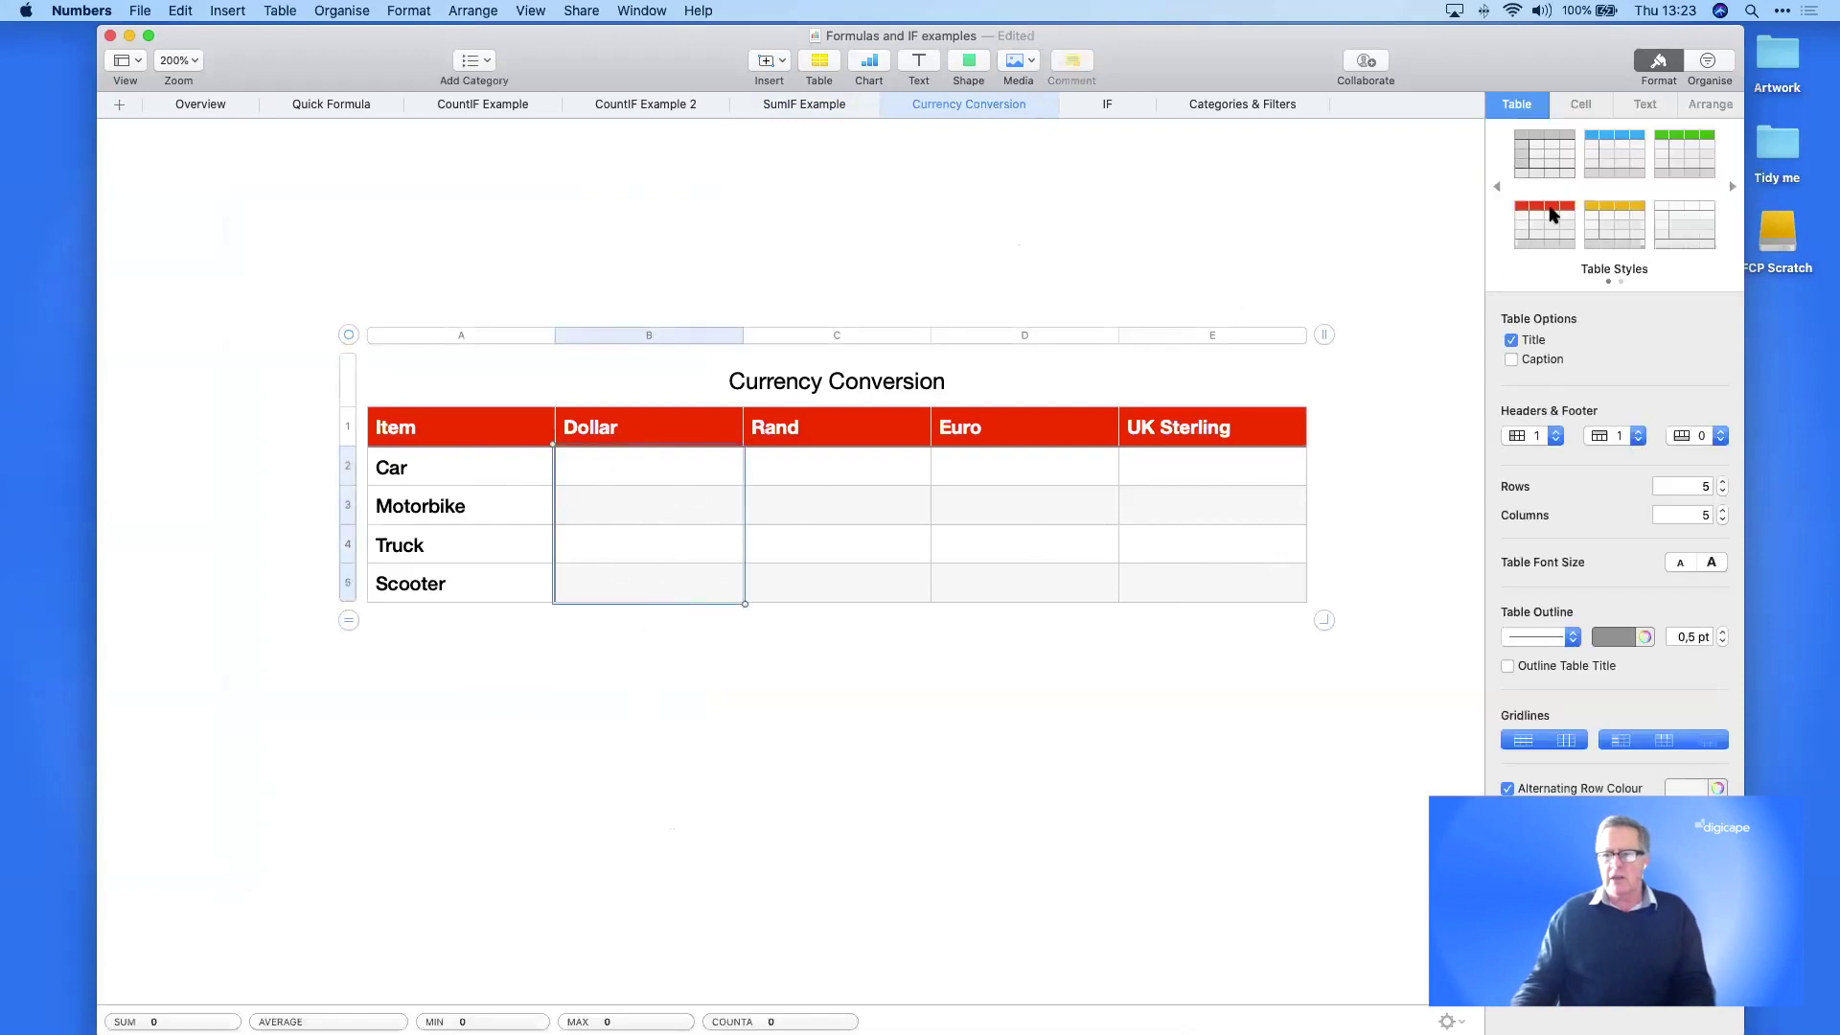
left_click(1583, 105)
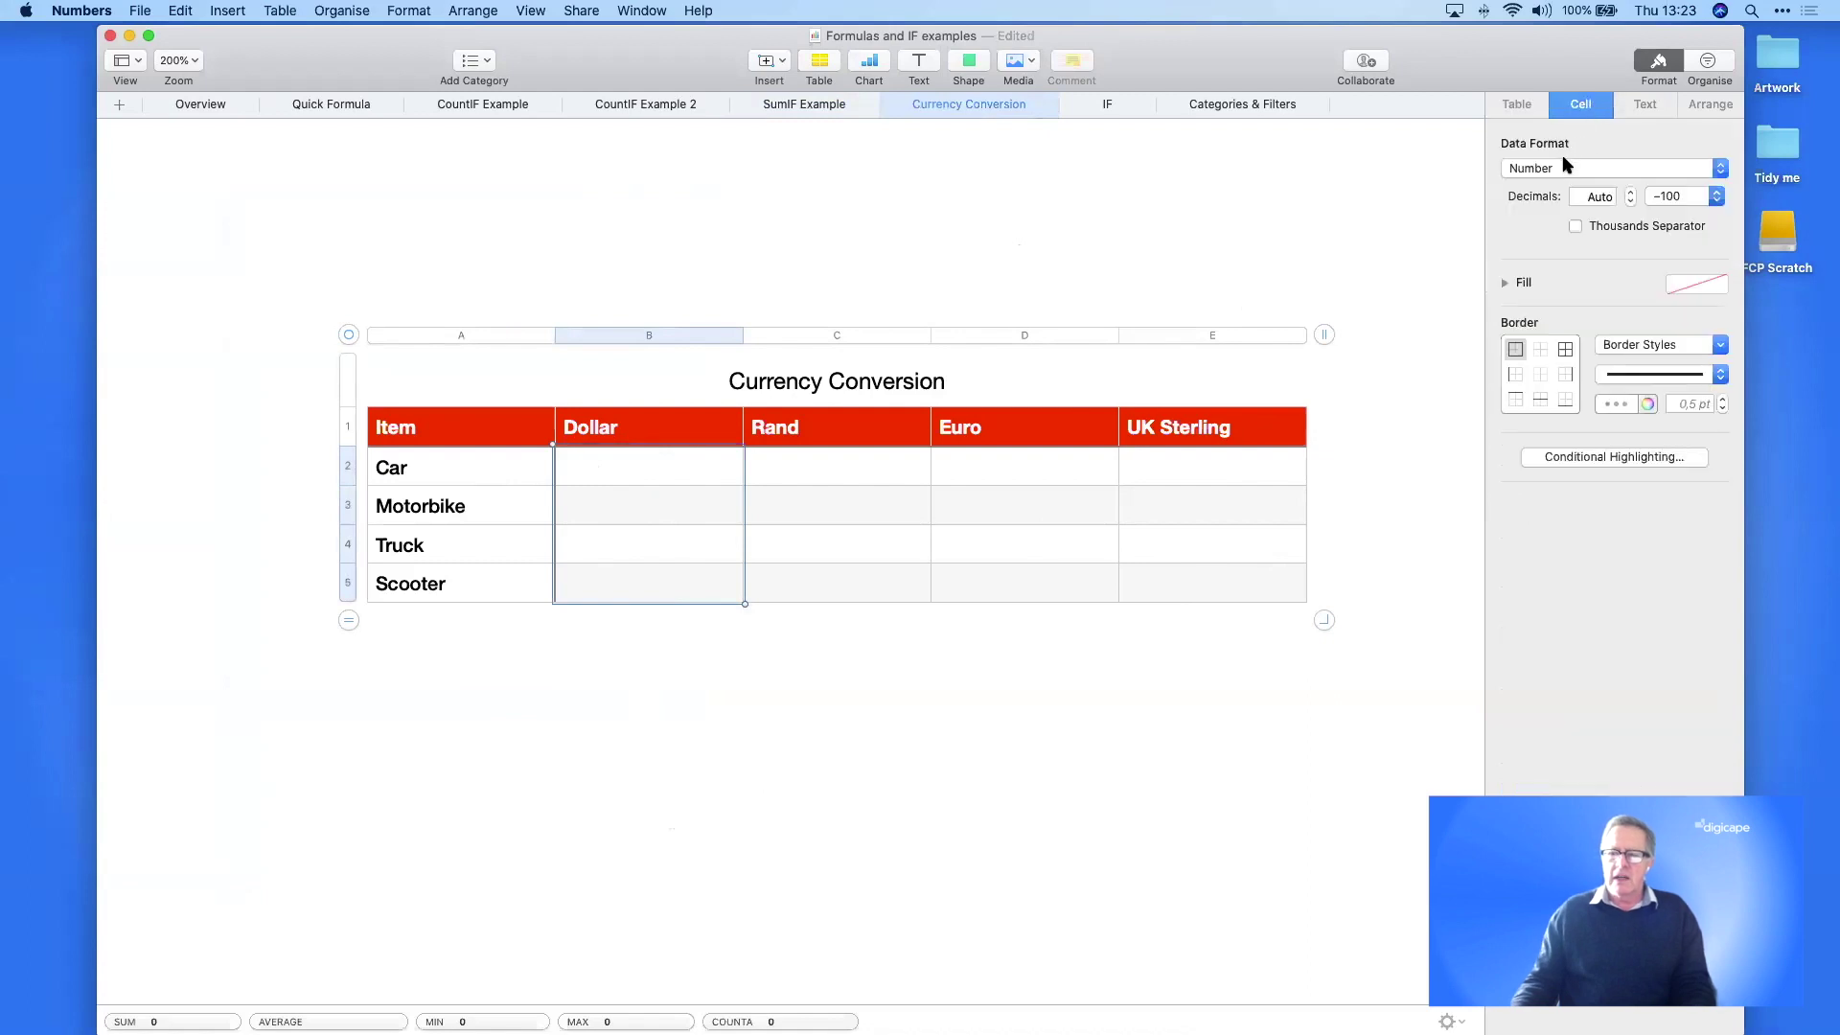
left_click(1573, 168)
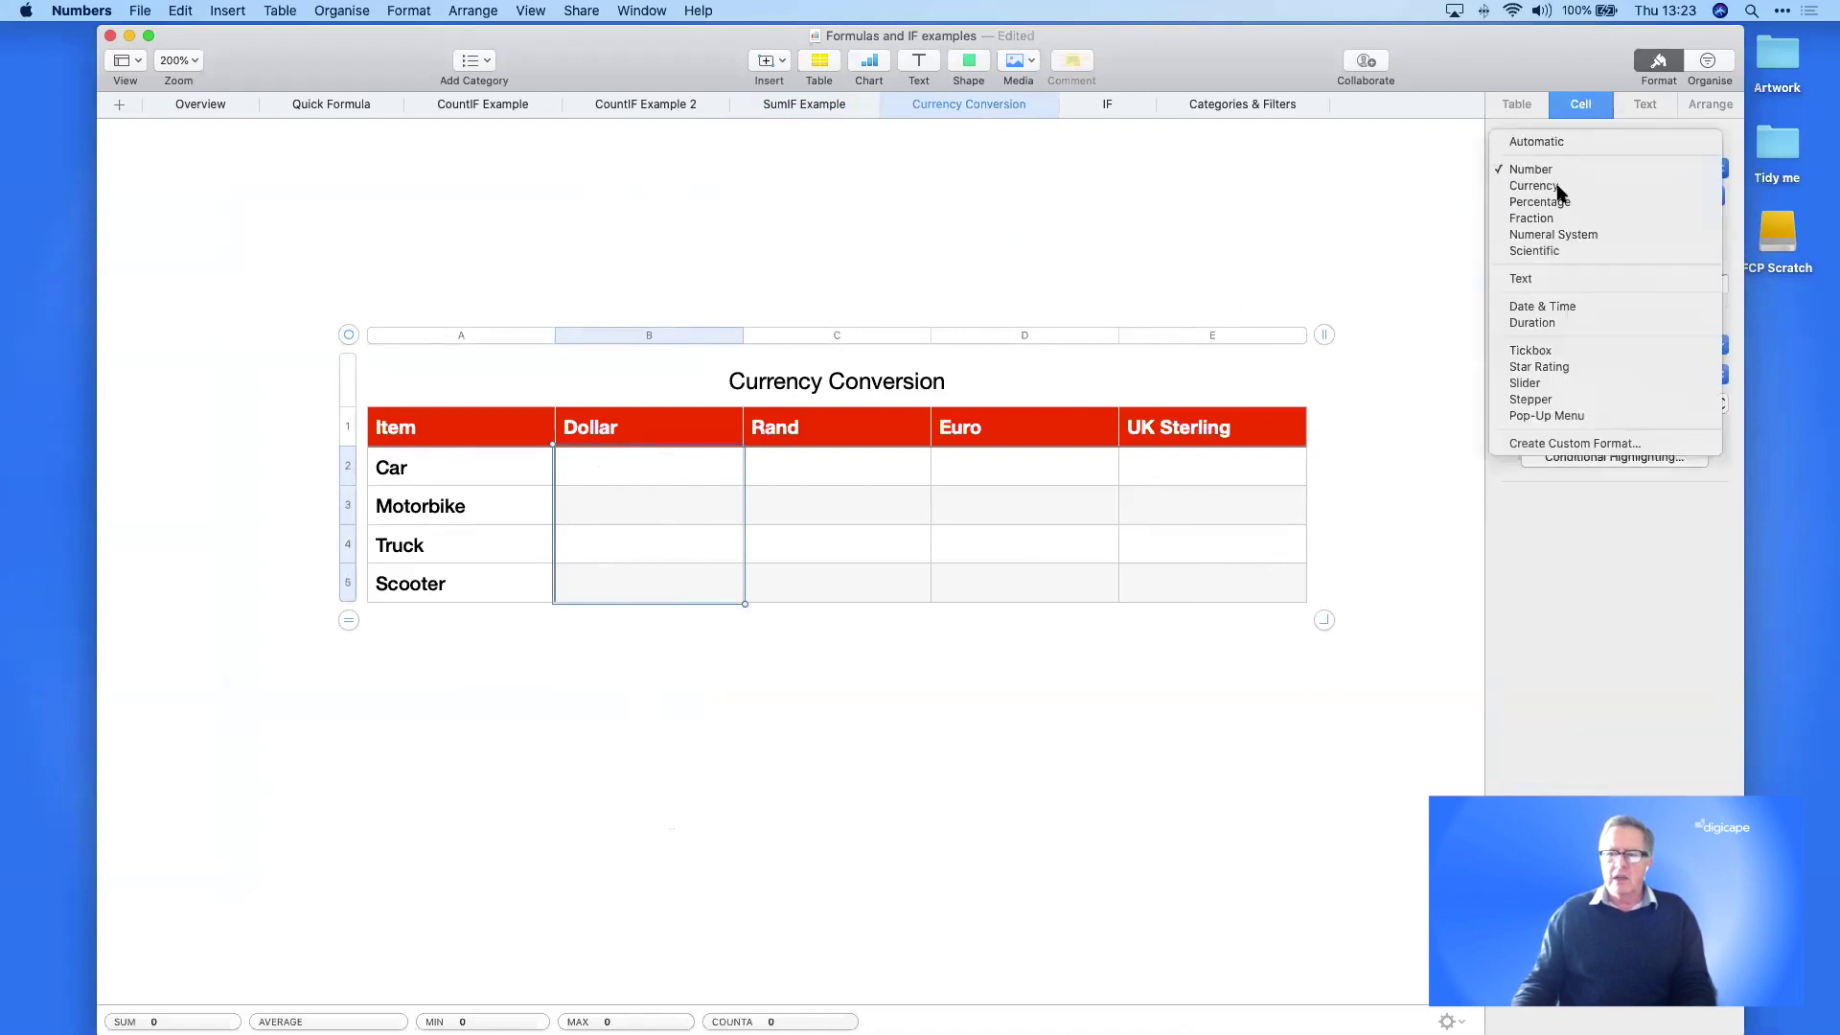
left_click(1535, 186)
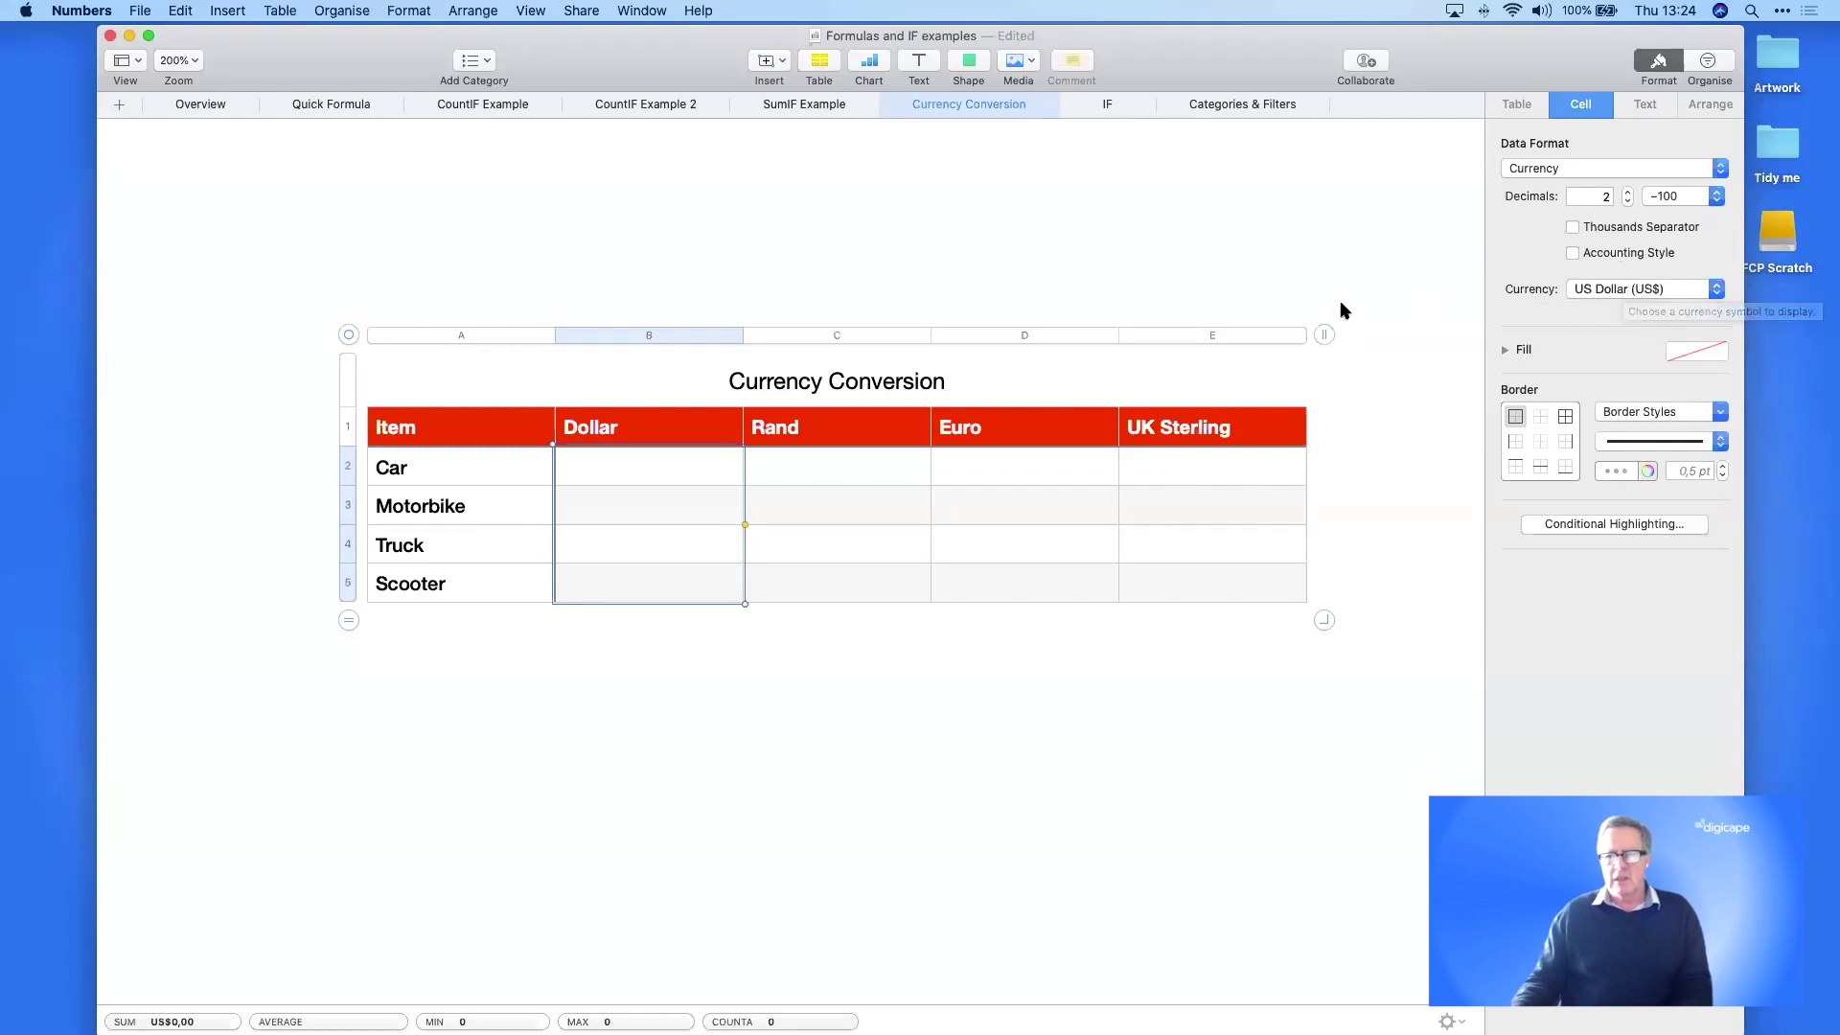
left_click(1618, 289)
left_click(820, 497)
- Format the Rand cells from Car to Scooter as Currency in South African Rand (R)
left_click_drag(772, 469, 813, 589)
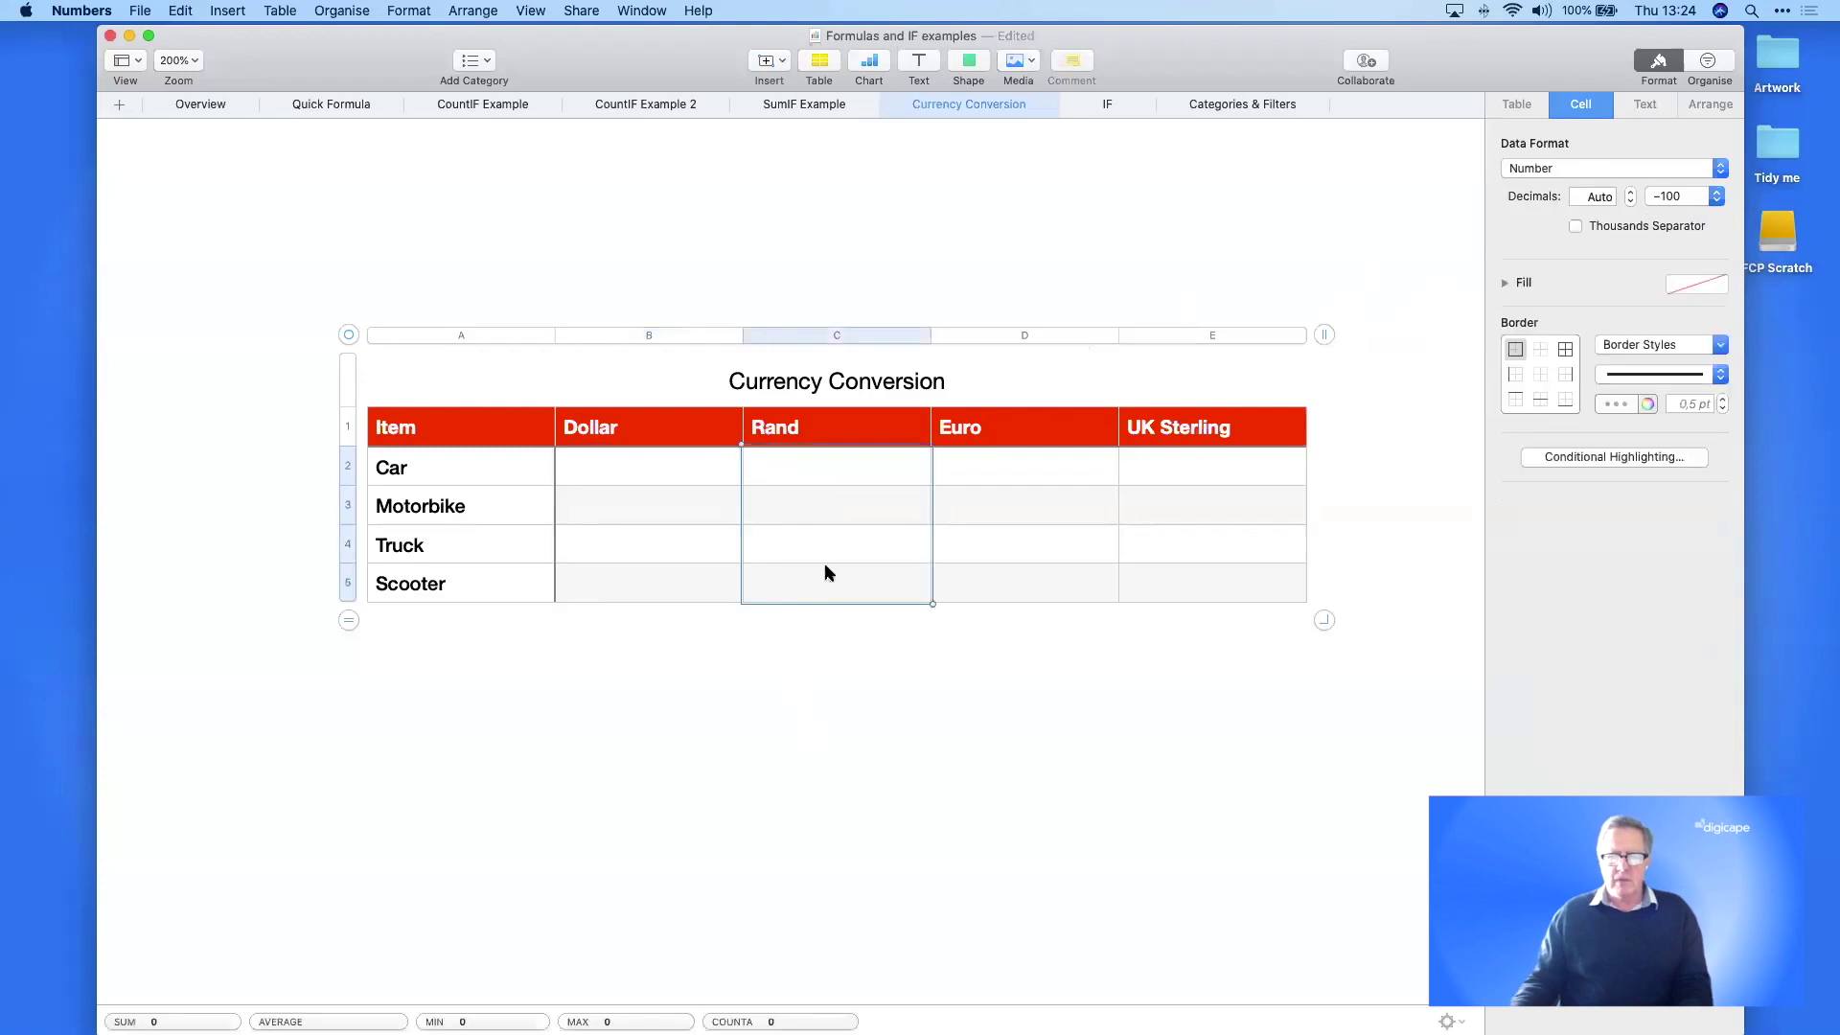
left_click(809, 335)
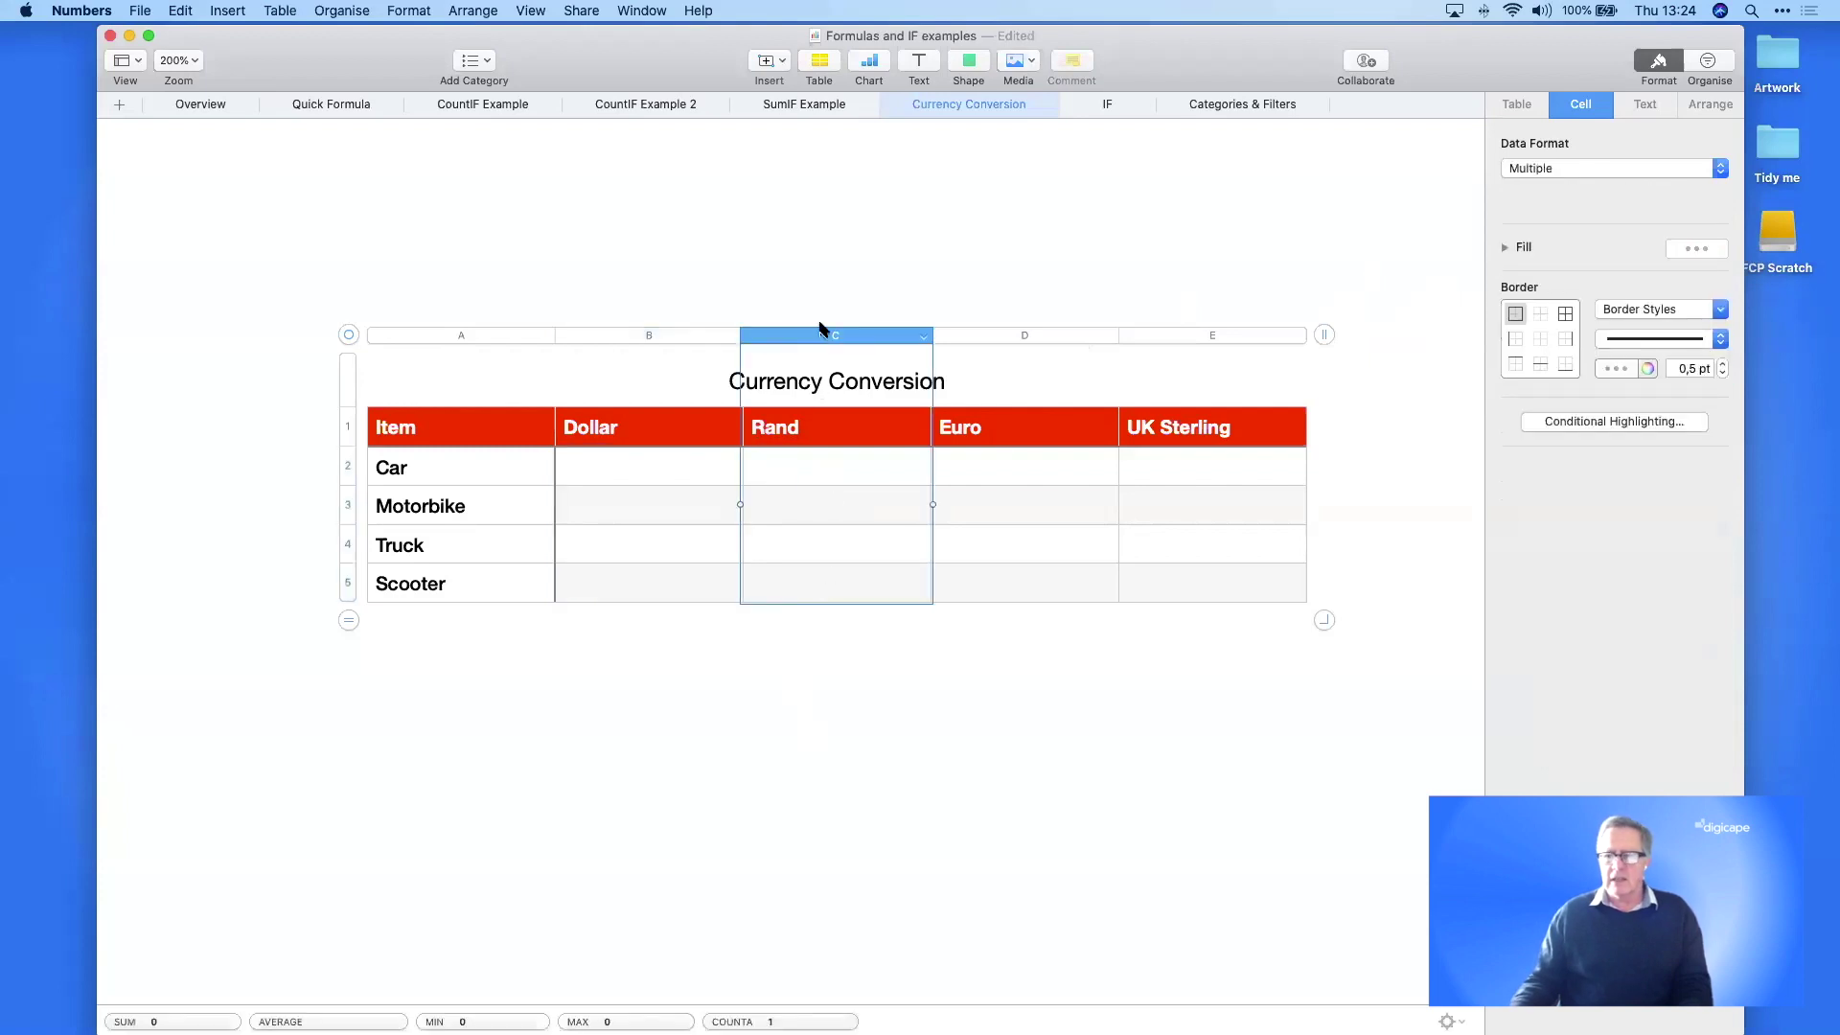
left_click(830, 624)
left_click_drag(813, 469, 818, 586)
left_click(1557, 170)
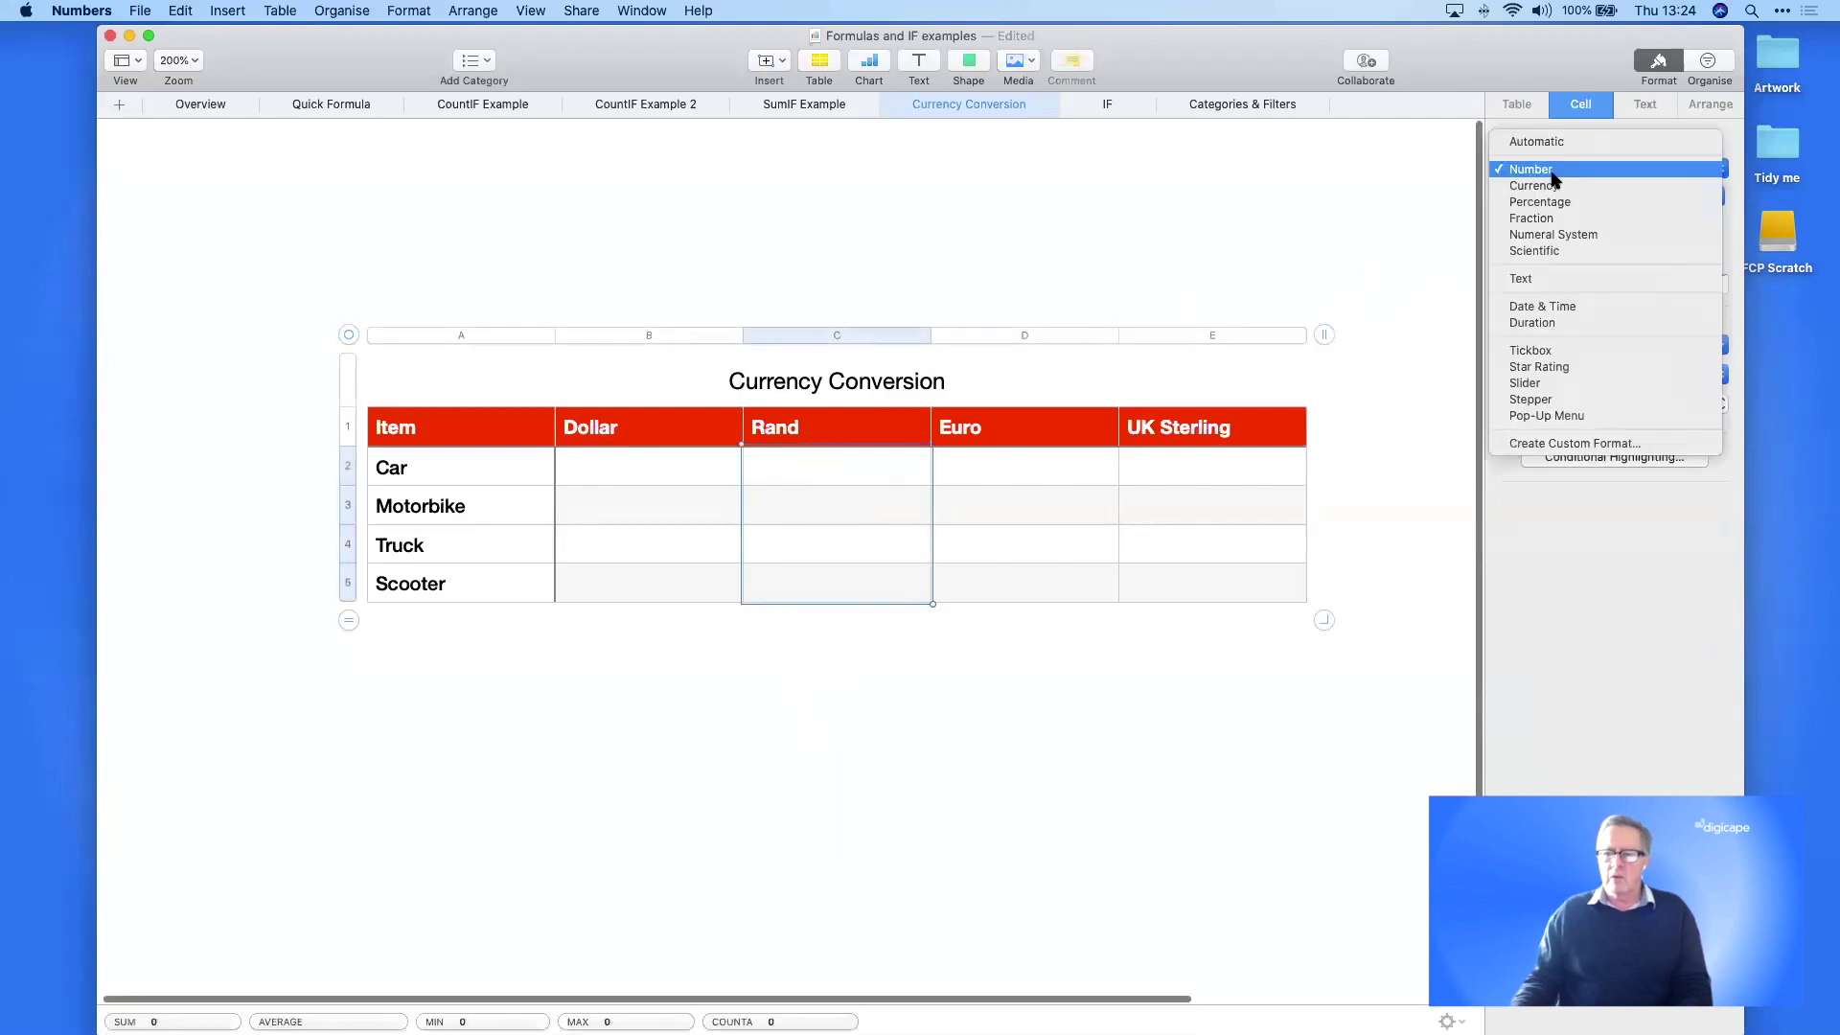
left_click(1551, 187)
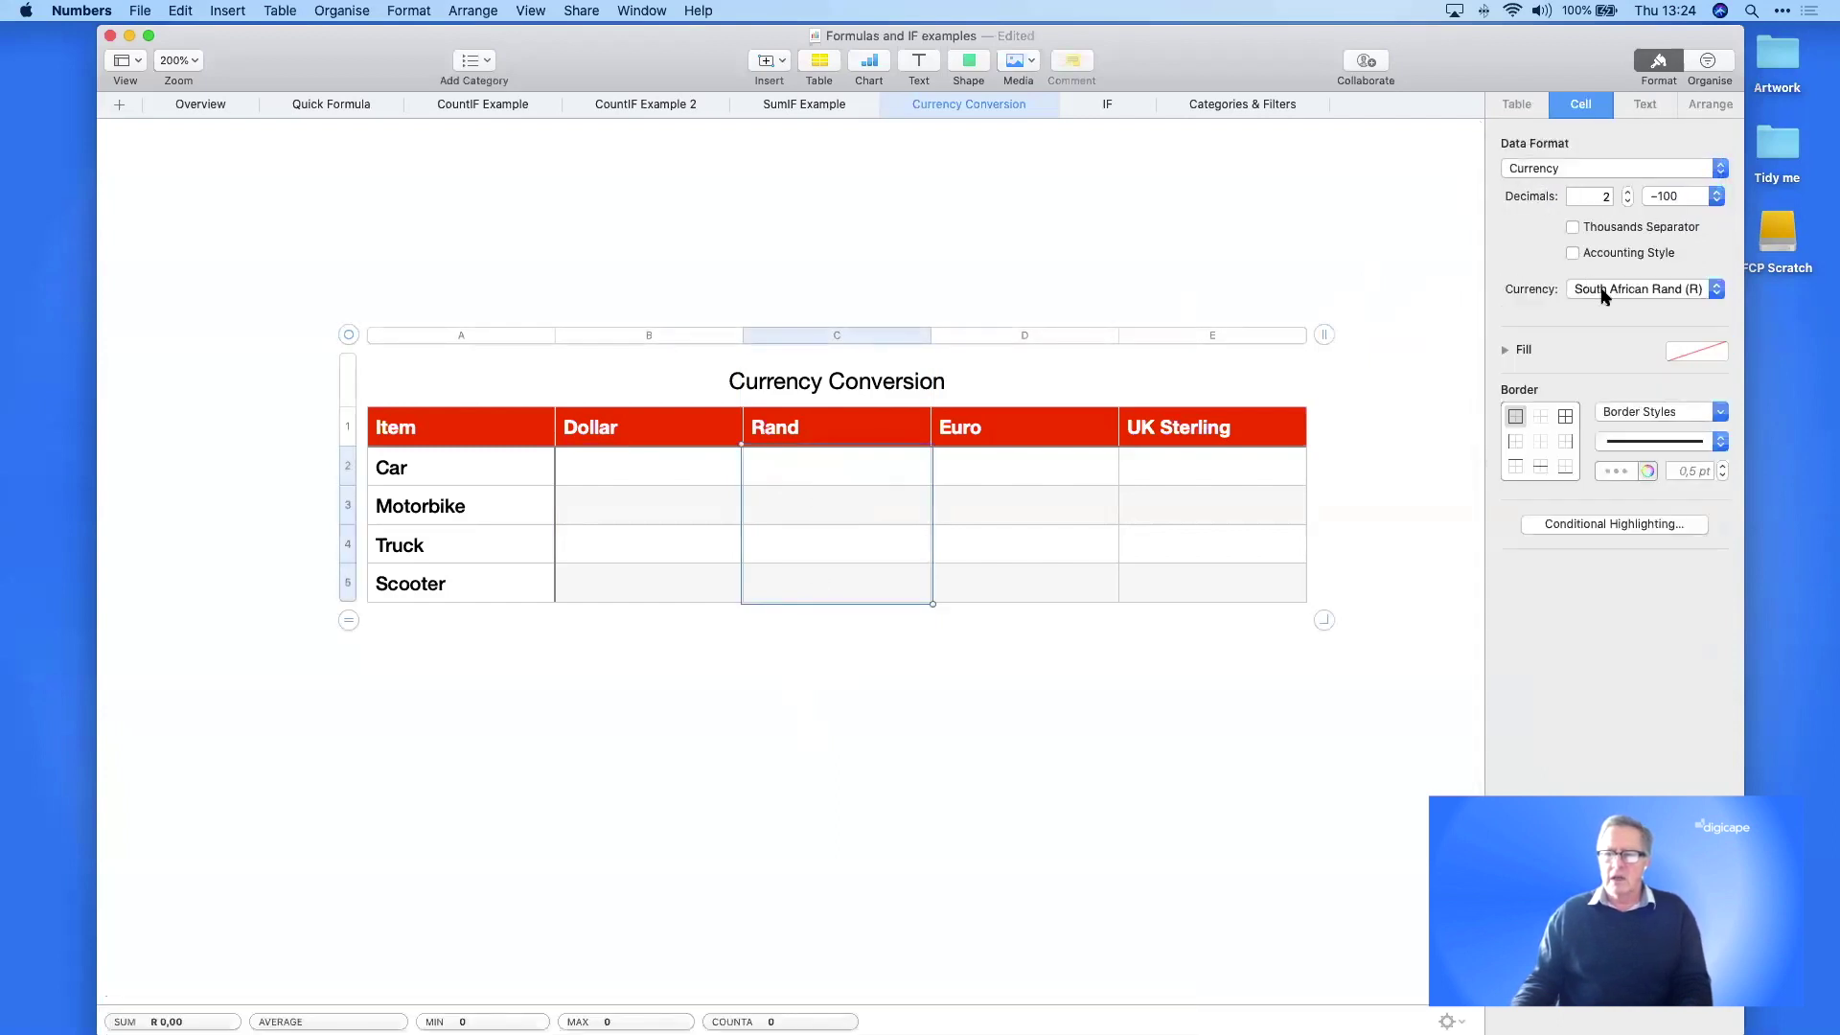
- Format the Euro cells from Car to Scooter as Currency in Euro (€)
left_click_drag(1043, 458, 1006, 587)
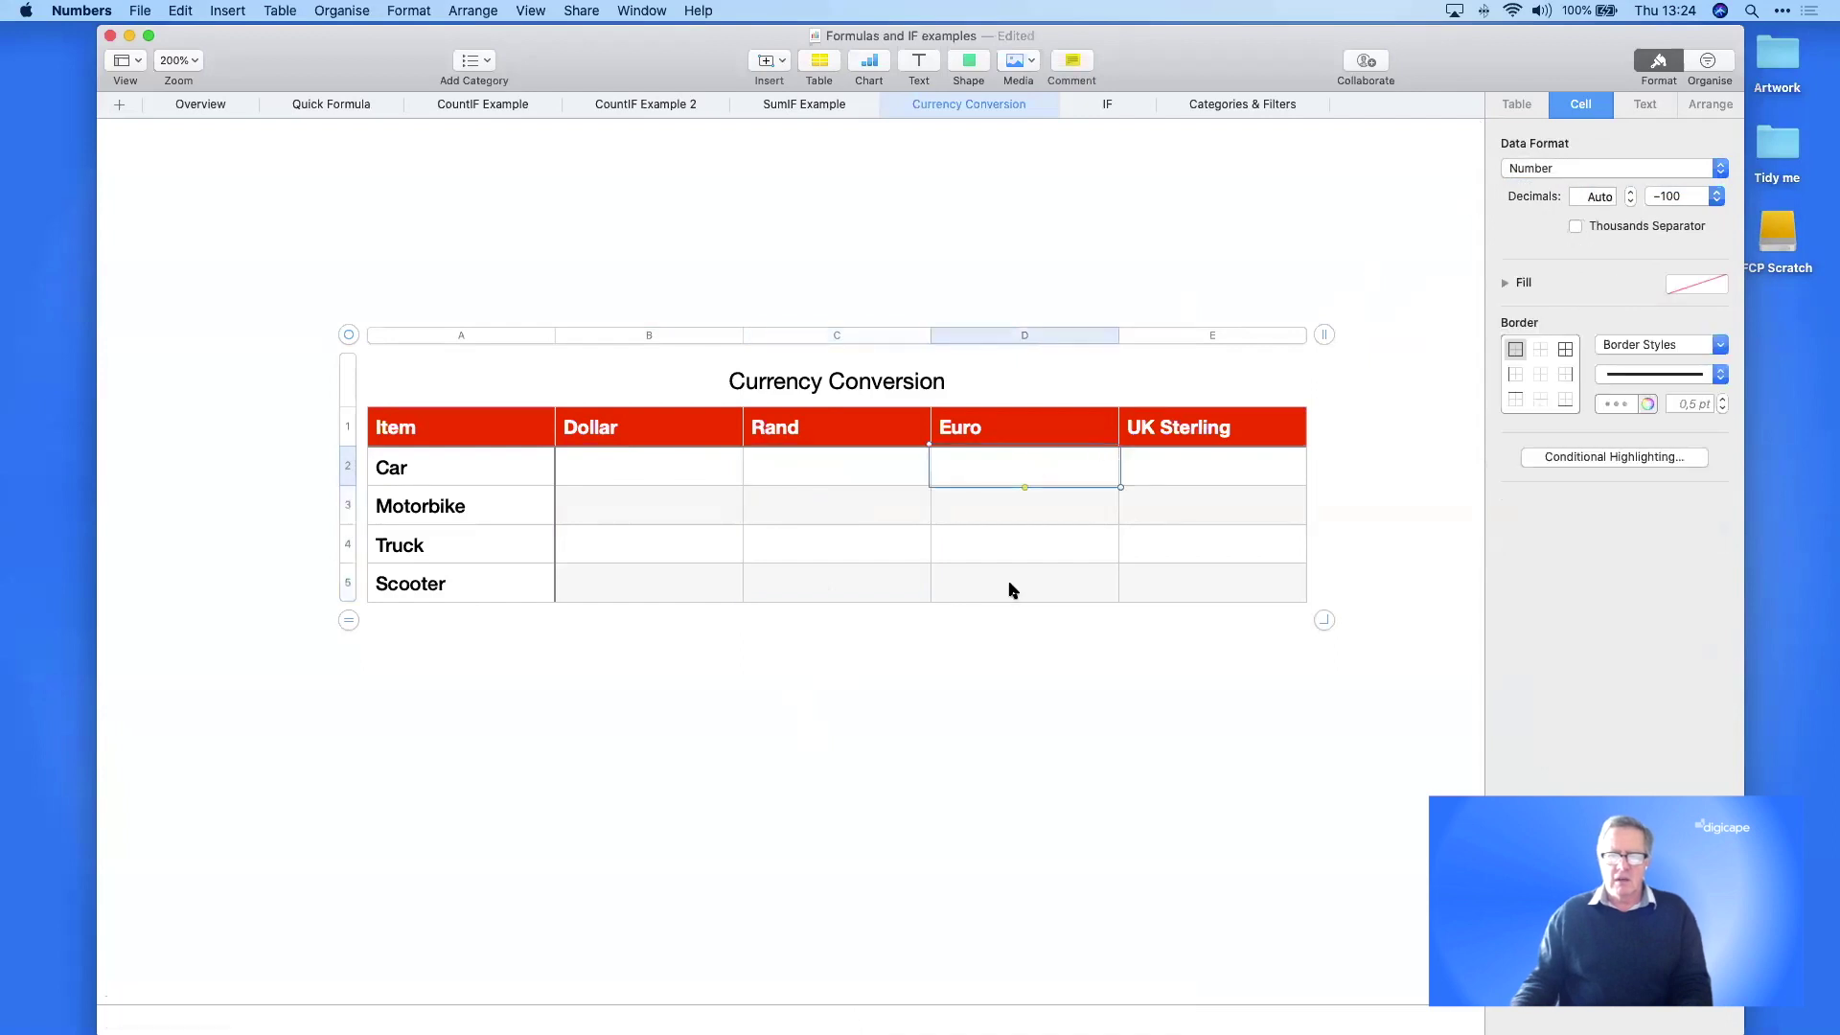
left_click(1615, 169)
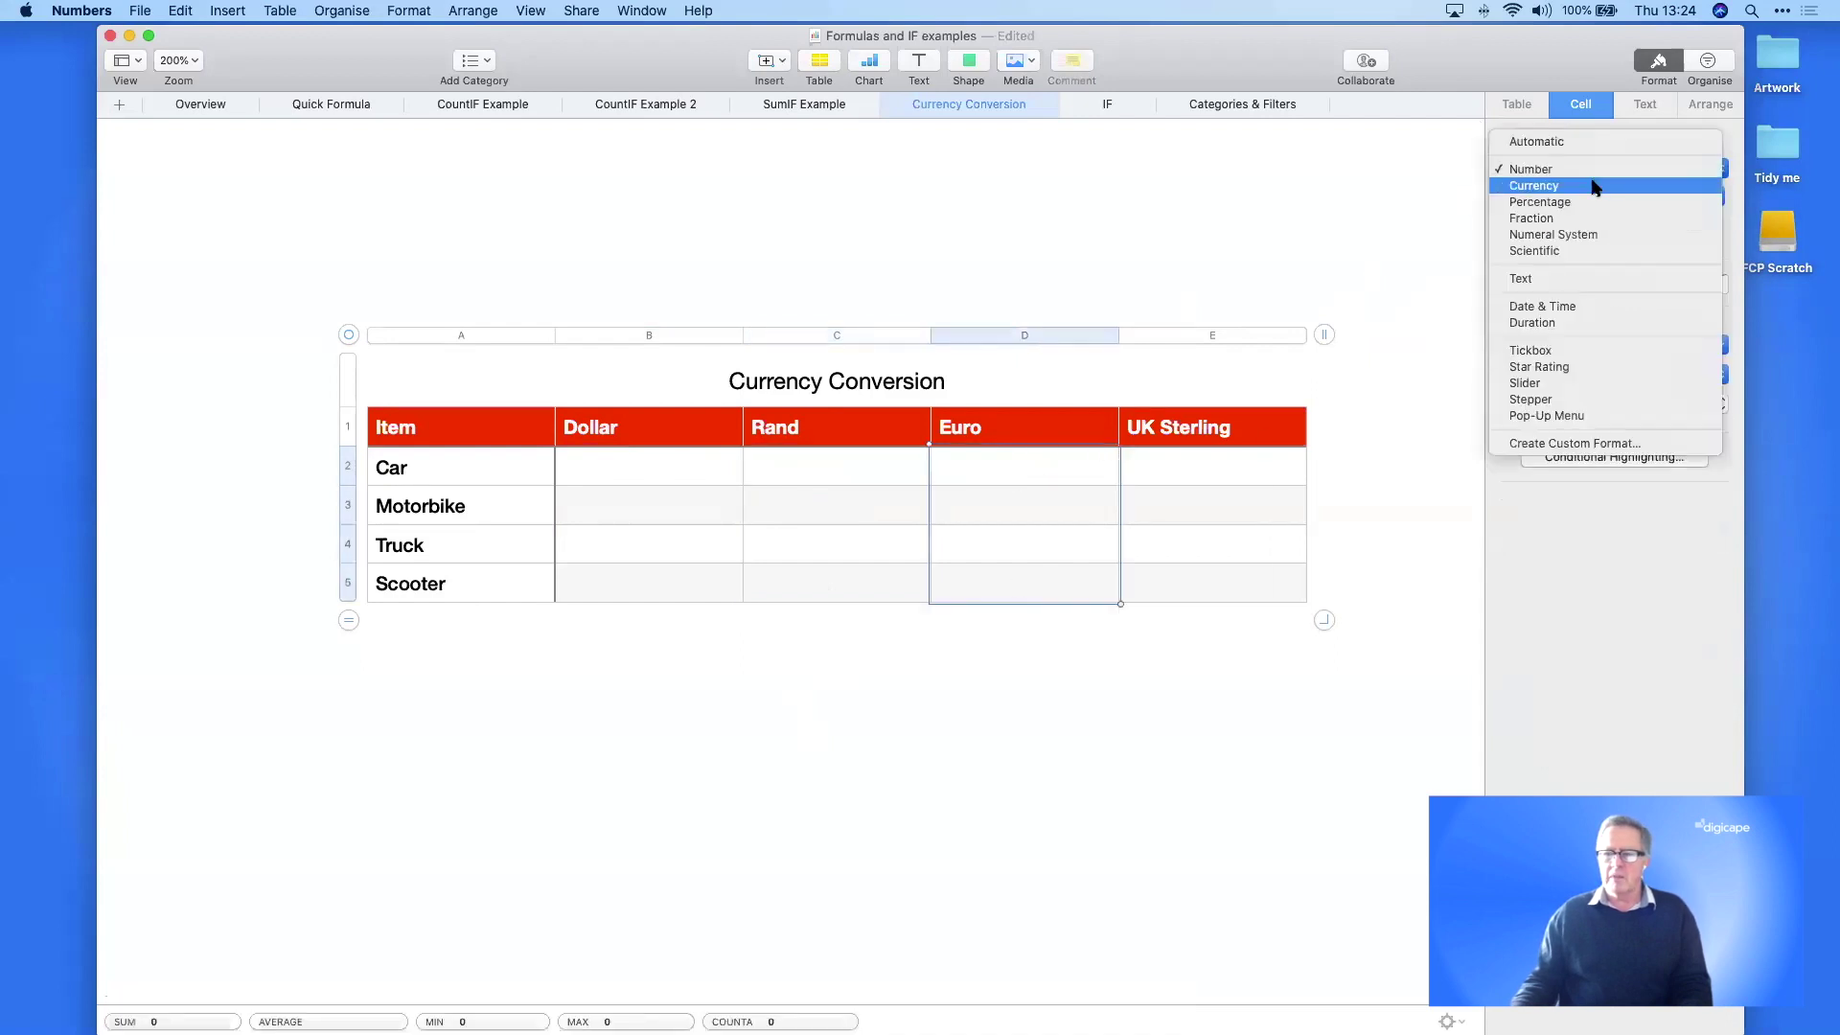
left_click(1551, 187)
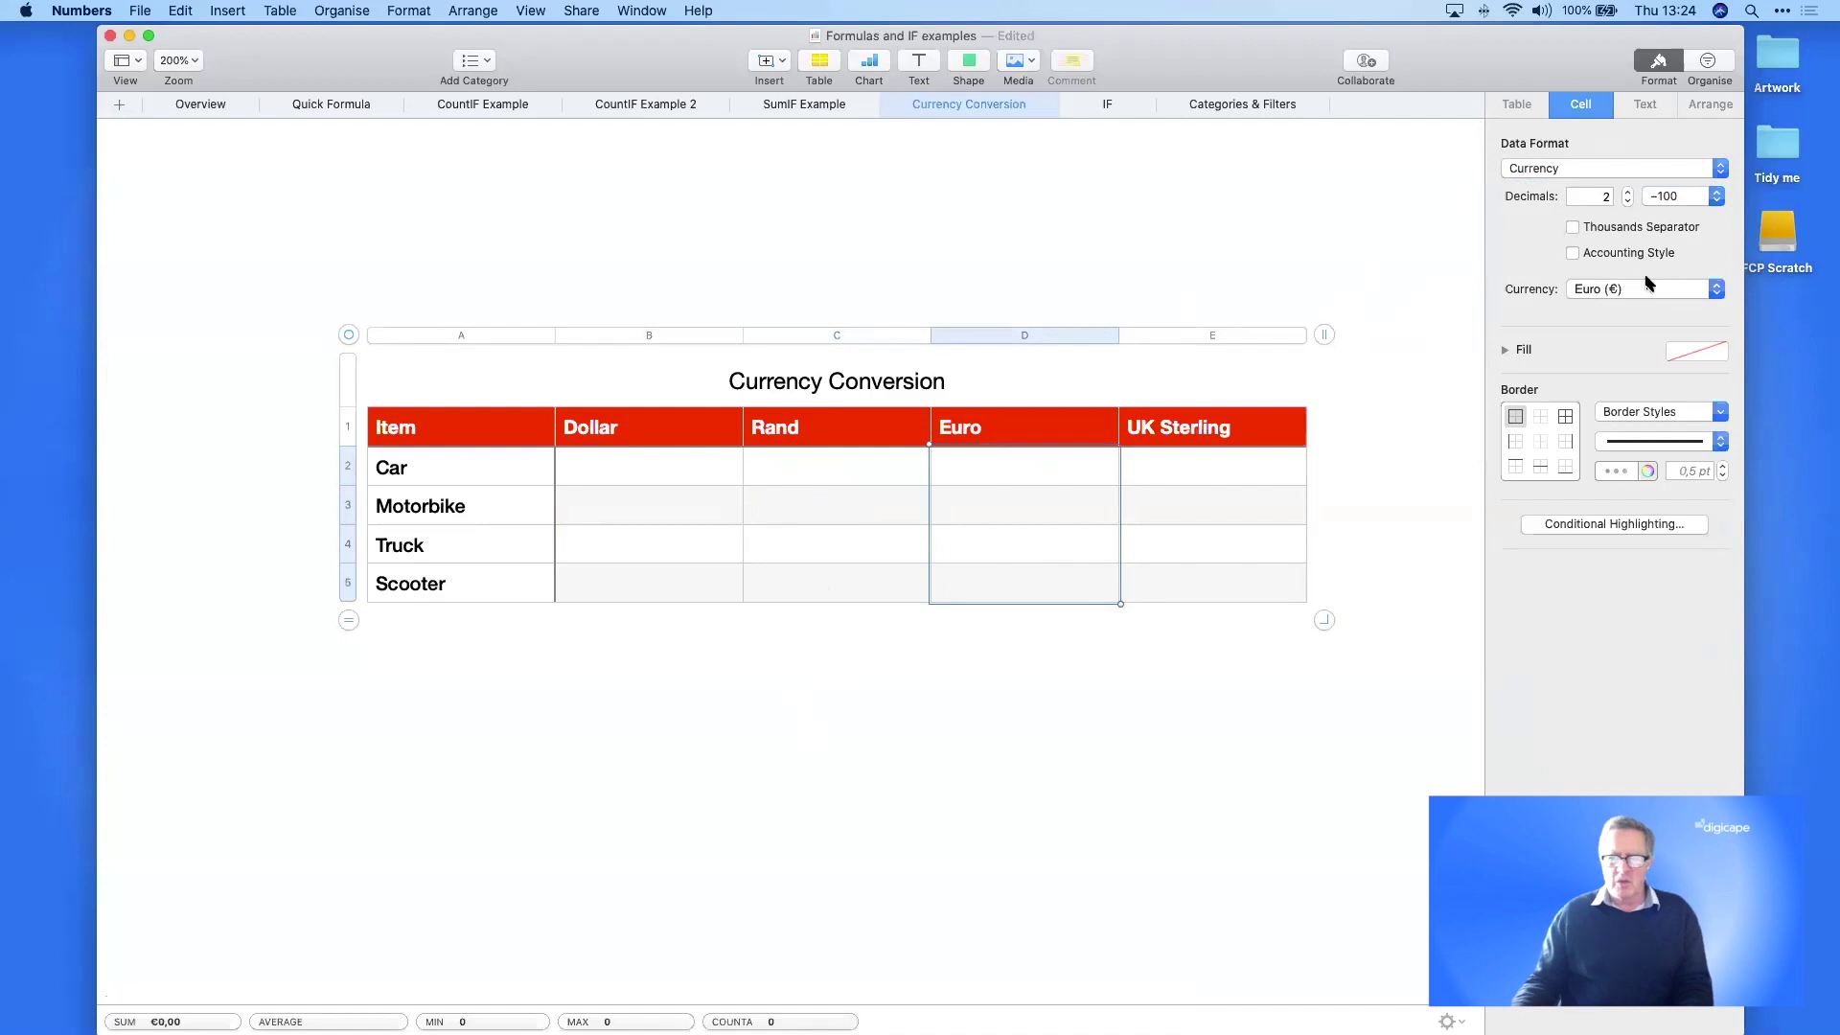
left_click(1607, 291)
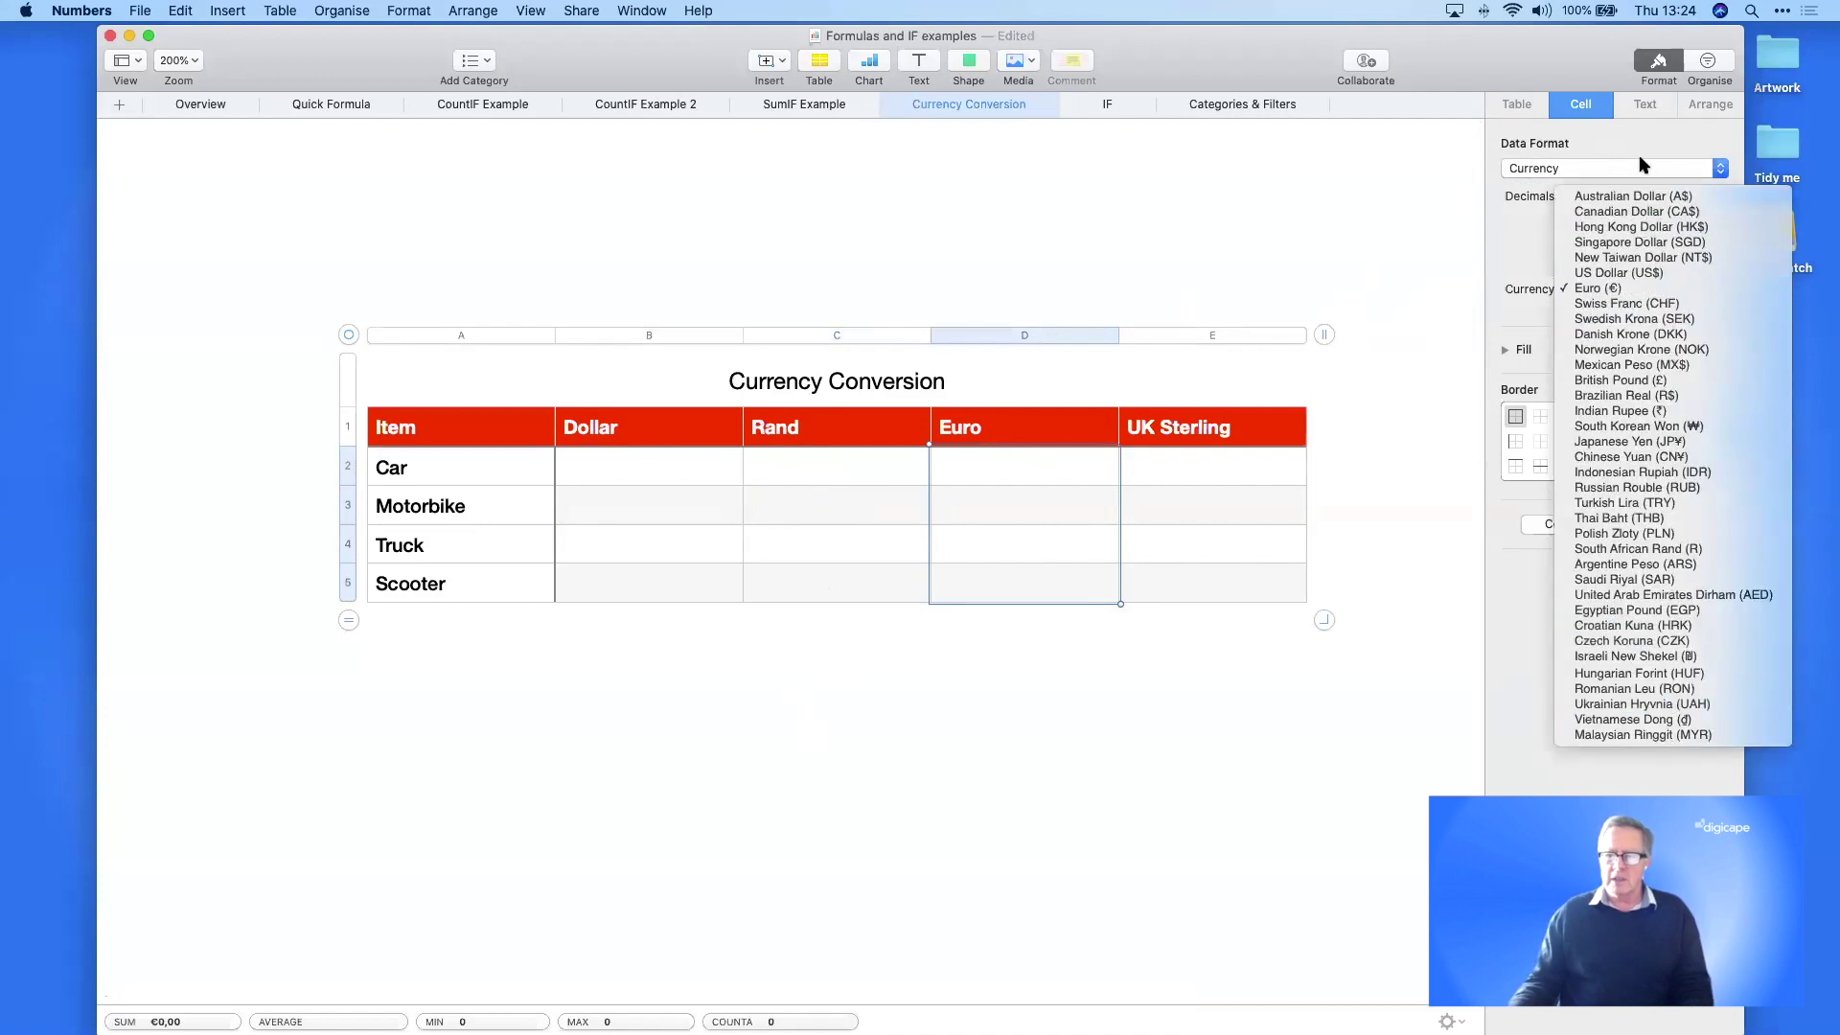
left_click(1363, 274)
- Format the UK Sterling cells from Car to Scooter as Currency in British Pound (£)
left_click(1275, 475)
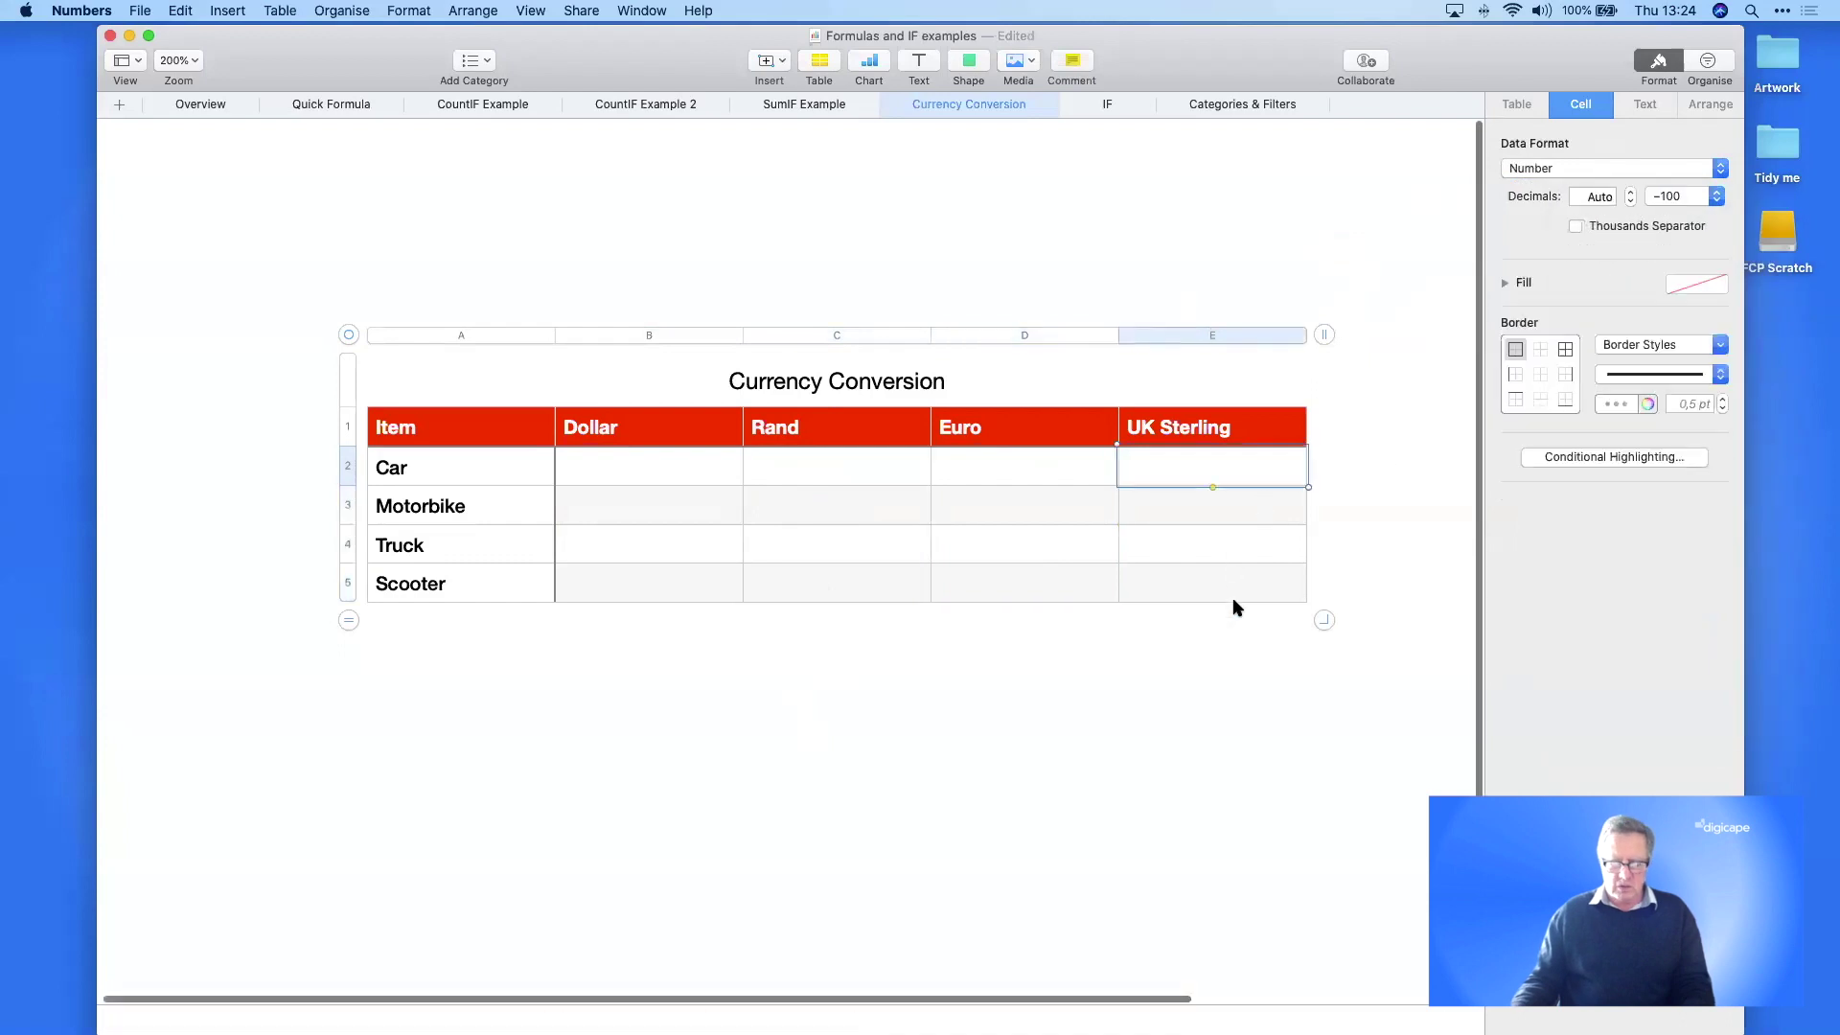
left_click(1232, 596, "shift")
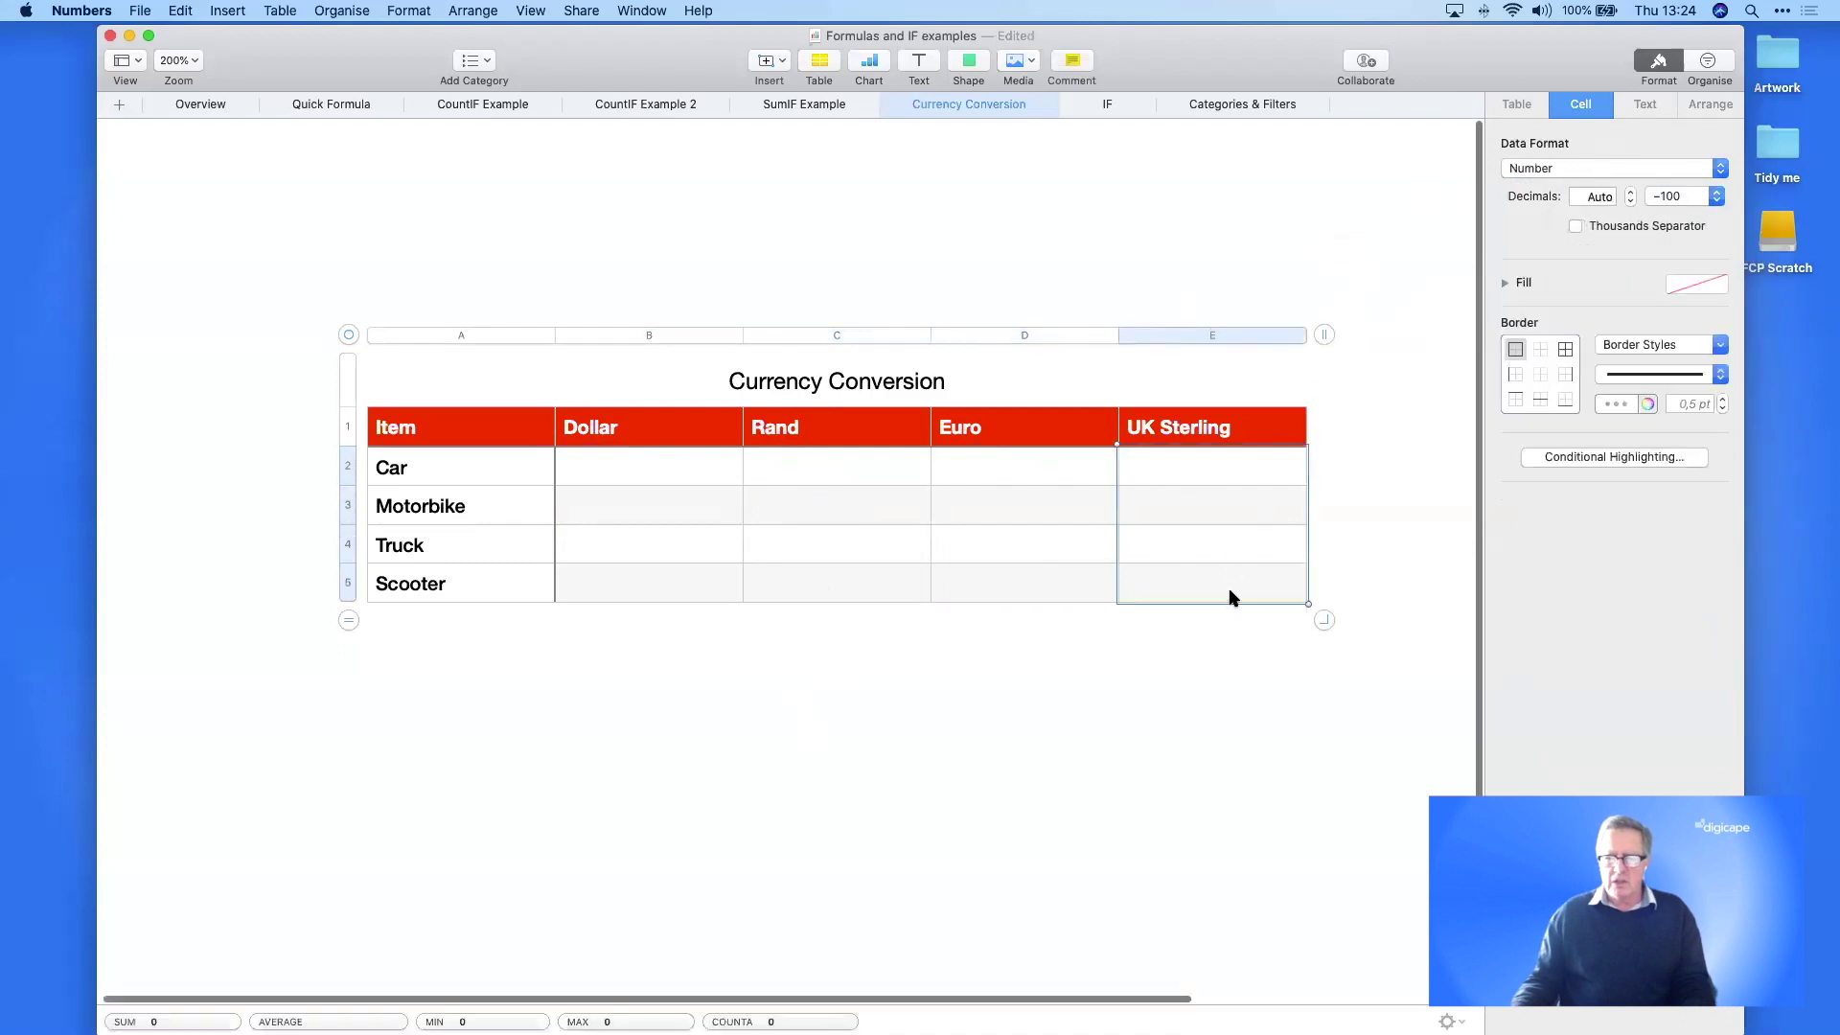
left_click(1554, 166)
left_click(1555, 187)
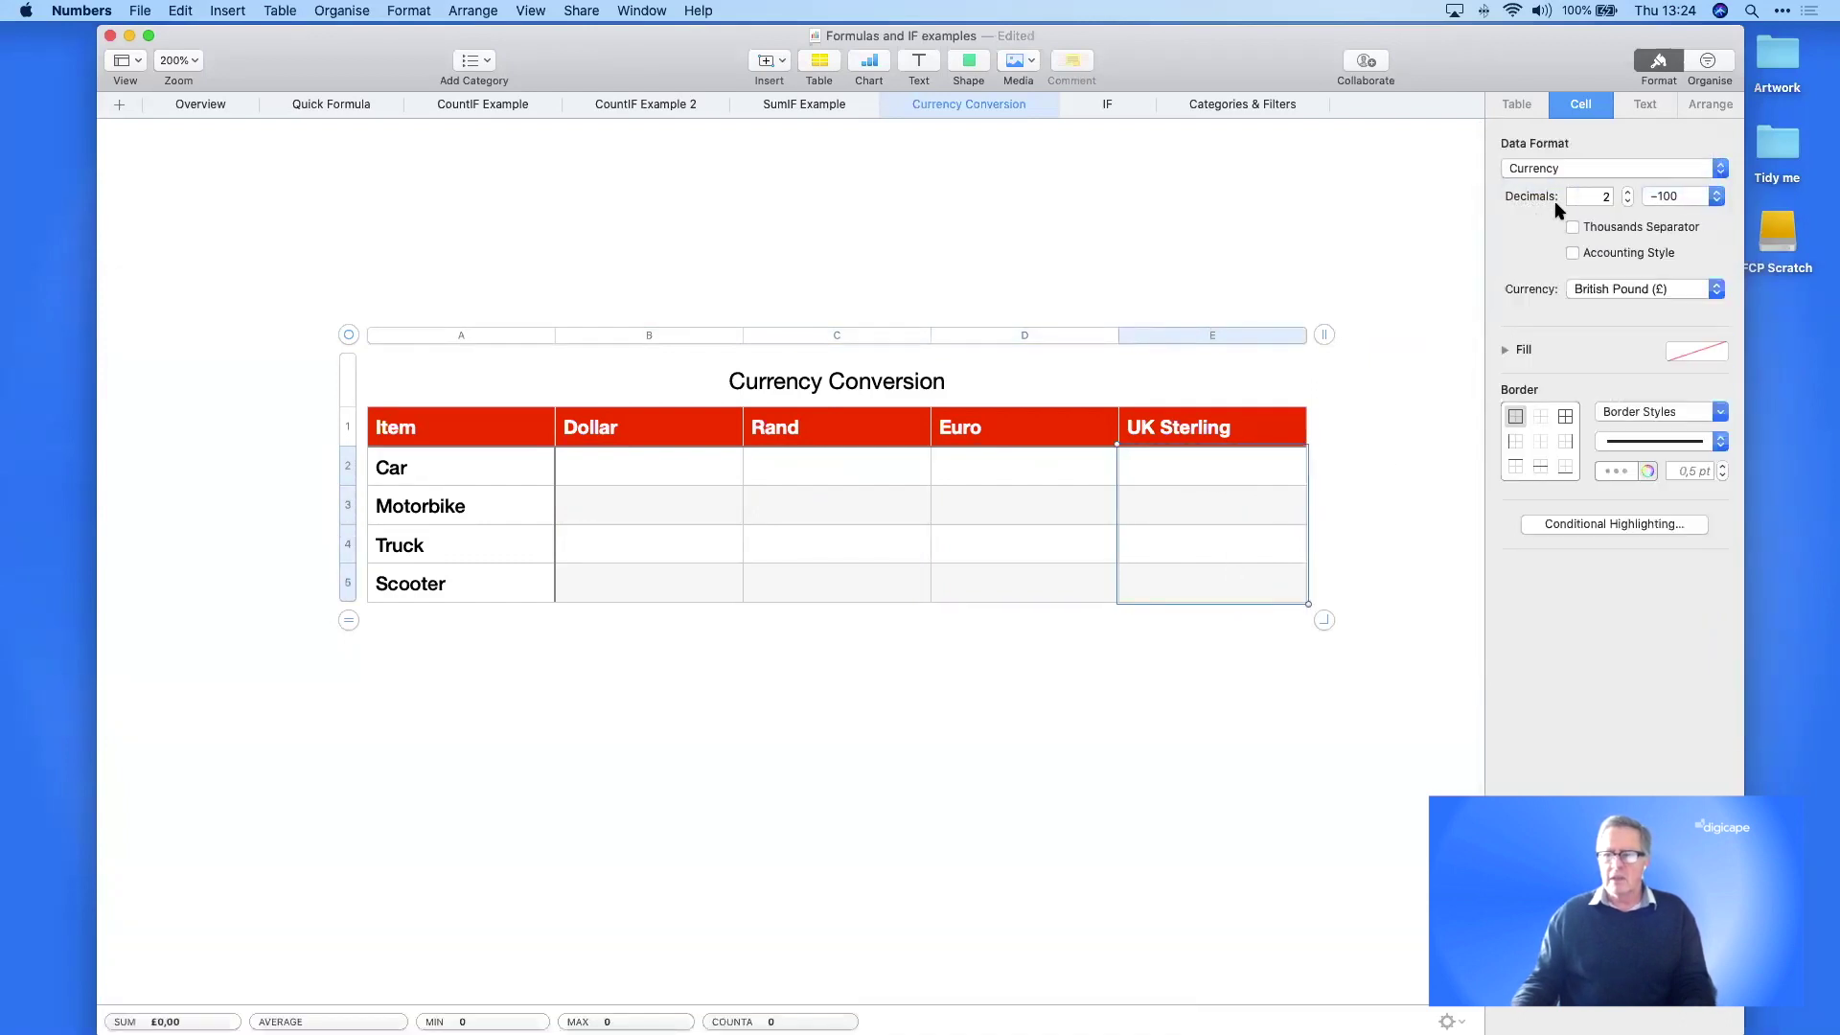
left_click(1427, 585)
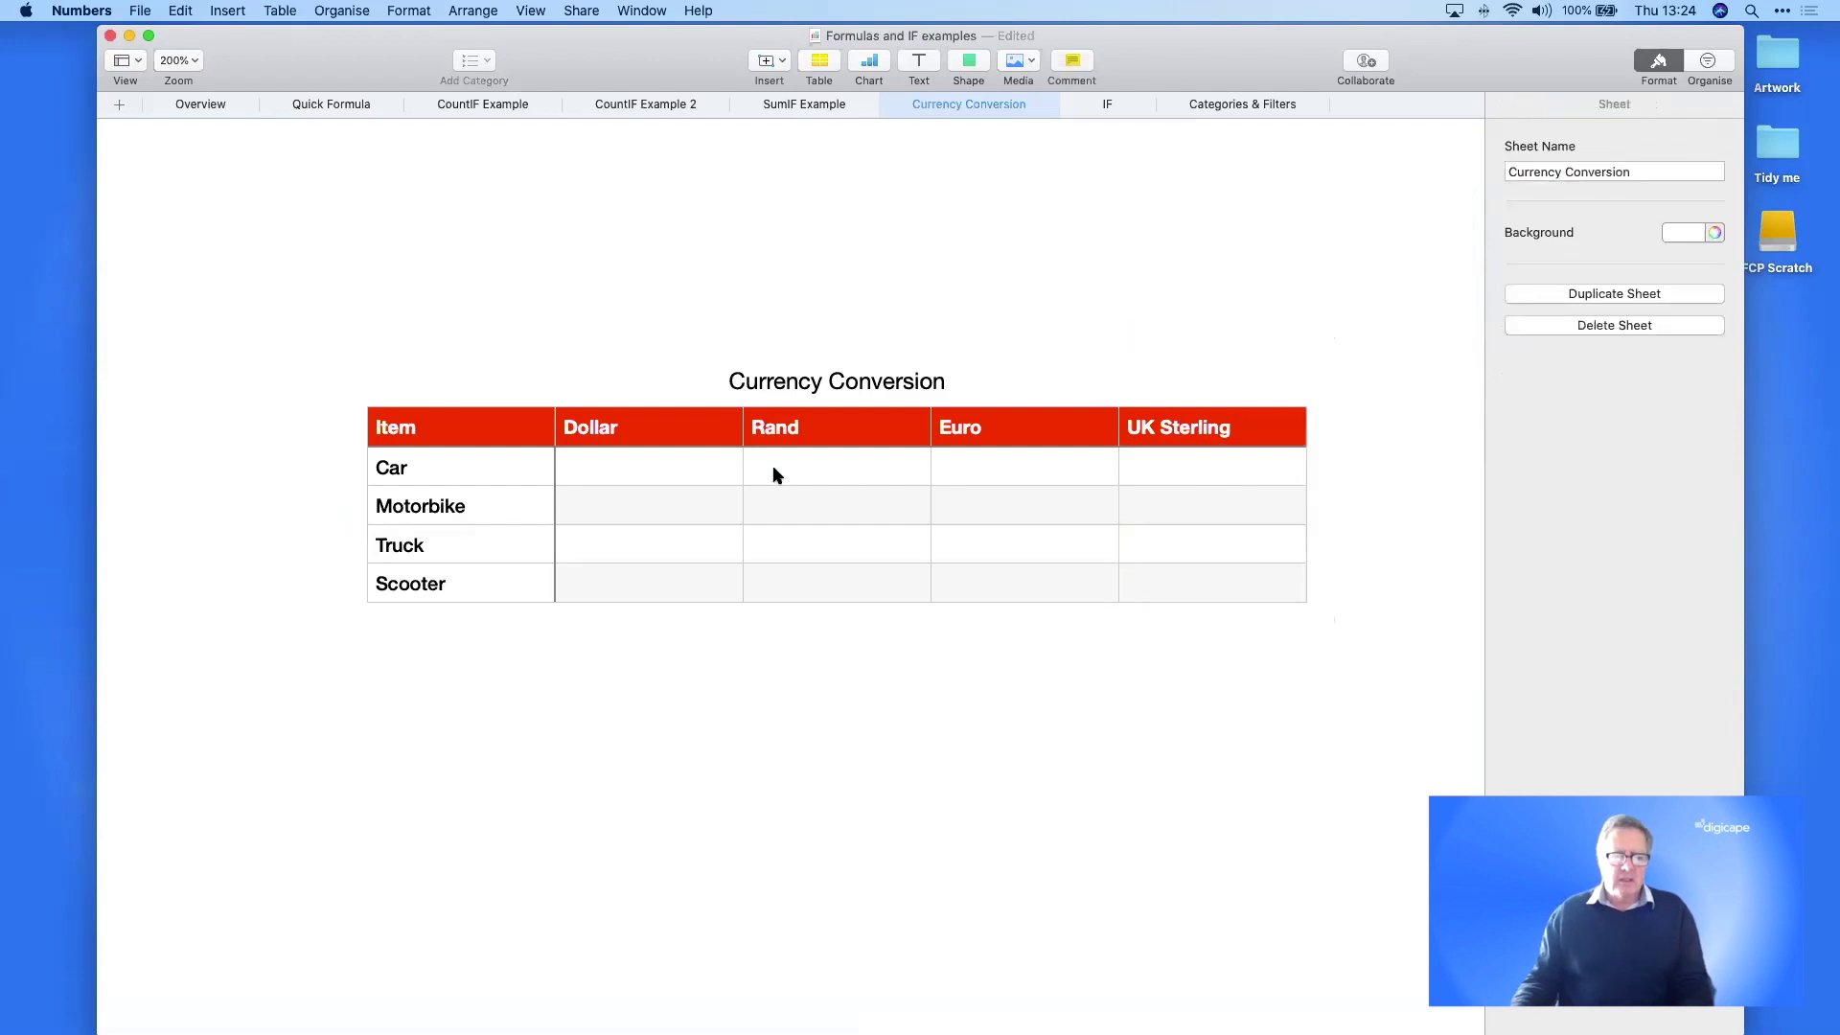
- Enter the Dollar prices: 3000 for Car, 2000 for Motorbike, 5000 for Truck and 1500 for Scooter
left_click(646, 470)
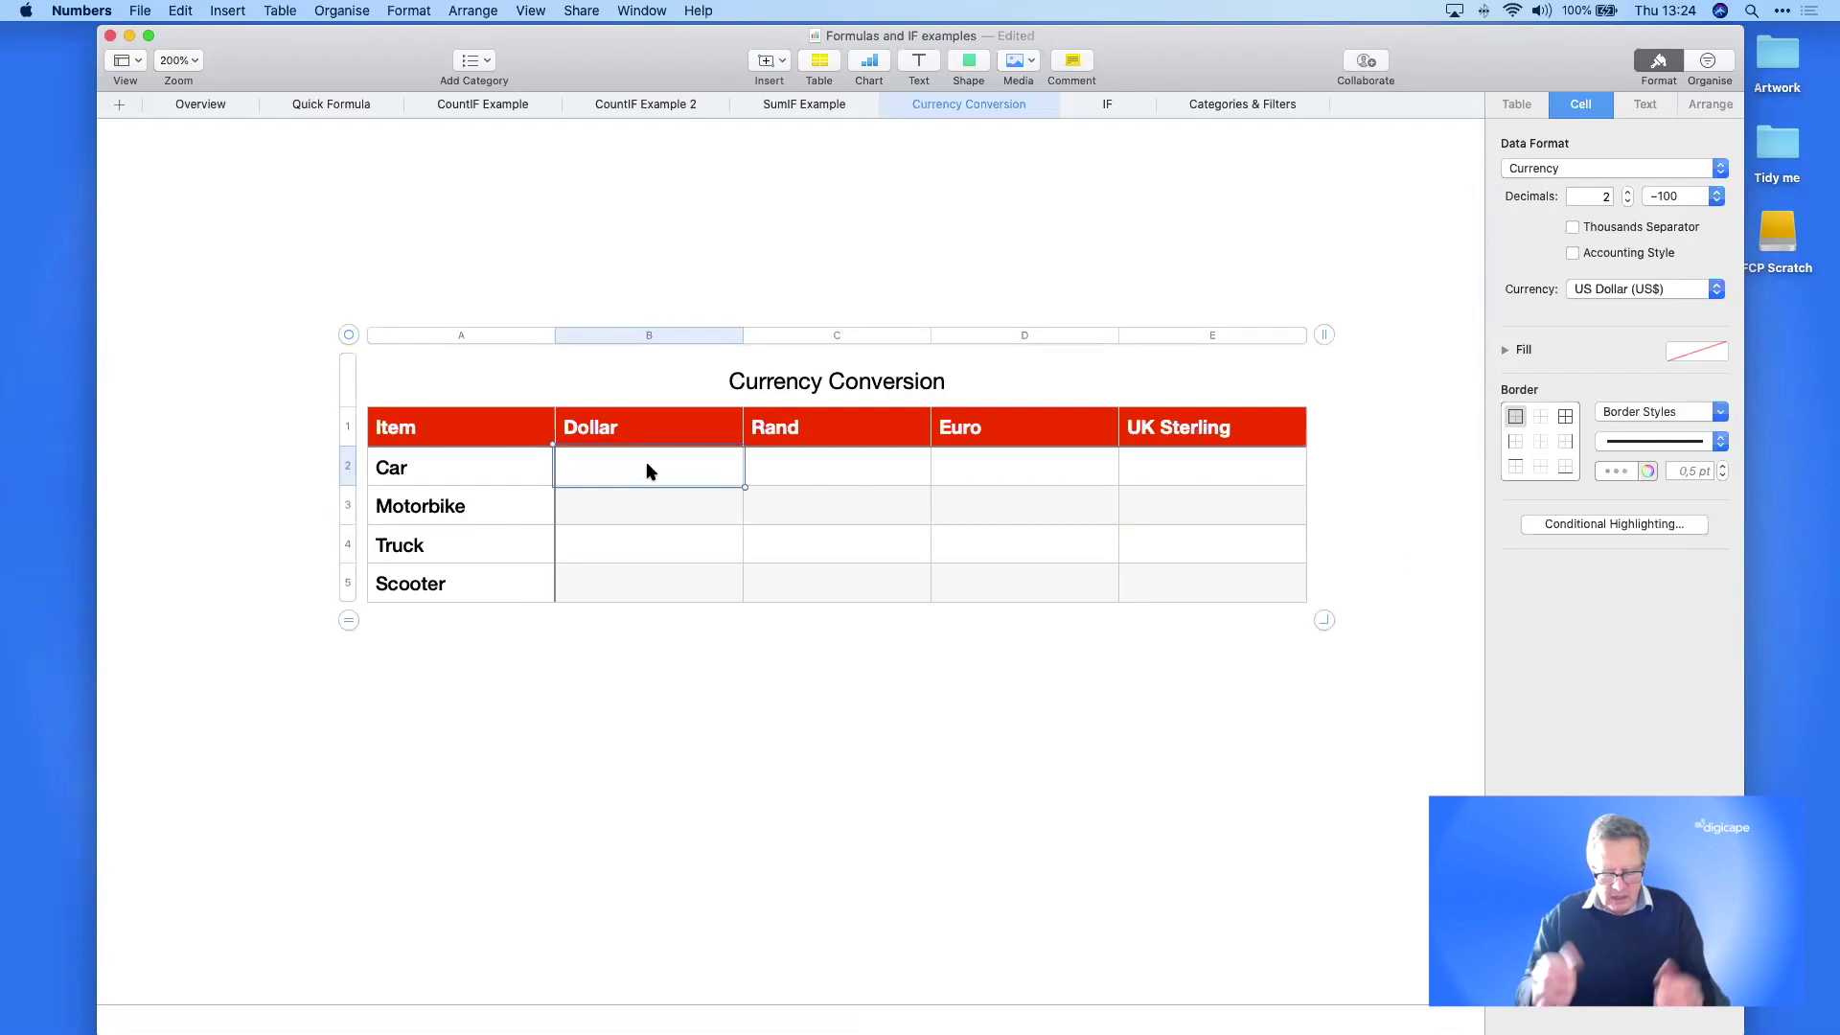
type("3000")
key("Return")
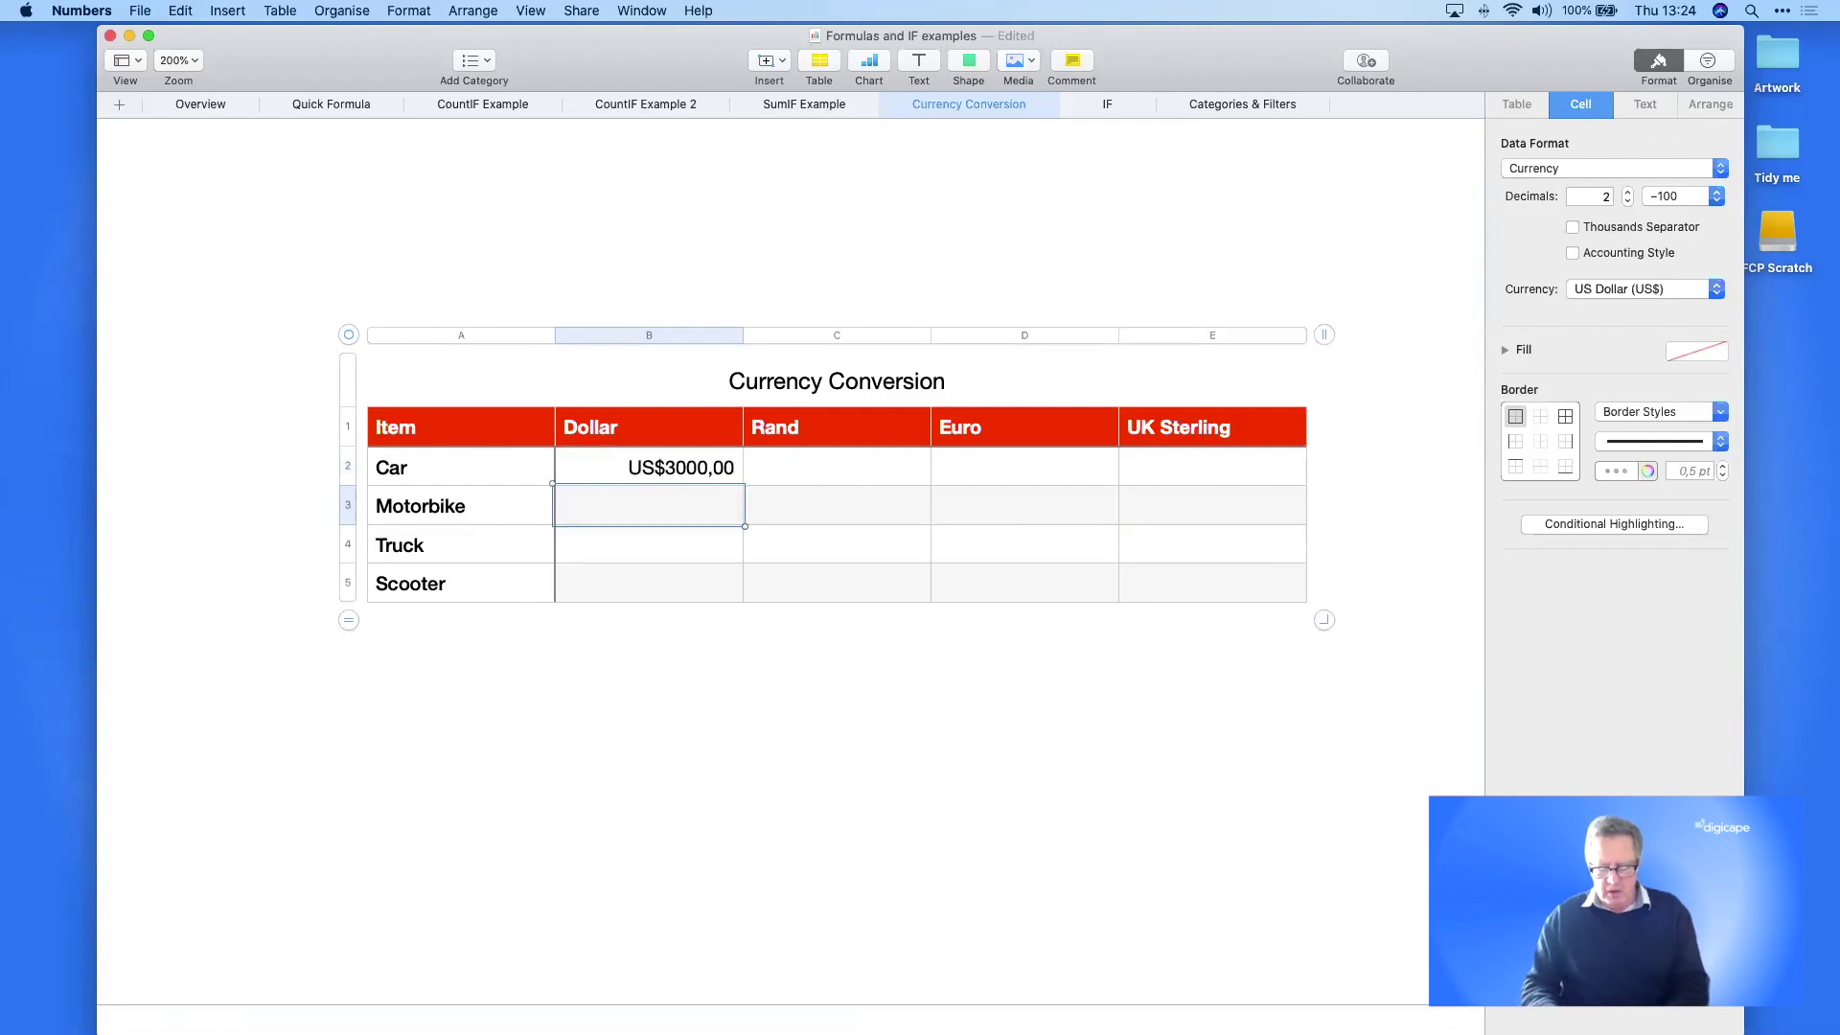
type("2000")
key("Return")
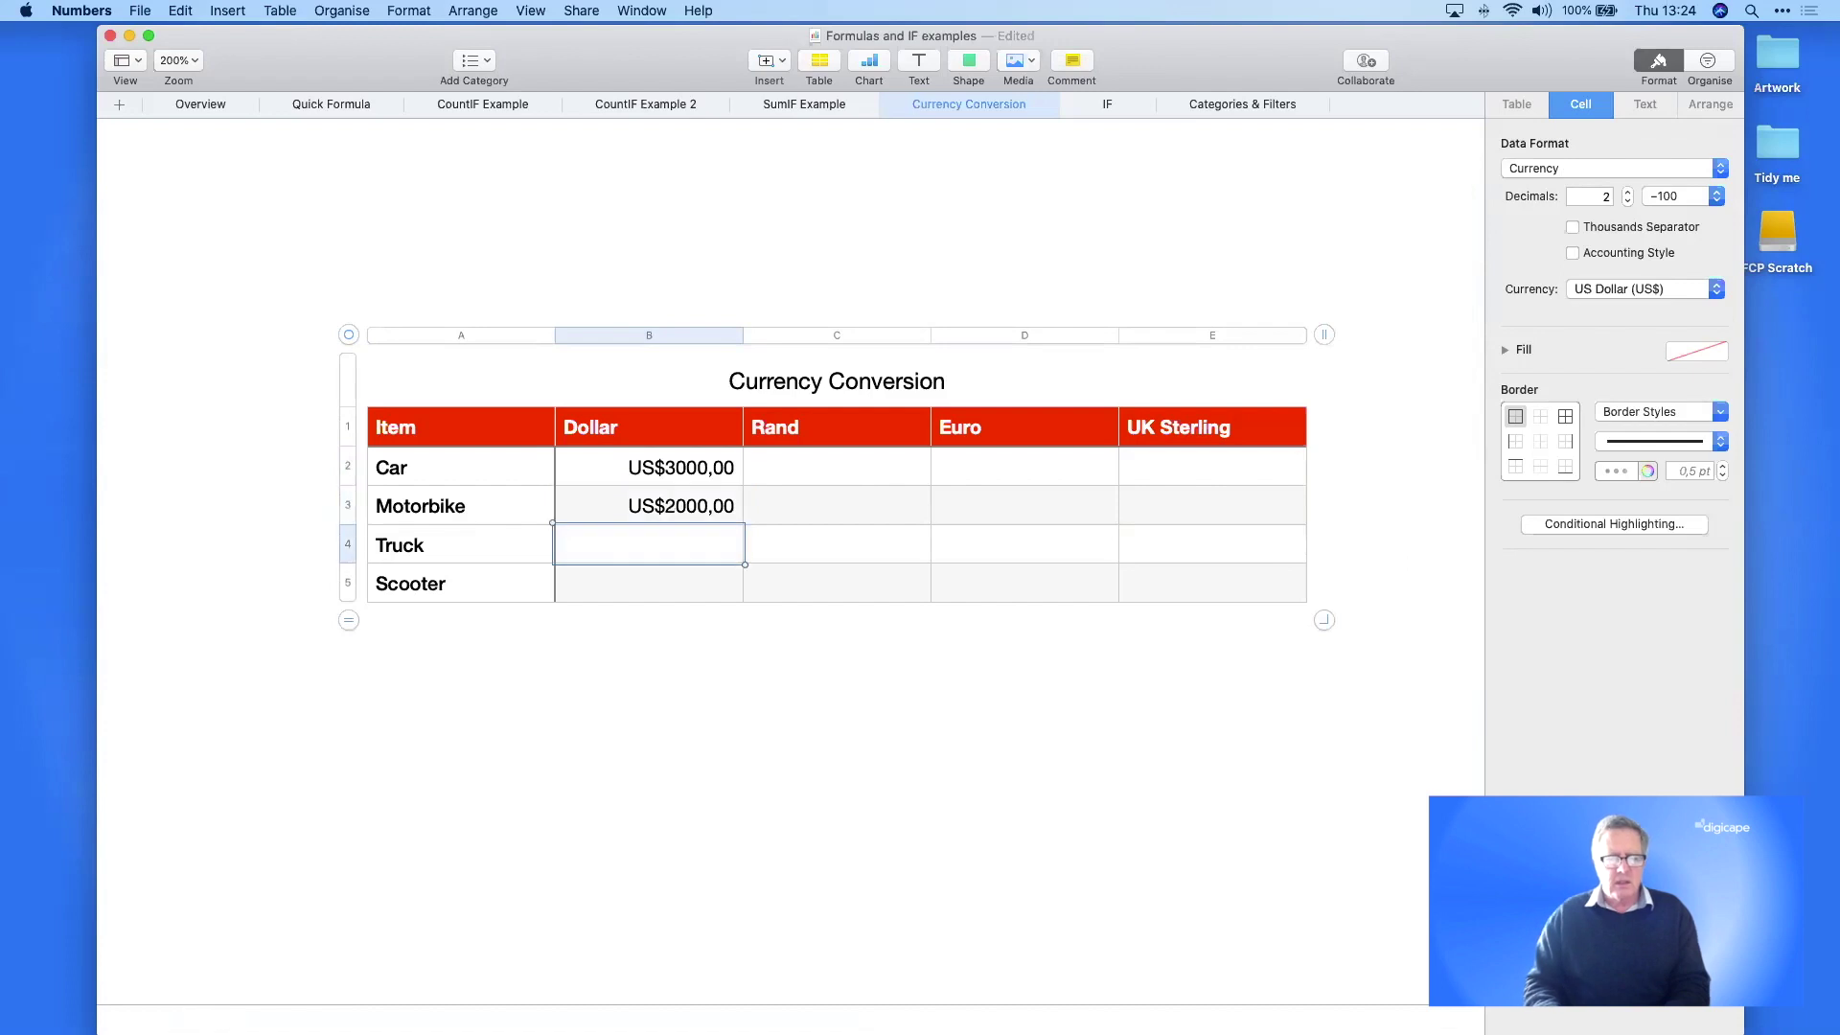
type("5000")
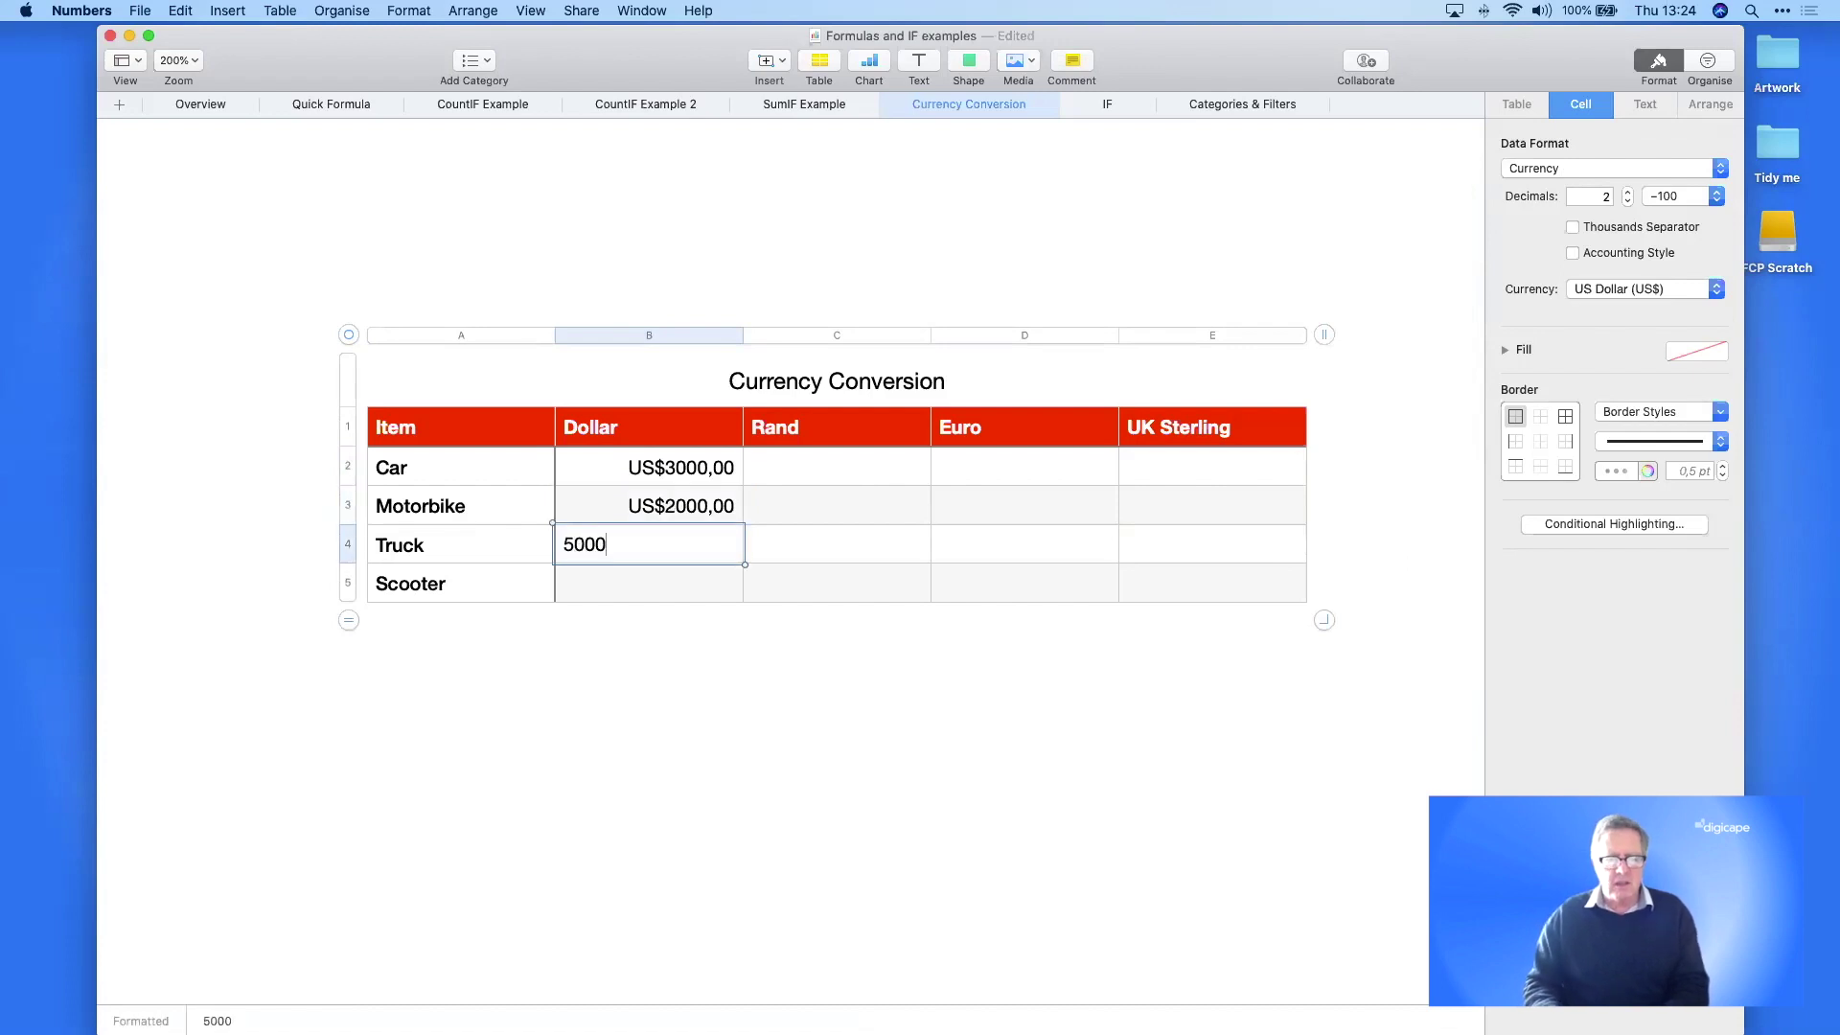
key("Return")
type("1500")
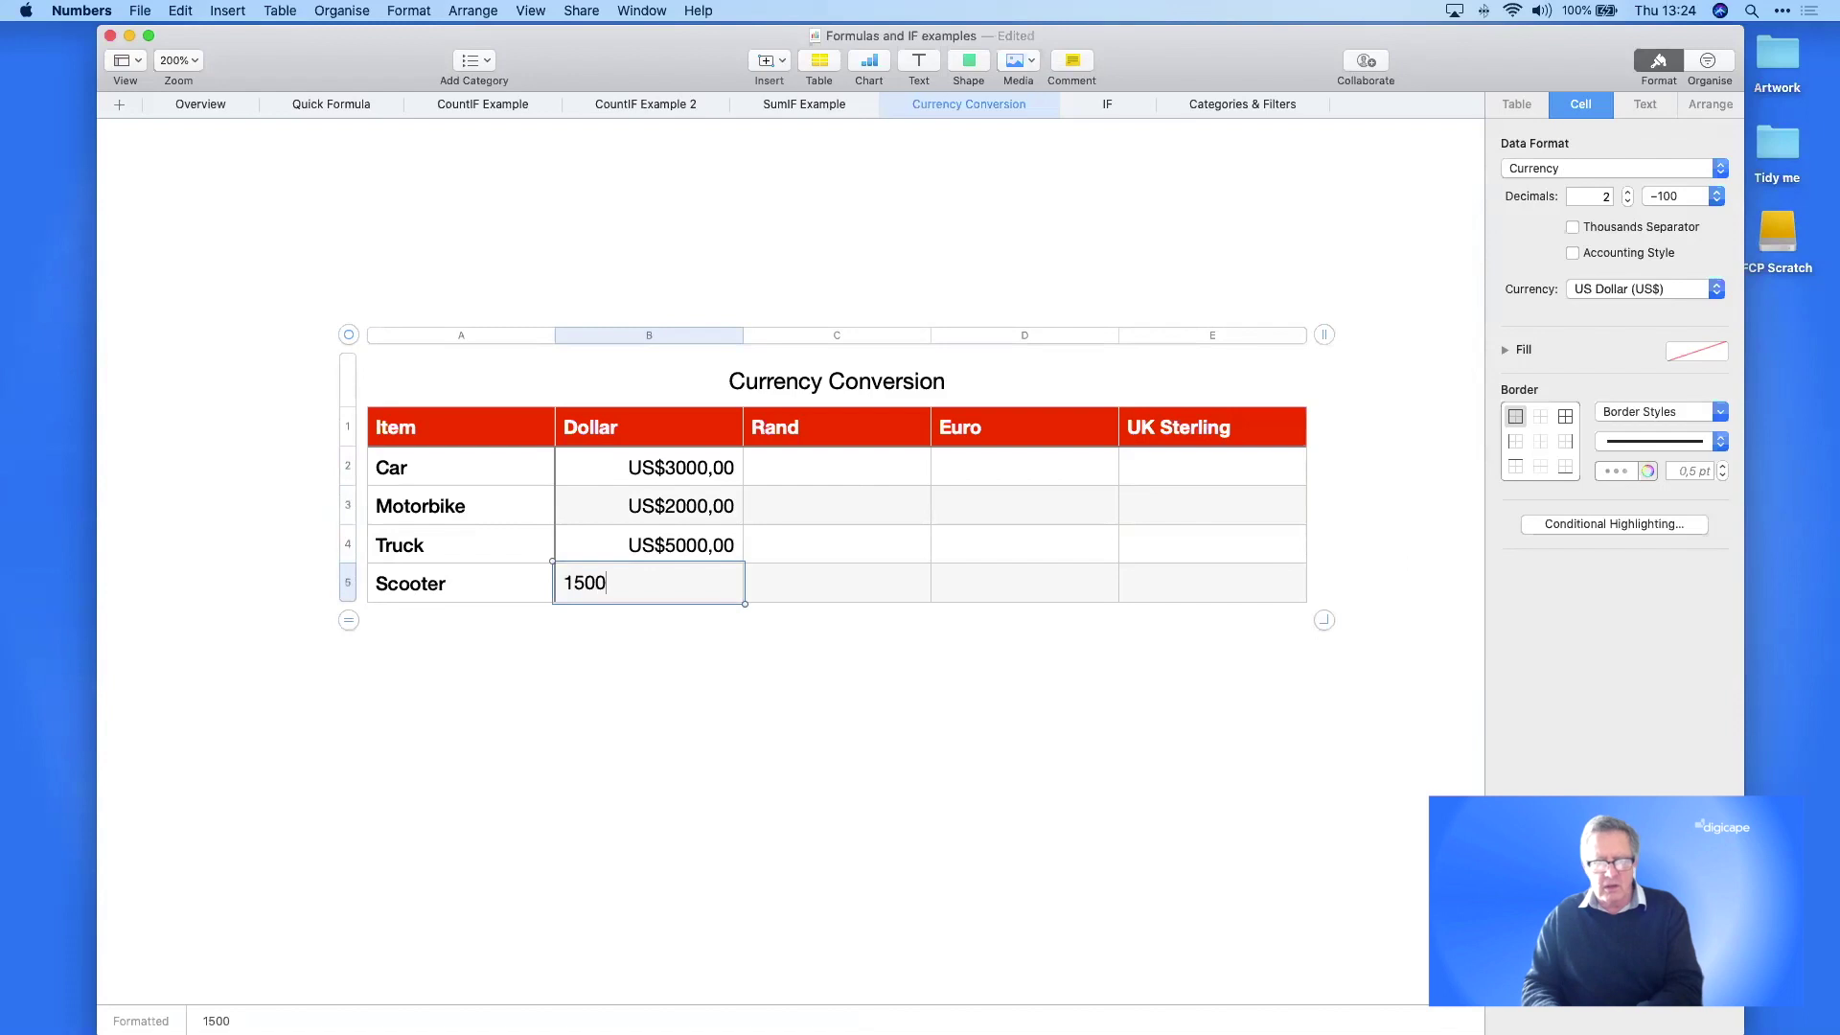
key("Return")
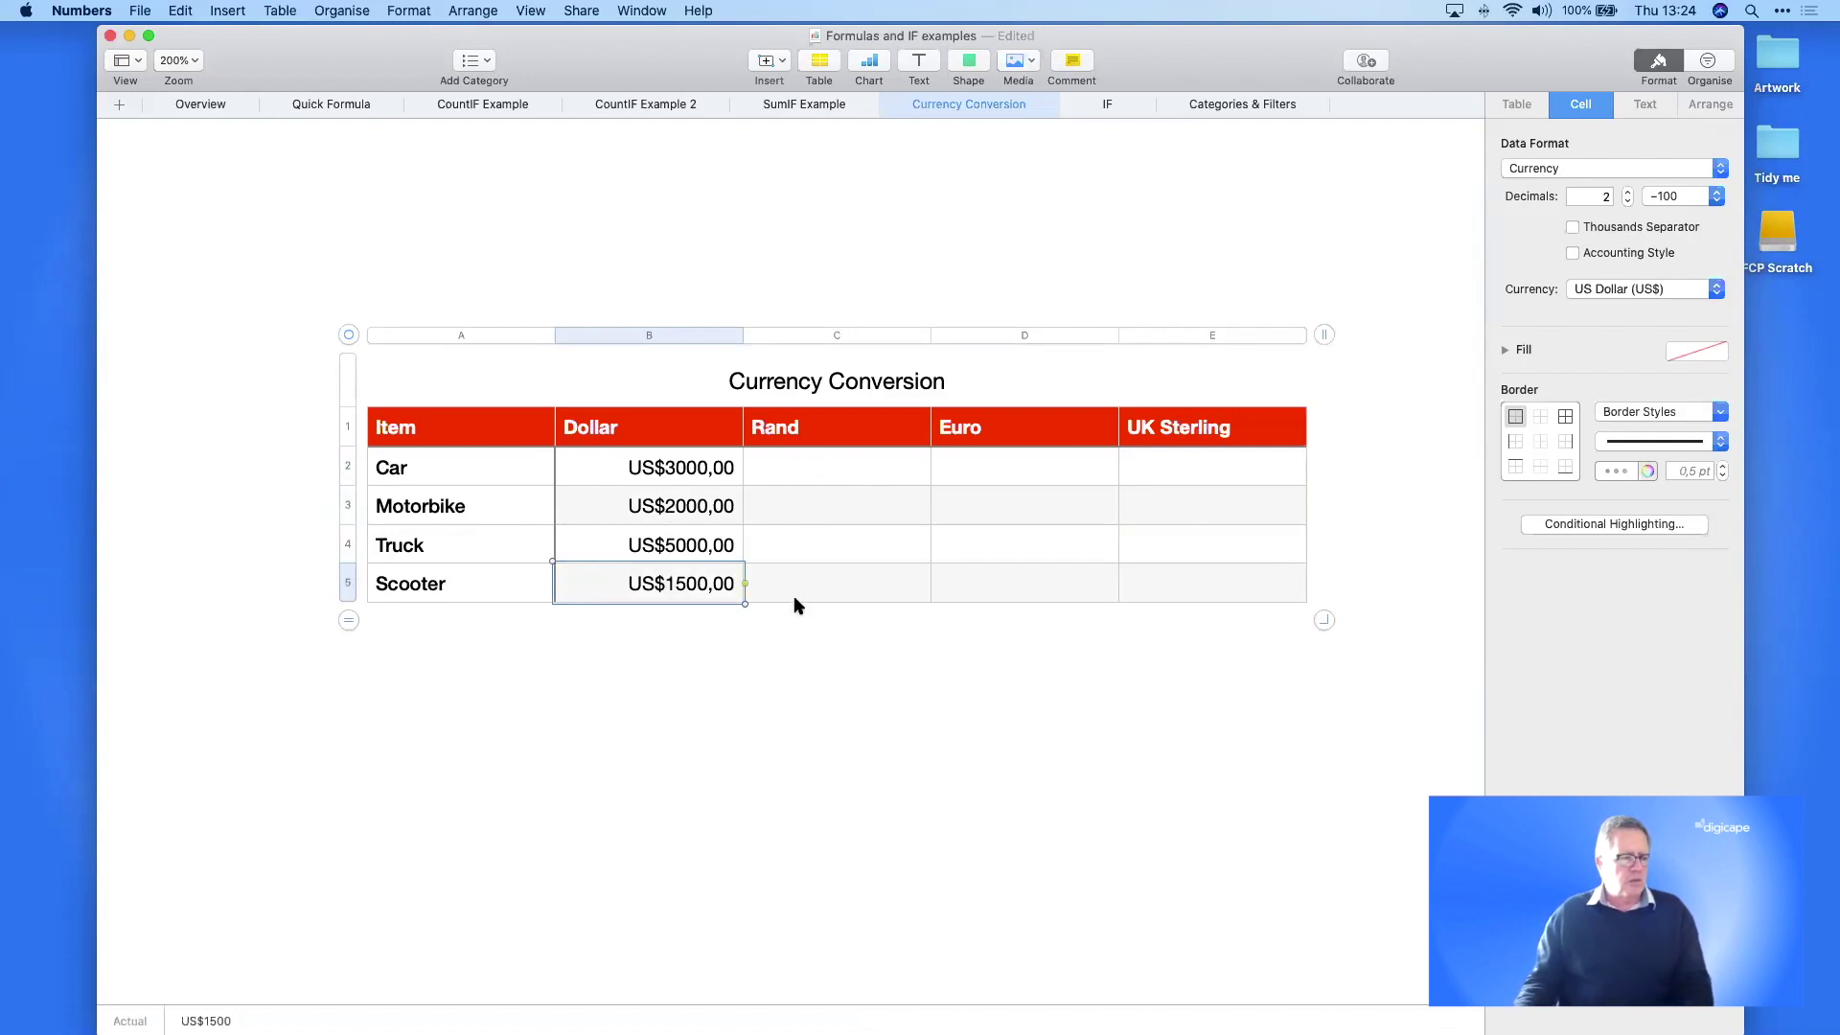
- Enter a CURRENCYCONVERT formula in the Rand cell for Car, converting its Dollar price with currency code "ZAR"
left_click(807, 468)
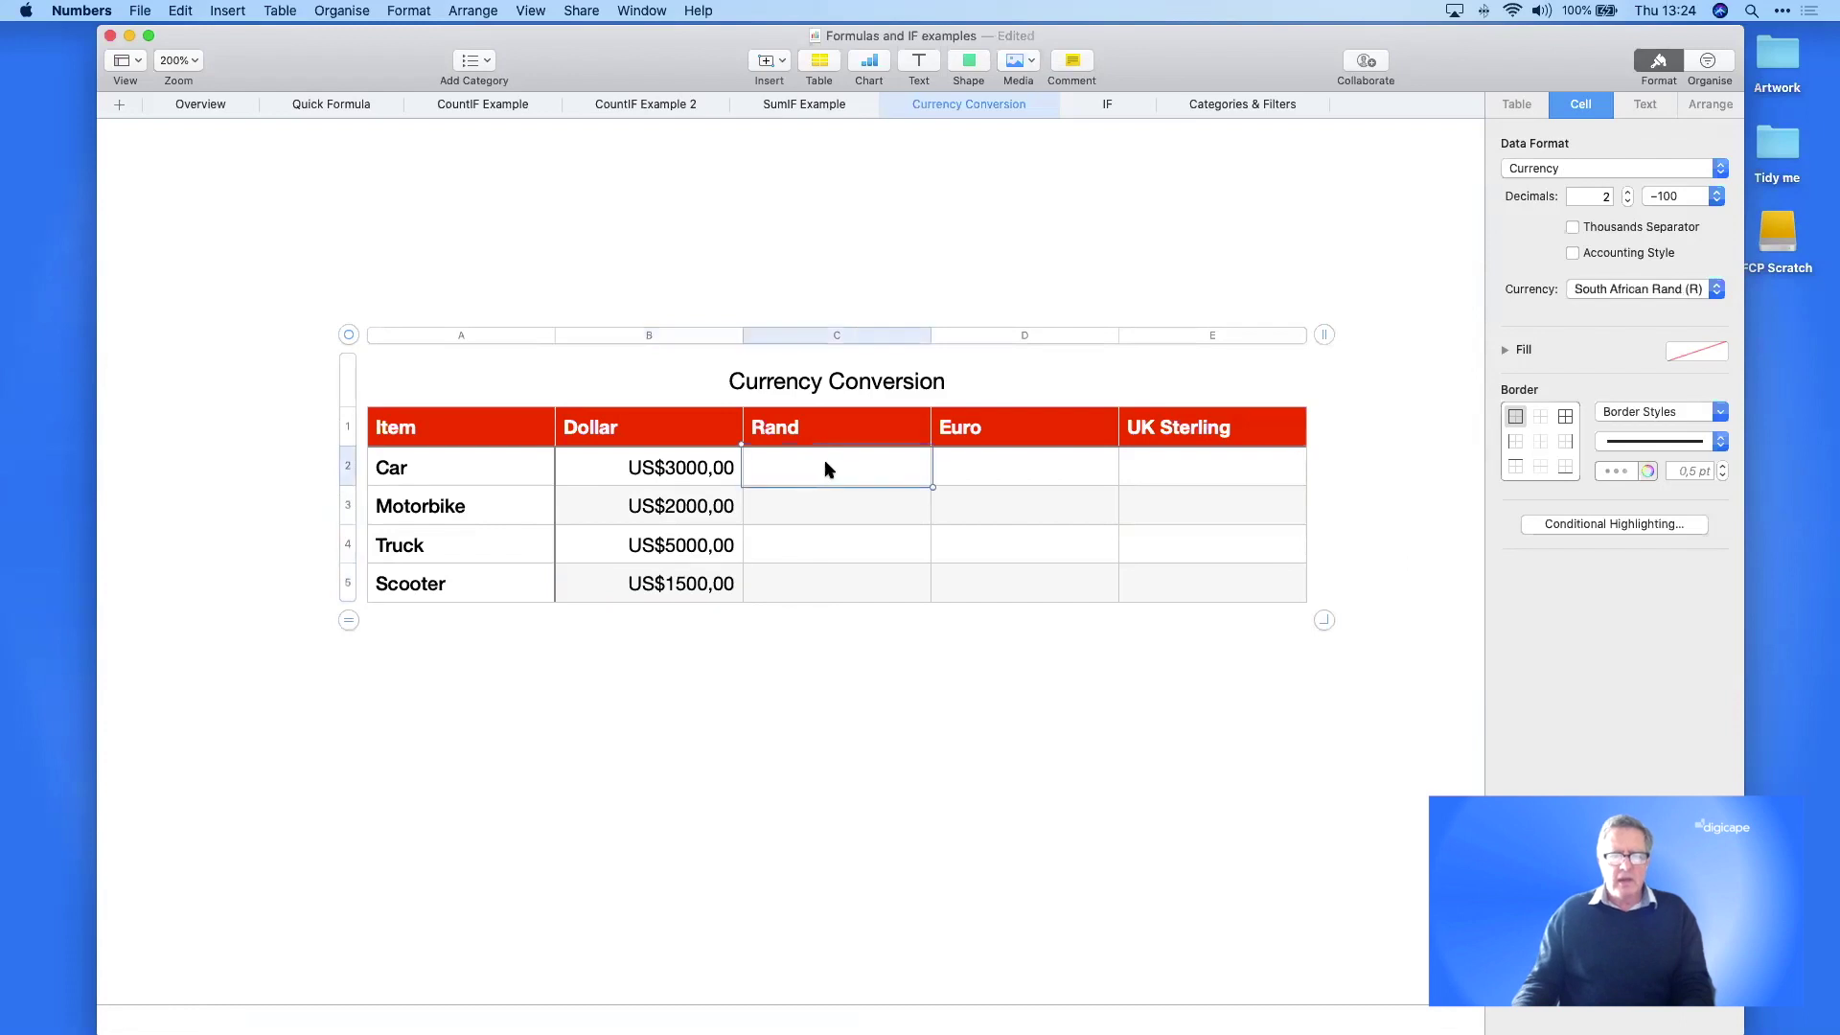
key("equal")
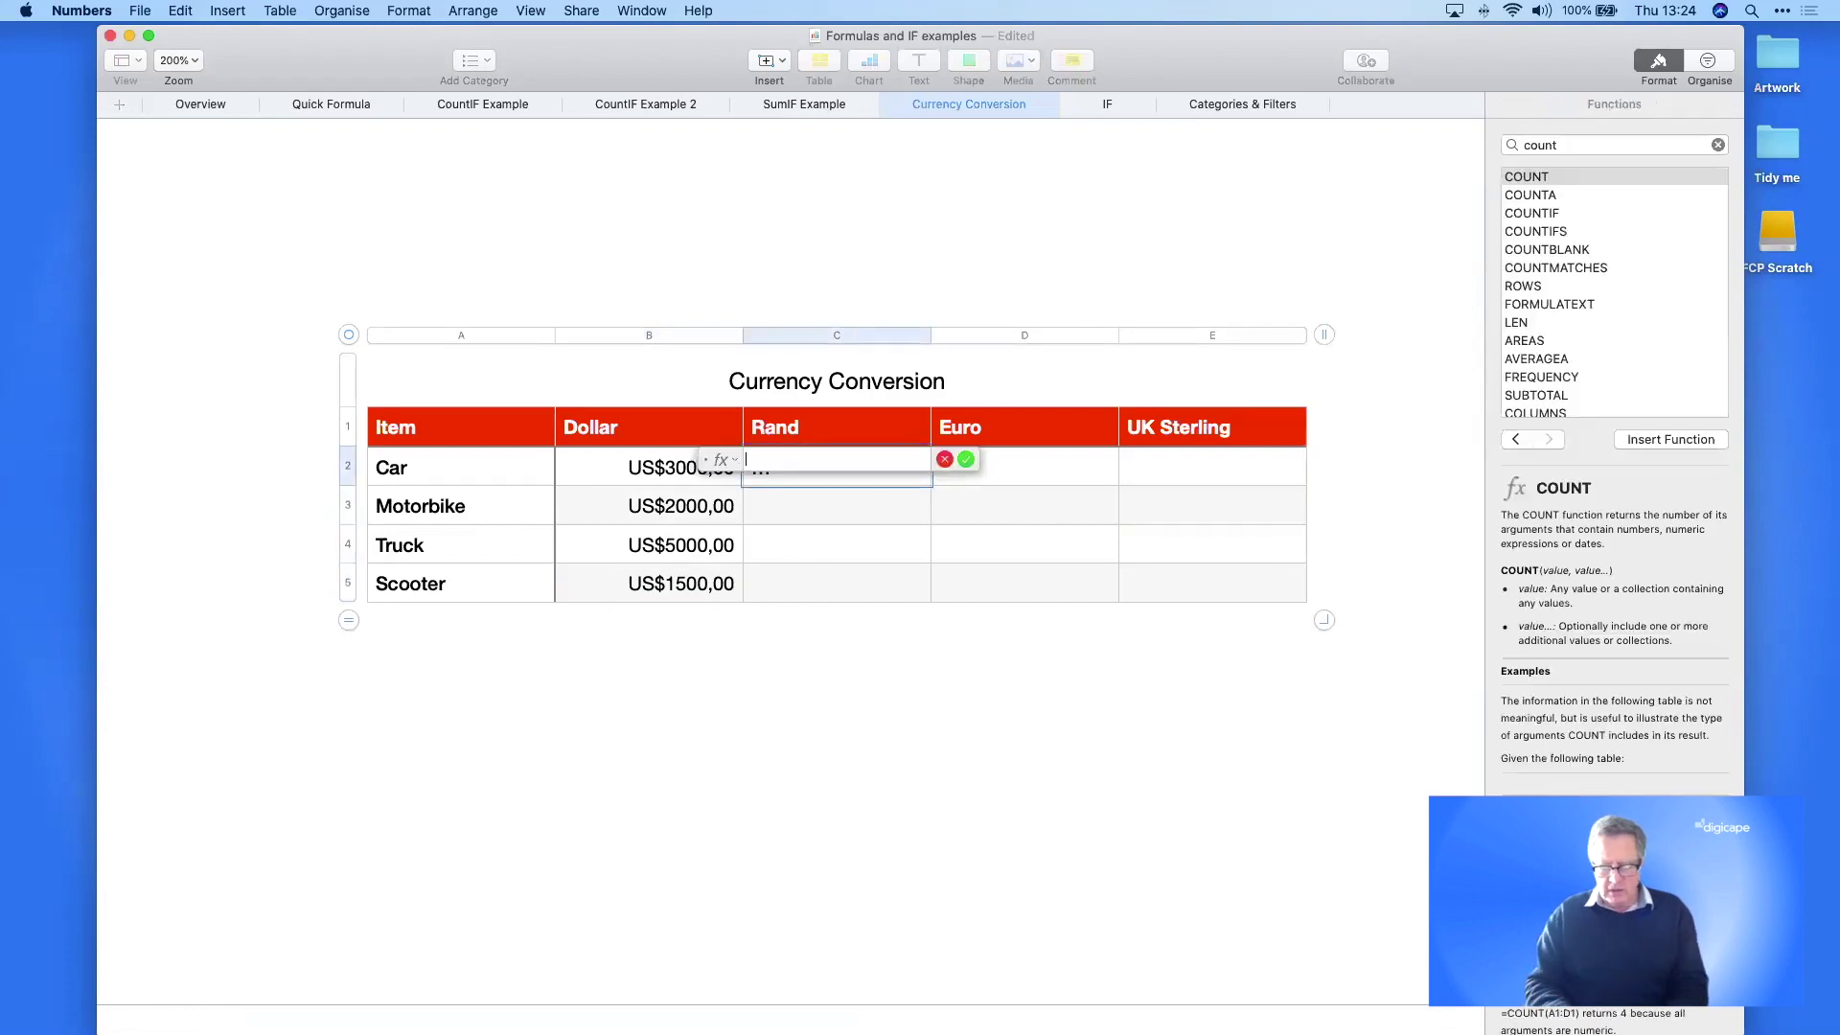
type("curr")
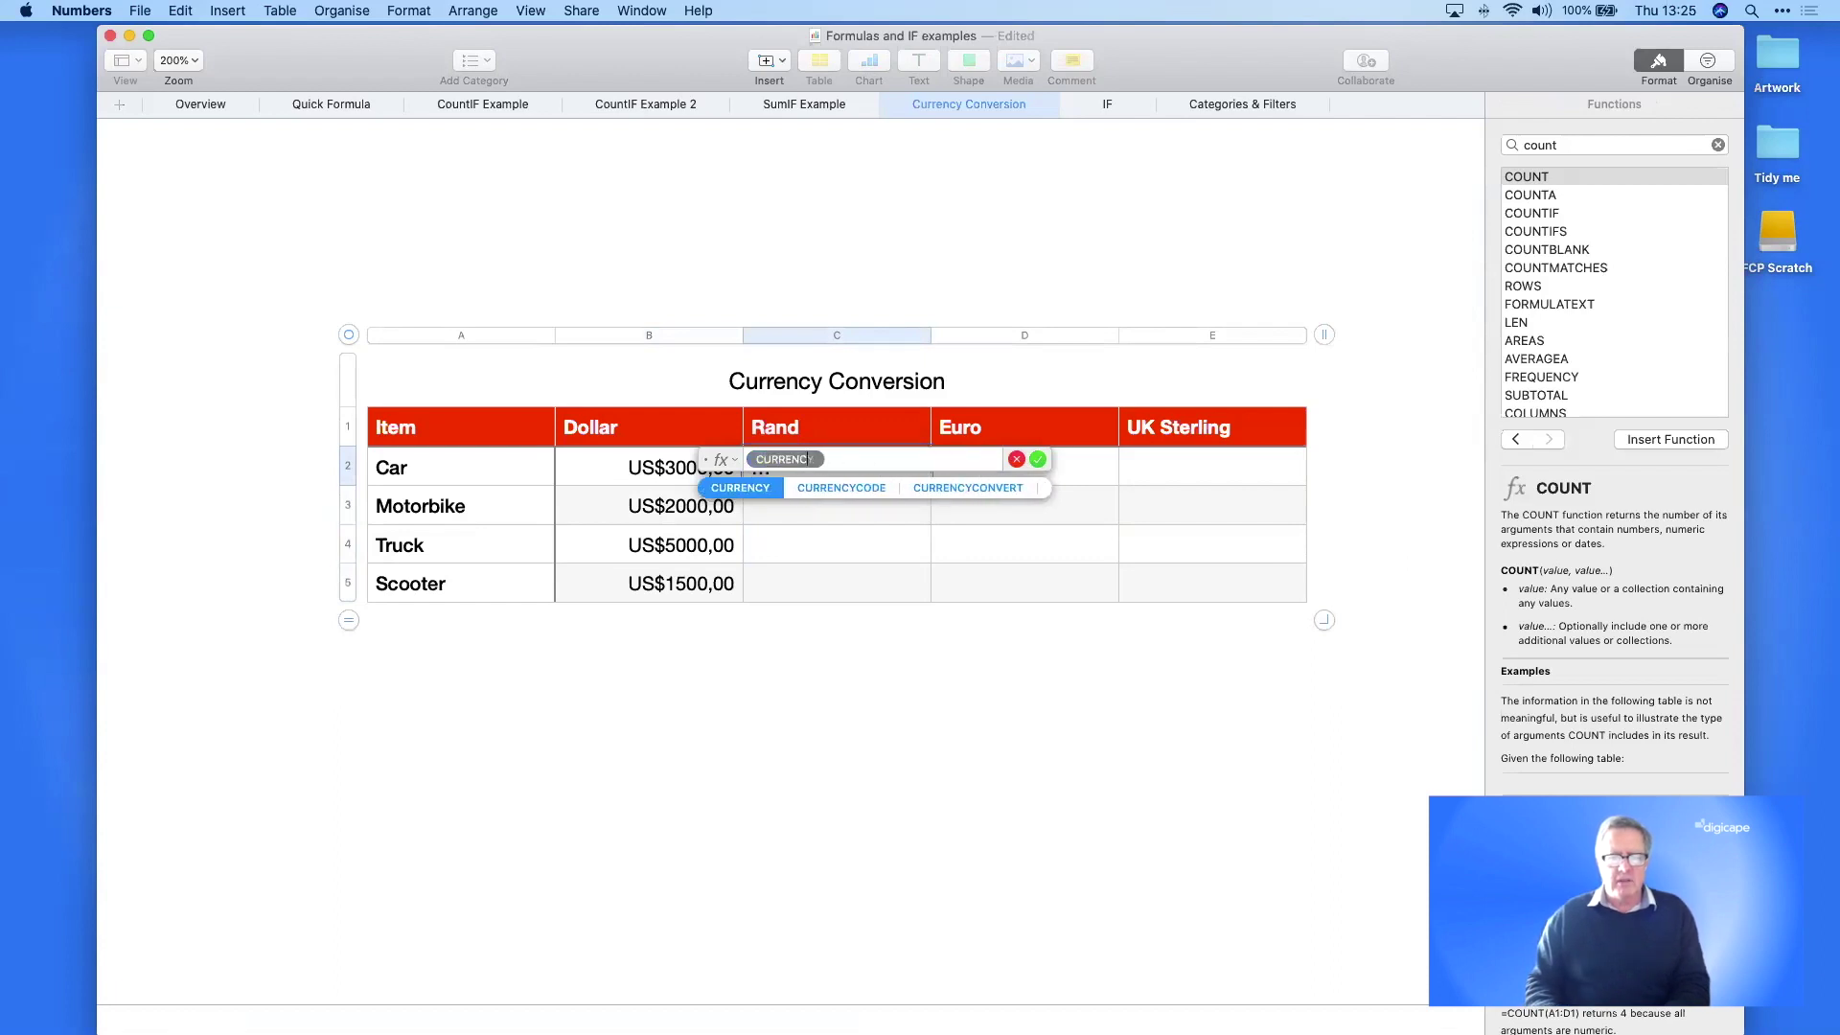
key("Down")
key("Down")
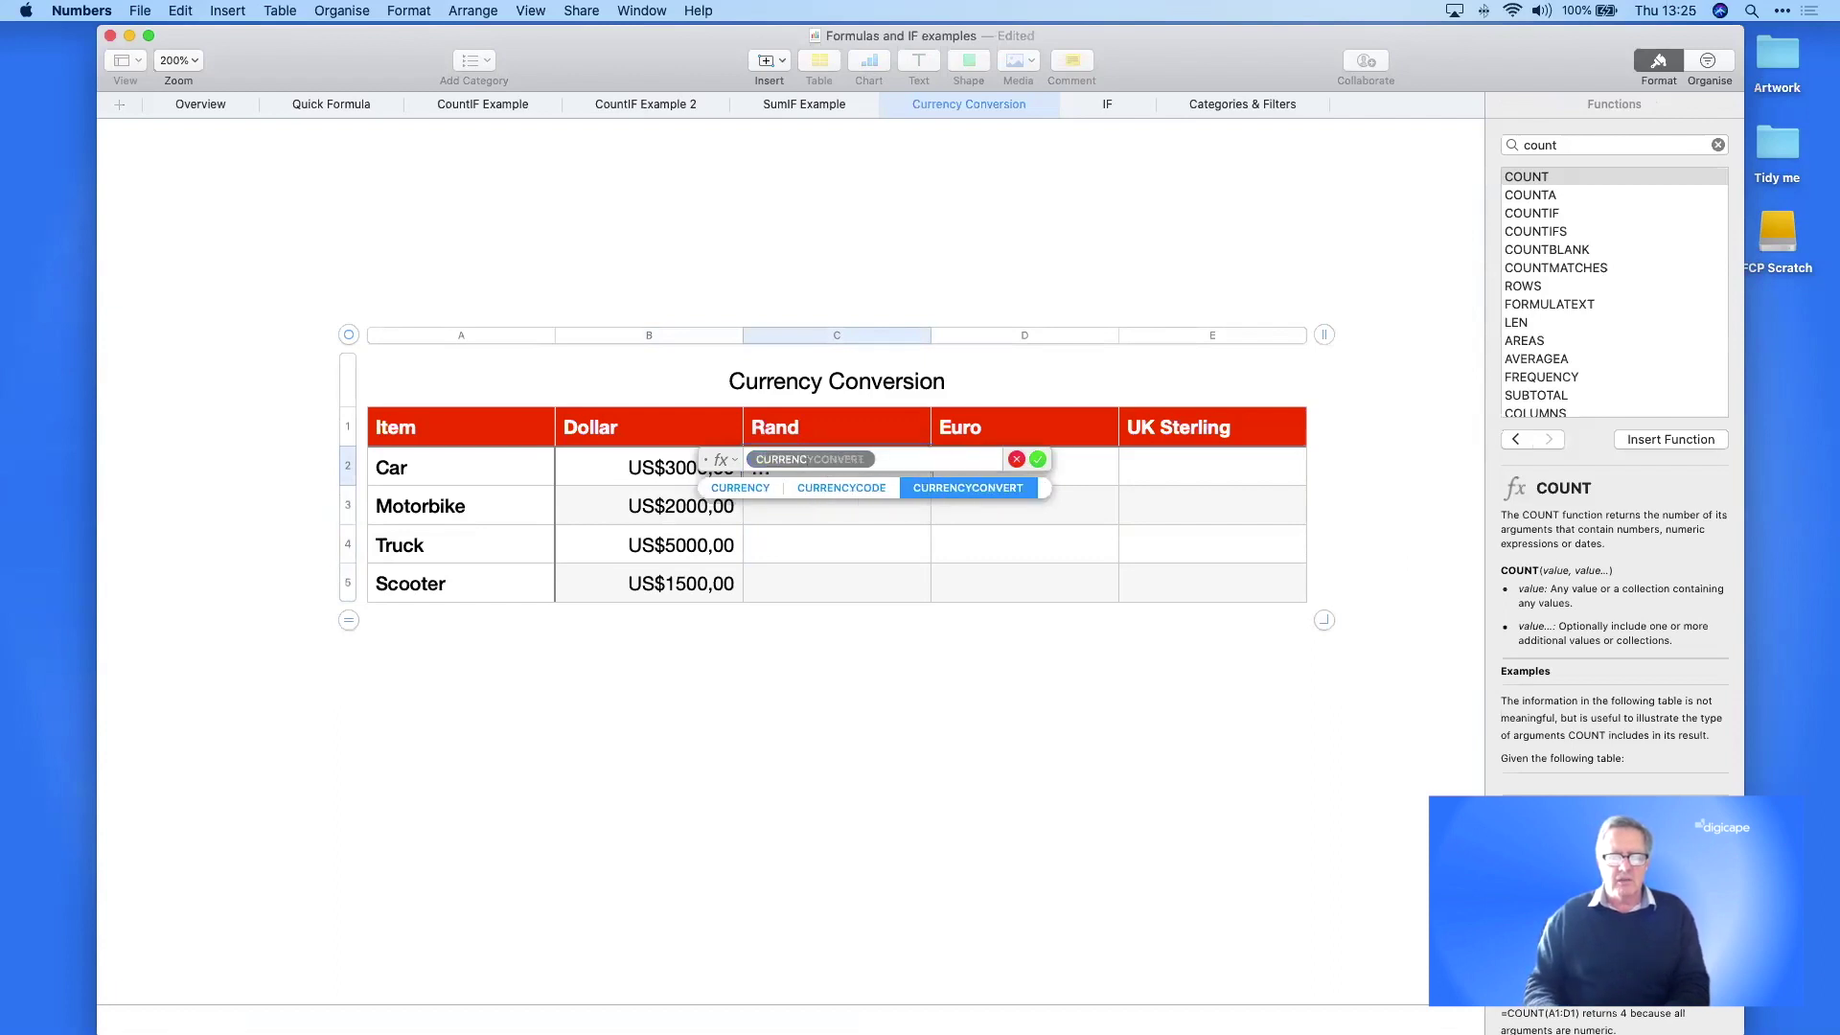
key("Return")
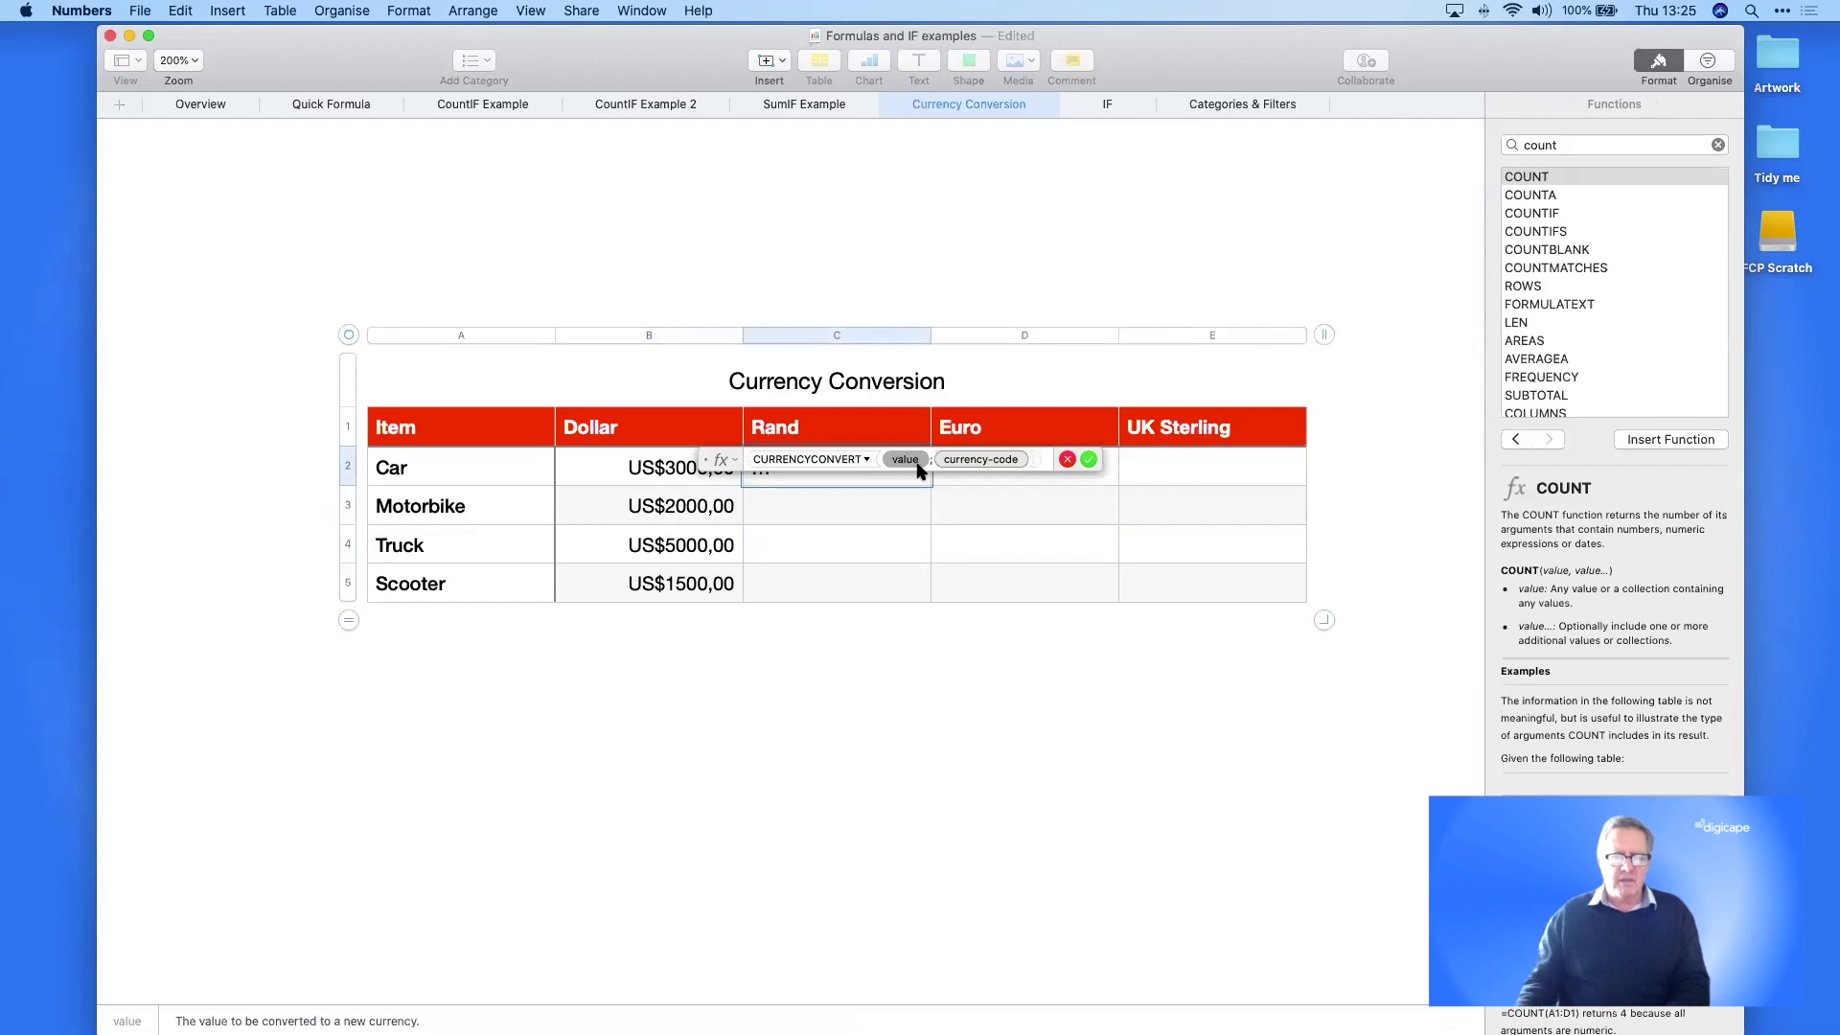
left_click(636, 477)
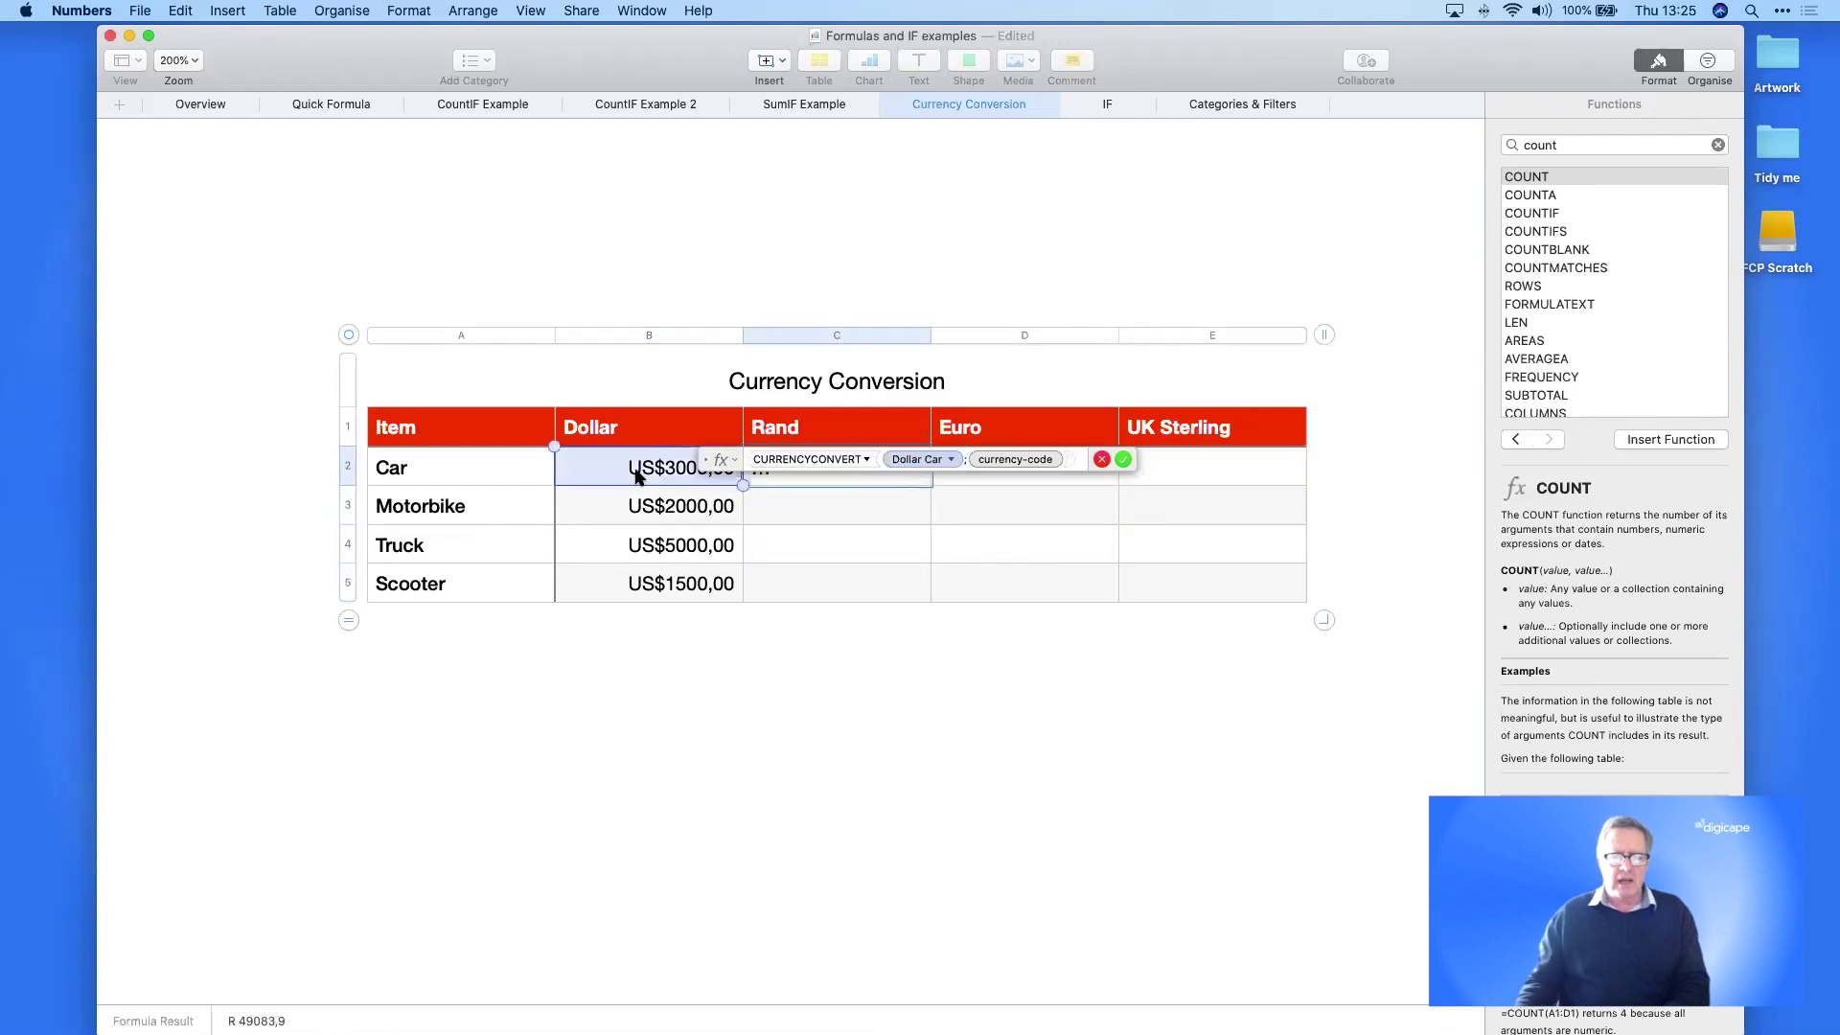
left_click(1021, 461)
key("BackSpace")
type("\"ZAR\"")
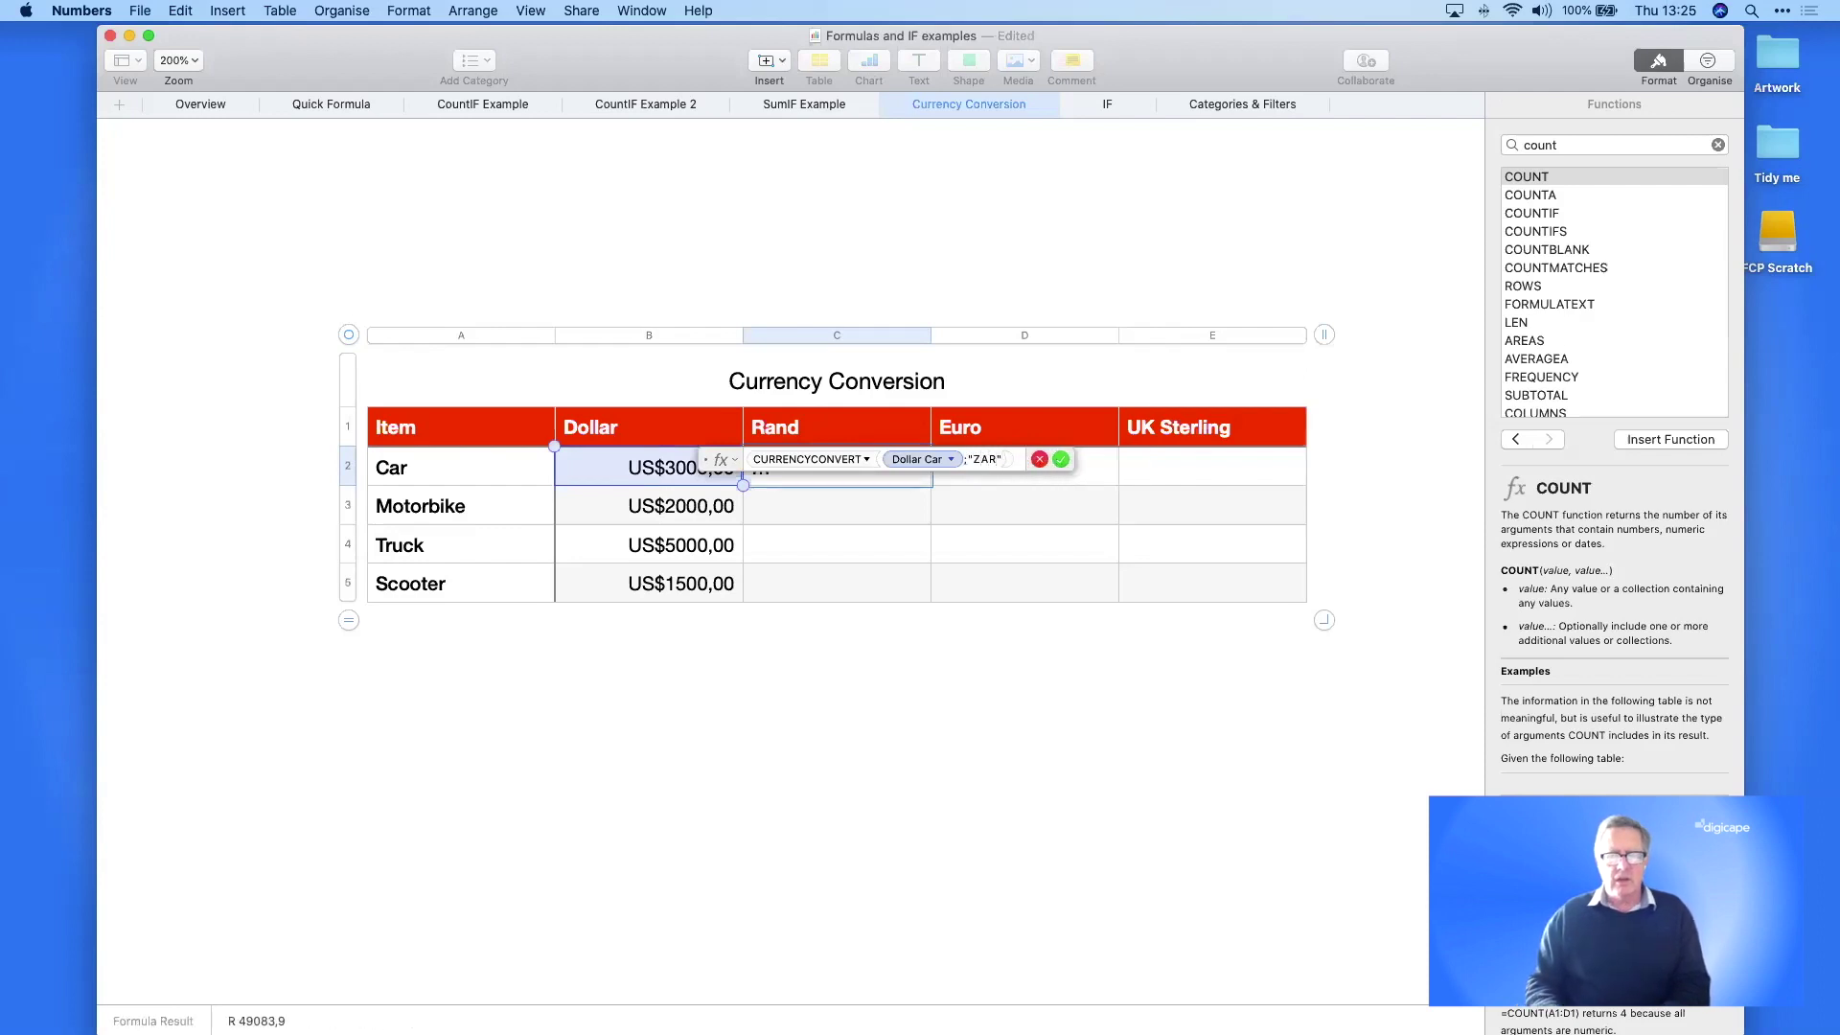
key("Return")
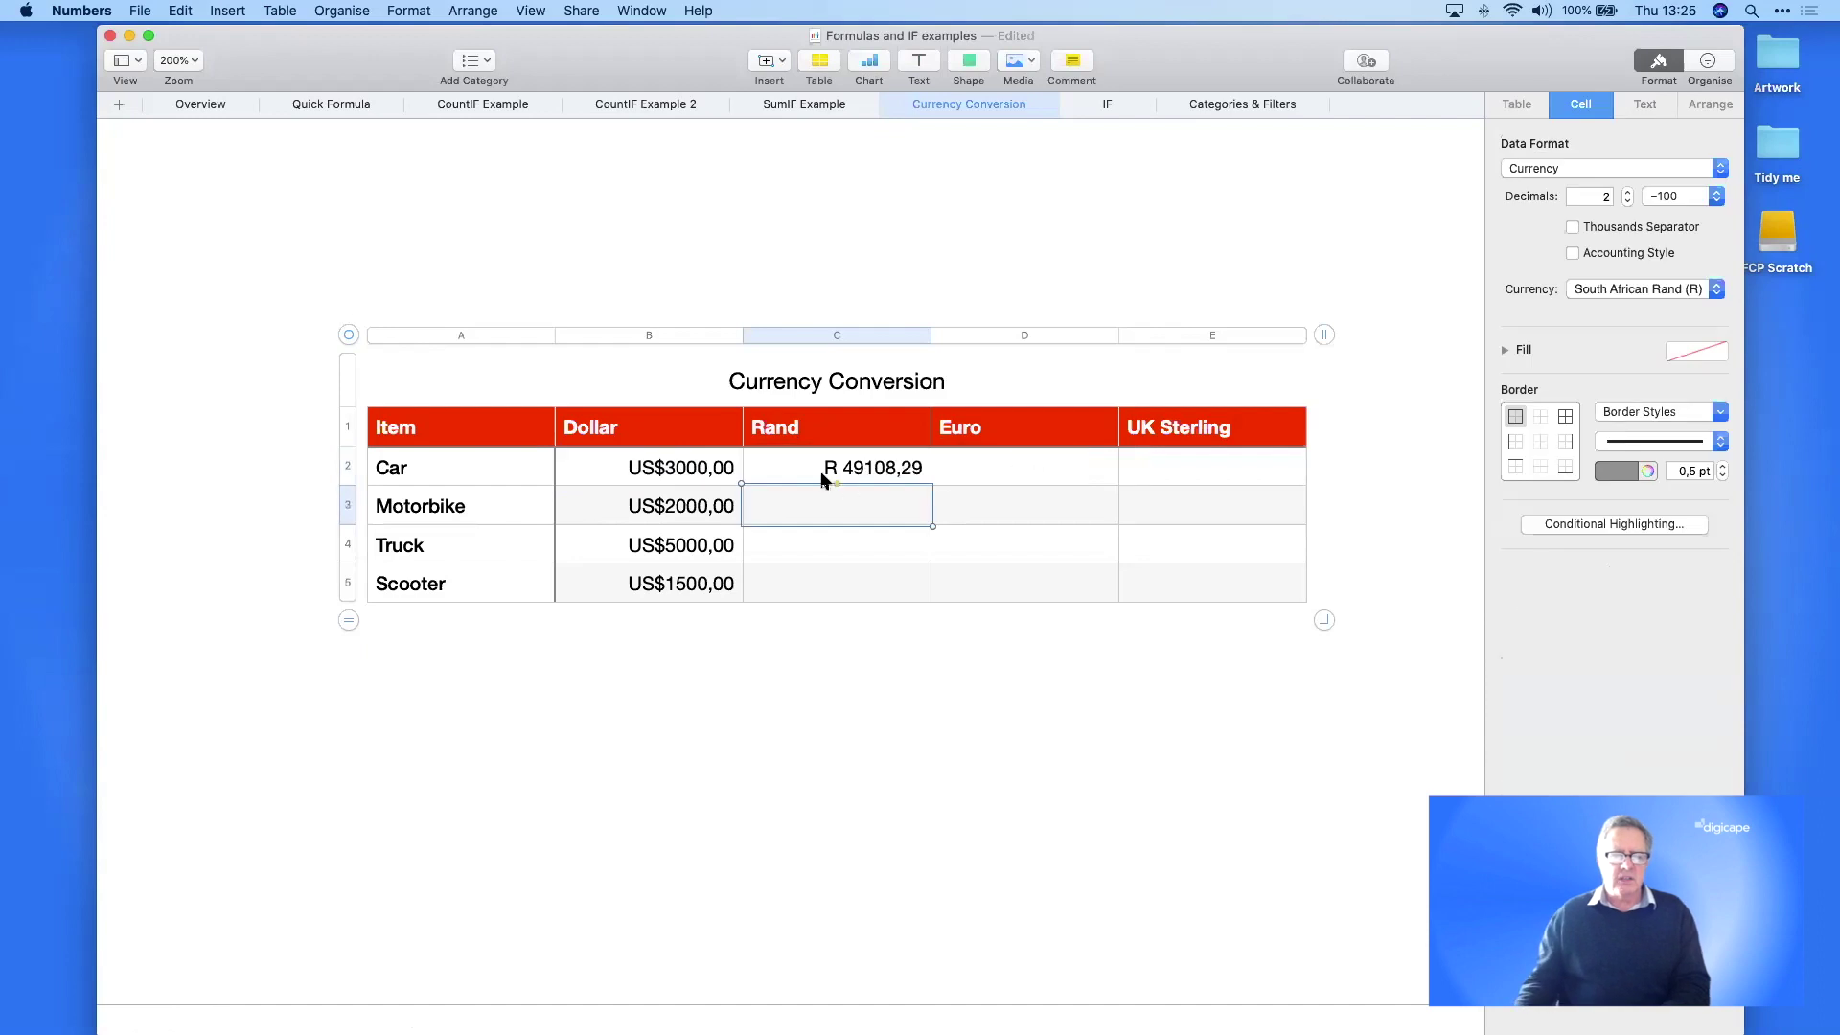
- Fill the Rand conversion formula from Car down to Scooter and copy it into Car's Euro and UK Sterling cells
left_click(826, 477)
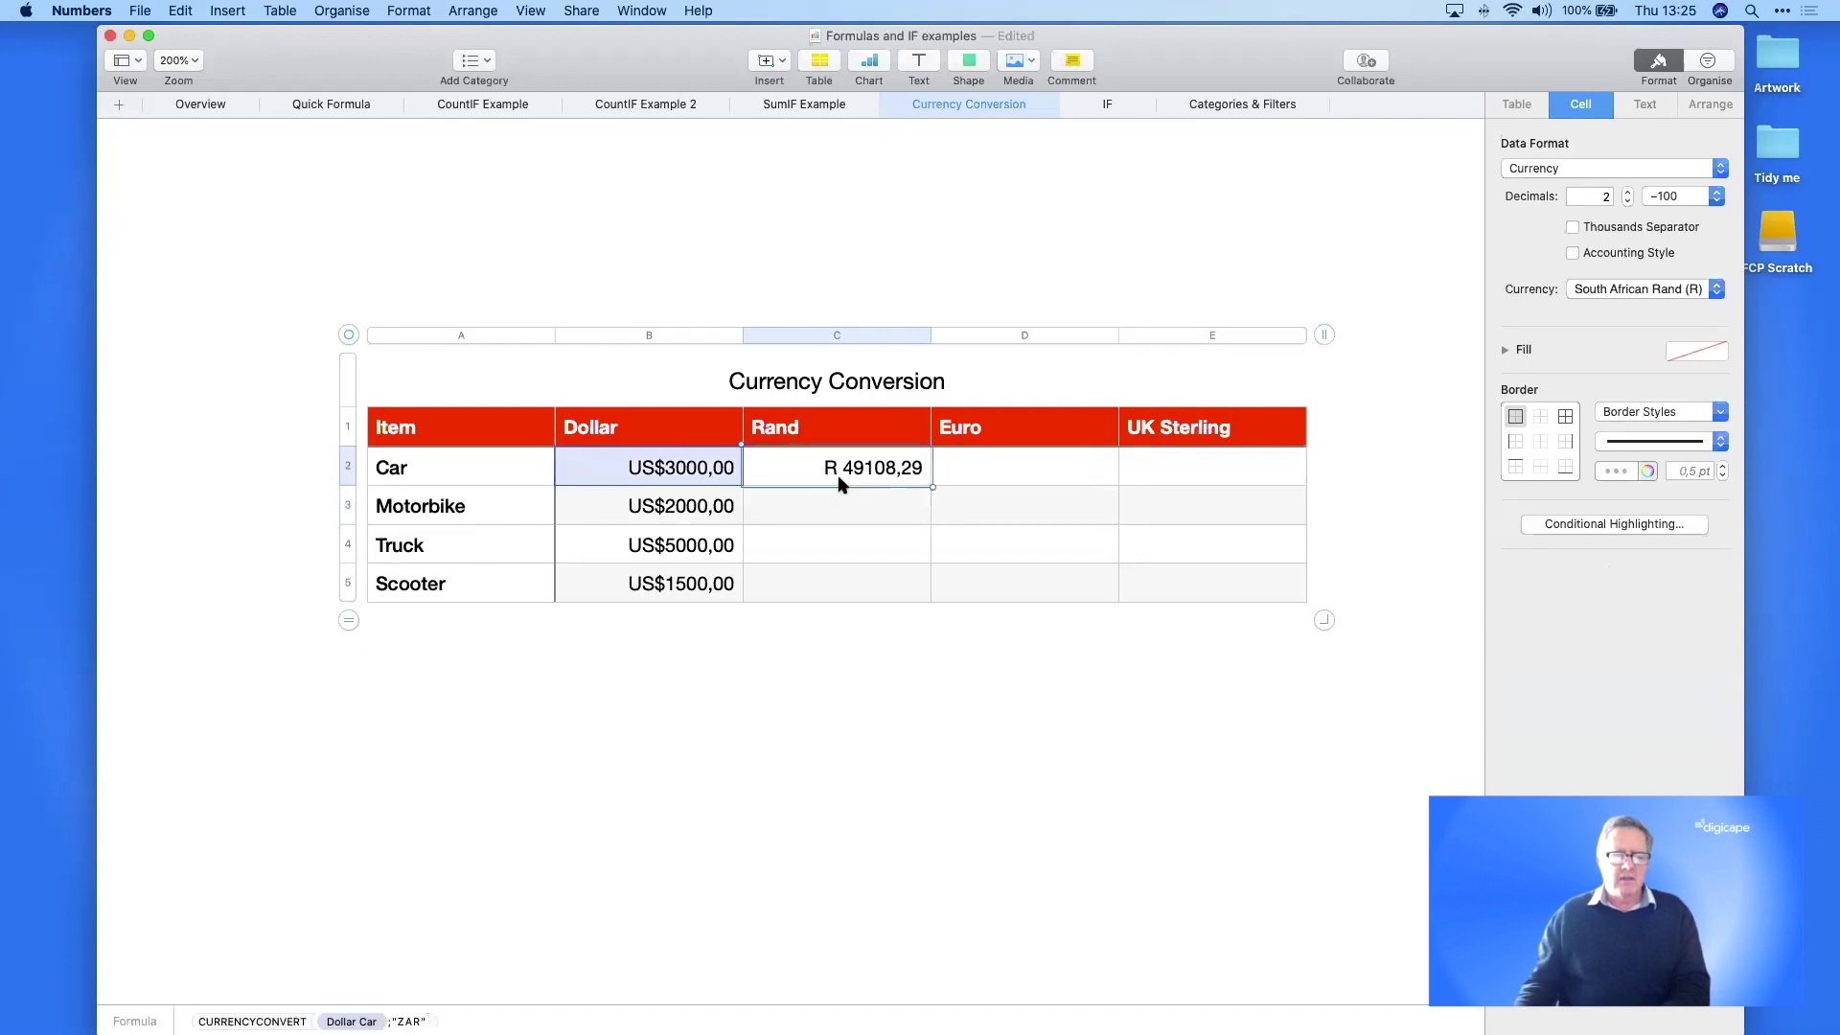
left_click_drag(835, 577, 835, 580)
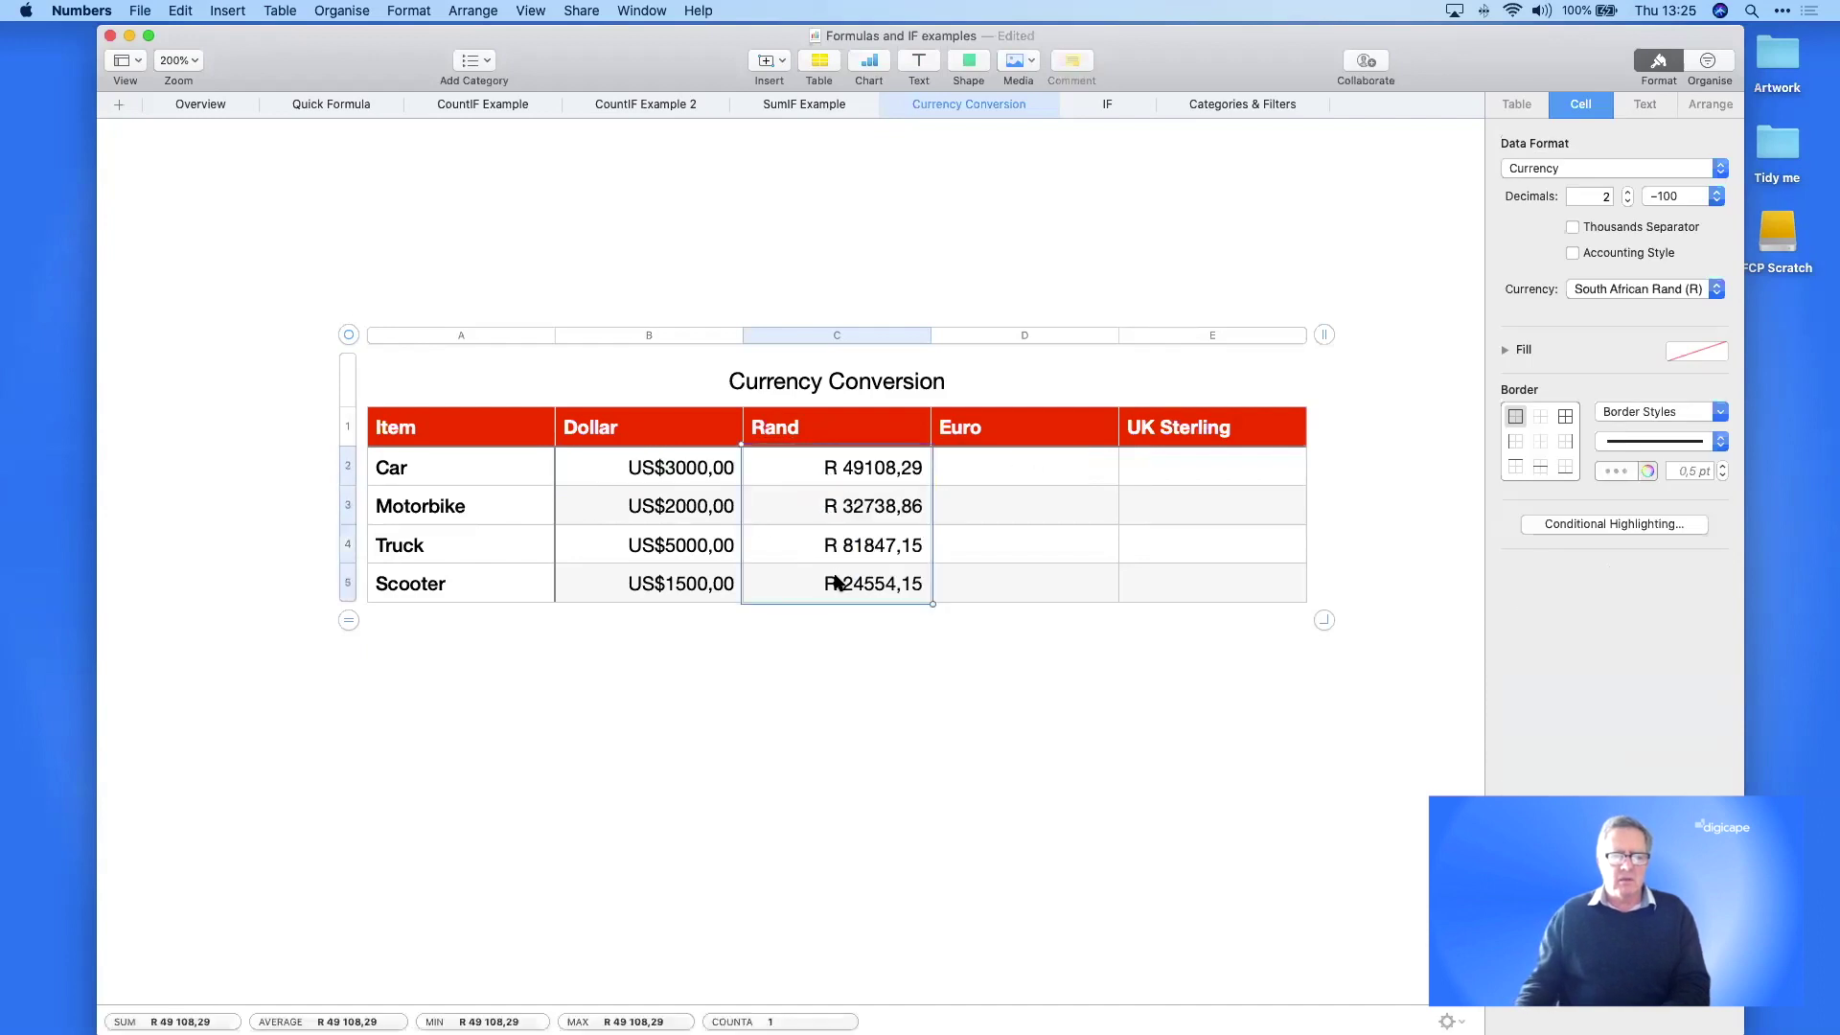
left_click(853, 470)
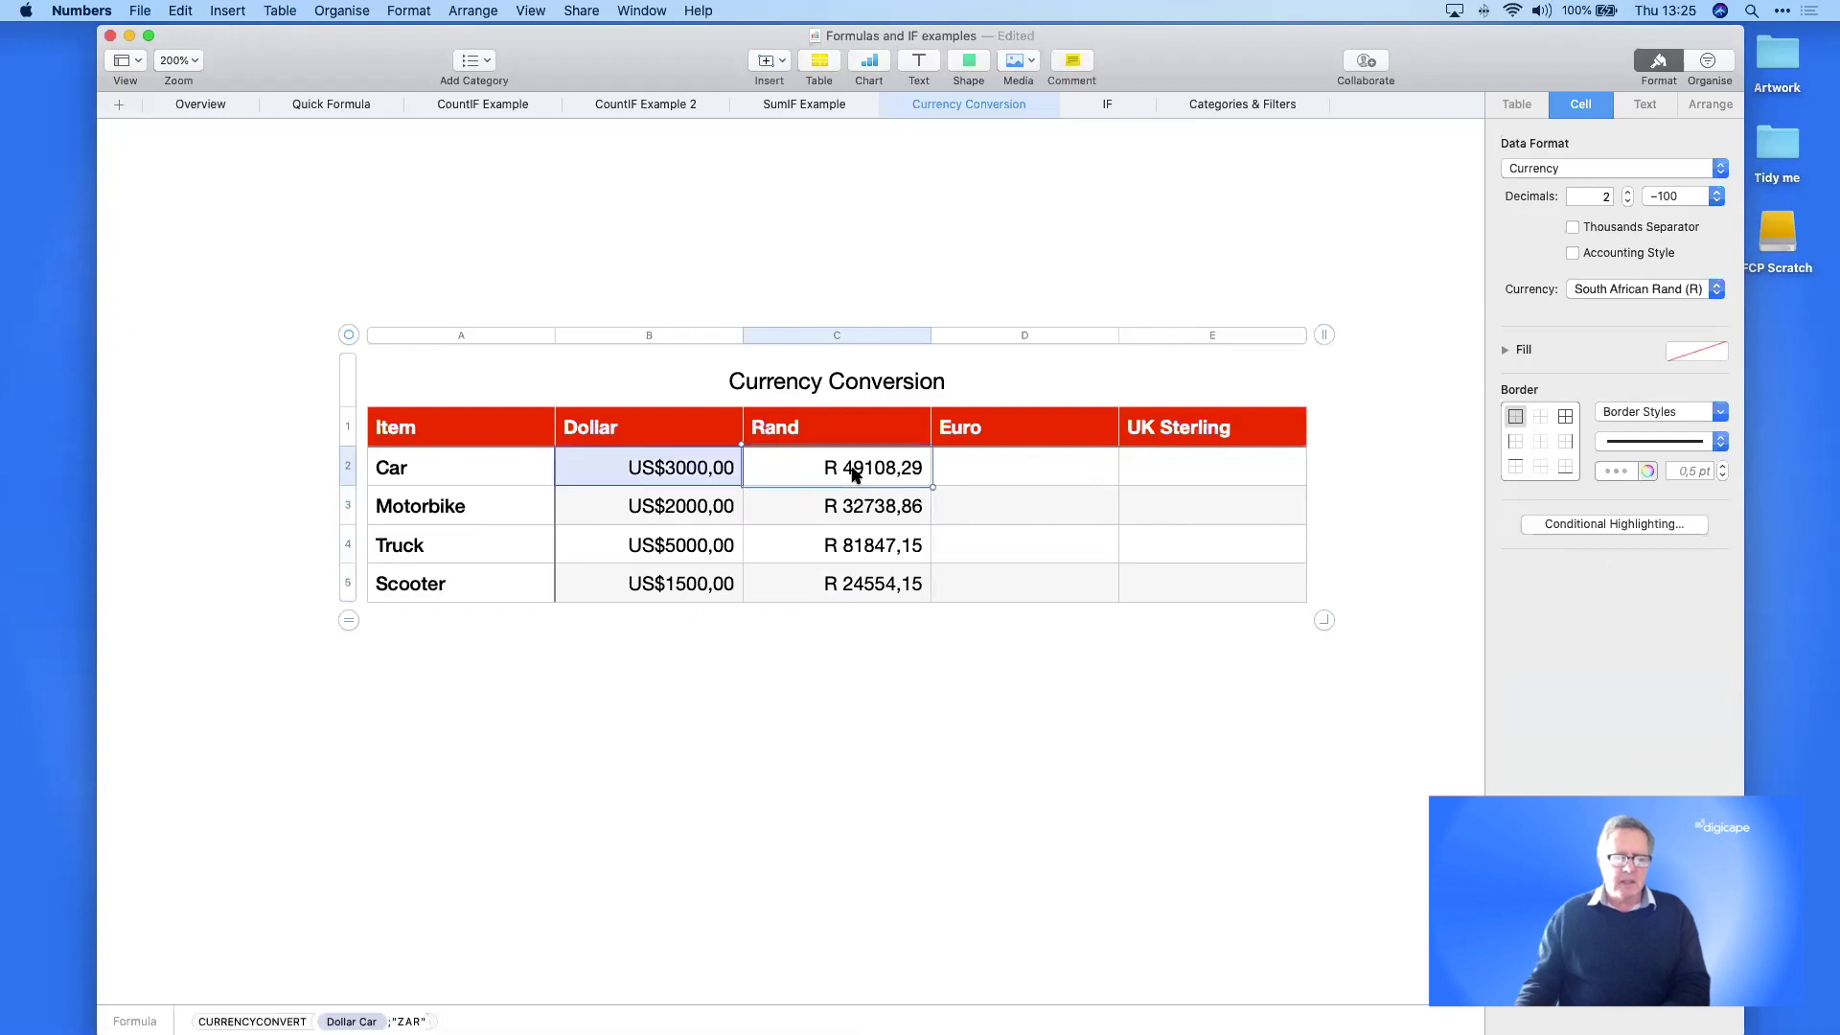
left_click(985, 468)
type("R 49108,29")
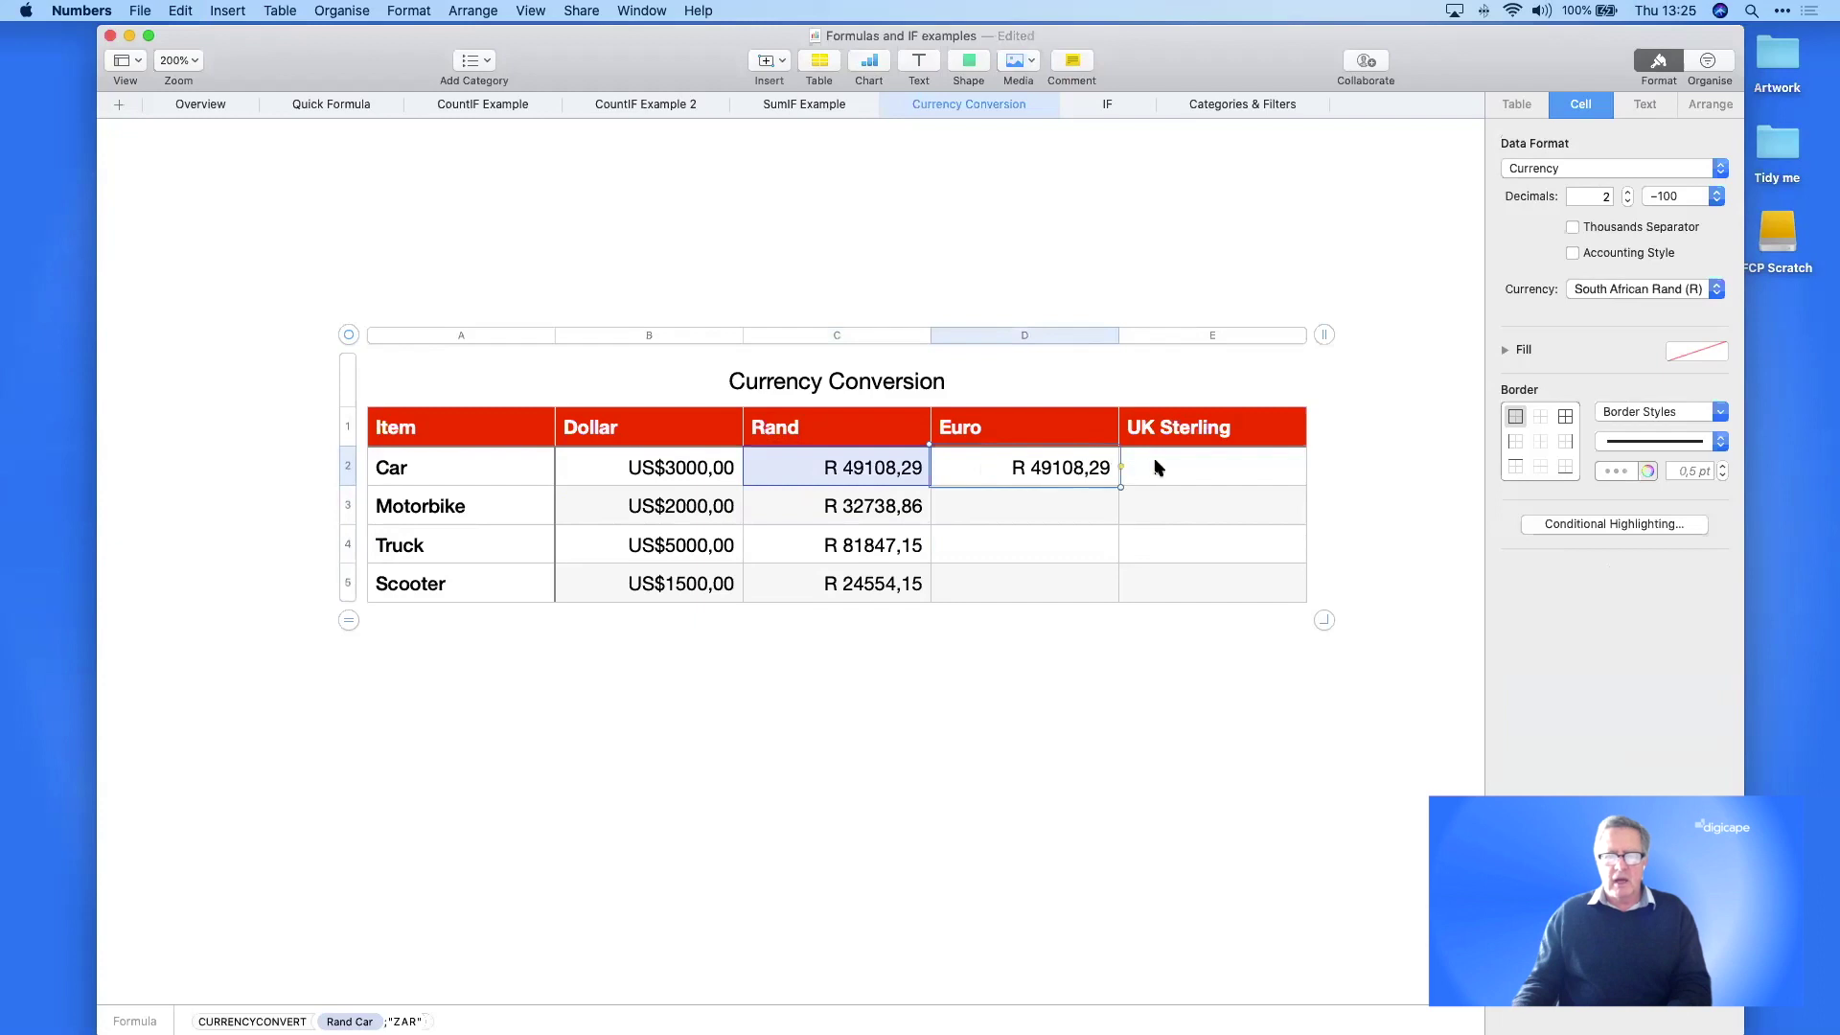
left_click(1156, 468)
key("super+v")
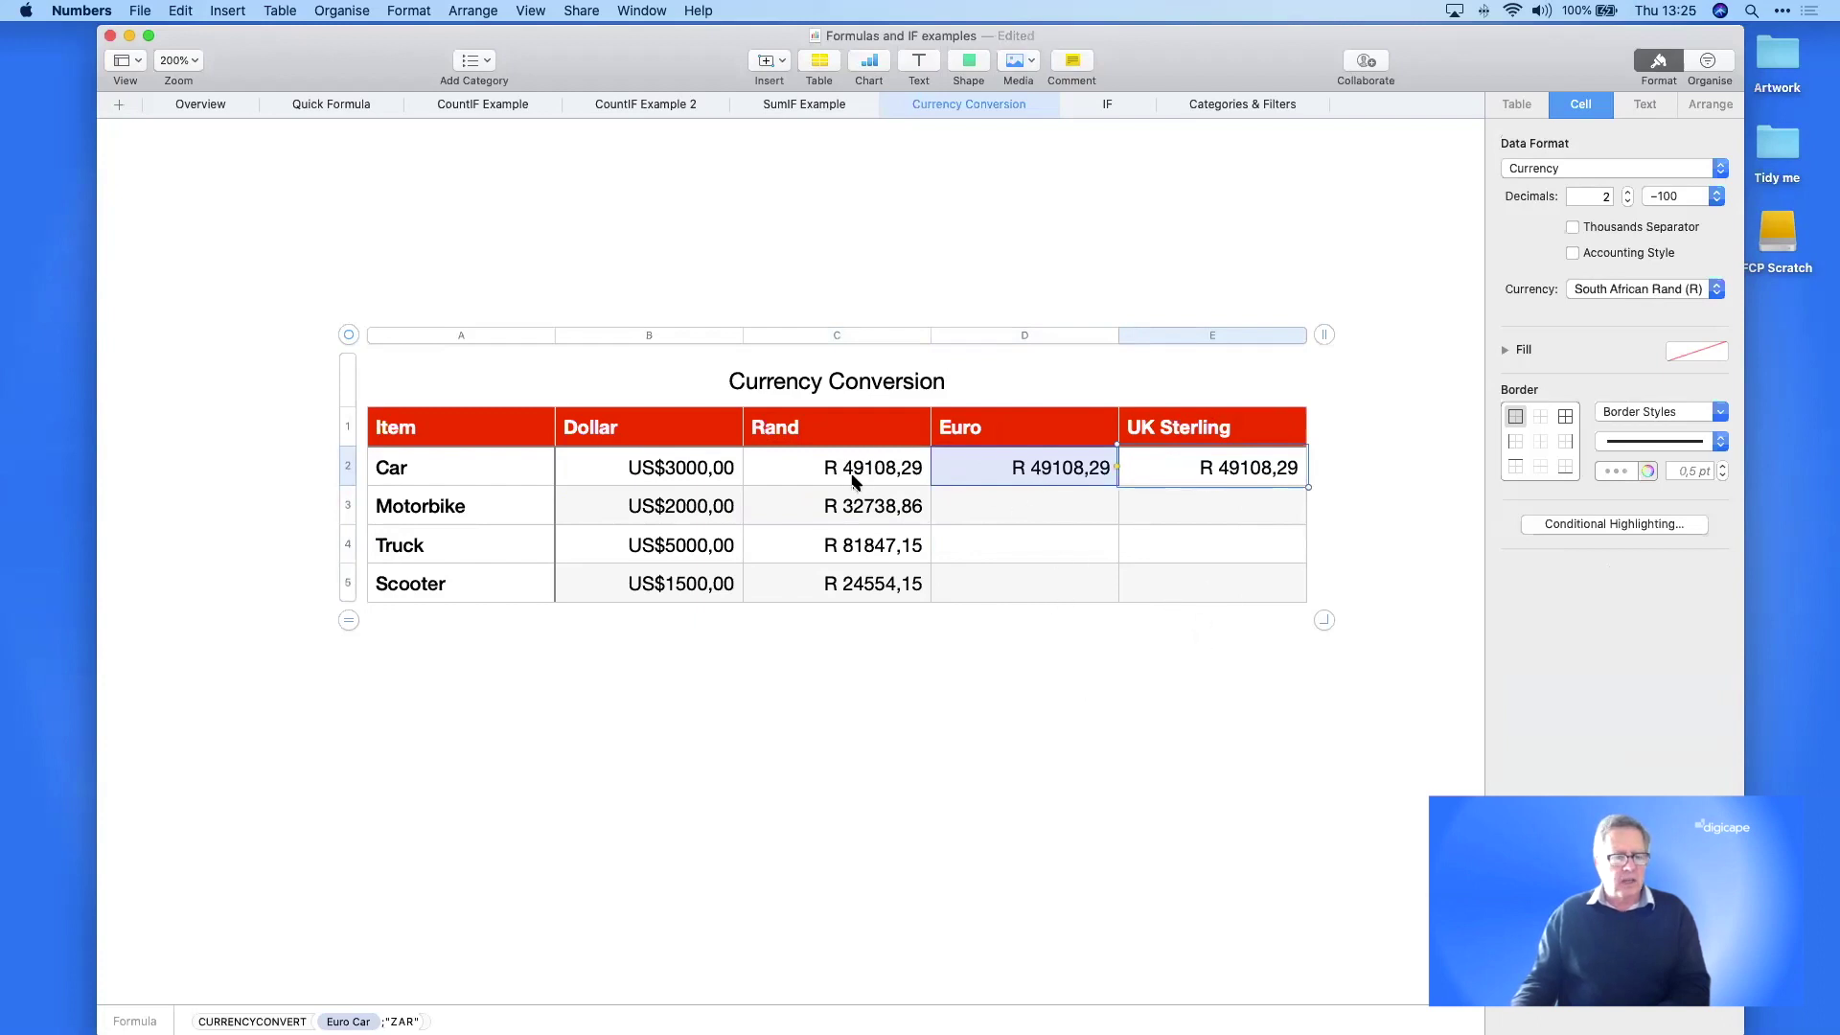
- Change the currency code in Car's Euro conversion formula to "EUR"
left_click(1089, 470)
double_click(1089, 470)
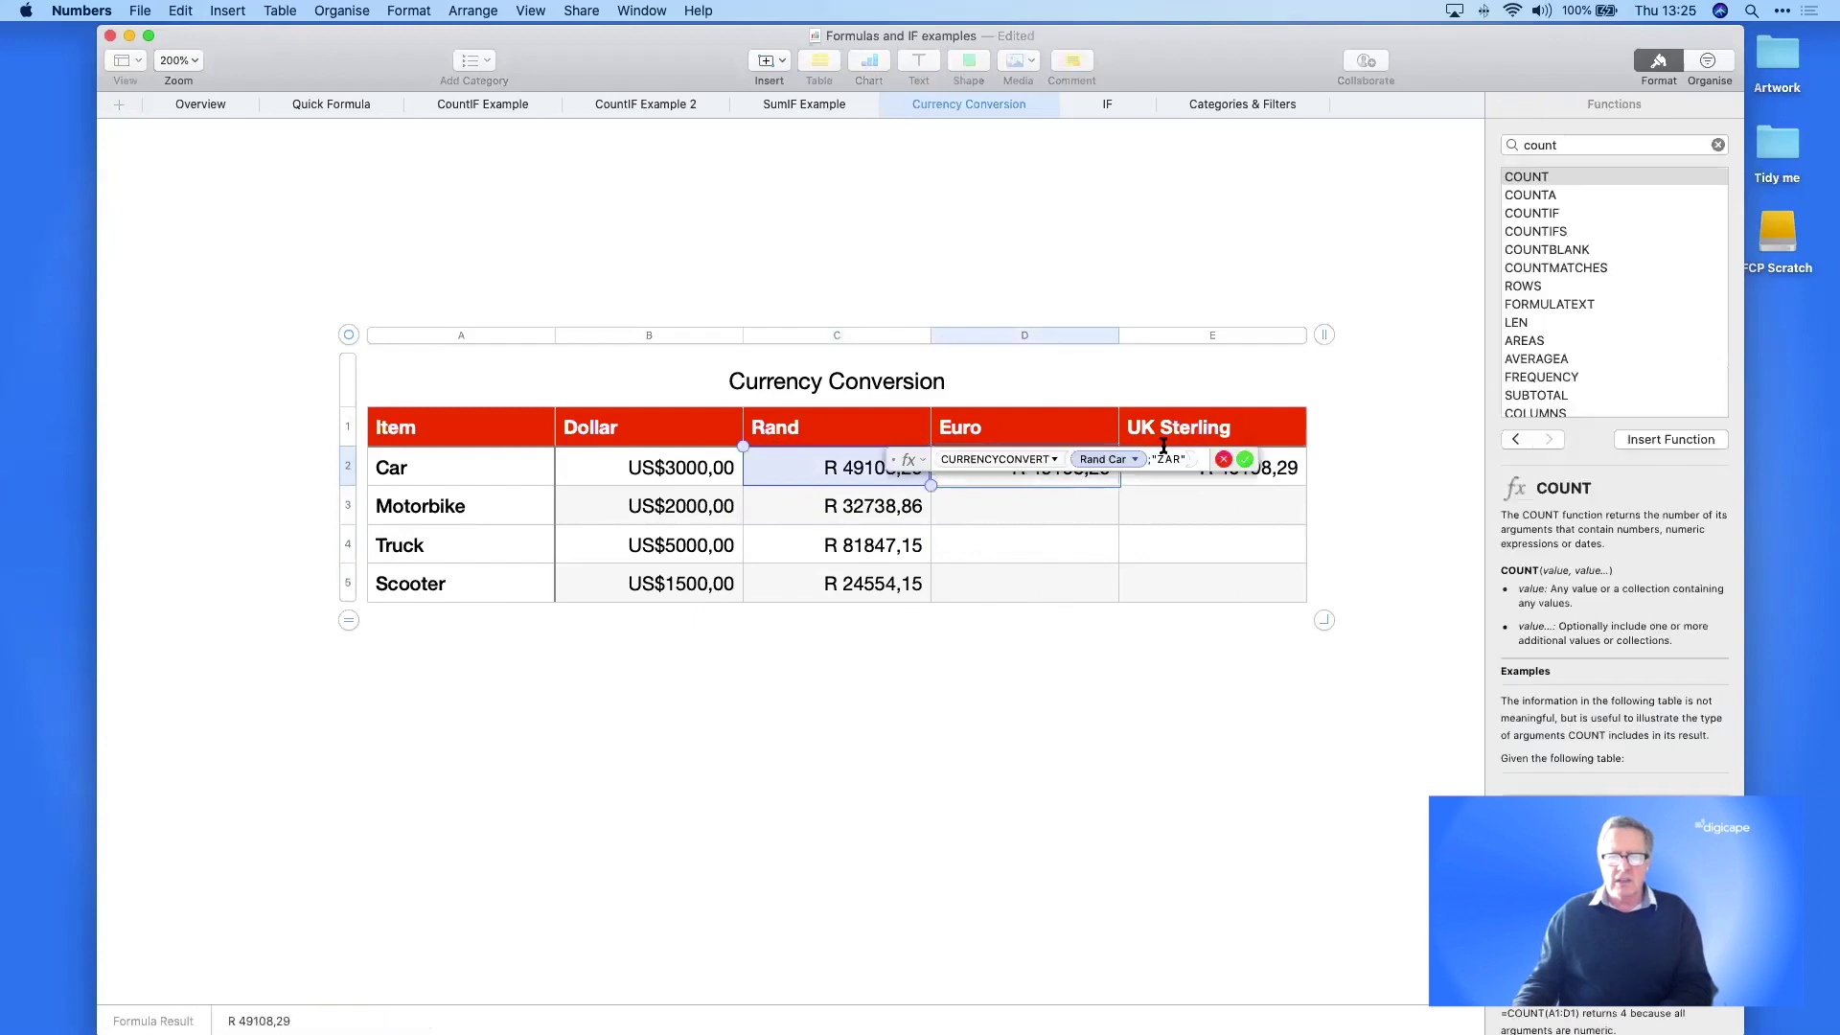
double_click(1169, 459)
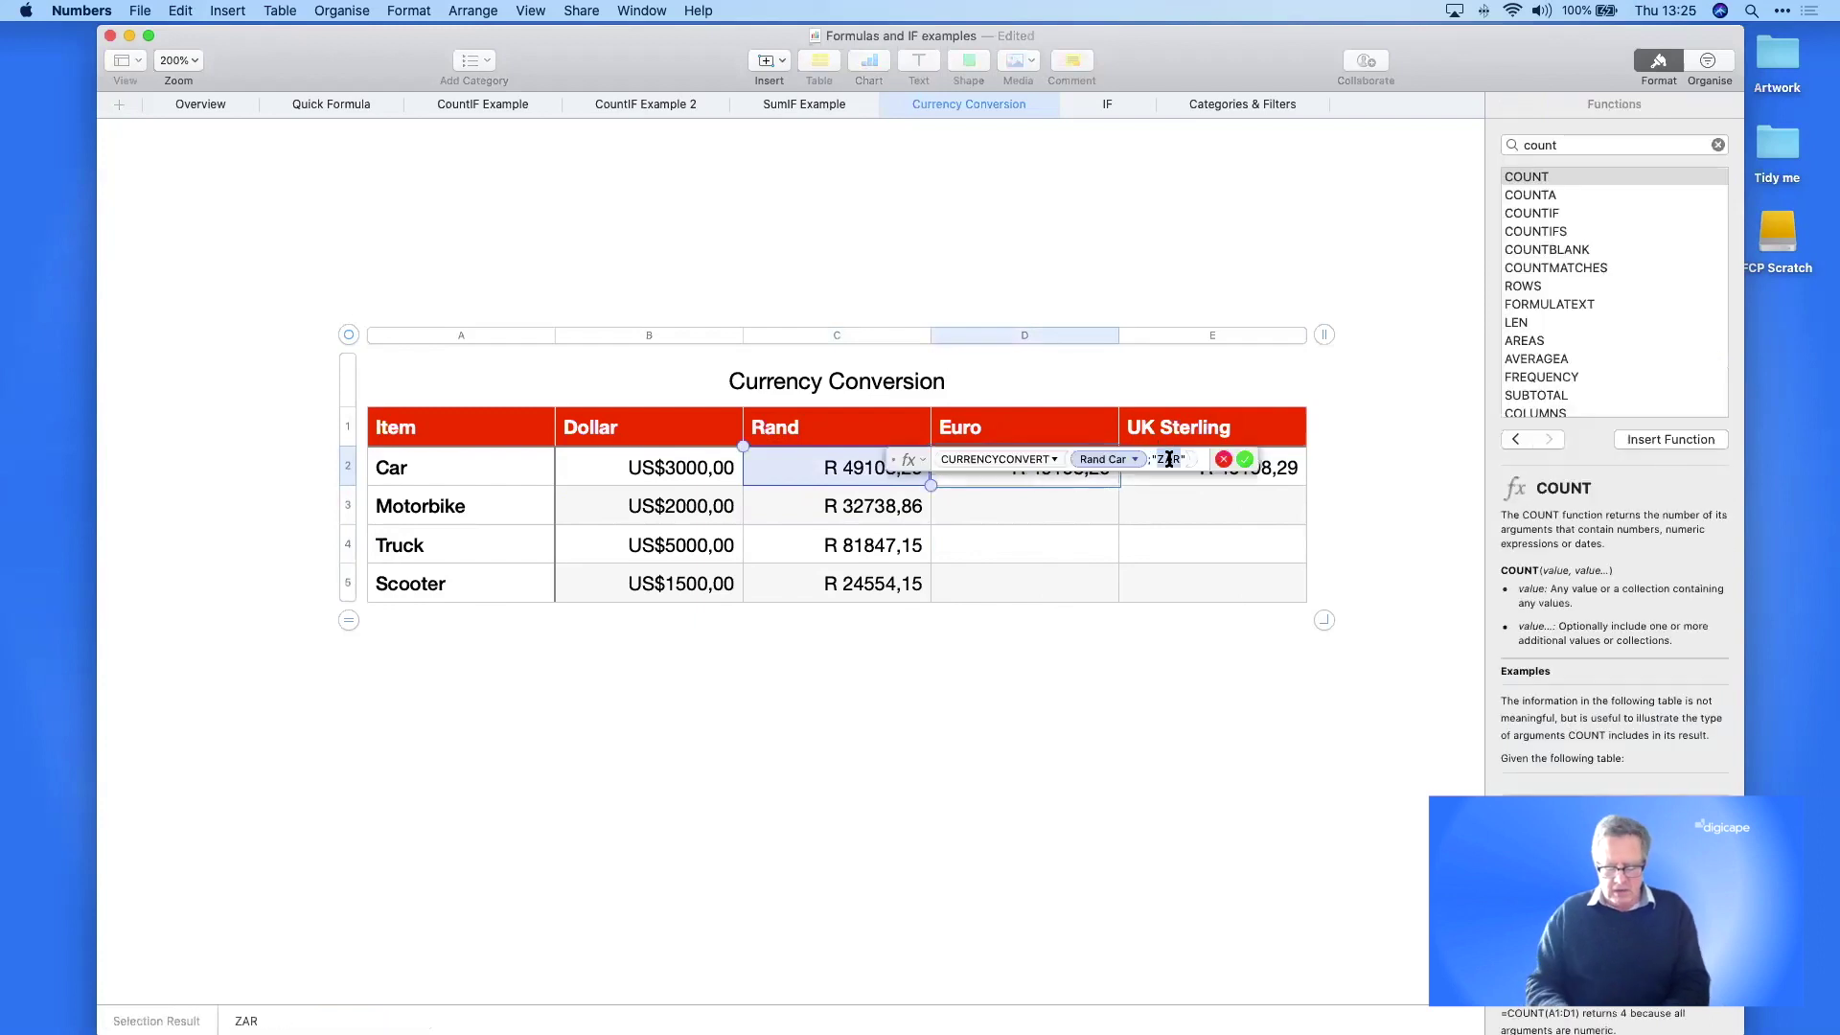
type("EUR")
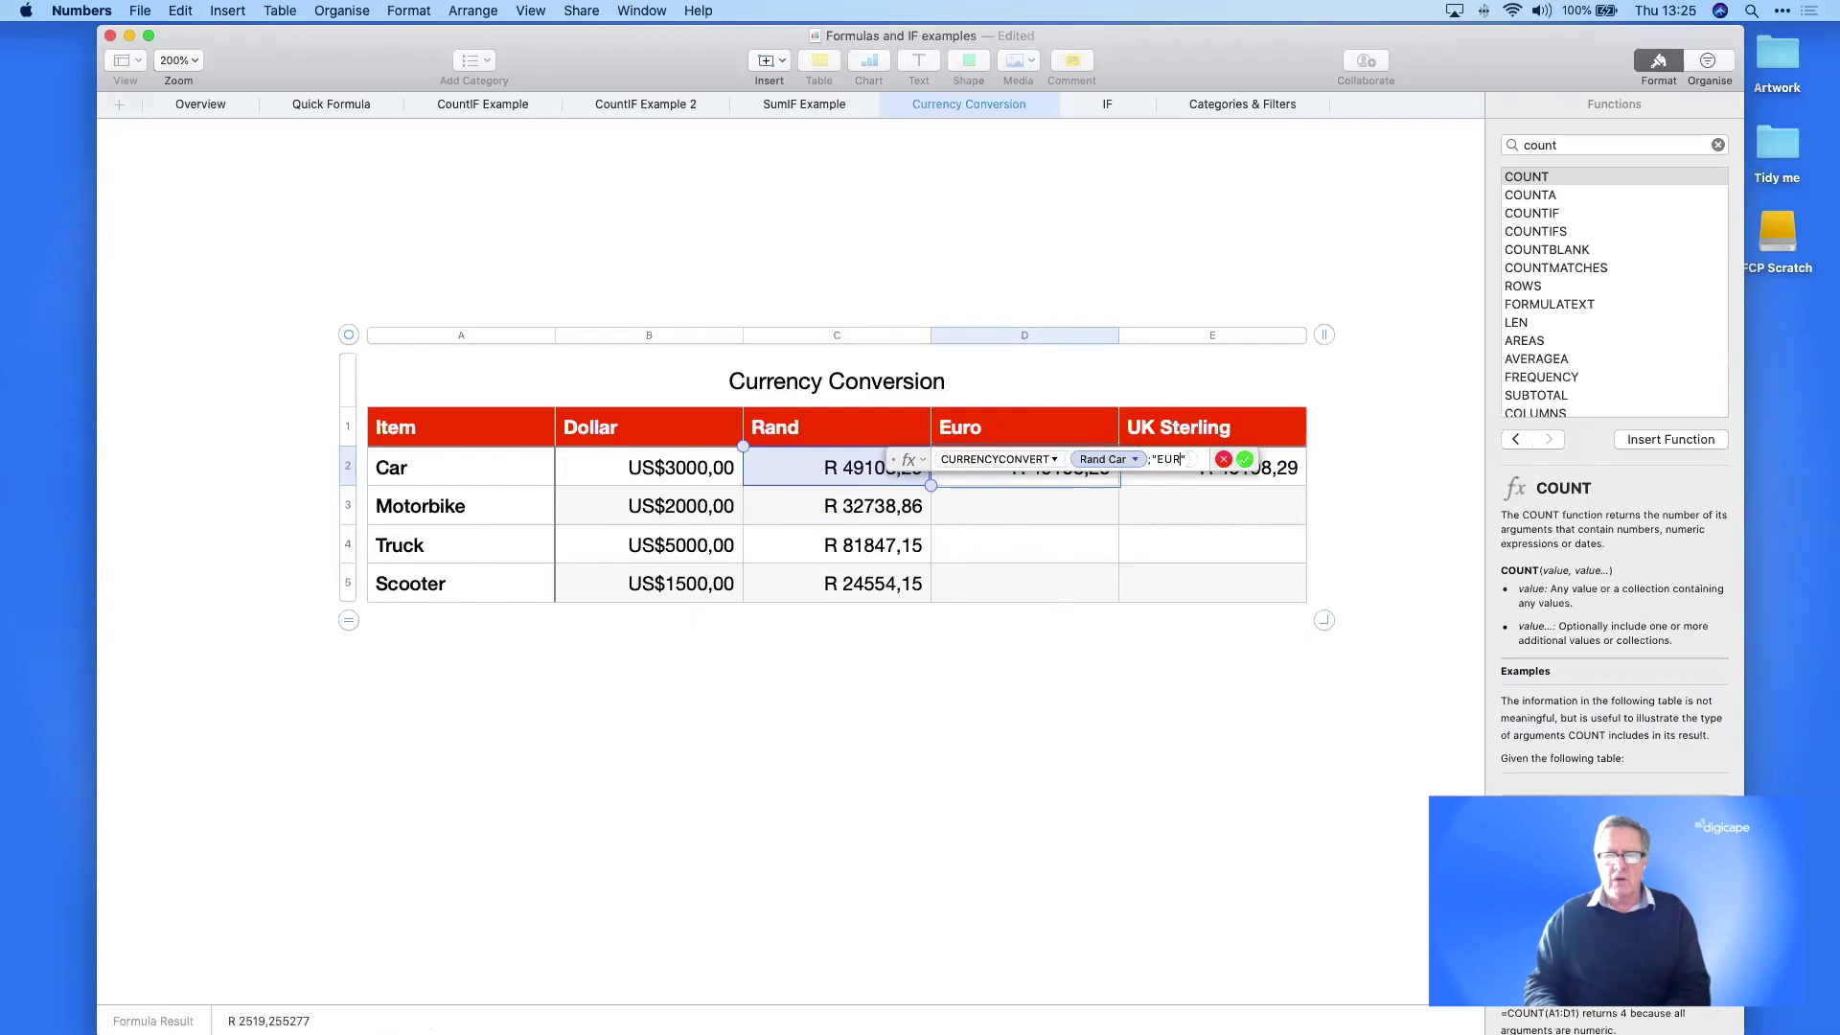
key("Return")
- Try to set the currency code in Car's UK Sterling conversion formula to "GPB"
left_click(1222, 470)
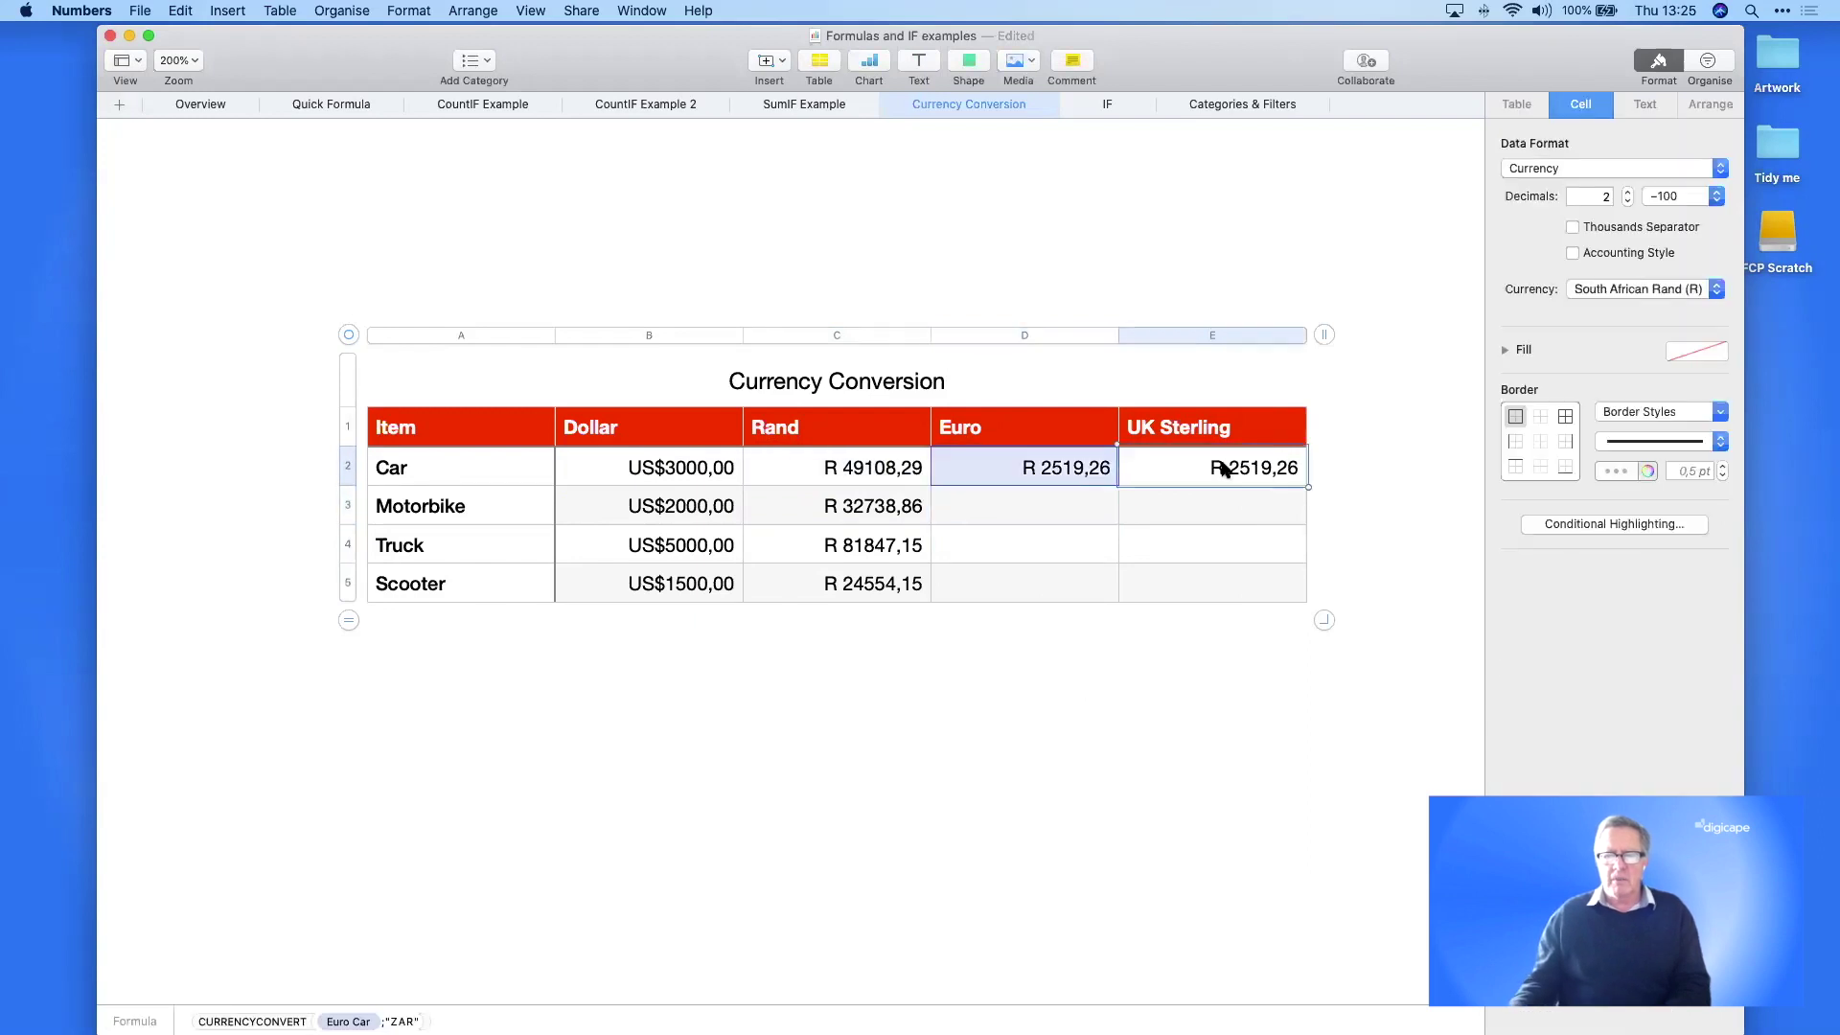
double_click(1256, 472)
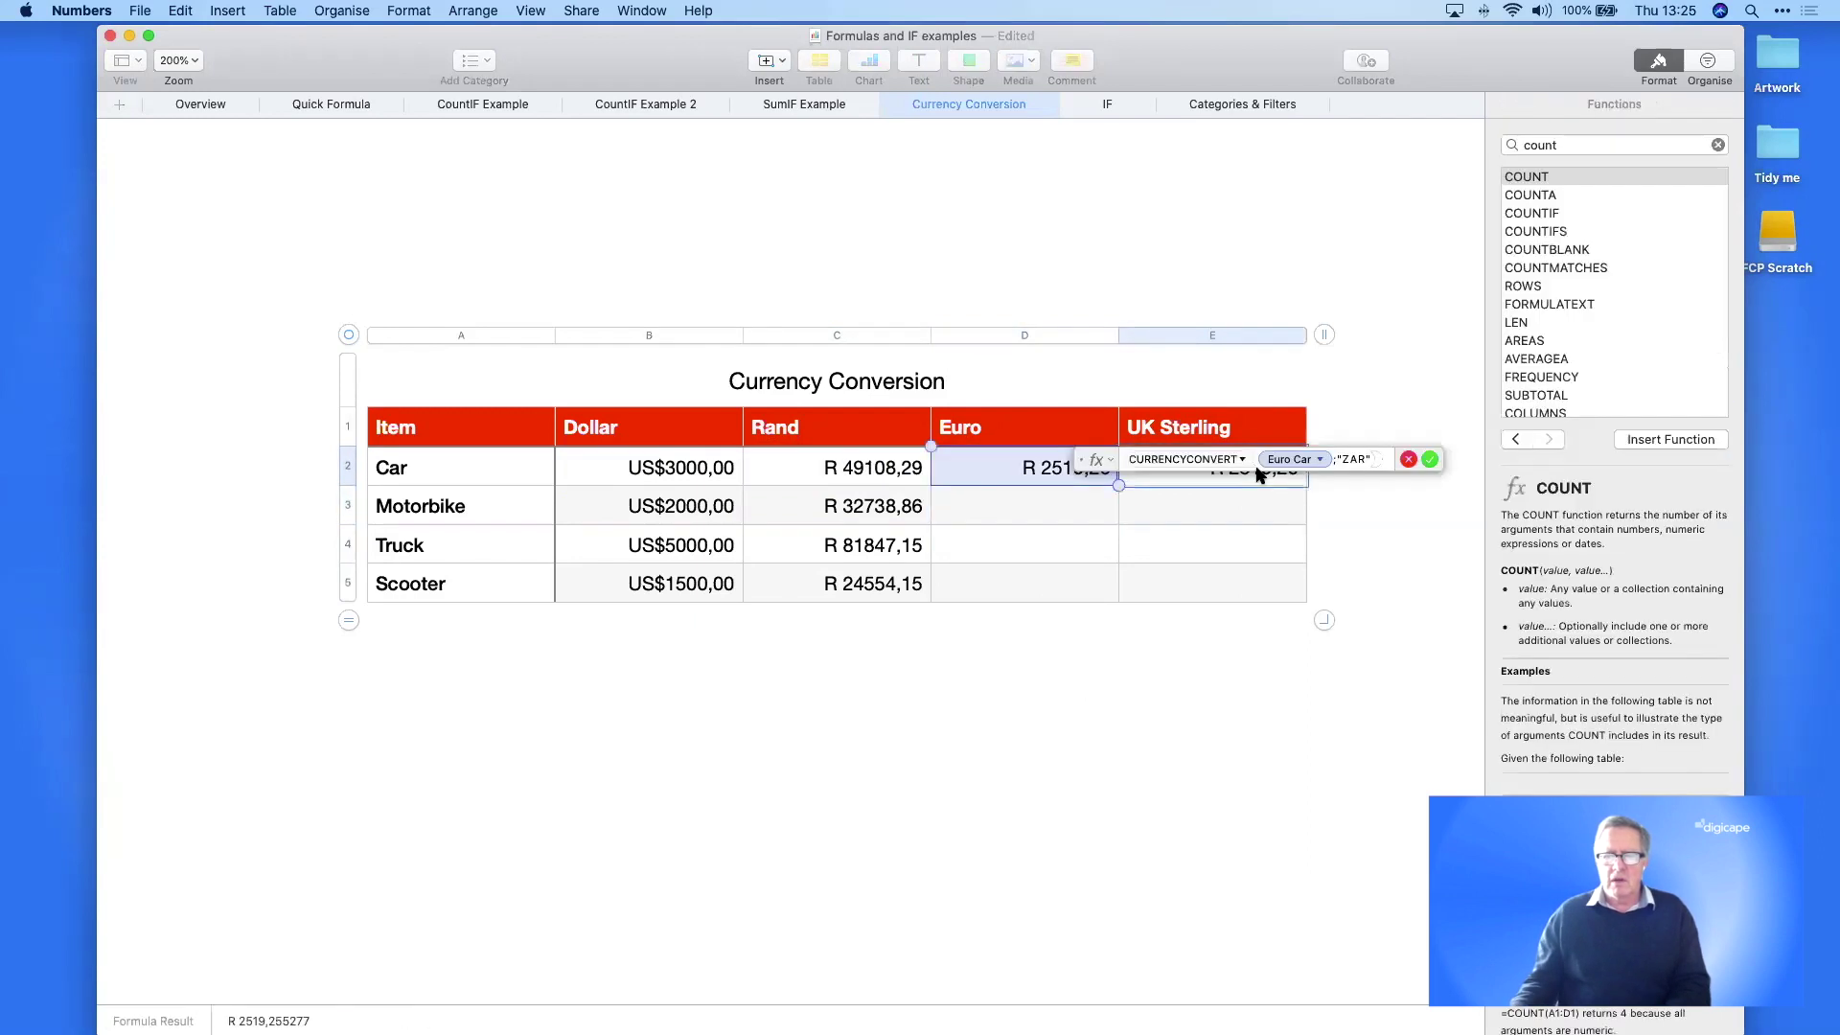
double_click(1361, 459)
type("GPB")
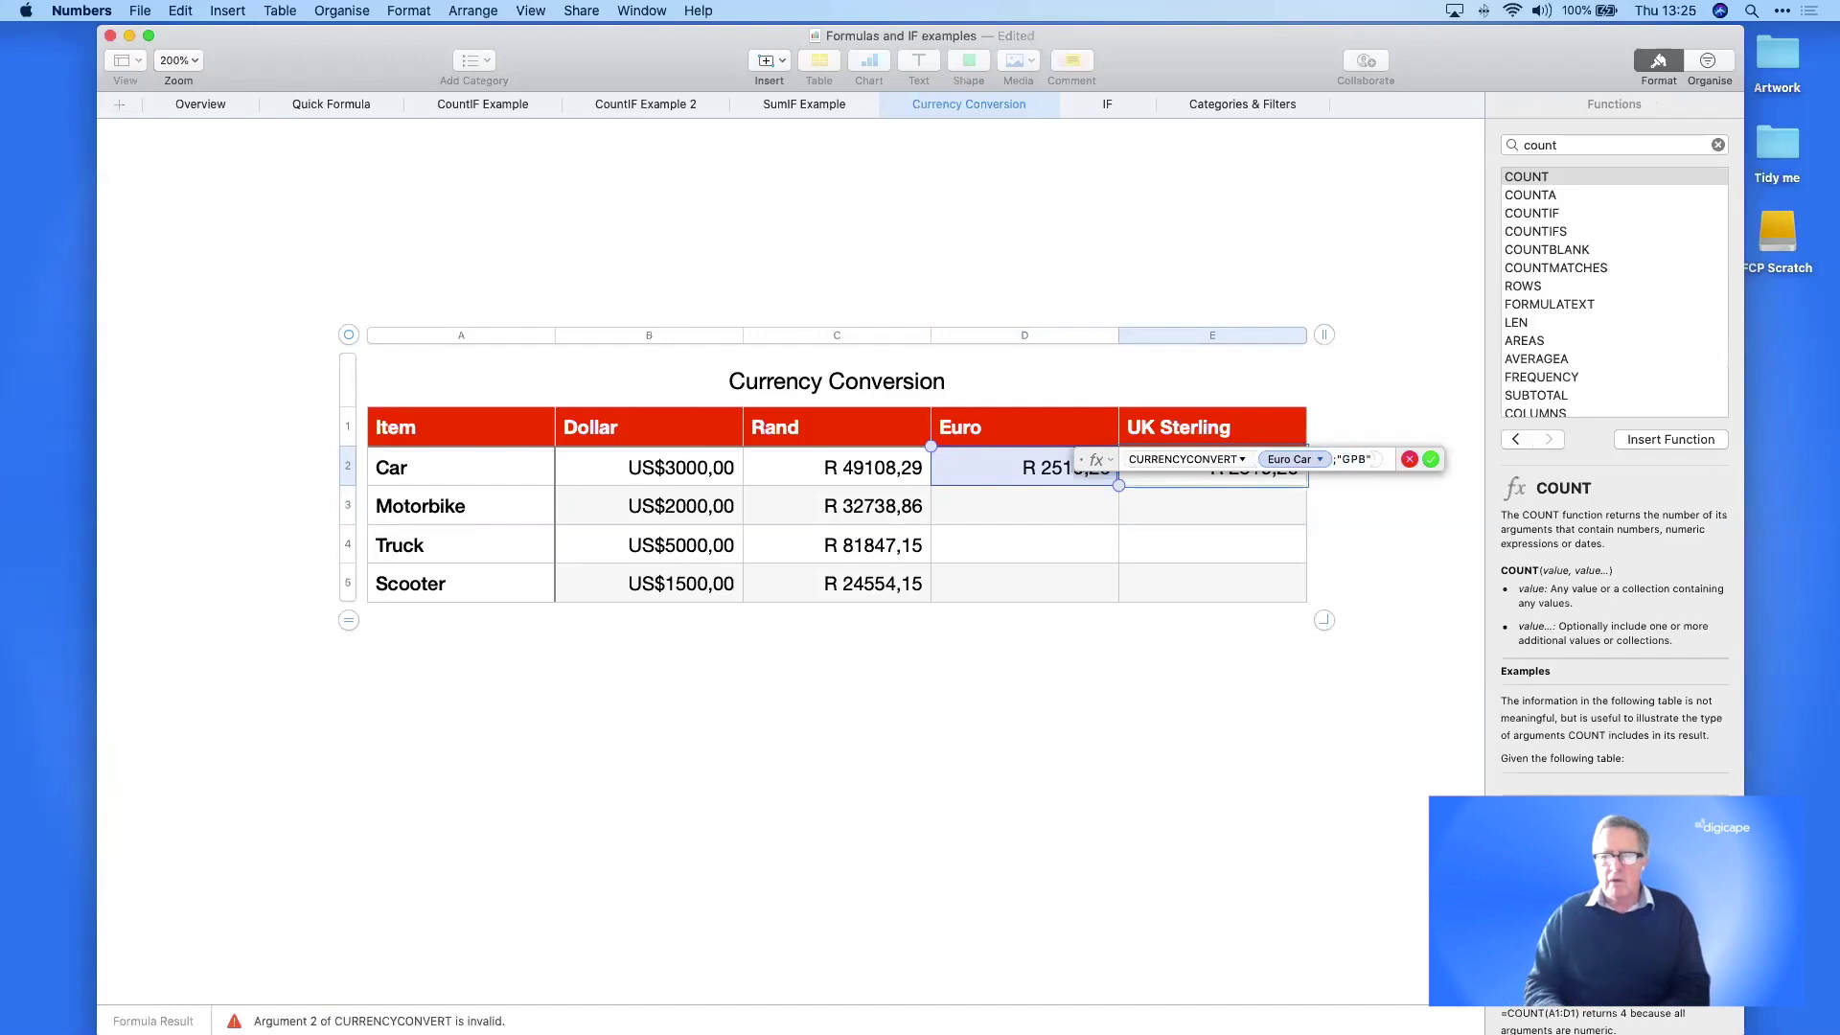
key("Return")
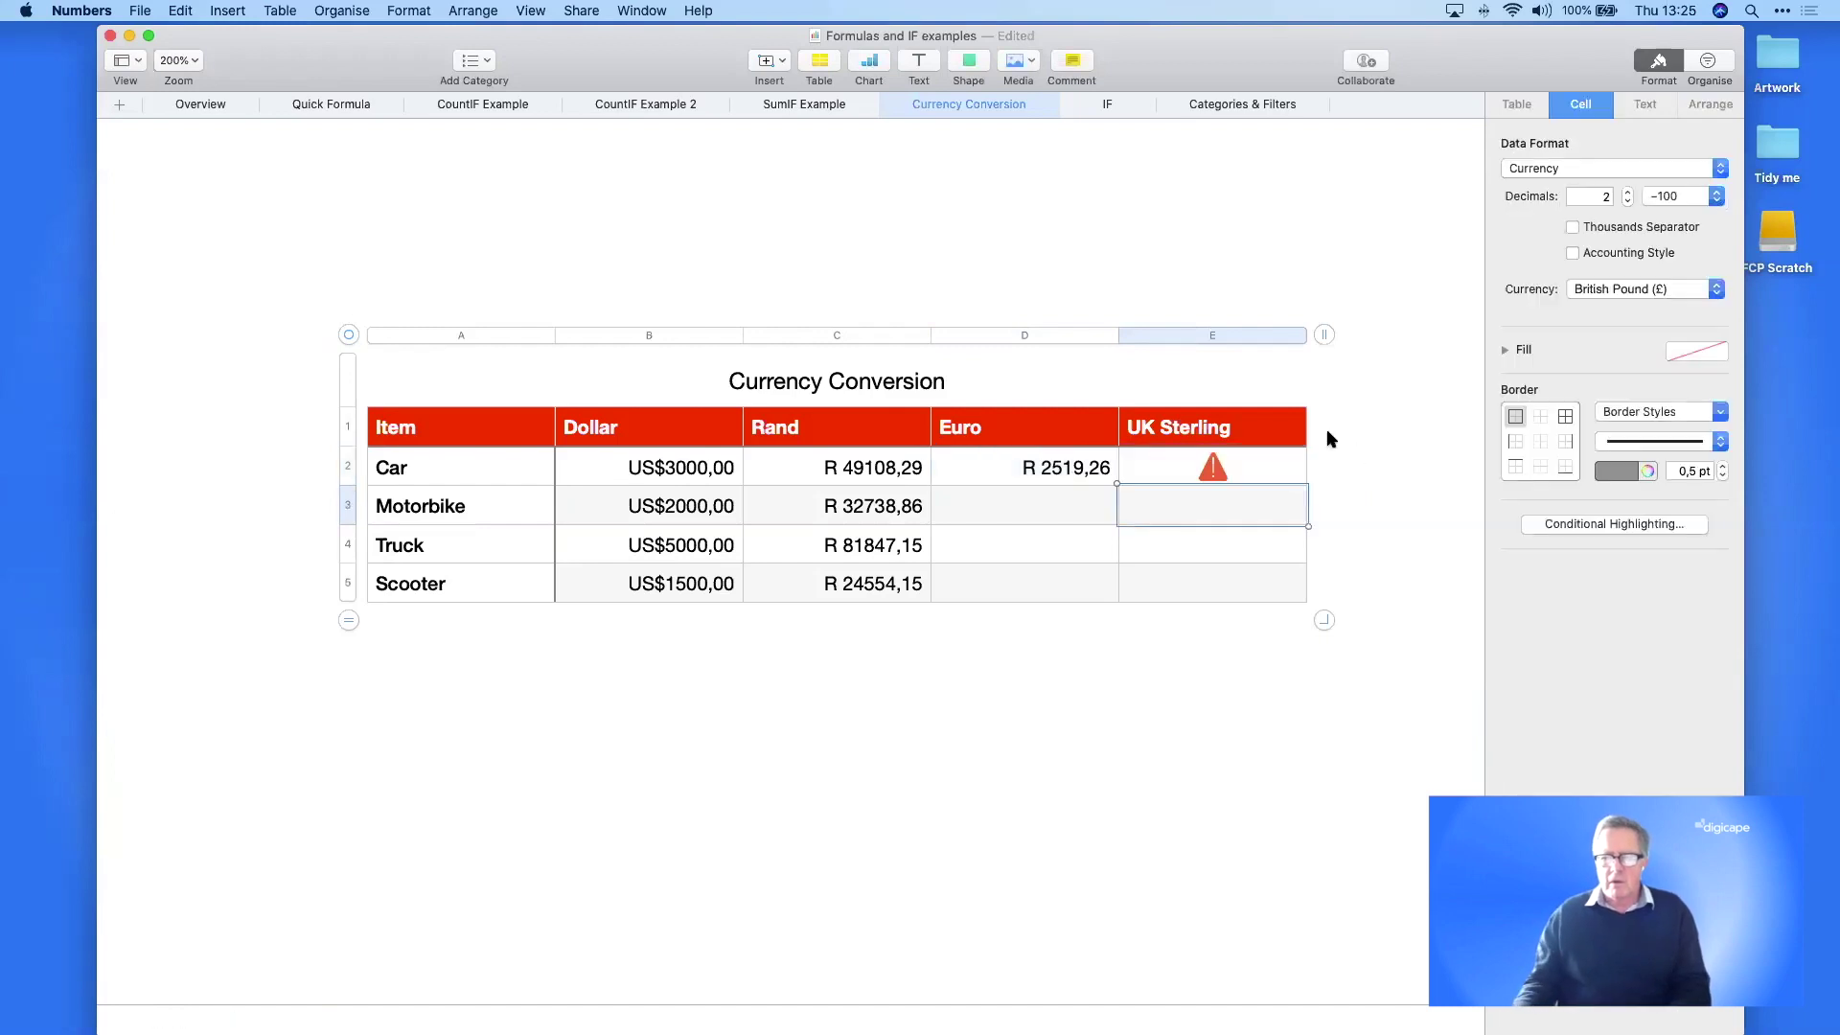
- Correct the currency code in Car's UK Sterling conversion formula to "GBP"
left_click(1281, 464)
double_click(1284, 465)
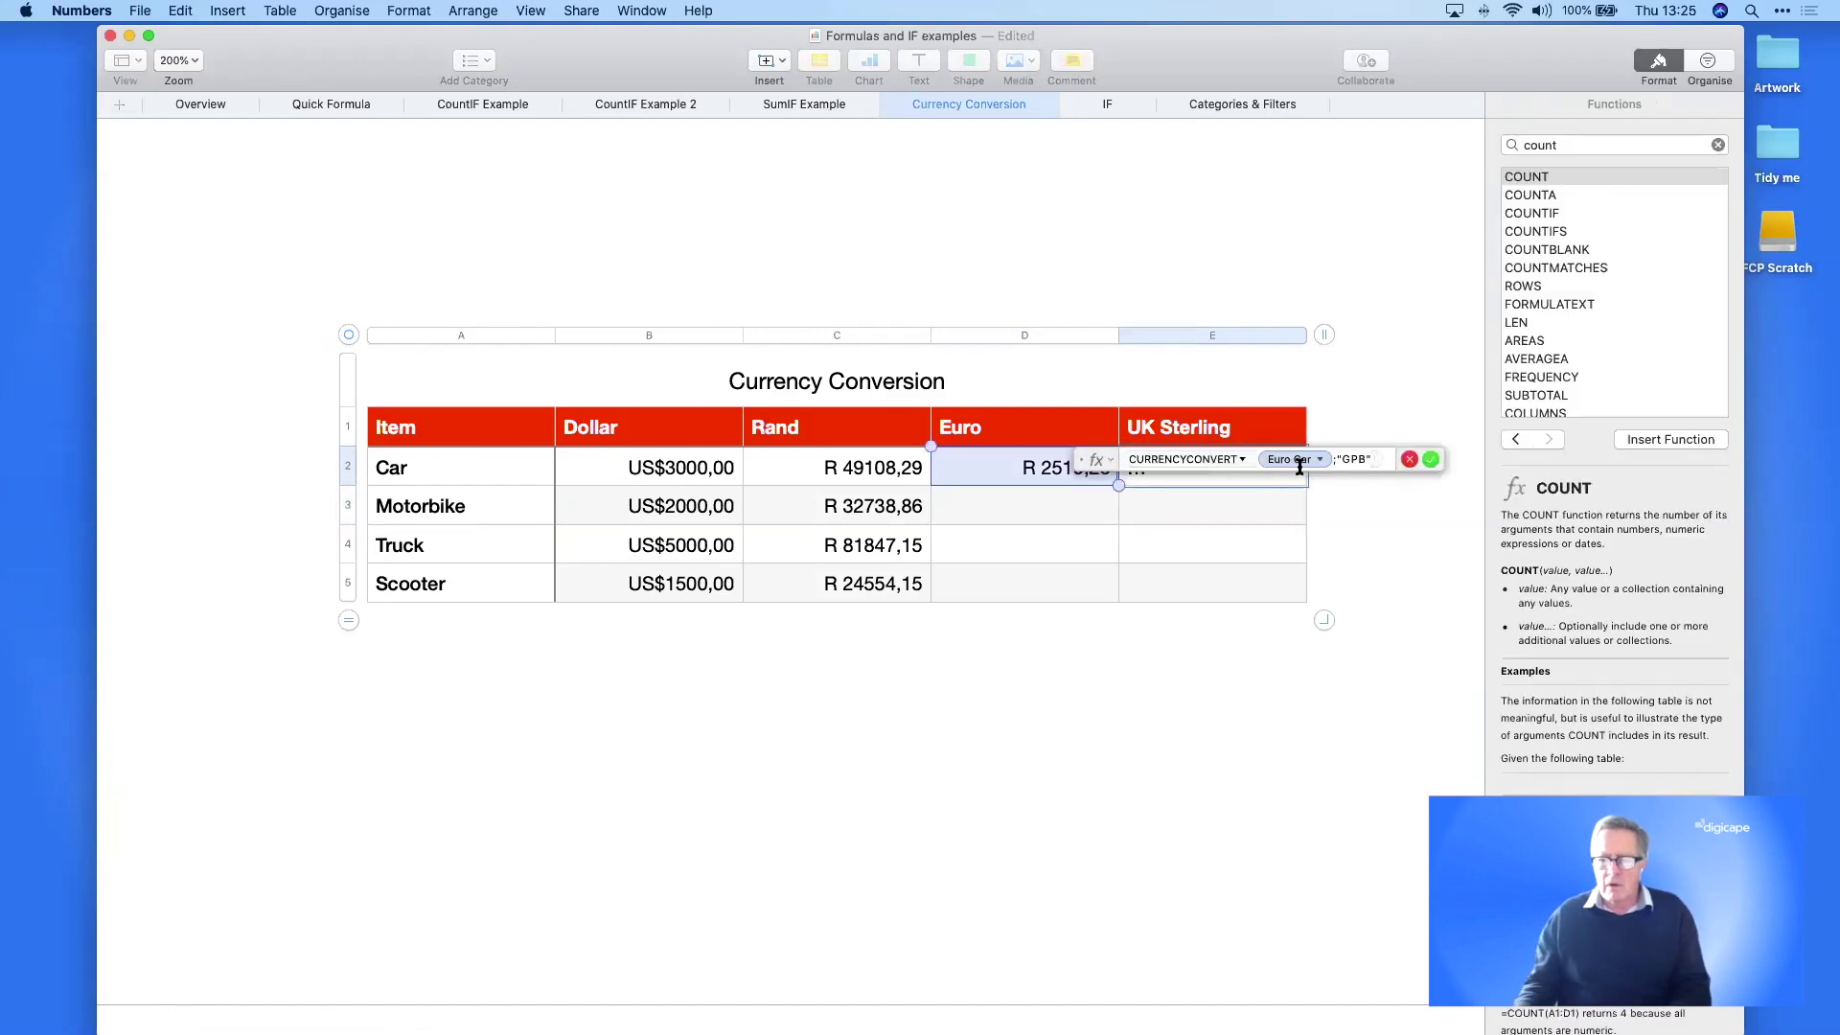
left_click(1364, 461)
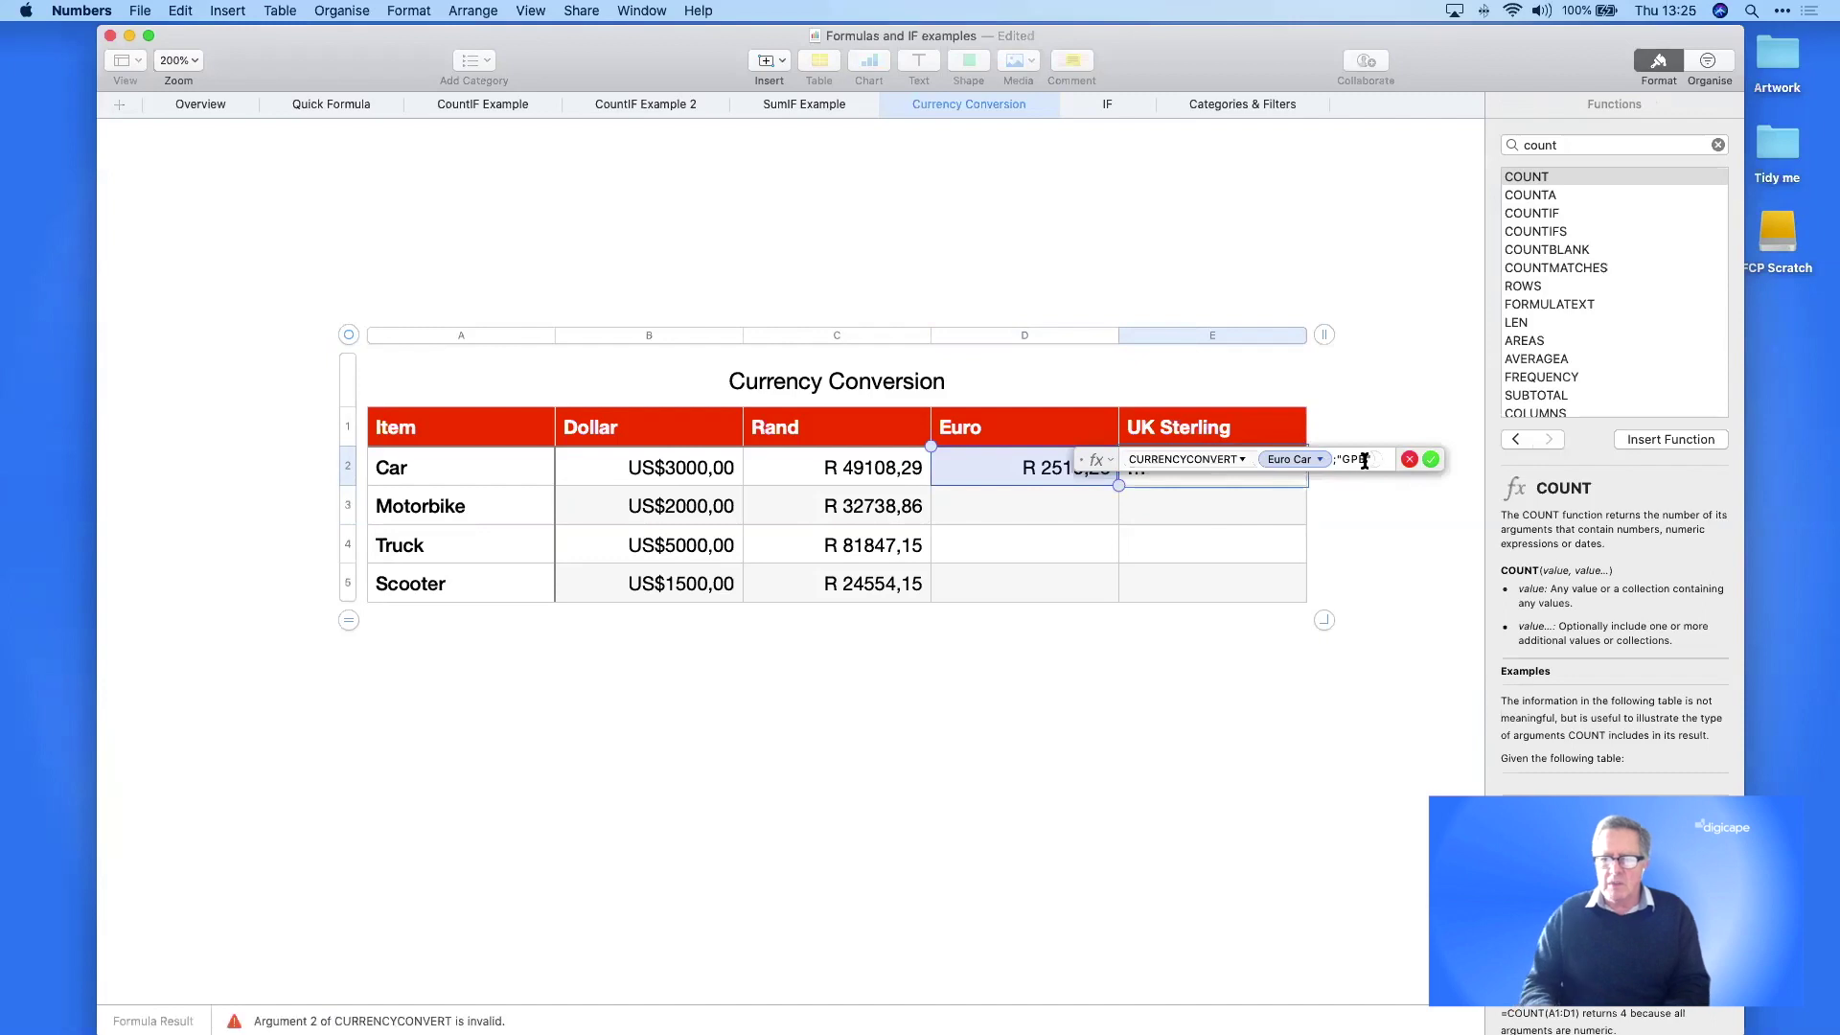
key("BackSpace")
key("BackSpace")
type("BP")
key("Return")
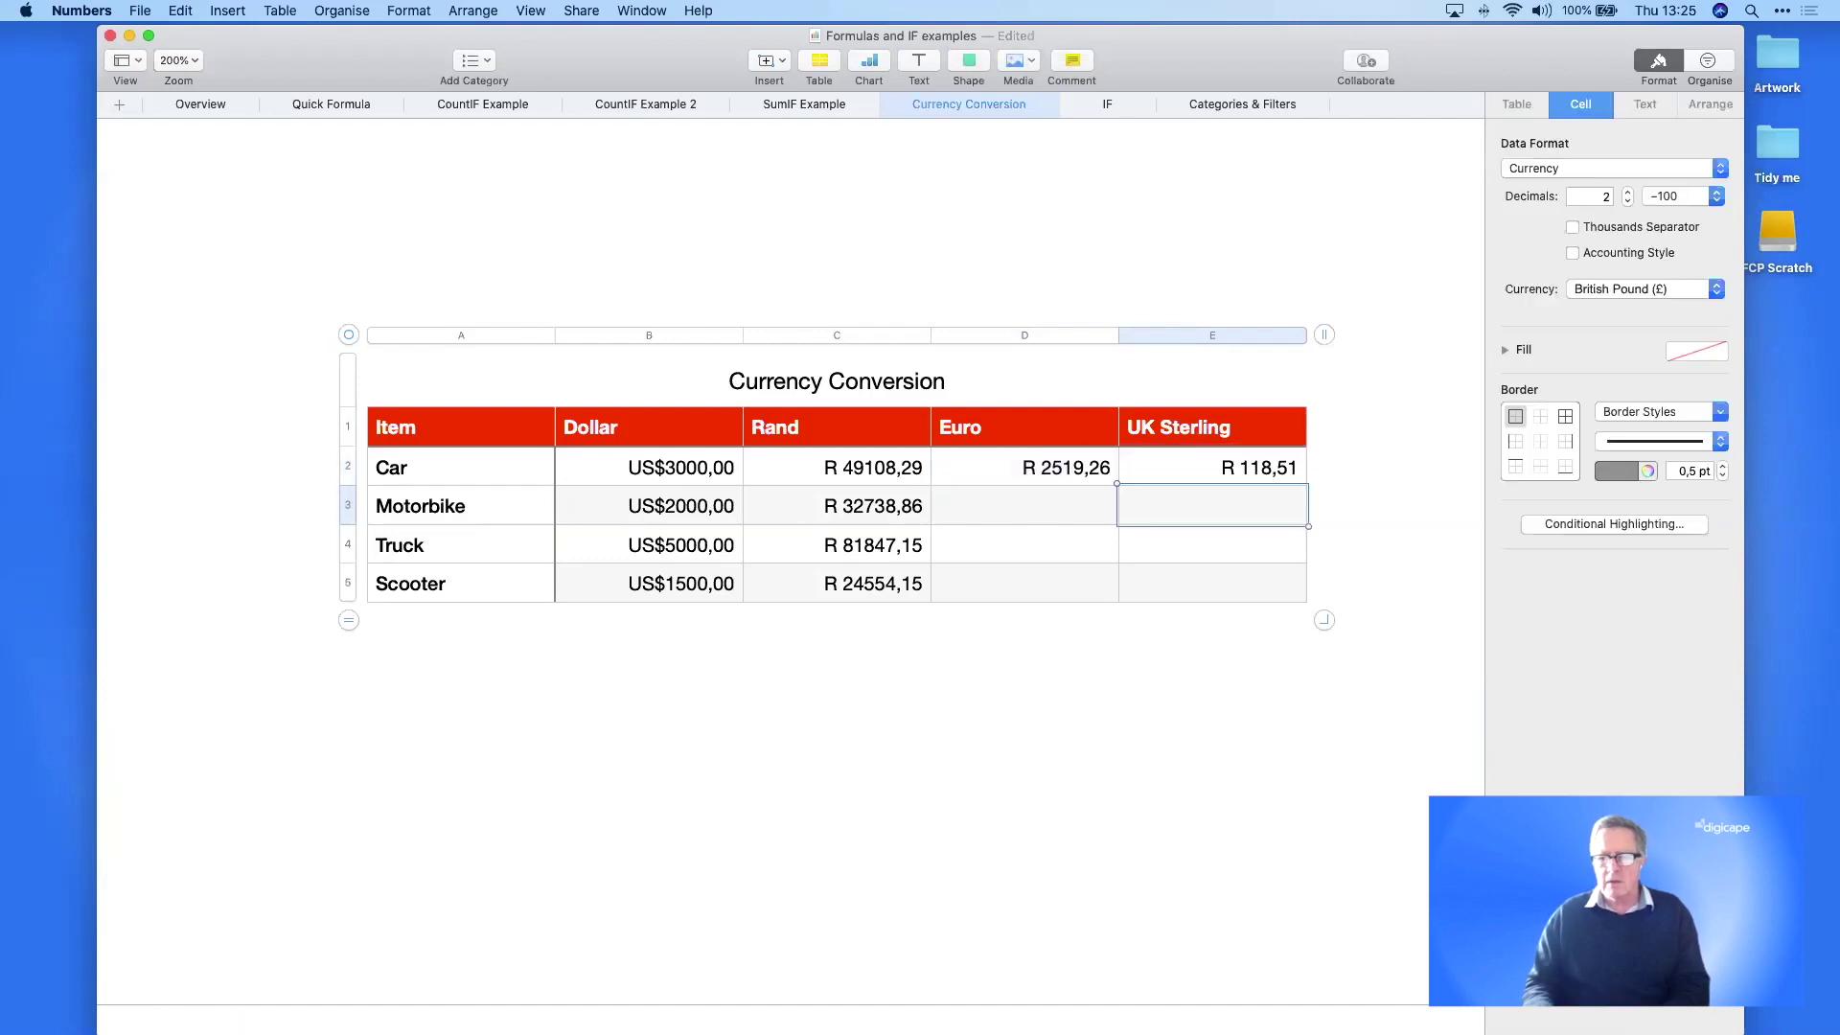
- Set the currency of the Euro cells from Car to Scooter to Euro (€) again
left_click(1095, 469)
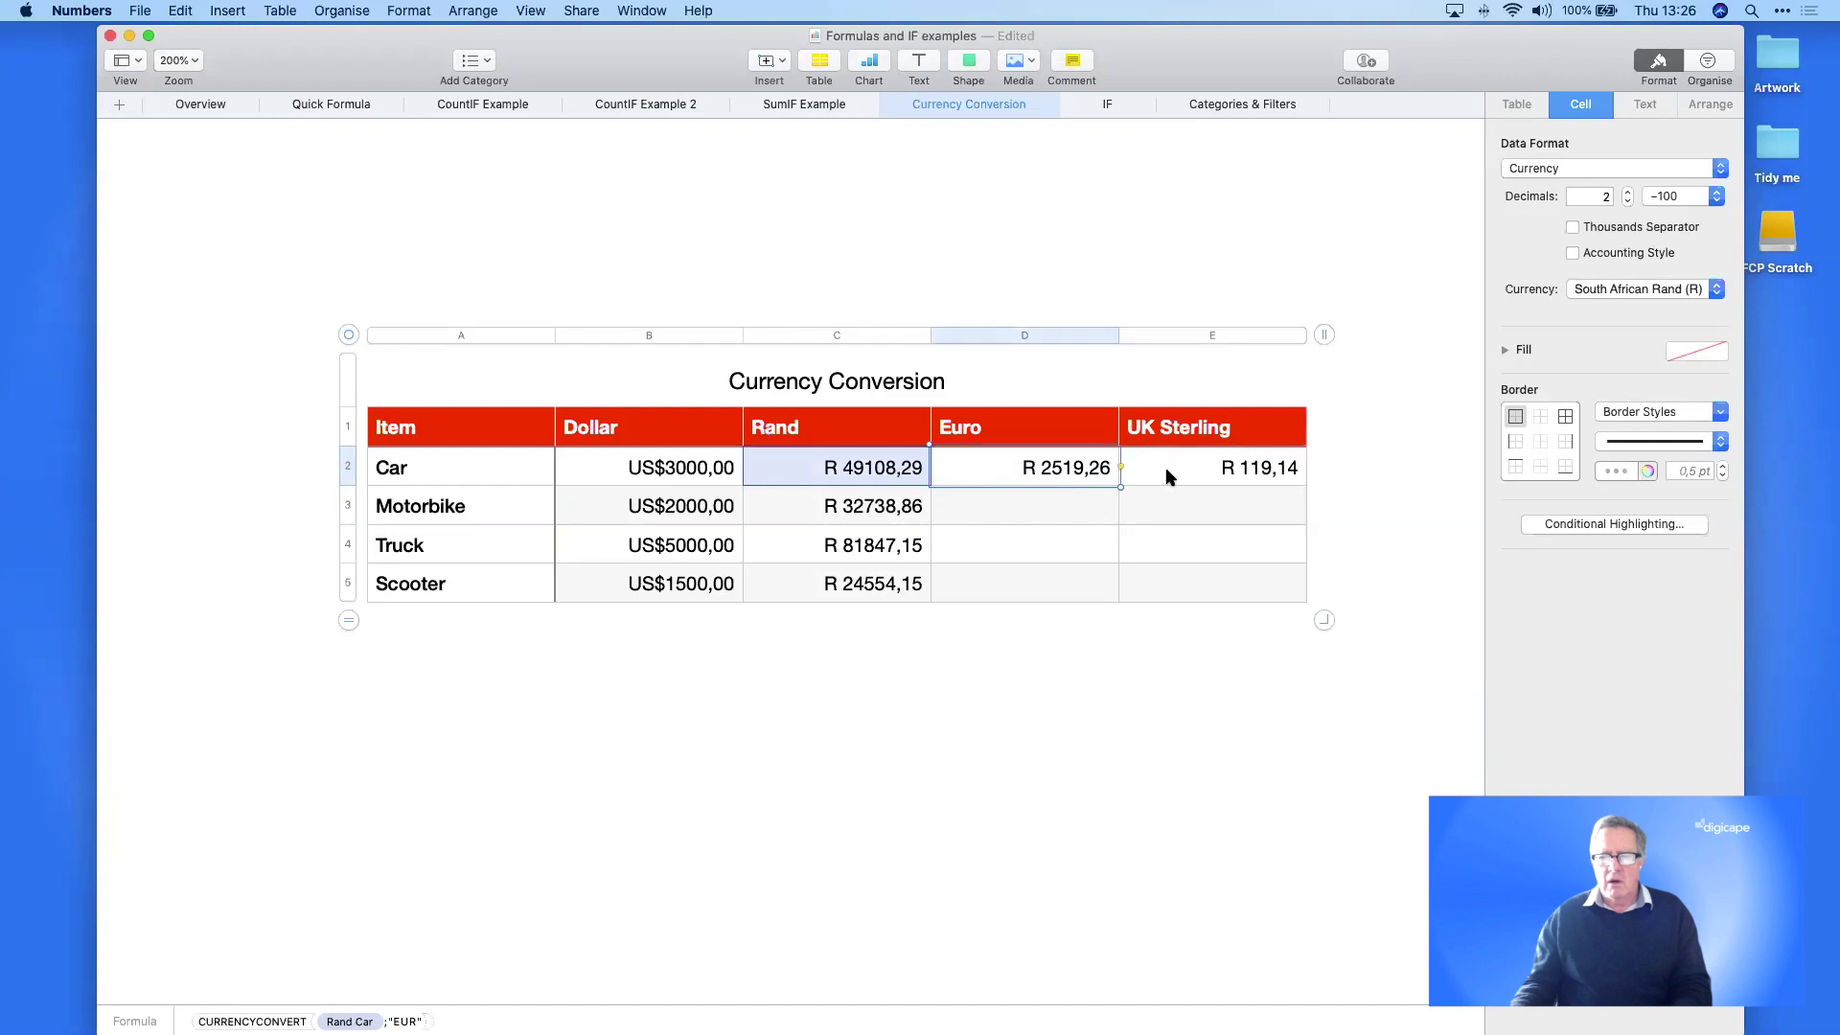
left_click(1046, 574)
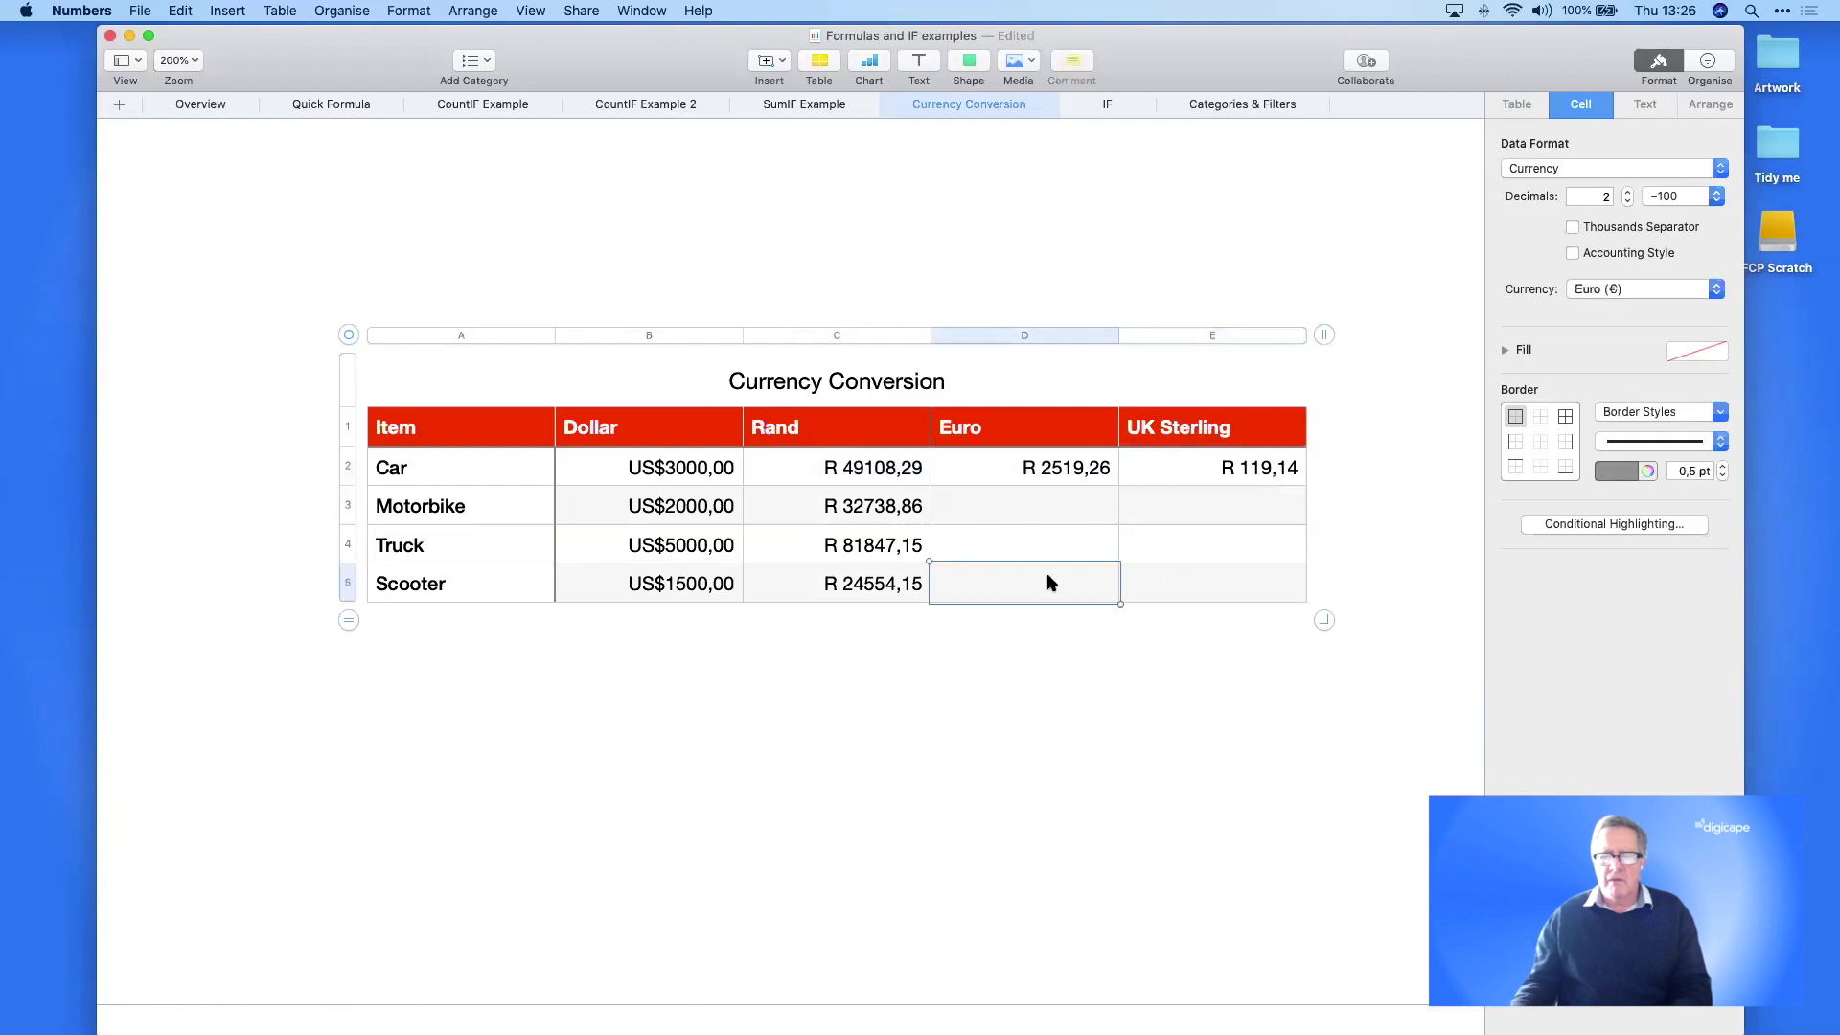
left_click(1045, 473, "shift")
left_click(1598, 172)
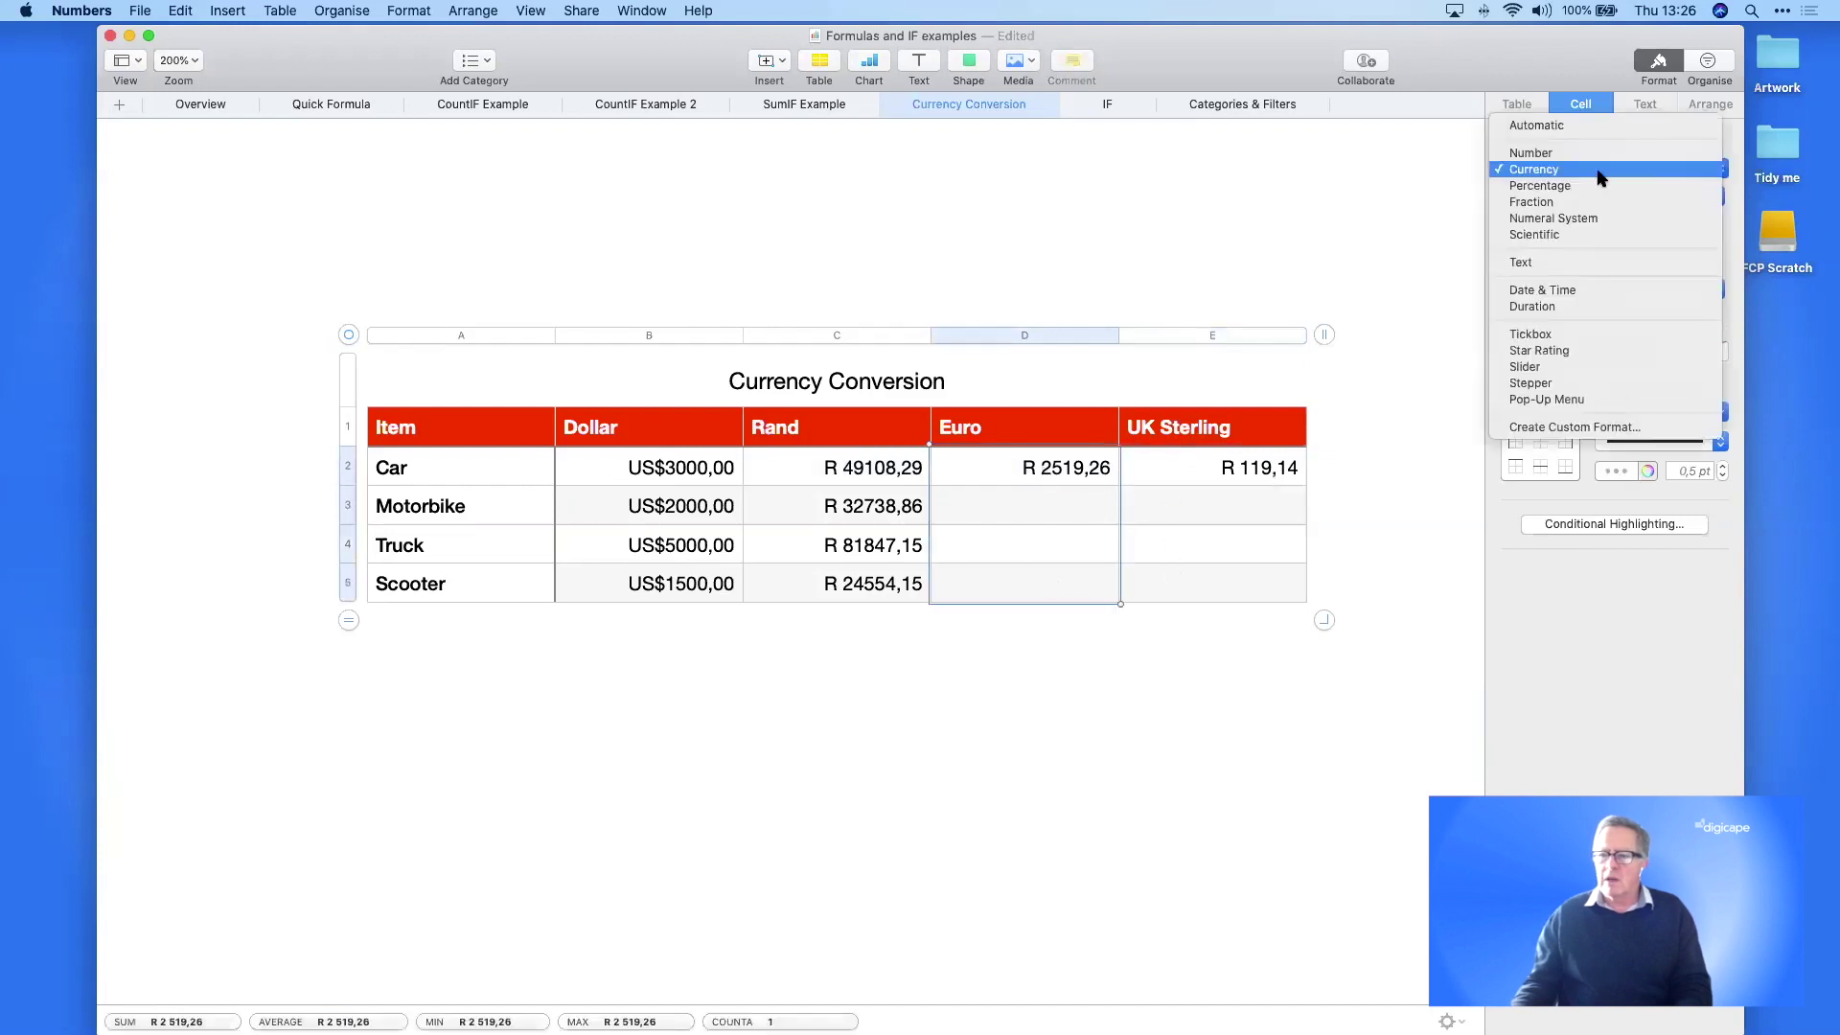
left_click(1599, 173)
left_click(1603, 288)
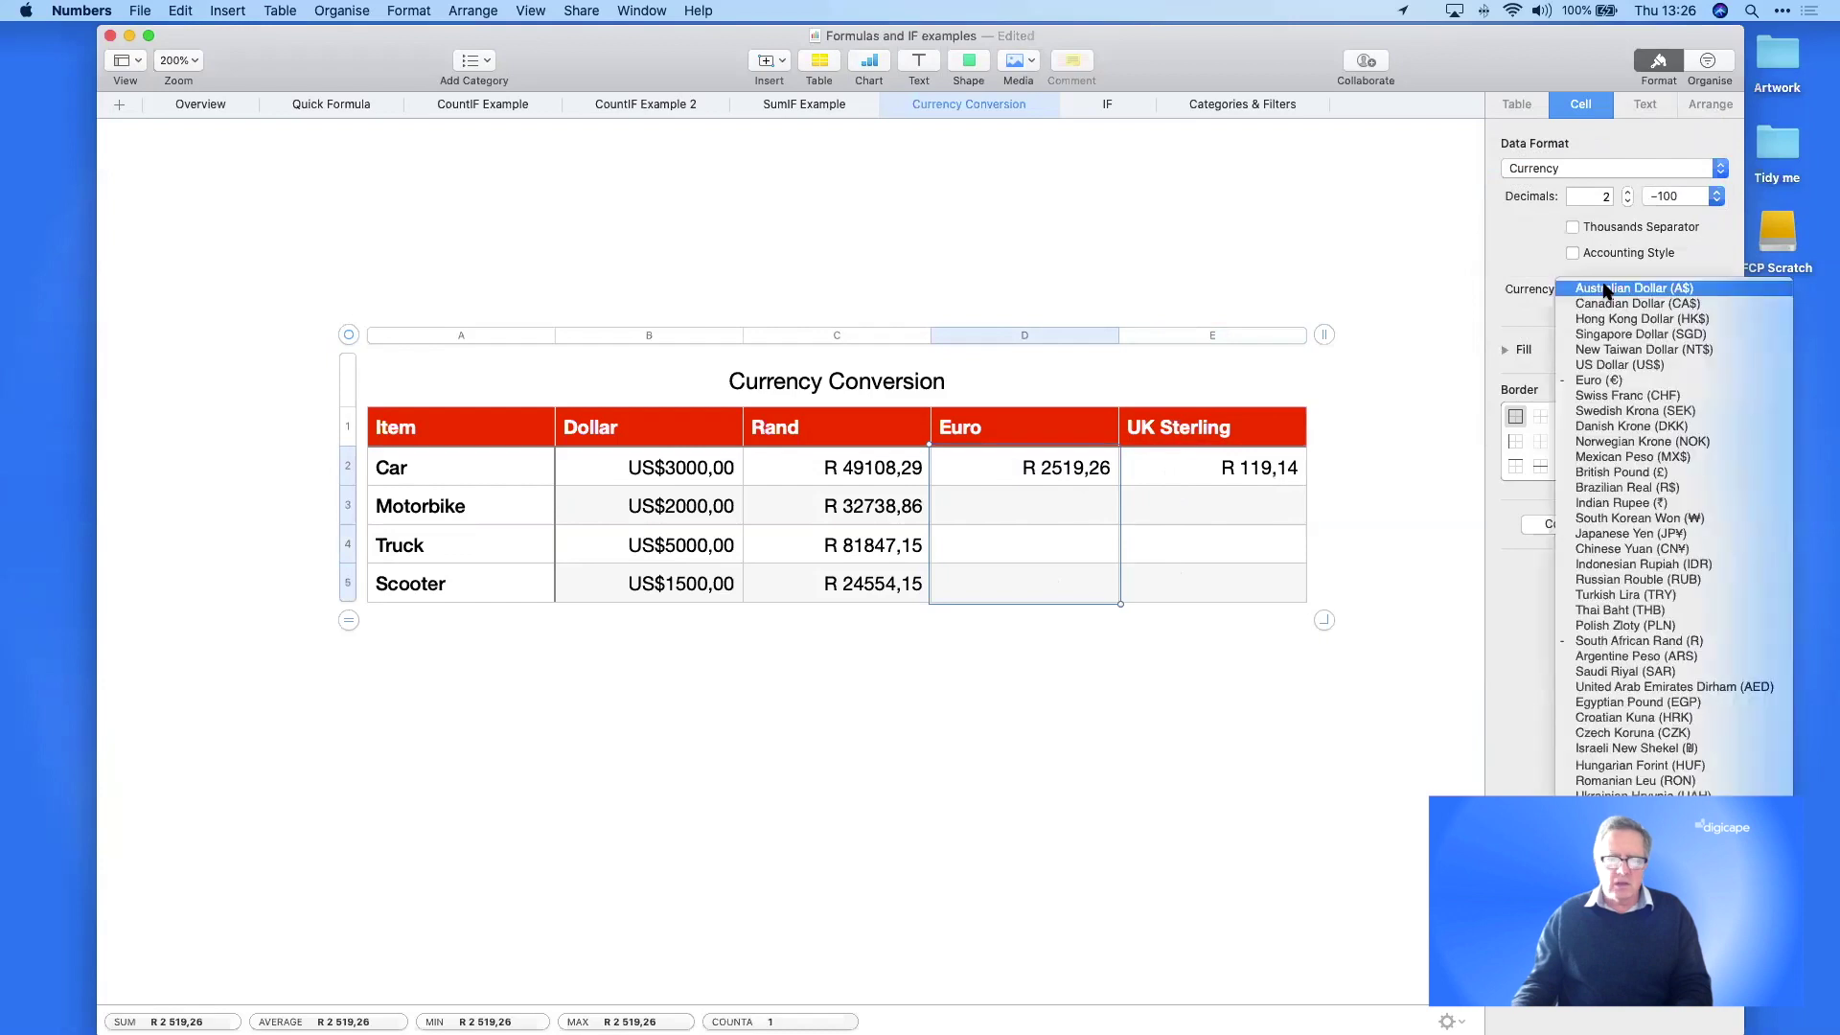
left_click(1598, 380)
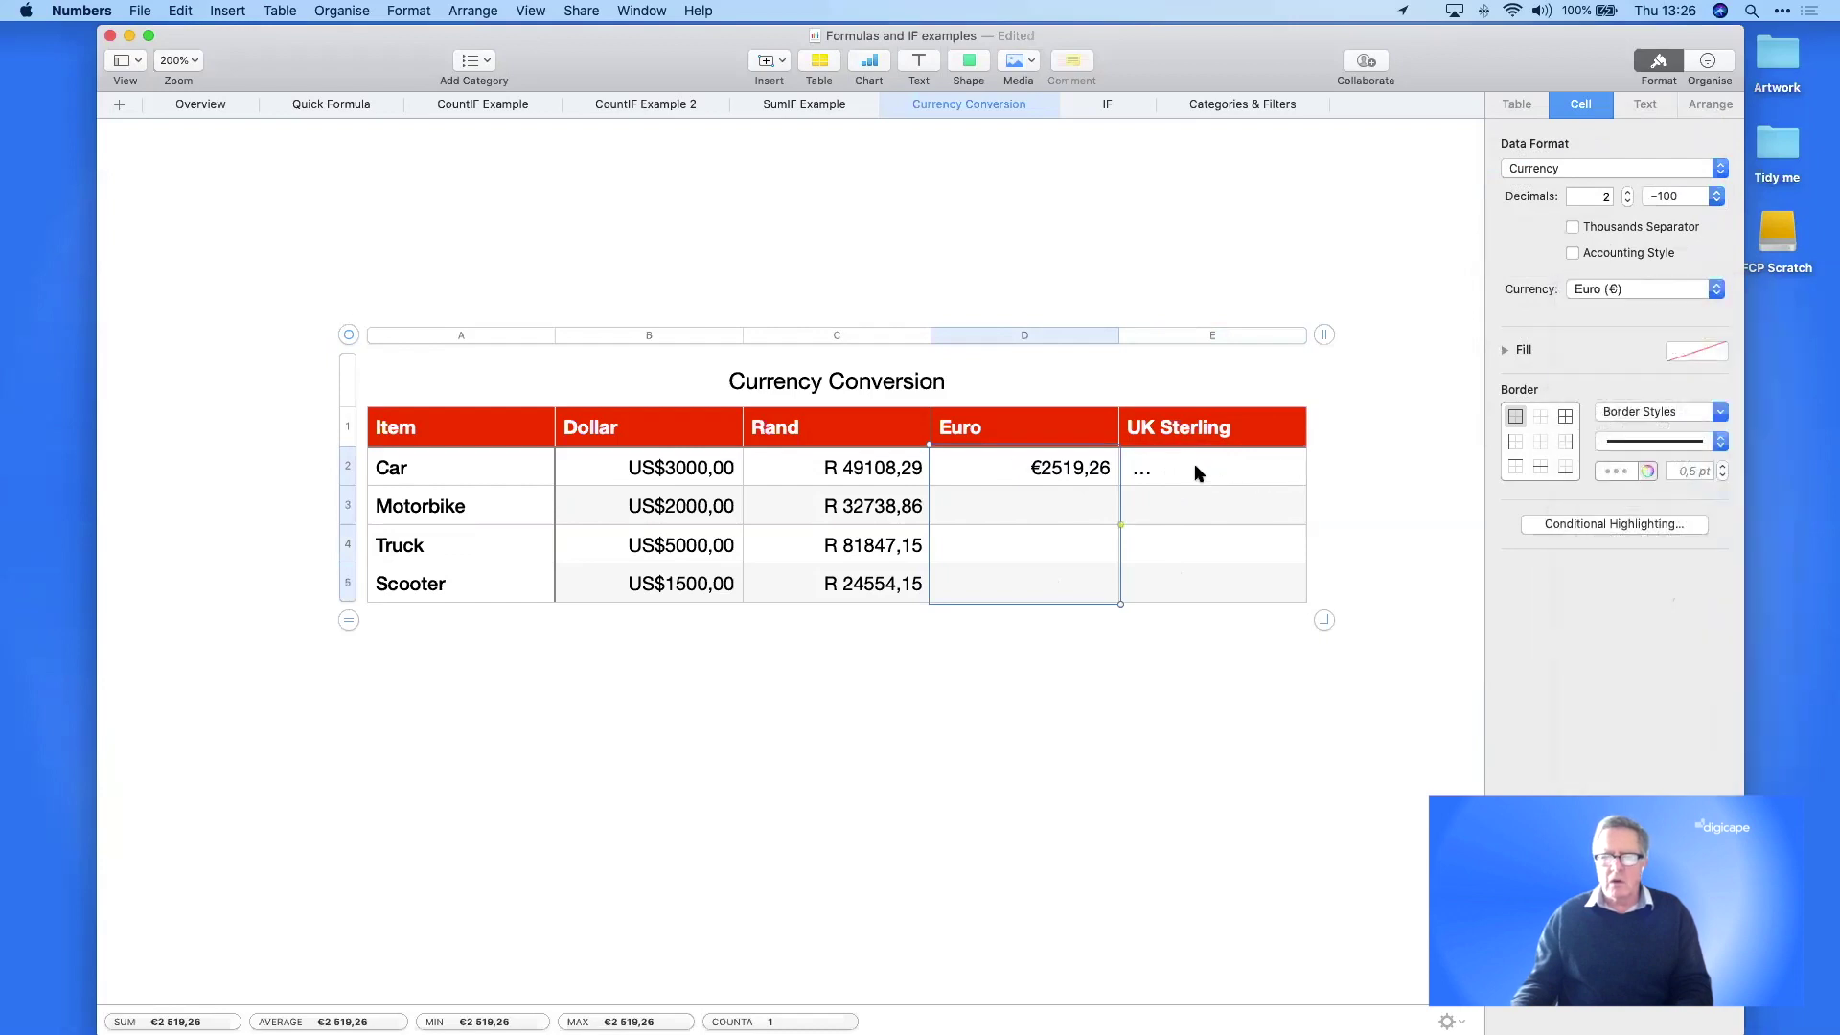
- Set the currency of the UK Sterling cells from Car to Scooter to British Pound (£) again
left_click(1194, 465)
left_click(1180, 592, "shift")
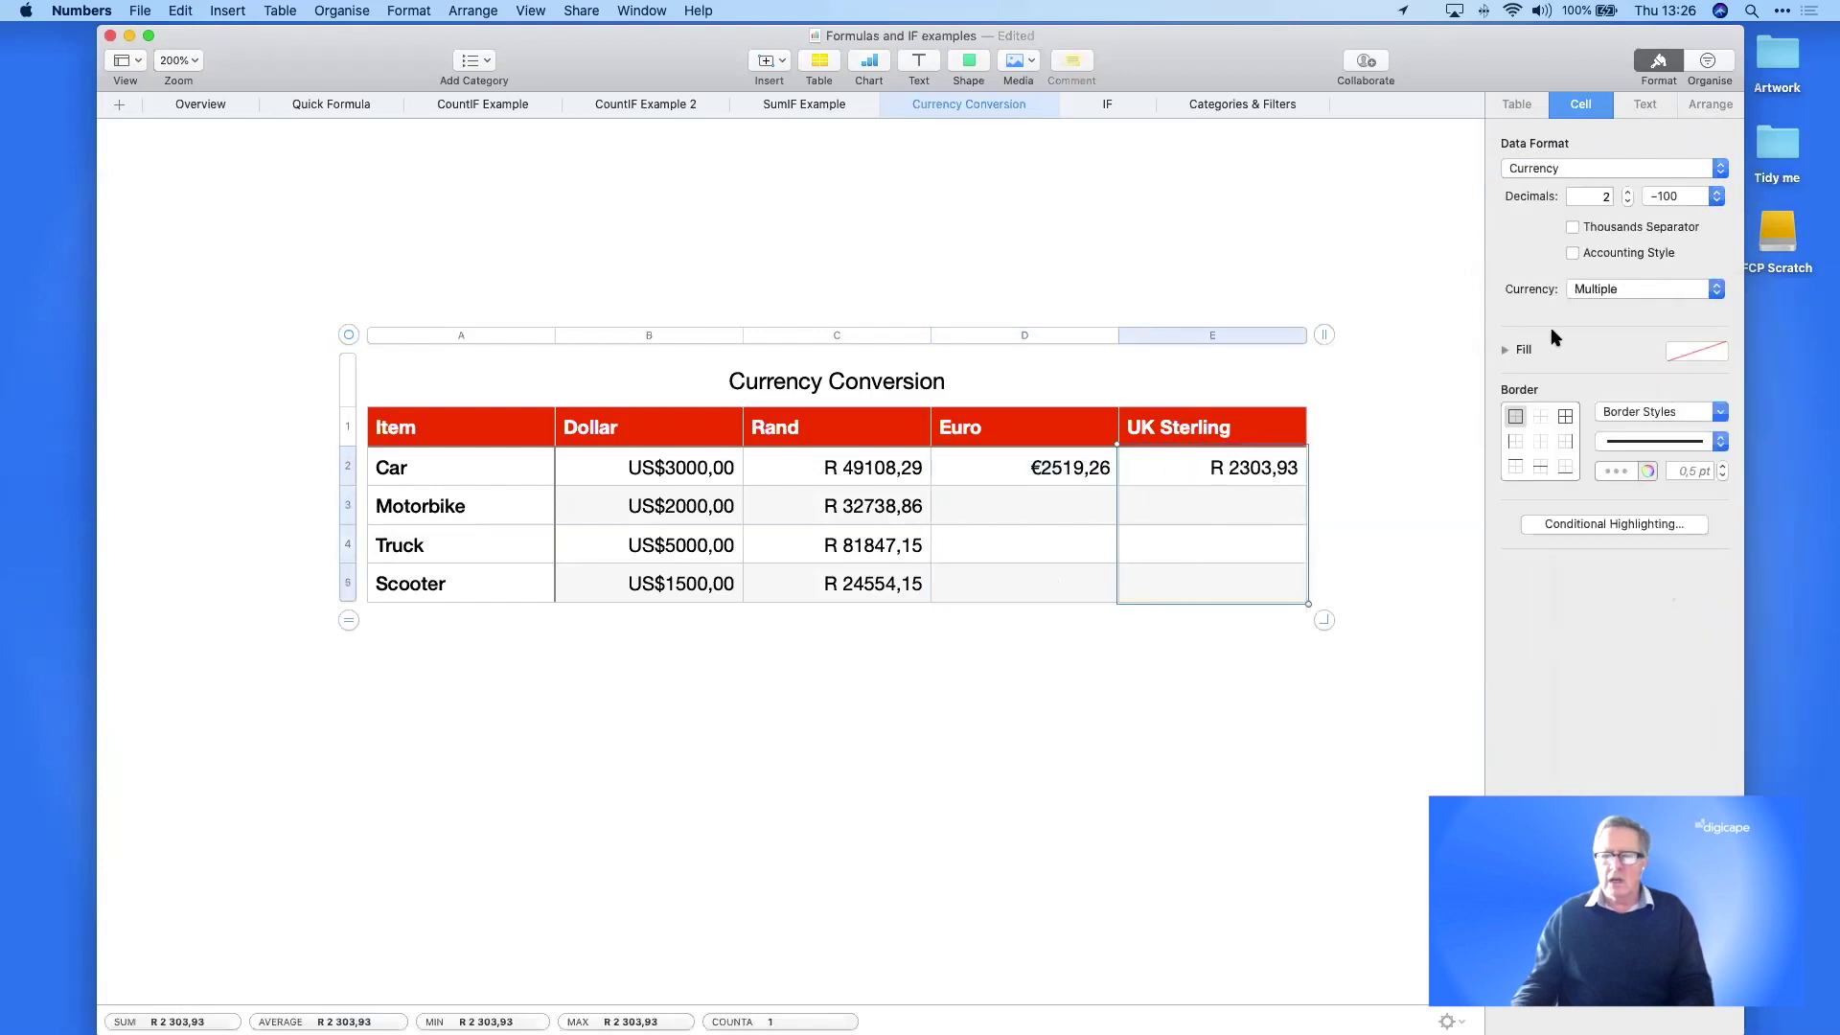
left_click(1602, 289)
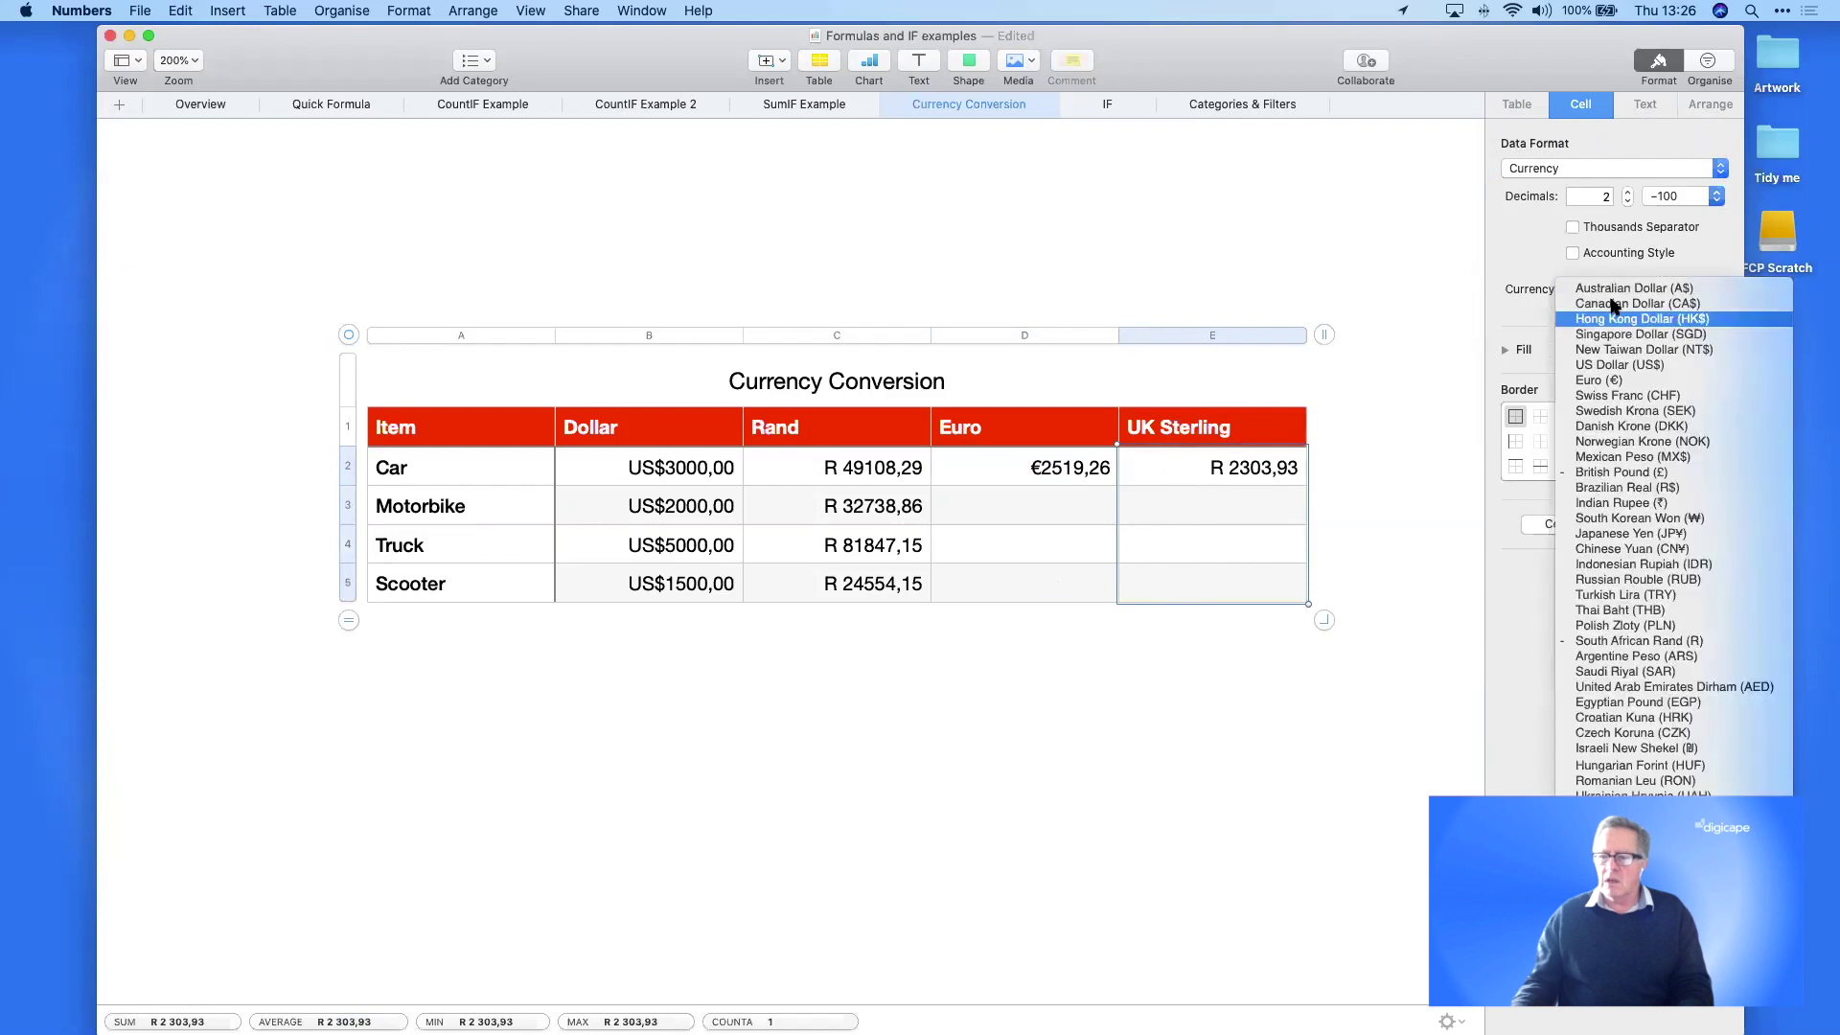
left_click(1644, 471)
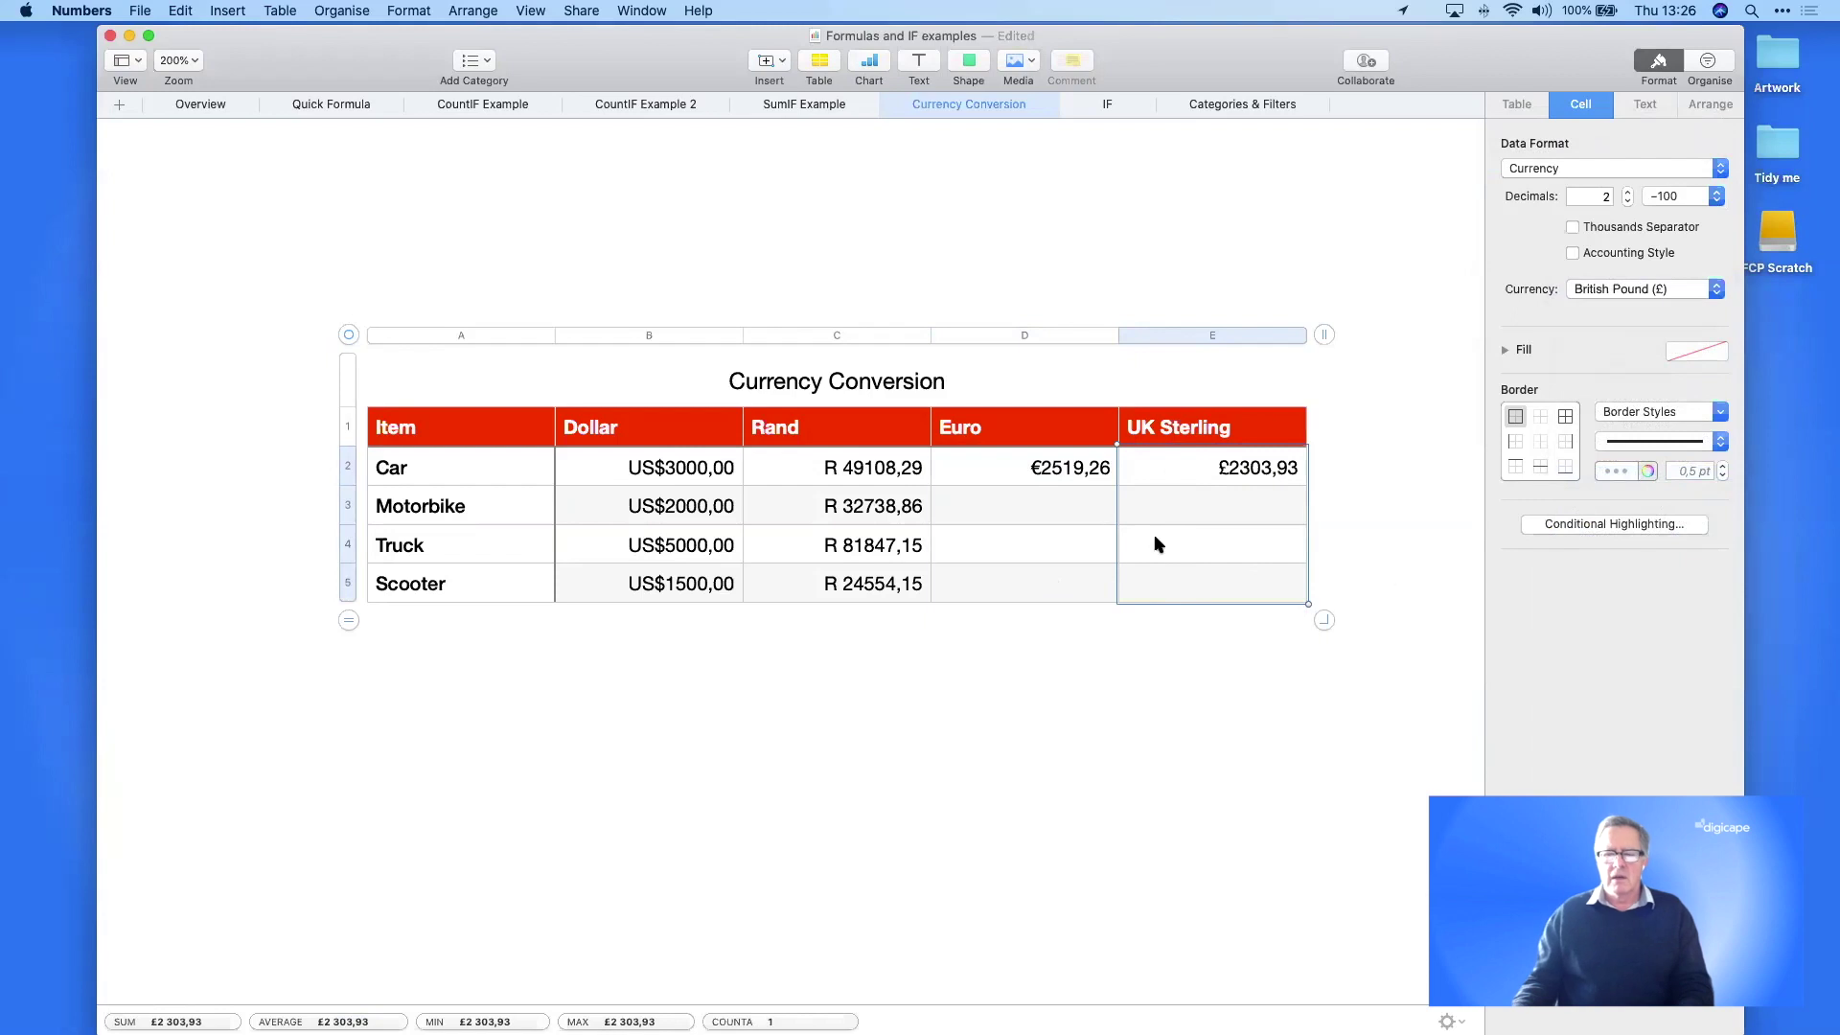
- Fill Car's Euro and UK Sterling conversion formulas down to Scooter and deselect the table
left_click(1047, 470)
left_click_drag(1024, 486, 1023, 583)
left_click(1249, 467)
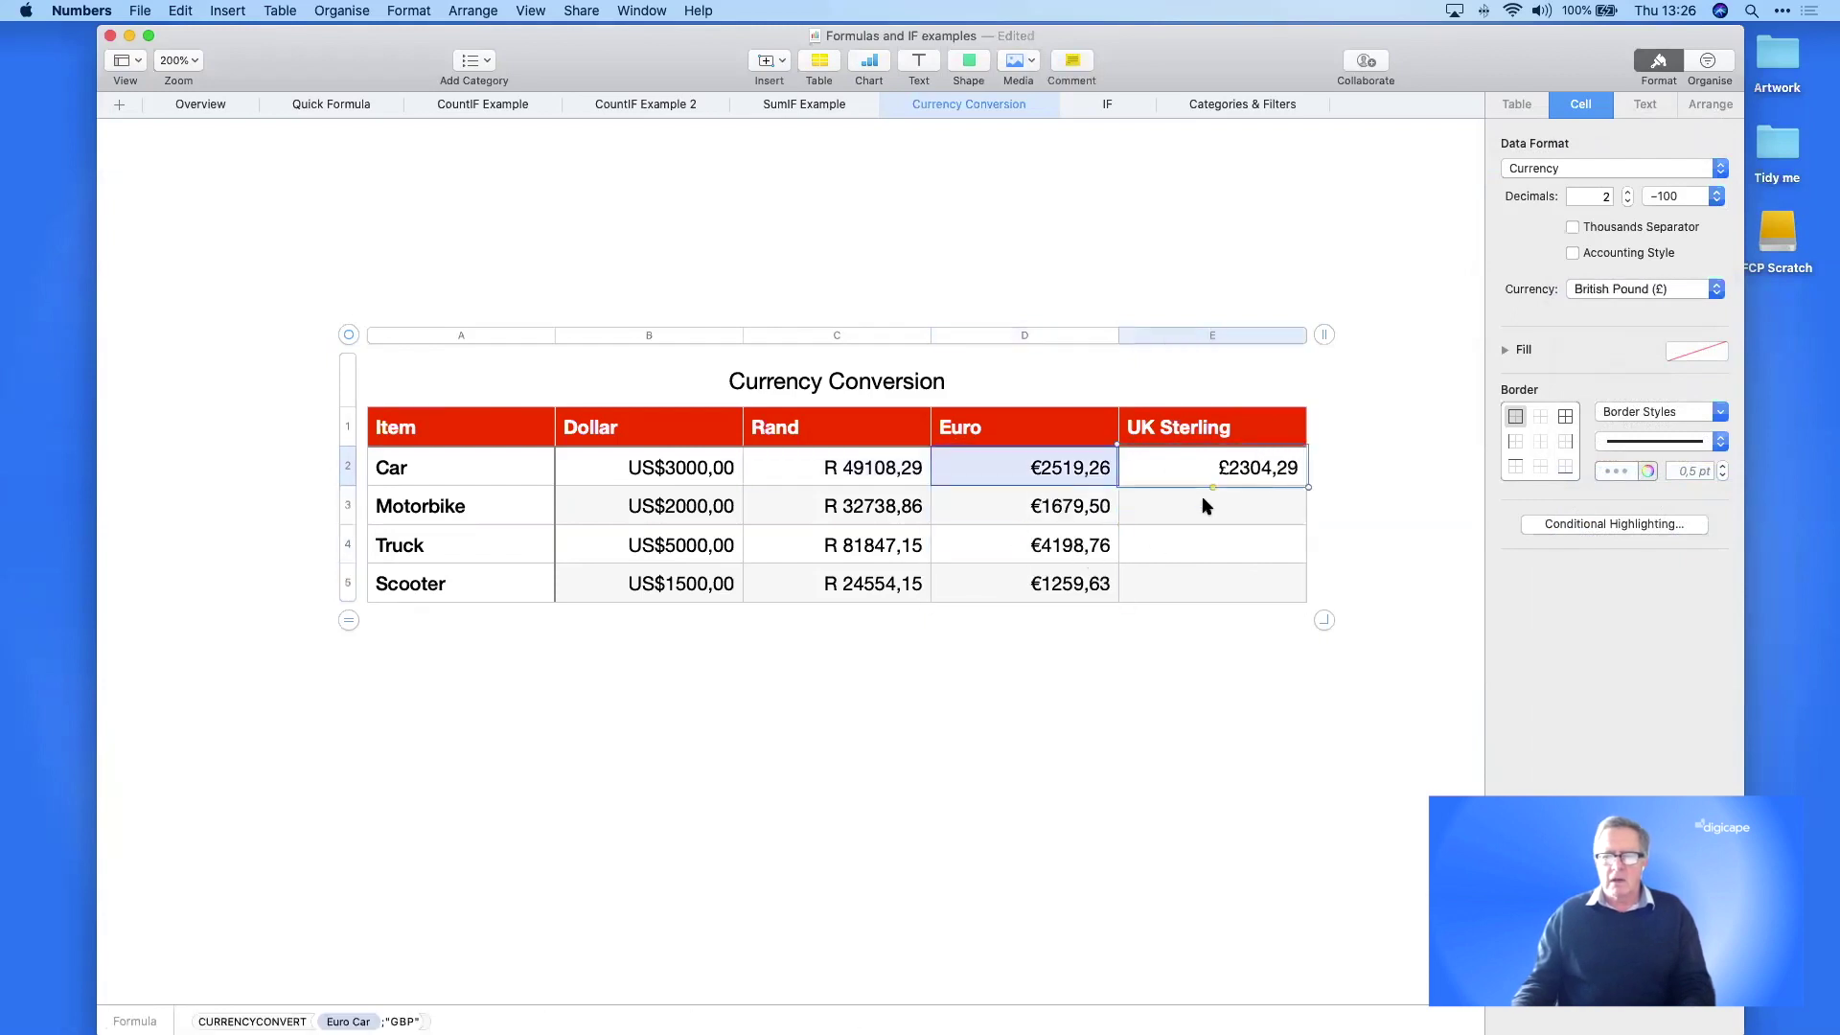
left_click_drag(1212, 486, 1211, 587)
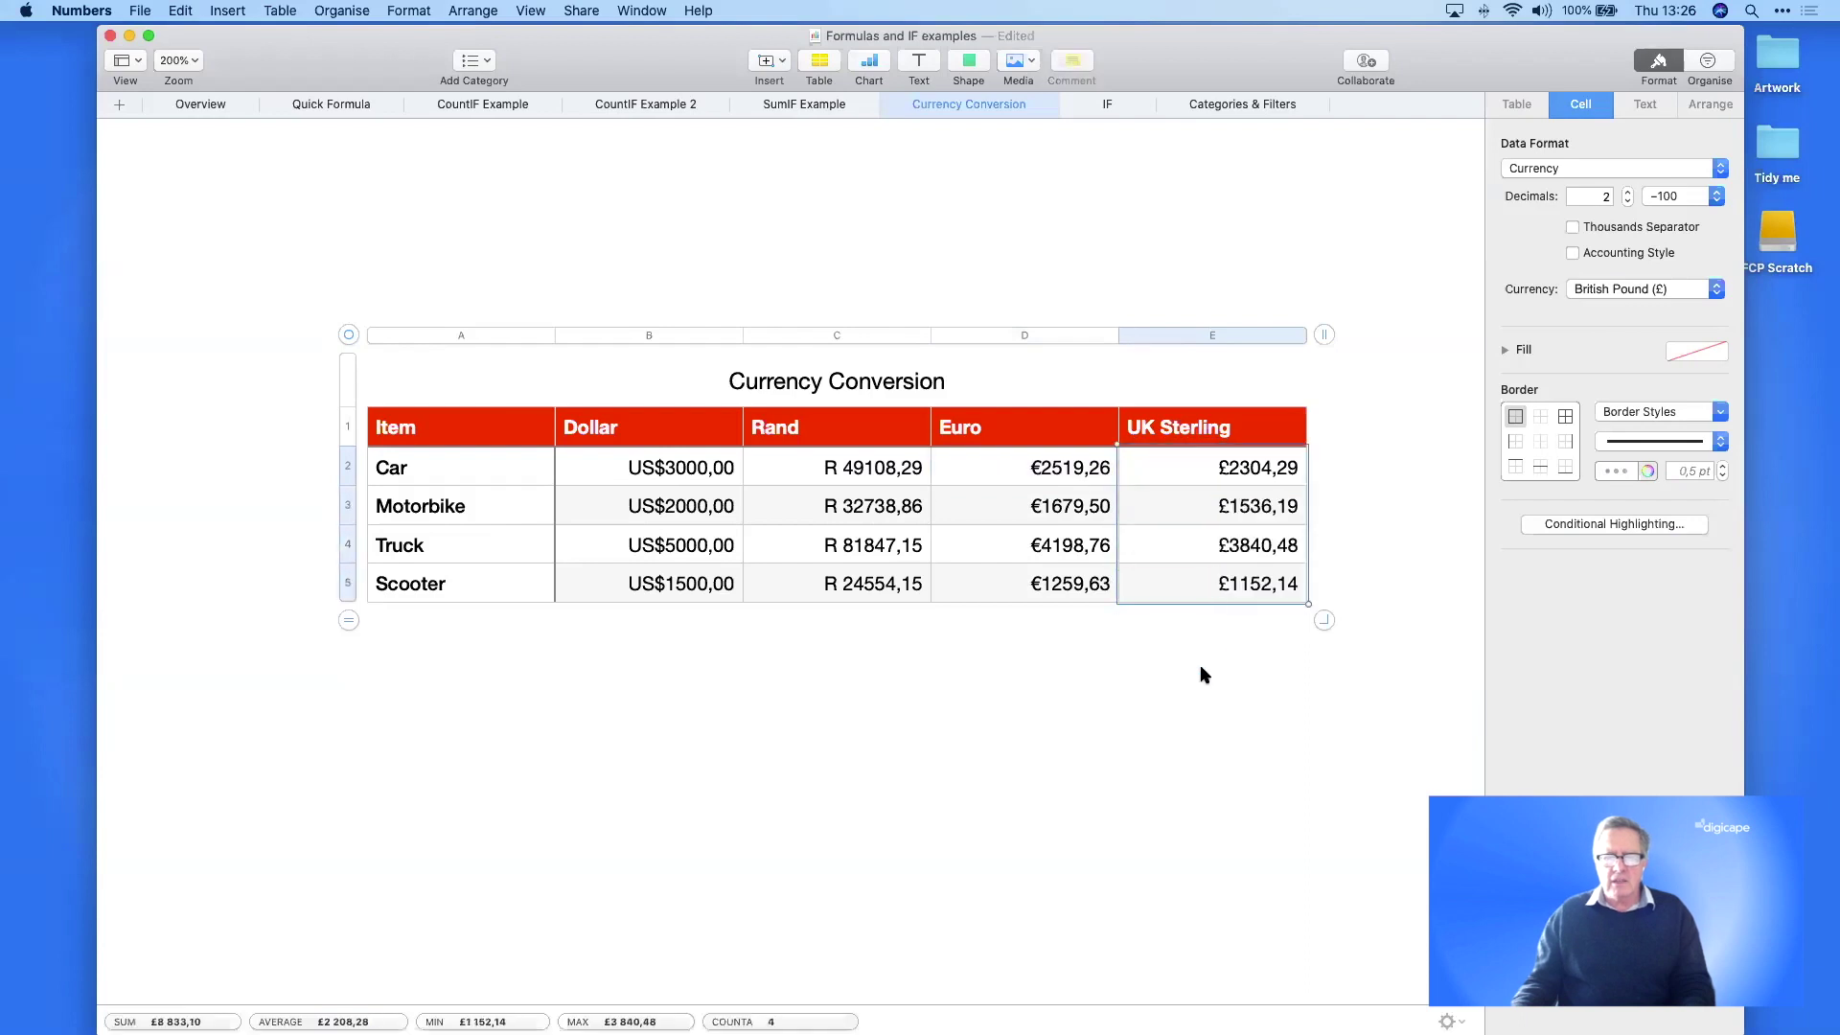
left_click(1197, 670)
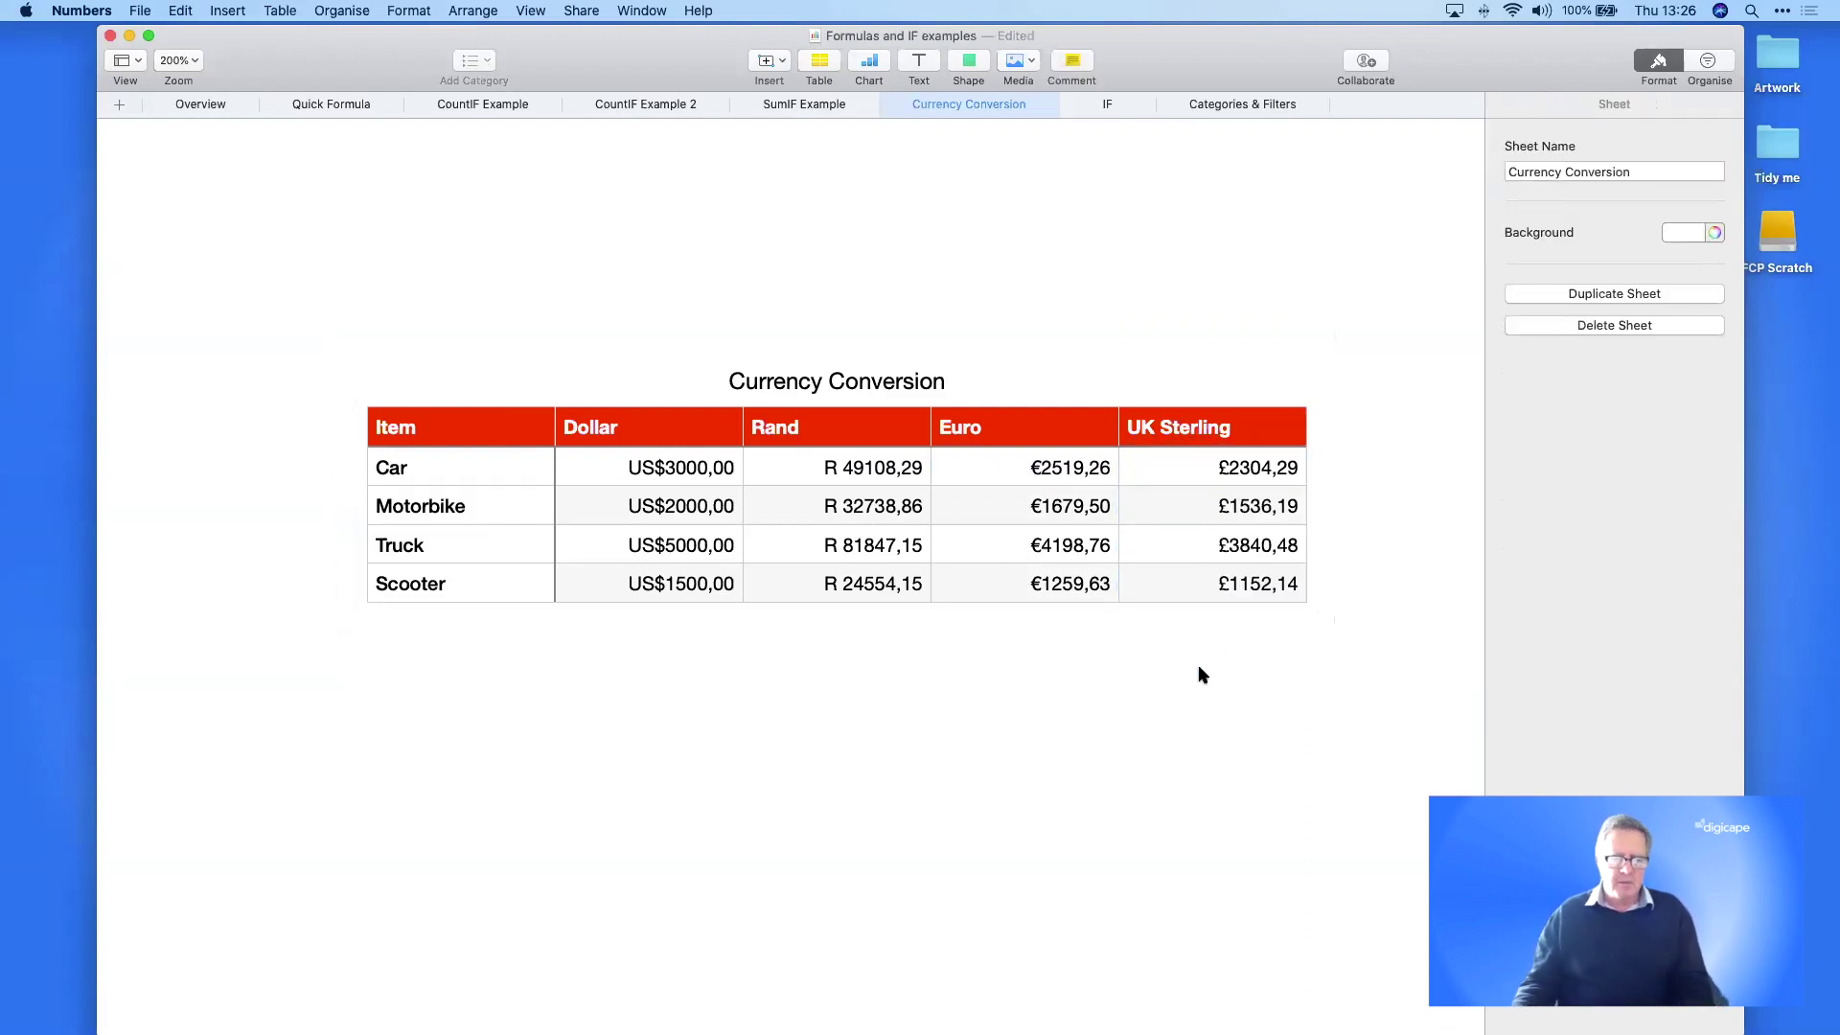
- Add a row below Scooter in the Currency Conversion table and label it "Value of 1 Dollar"
left_click(460, 582)
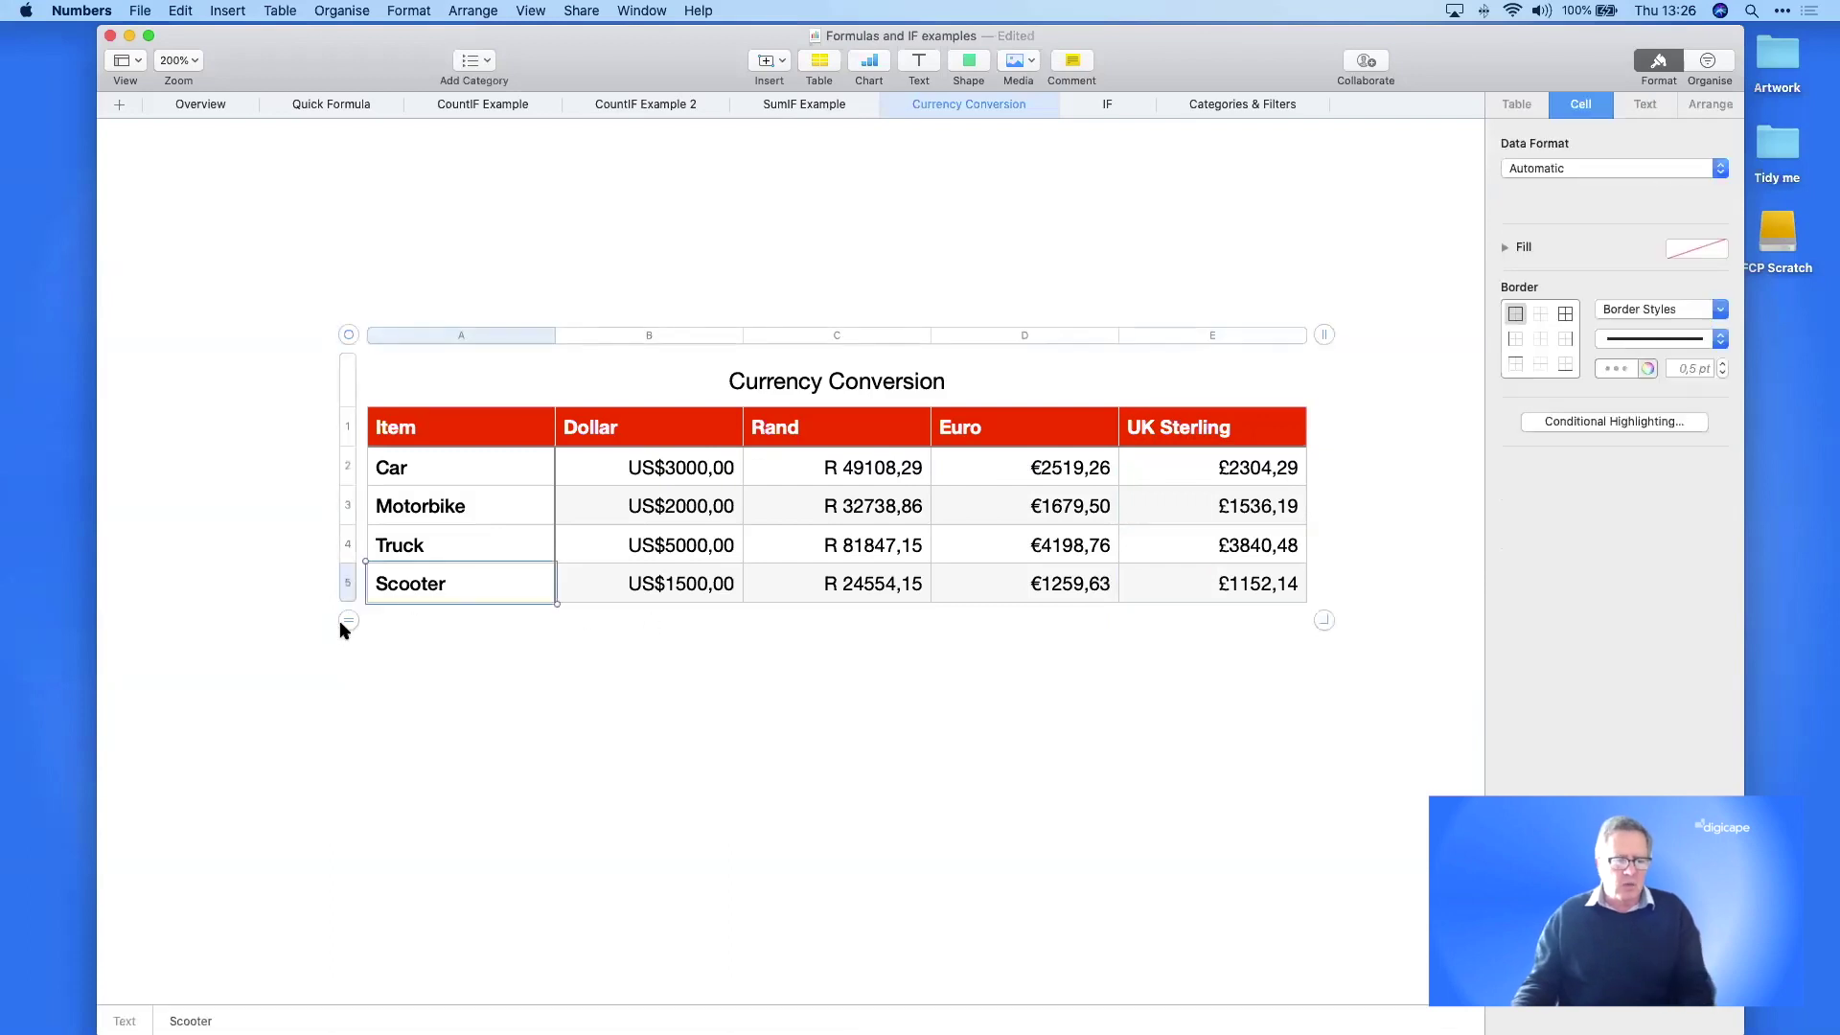
left_click_drag(348, 624, 345, 663)
left_click(397, 632)
left_click(395, 630)
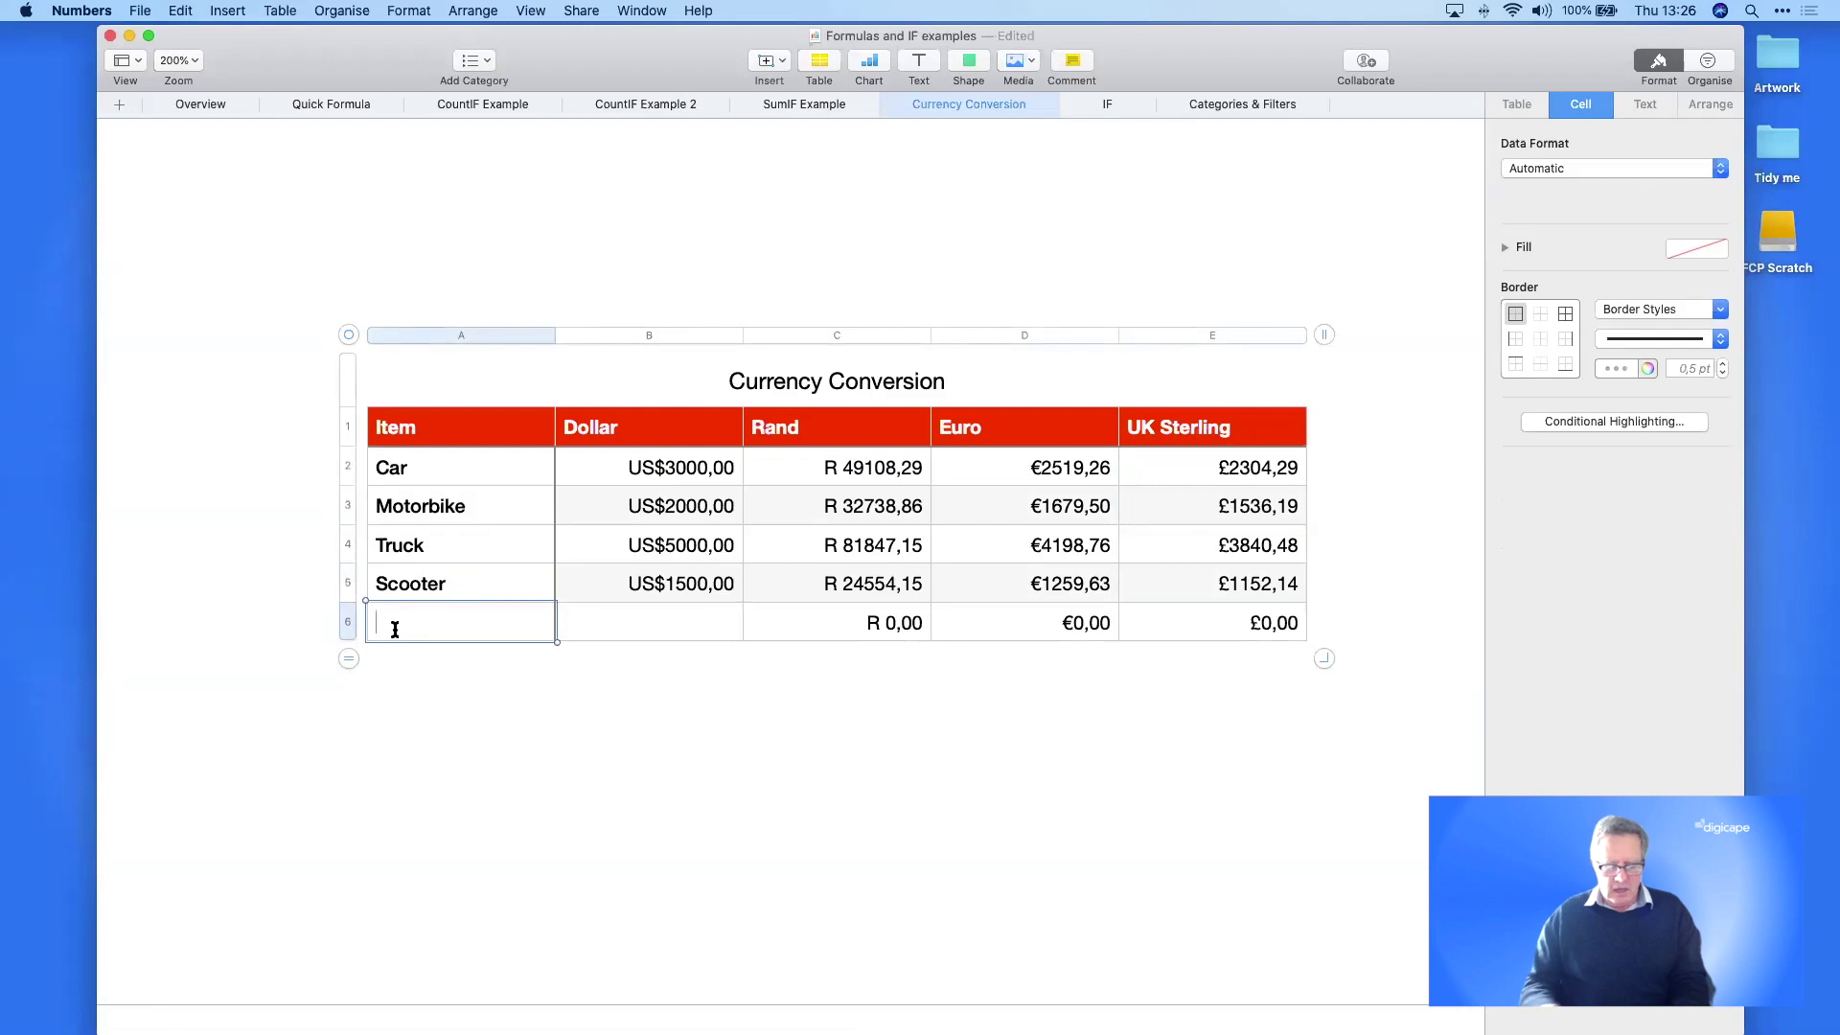
type("Value o")
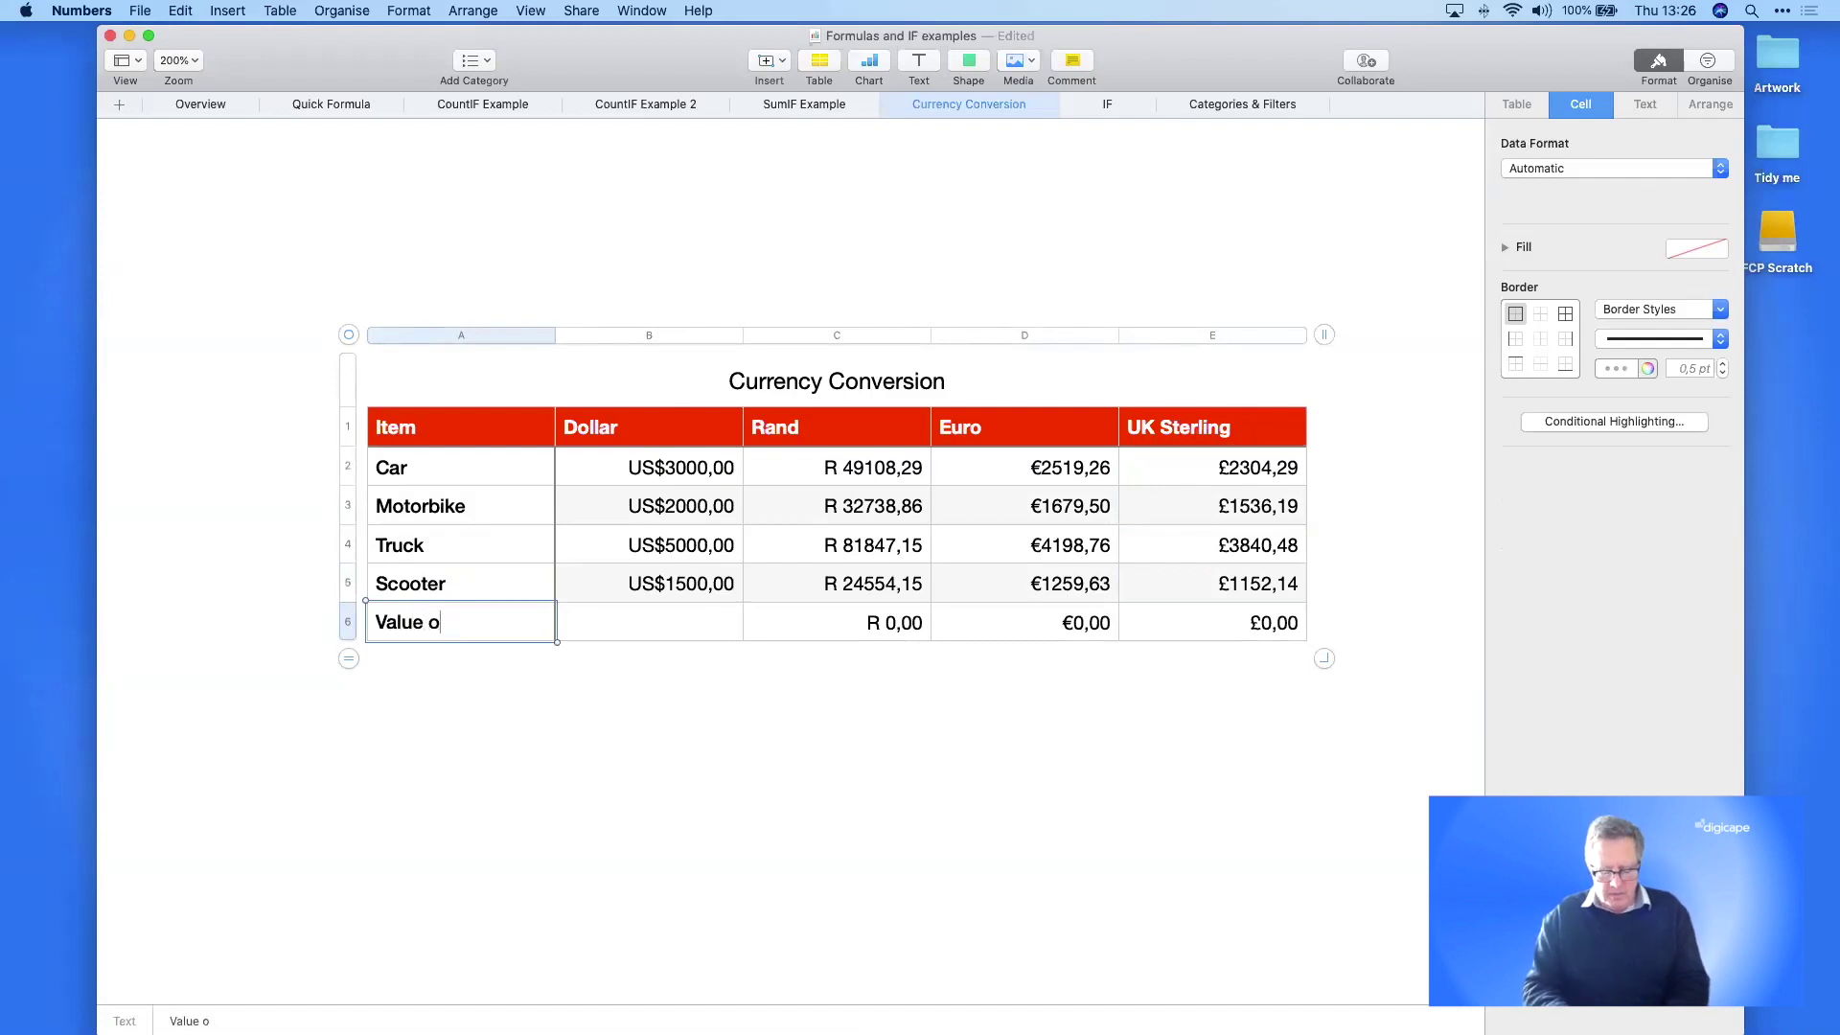
type(" f 1 Dool")
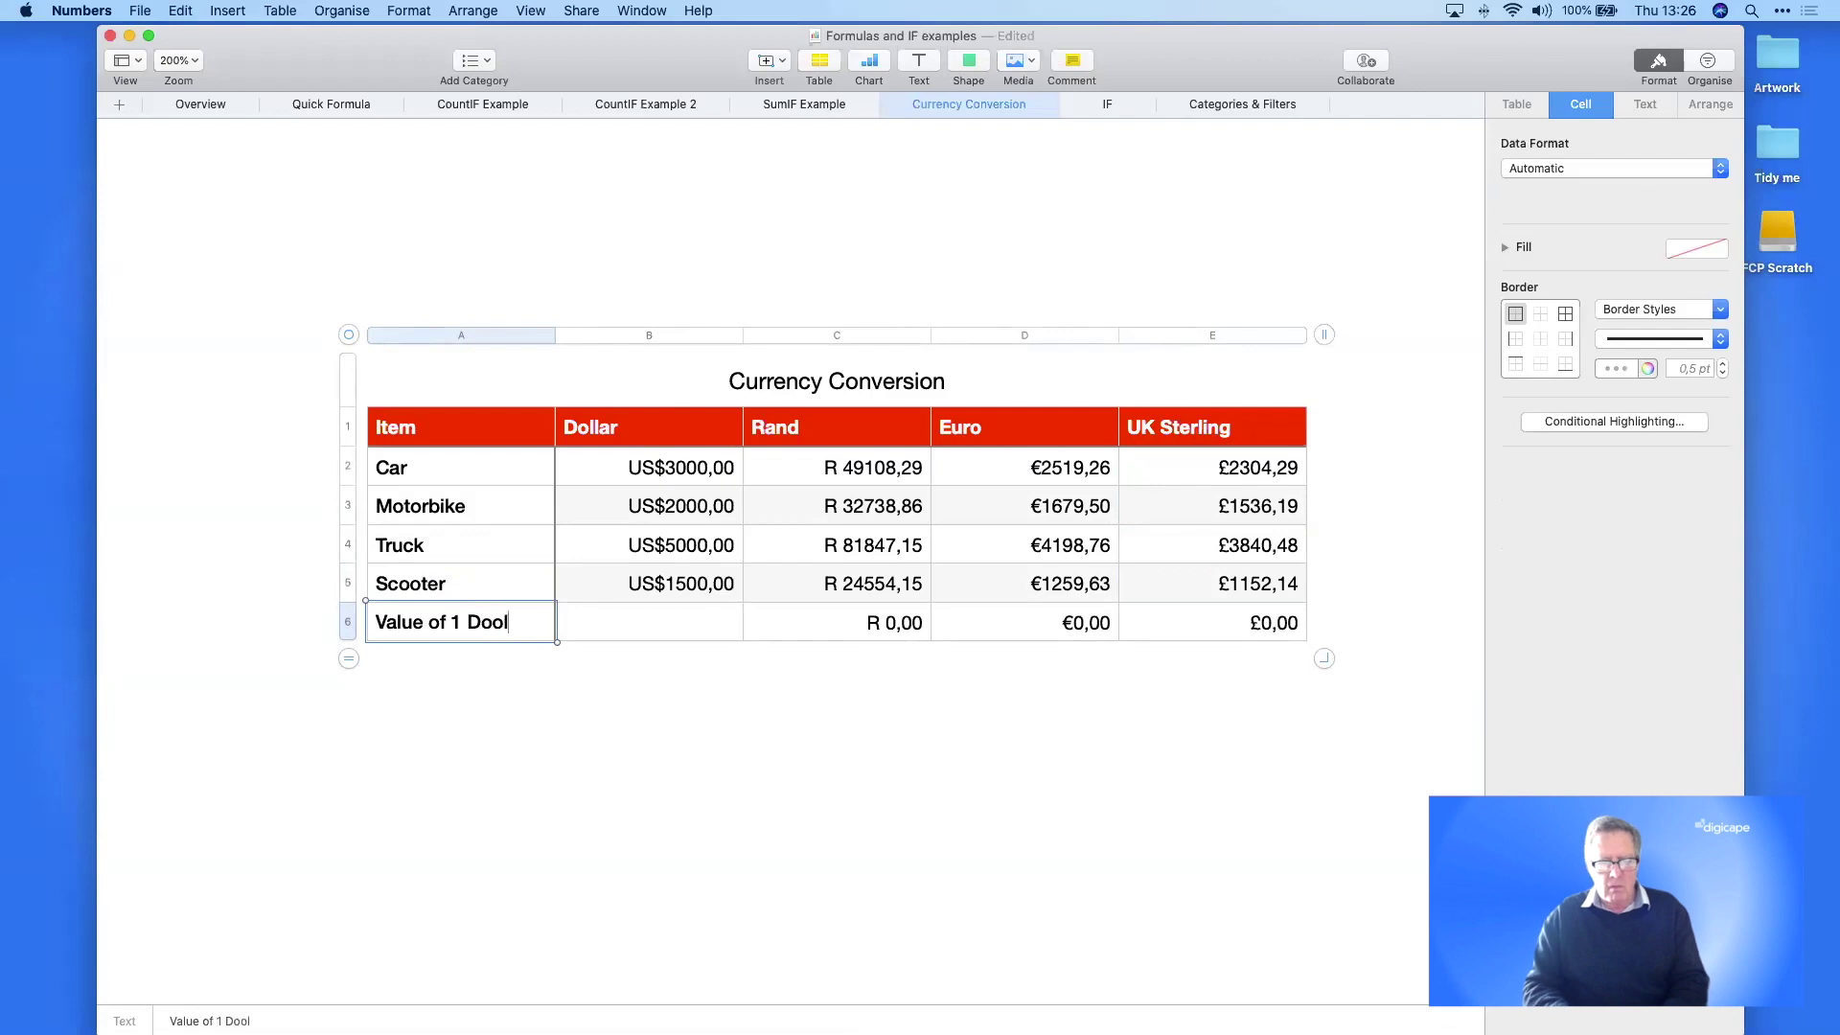
type("alar")
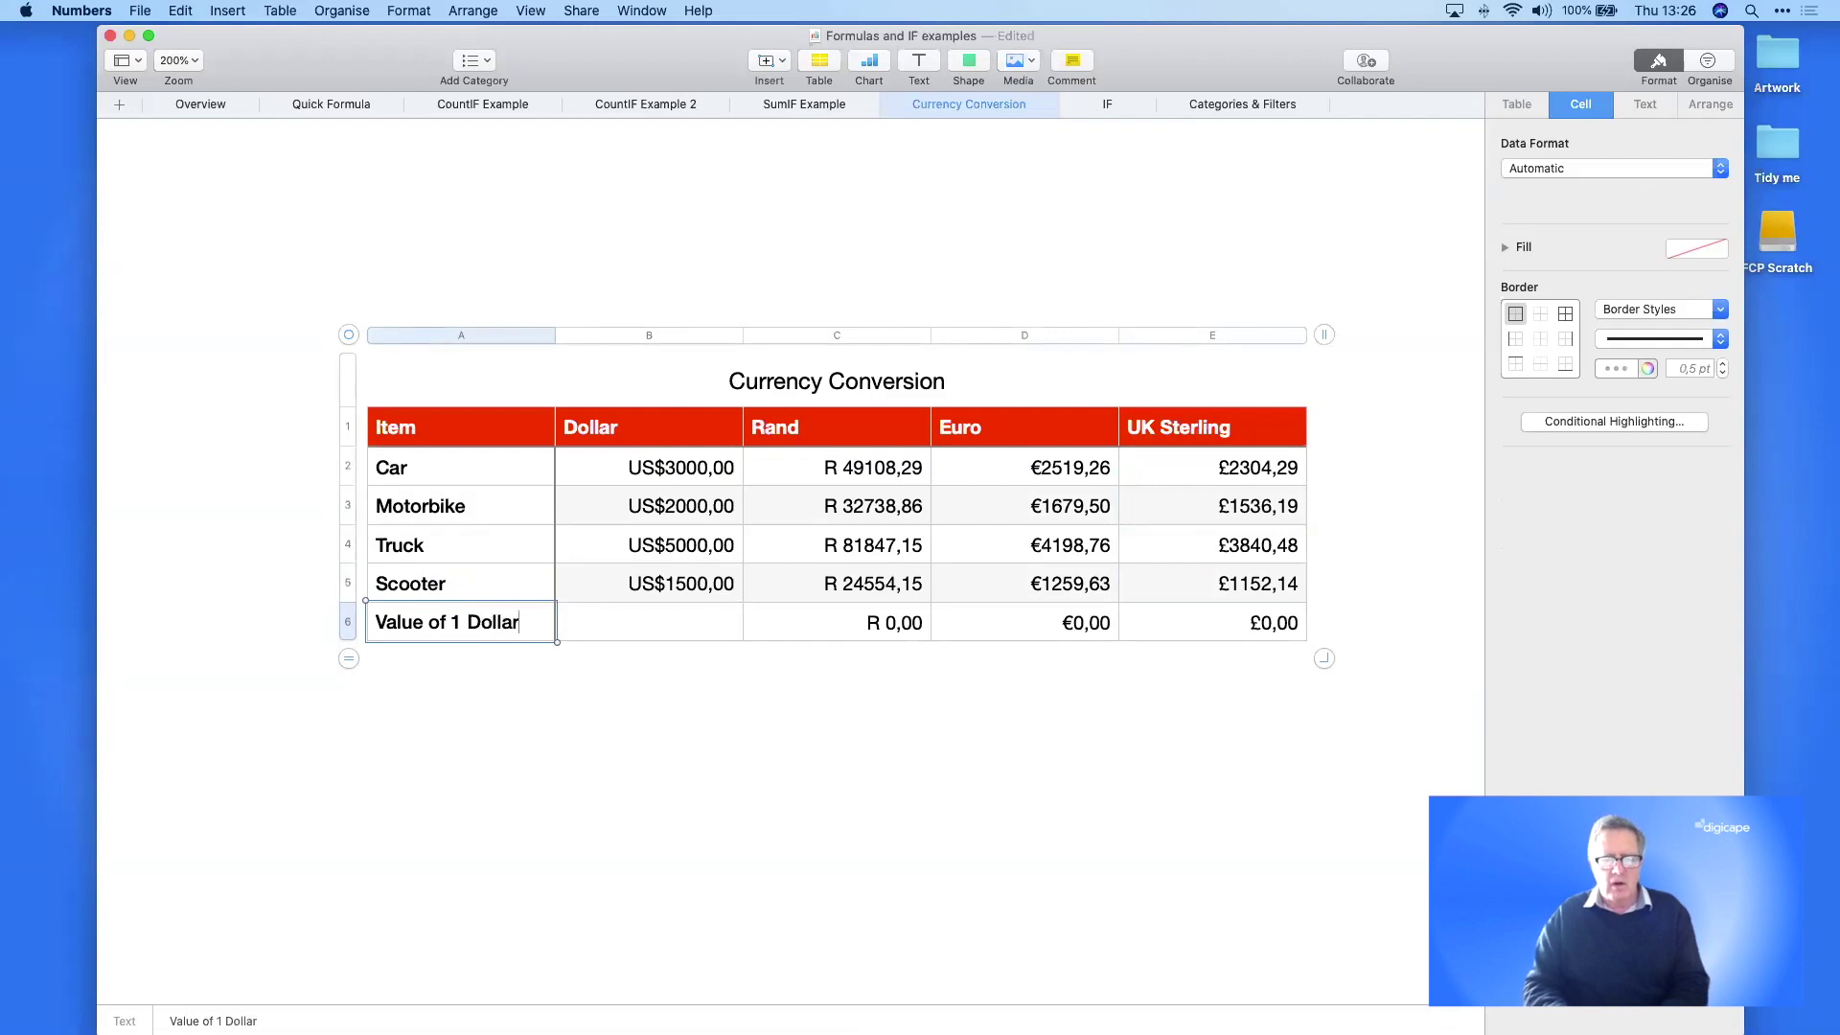
- Enter 1 as the Dollar amount in the "Value of 1 Dollar" row and deselect the table
key("Tab")
type("1")
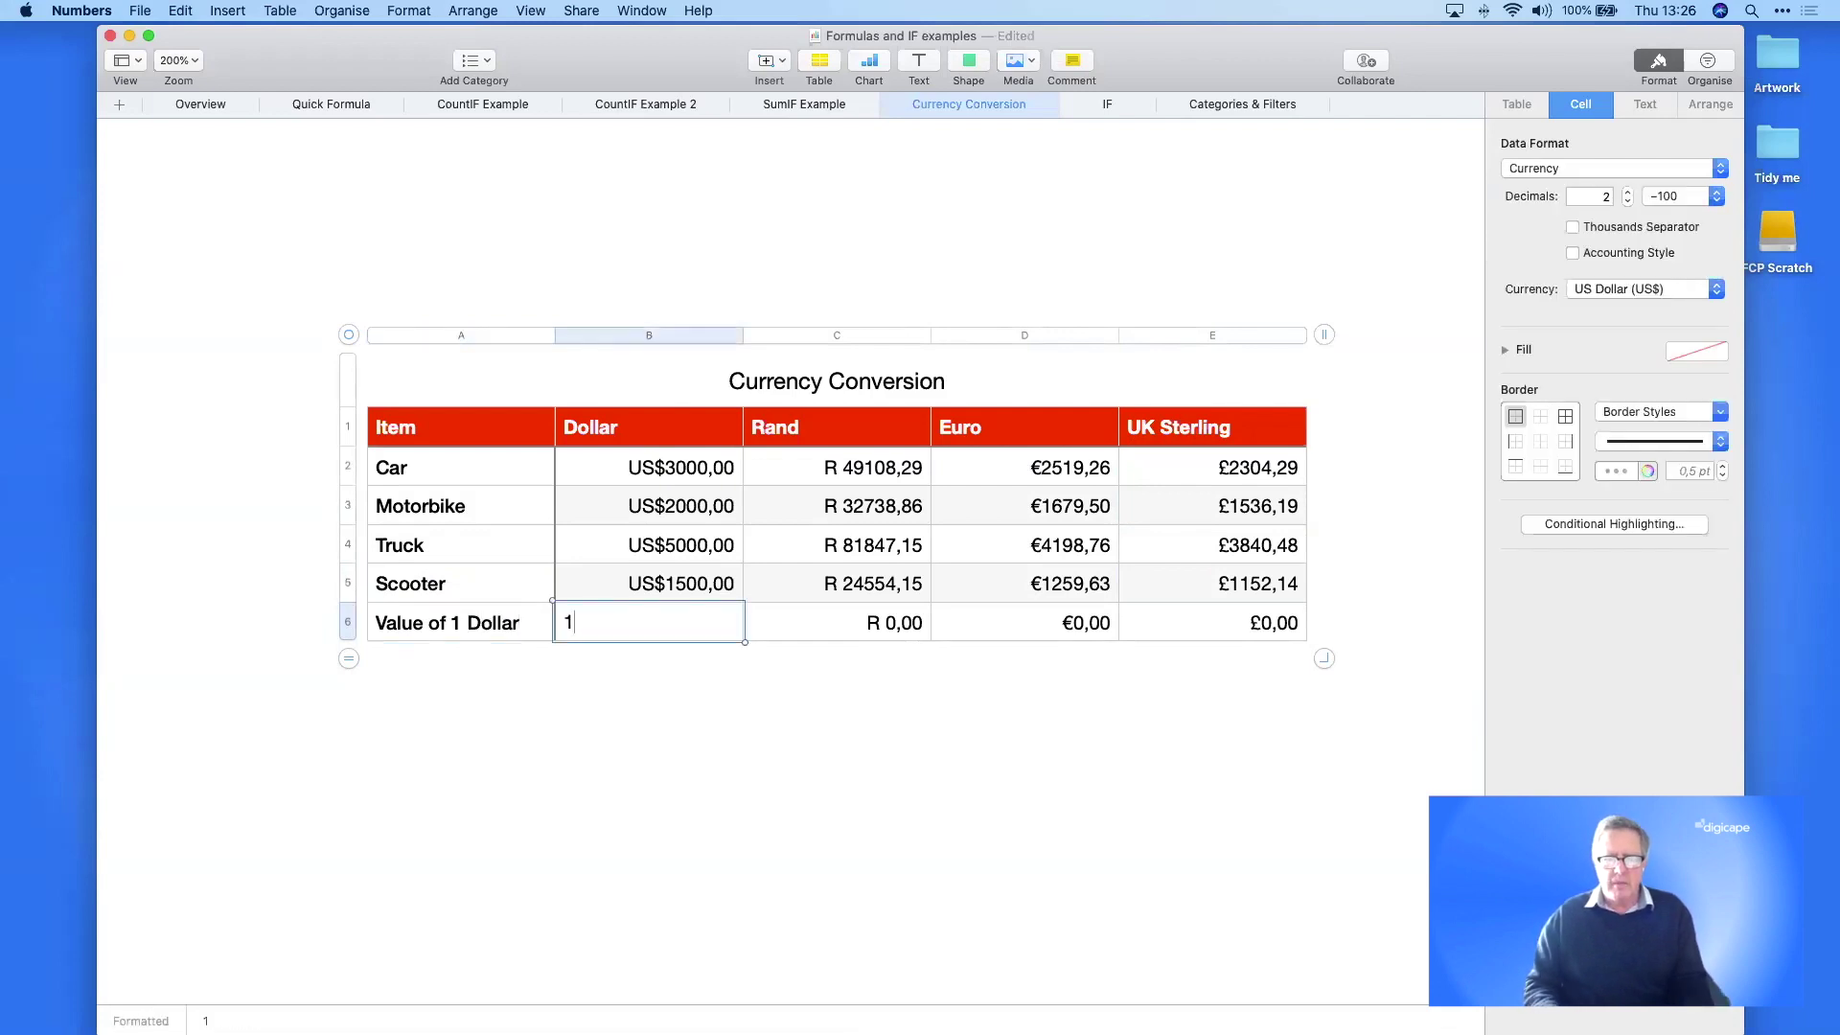
key("Return")
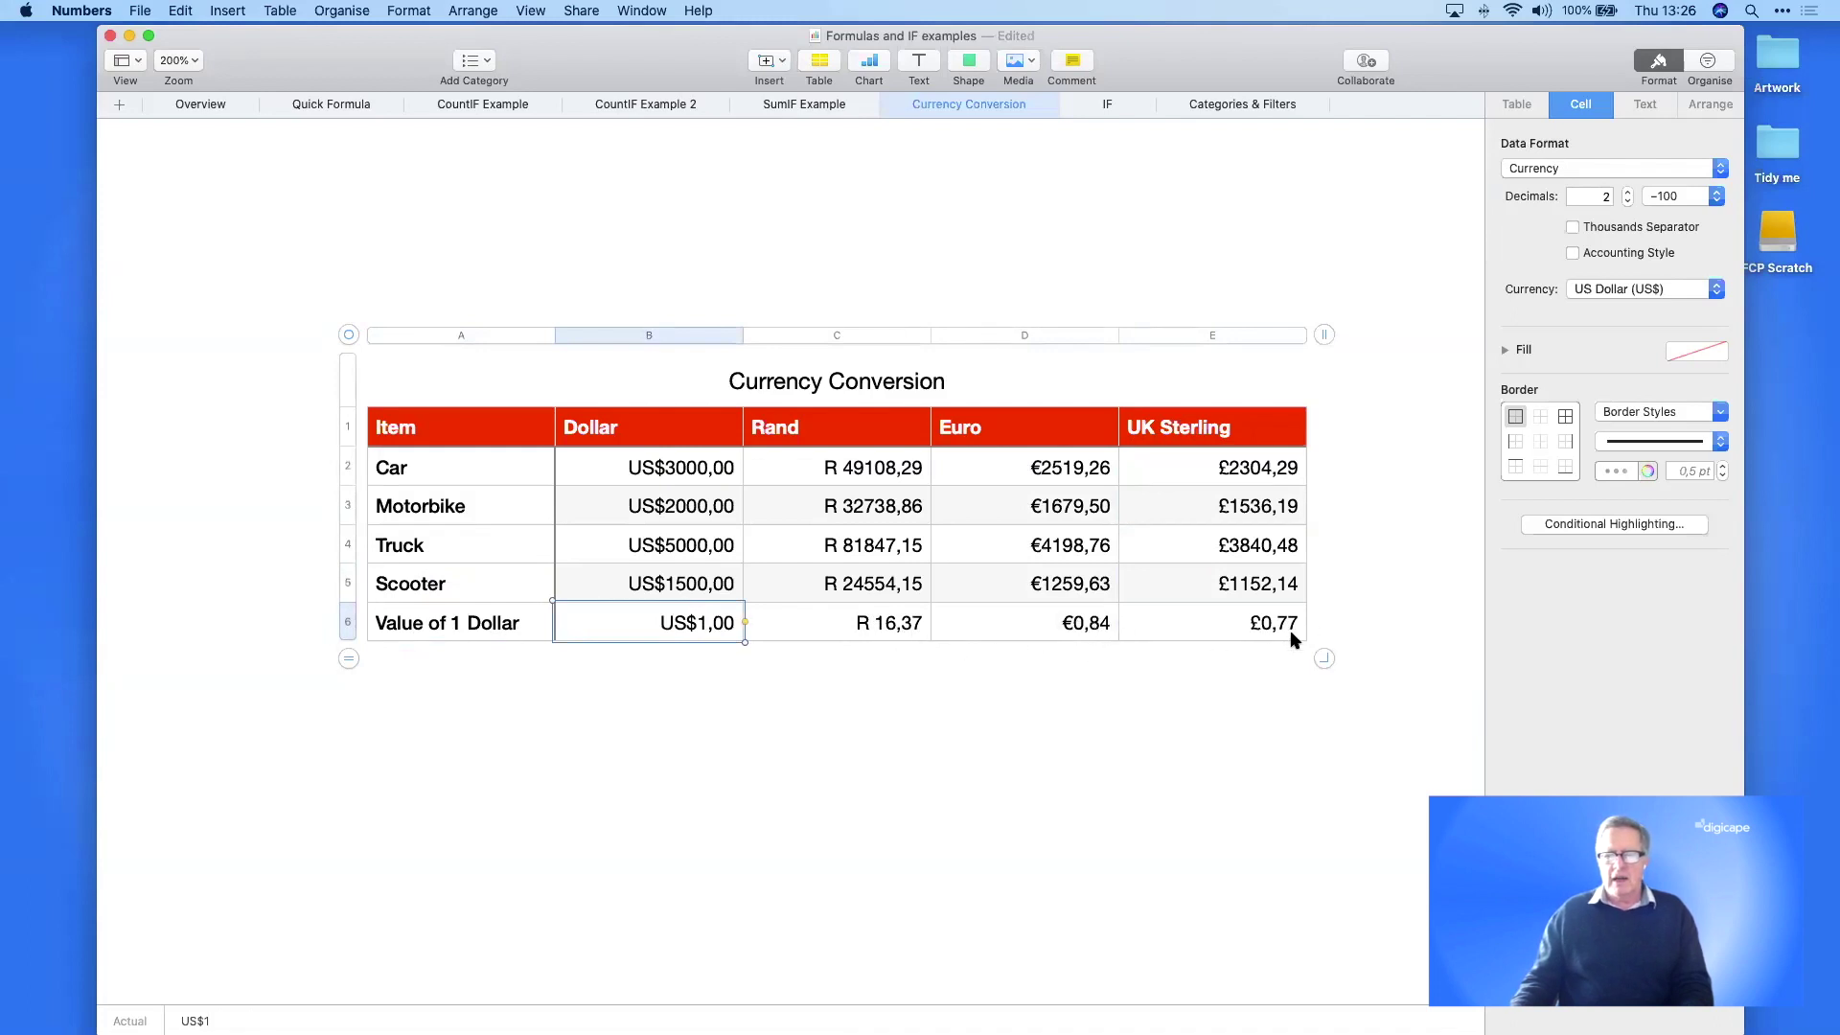
left_click(1261, 703)
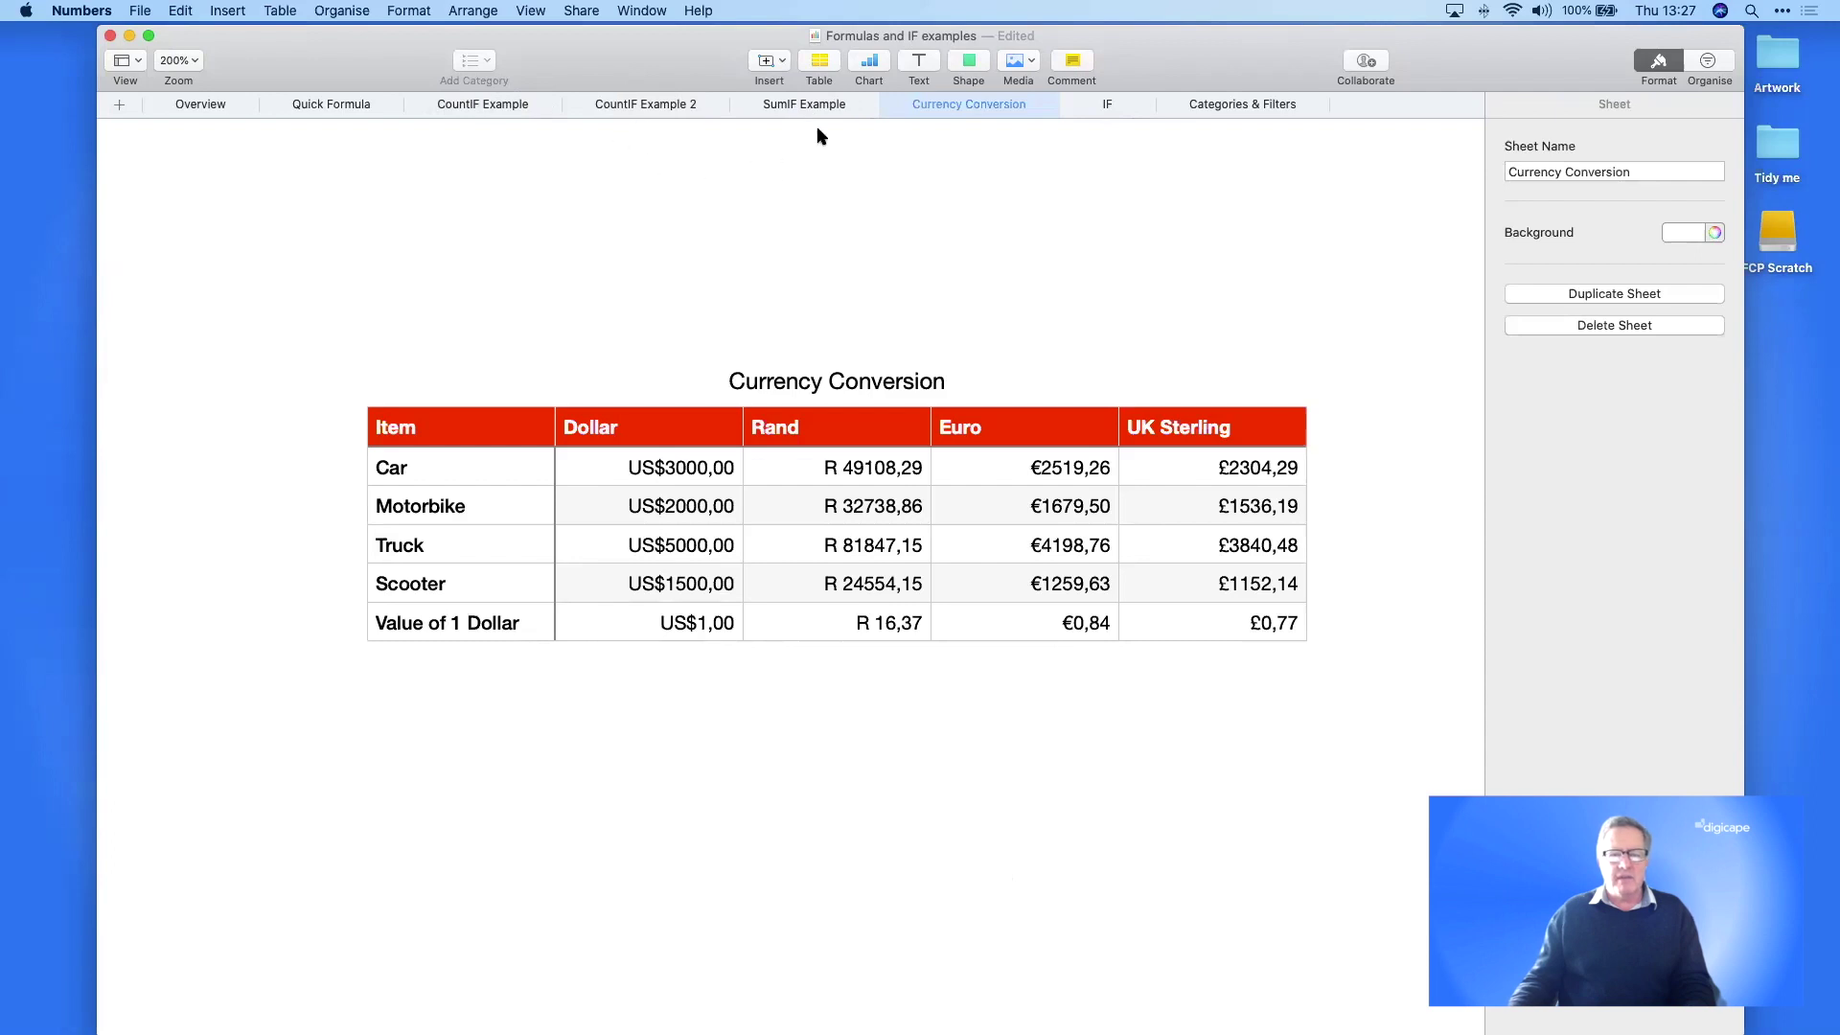
- Open the IF sheet and set the number in the "Is the number greater than 10?" table to 11
left_click(1114, 107)
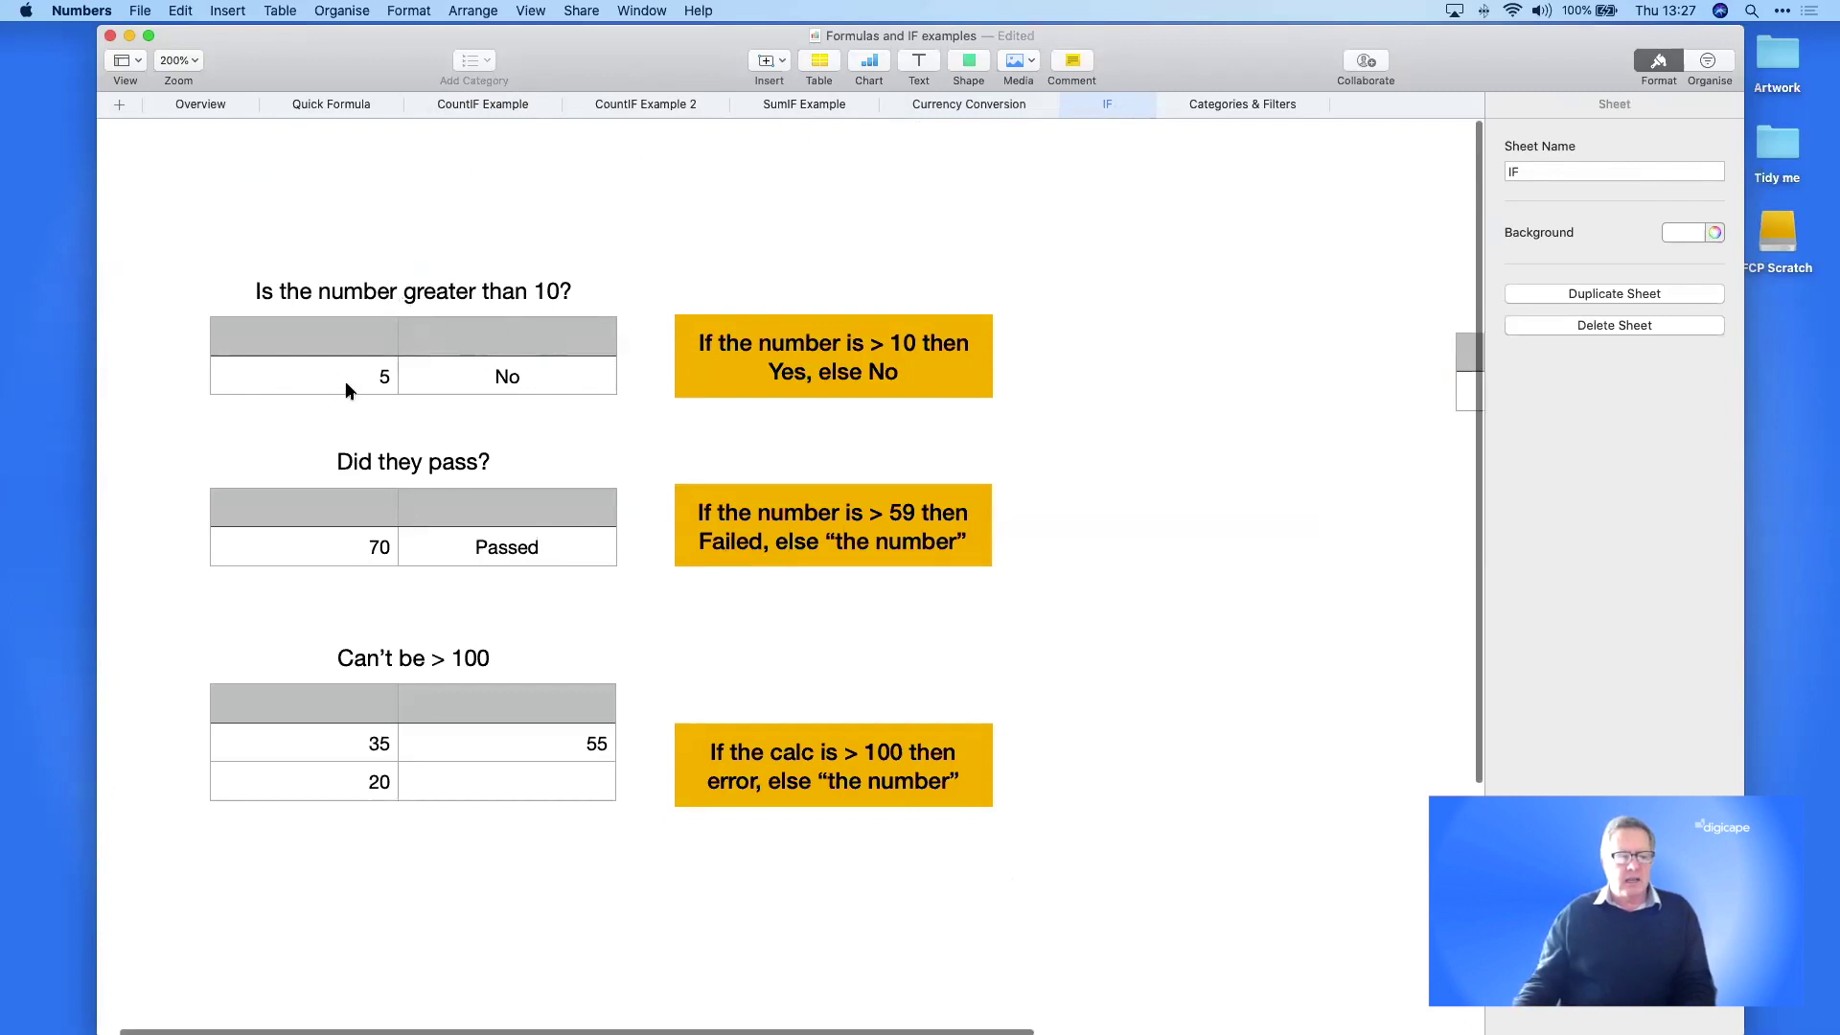
left_click(383, 378)
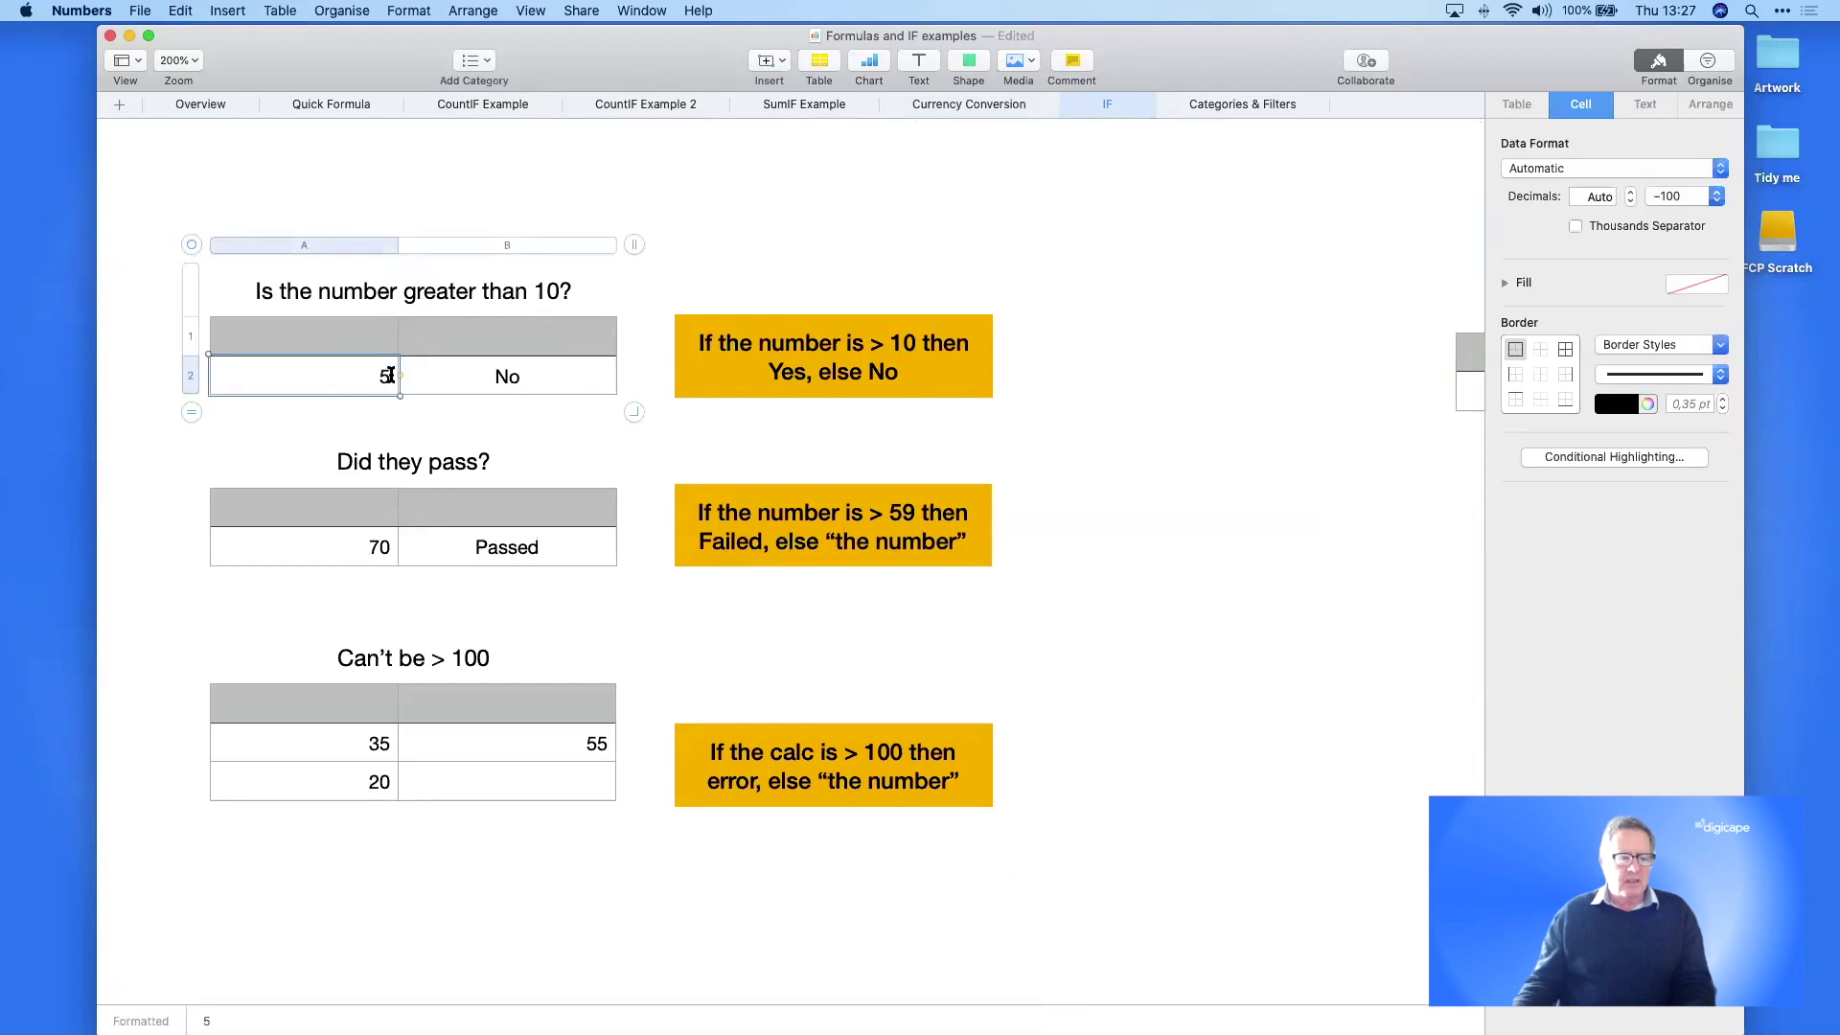
left_click(378, 376)
type("11")
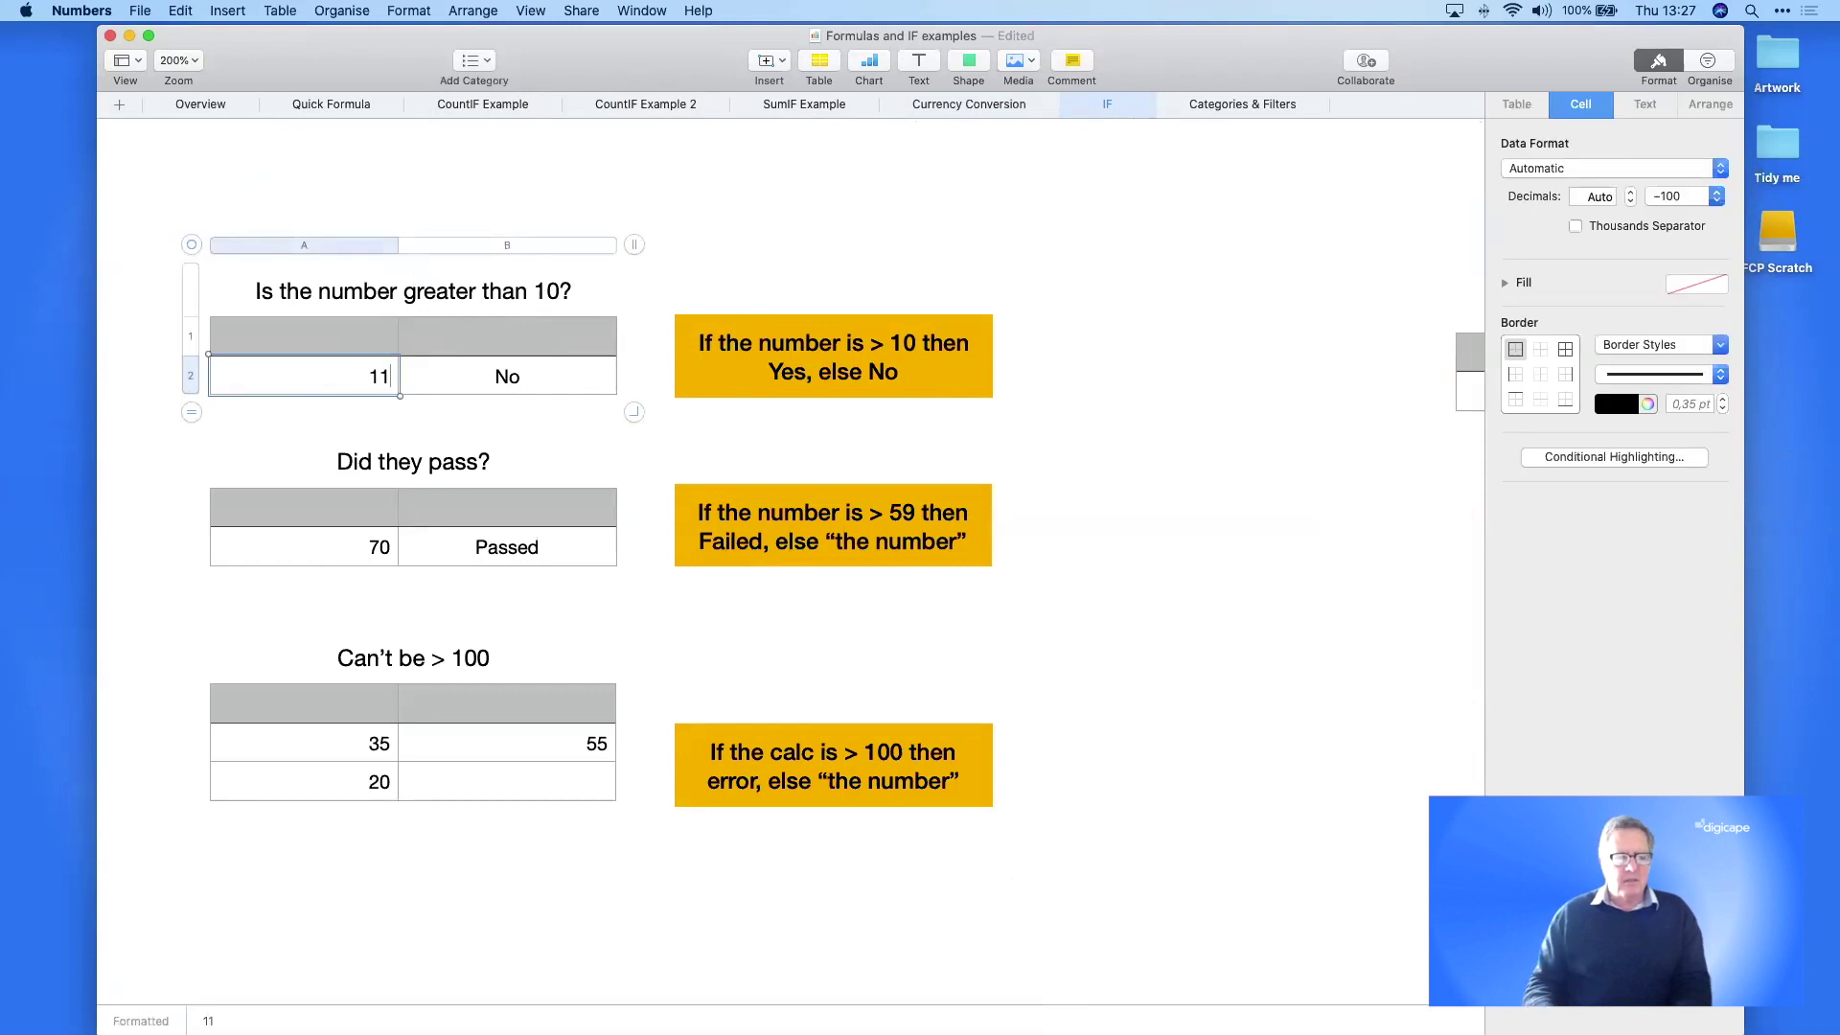
key("Return")
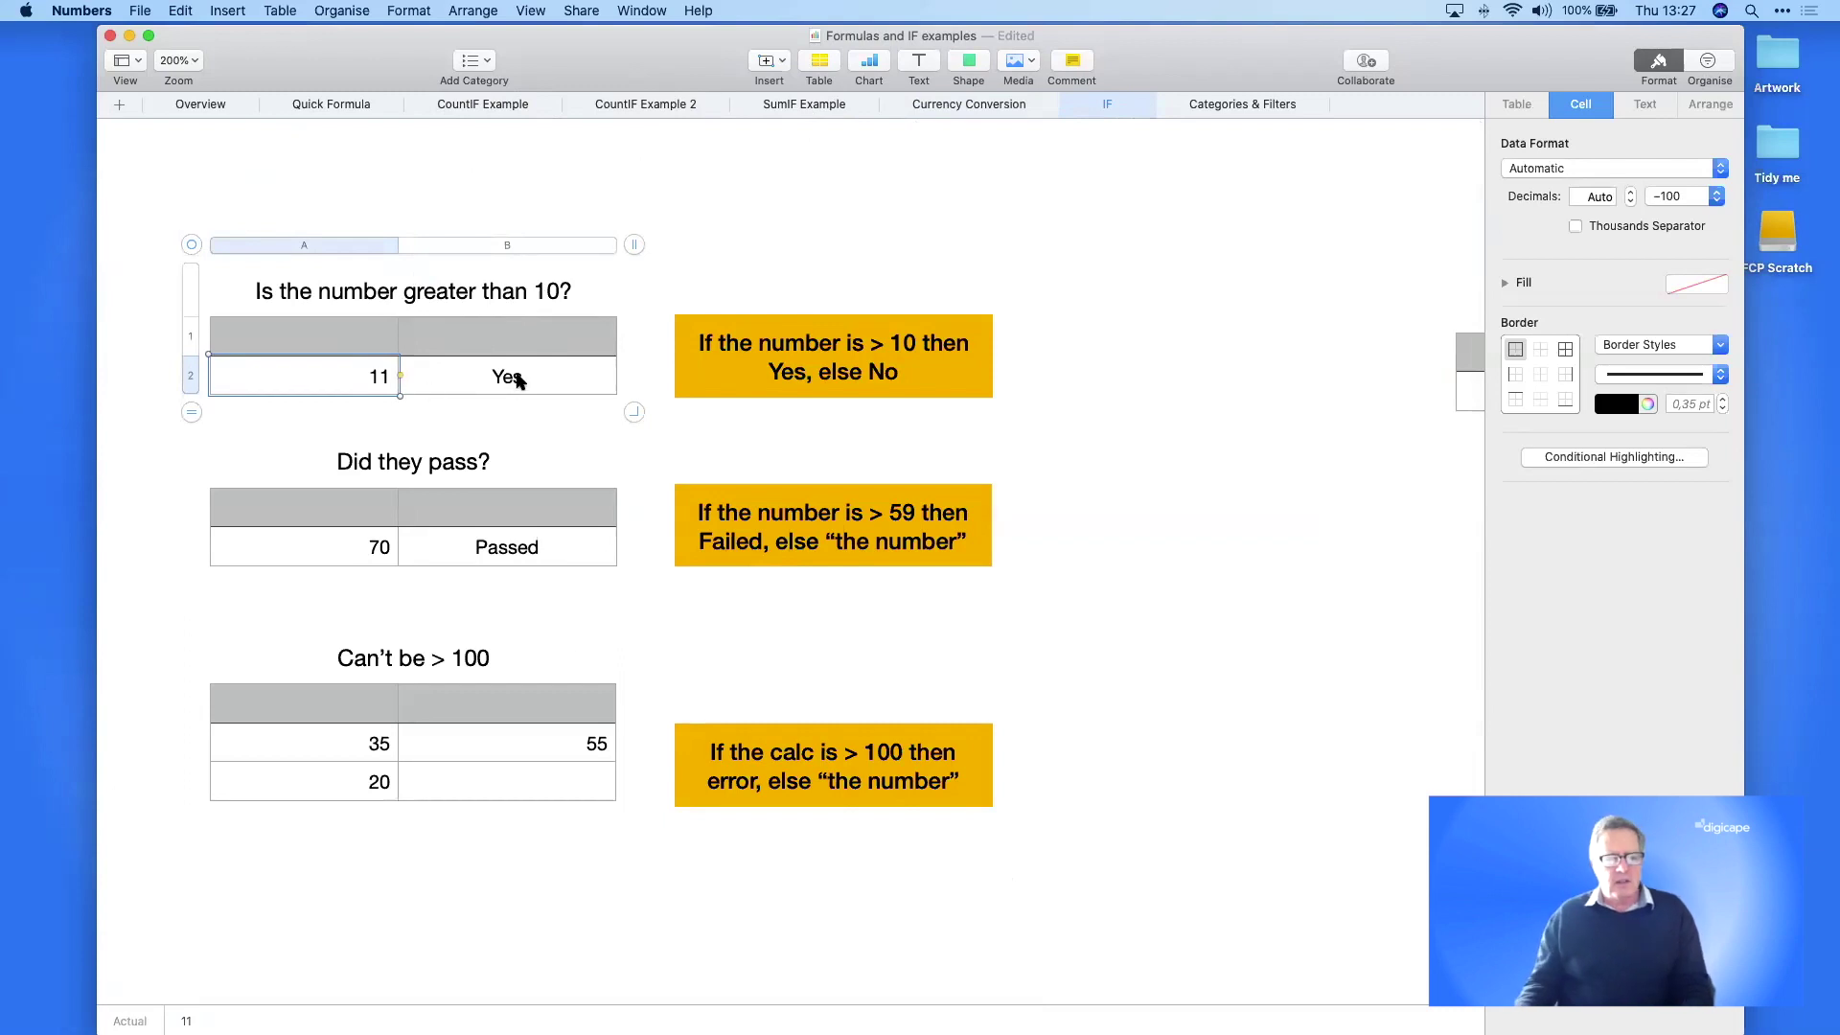
- Examine the IF formula behind the Yes/No result, moving the formula editor clear of the cells
left_click(474, 374)
left_click(476, 377)
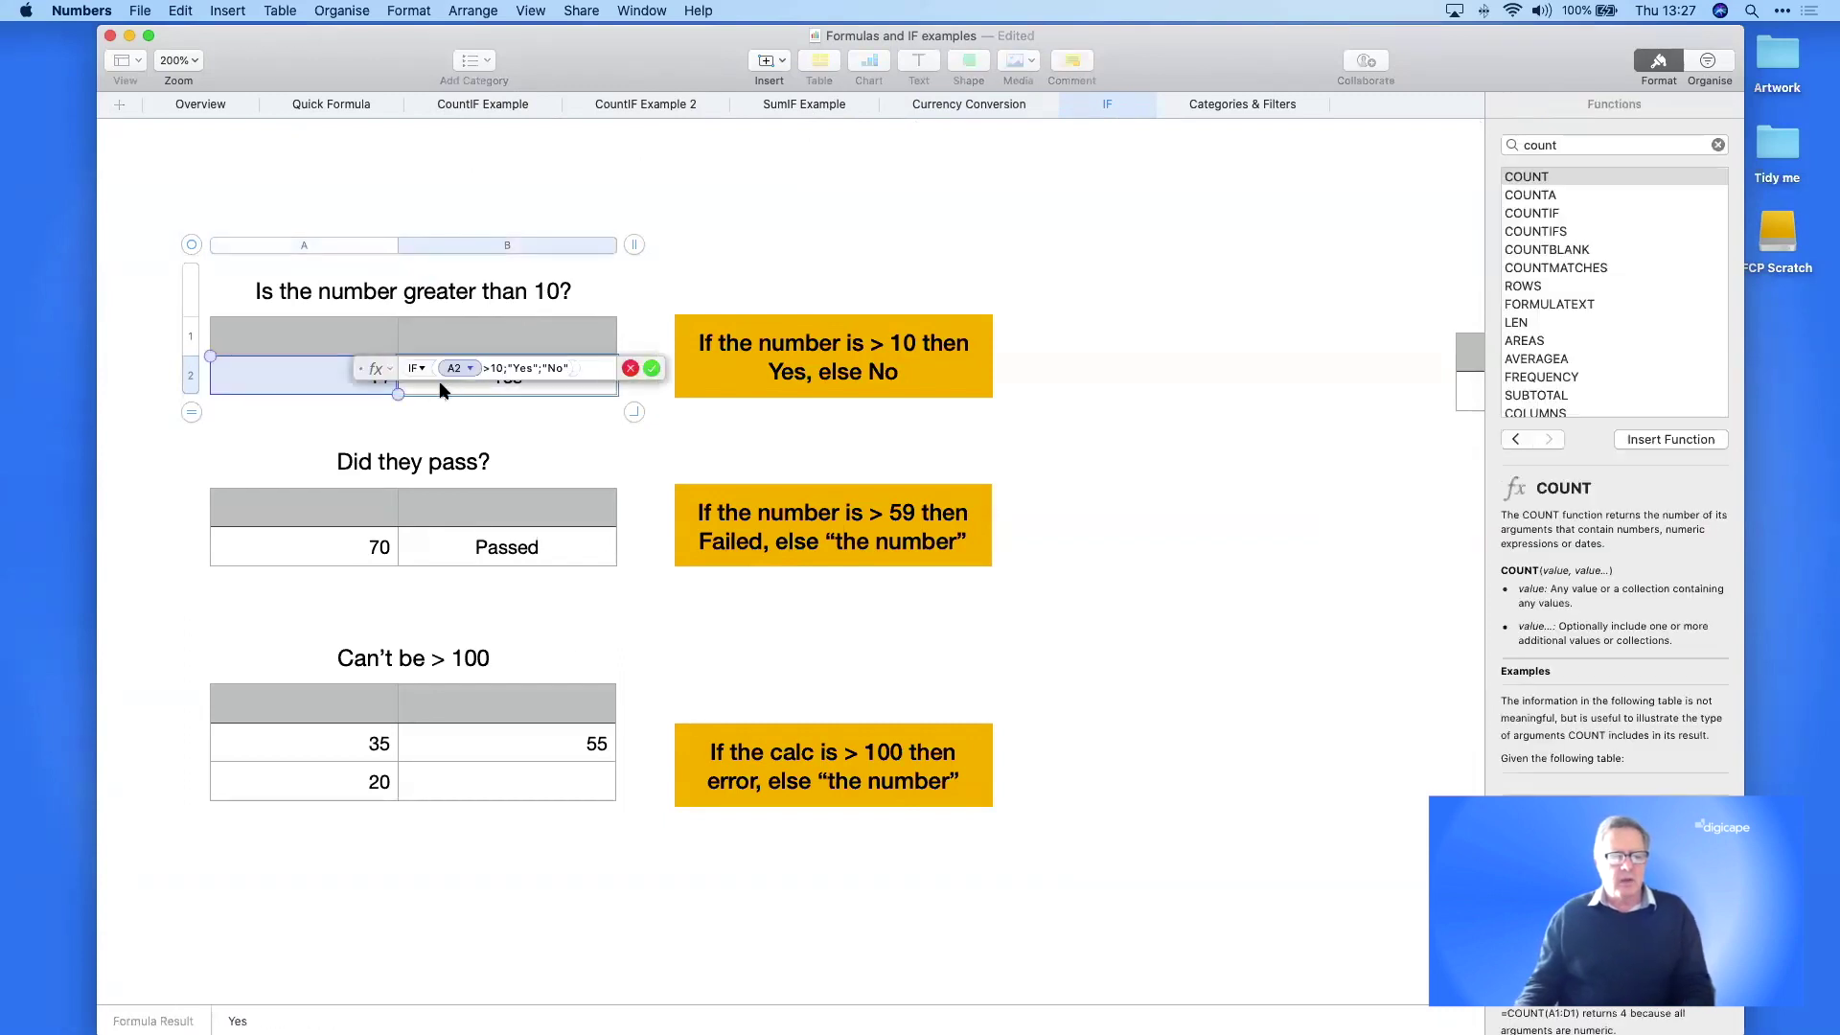
left_click_drag(362, 371, 278, 420)
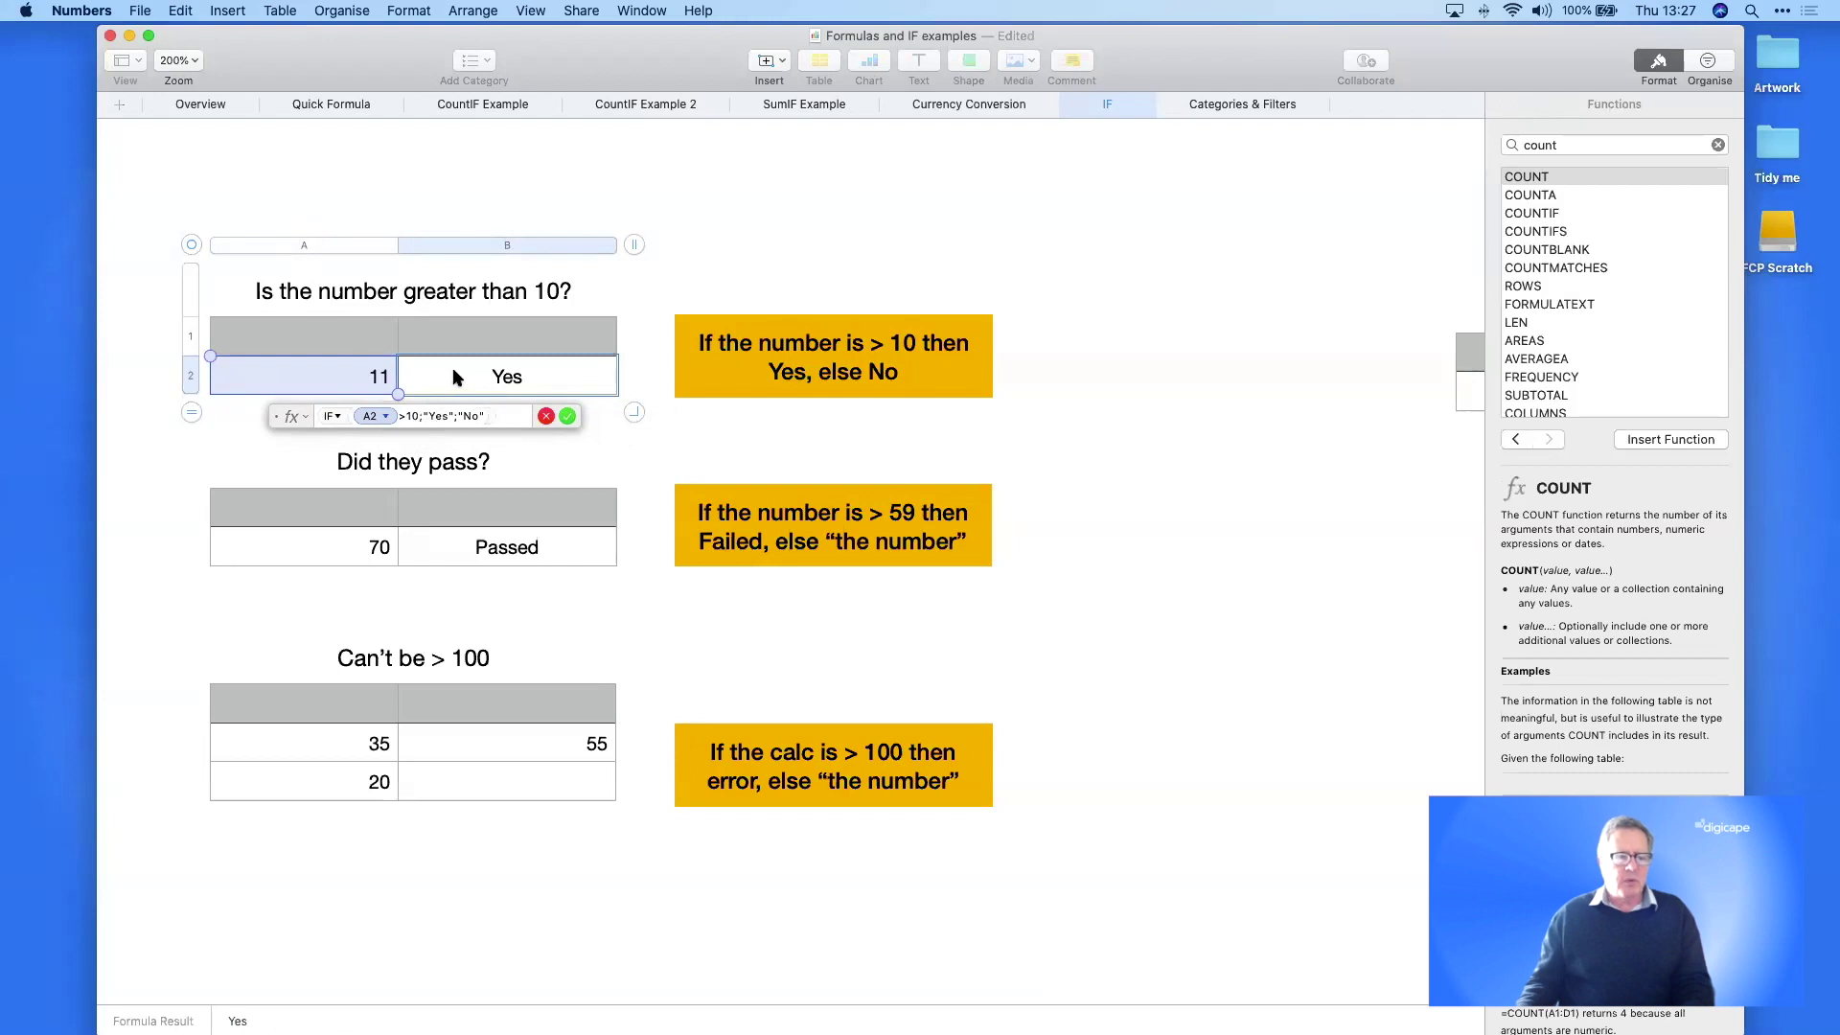
left_click(565, 418)
- Test the "Is the number greater than 10?" table by entering 0 as the number, and replace it with 9999
left_click(376, 379)
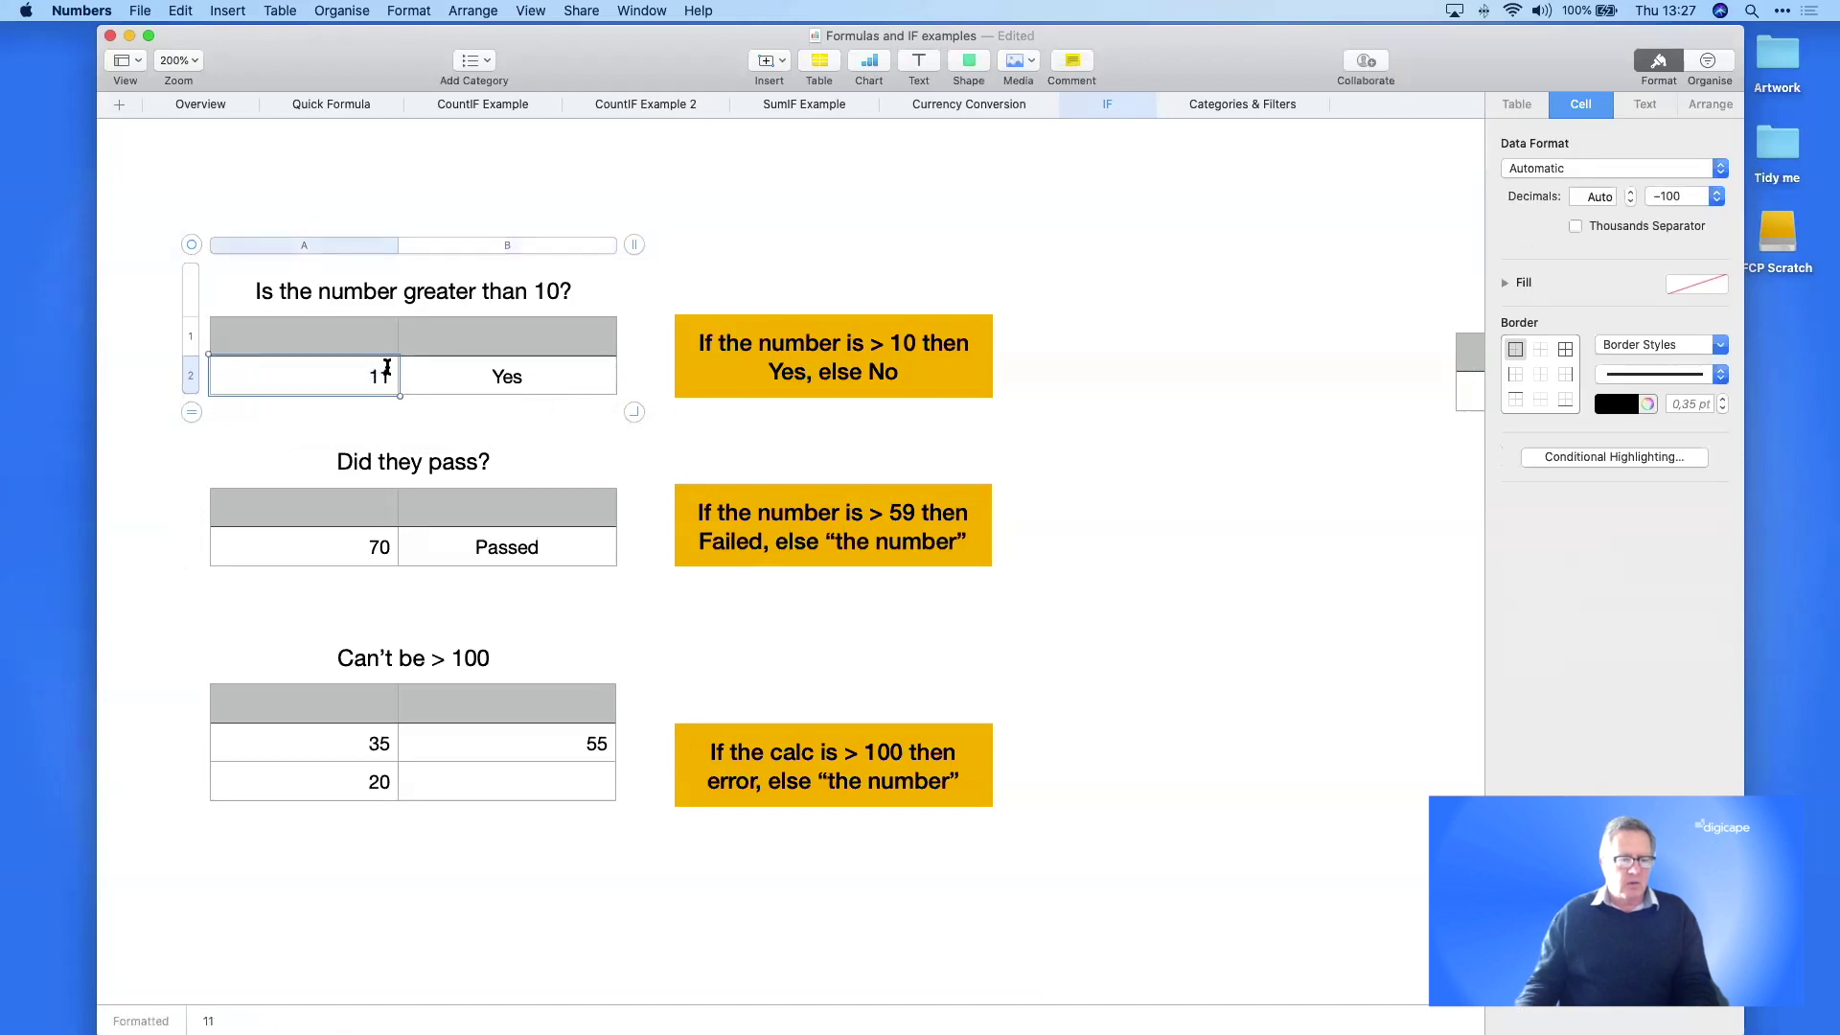
double_click(377, 379)
type("0")
key("Return")
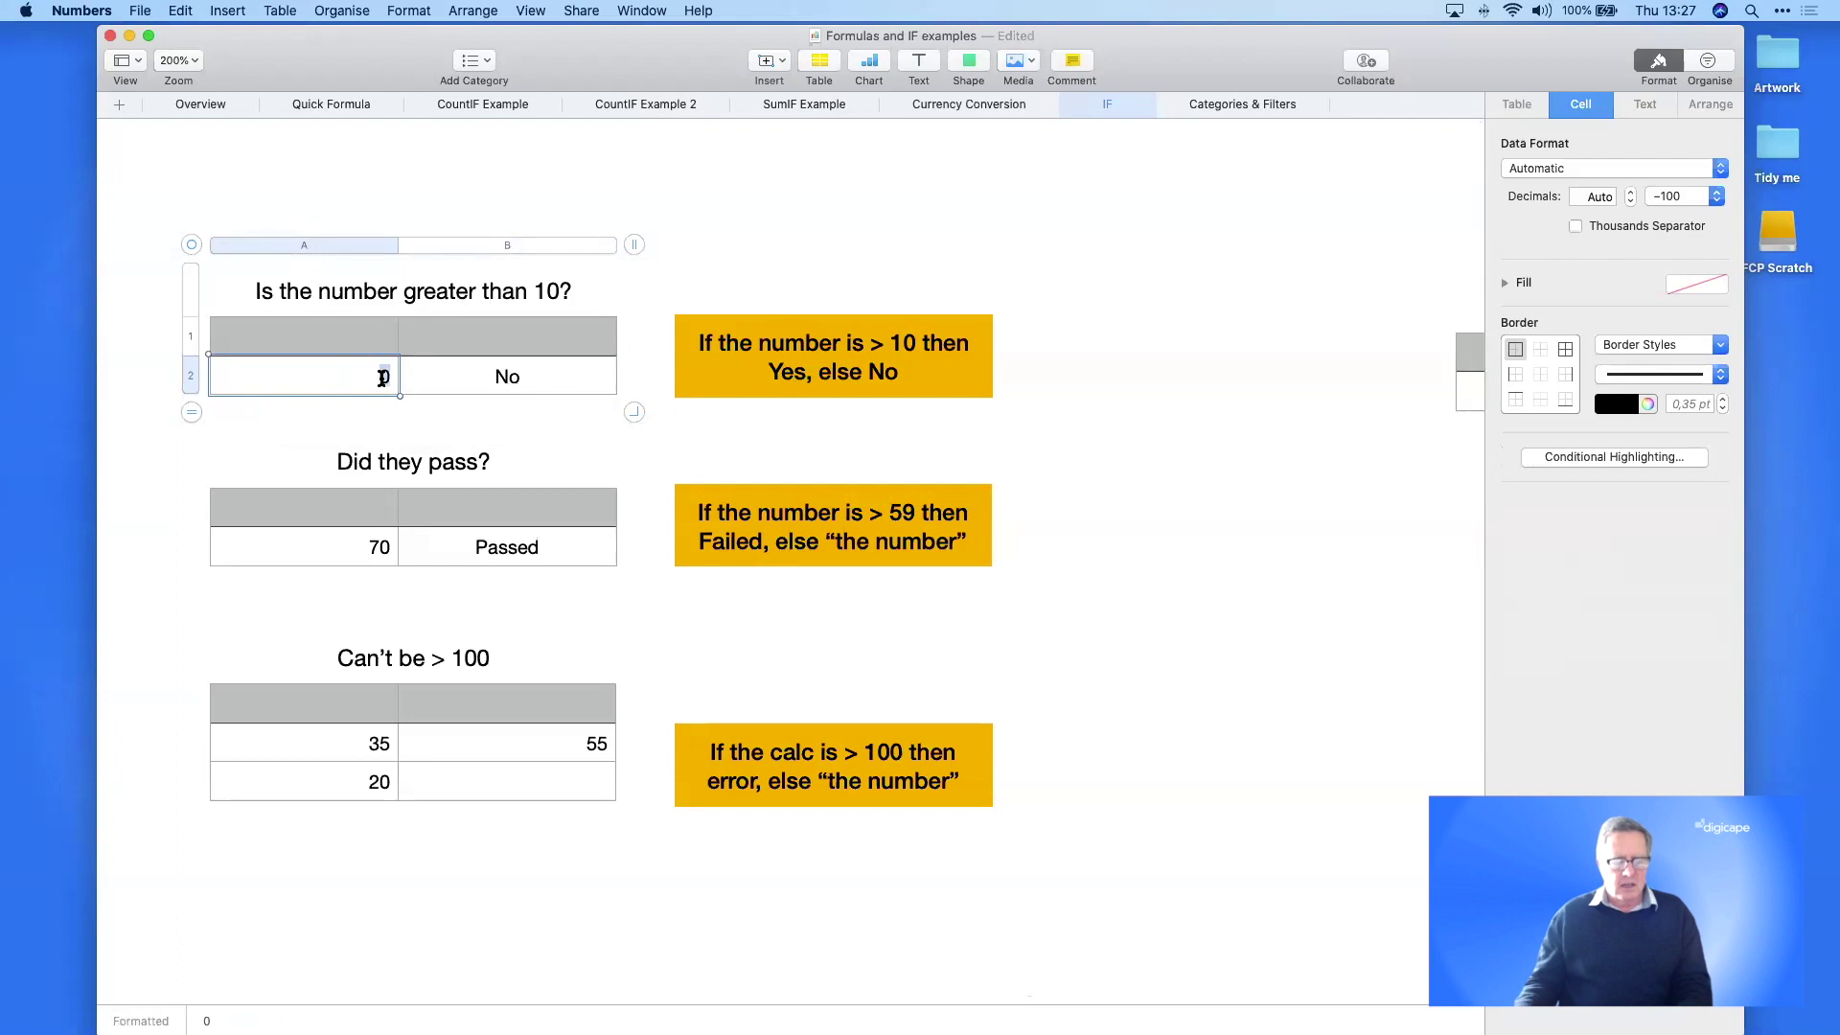
type("9999")
key("Return")
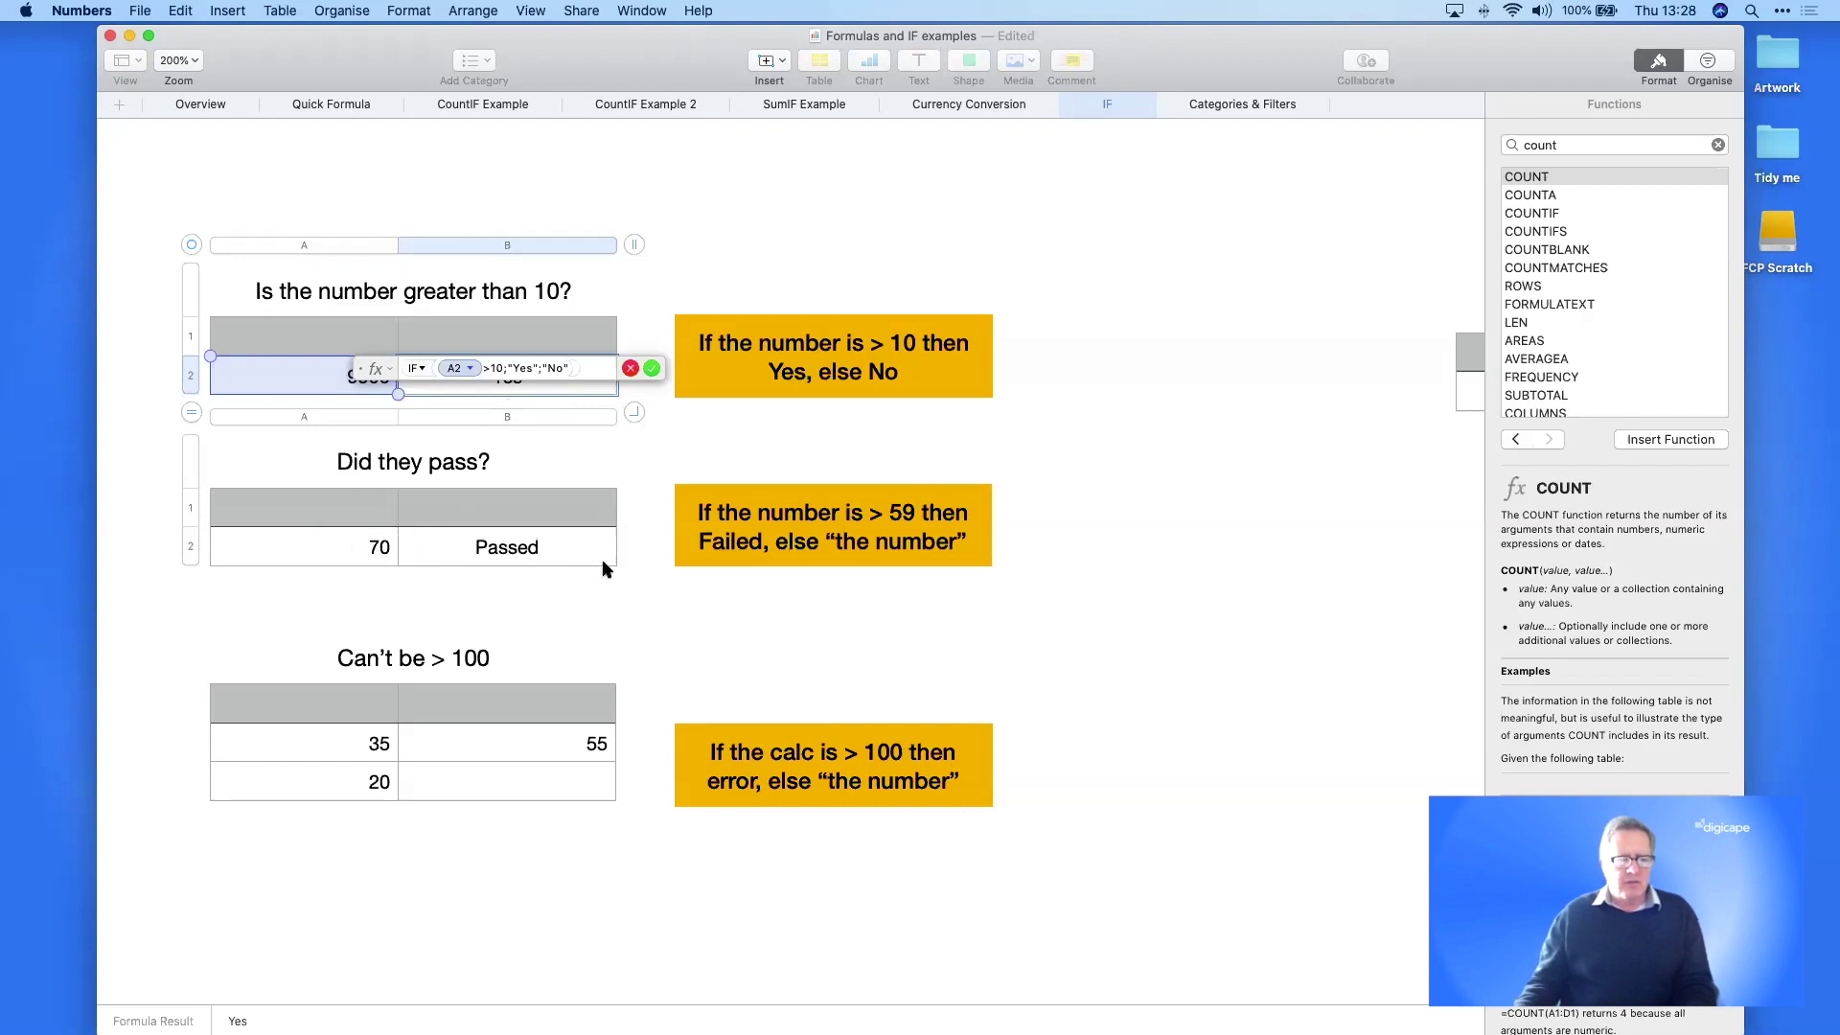
- Examine the IF formulas behind the greater-than-10 result and the "Did they pass?" result without changing them
key("Return")
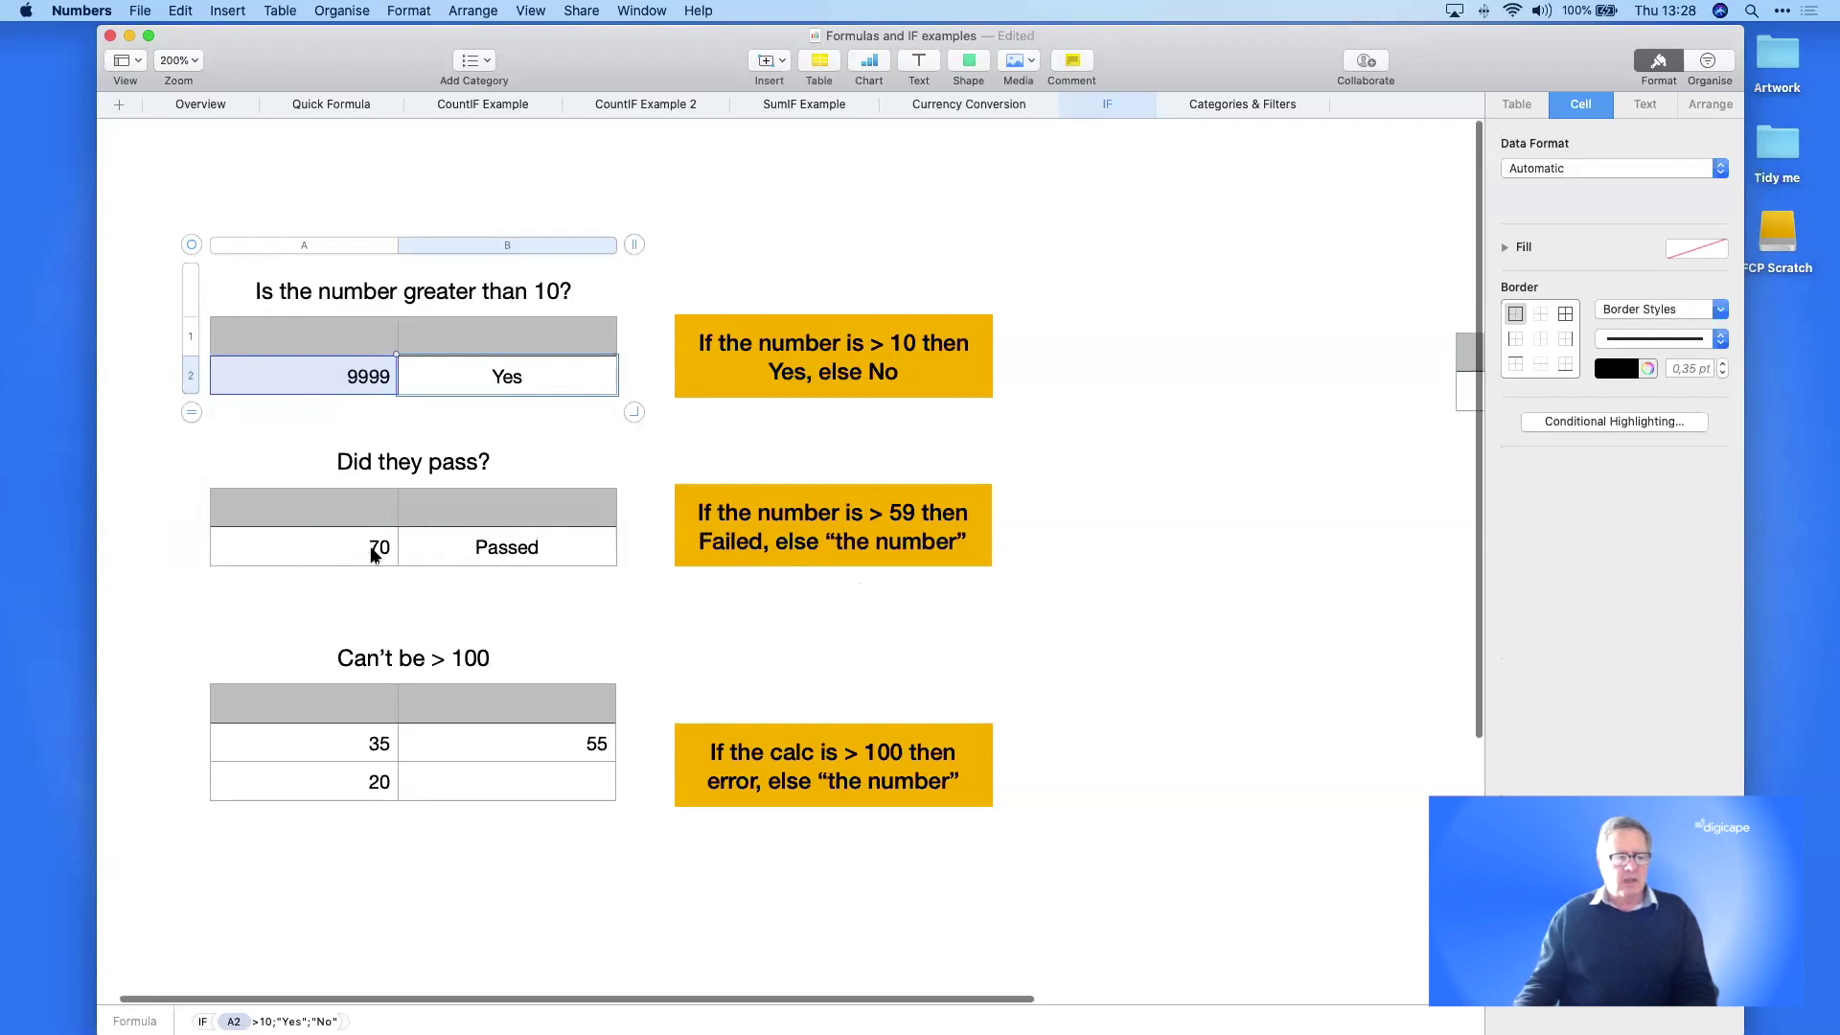
double_click(422, 548)
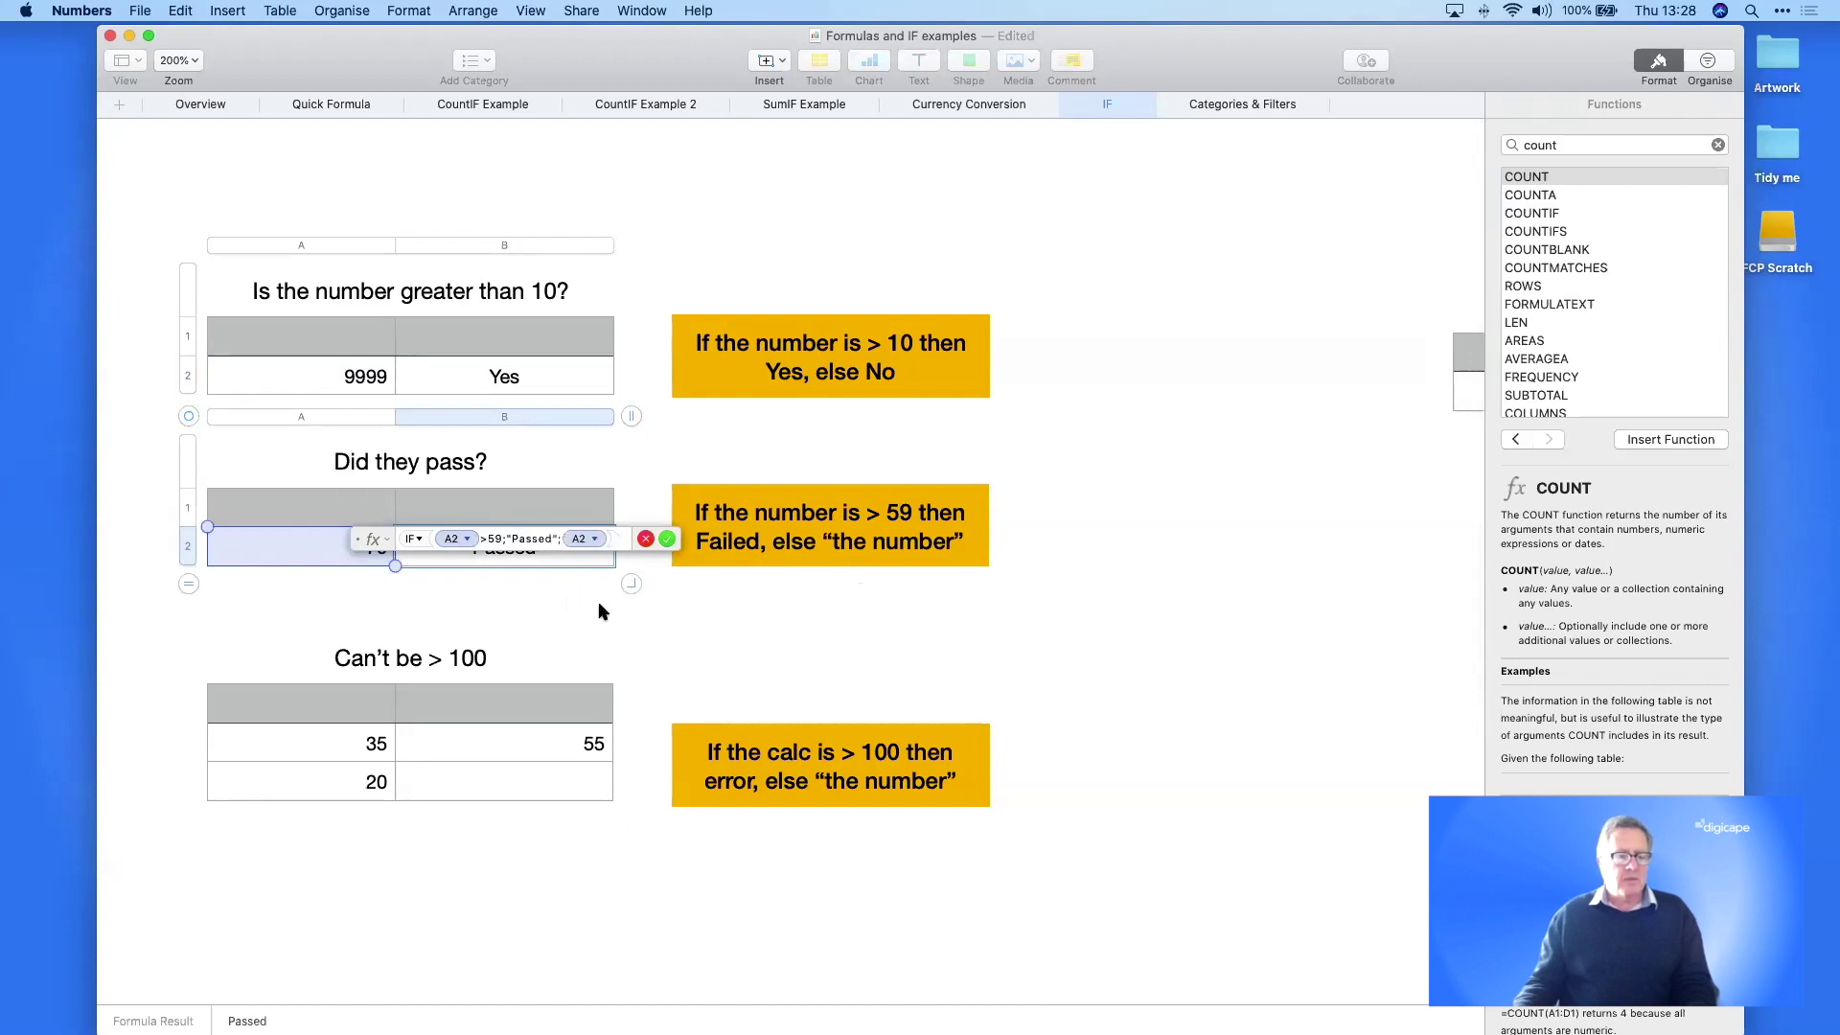
key("Return")
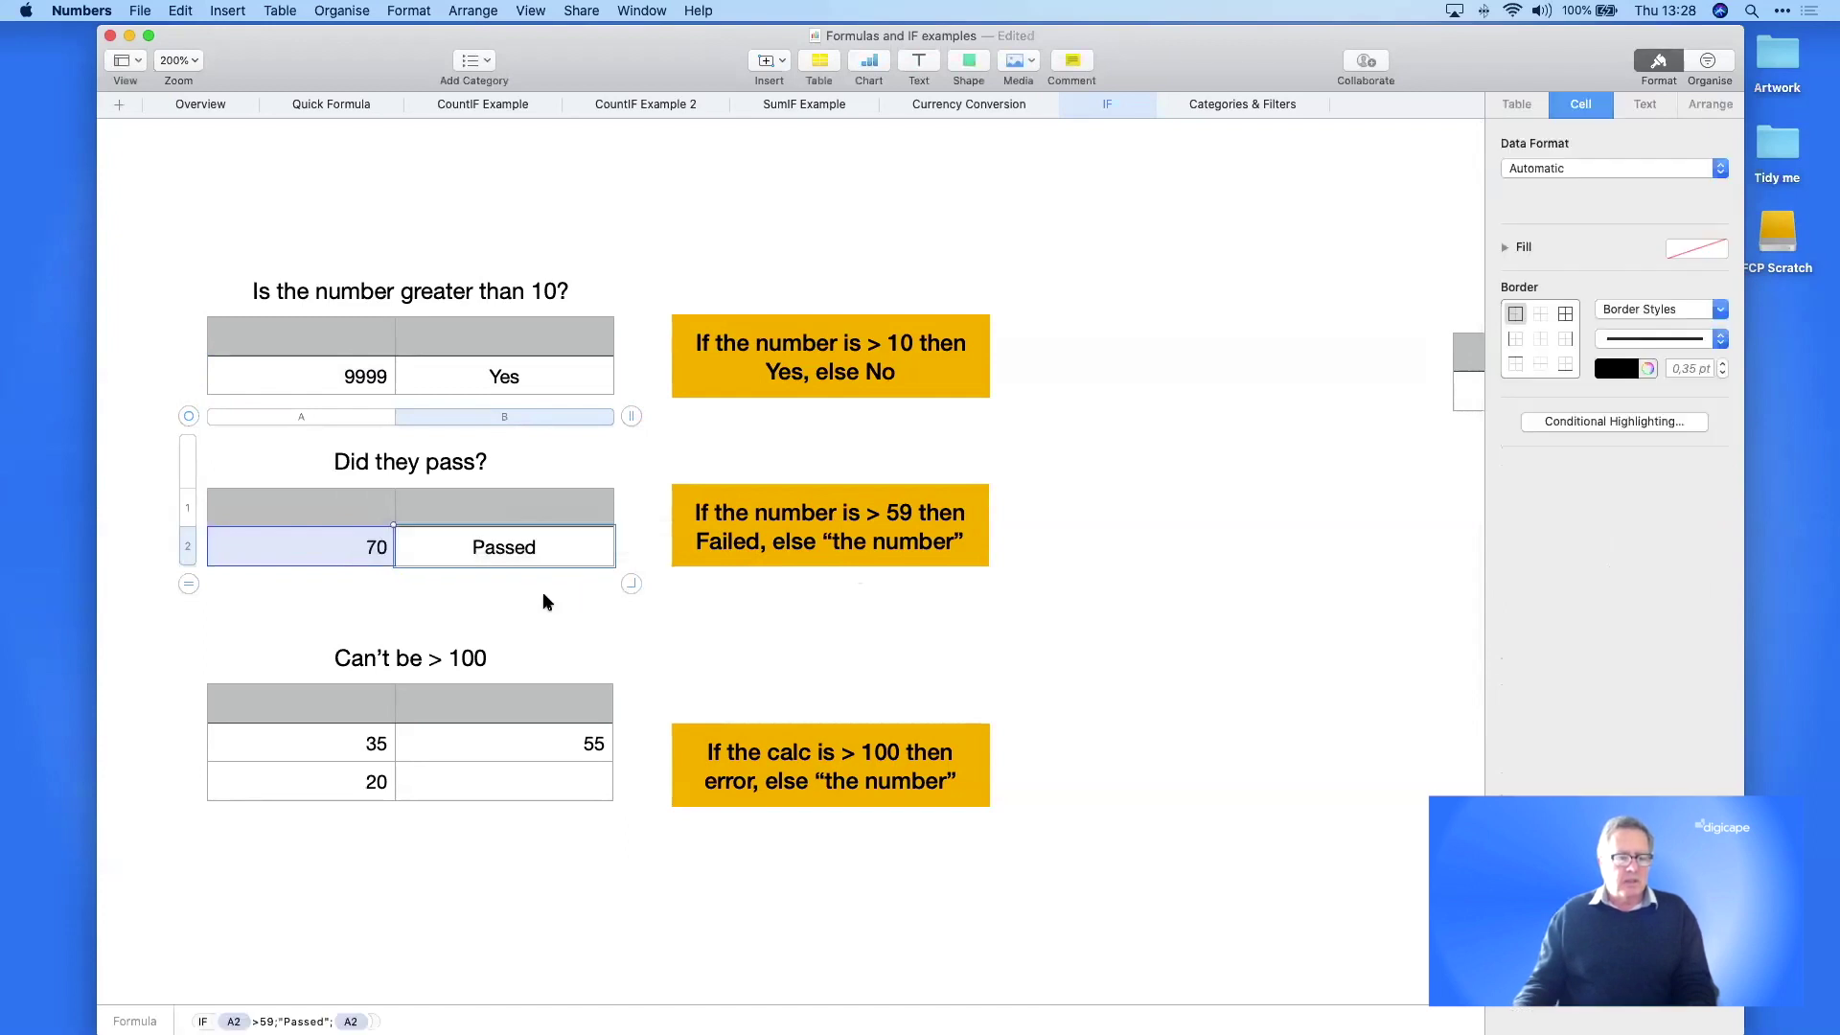
- Set the score in the "Did they pass?" table to 58
double_click(369, 552)
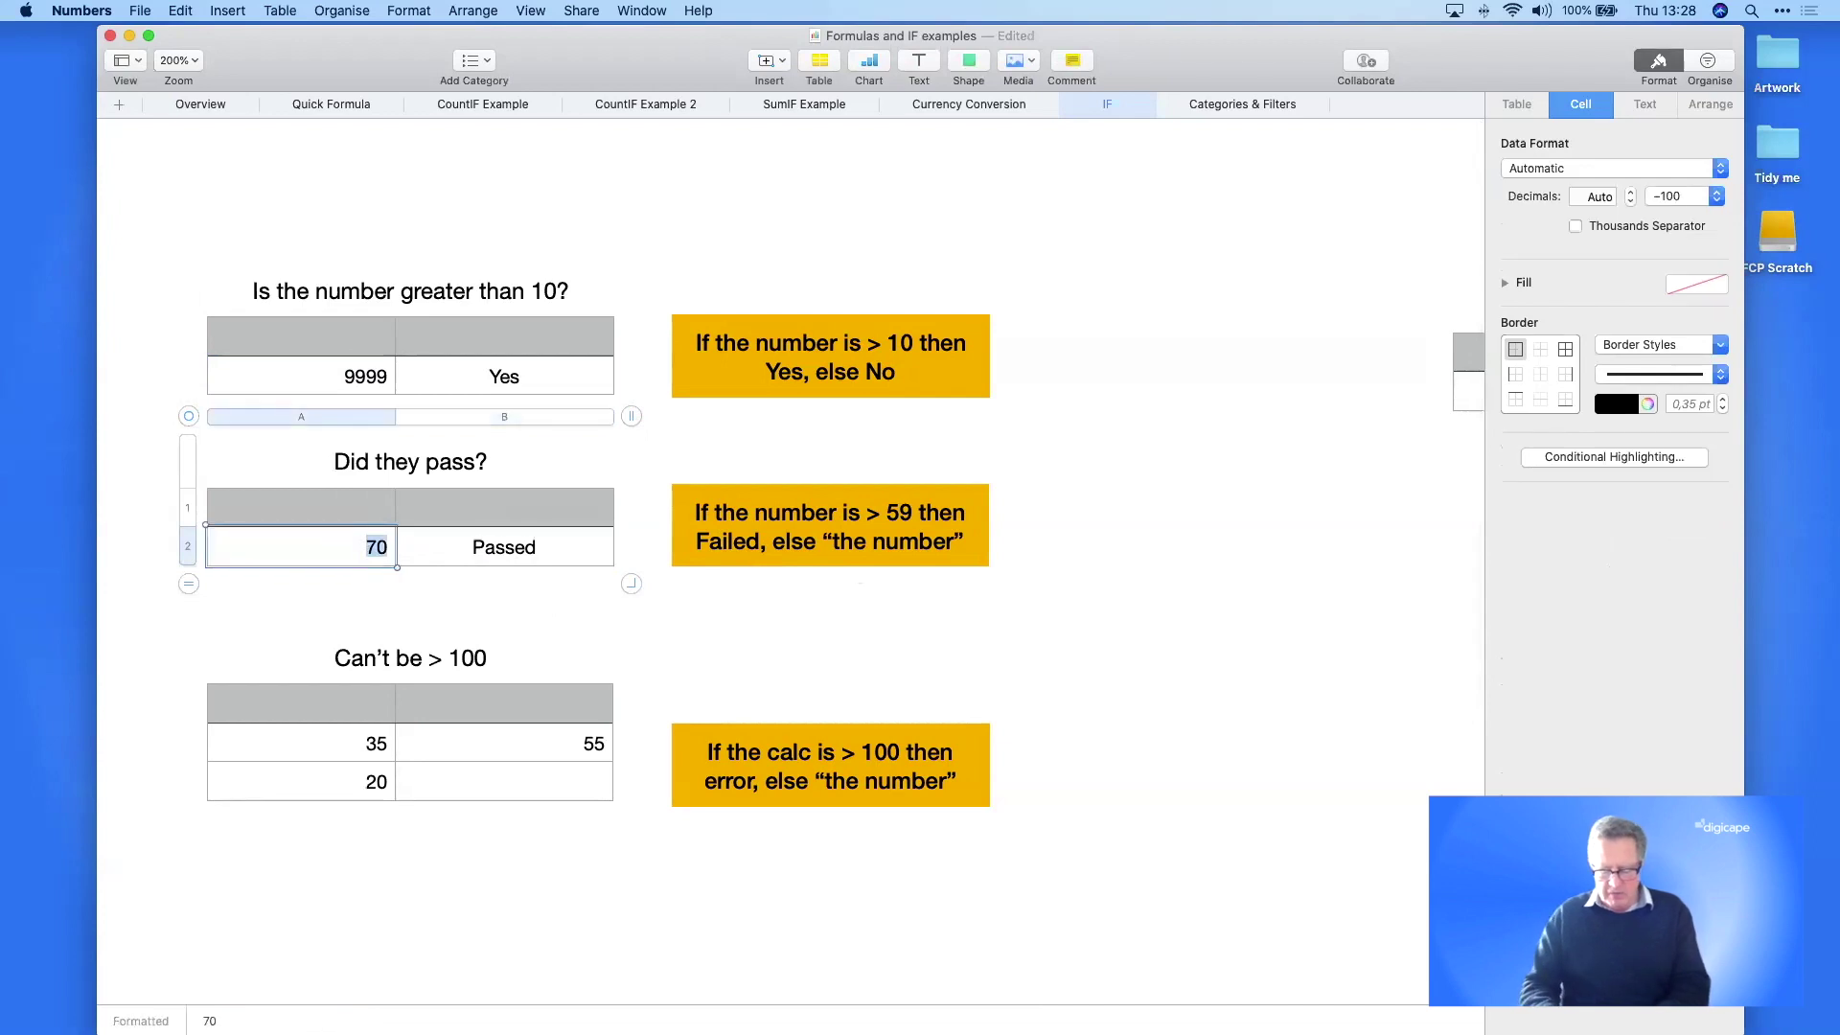
type("58")
key("Tab")
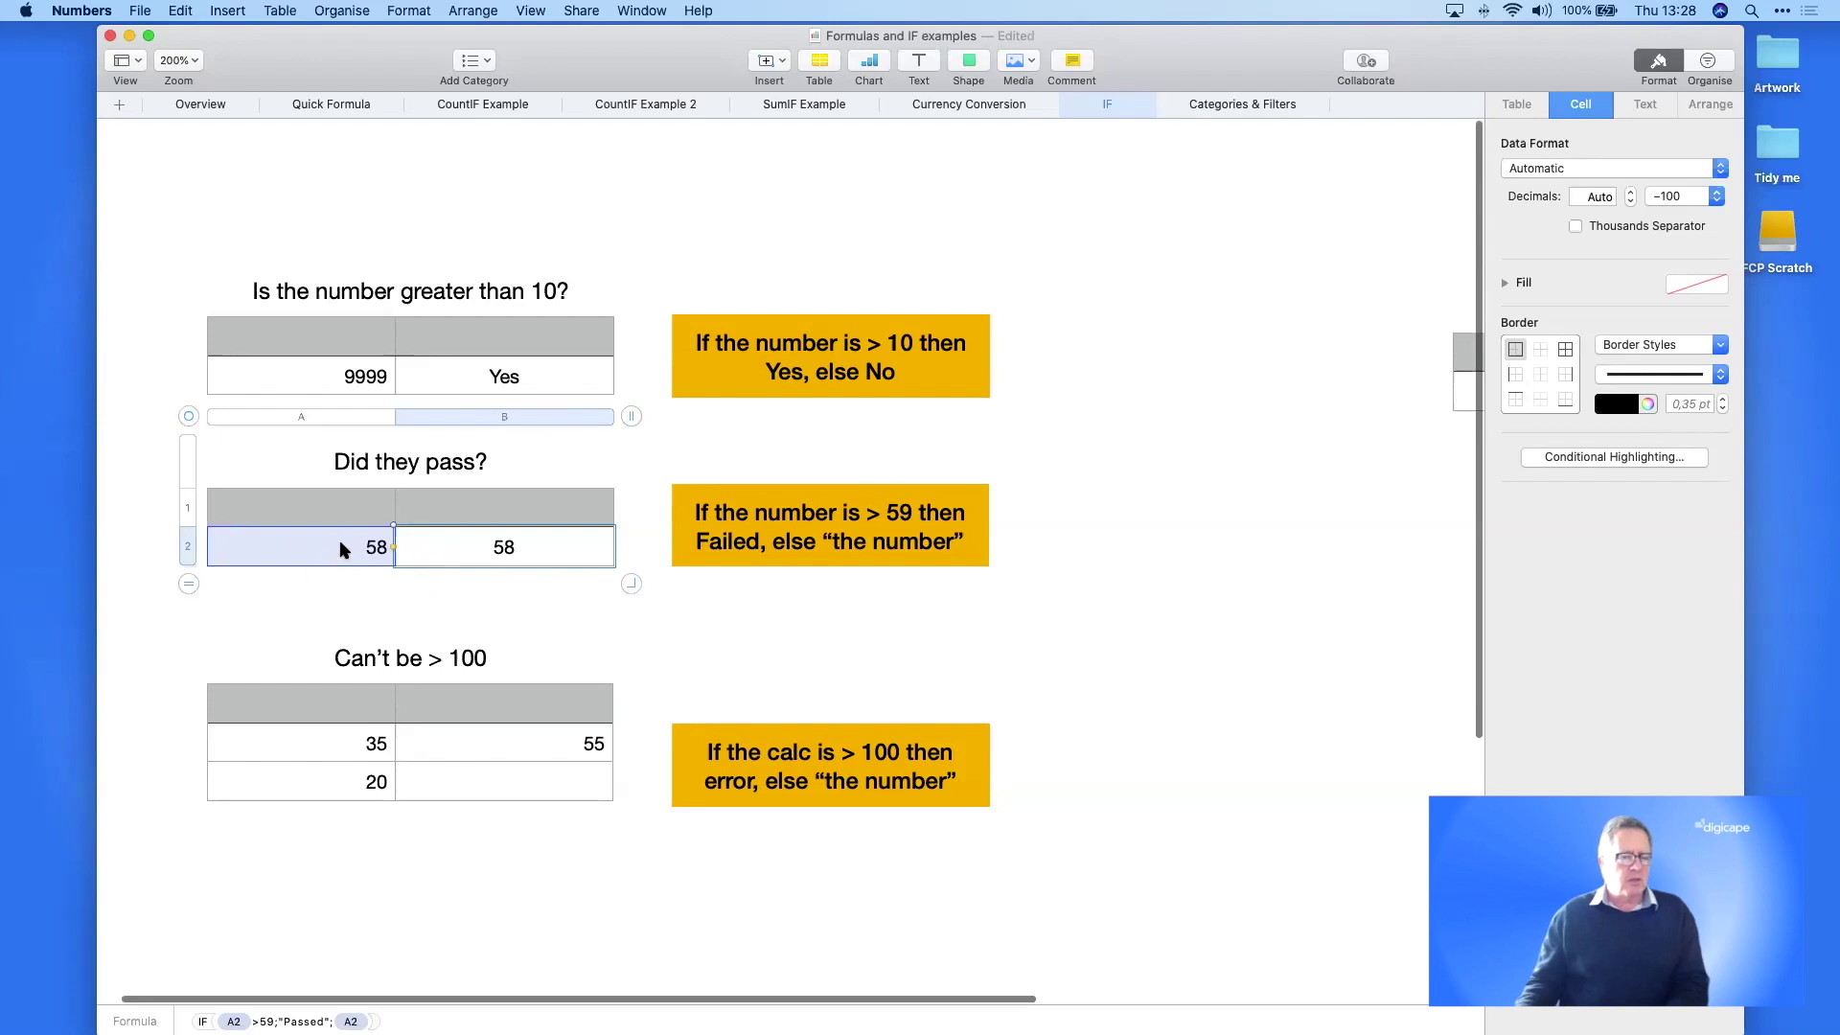
- Set the score in the "Did they pass?" table to 75 and recheck the result cell's IF formula
double_click(379, 546)
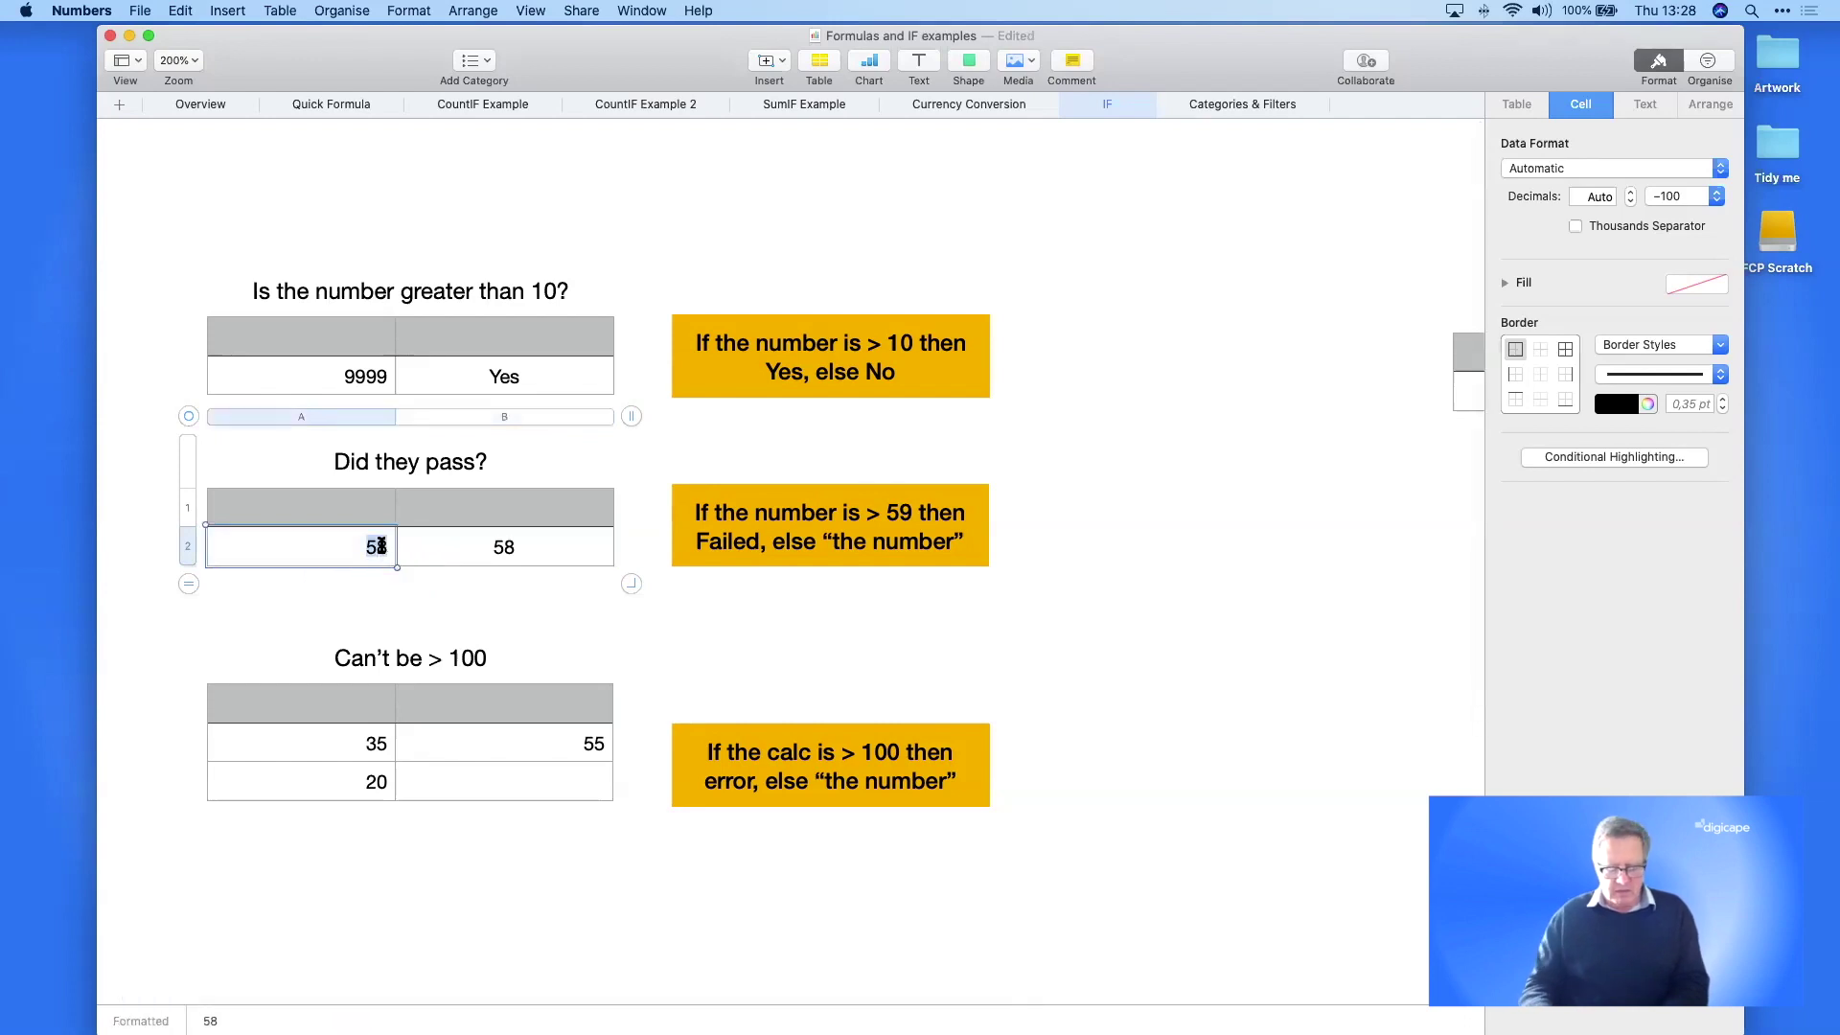
type("75")
key("Return")
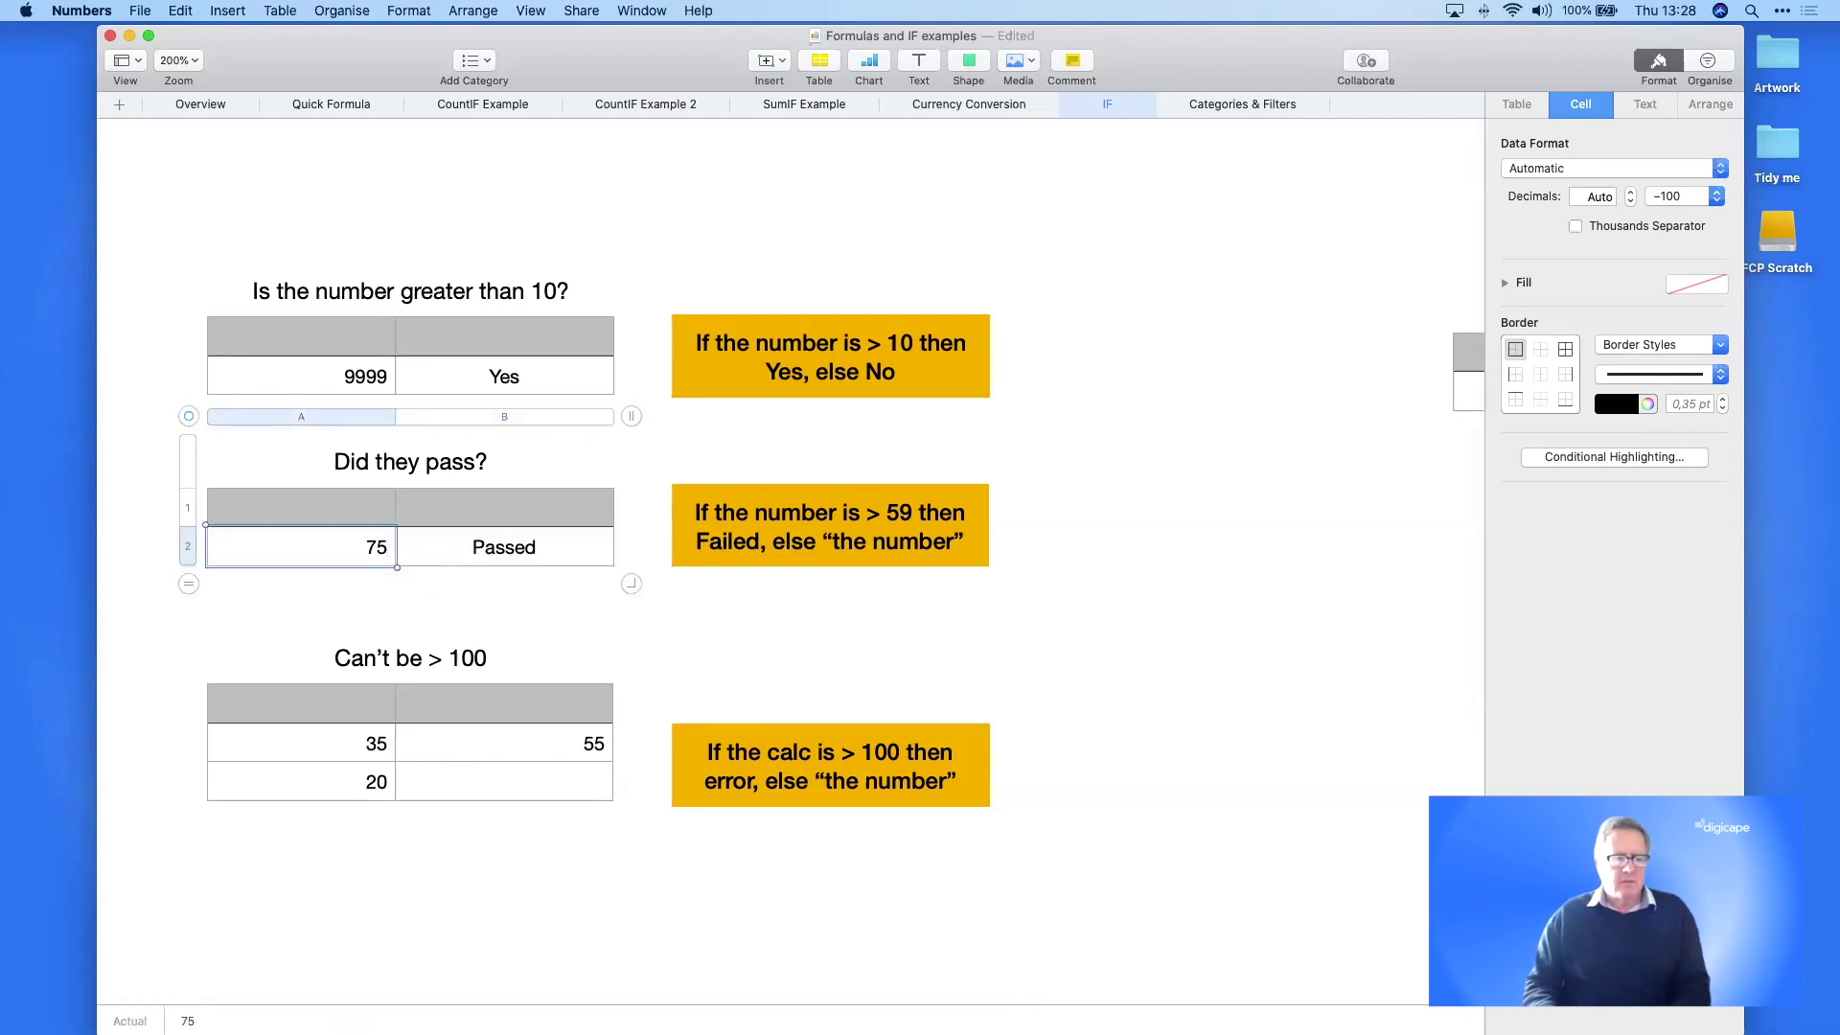
double_click(476, 544)
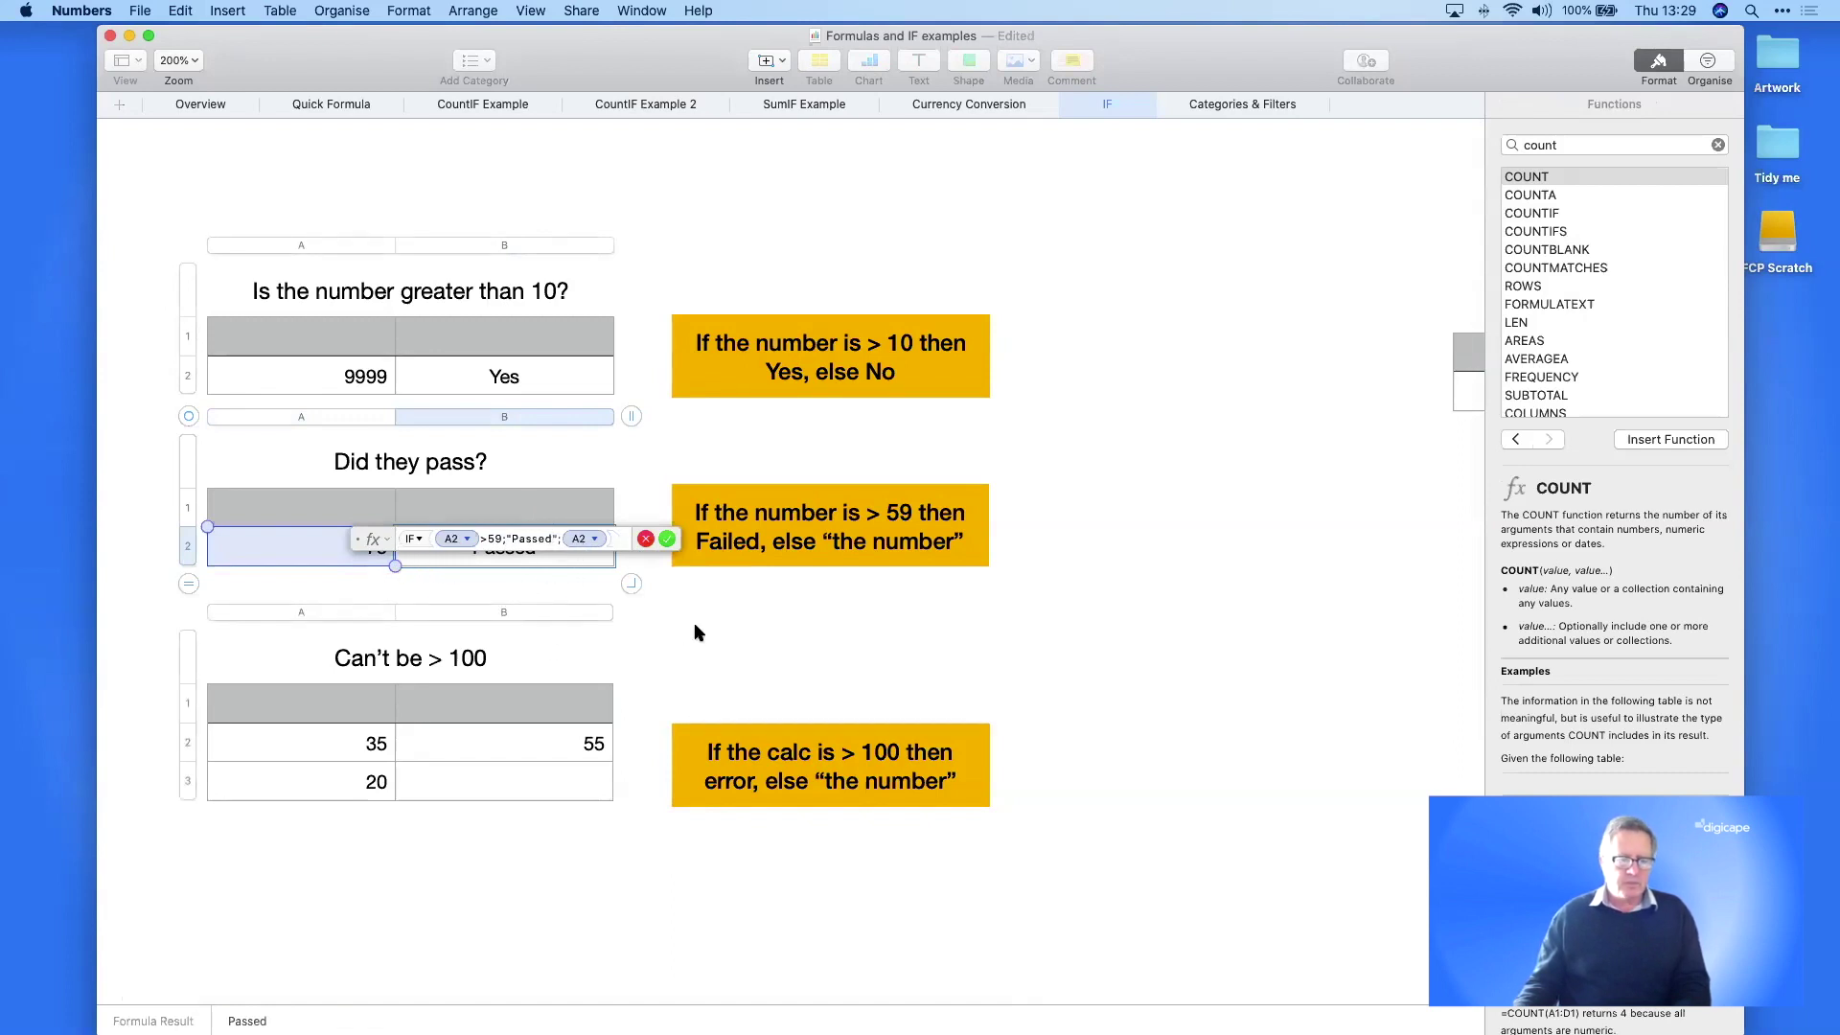
key("Return")
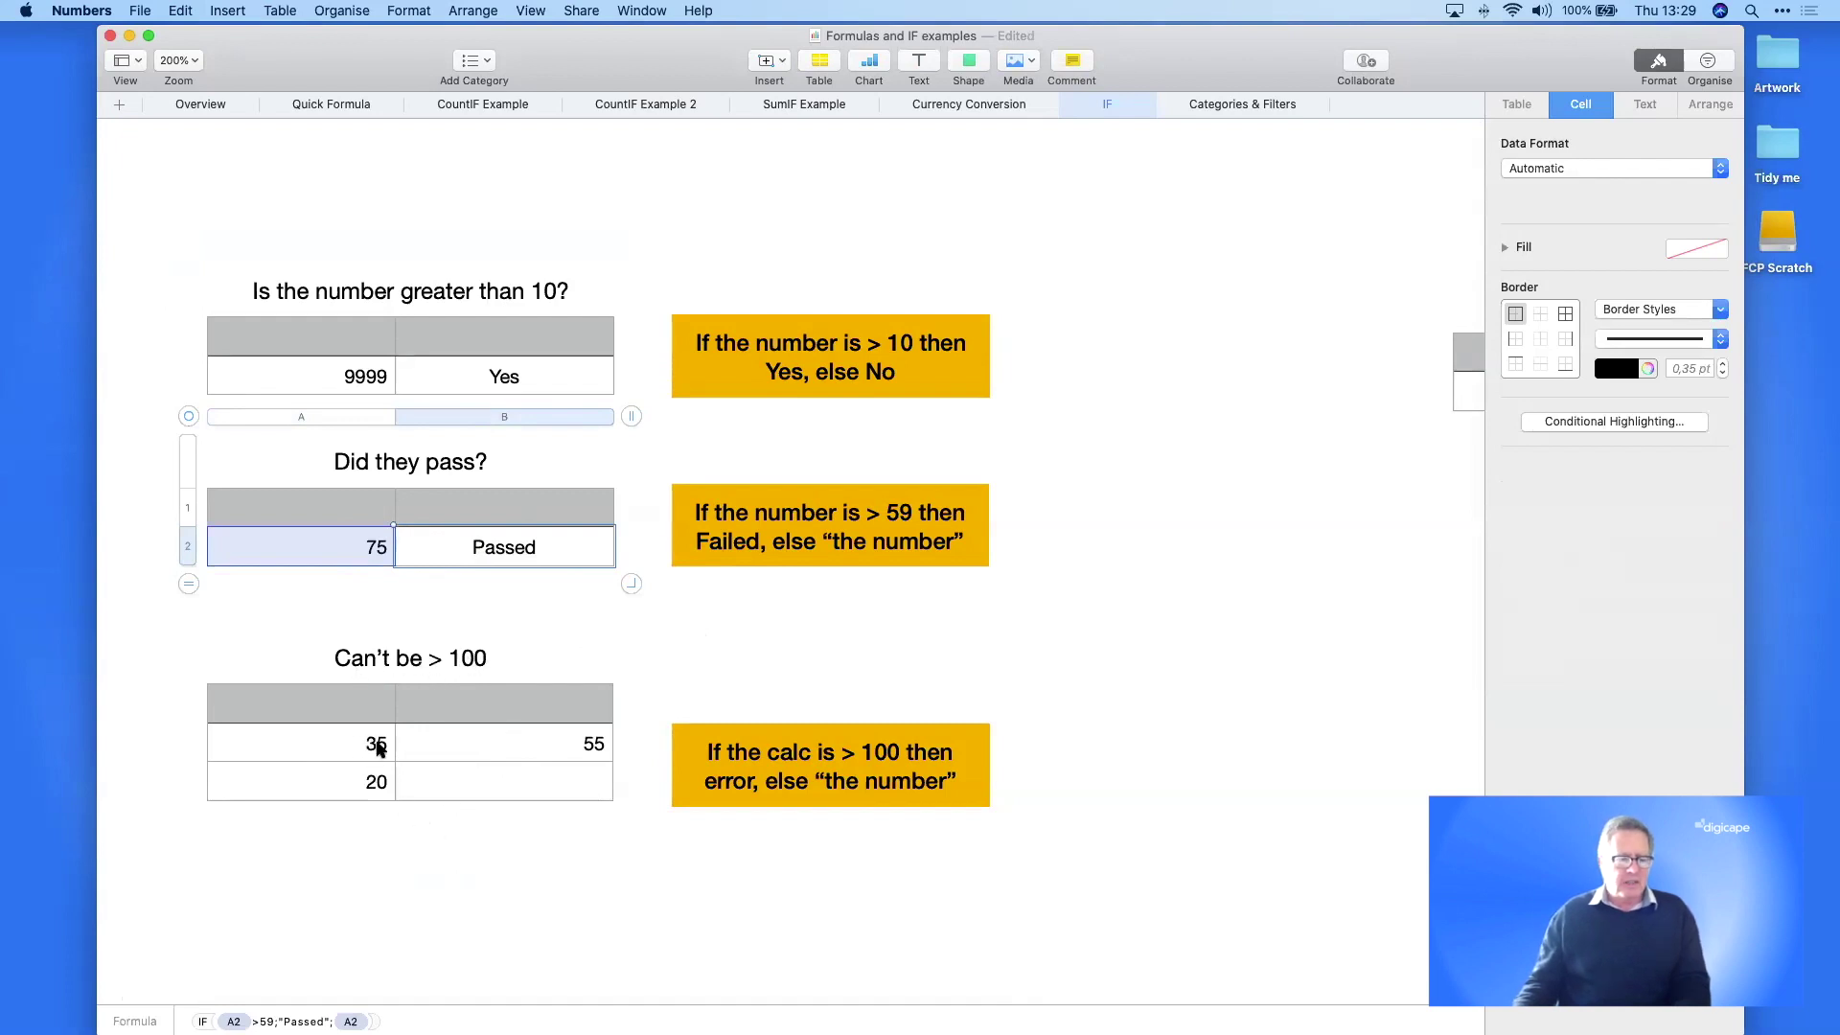
- Set the second number in the "Can't be > 100" table to 74
left_click(376, 781)
double_click(376, 781)
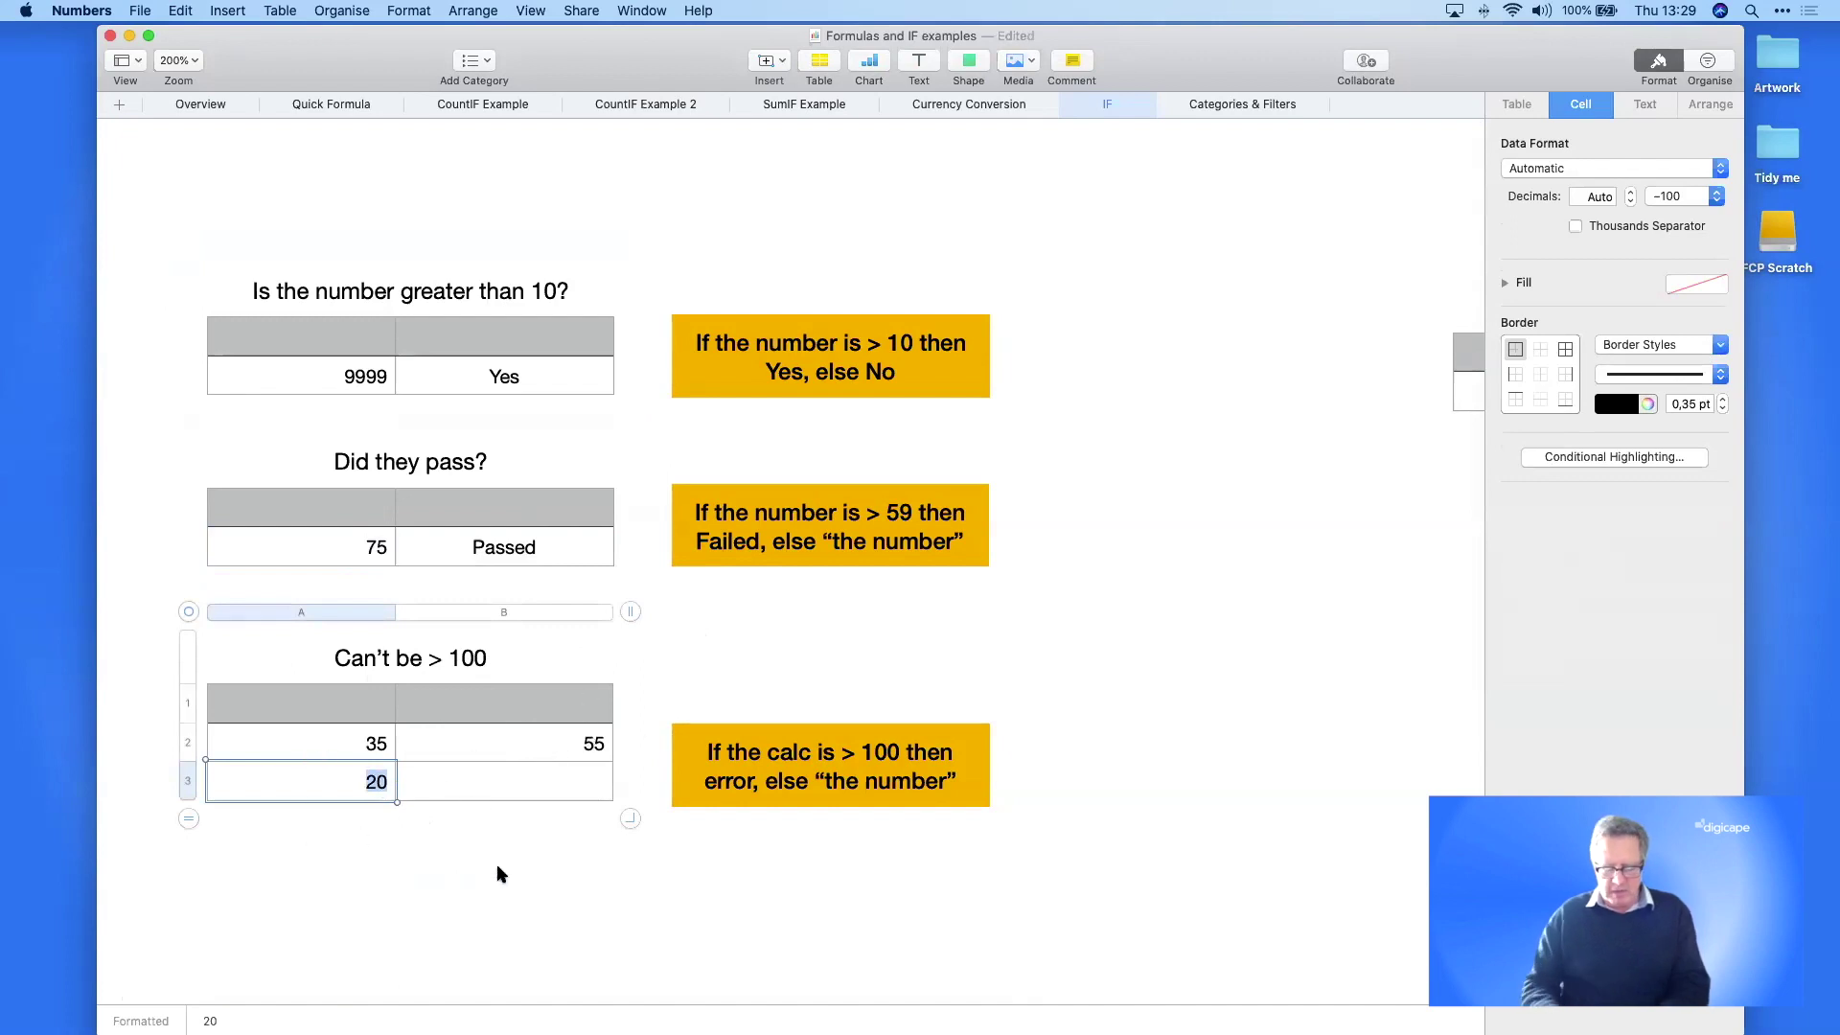
type("74")
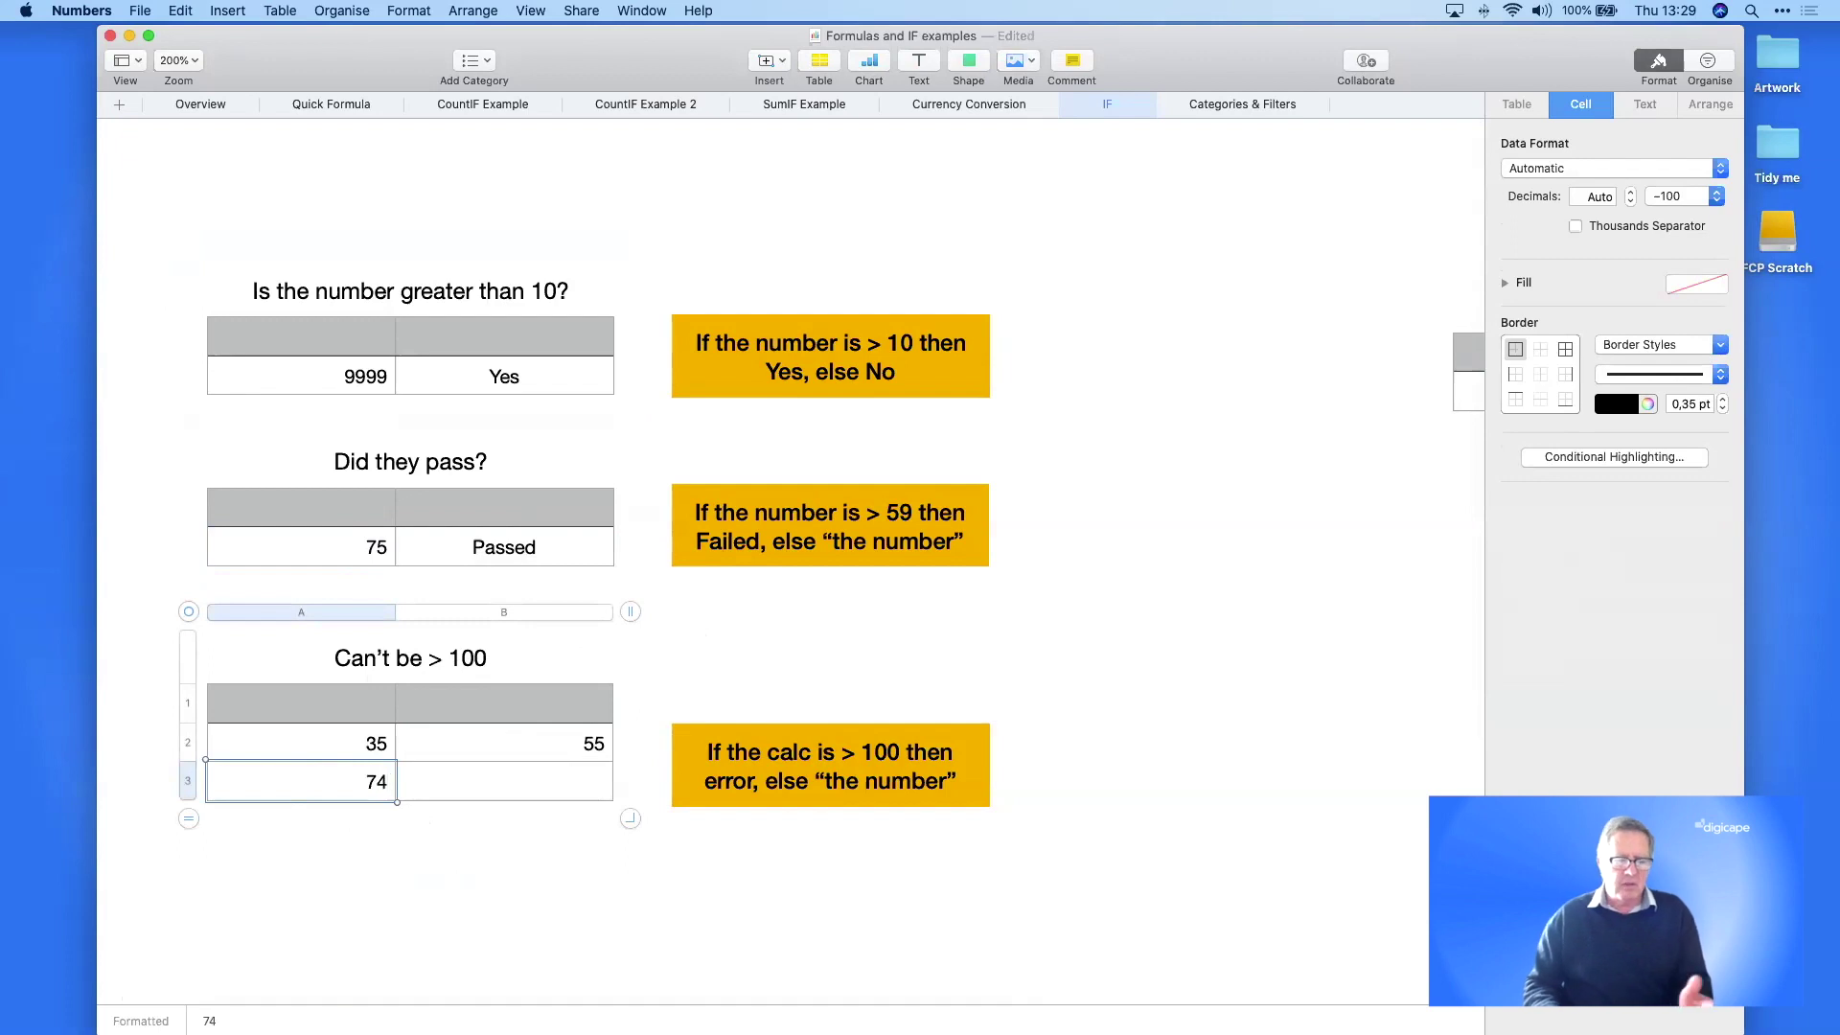
key("Return")
scroll(739, 793, "right", 2)
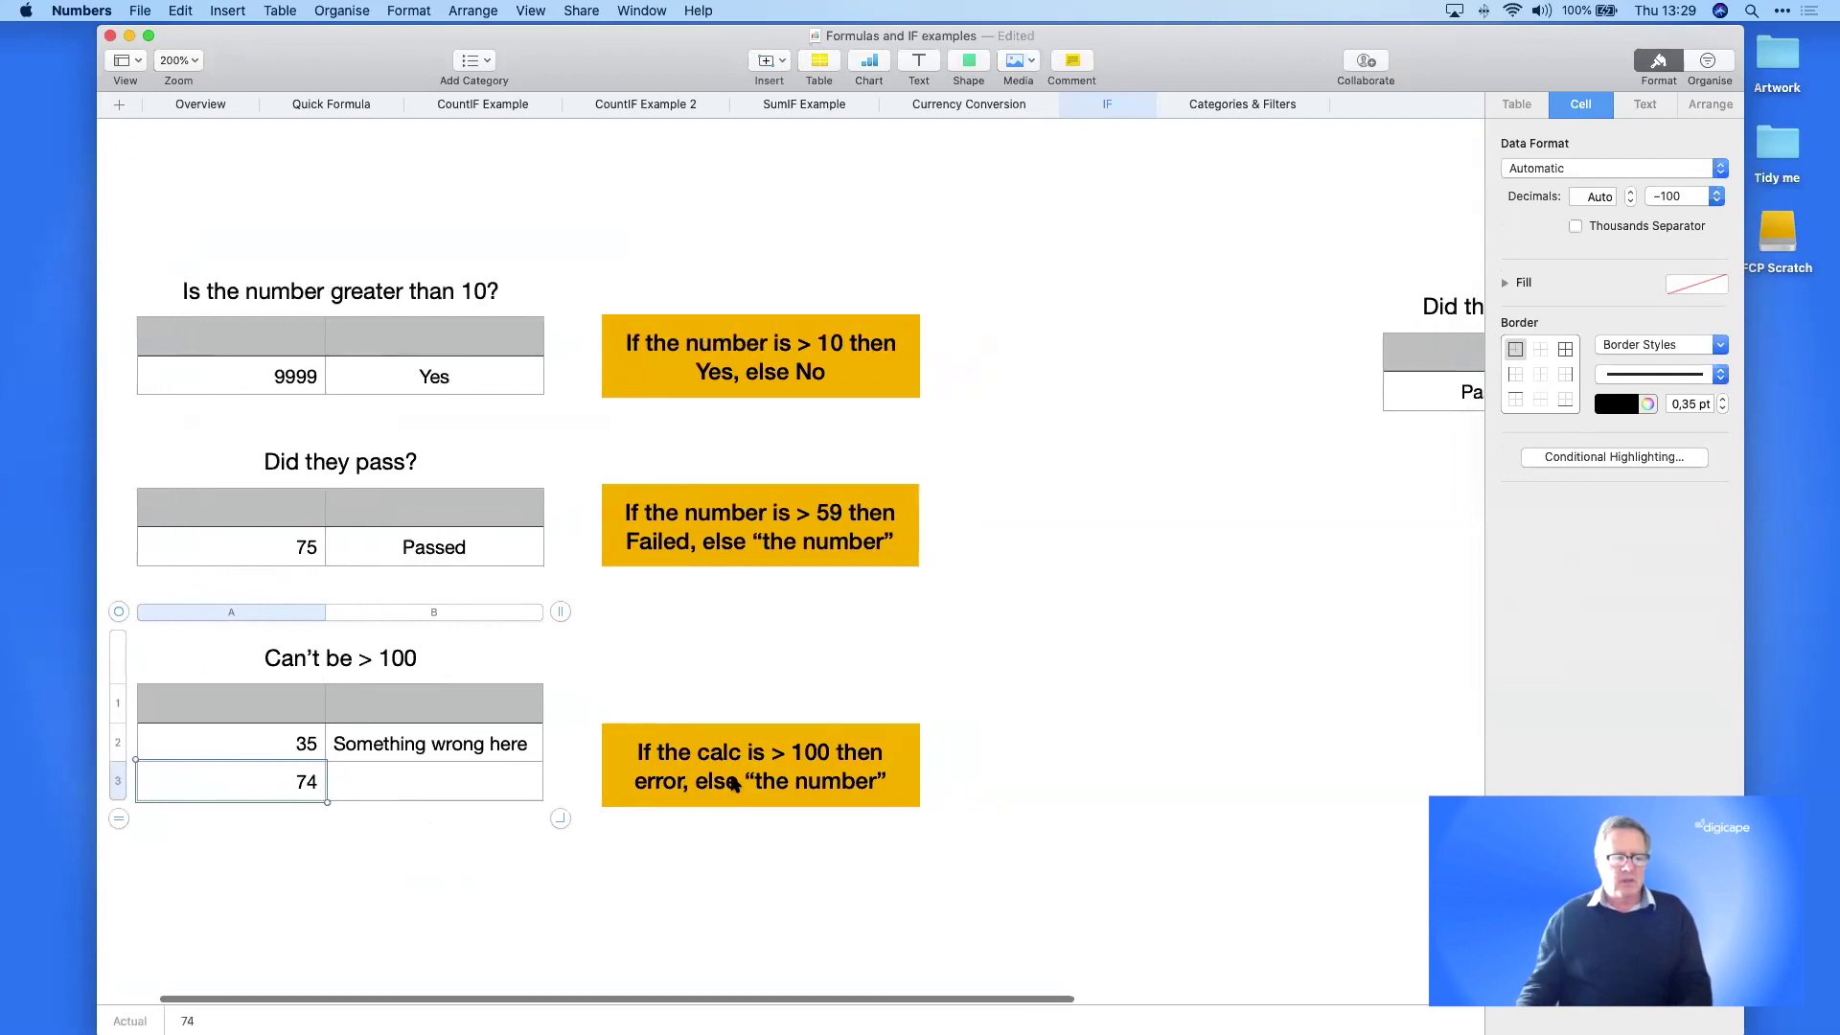
left_click(739, 794)
scroll(645, 722, "left", 4)
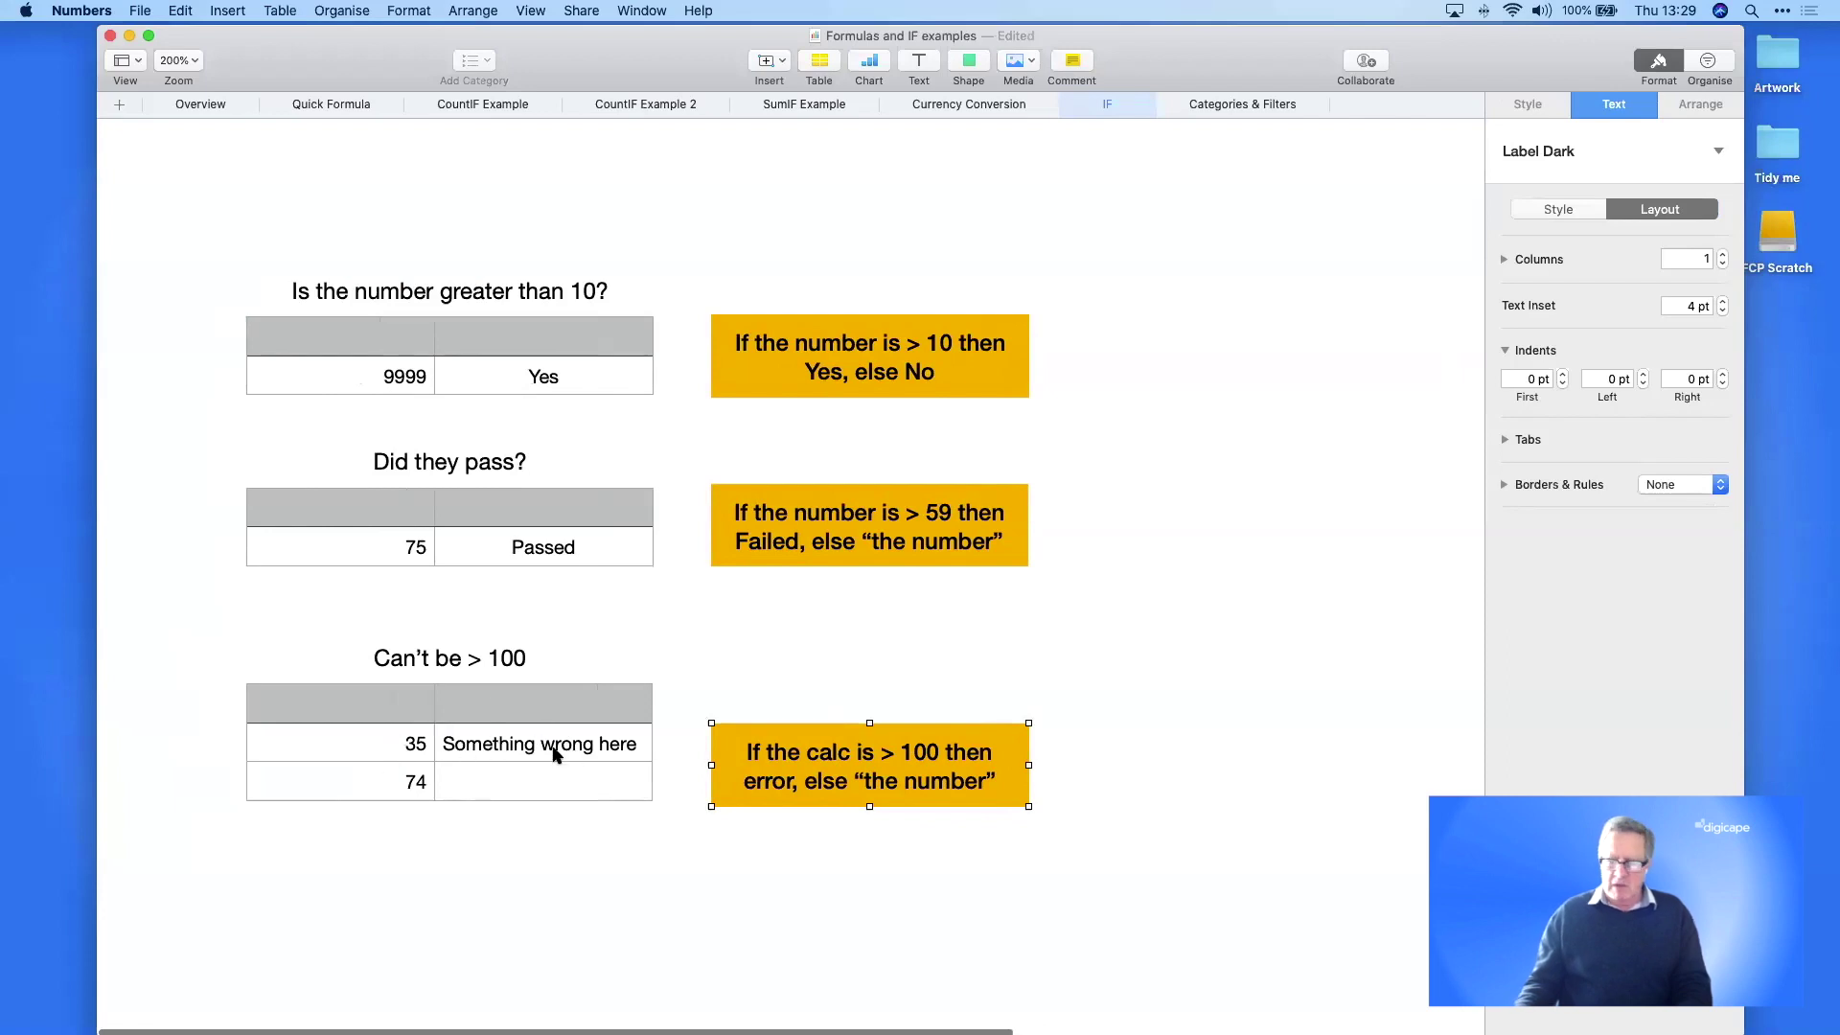
- Set the second number in the "Can't be > 100" table to 50 and open the result cell's IF formula
left_click(414, 781)
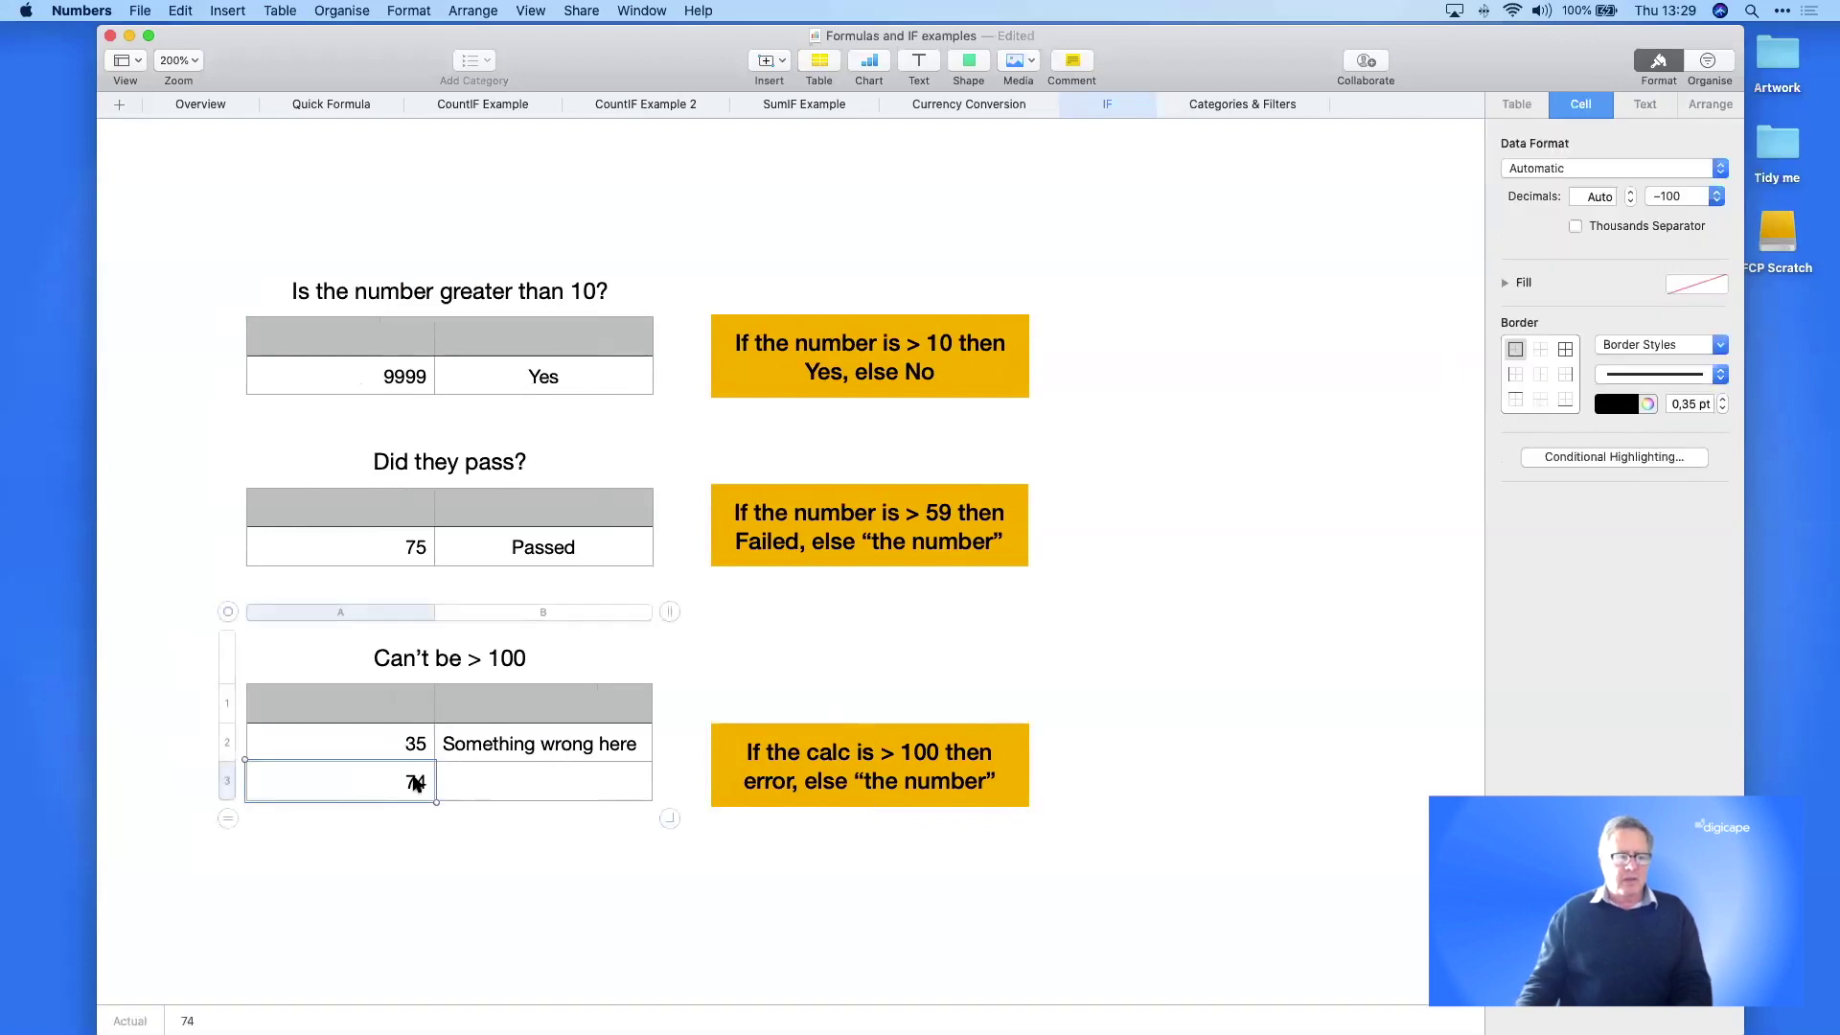
double_click(414, 781)
type("50")
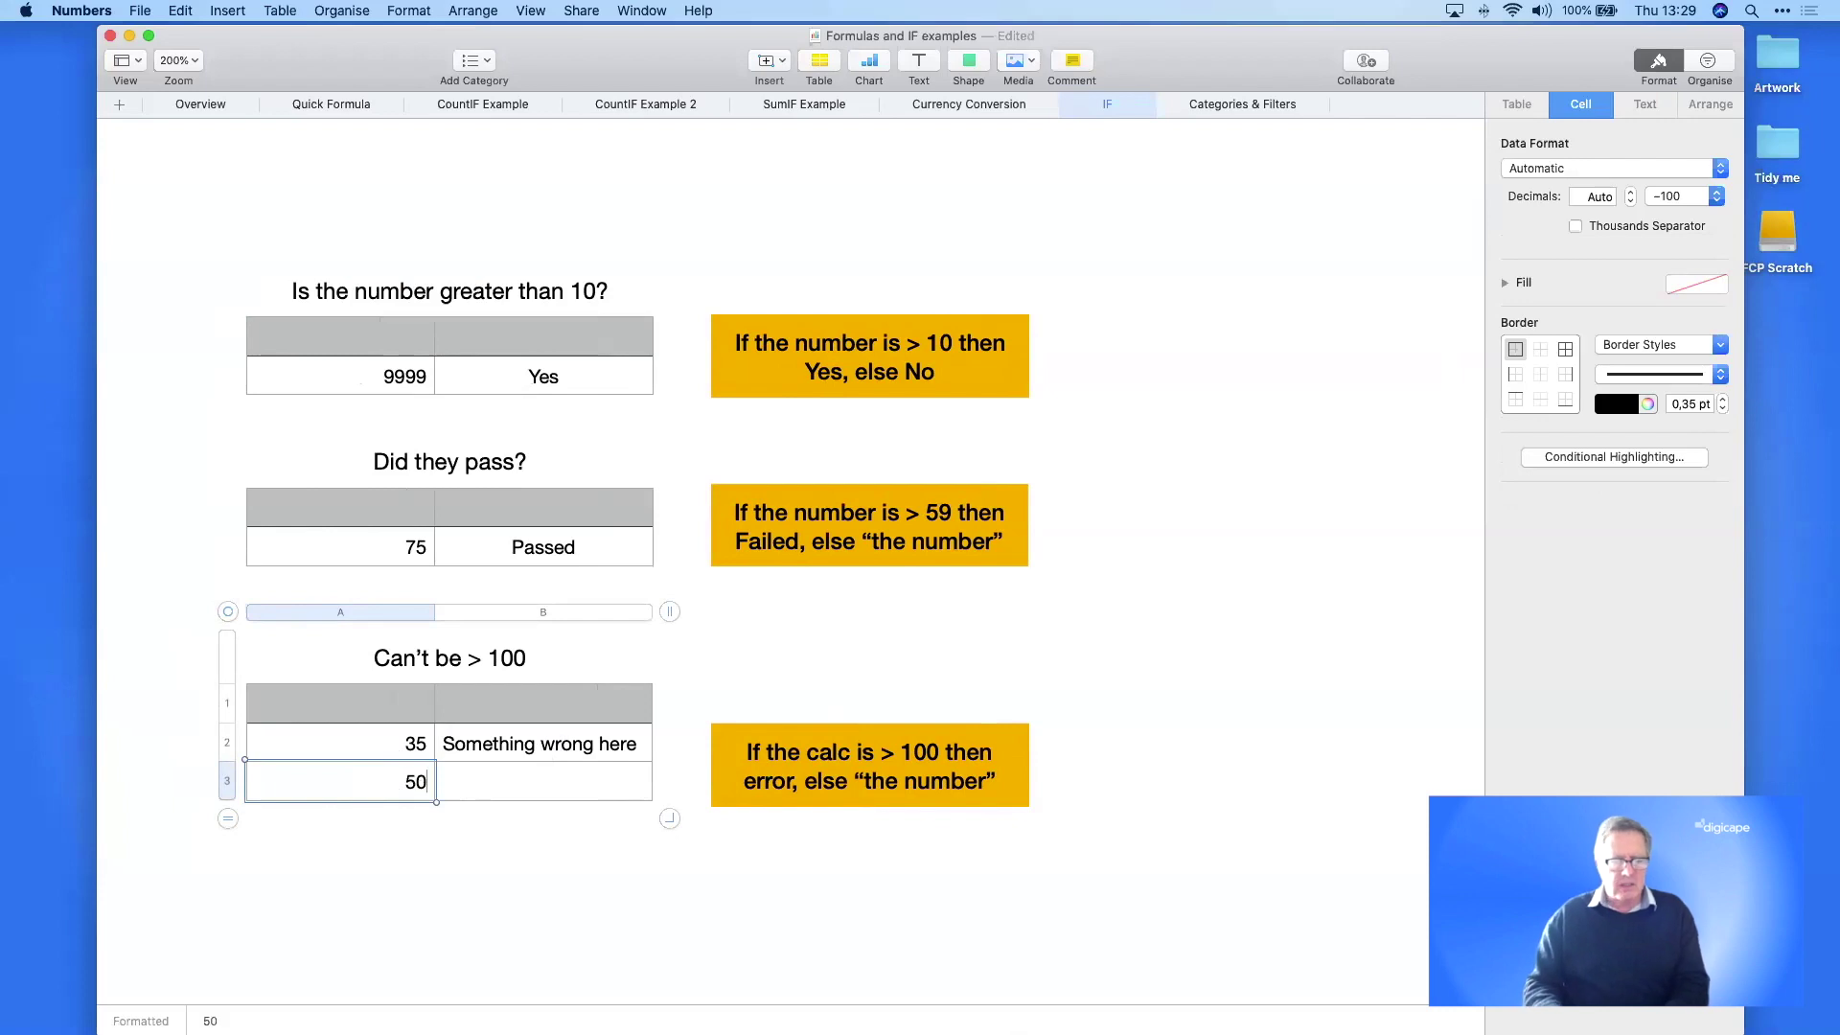
key("Return")
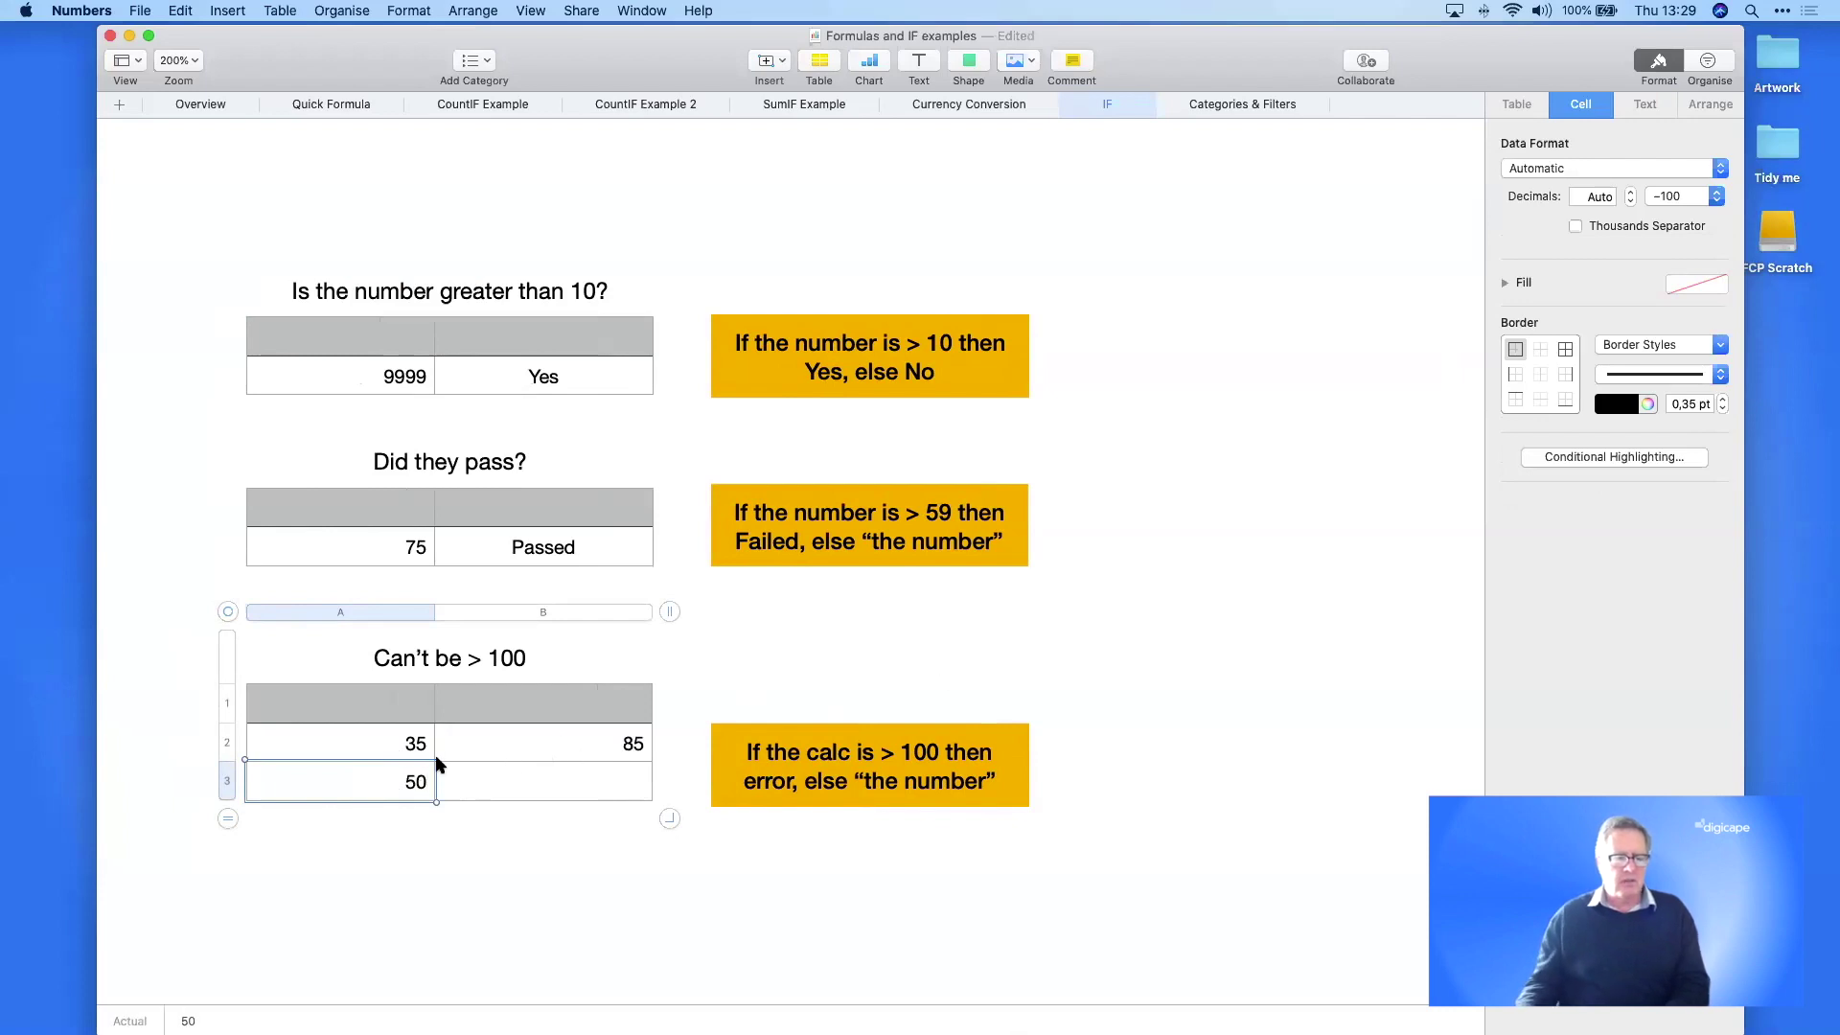
double_click(539, 737)
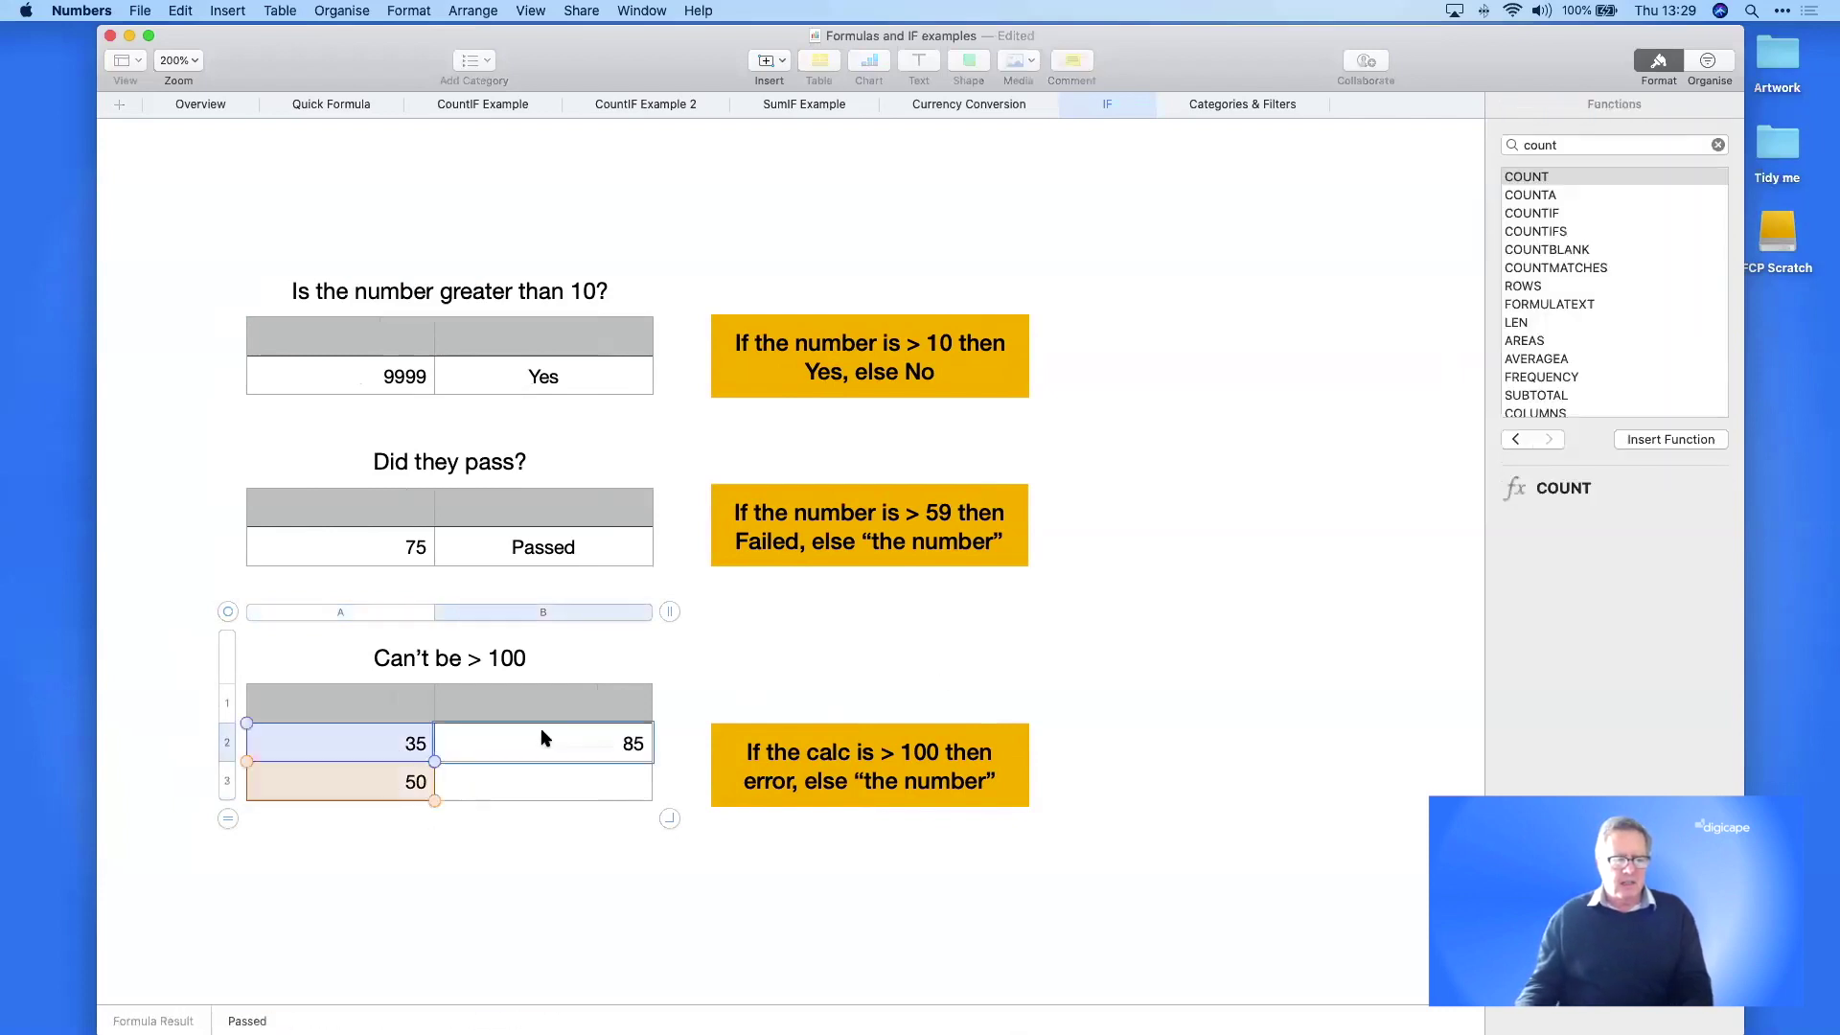
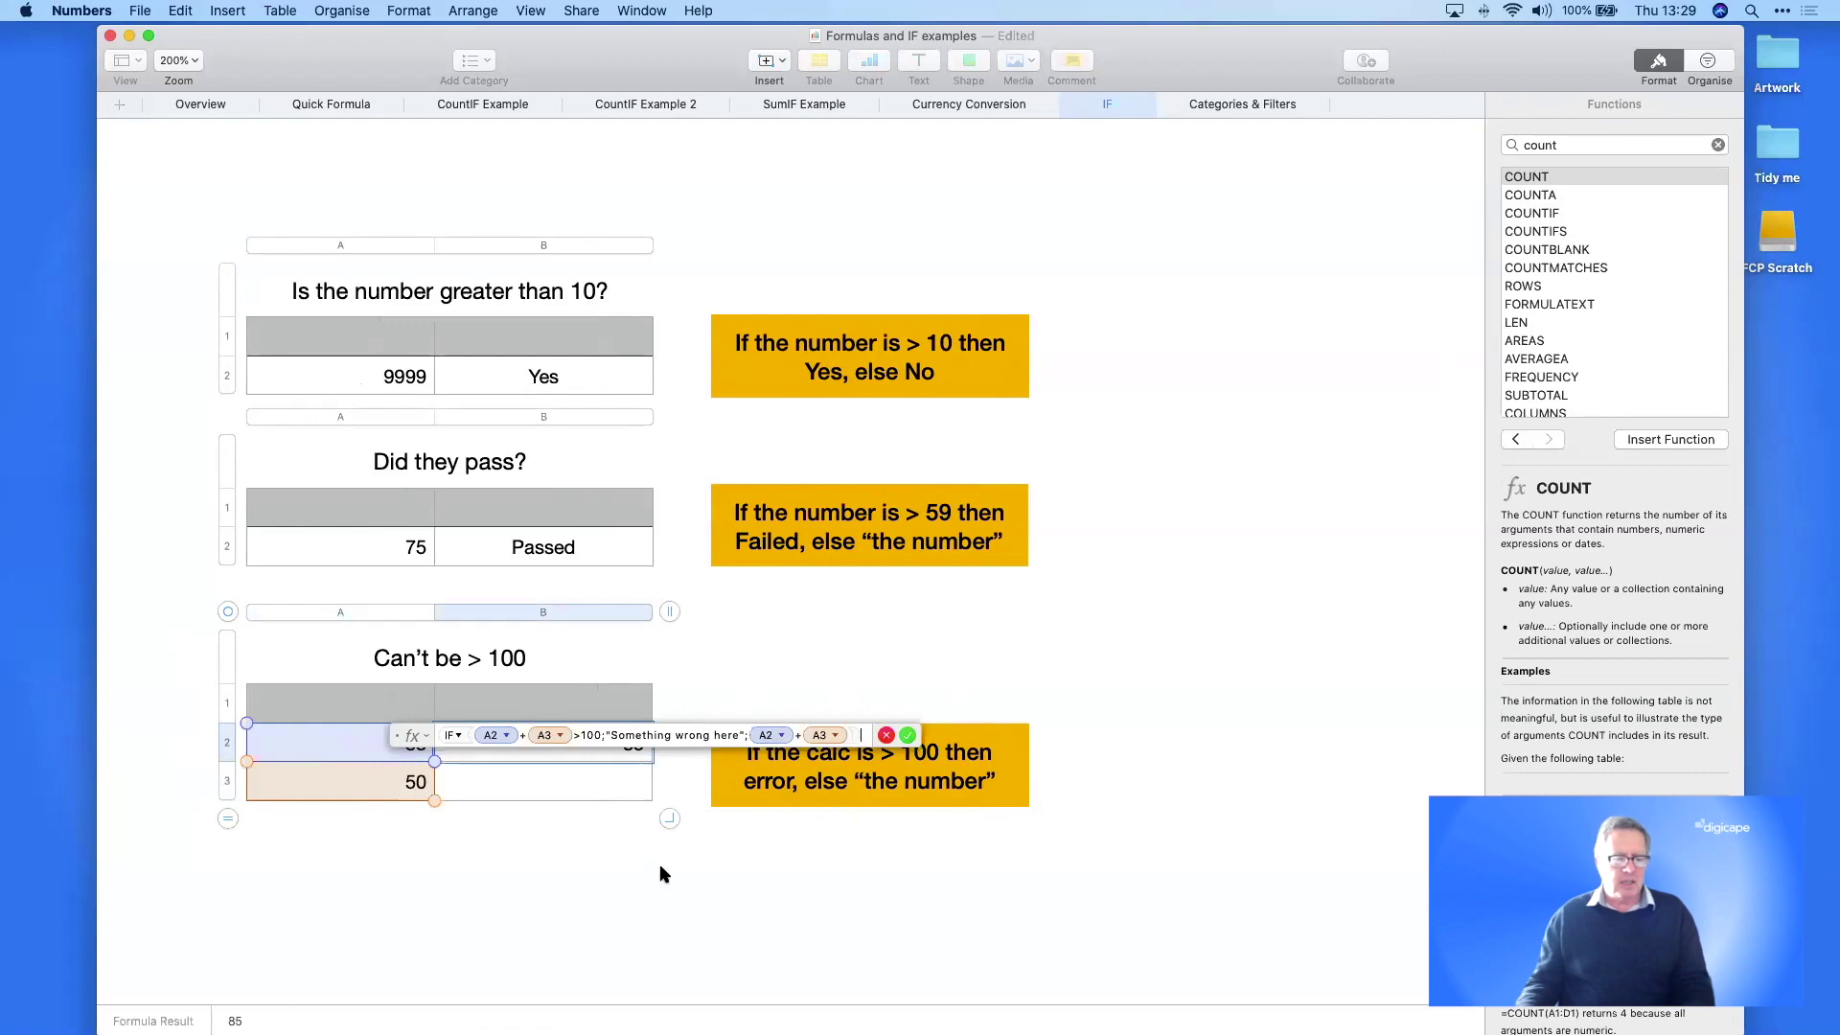
- Move the separate one-column "Did they pass" table next to the "If the number is > 10" note
key("Return")
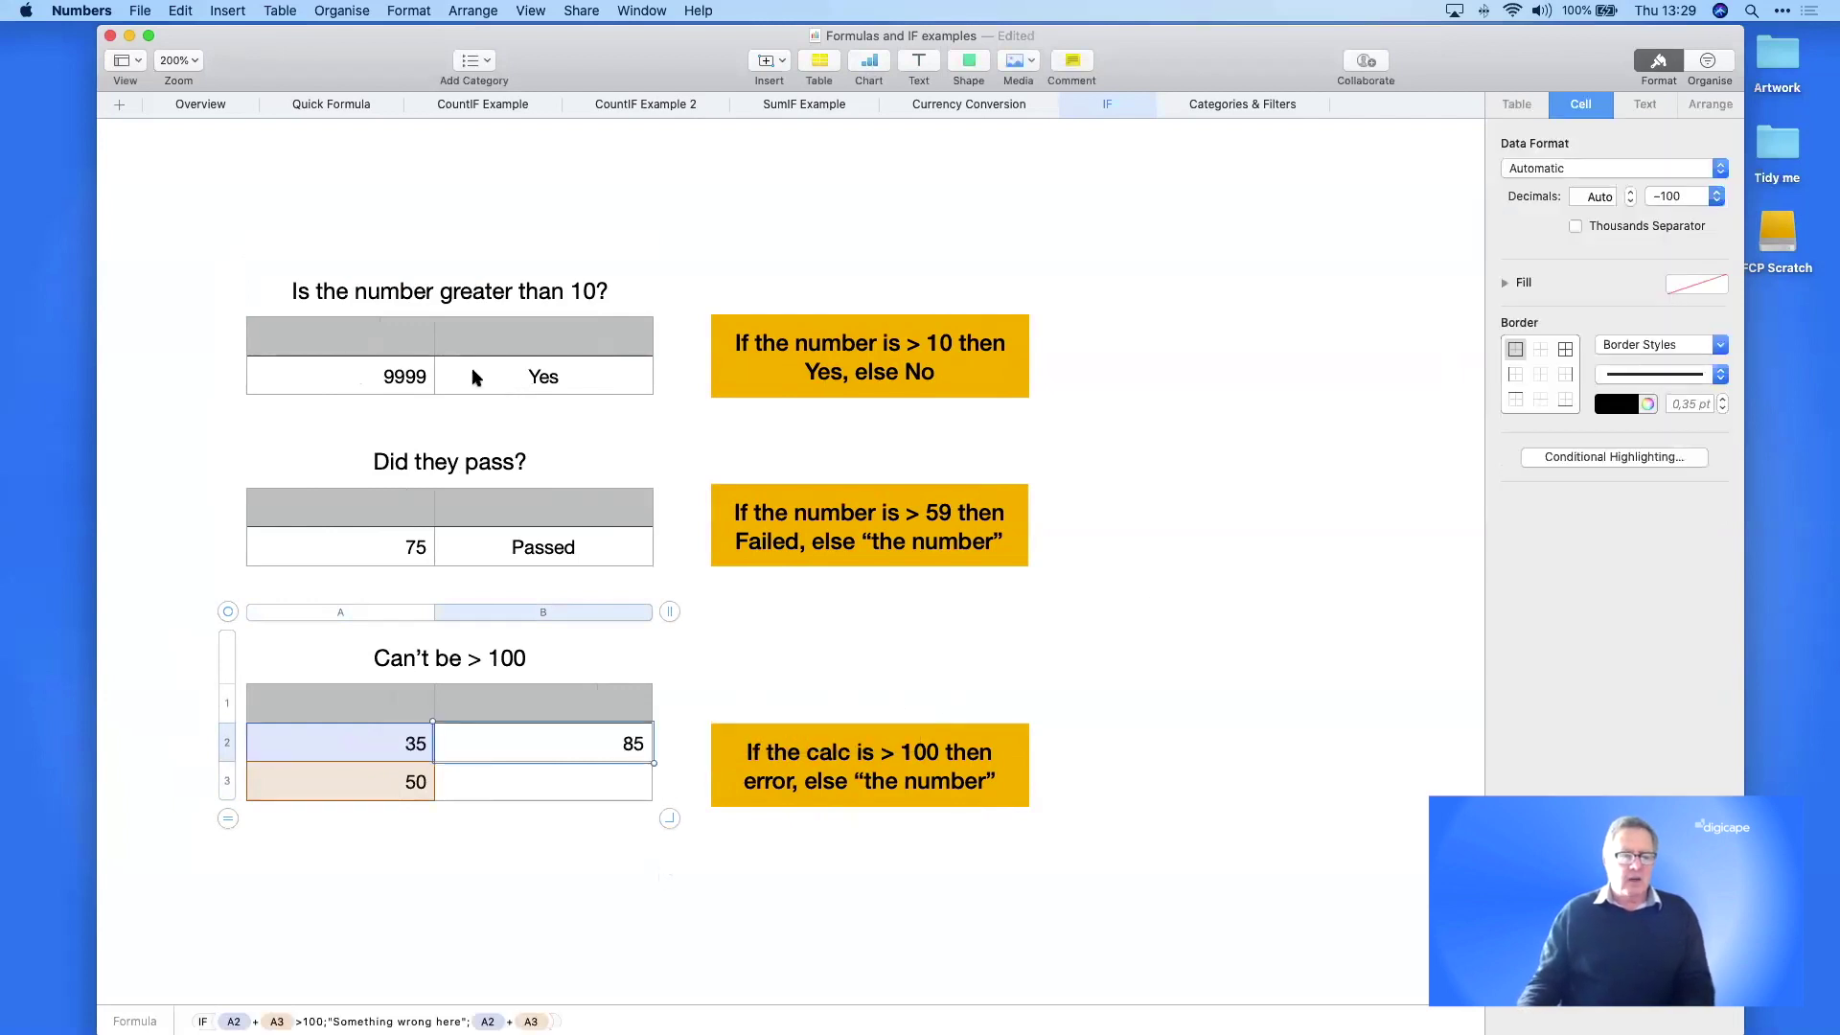
scroll(1119, 460, "right", 5)
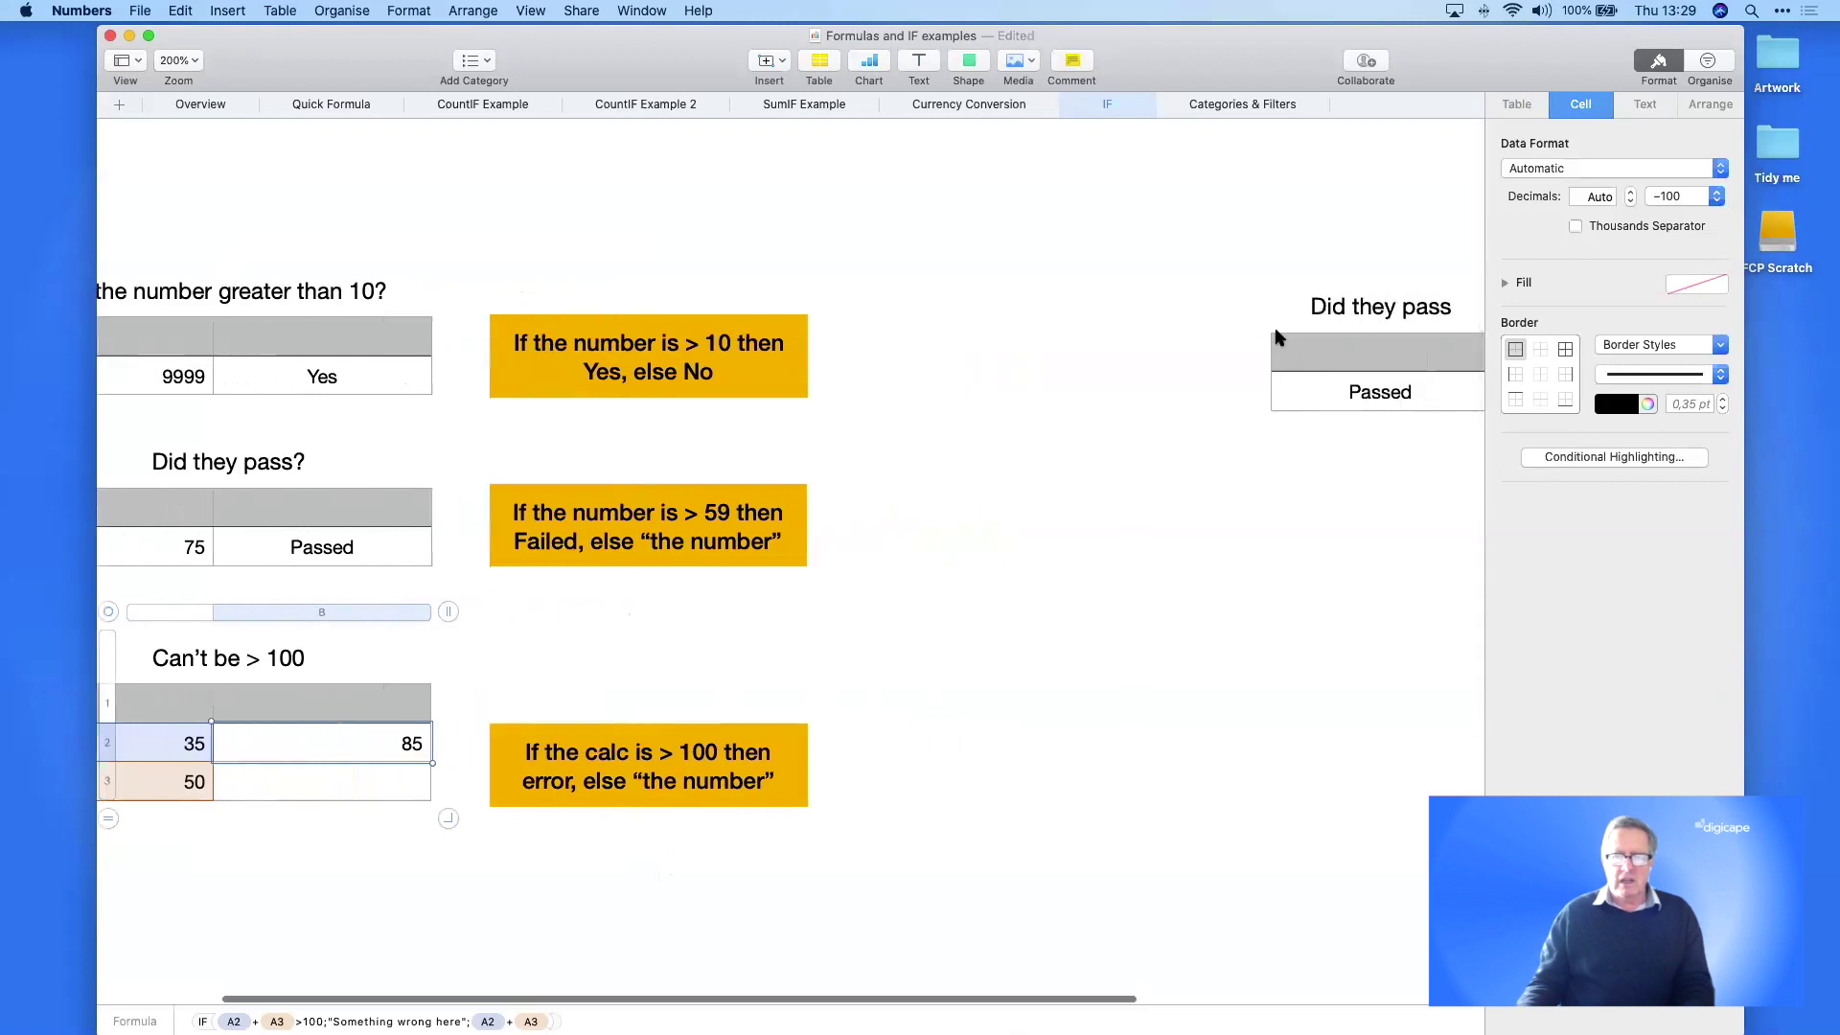
left_click_drag(1357, 311, 1038, 293)
left_click(1066, 498)
scroll(1066, 497, "left", 5)
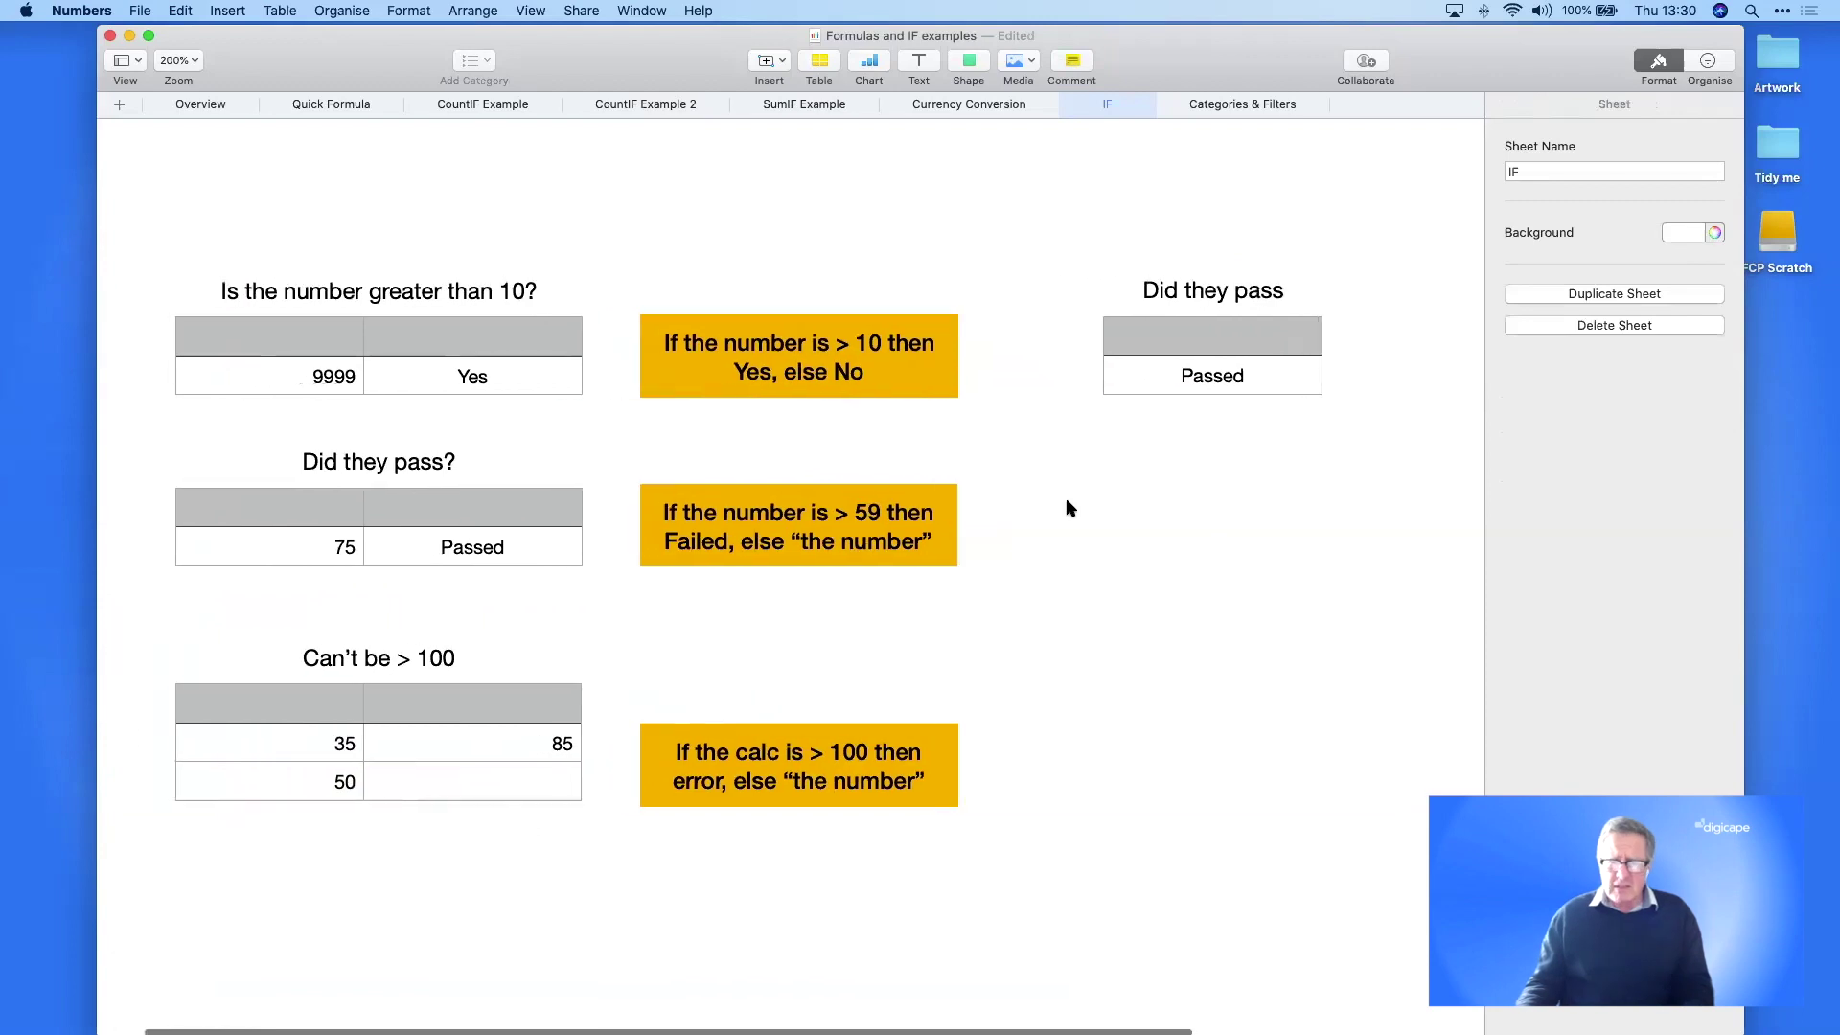
- Examine the IF formula in the one-column "Did they pass" table's result cell
left_click(1277, 376)
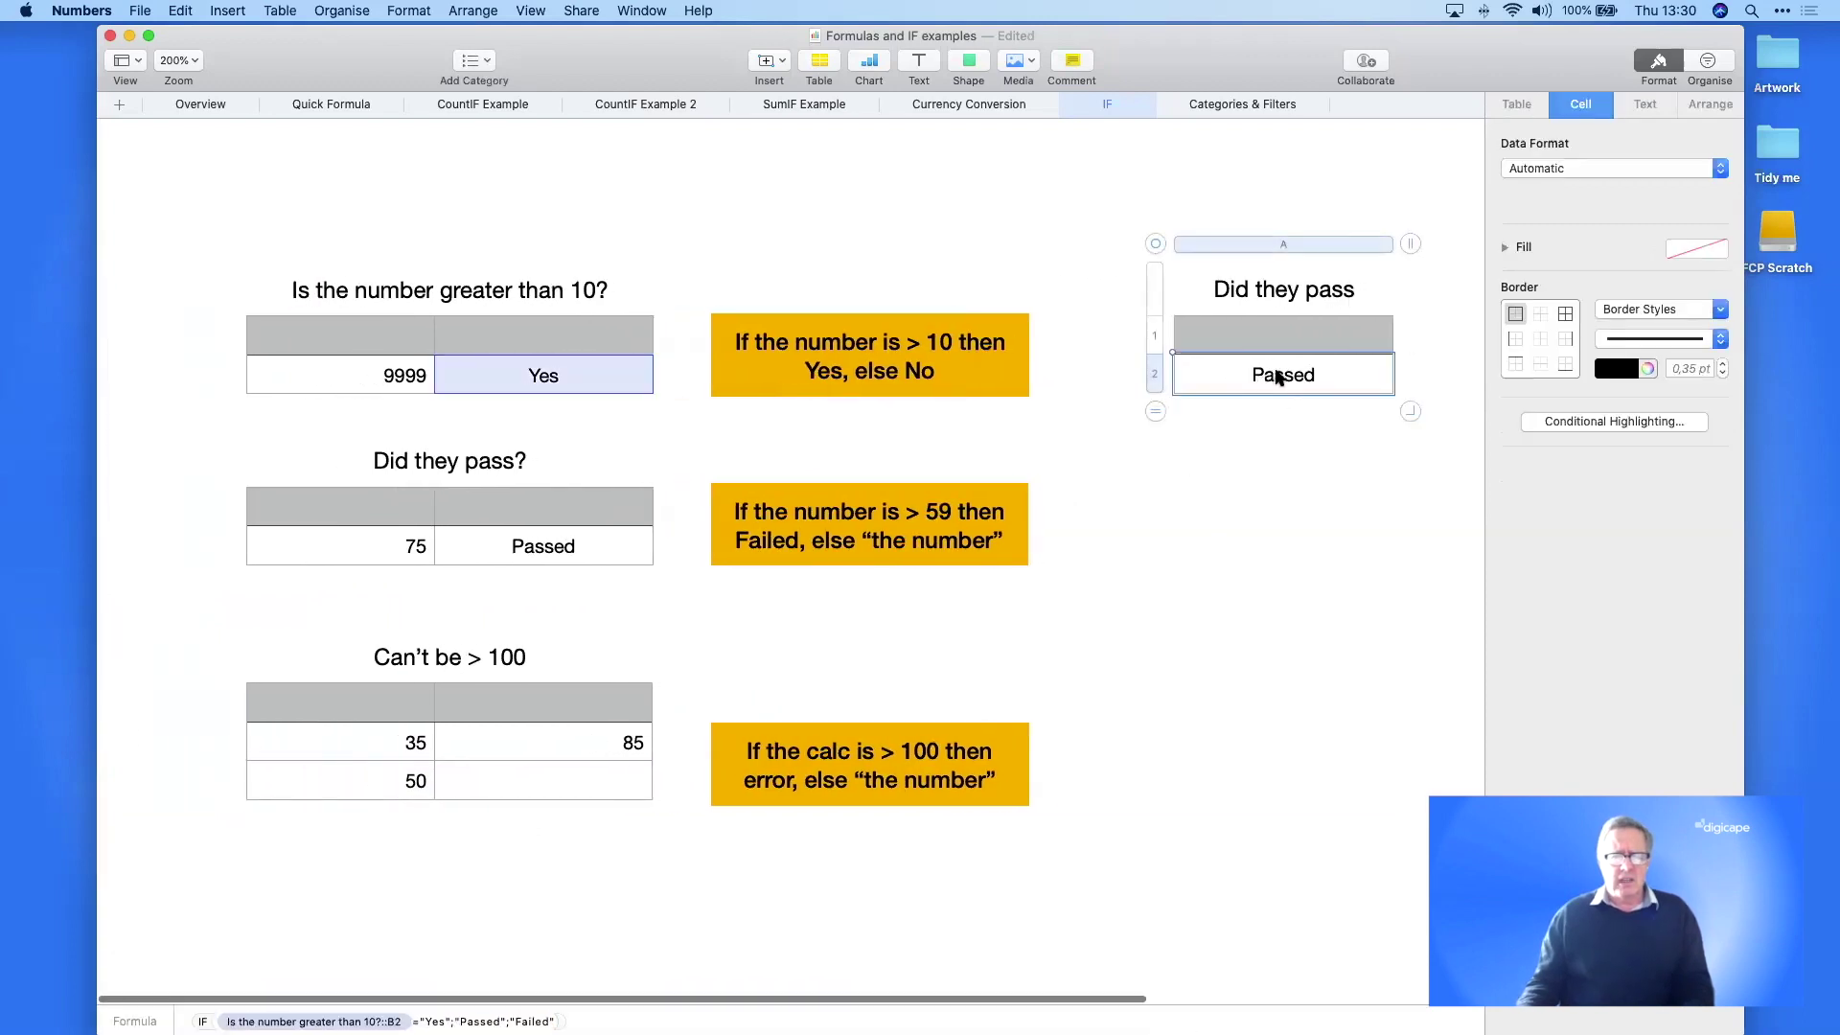
double_click(1277, 375)
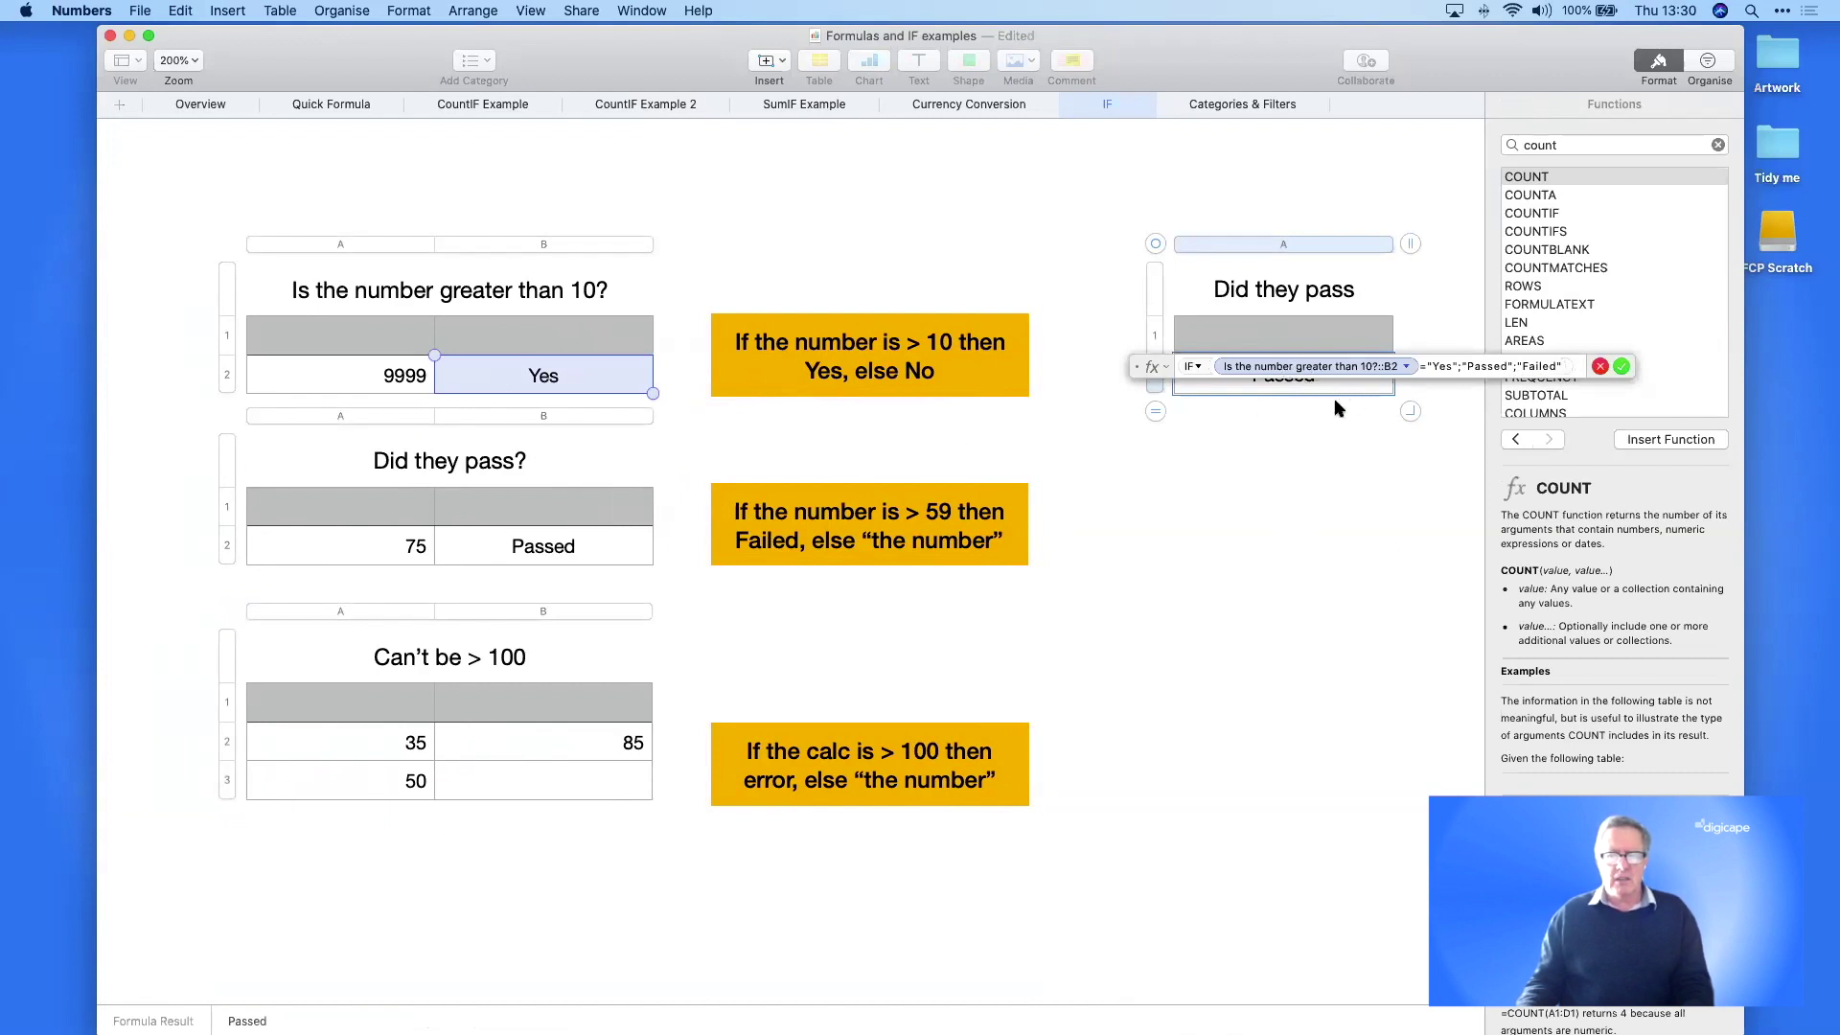
key("Return")
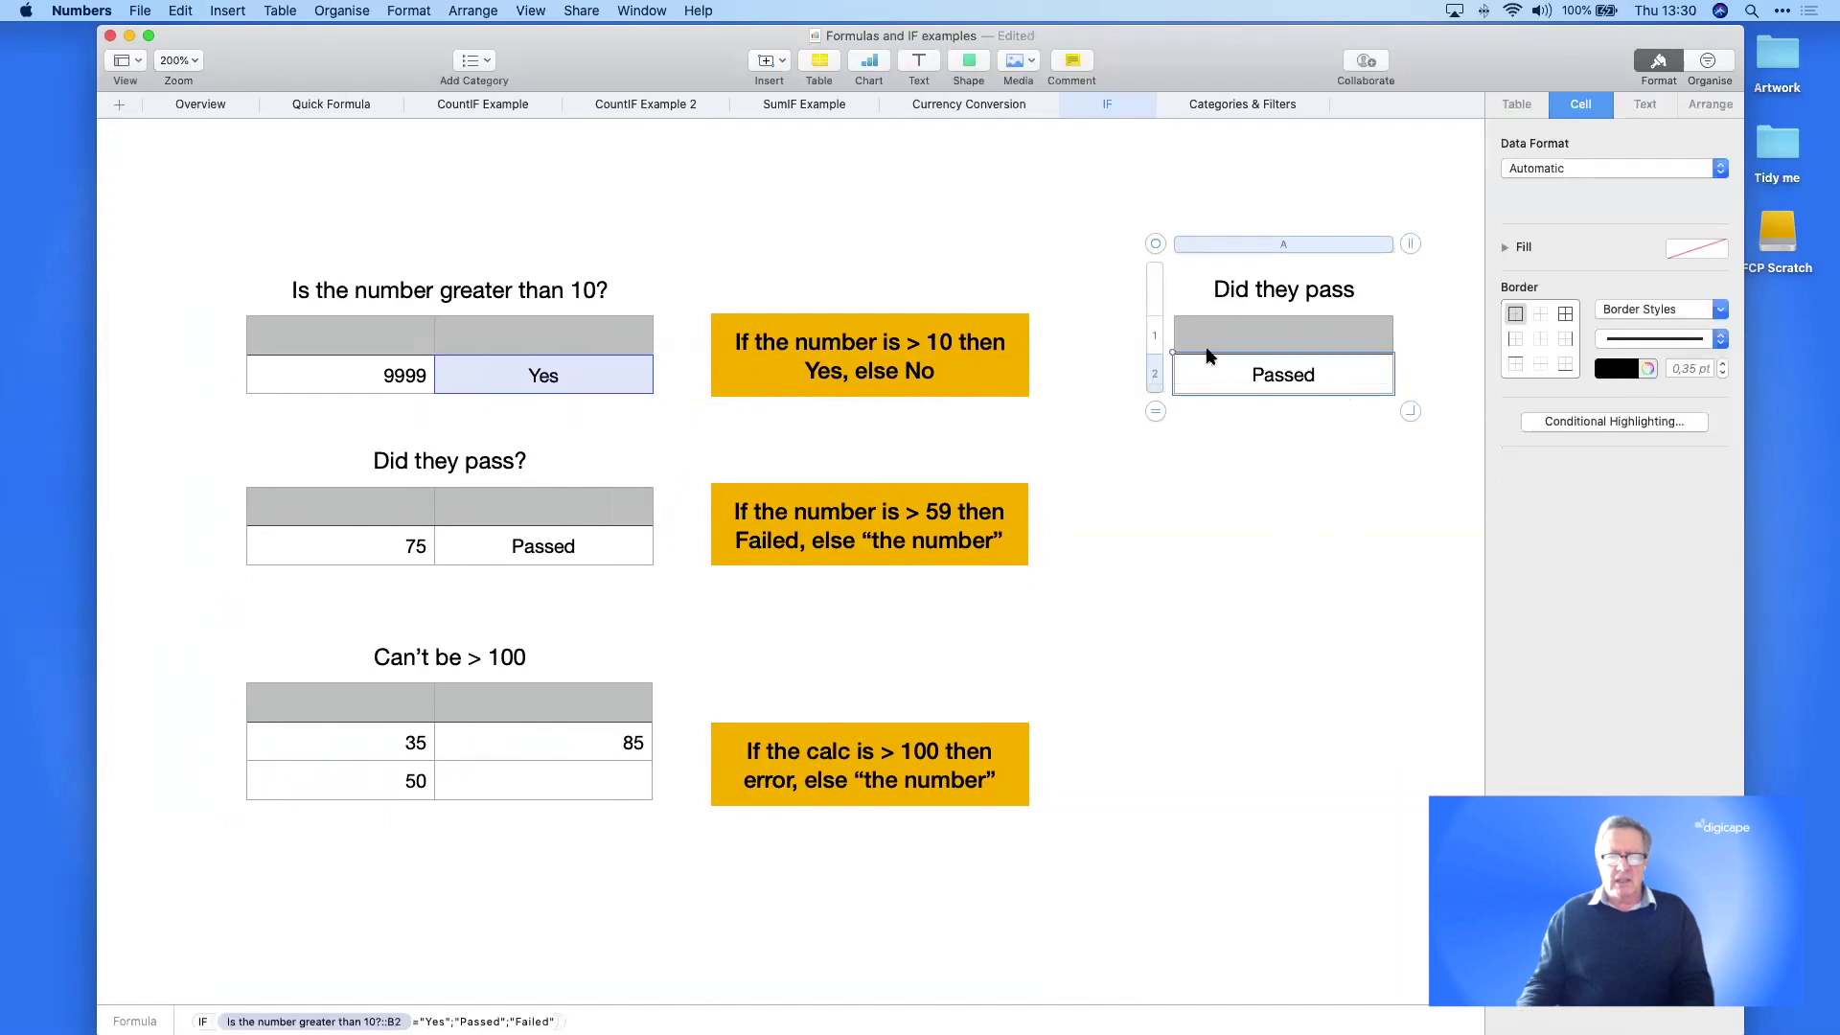
- Set the number in the "Is the number greater than 10?" table to 9
double_click(410, 368)
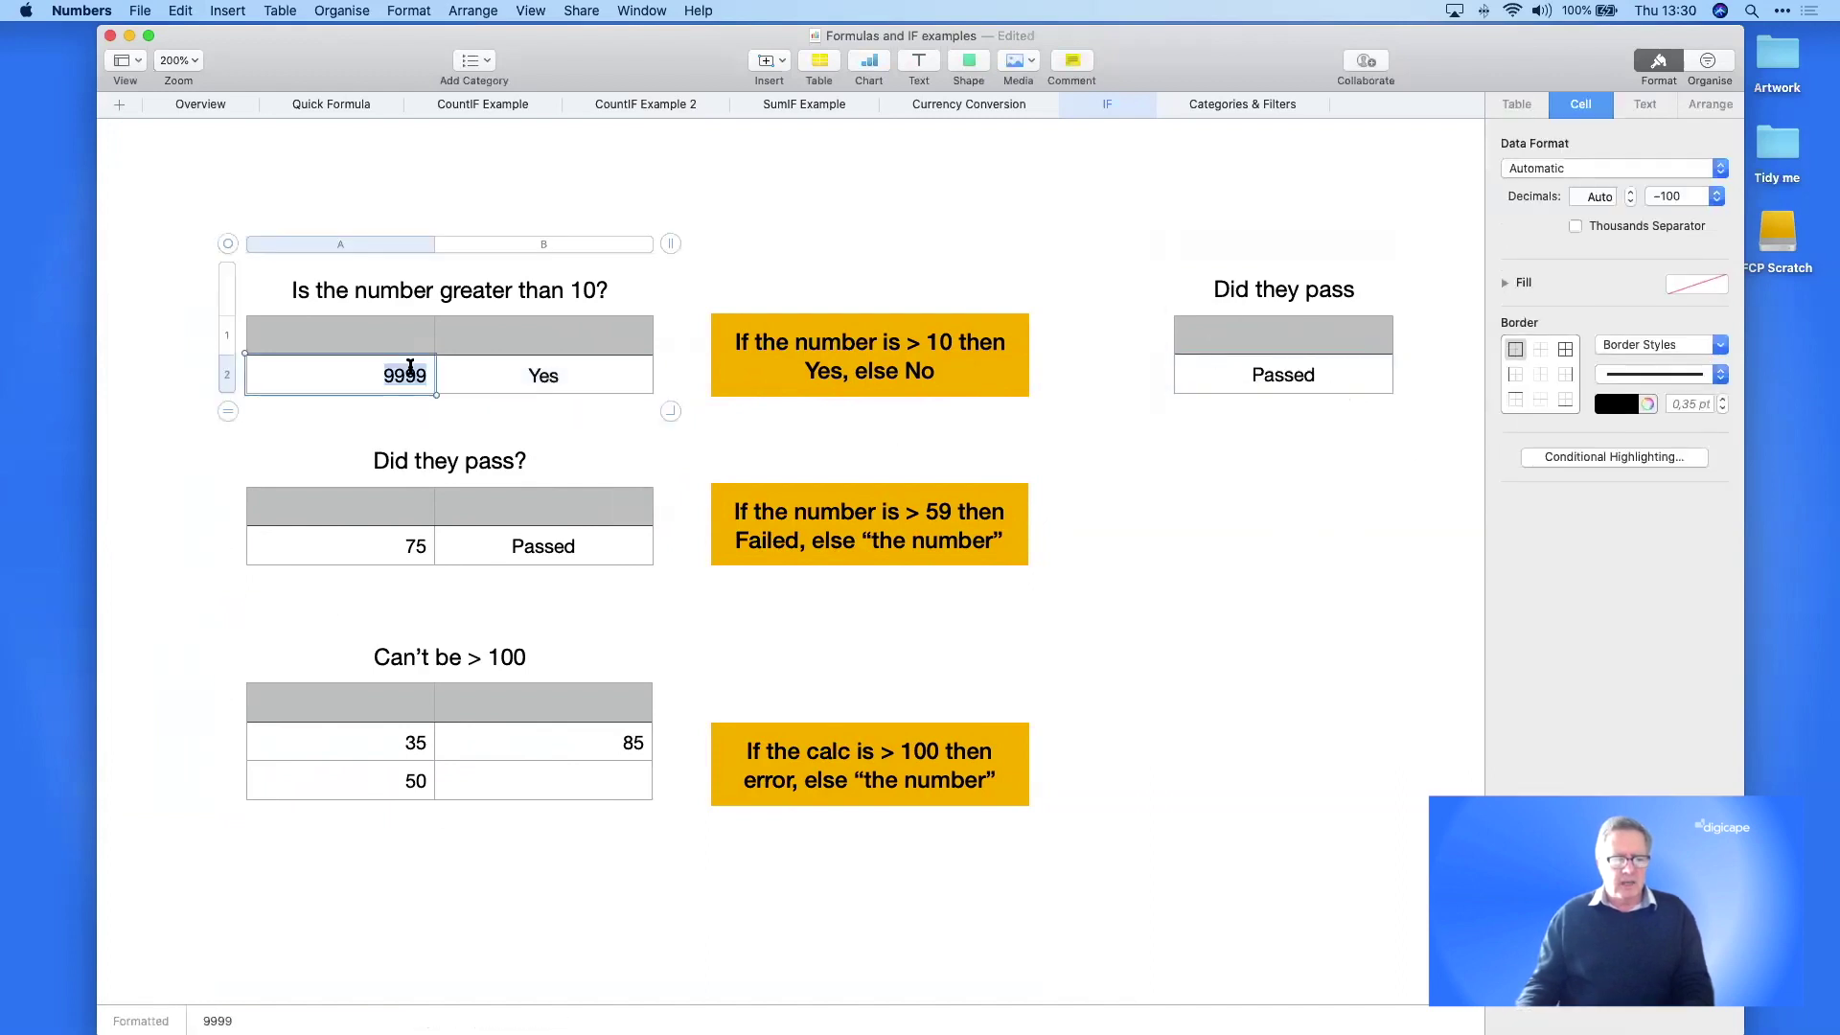
type("9")
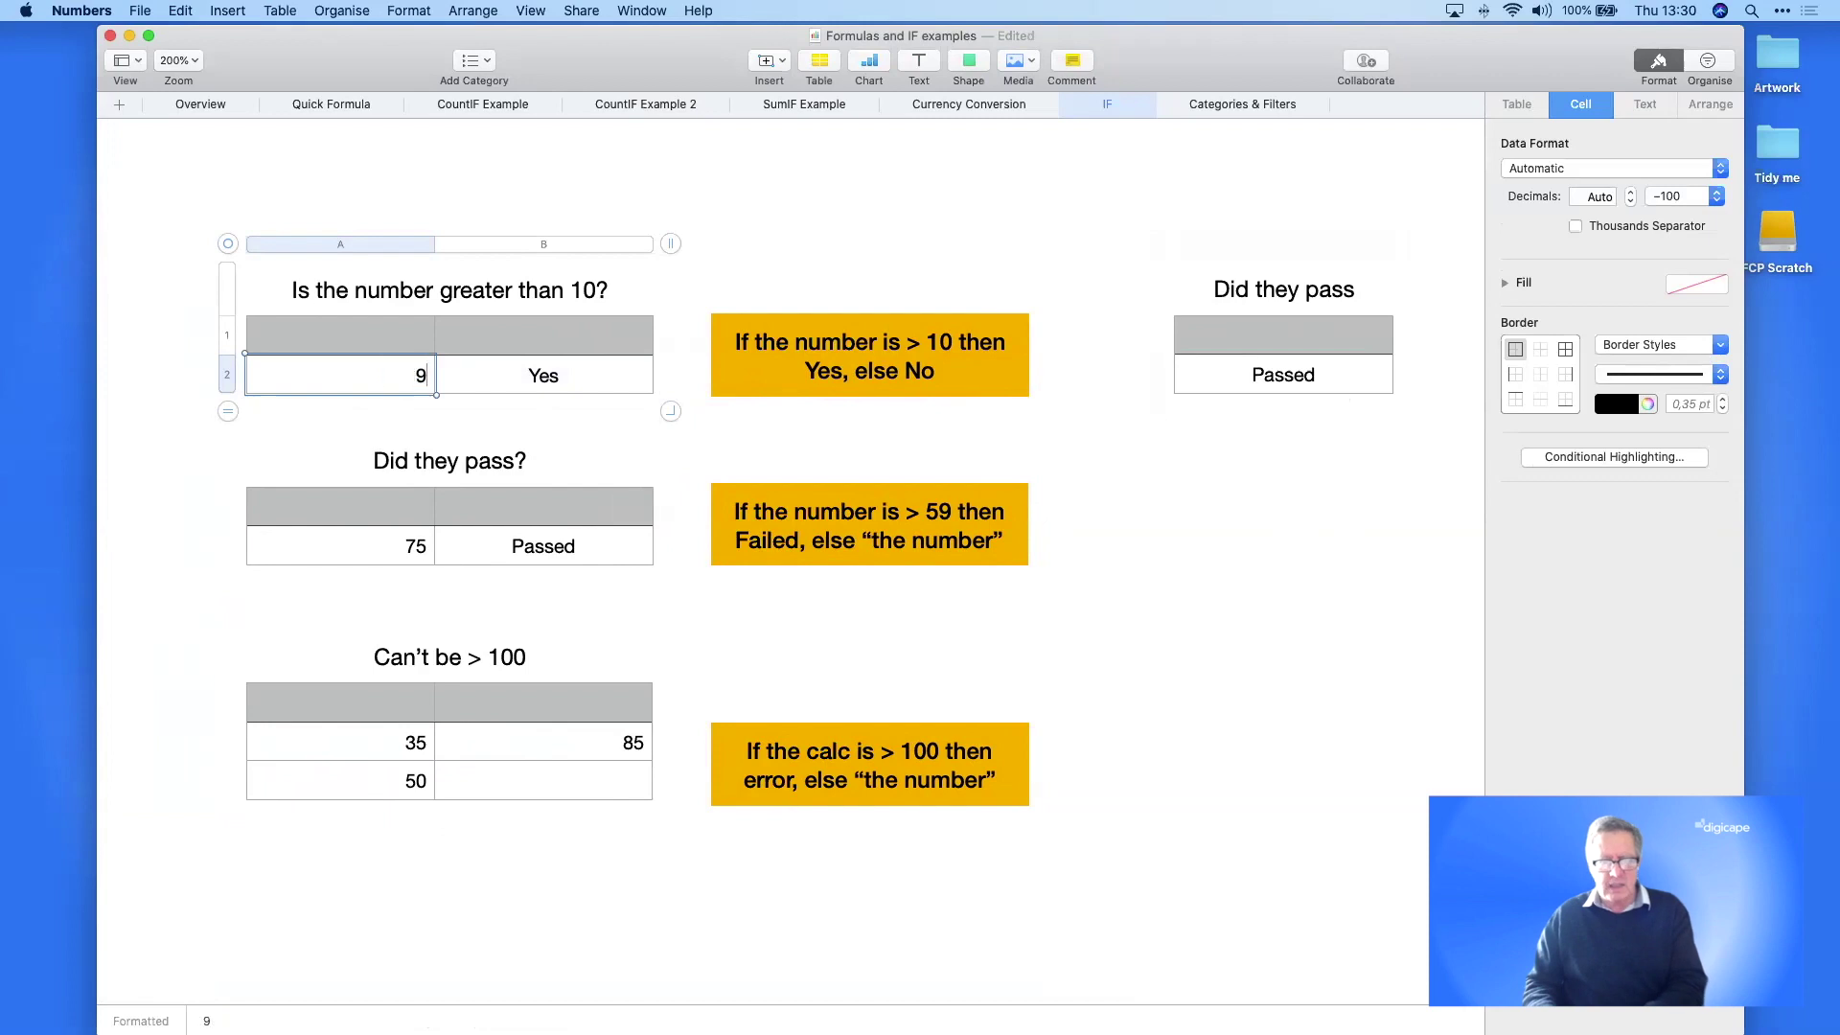
key("Return")
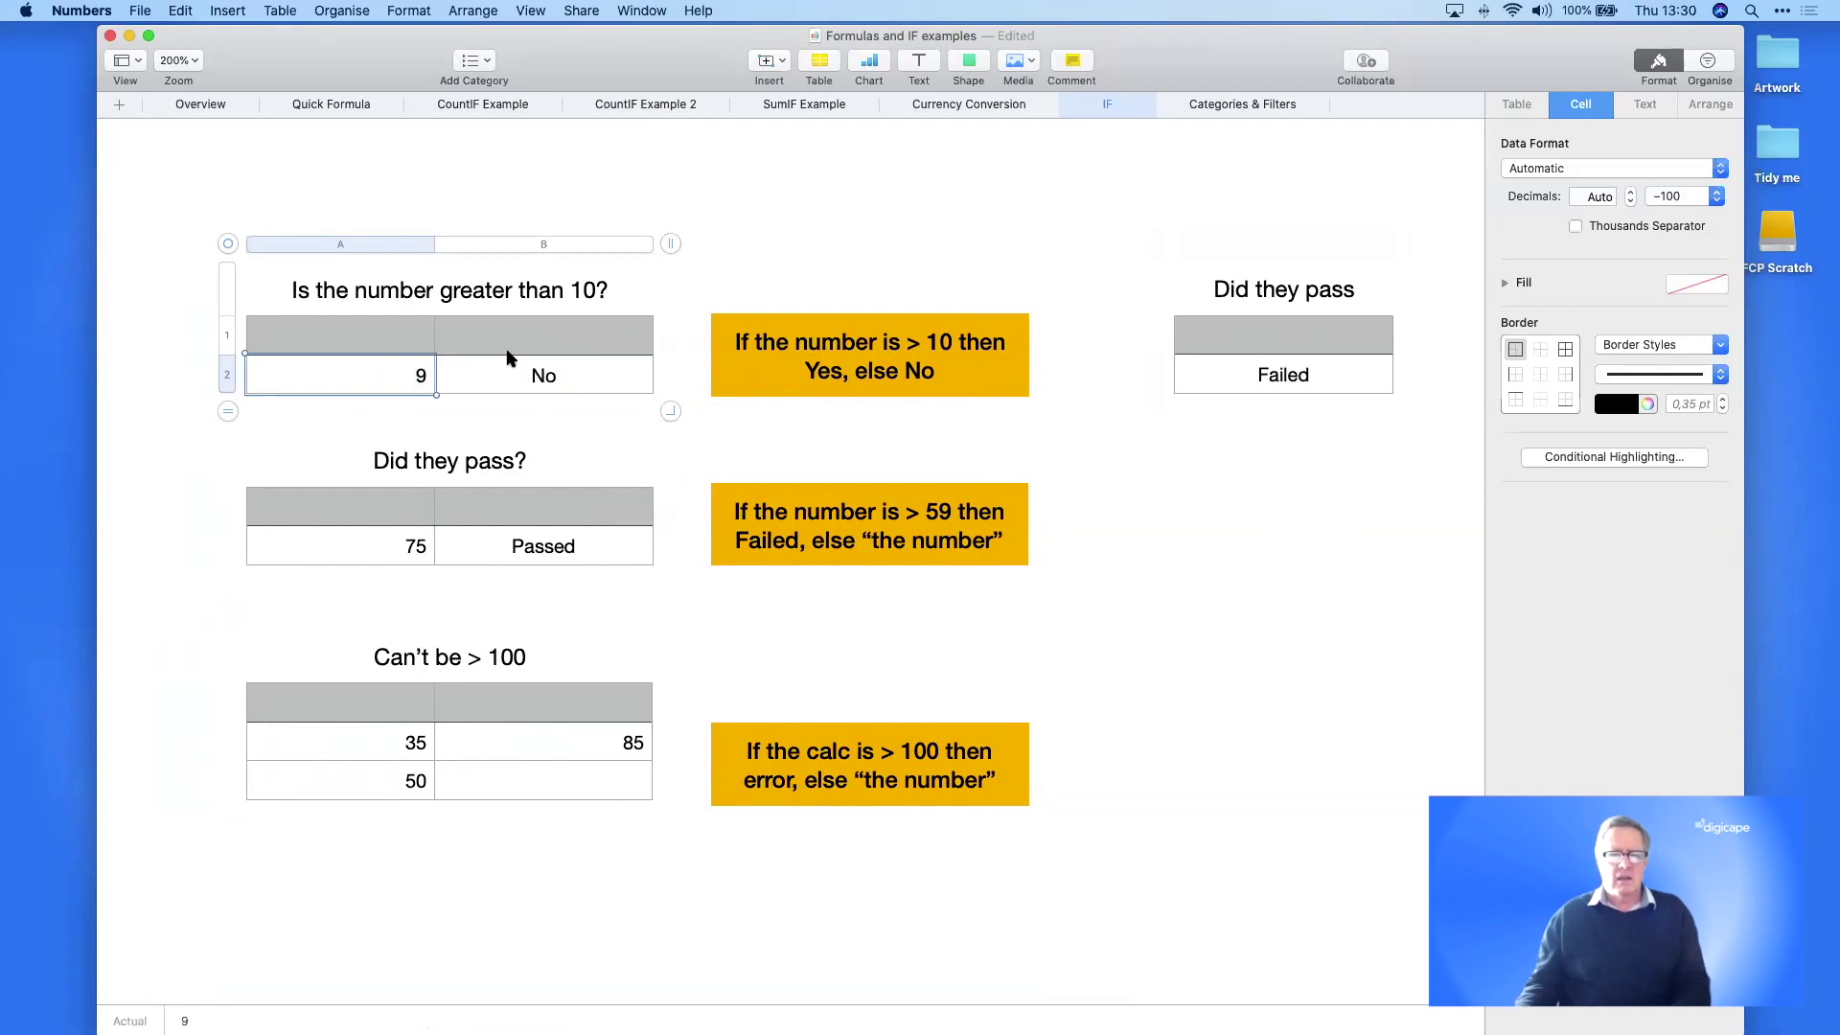
- Reopen the one-column "Did they pass" table's IF formula and move its editor below the table to review the cell
left_click(1249, 368)
left_click(1250, 372)
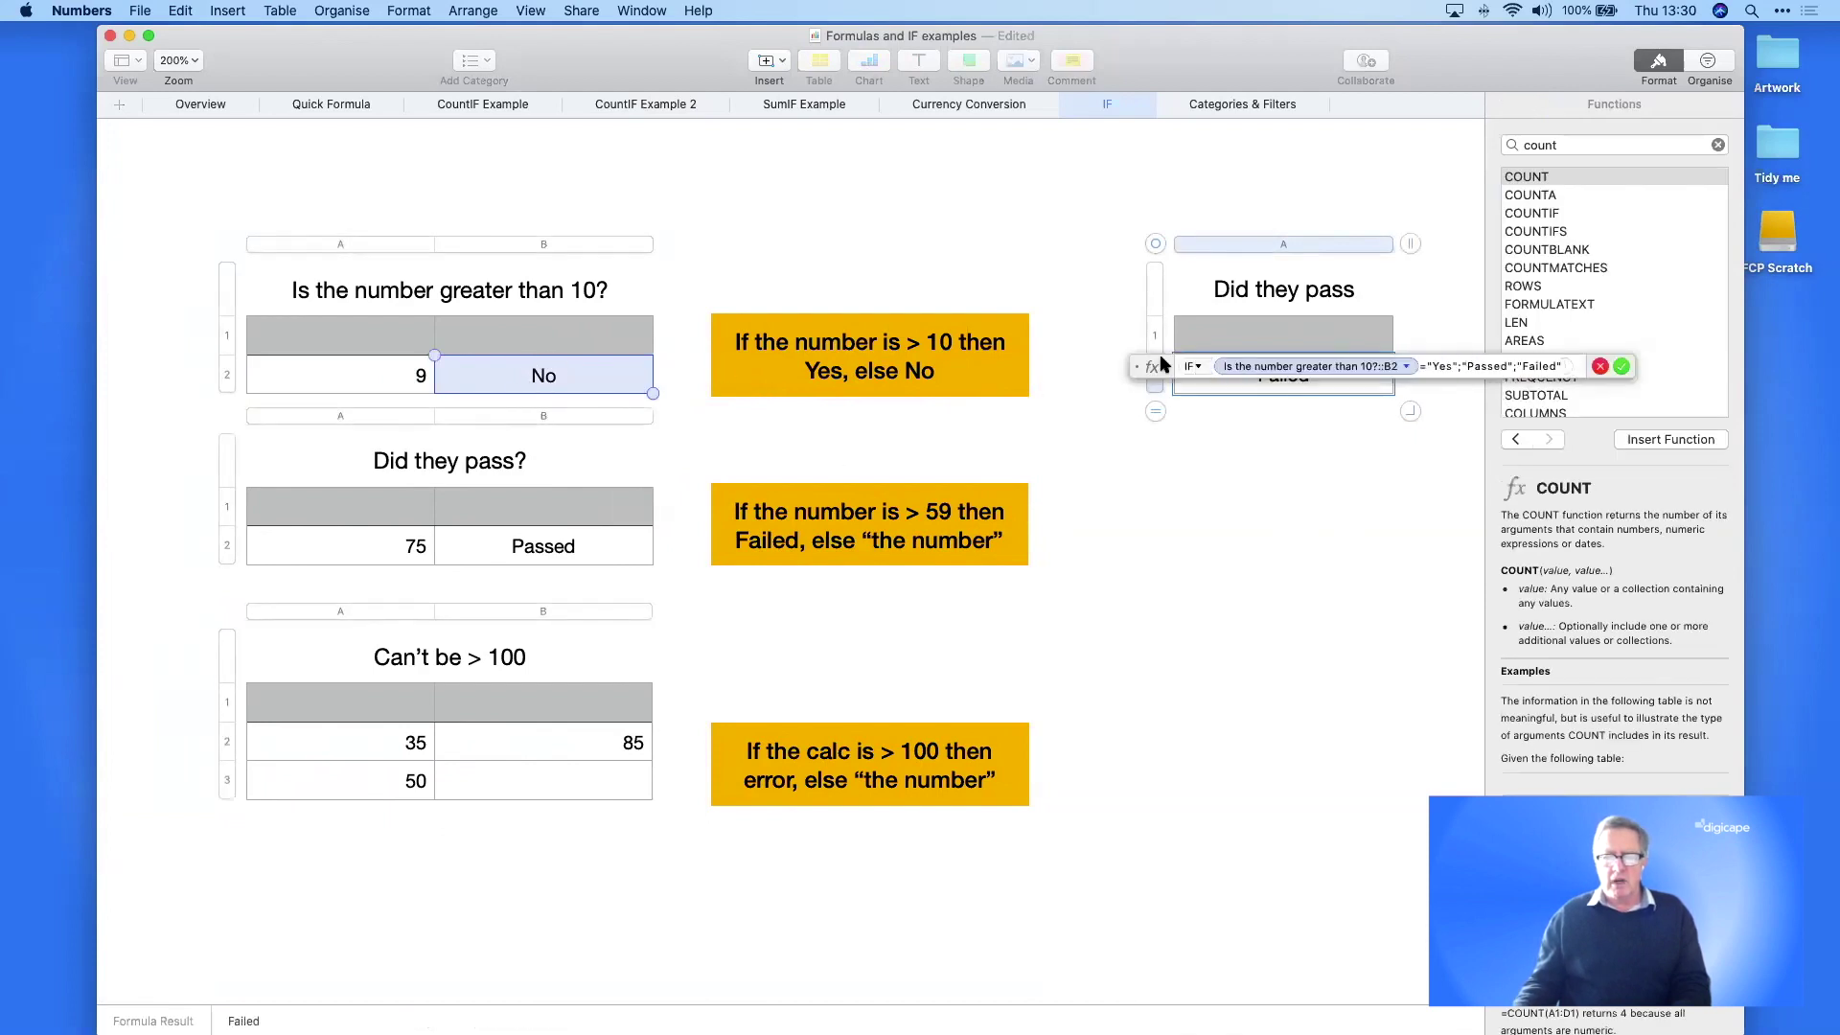
left_click_drag(1136, 367, 1105, 467)
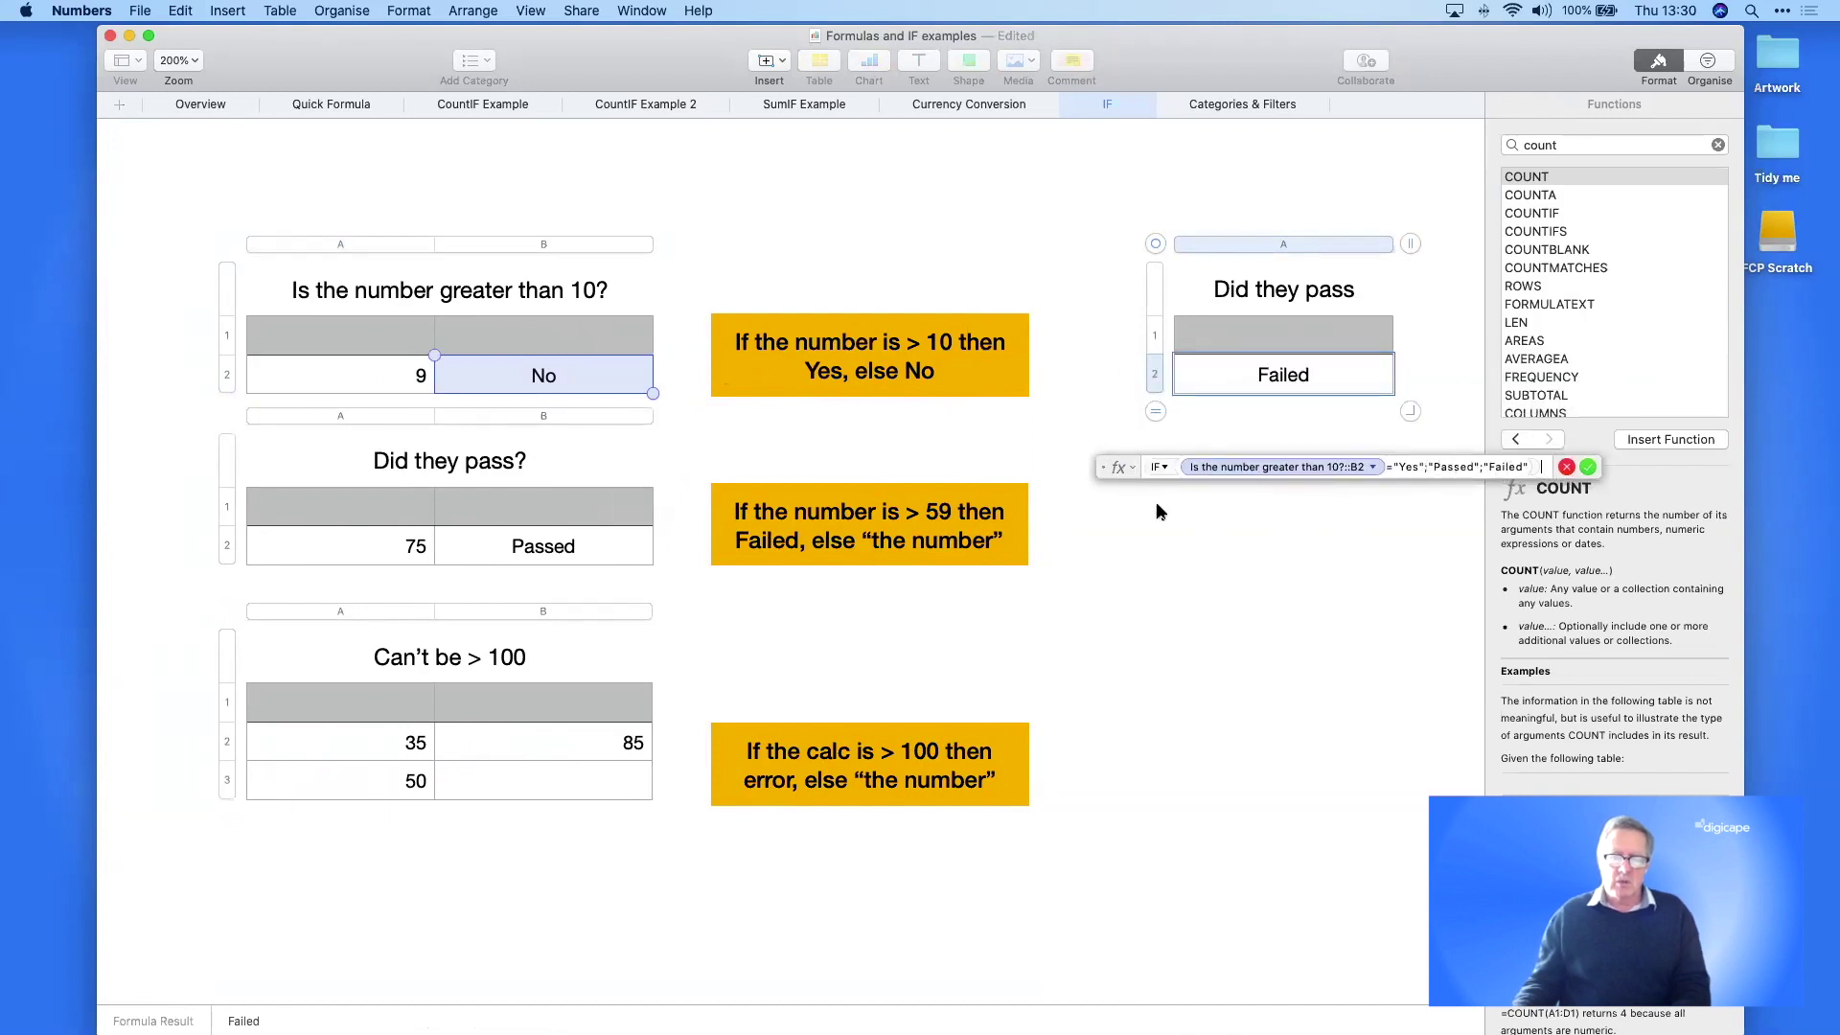
key("Return")
- Set the number in the "Is the number greater than 10?" table to 11
left_click(405, 374)
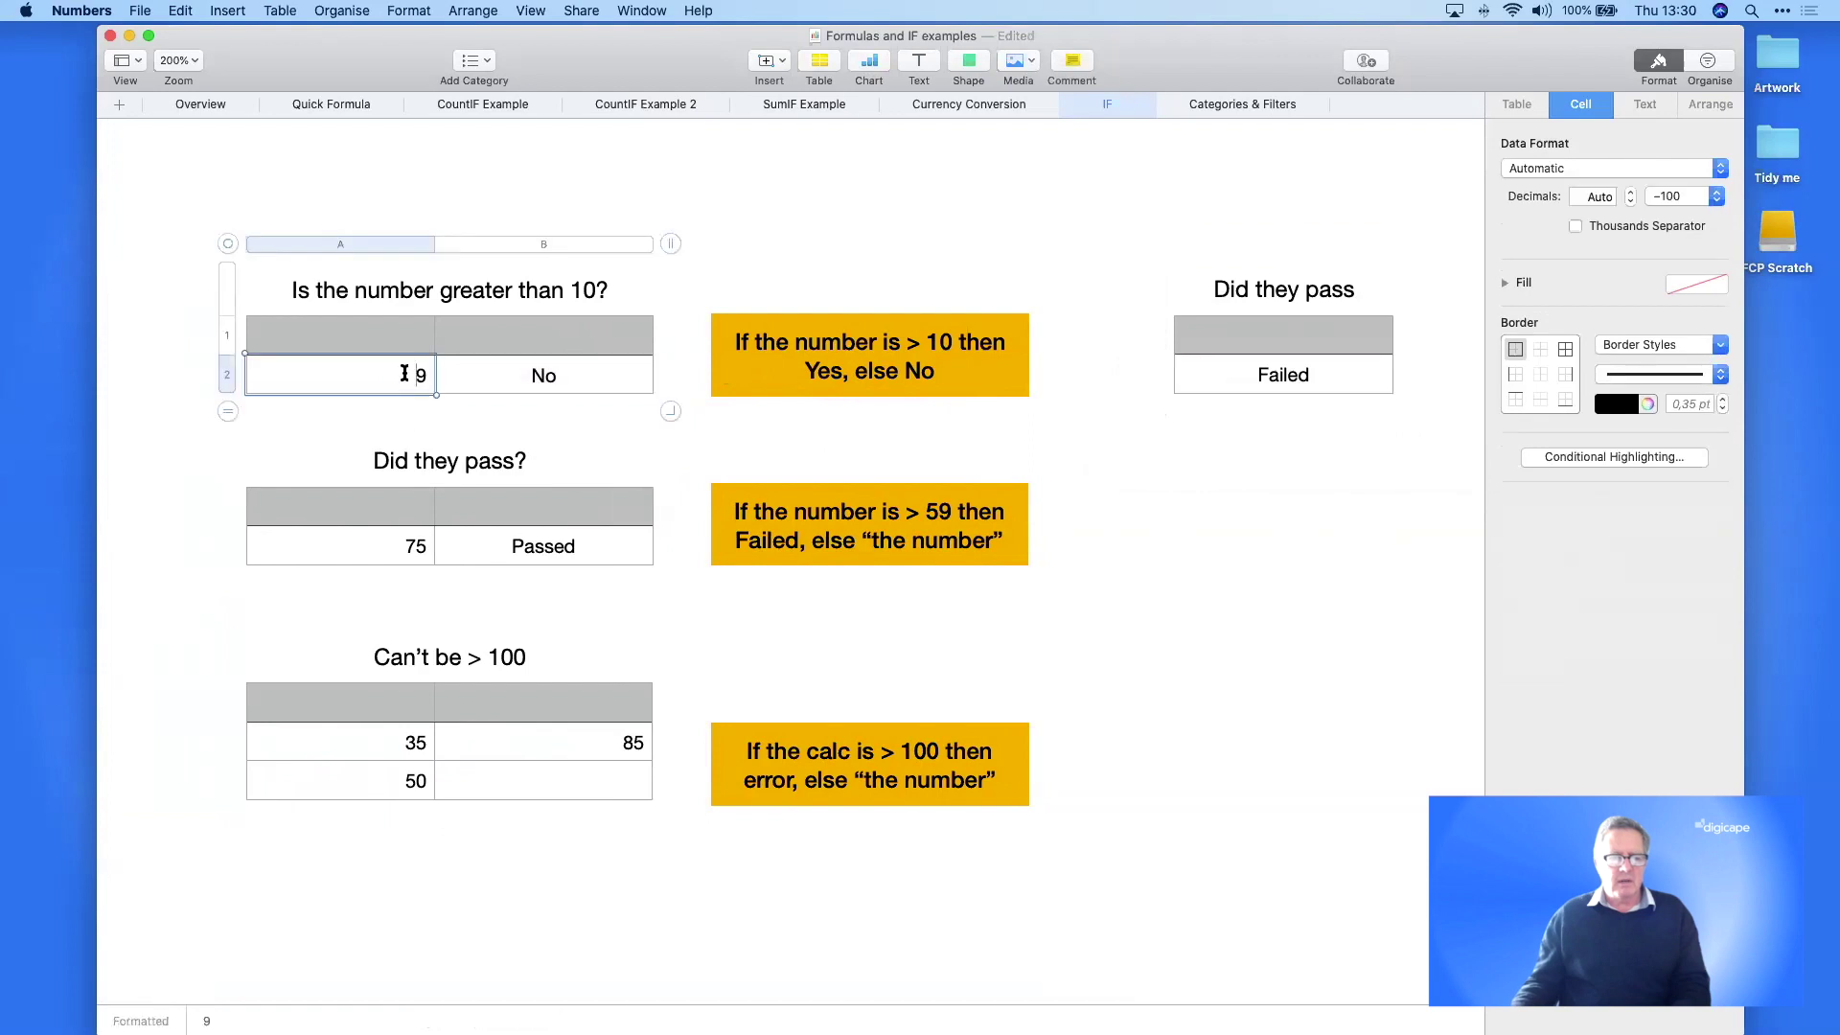
type("11")
key("Return")
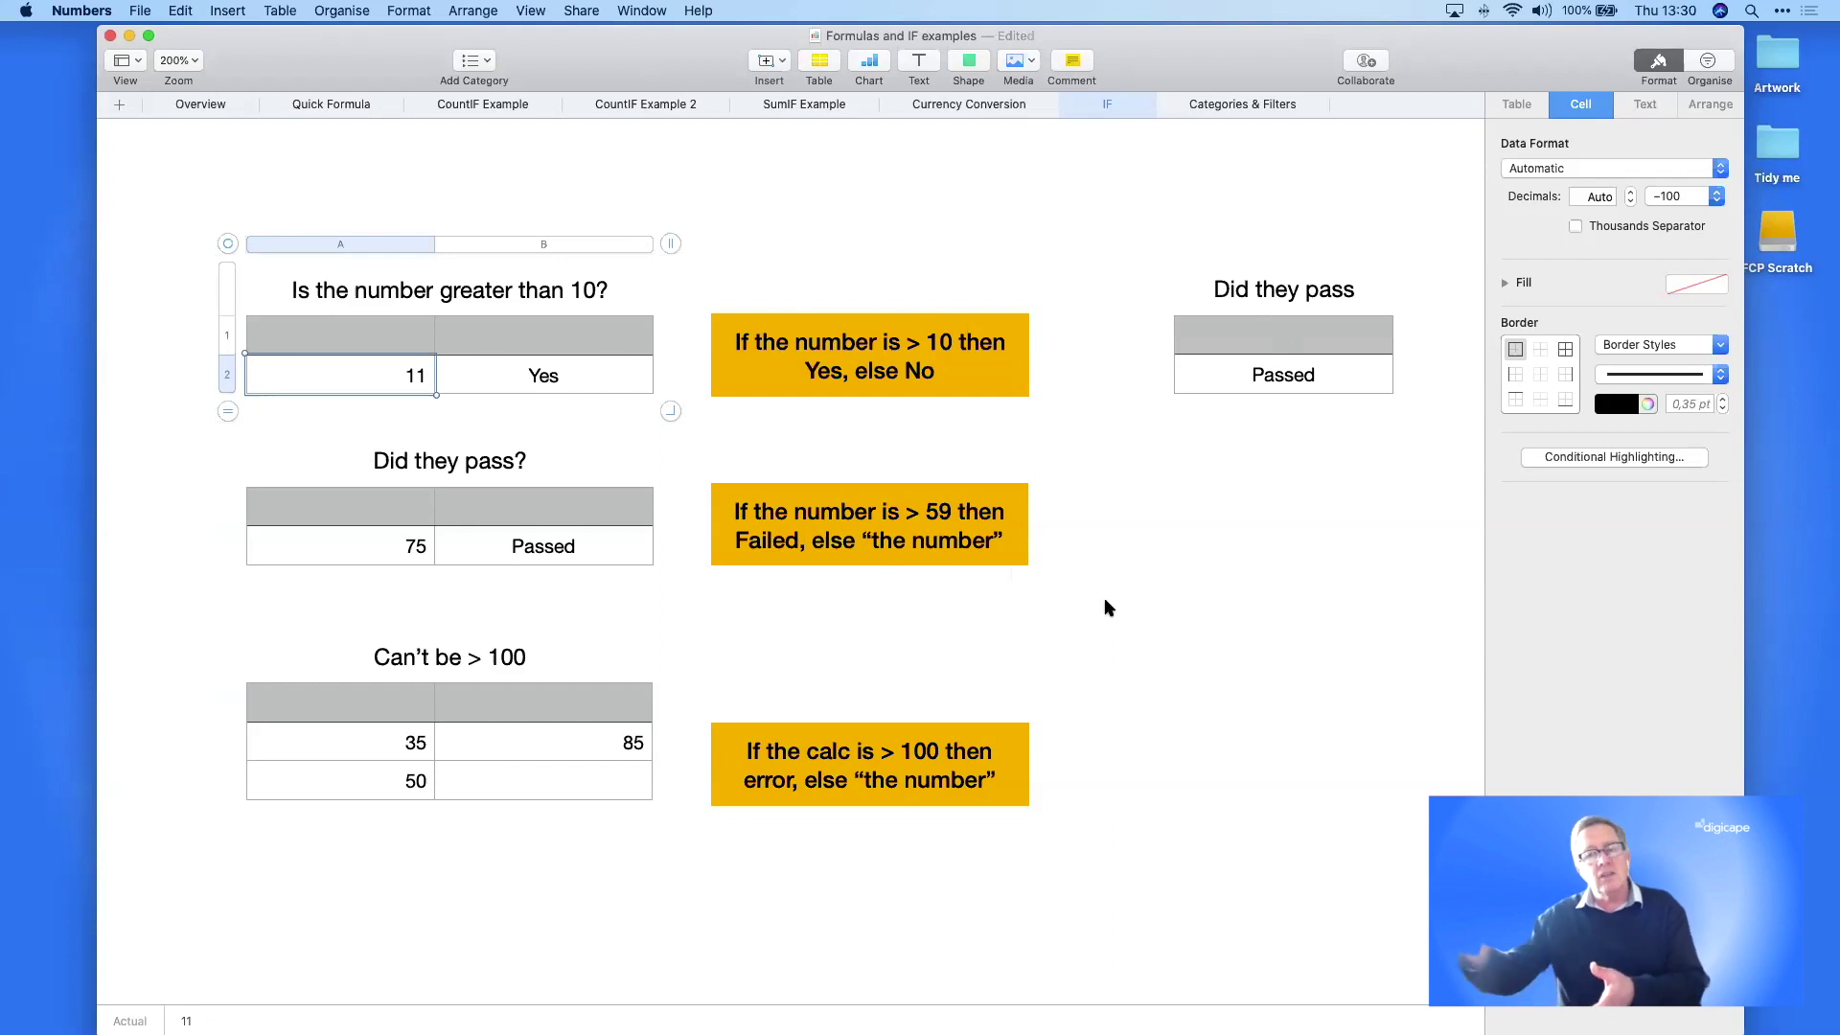
- On the Categories & Filters sheet, filter the Animals table to rows whose Category text is Dogs
left_click(1233, 107)
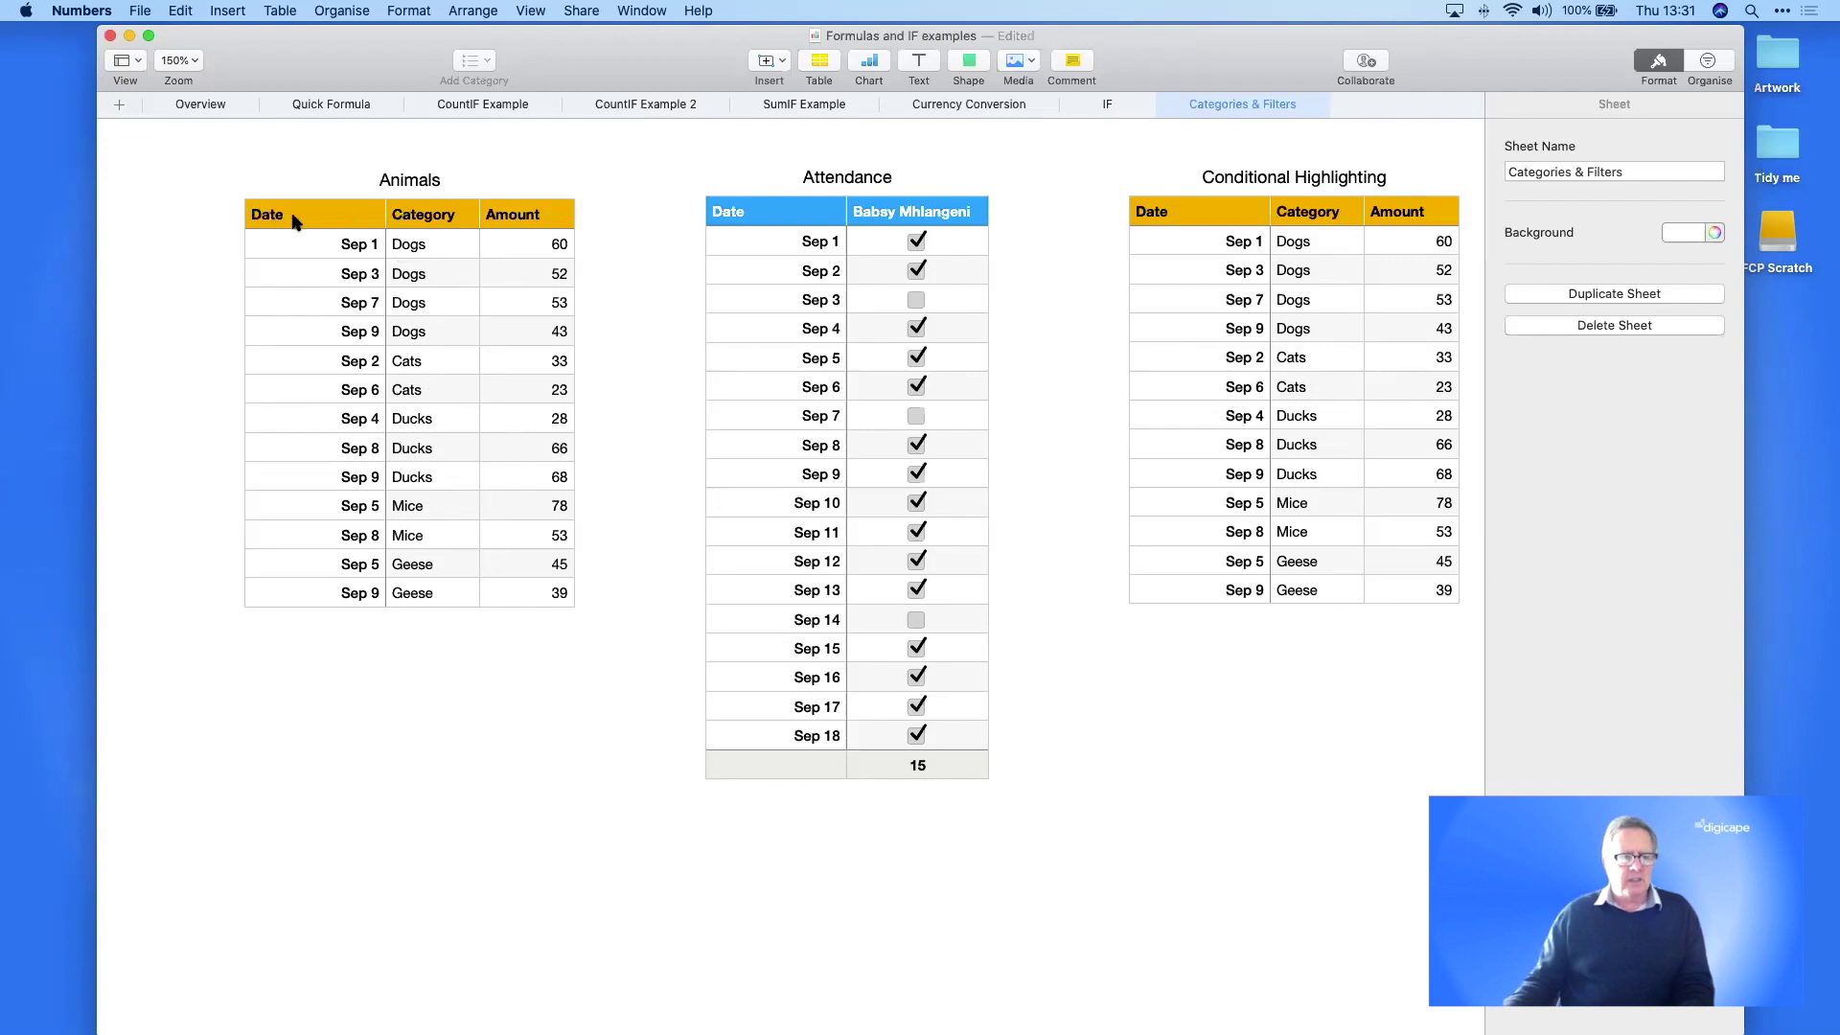
left_click(296, 342)
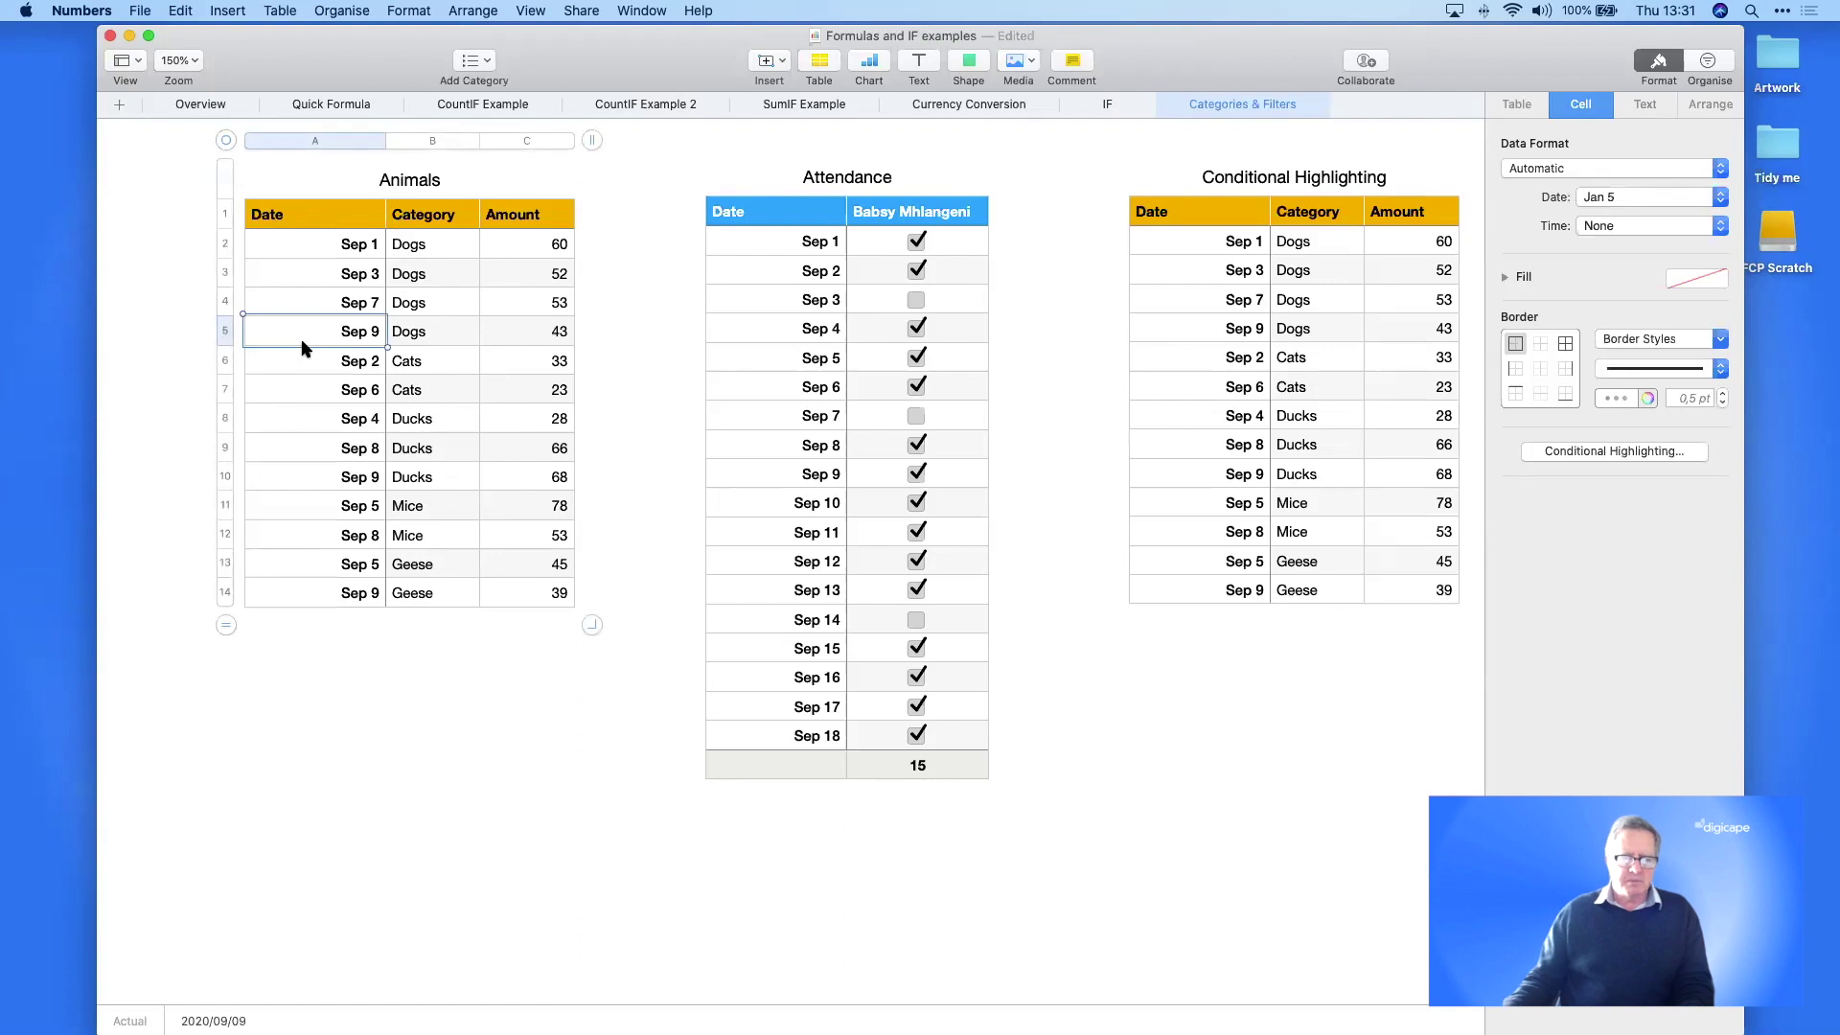
left_click(1659, 62)
left_click(1706, 62)
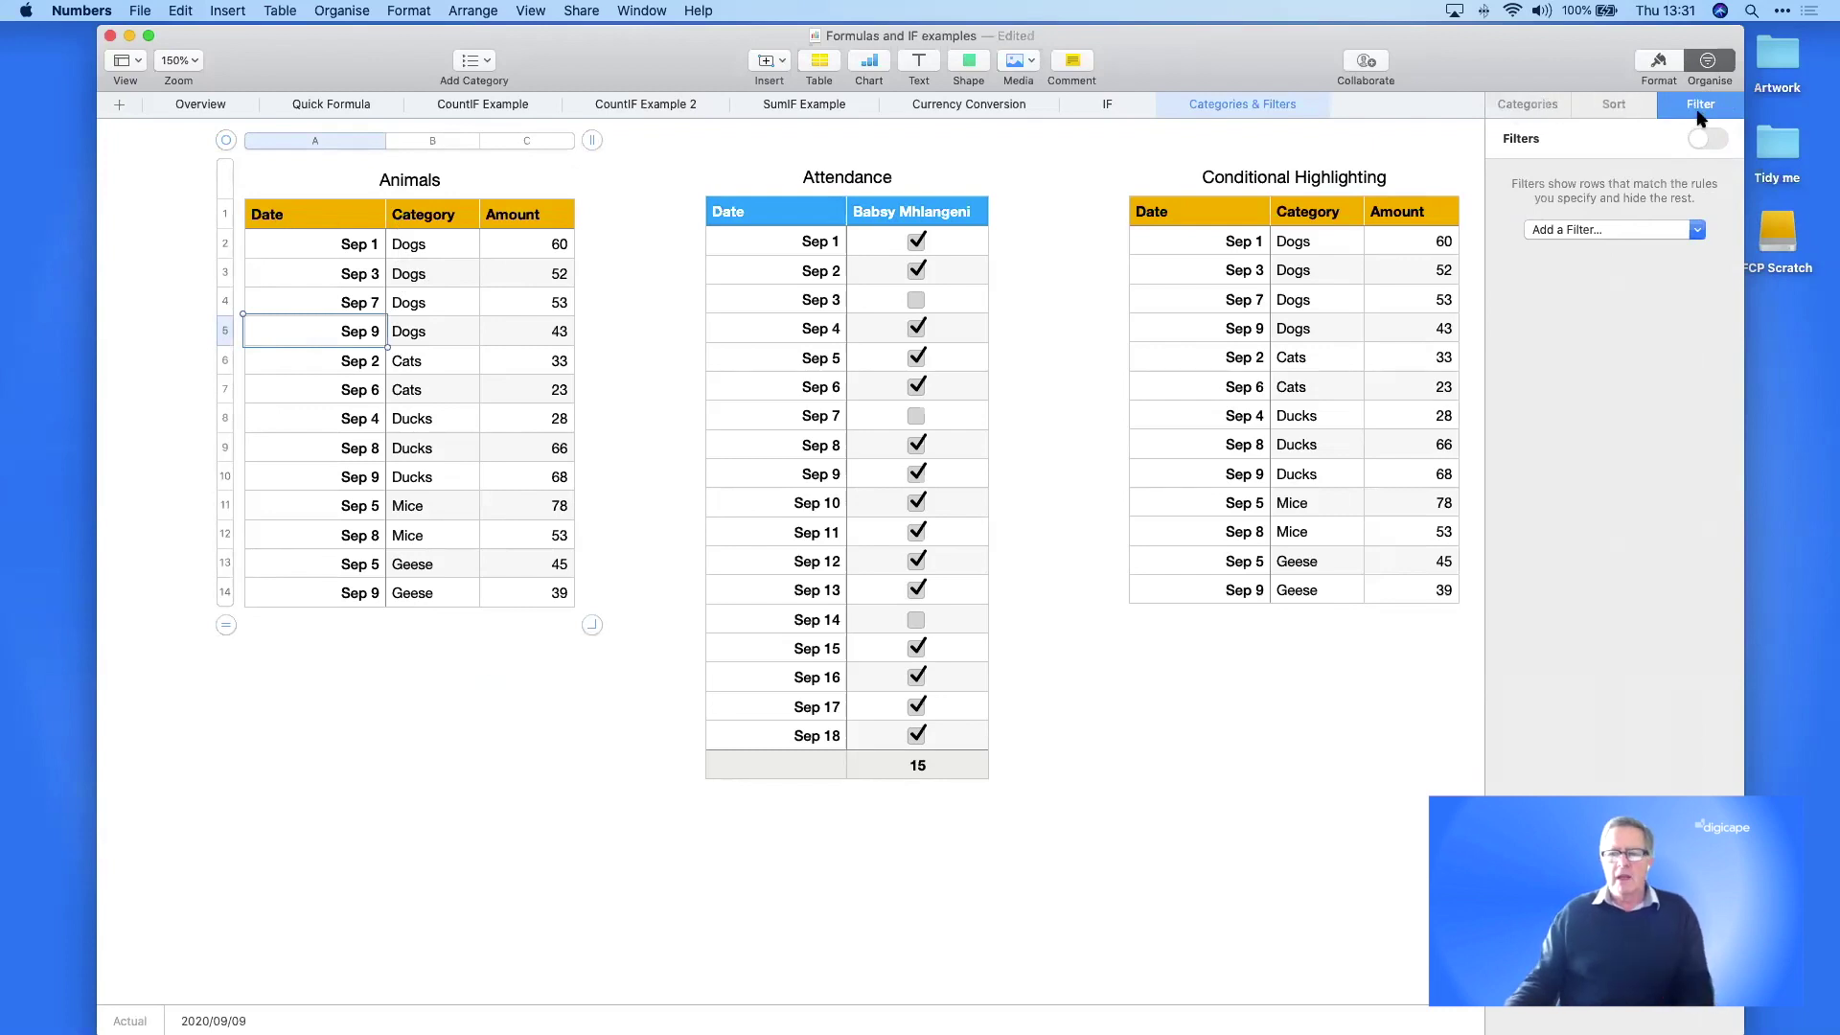
left_click(1646, 230)
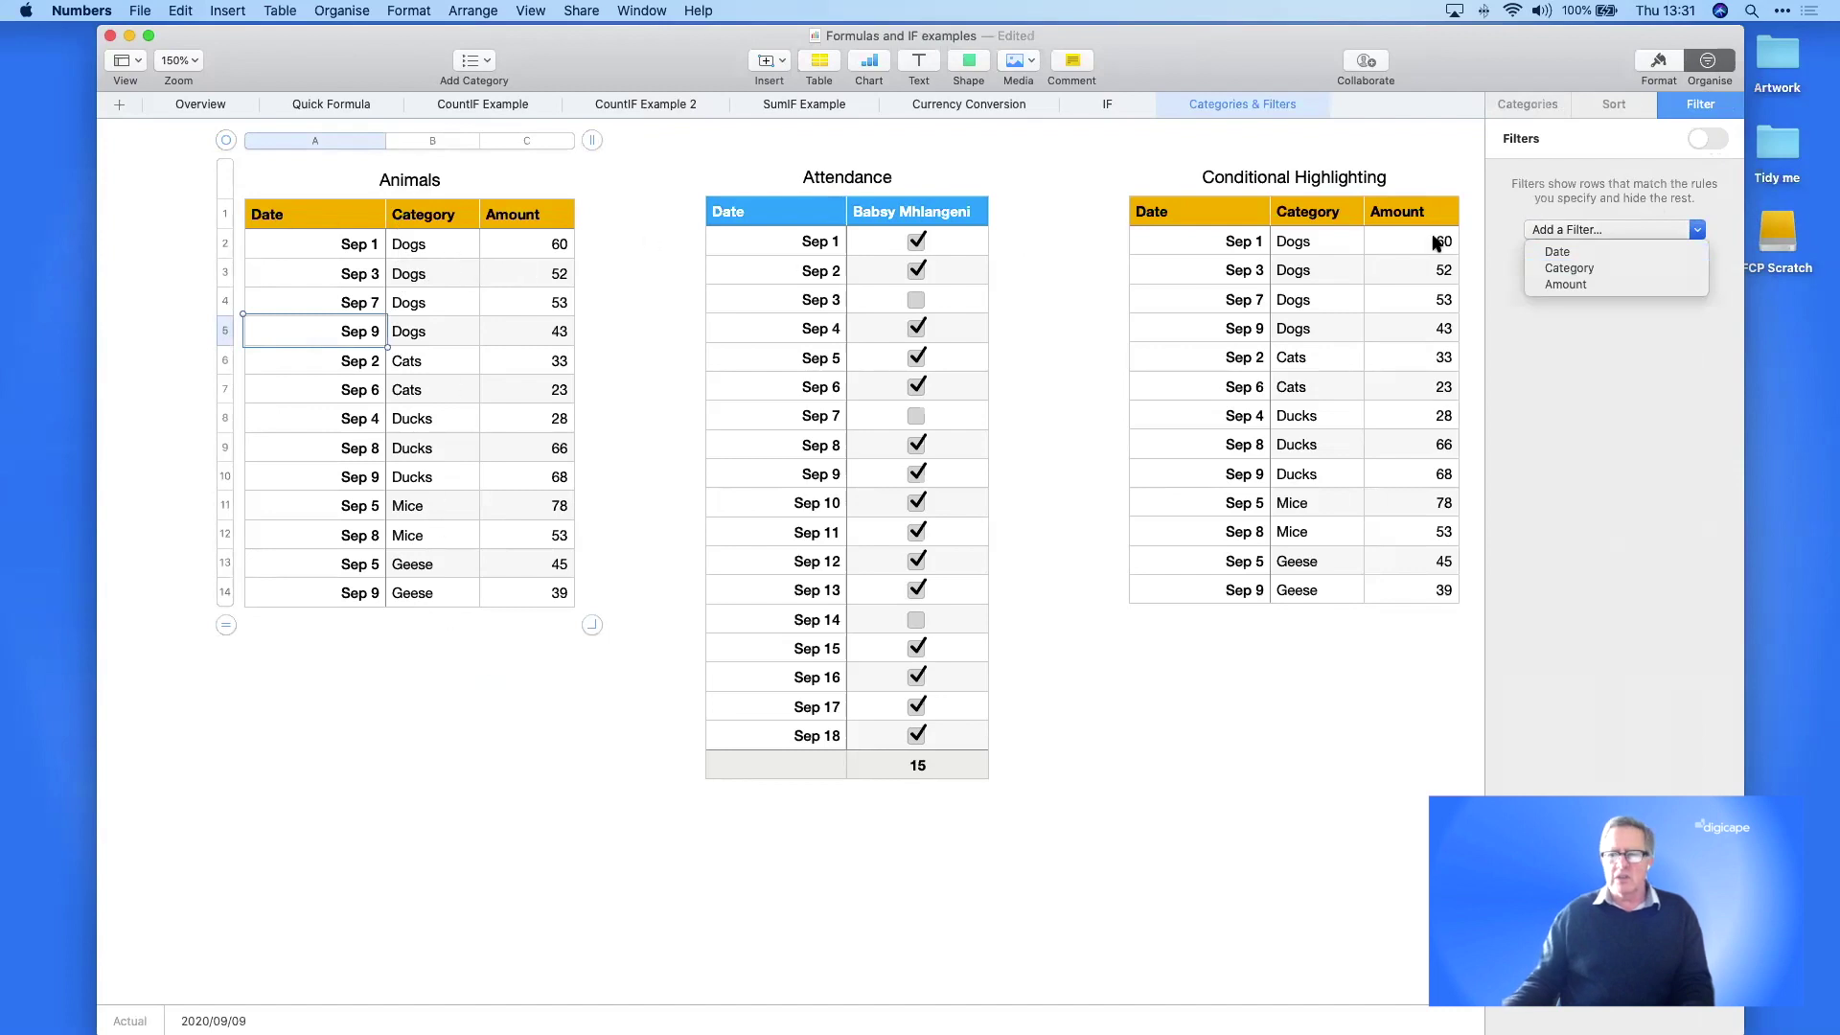
left_click(1549, 273)
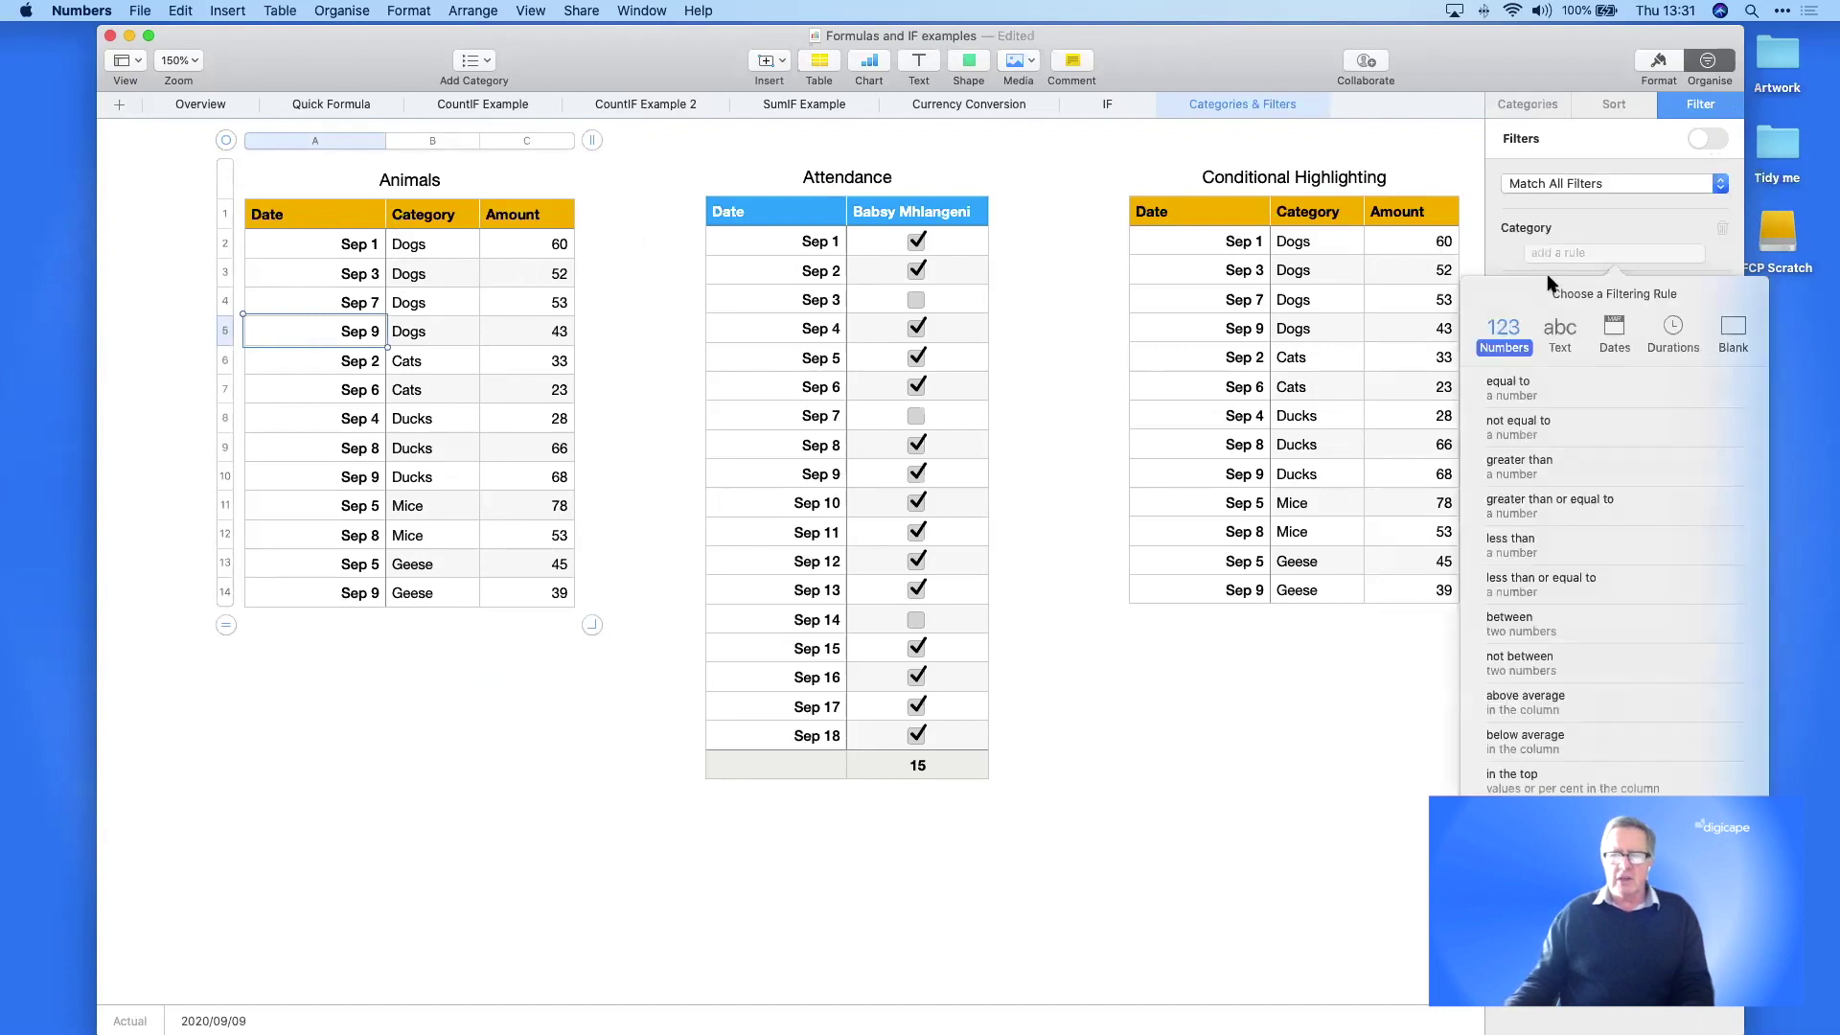
left_click(1559, 330)
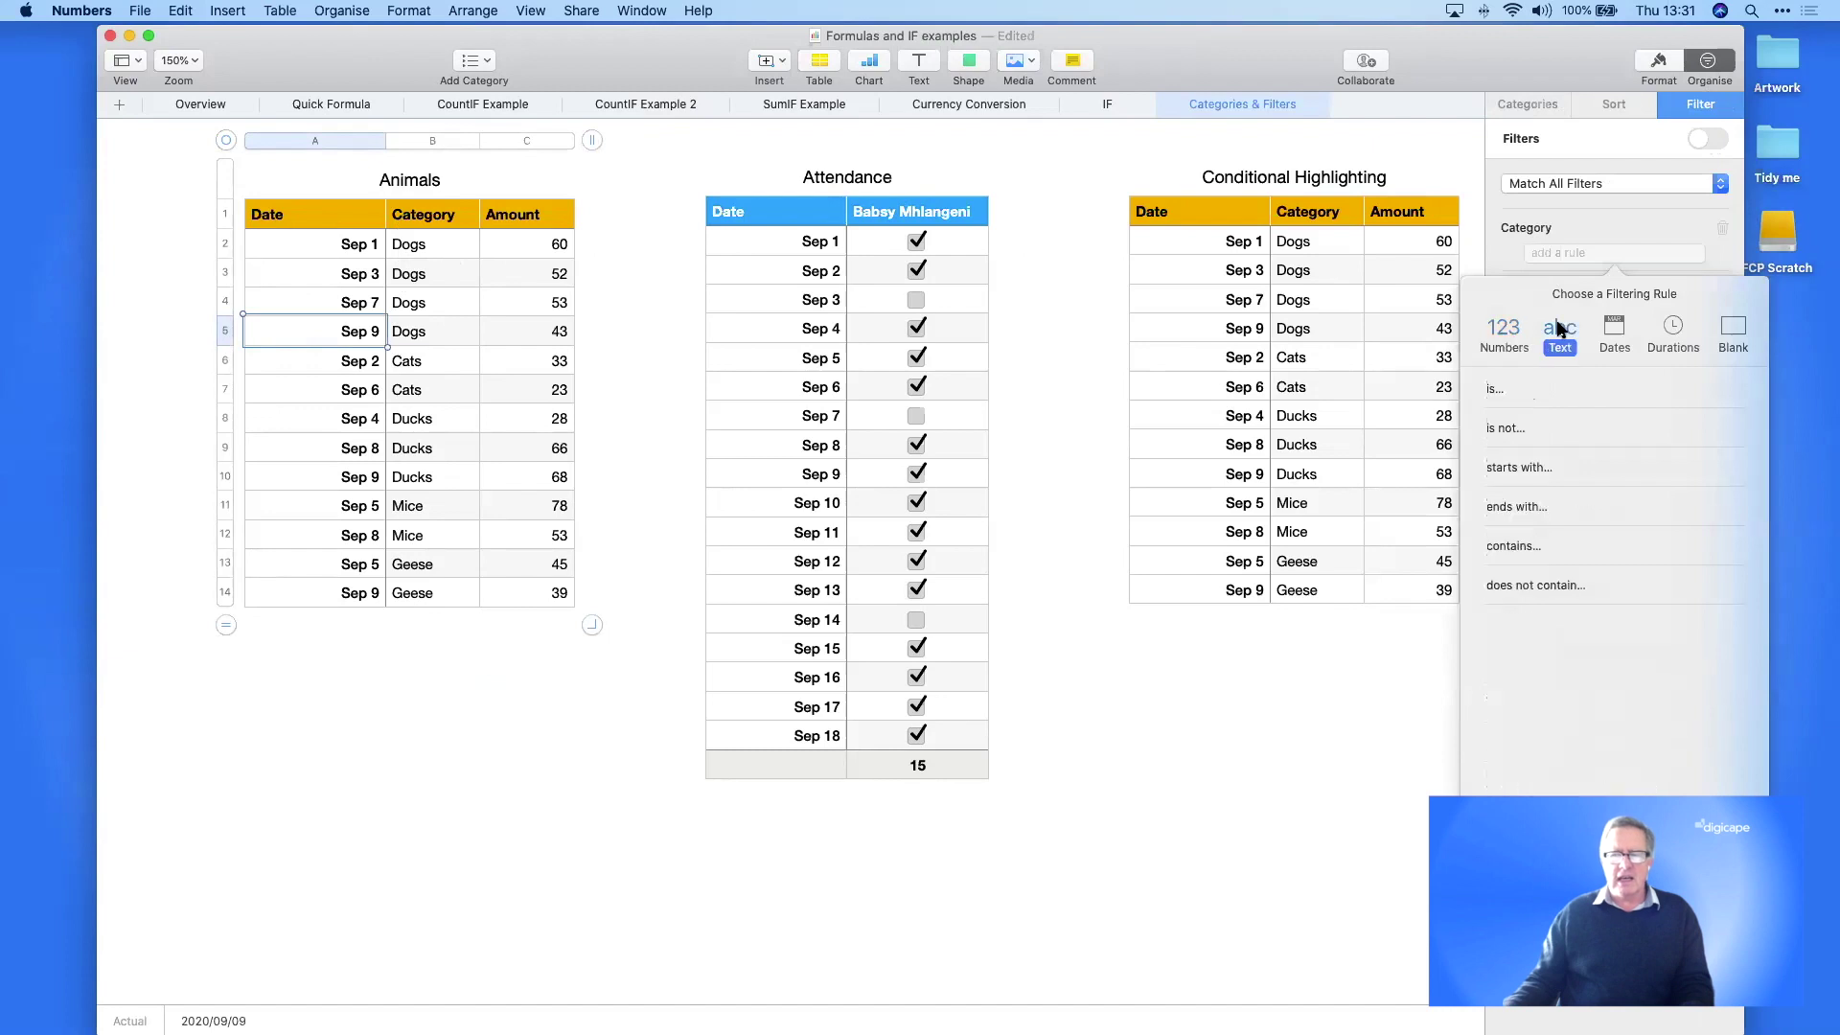
left_click(1494, 391)
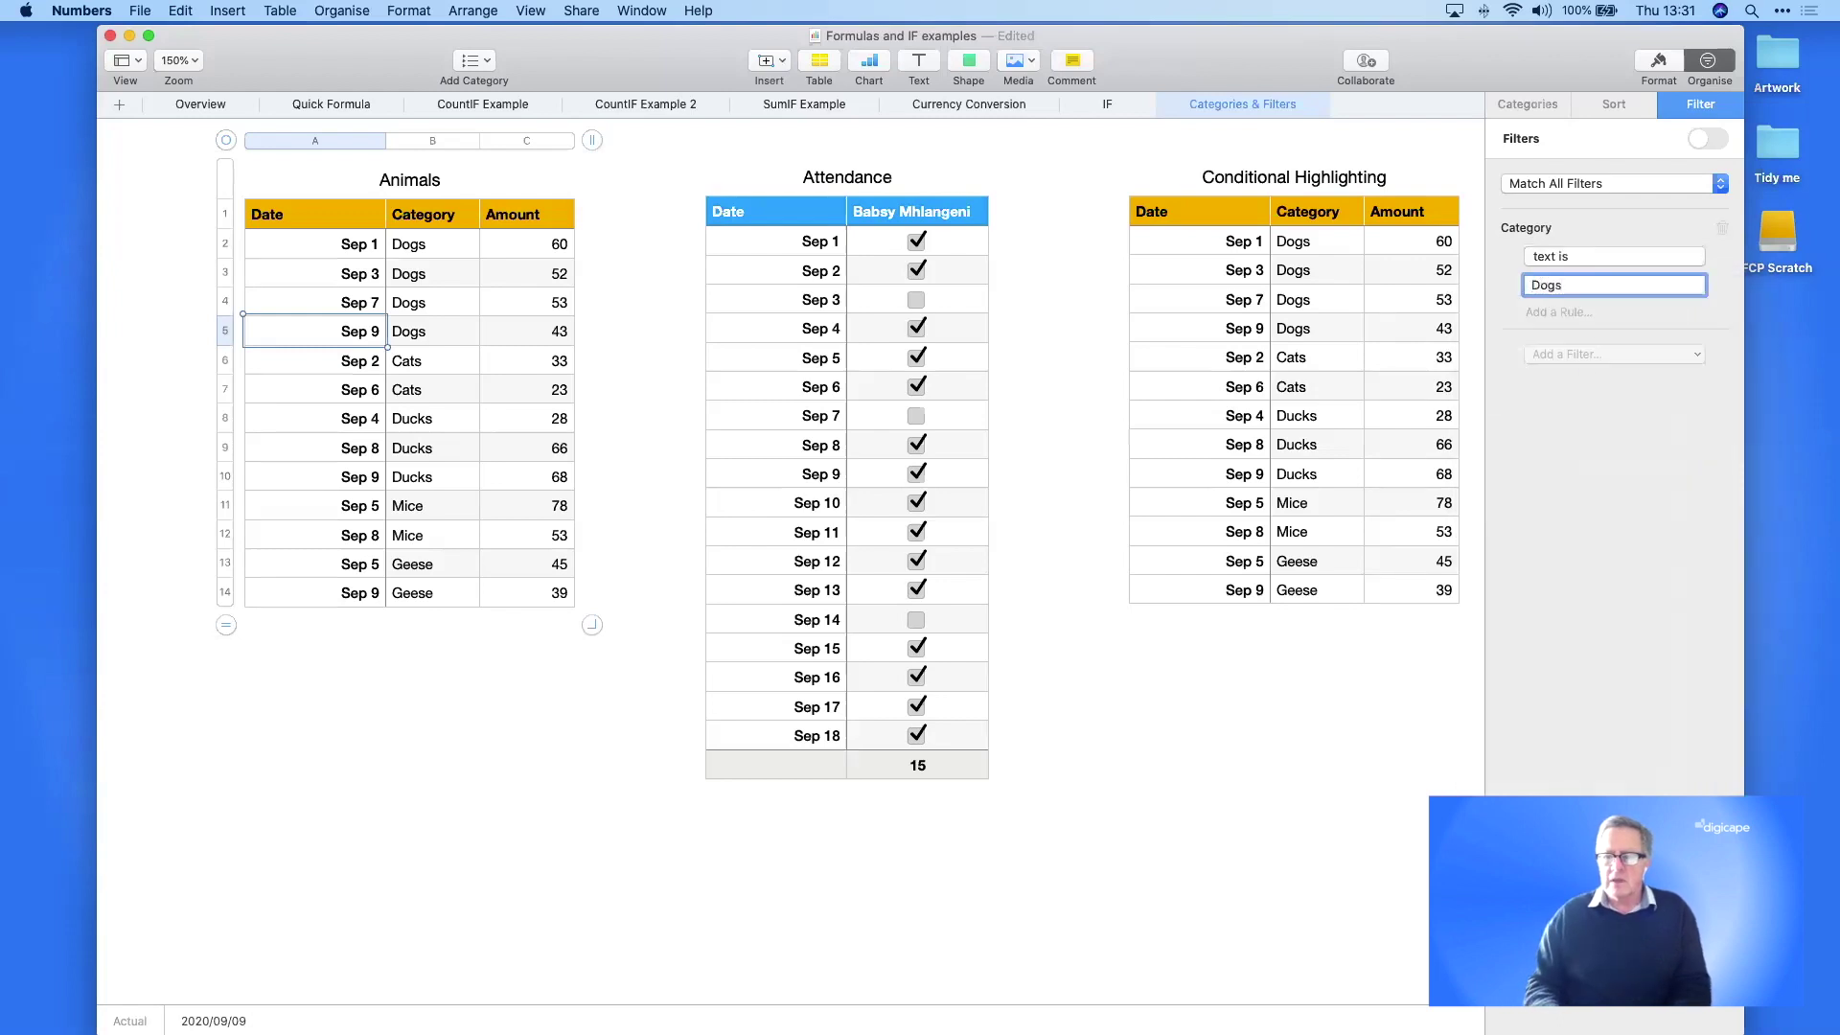
type("Dogs")
key("Return")
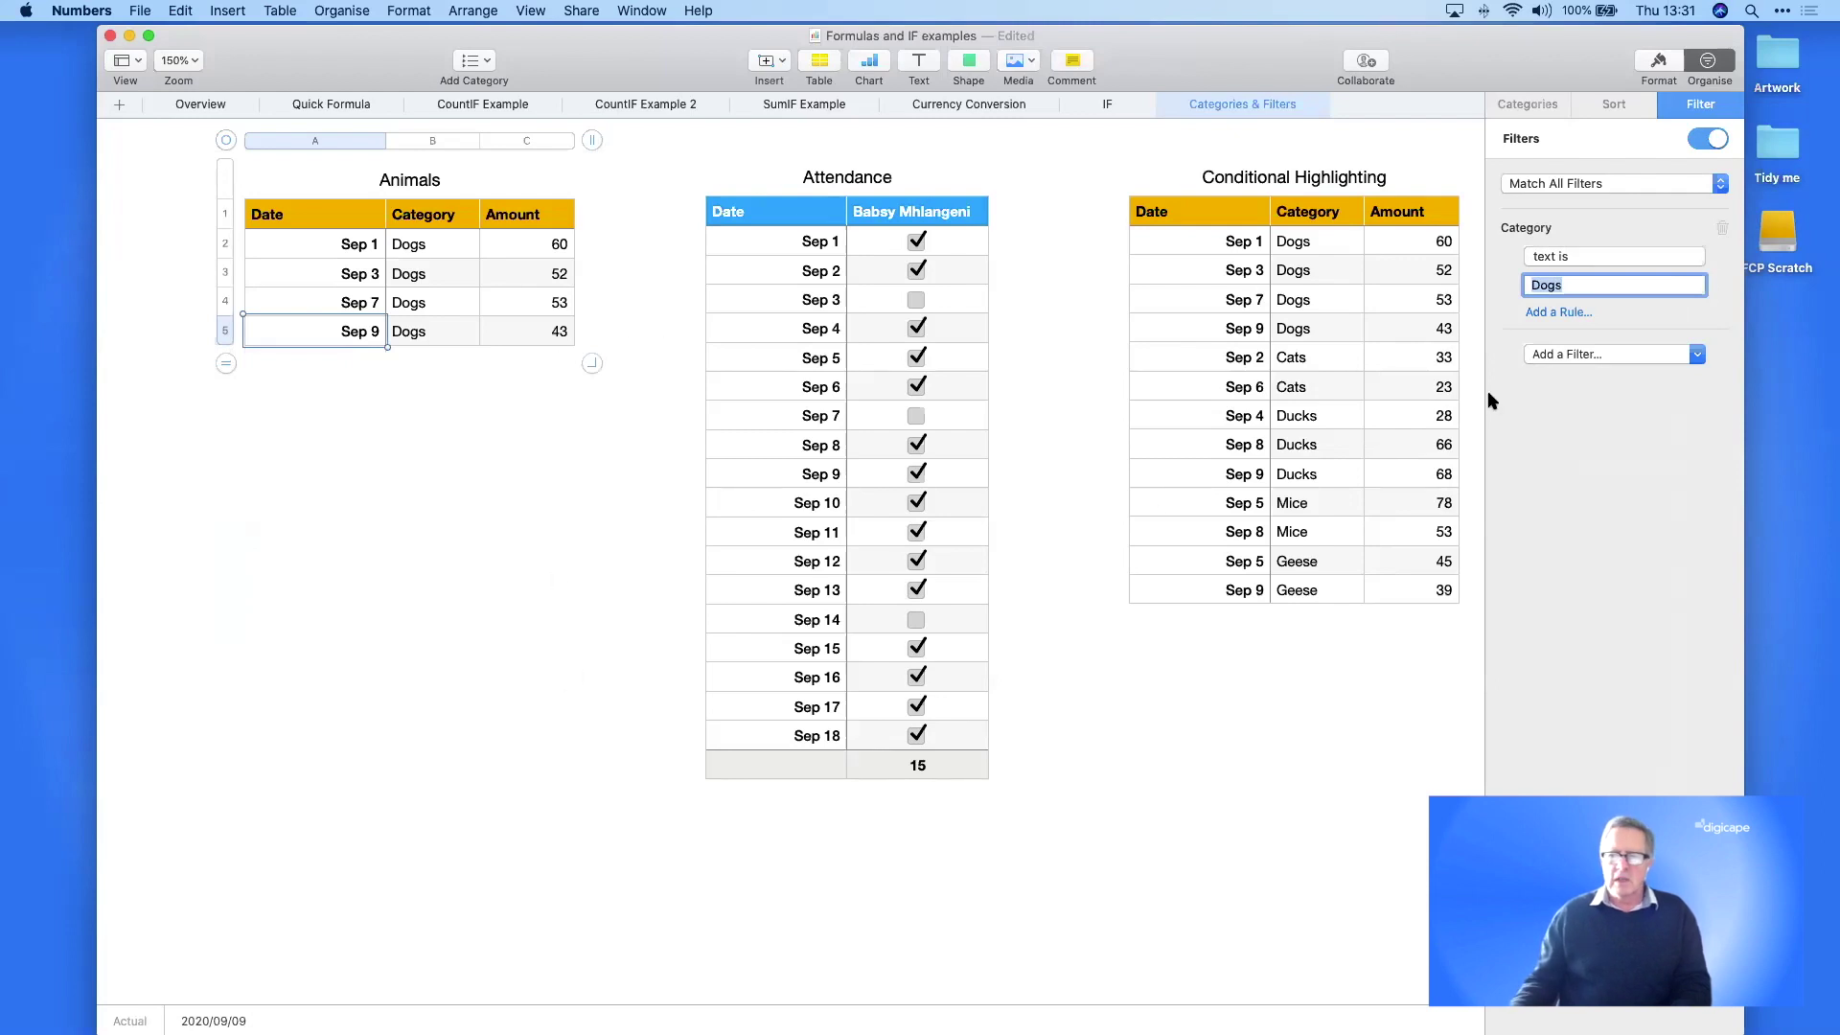
- Change the Animals table's Category filter text first to Cats and finally to Geese
type("Cats")
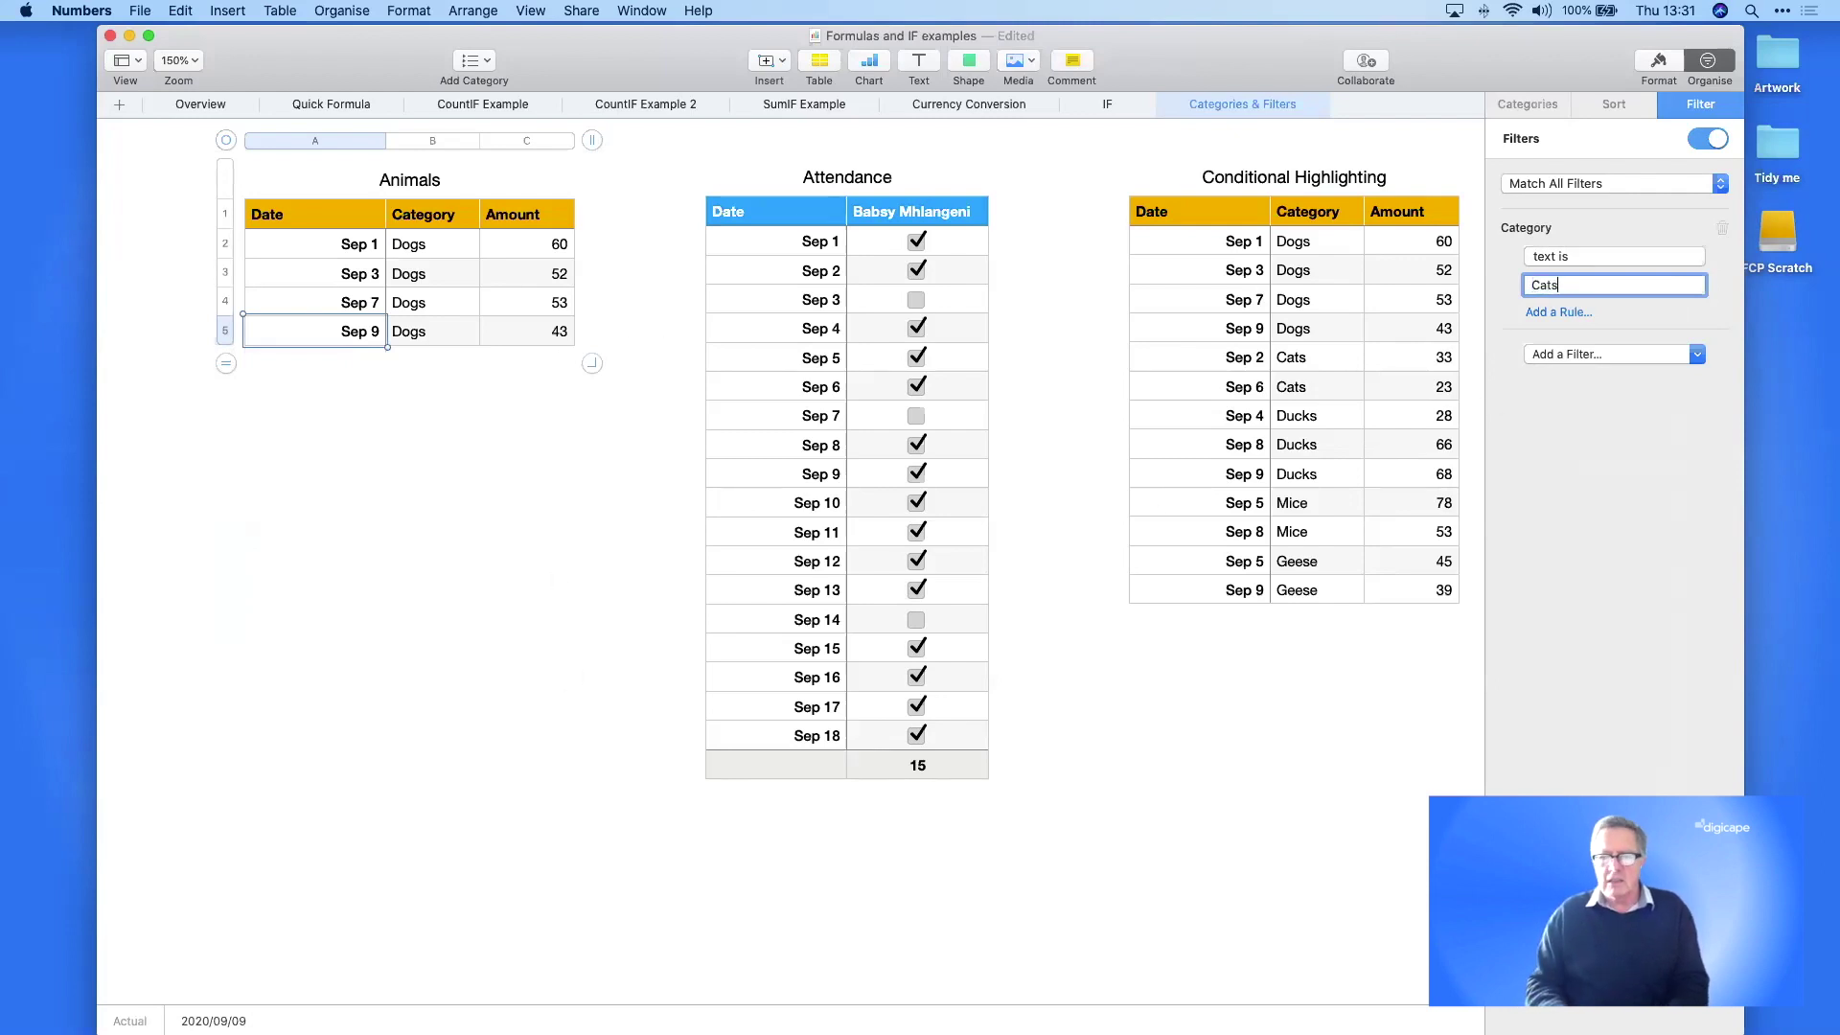
key("Return")
key("BackSpace")
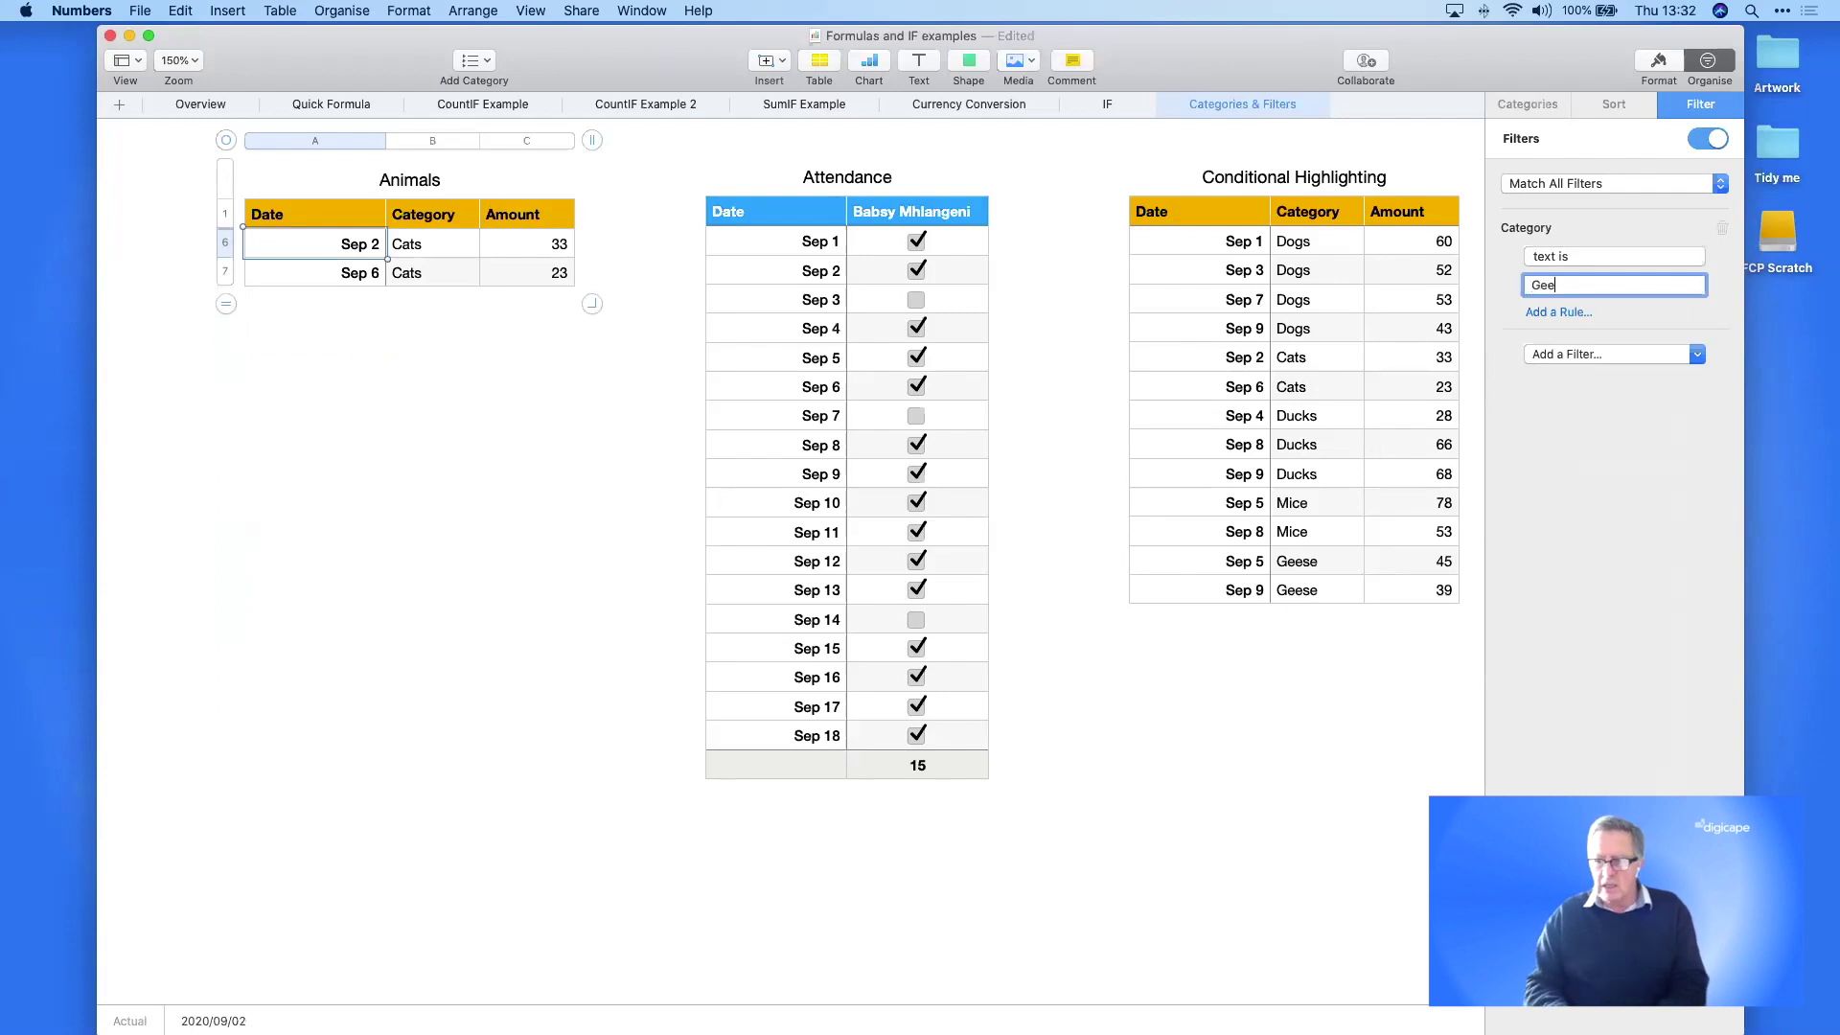
key("Return")
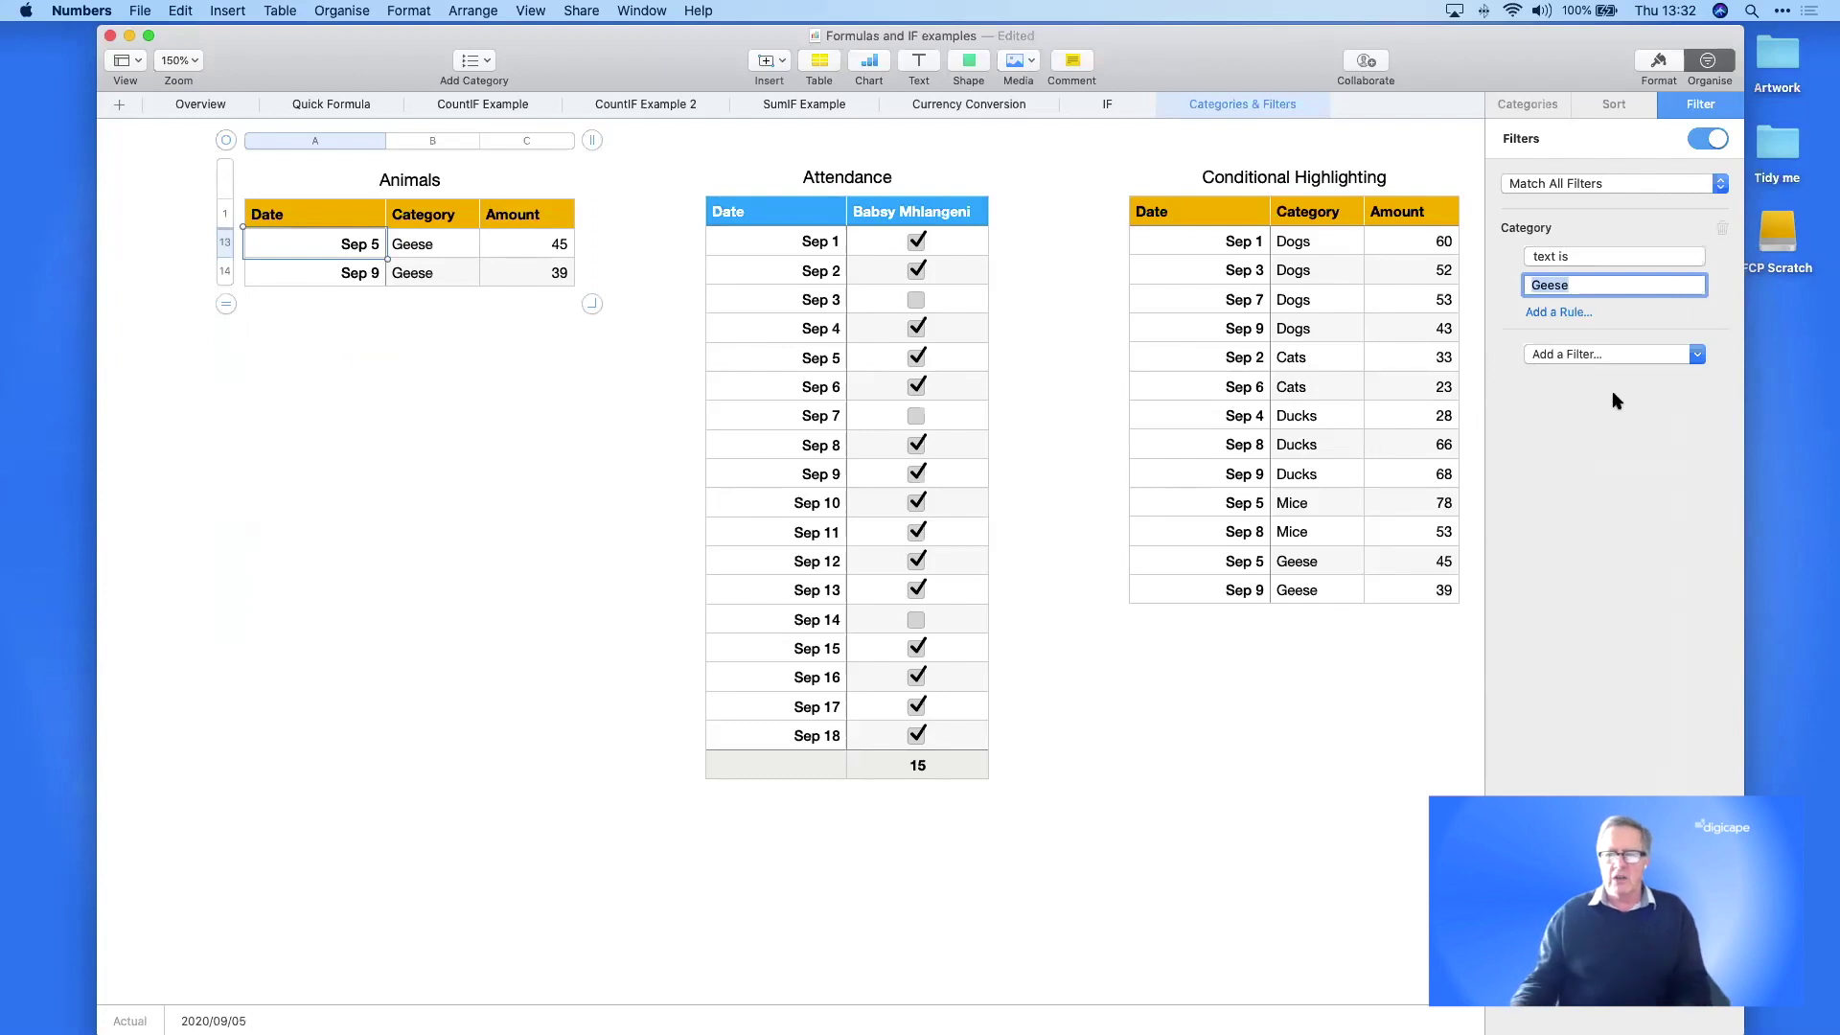
- Toggle the Animals table's Geese filter to compare both views, leaving filters off
left_click(1705, 140)
left_click(1708, 140)
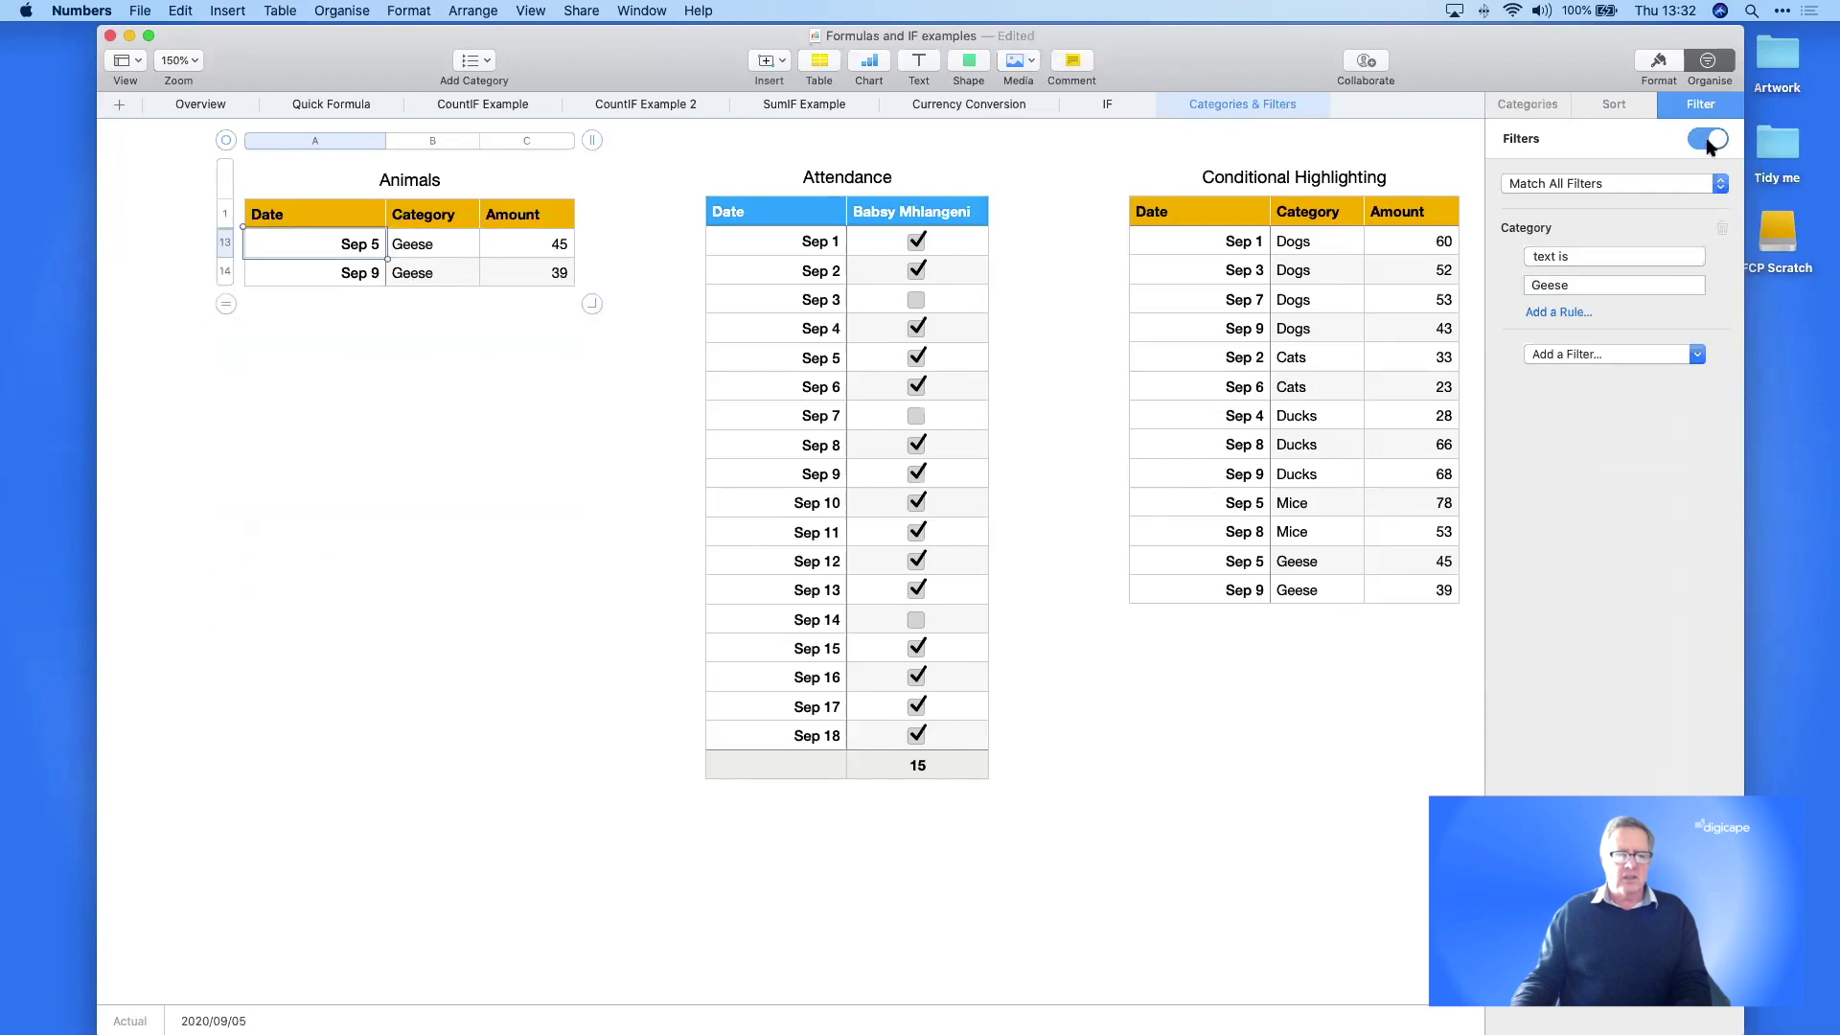
left_click(1708, 140)
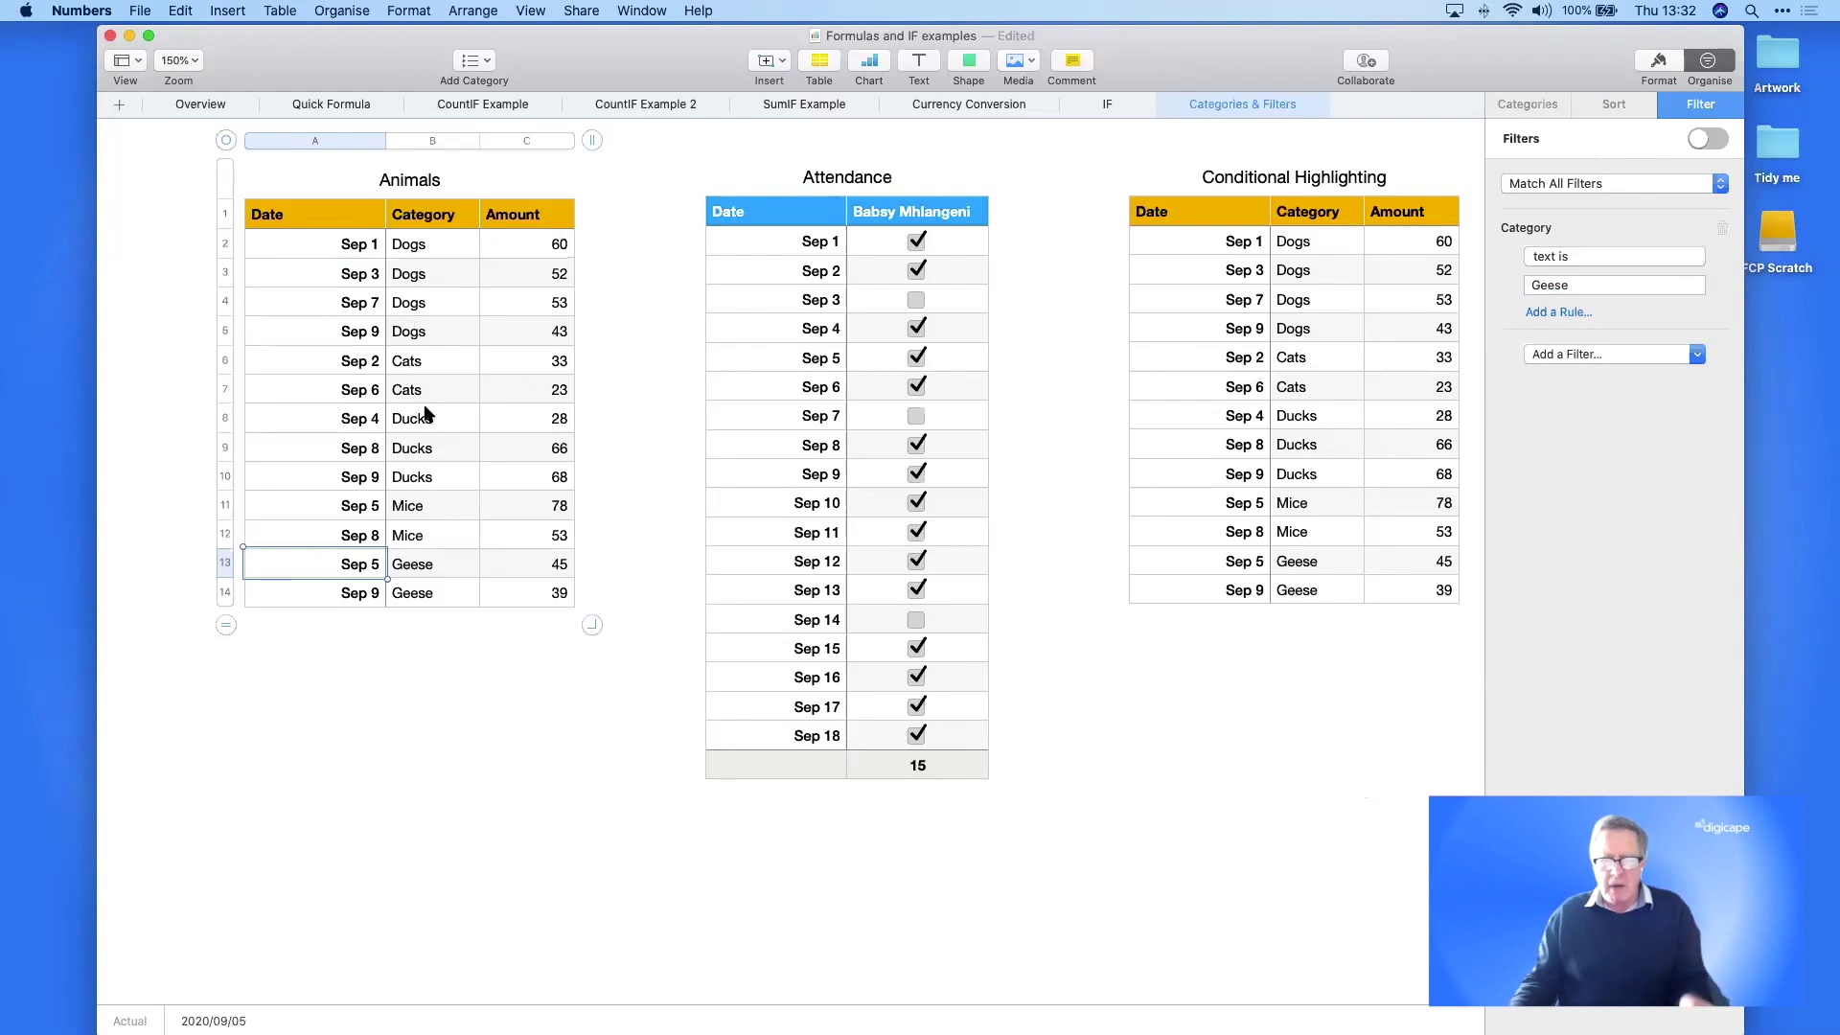
left_click(1705, 141)
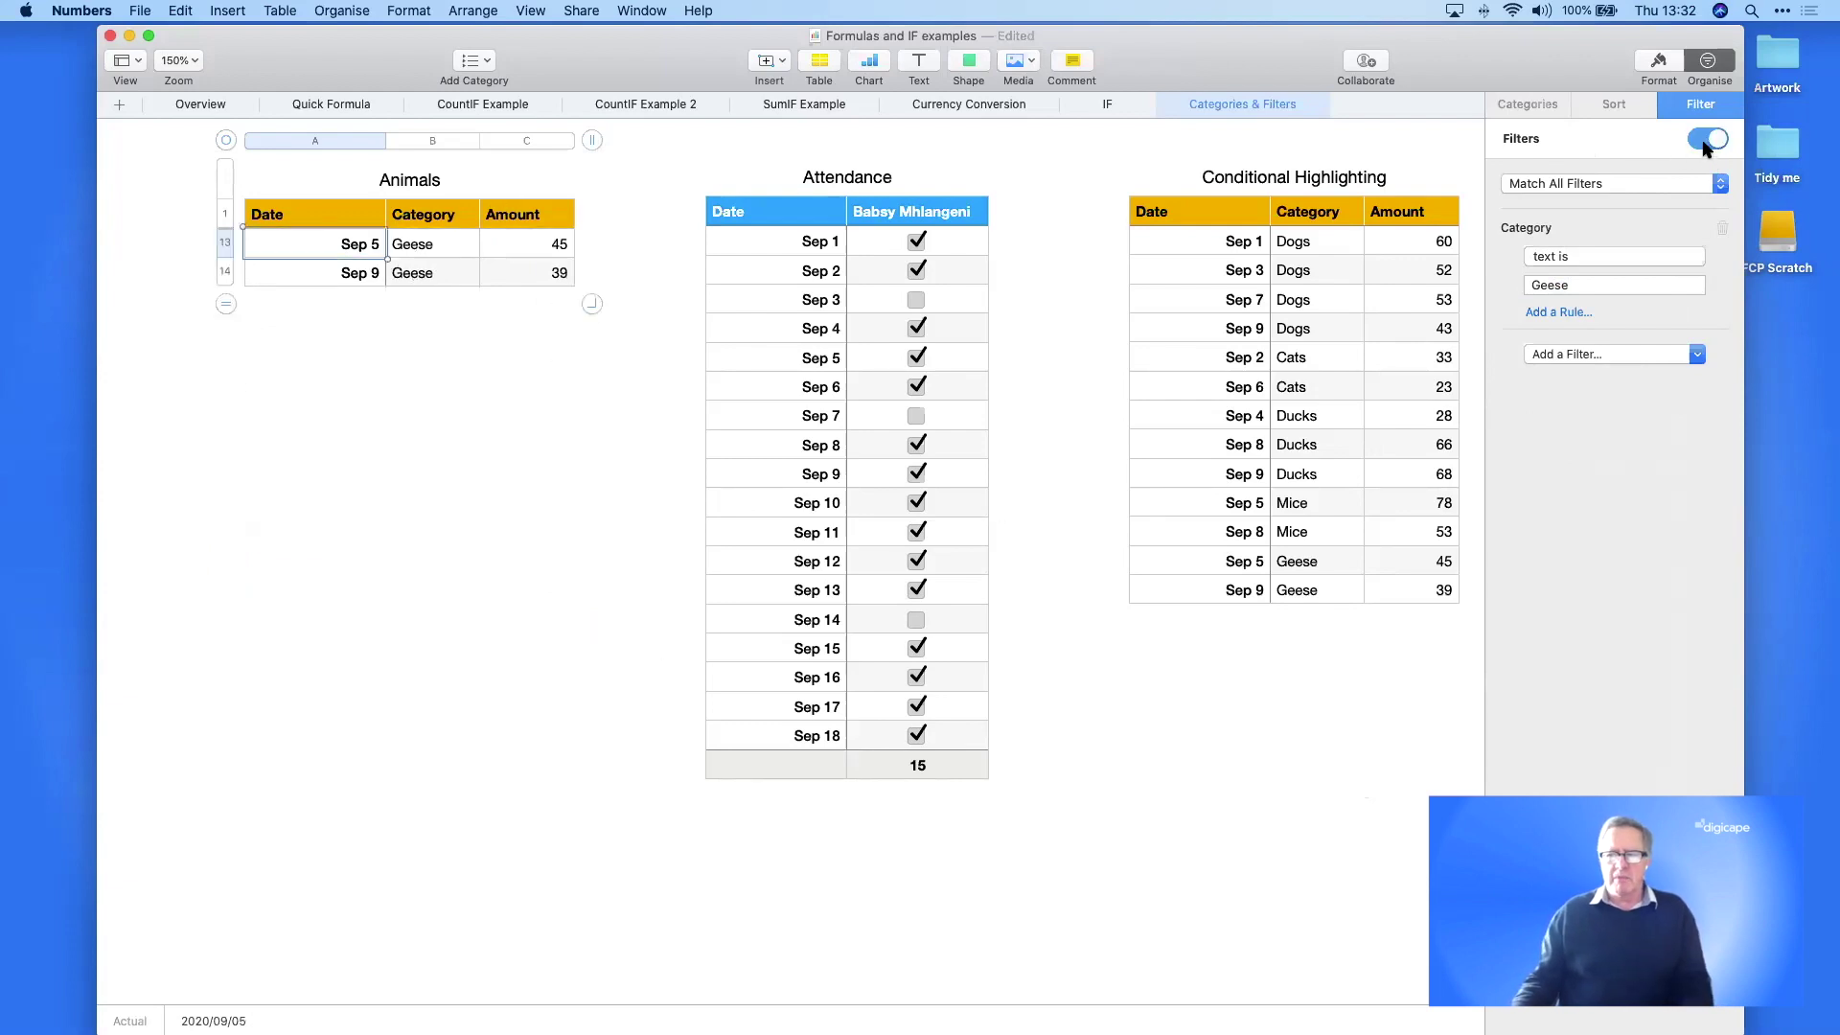
left_click(1704, 143)
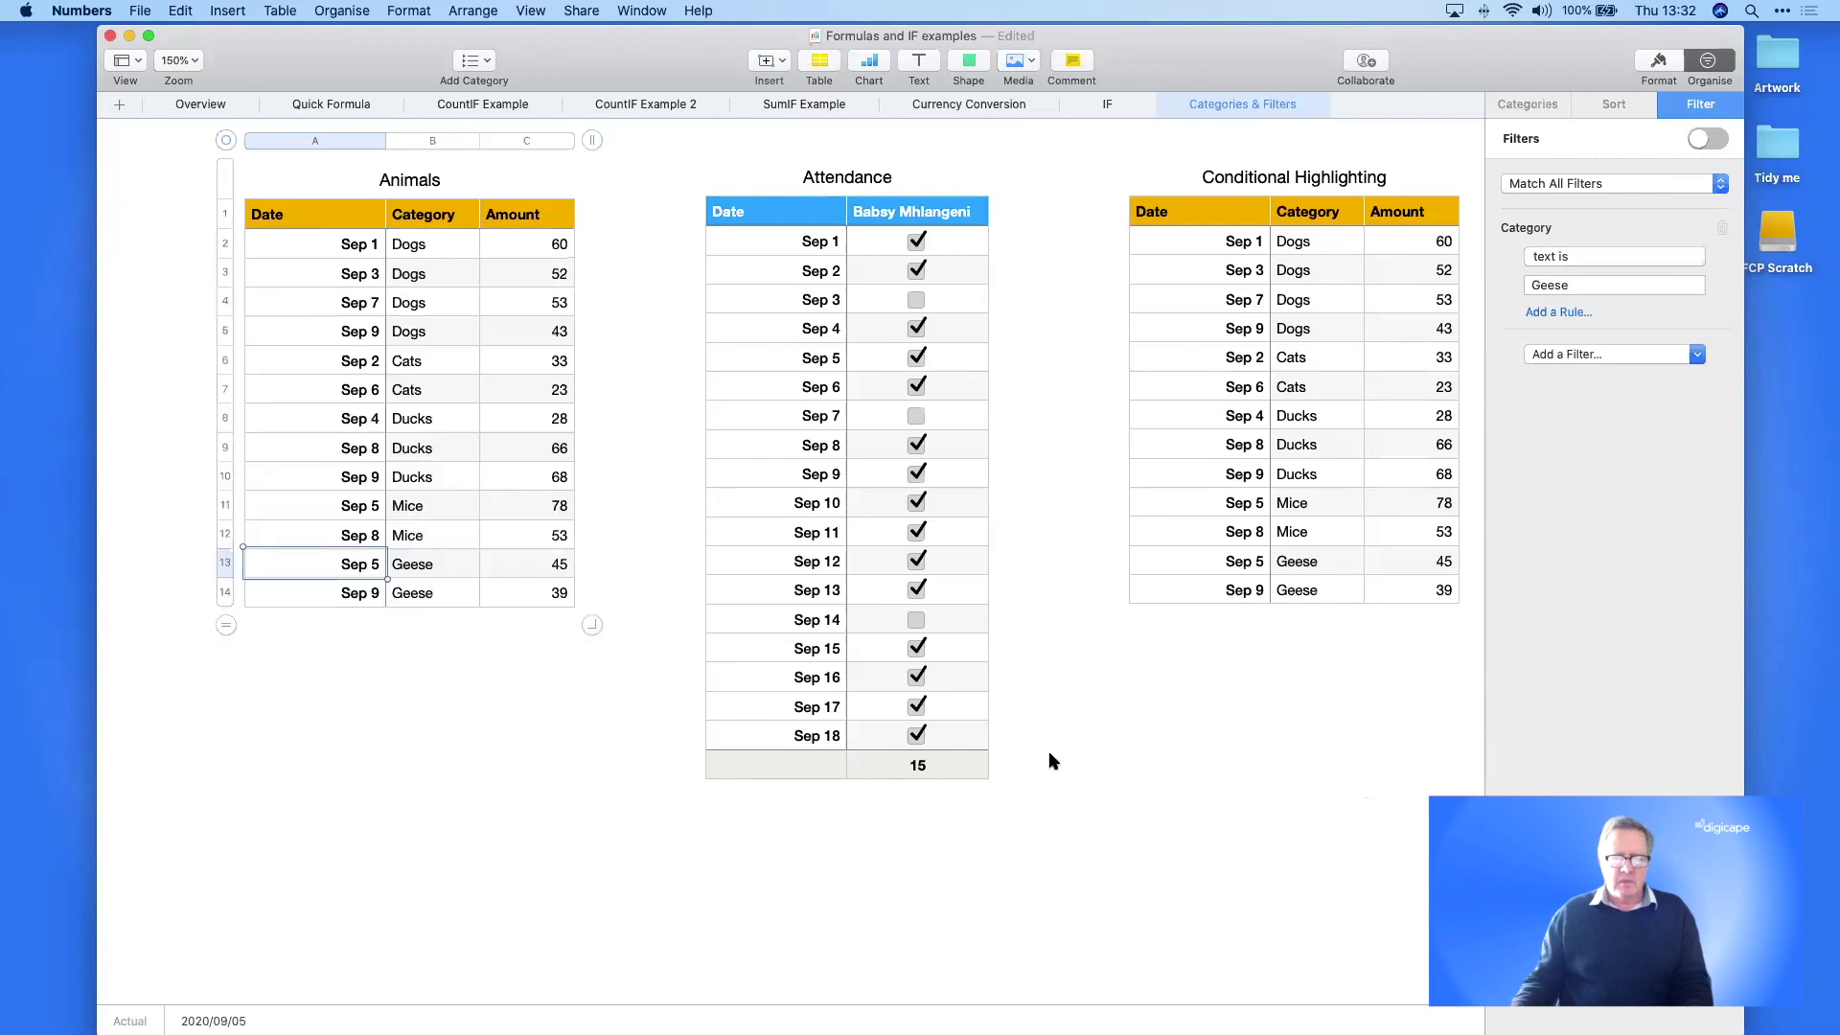
- Inspect the COUNTIF formula in the Attendance table's footer, moving its editor clear of the cell
left_click(1086, 793)
left_click(778, 225)
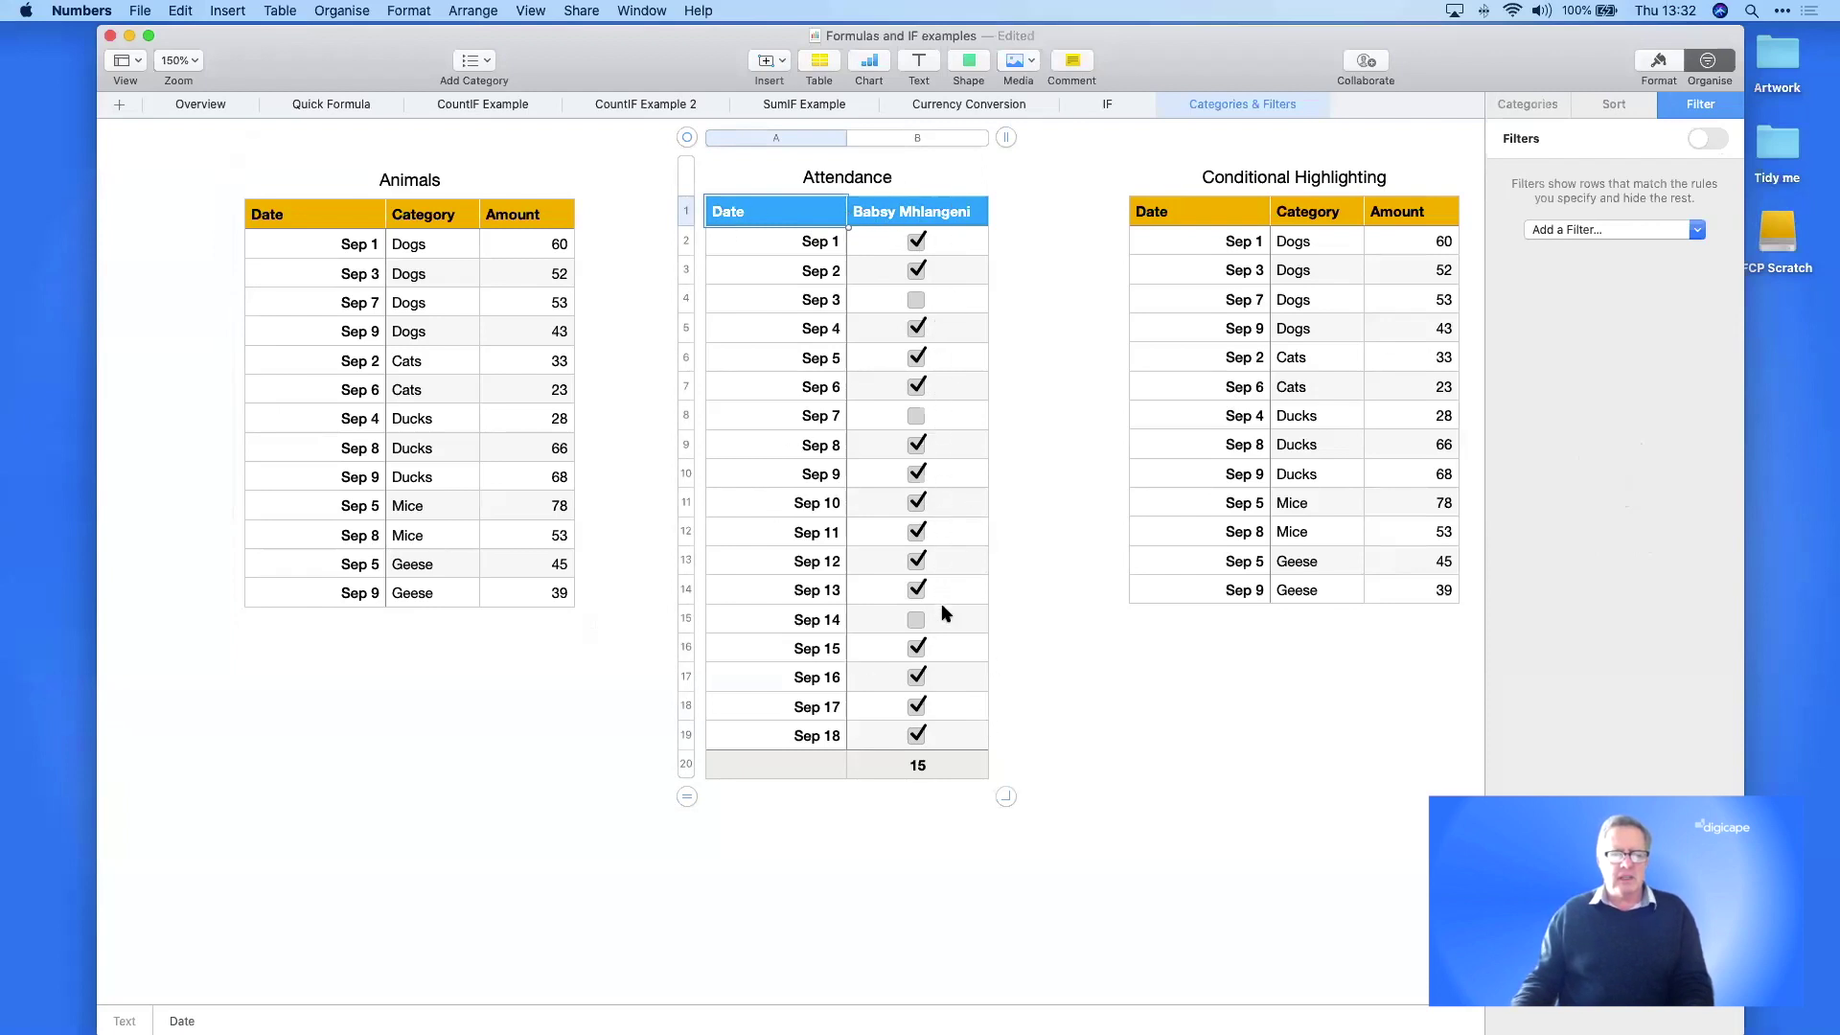
double_click(956, 767)
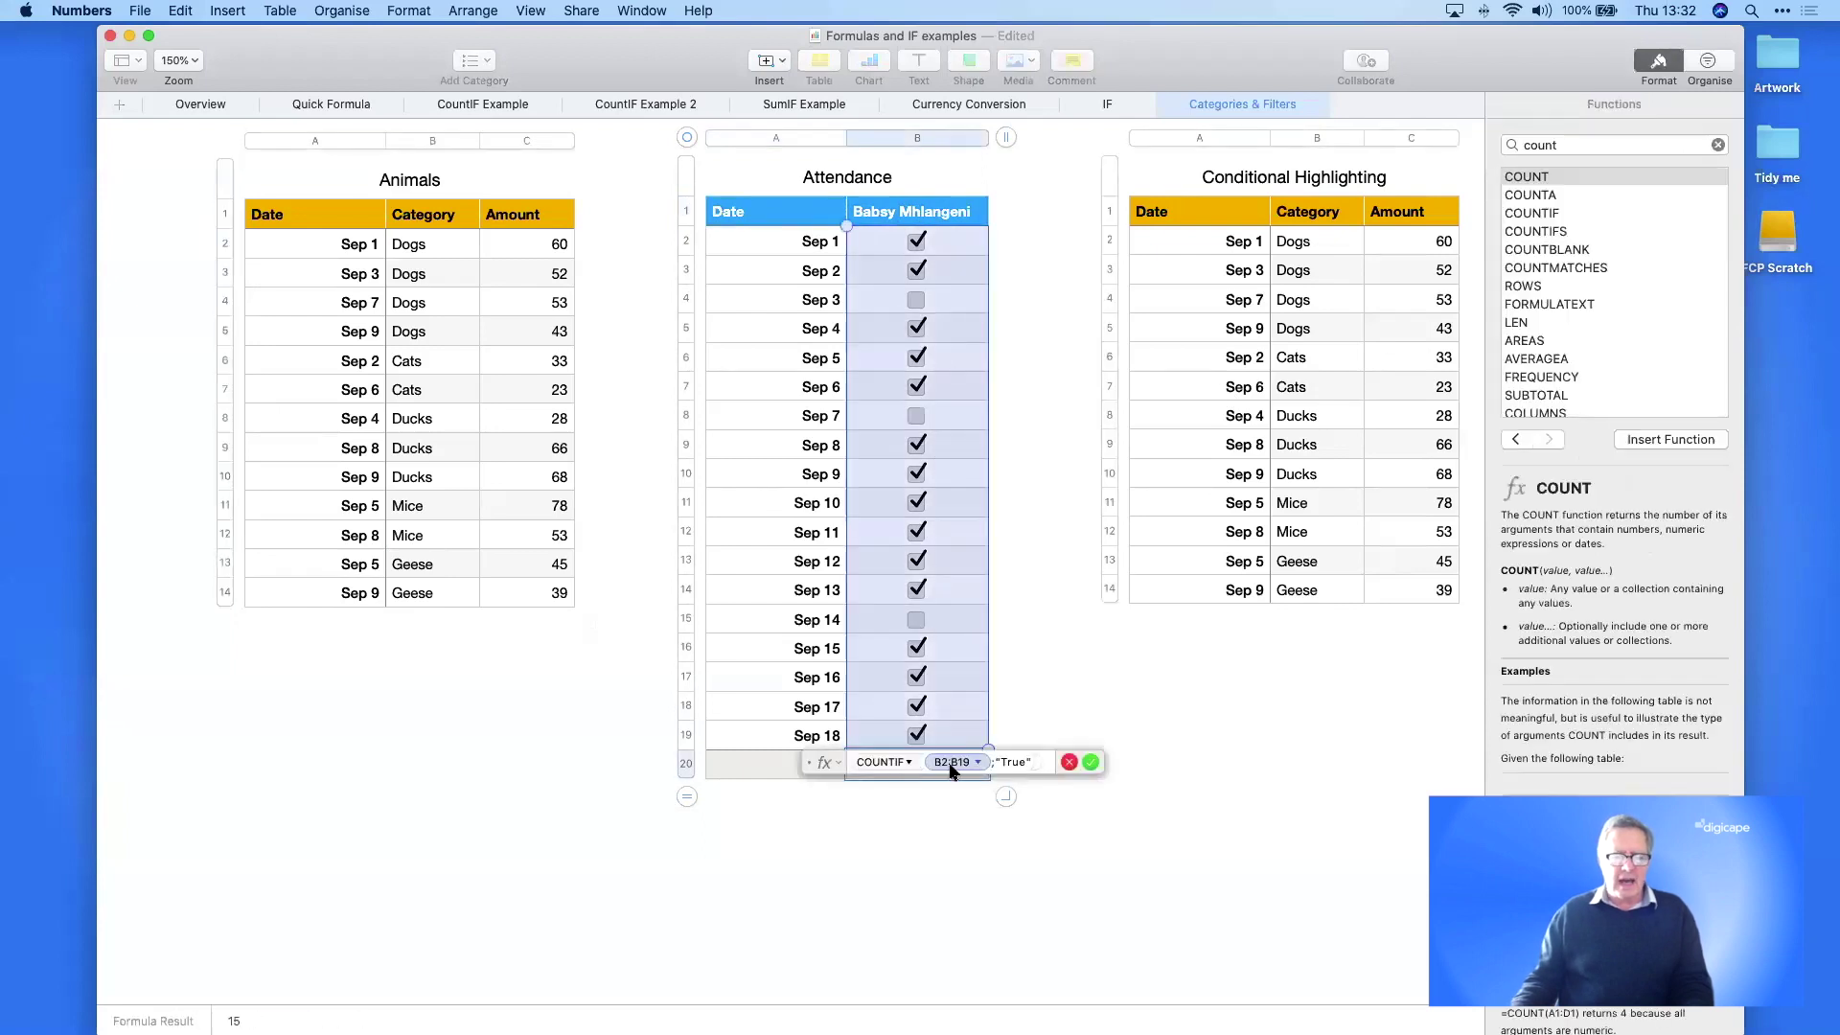
left_click(829, 764)
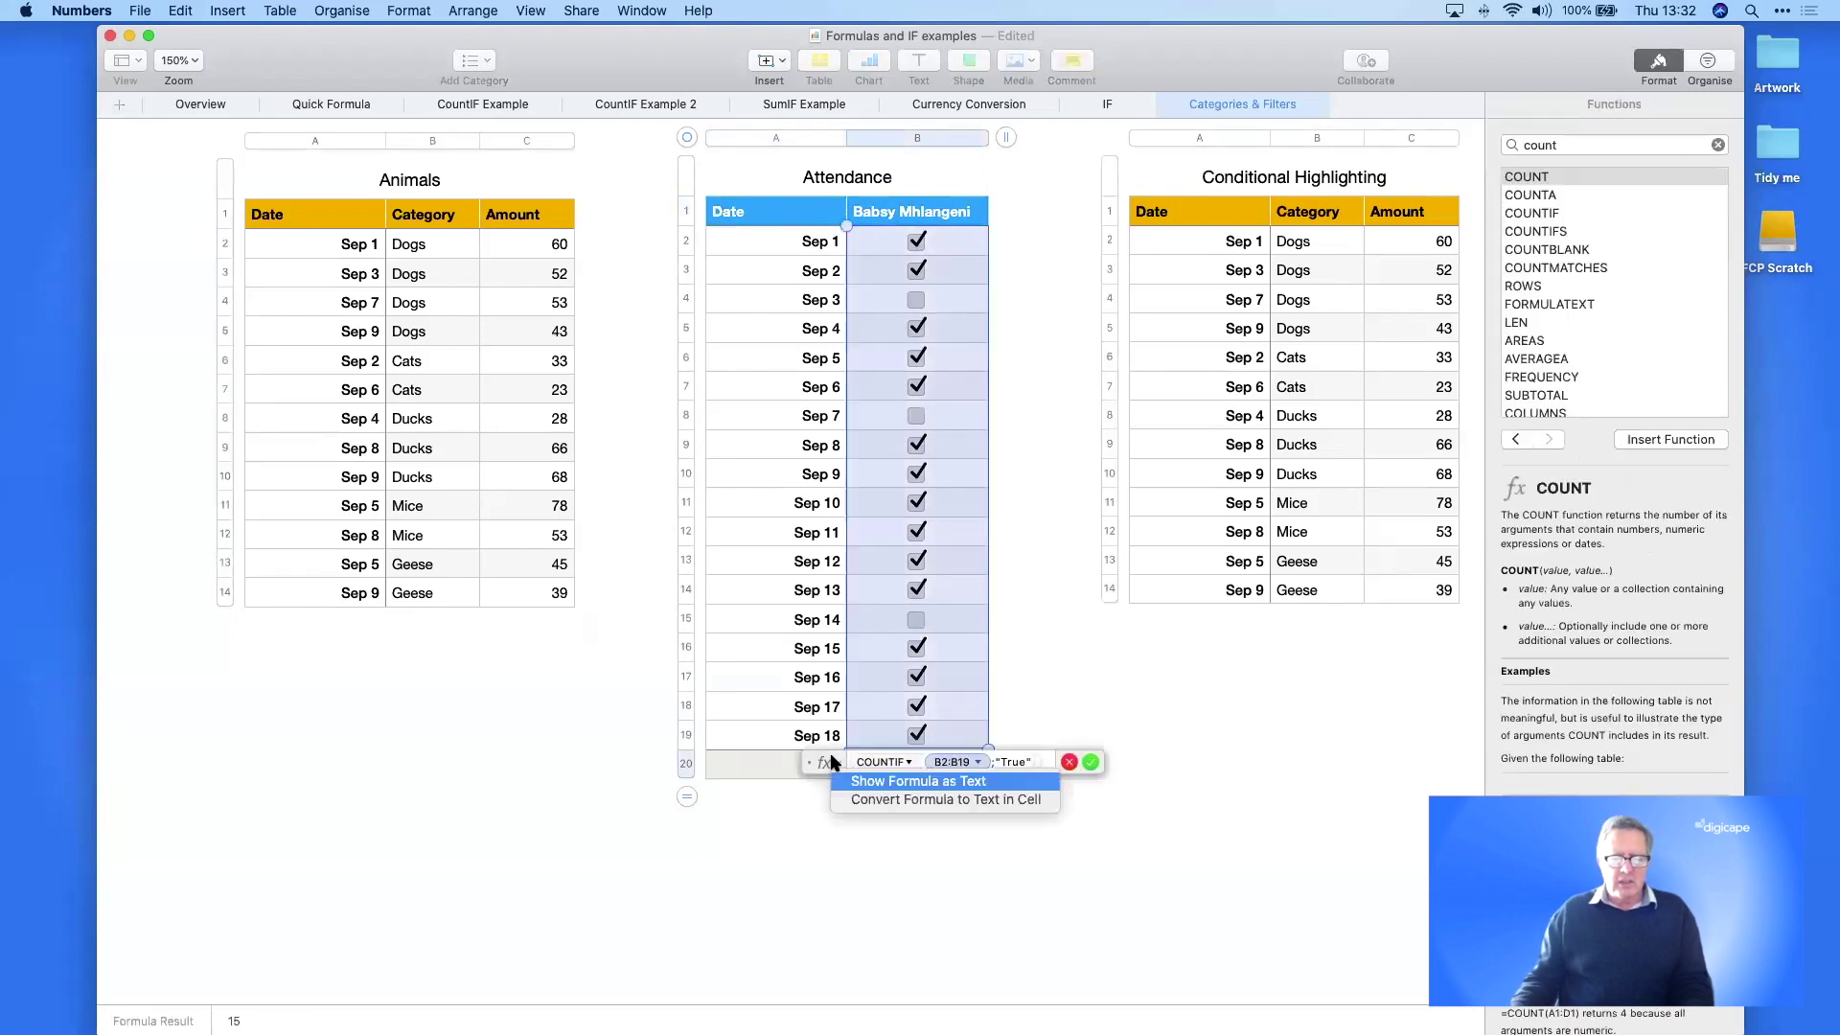
left_click(807, 824)
left_click_drag(810, 763, 780, 850)
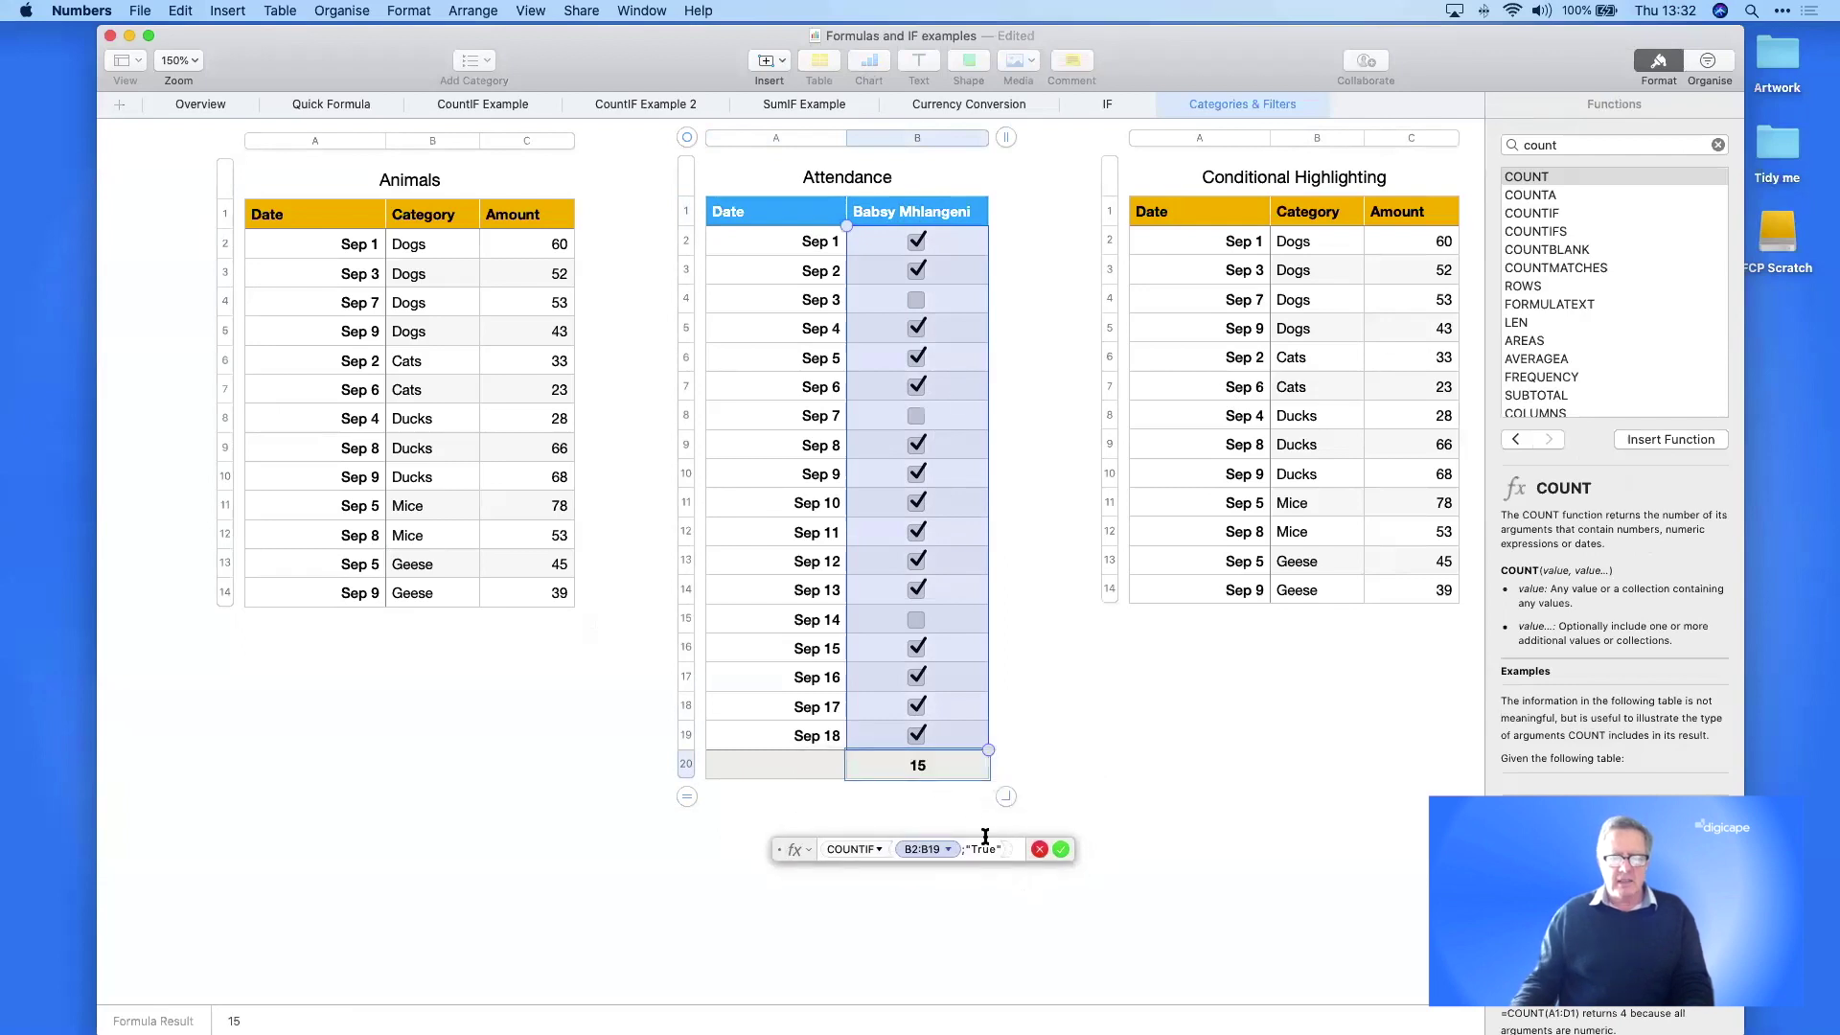
key("Return")
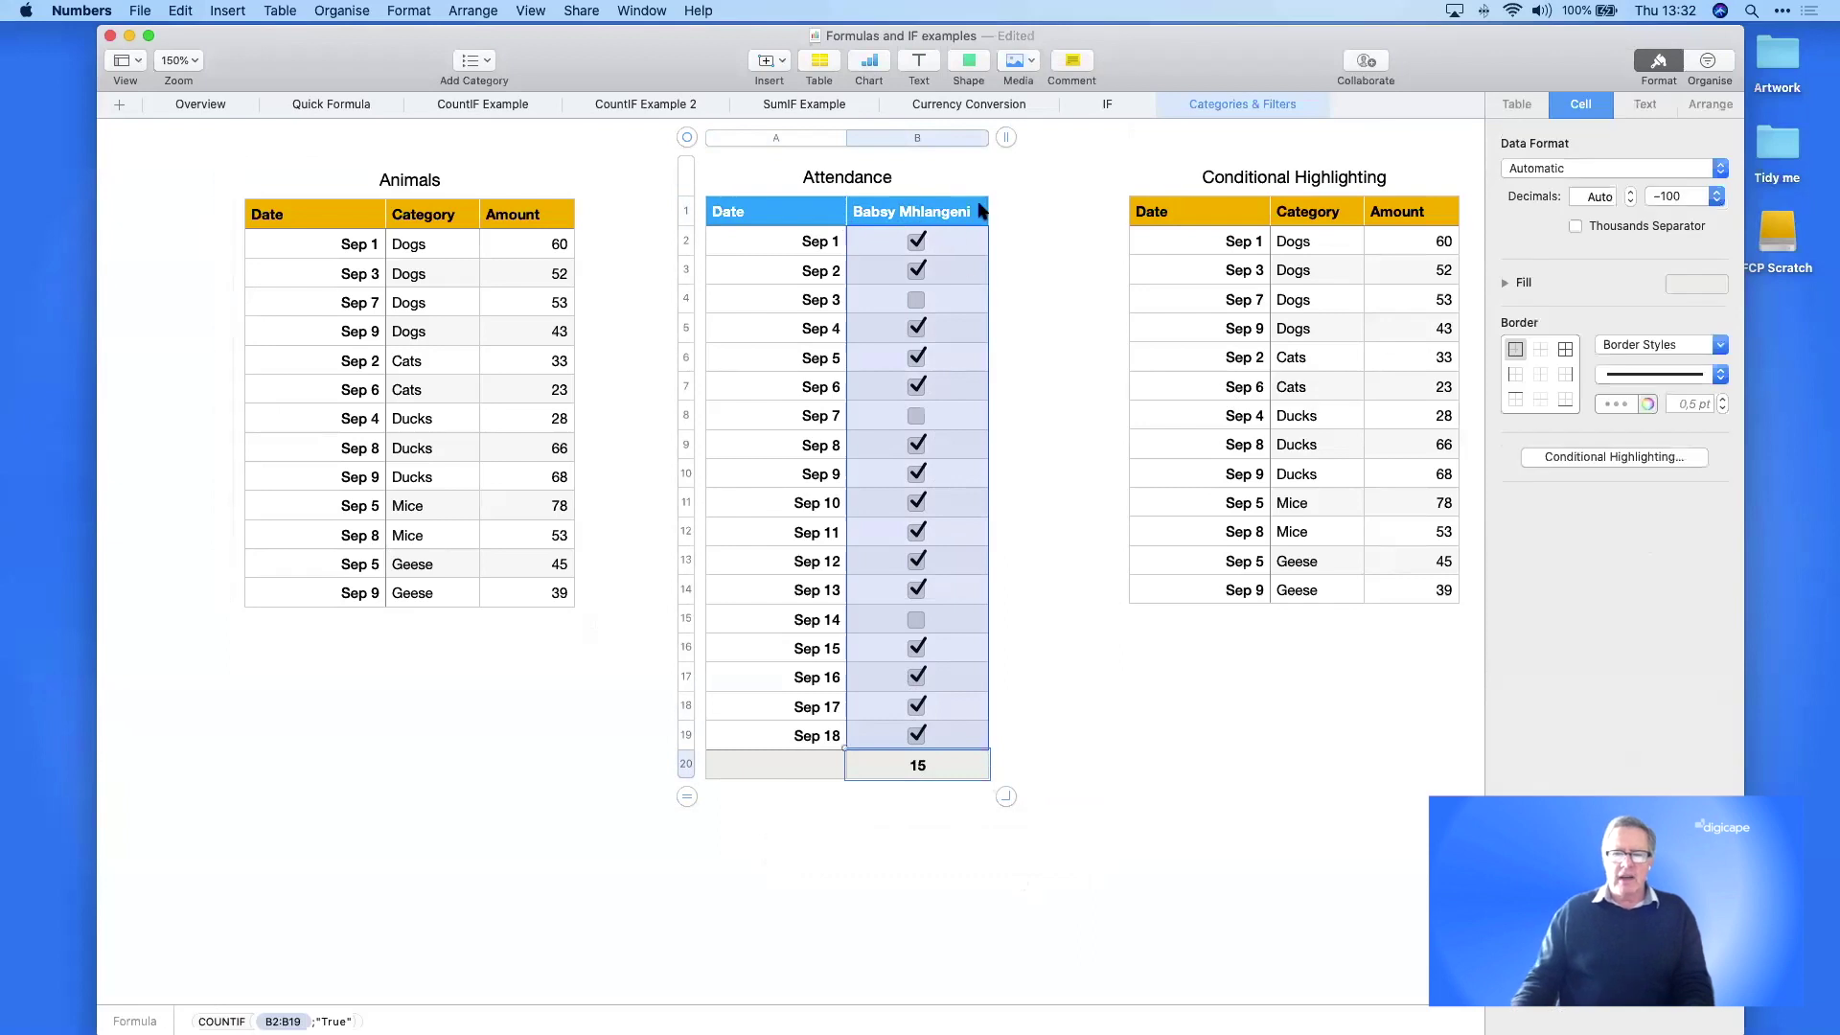
- Filter the Attendance table's checkbox column to rows whose text is False, finishing with filters switched off
left_click(1707, 60)
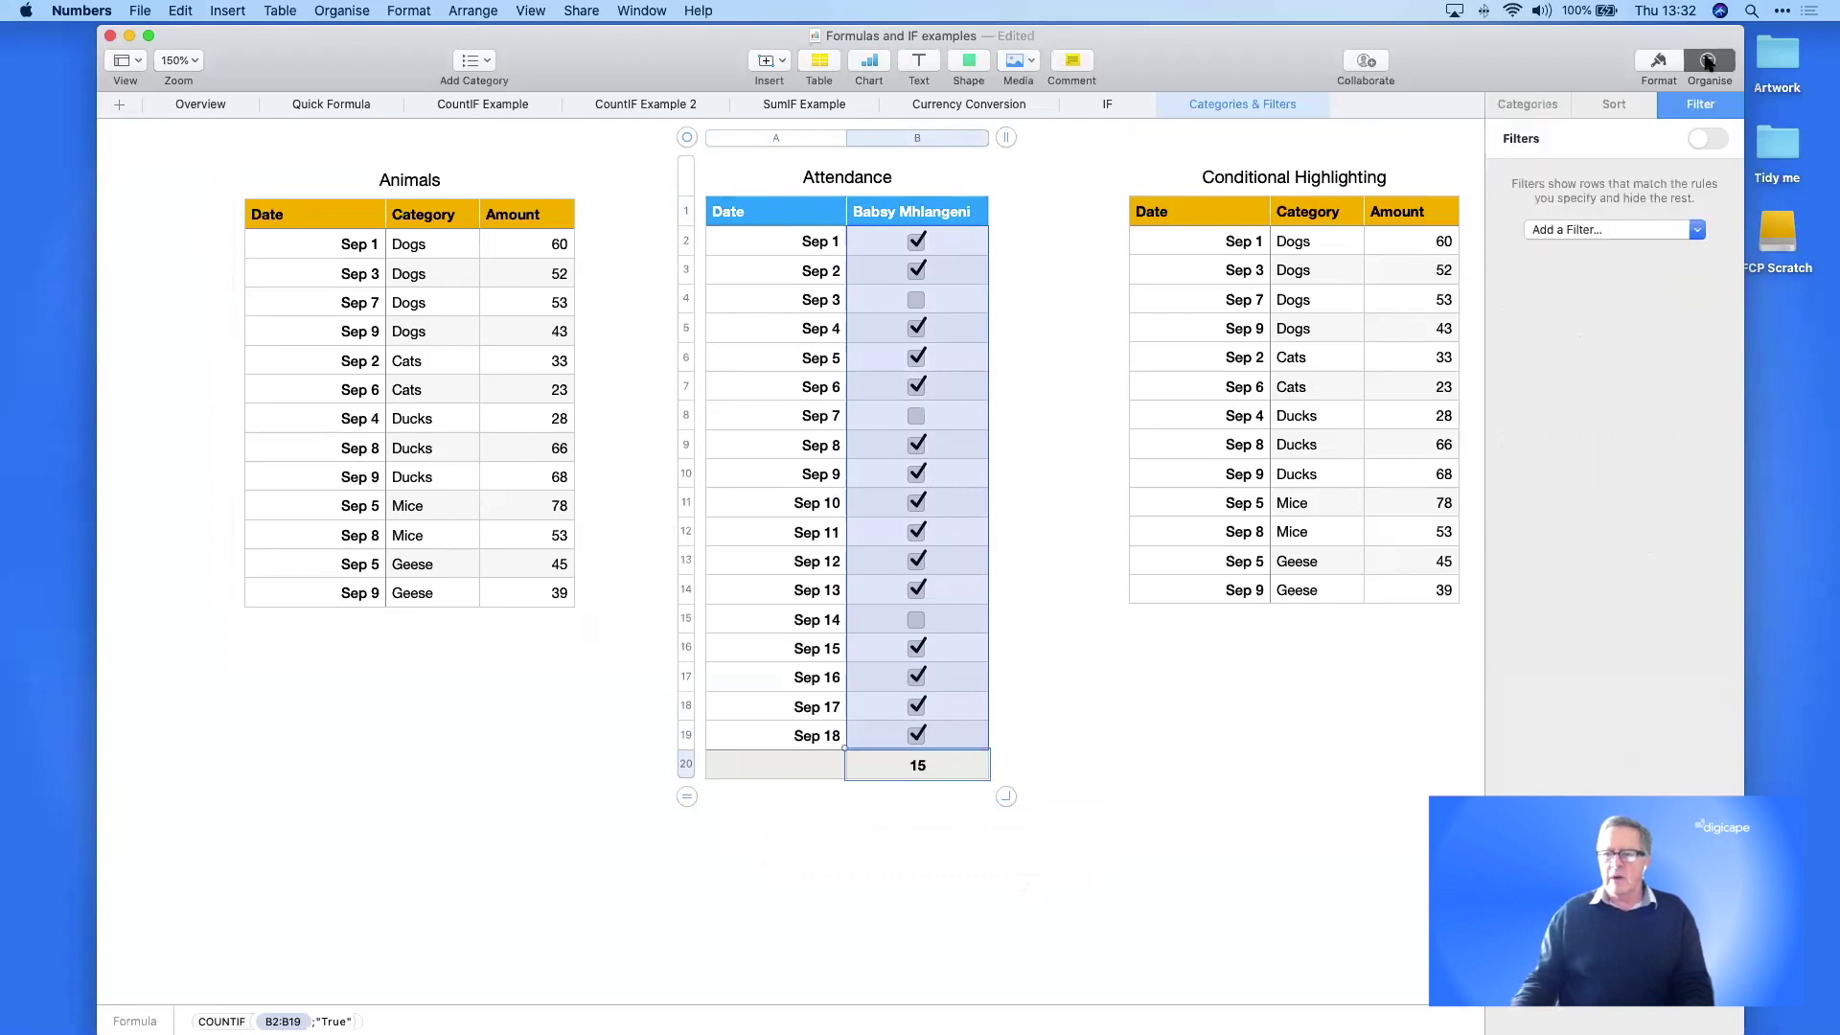
left_click(1644, 230)
left_click(1624, 267)
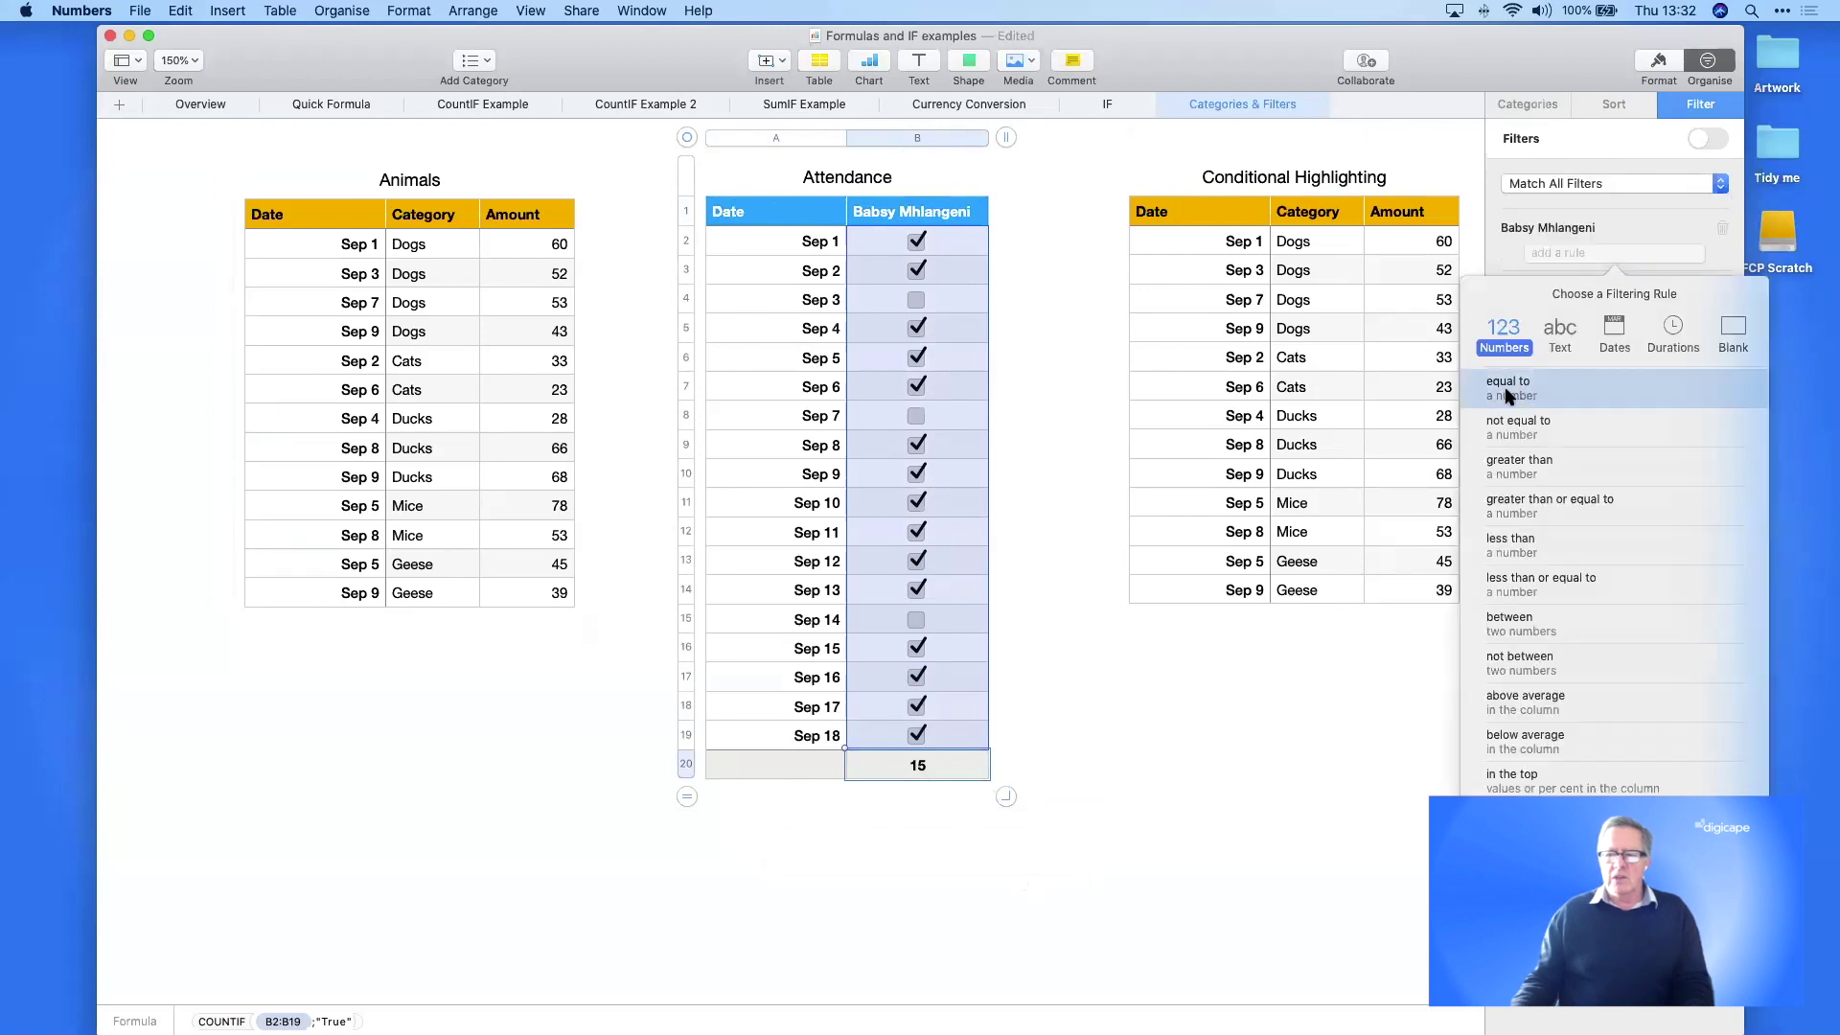
left_click(1560, 336)
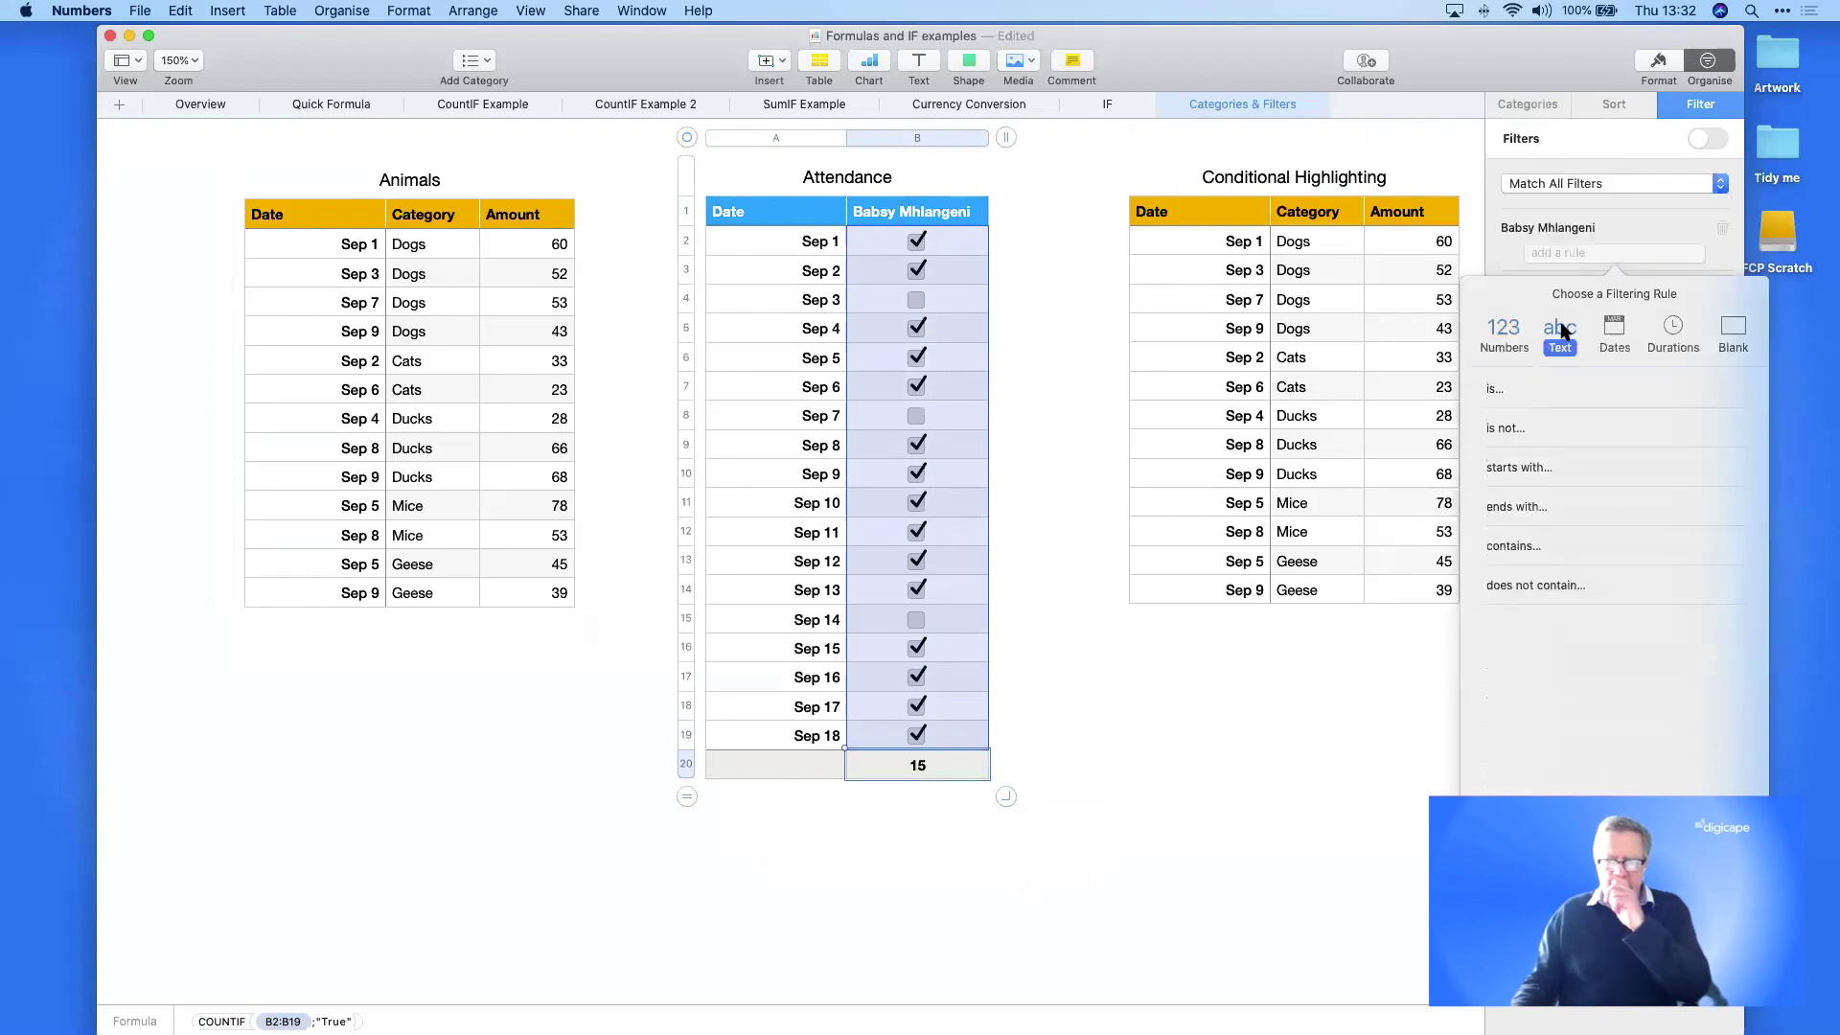
left_click(1492, 390)
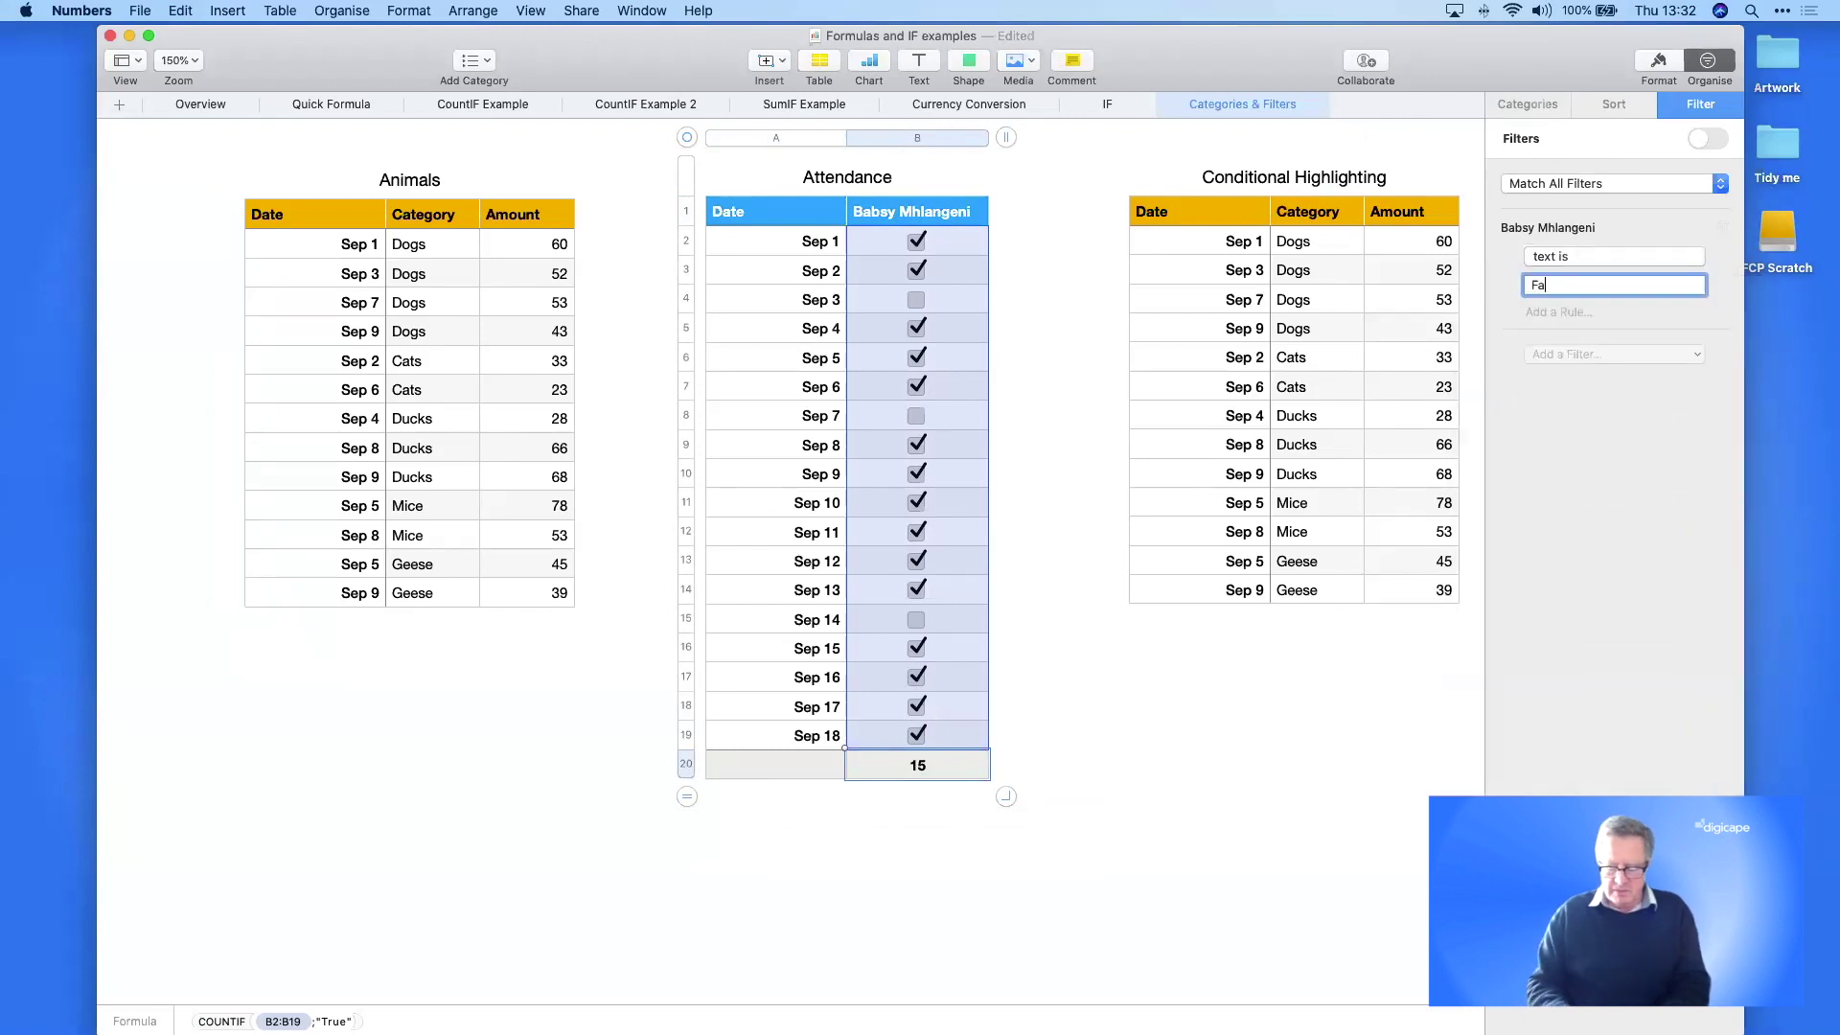
key("Return")
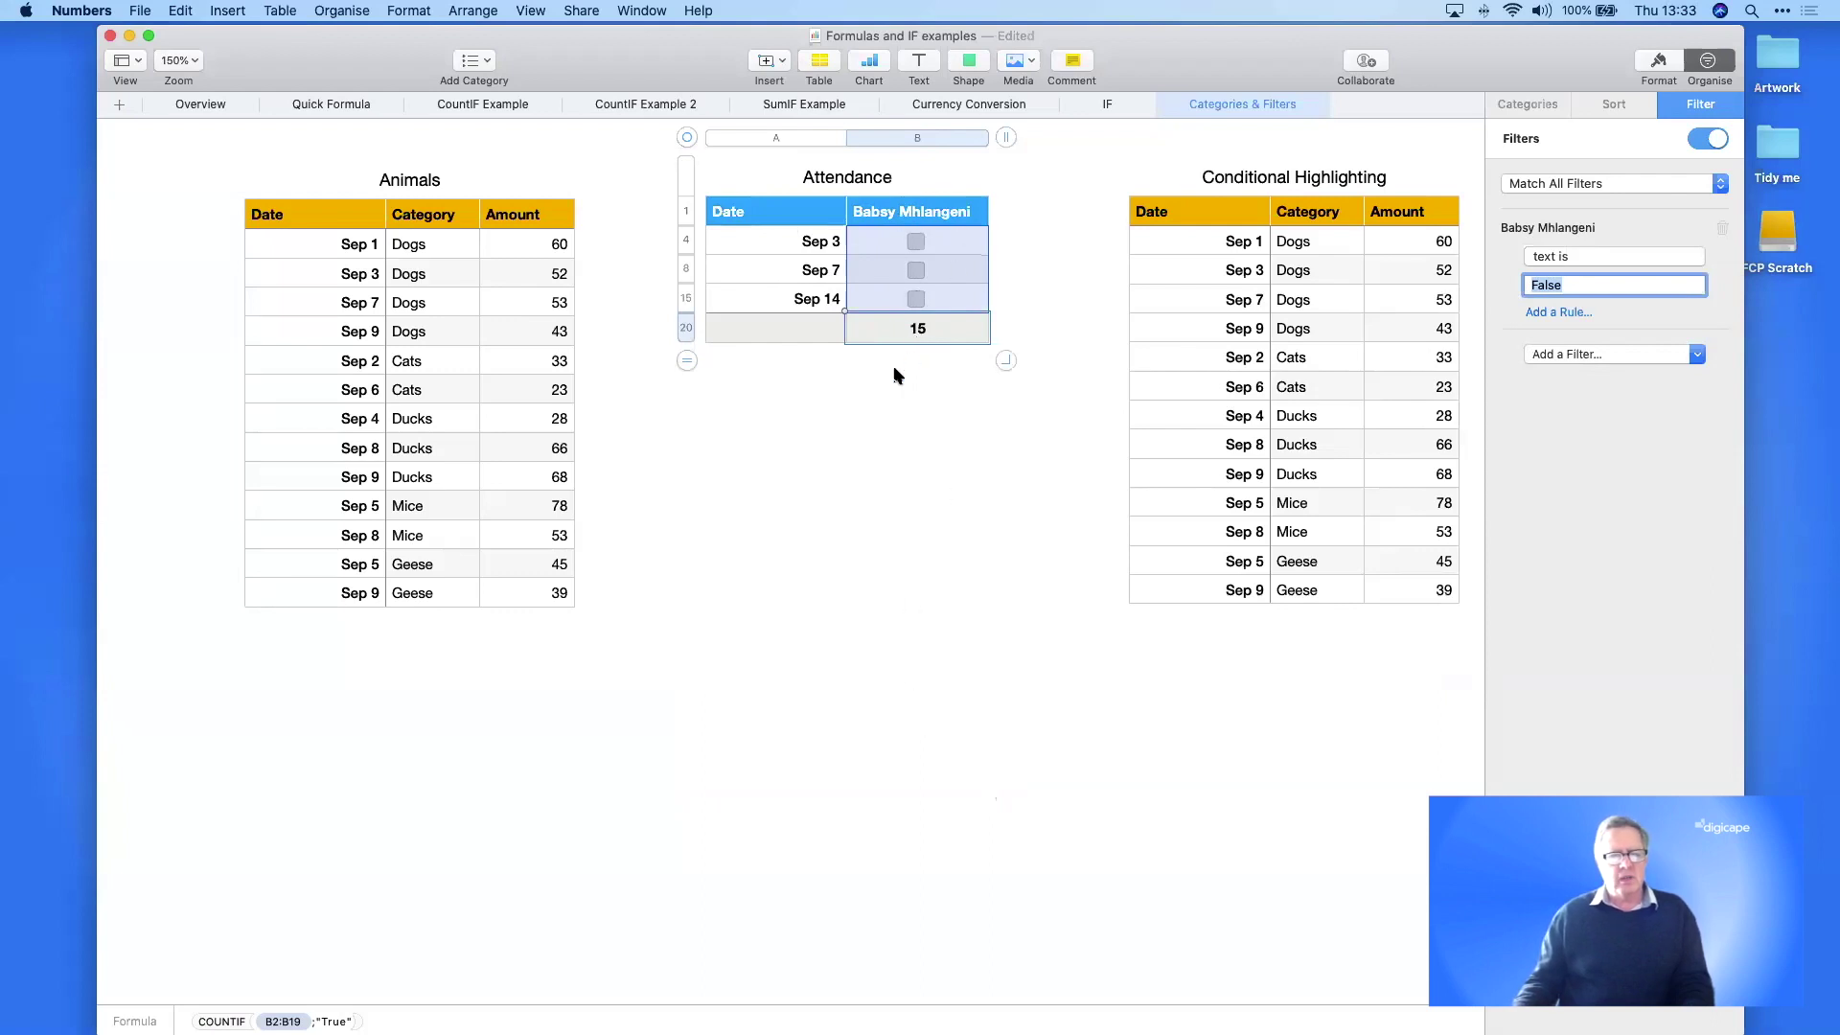
left_click(1707, 140)
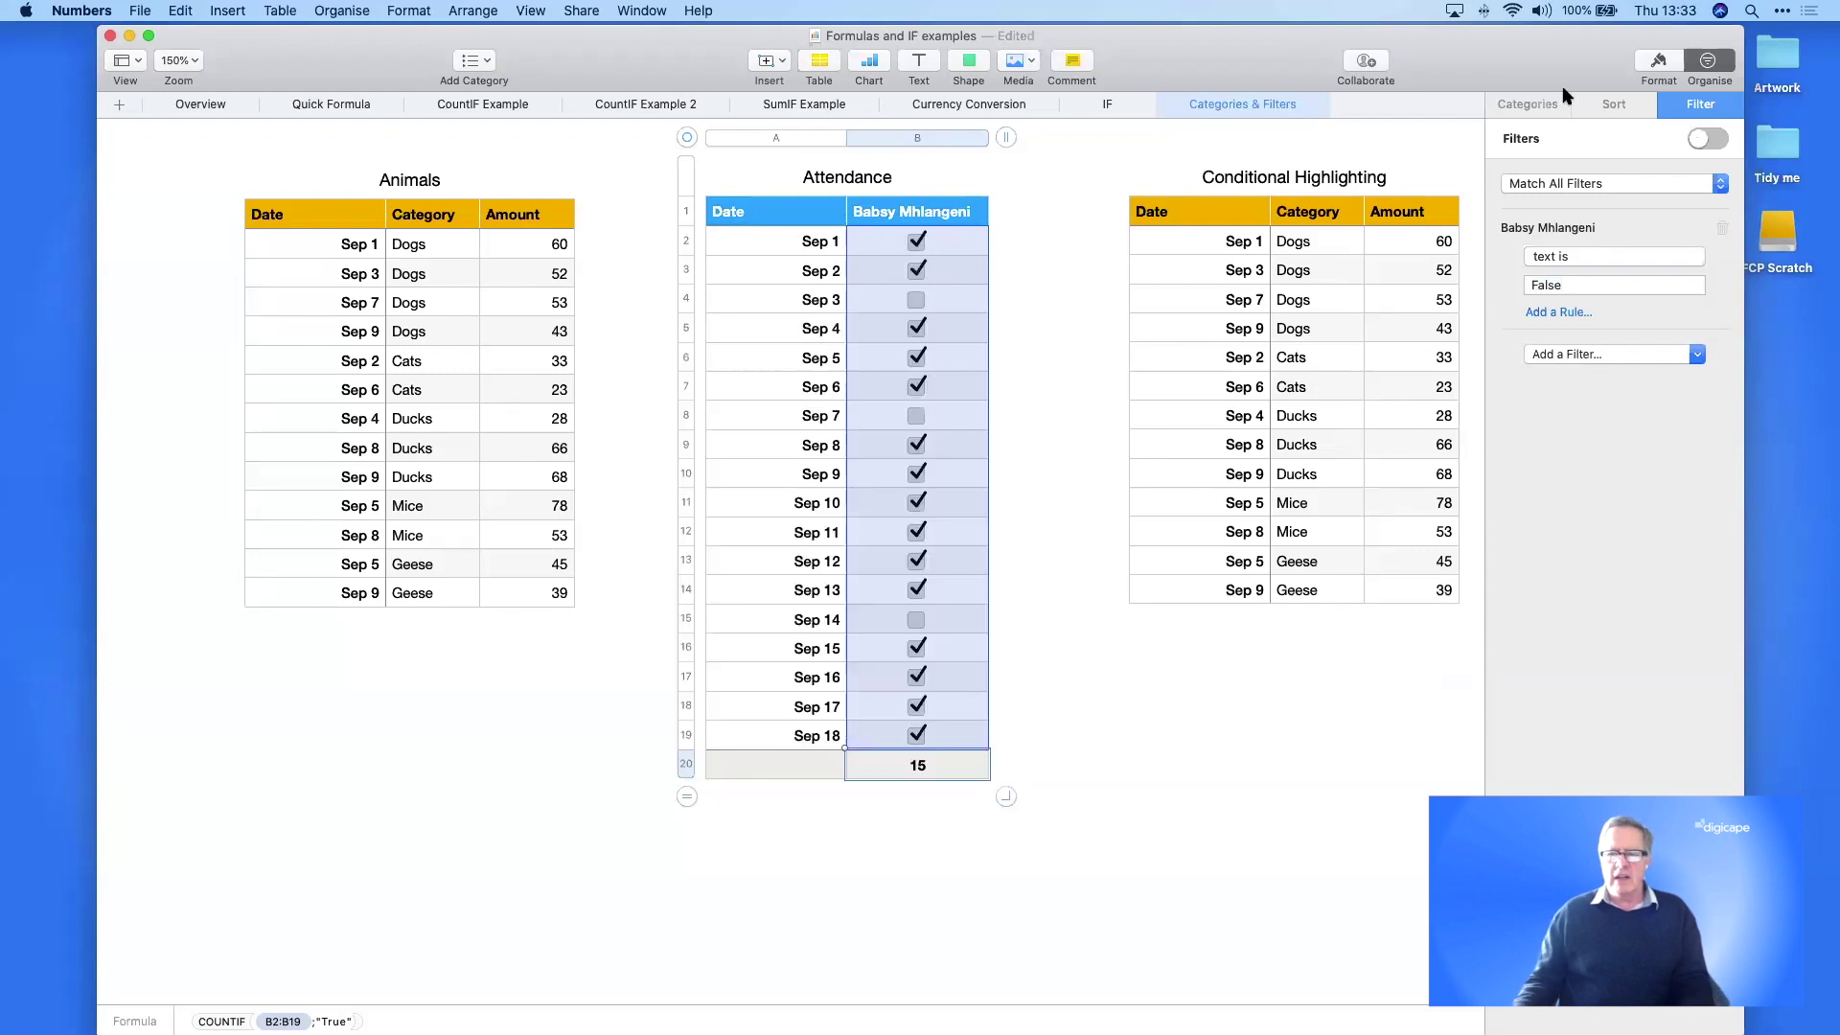
- Categorise the Attendance table's rows by the value of its checkbox column
left_click(1061, 478)
left_click(926, 207)
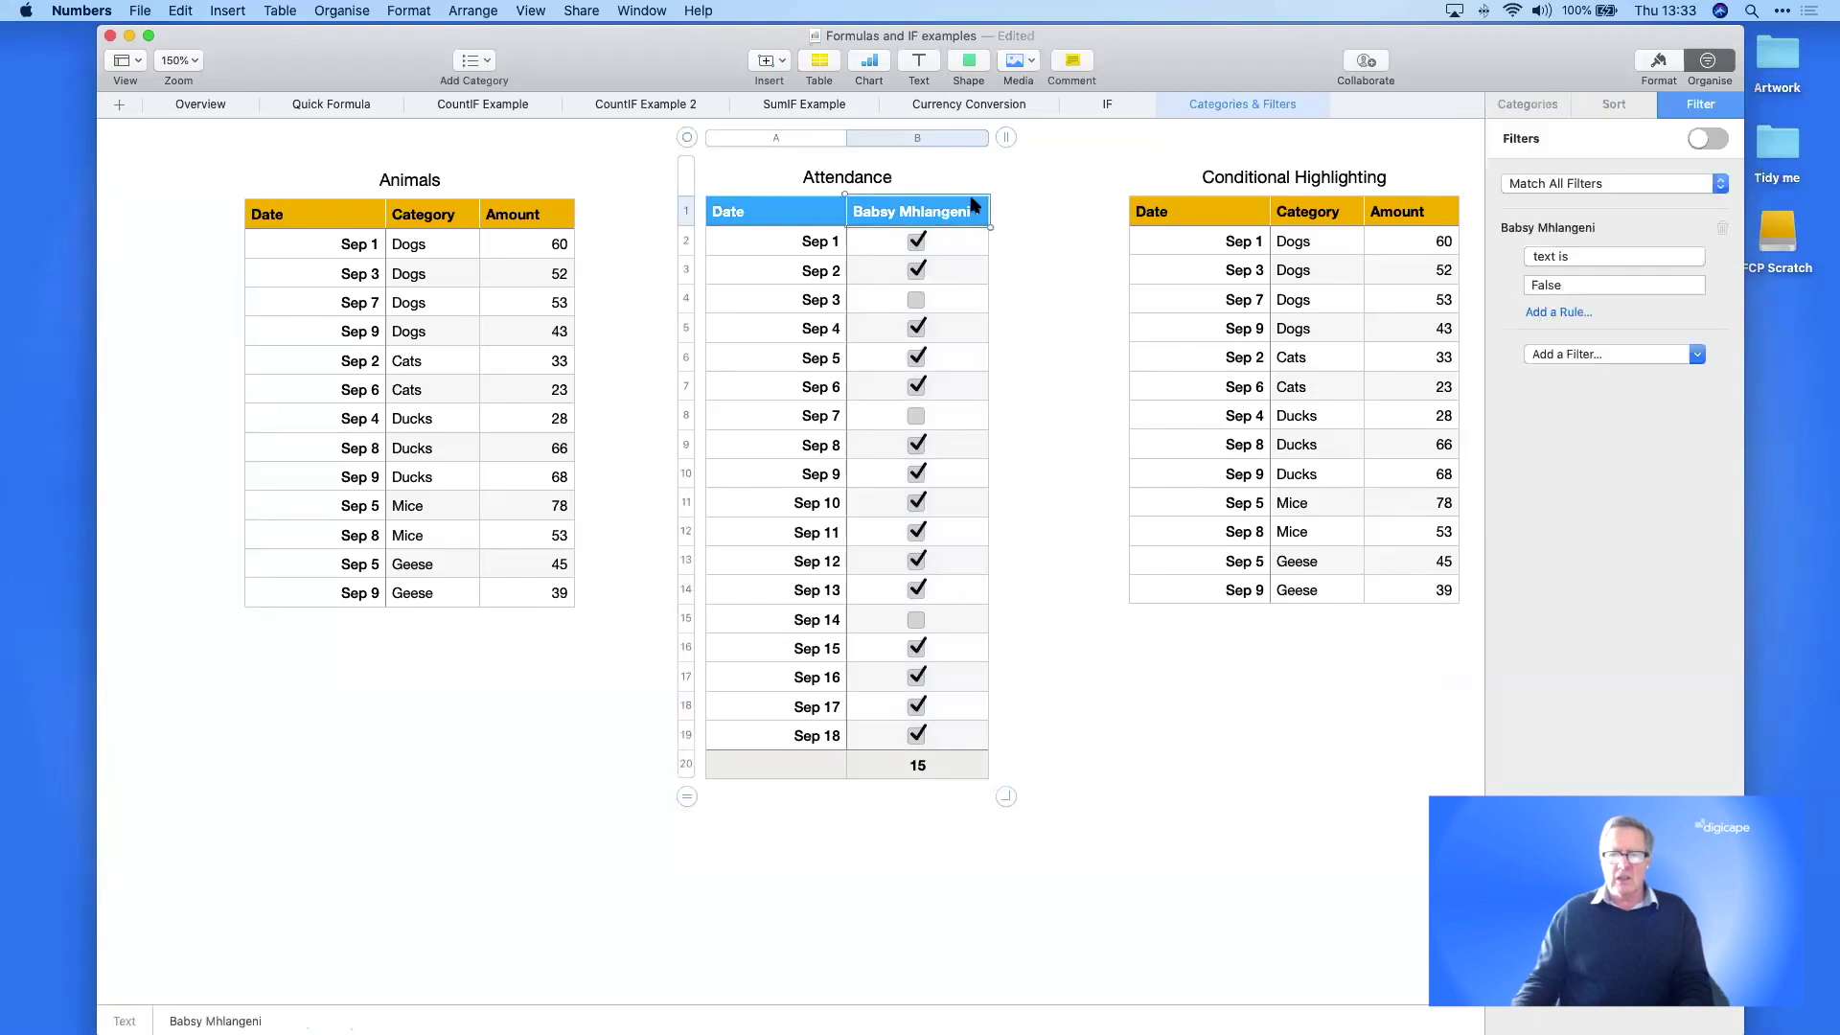
left_click(1524, 108)
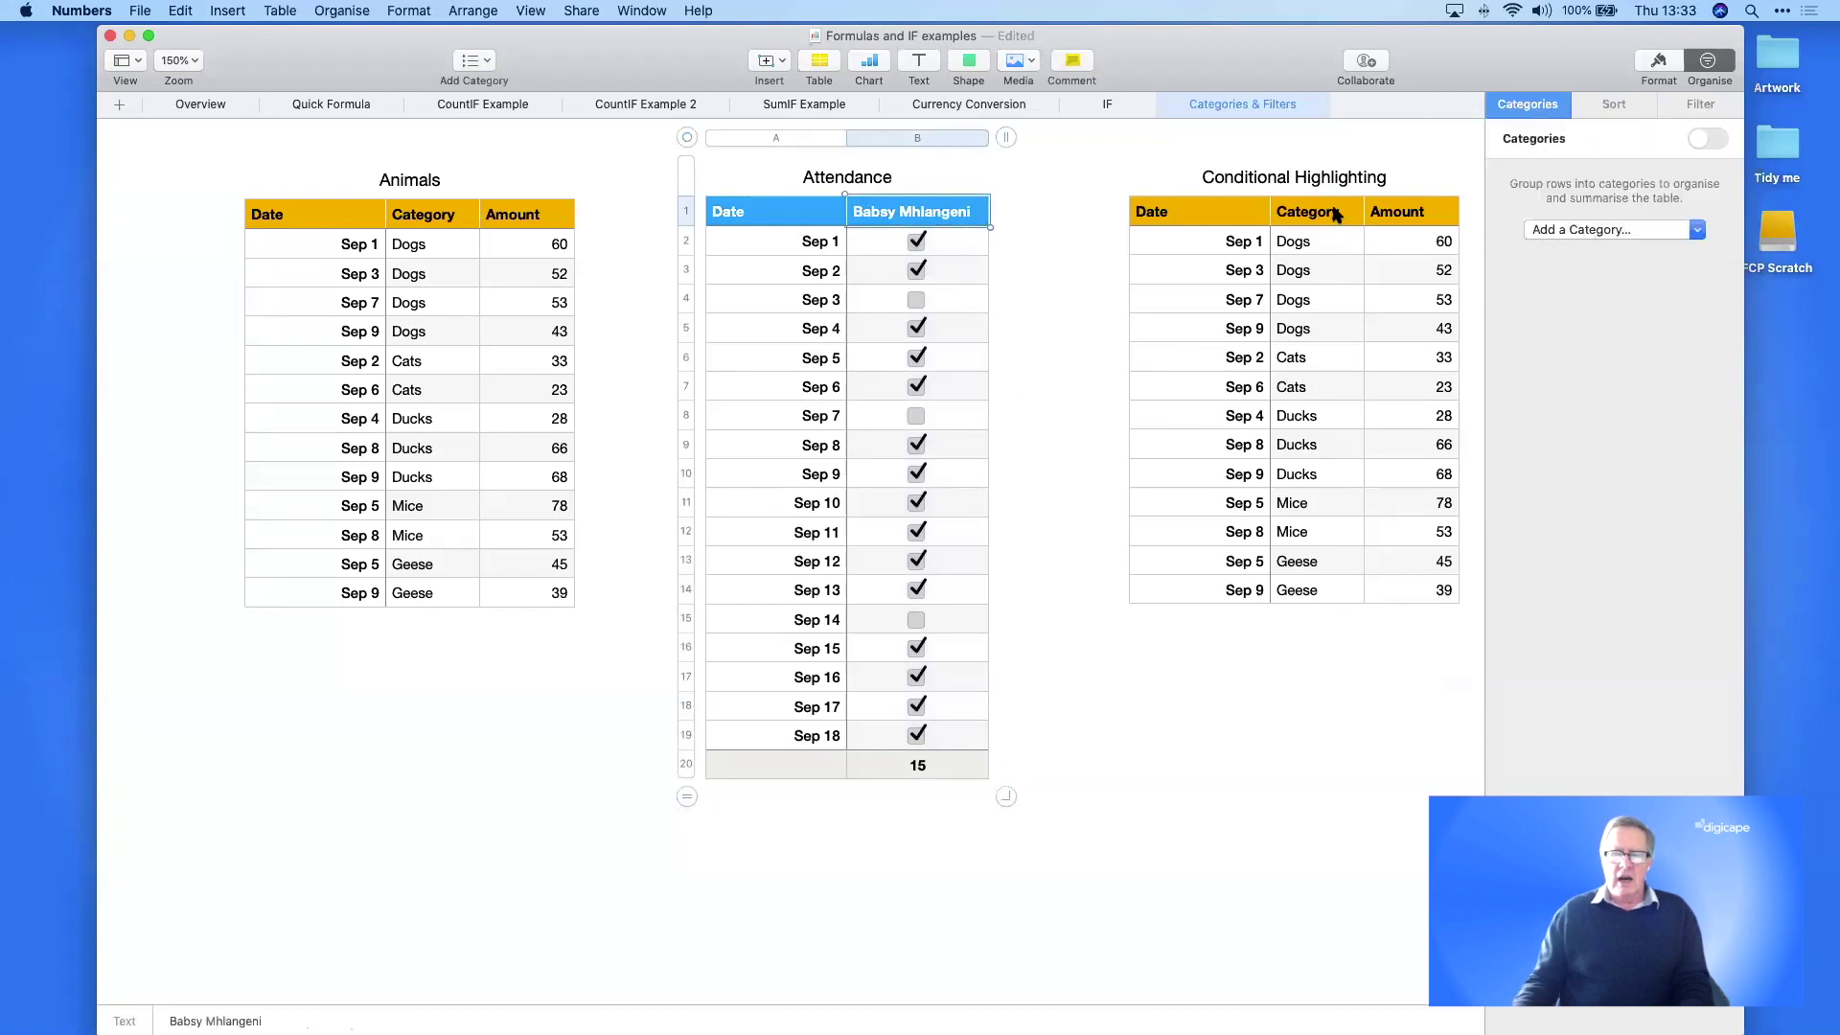
left_click(1557, 230)
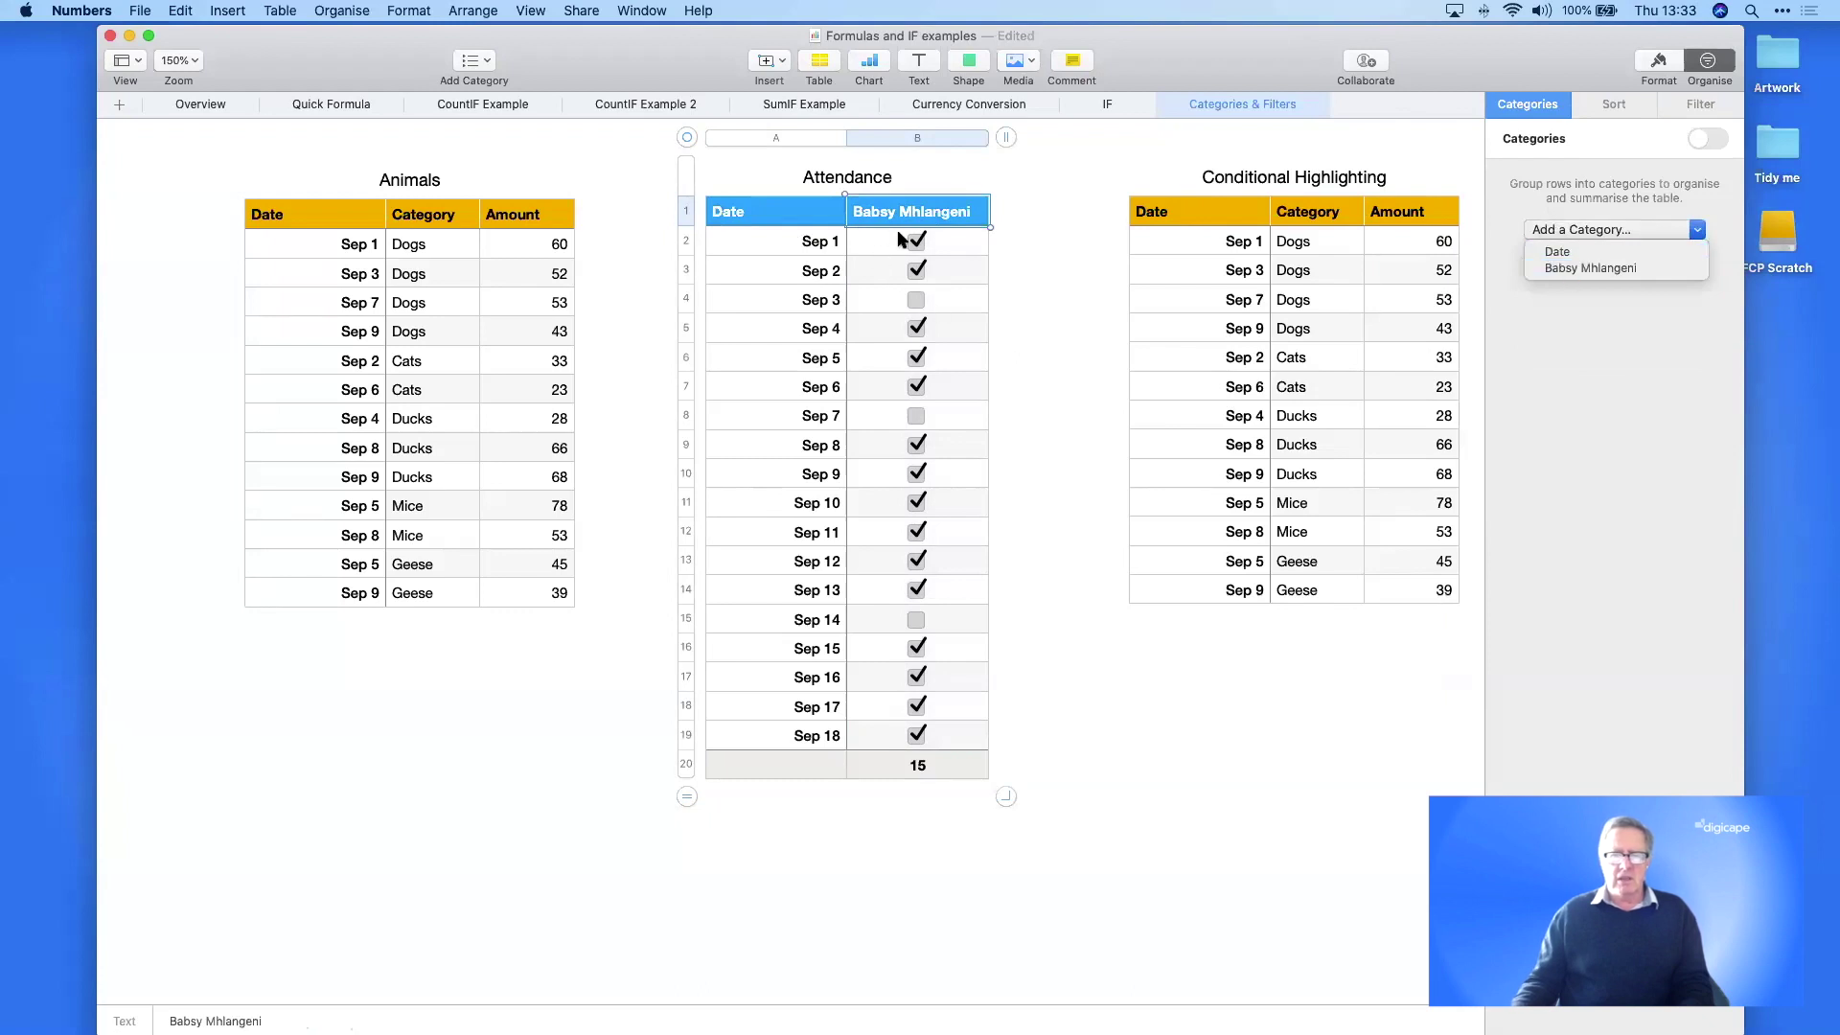
left_click(1553, 270)
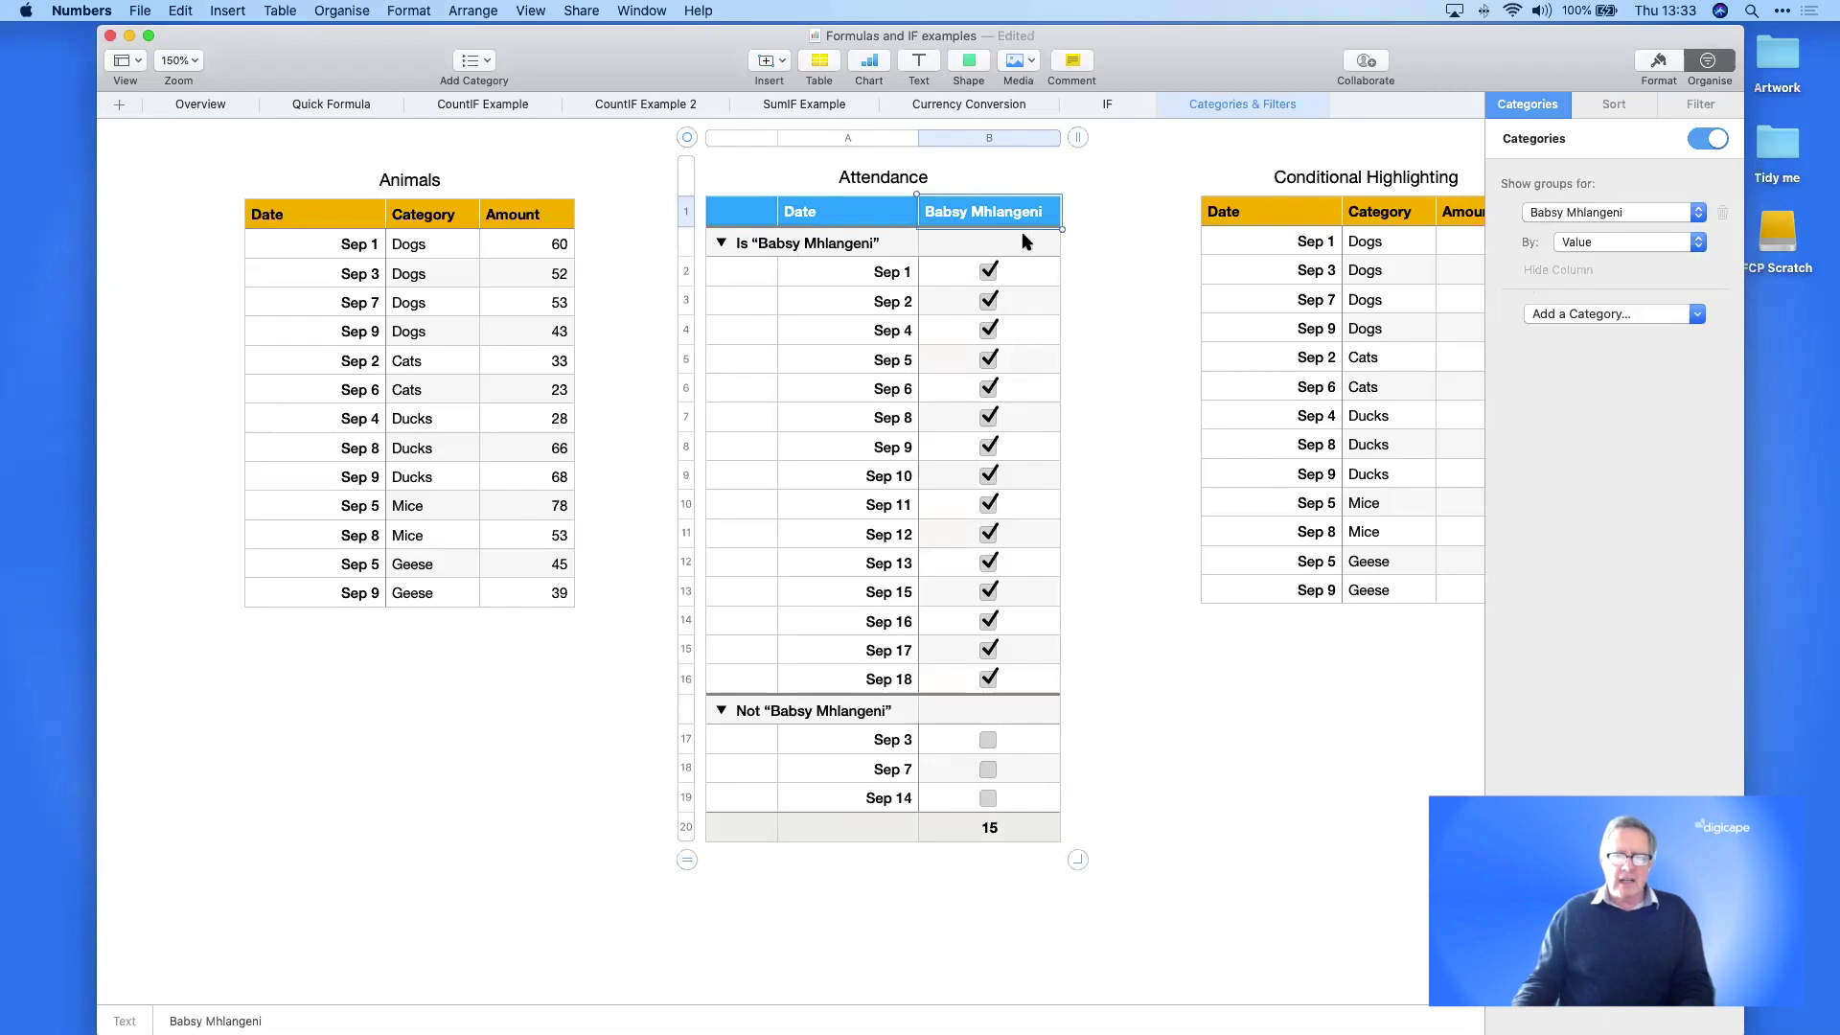
- Collapse both attendance groups to their heading rows and expand them again
left_click(722, 242)
left_click(723, 274)
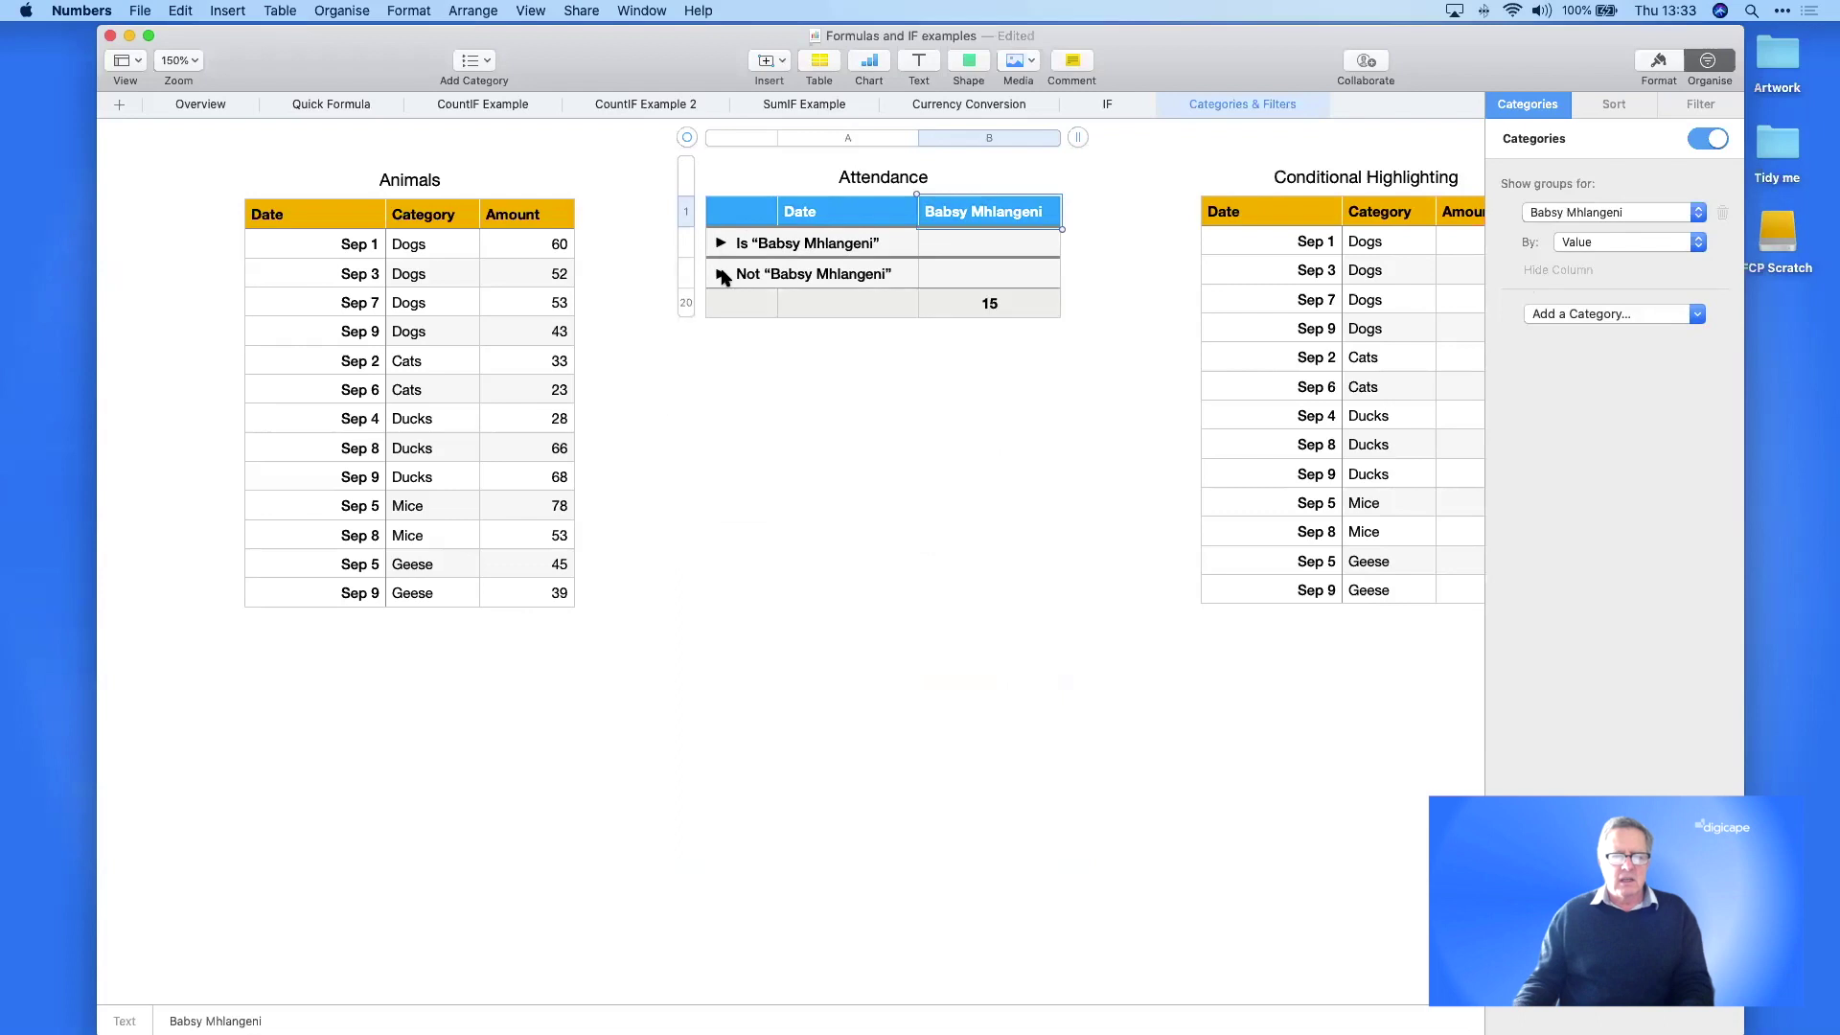
left_click(722, 274)
left_click(722, 243)
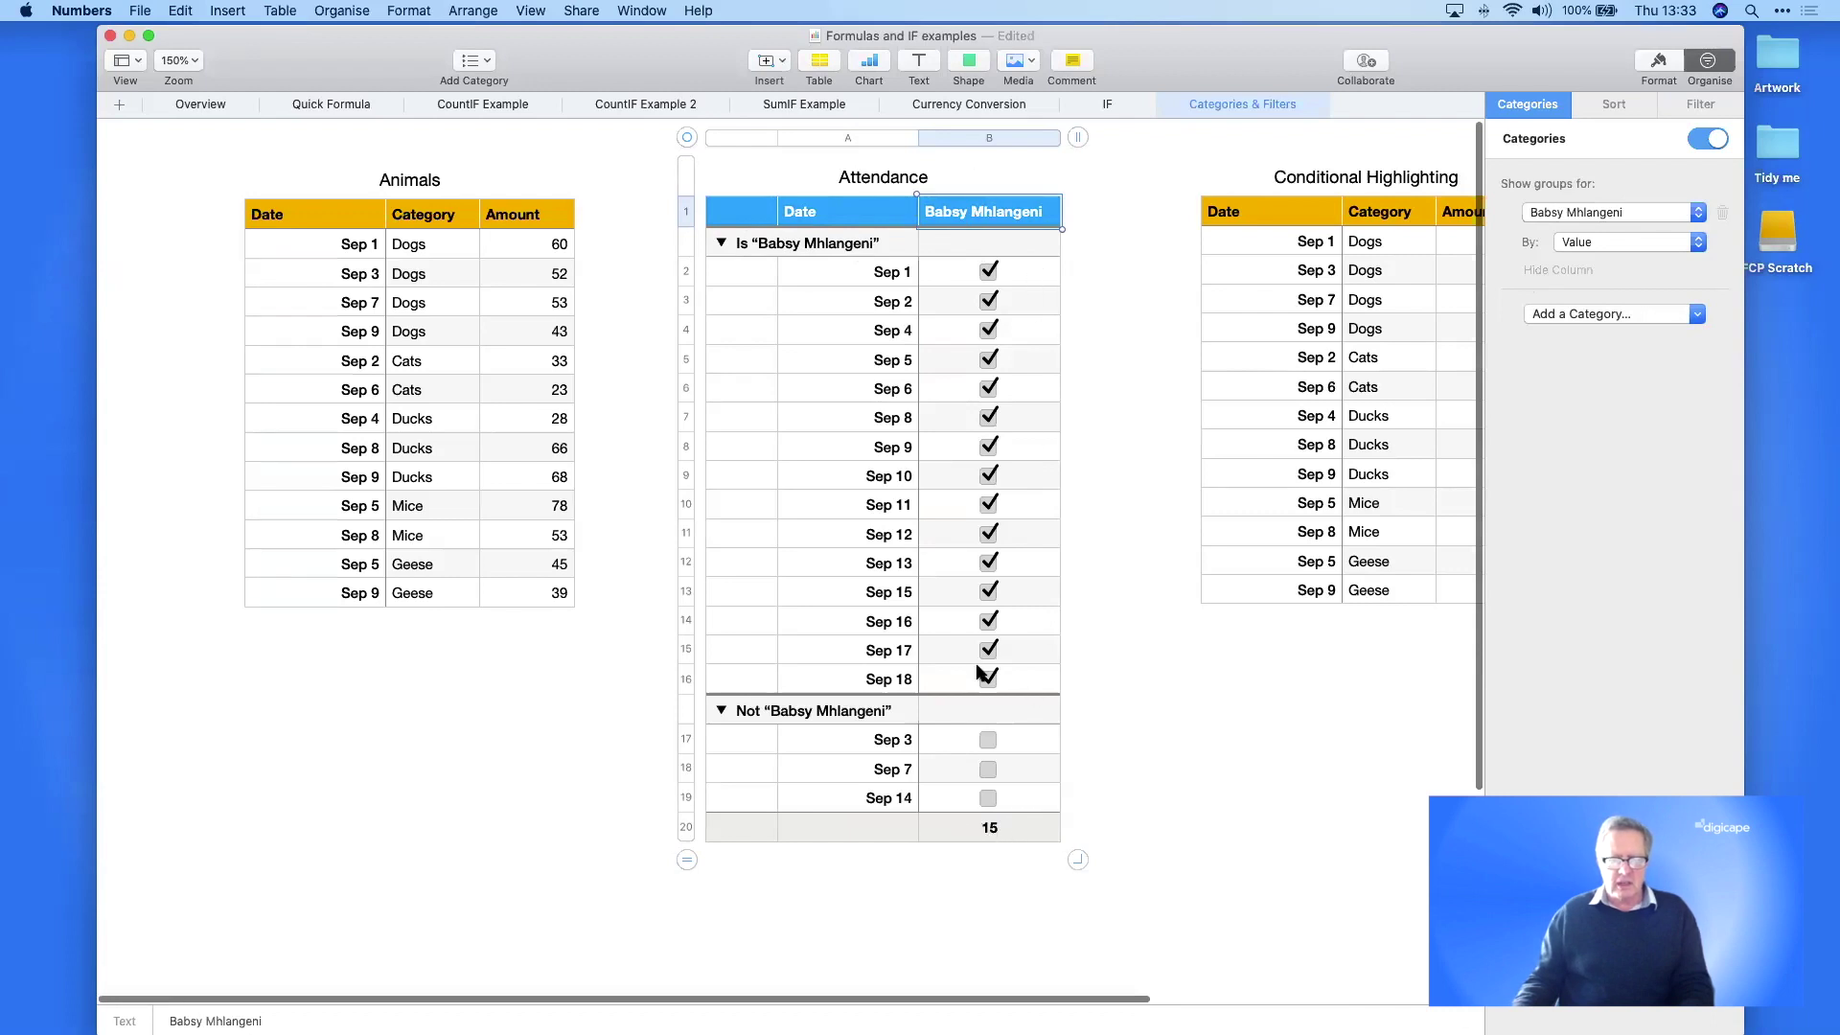
- Summarise the attendance groups' checkbox column with Subtotal and tick the Sep 3 checkbox
left_click(1030, 243)
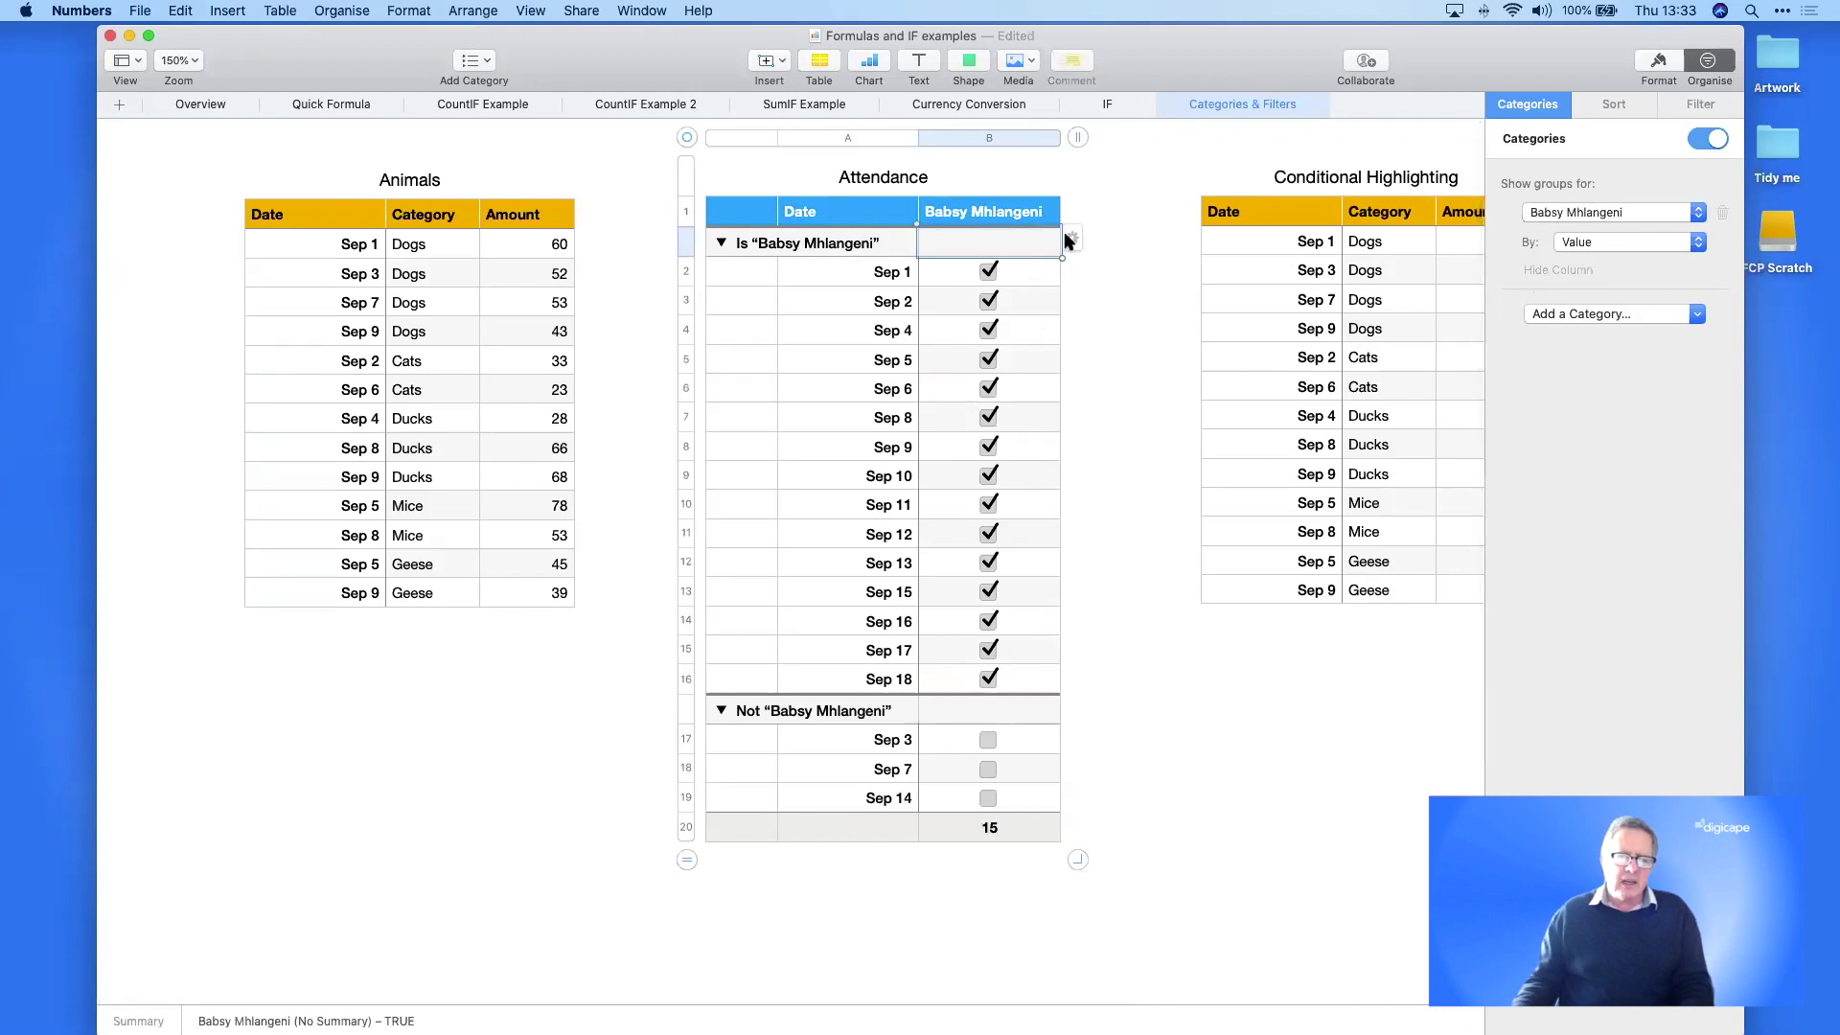
left_click(1070, 239)
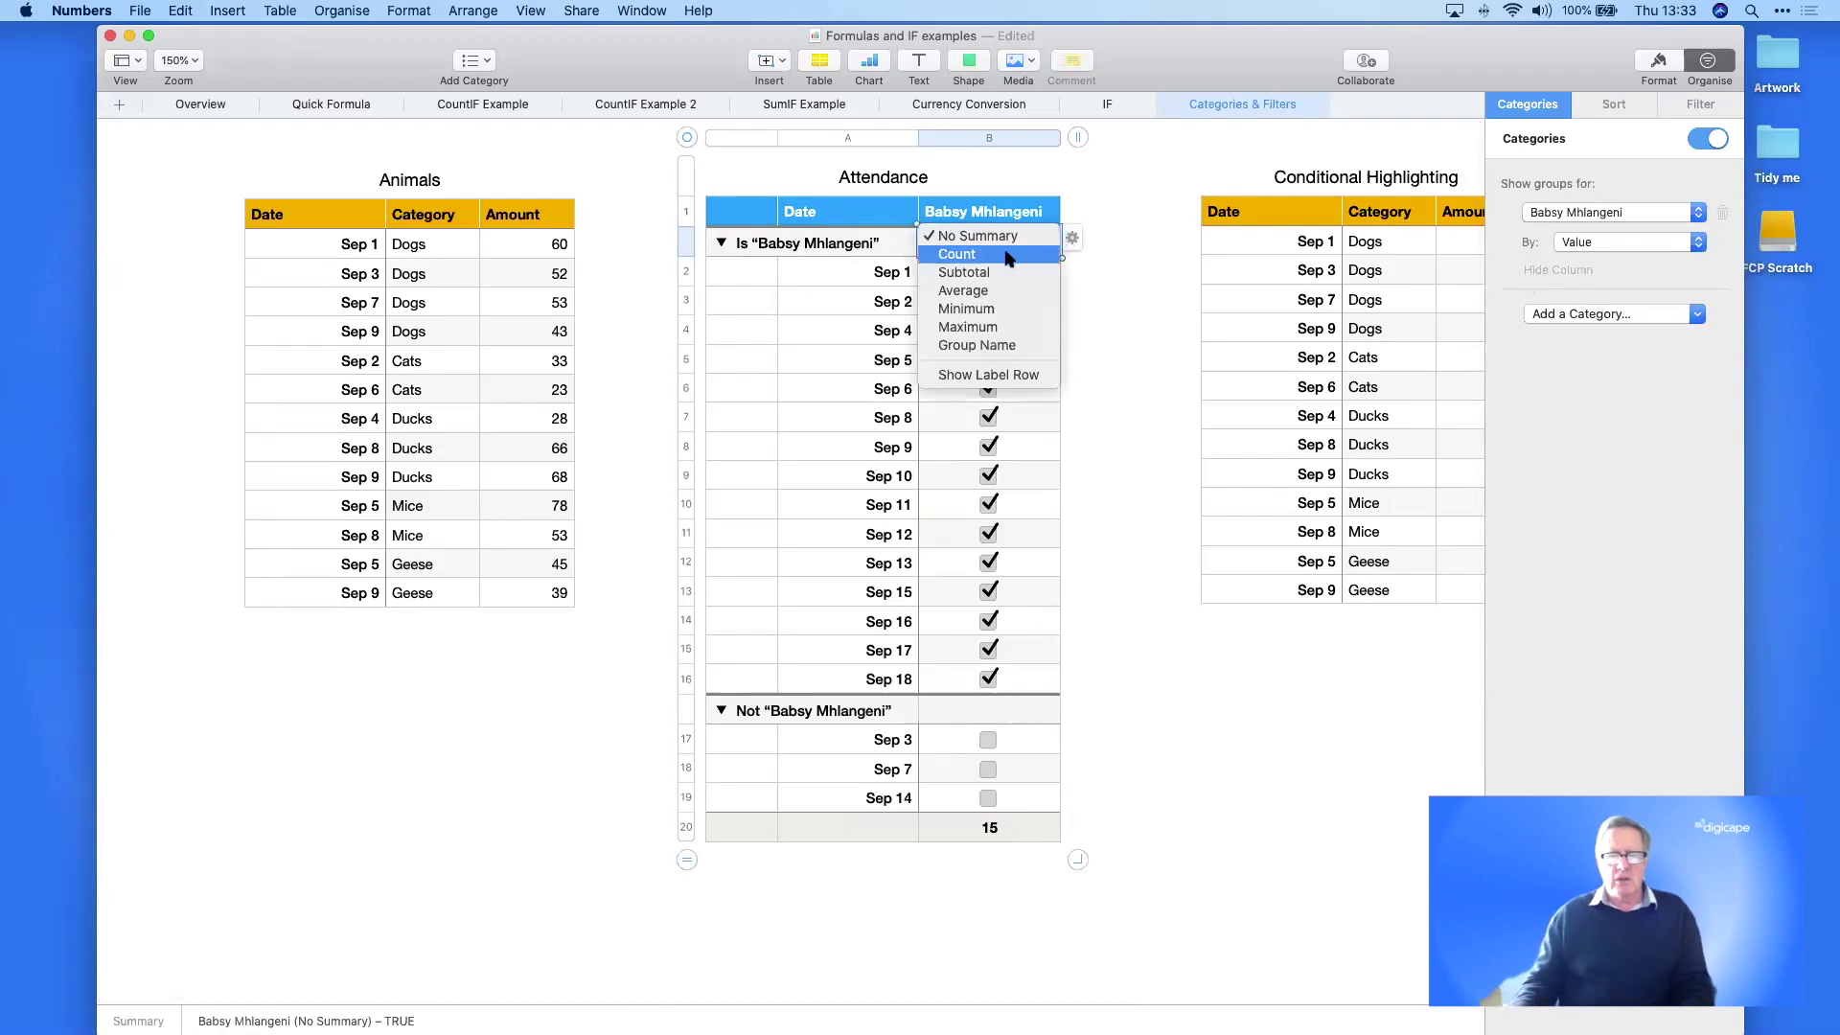
left_click(965, 272)
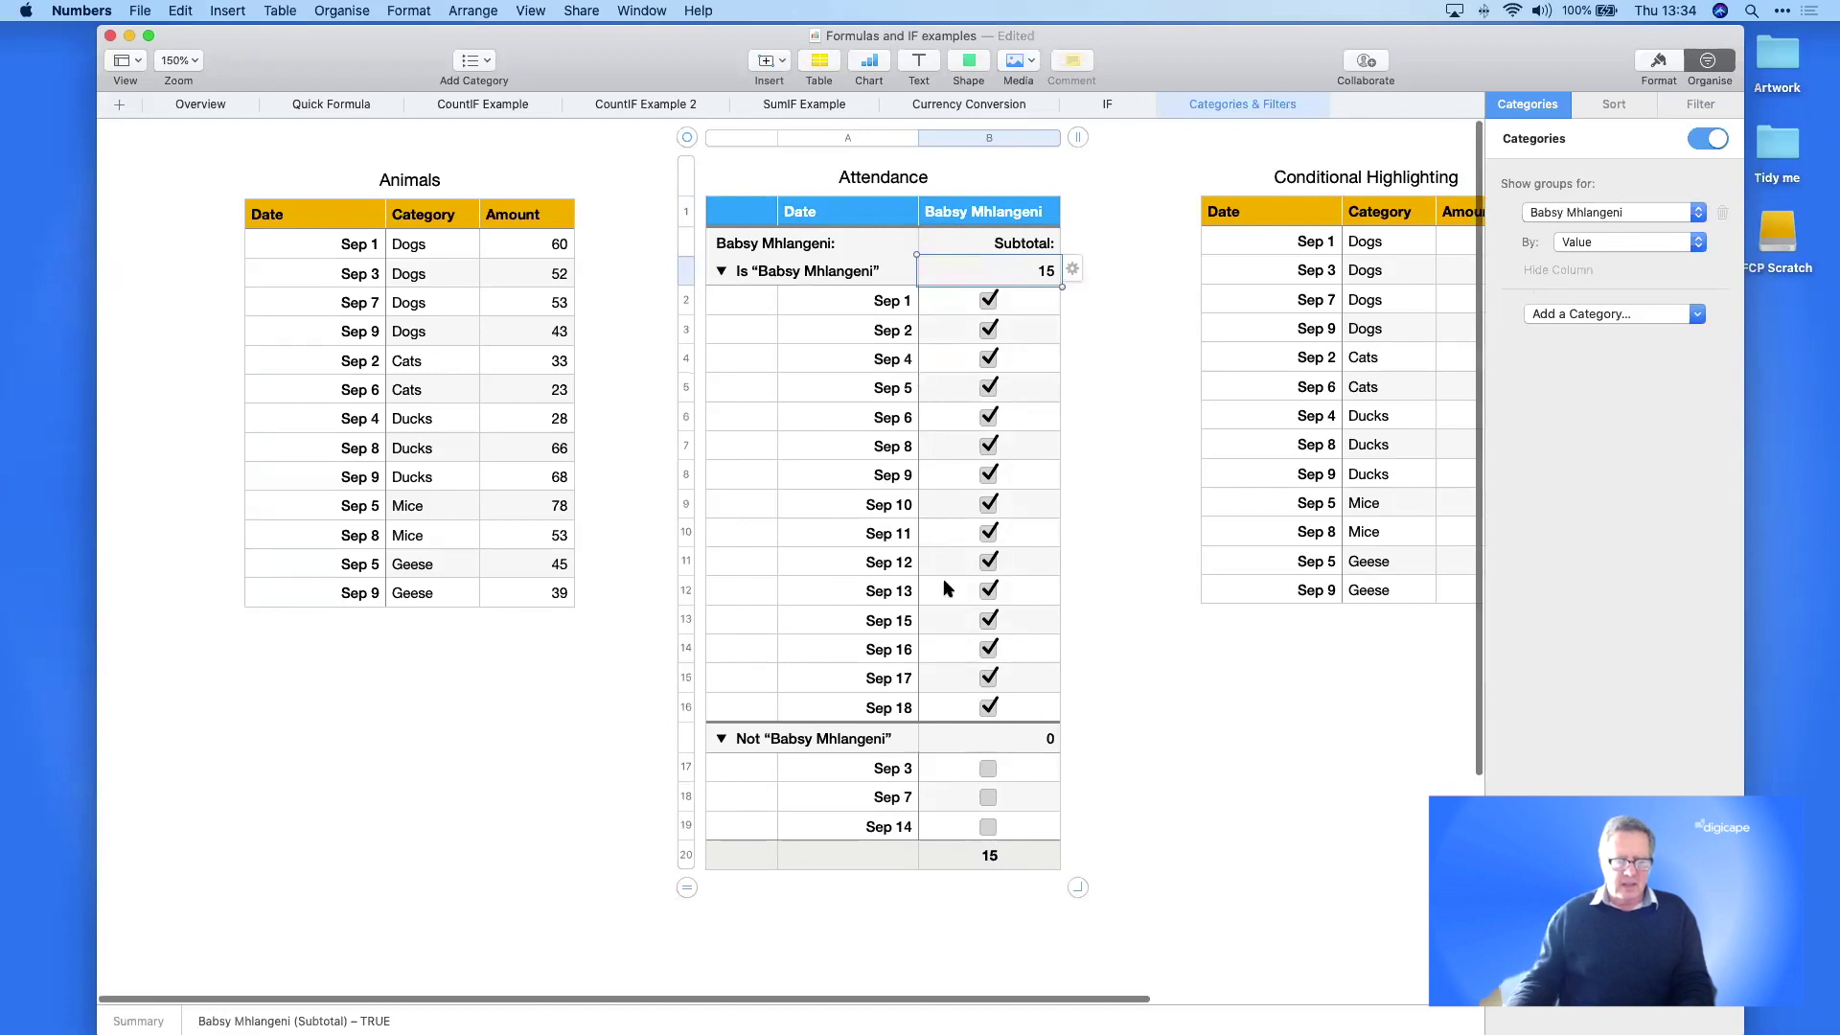
left_click(988, 770)
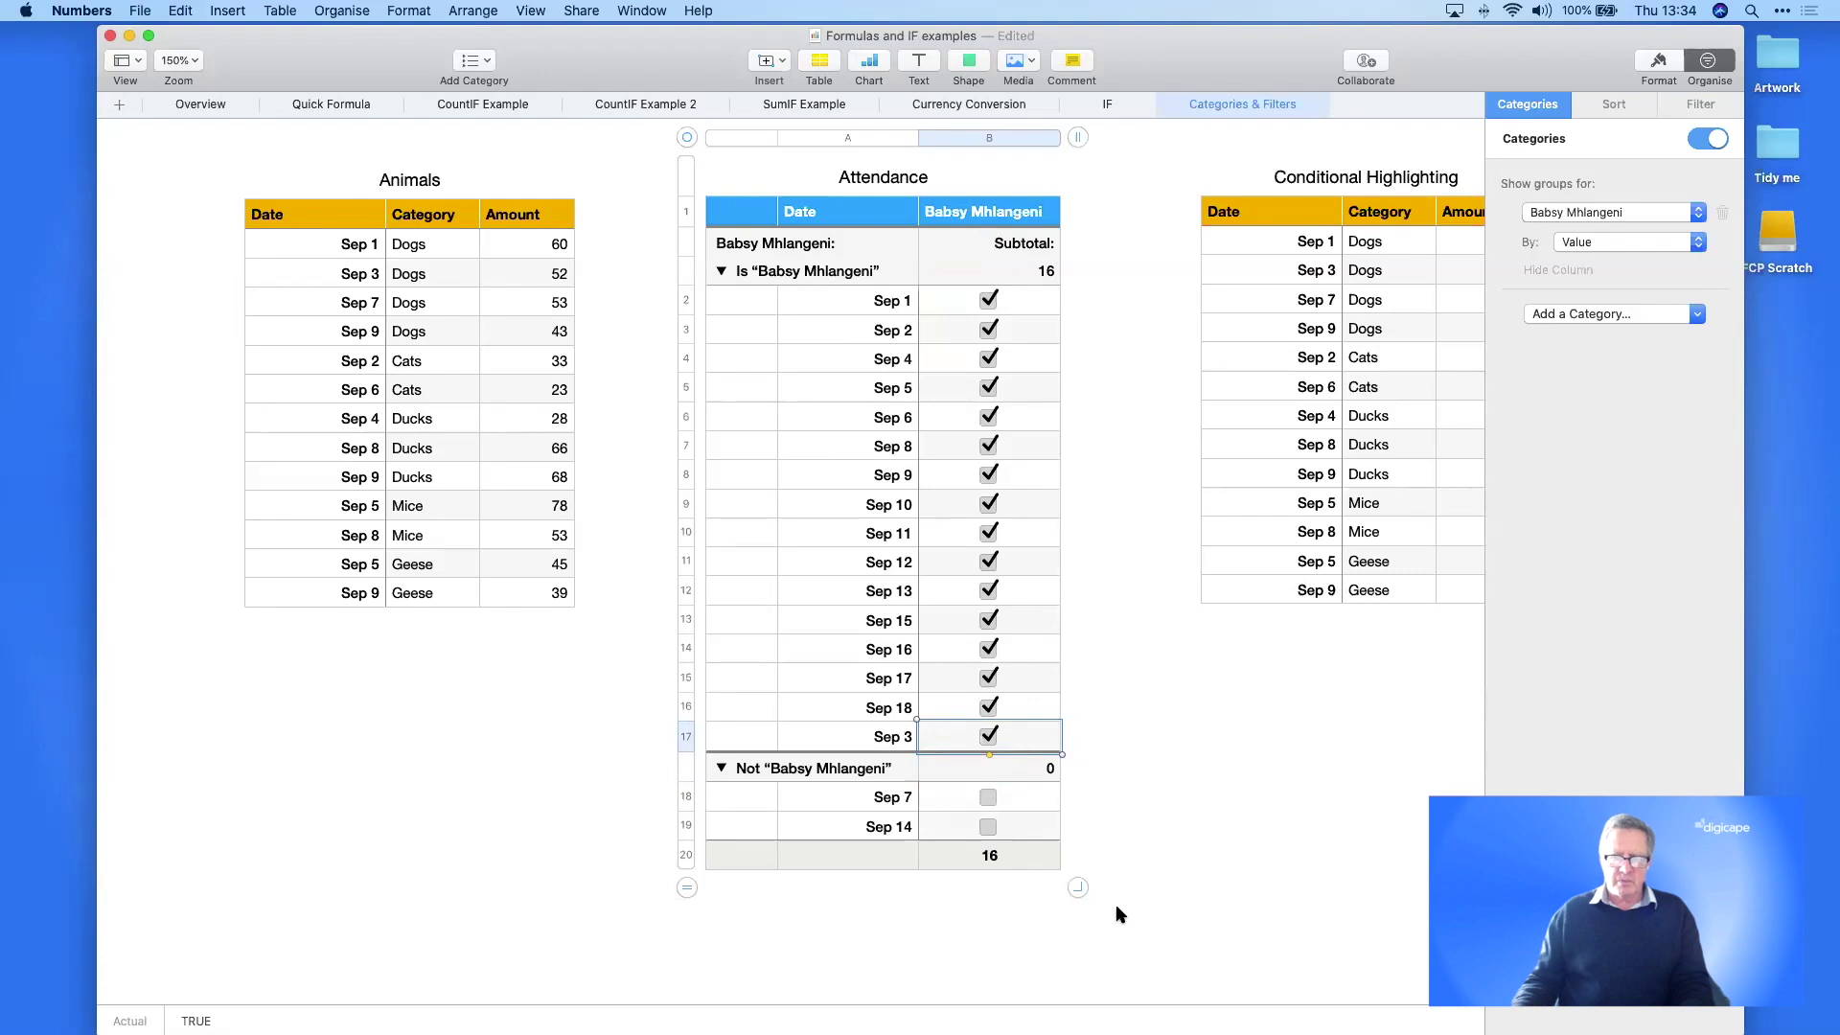
- Add a conditional highlighting rule to the Conditional Highlighting table's Amount cells: greater than or equal to 60, Red Fill
scroll(1252, 830, "right", 5)
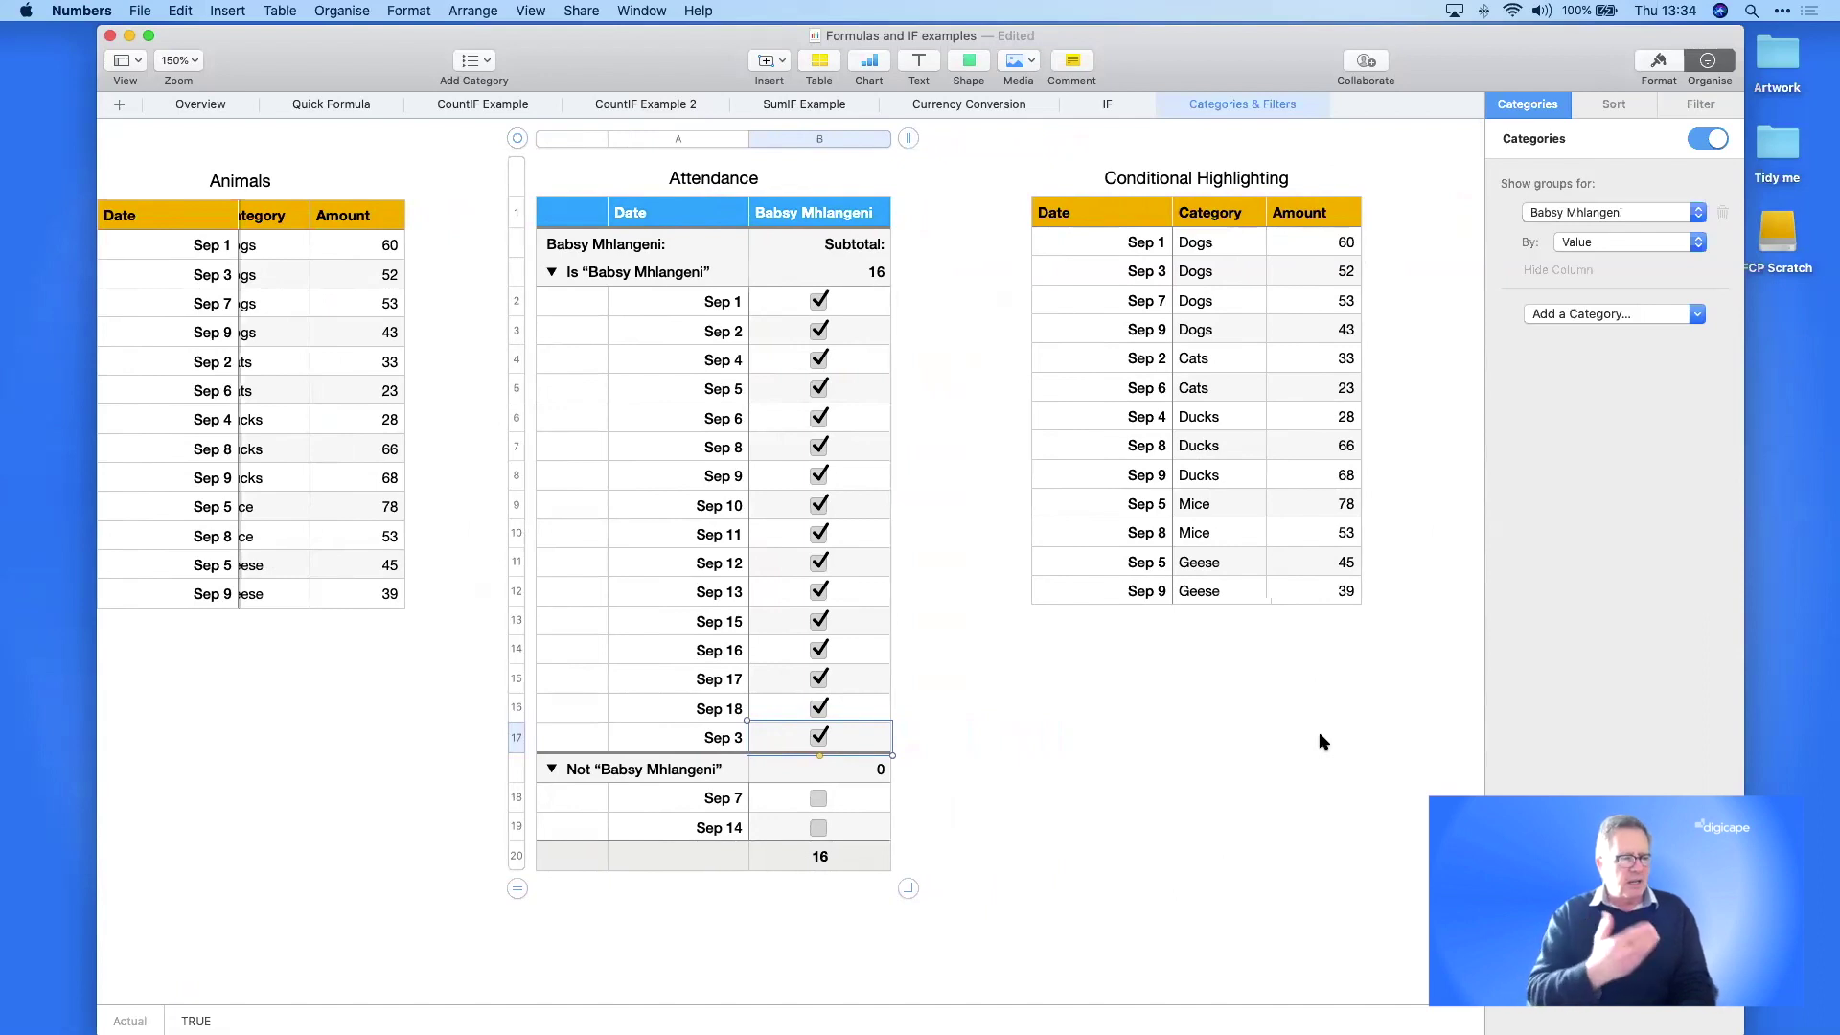
left_click(1320, 257)
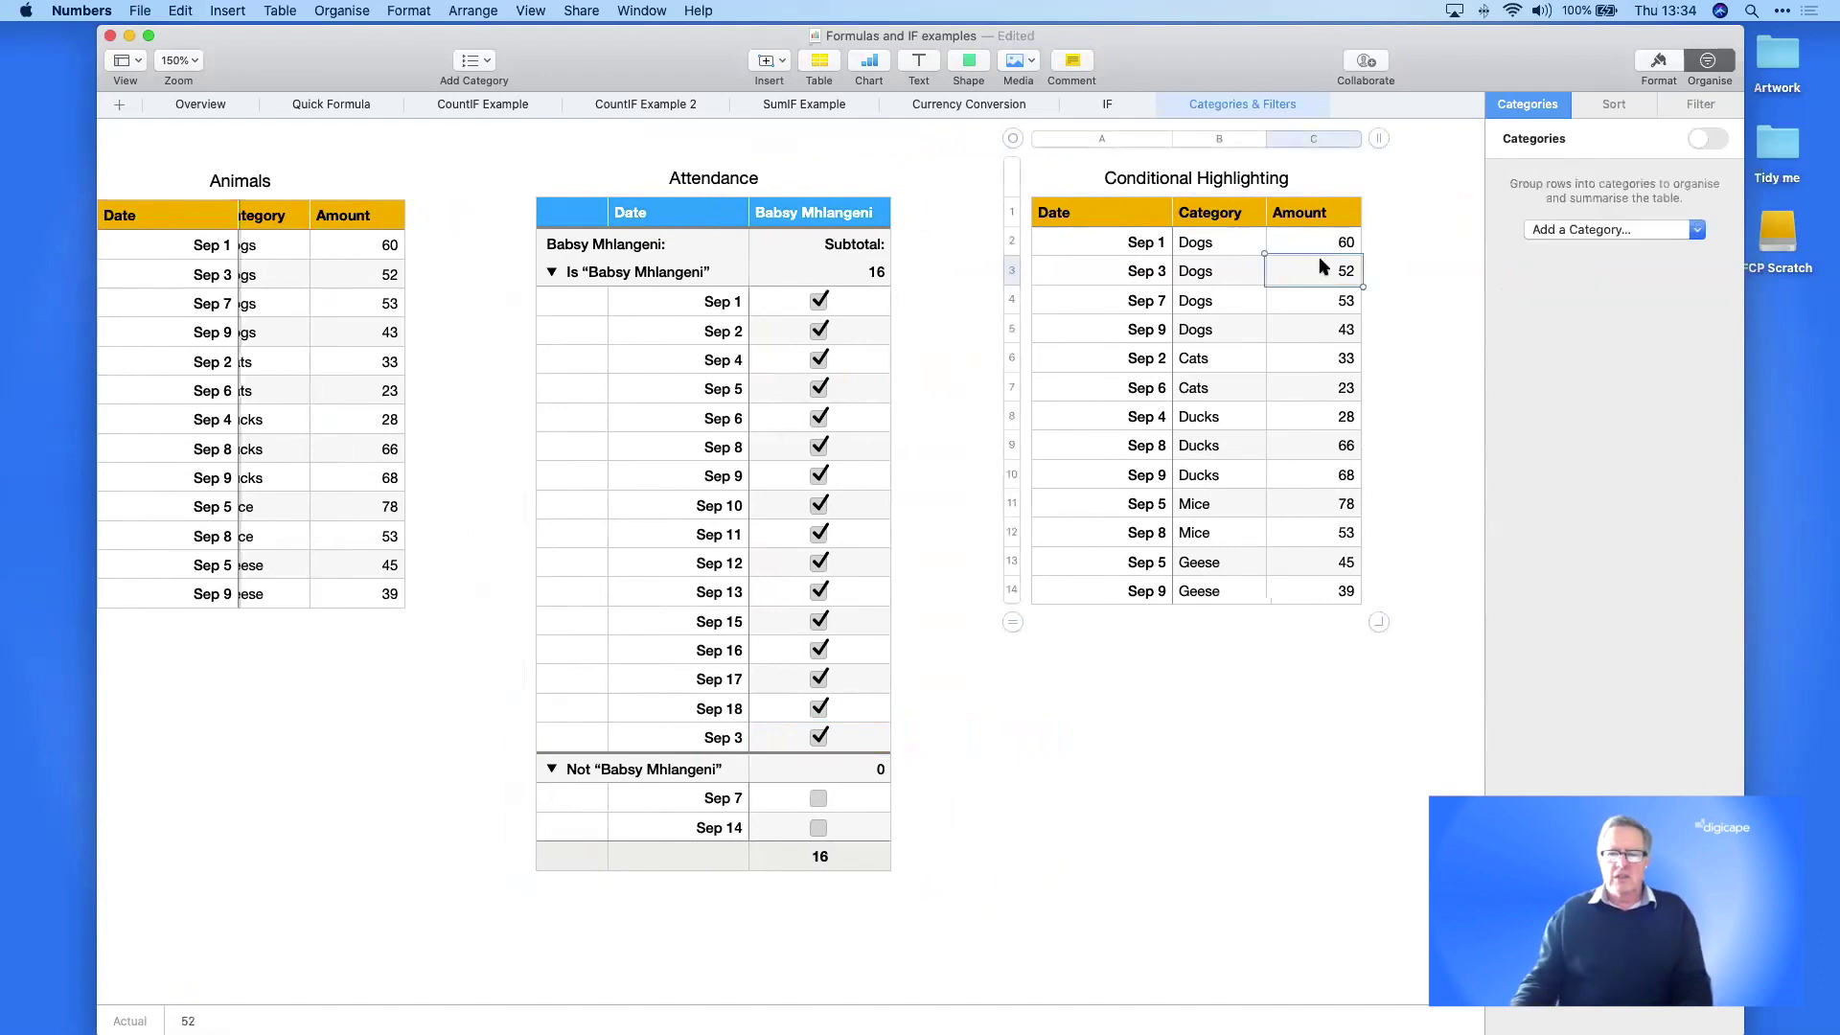
left_click(1320, 247)
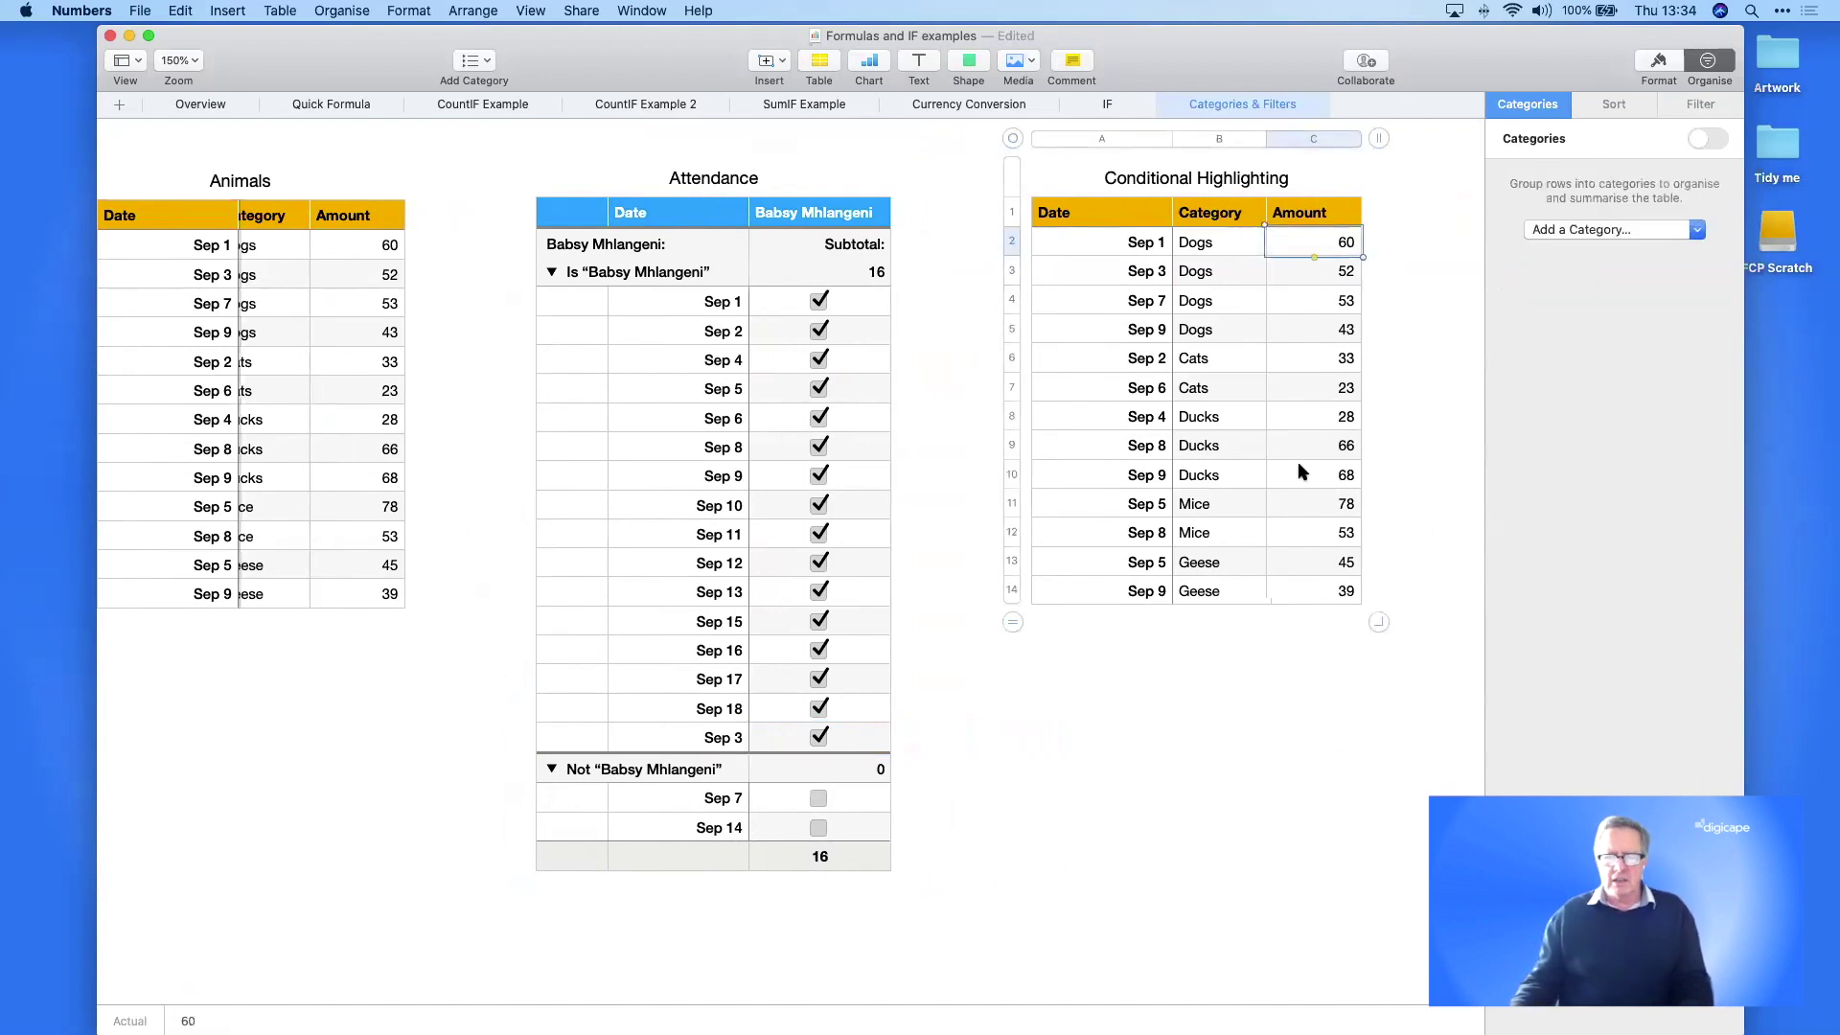
left_click(1314, 594, "shift")
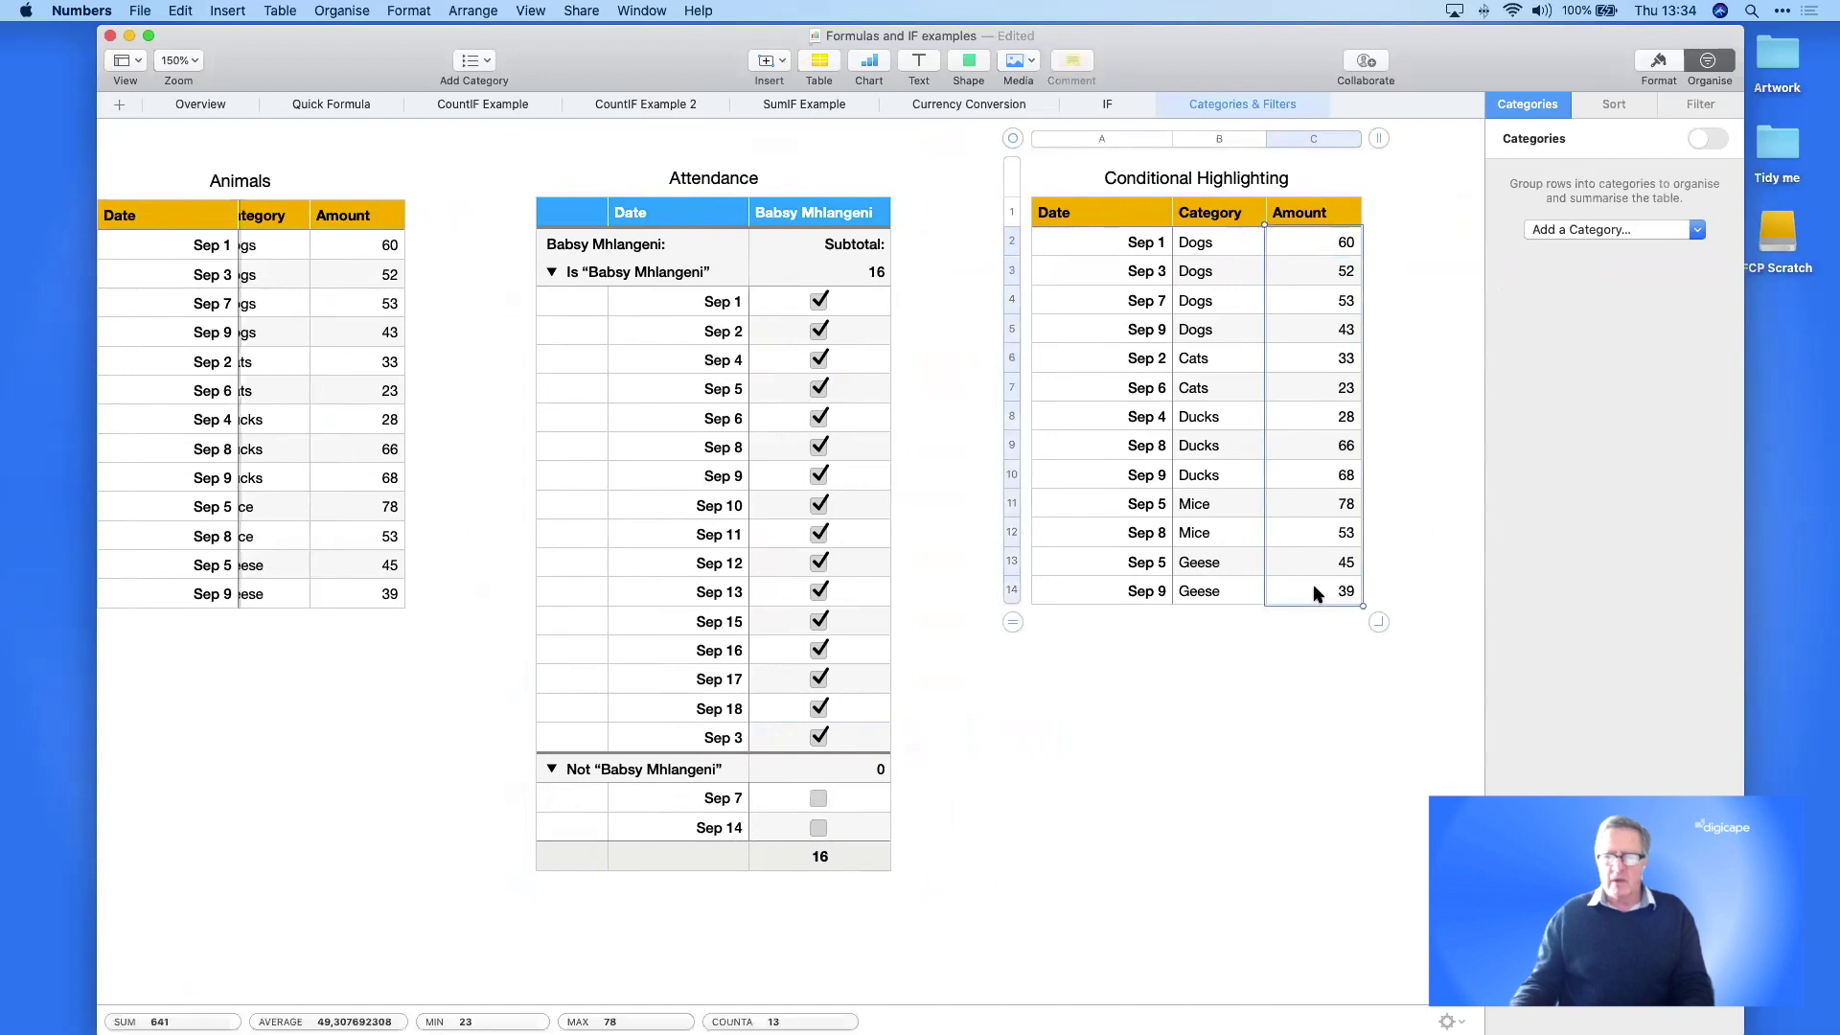
left_click(430, 10)
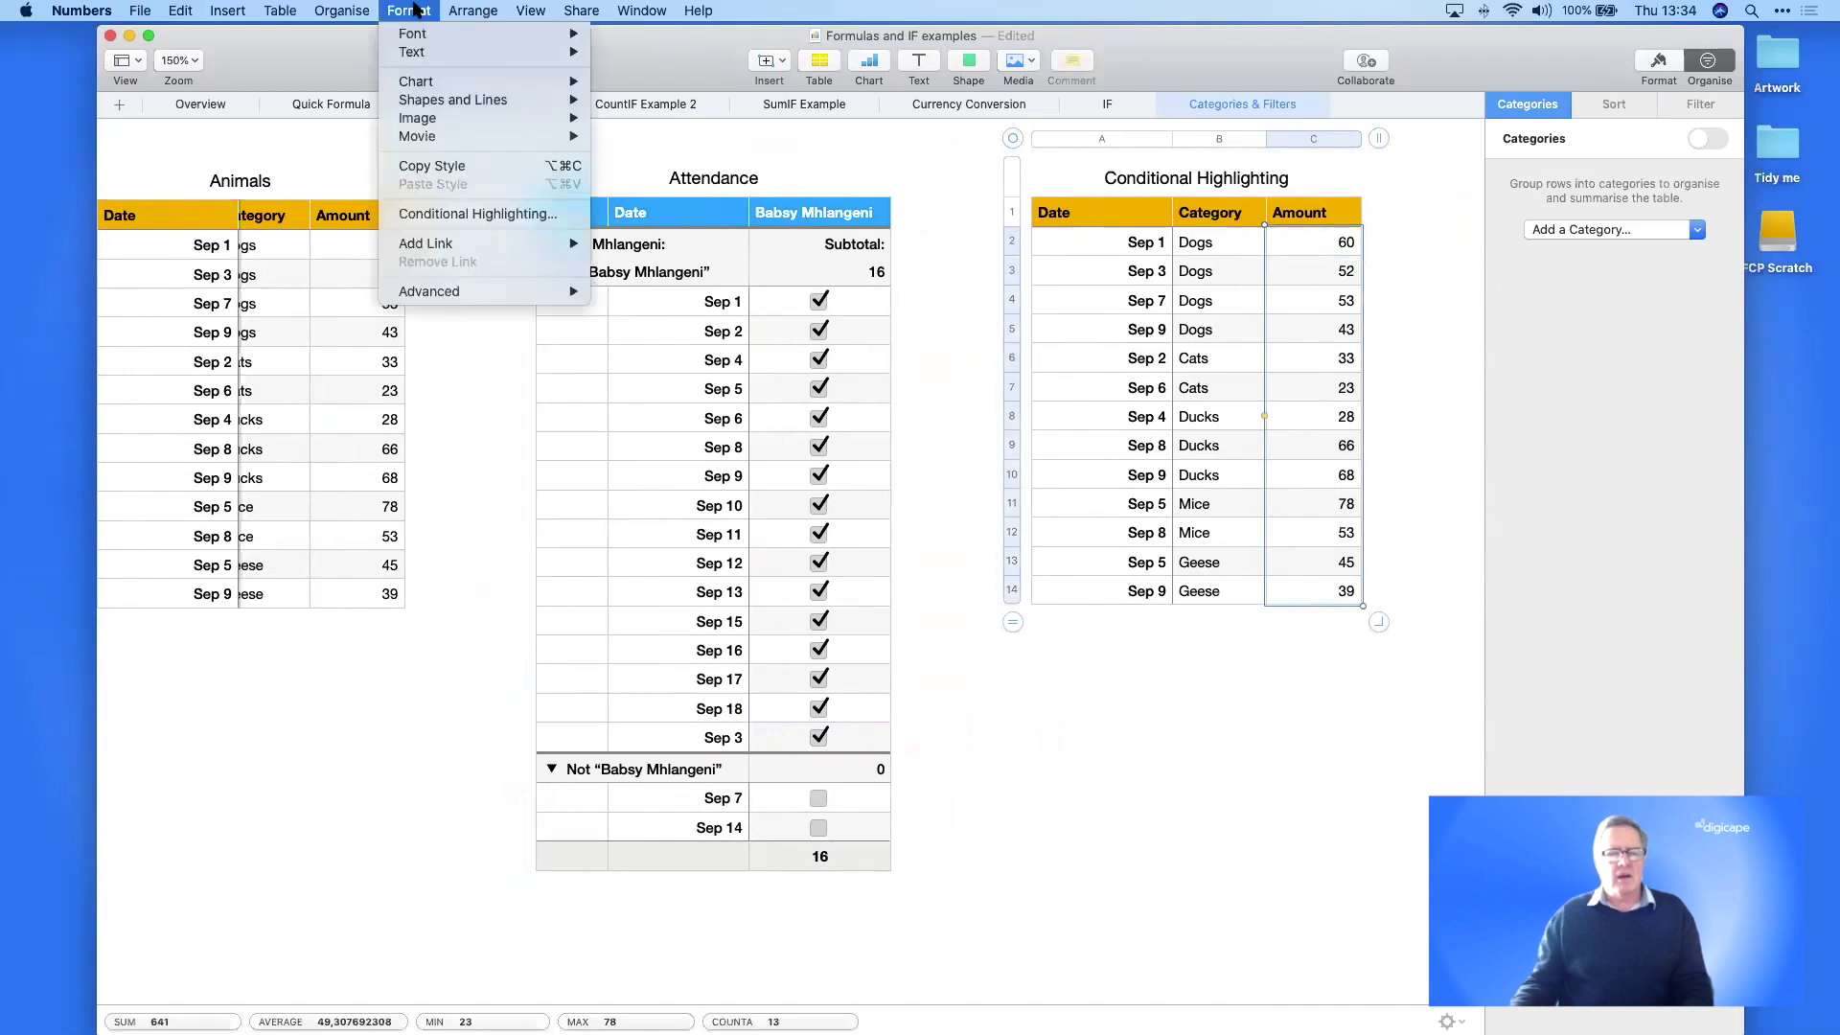
left_click(423, 217)
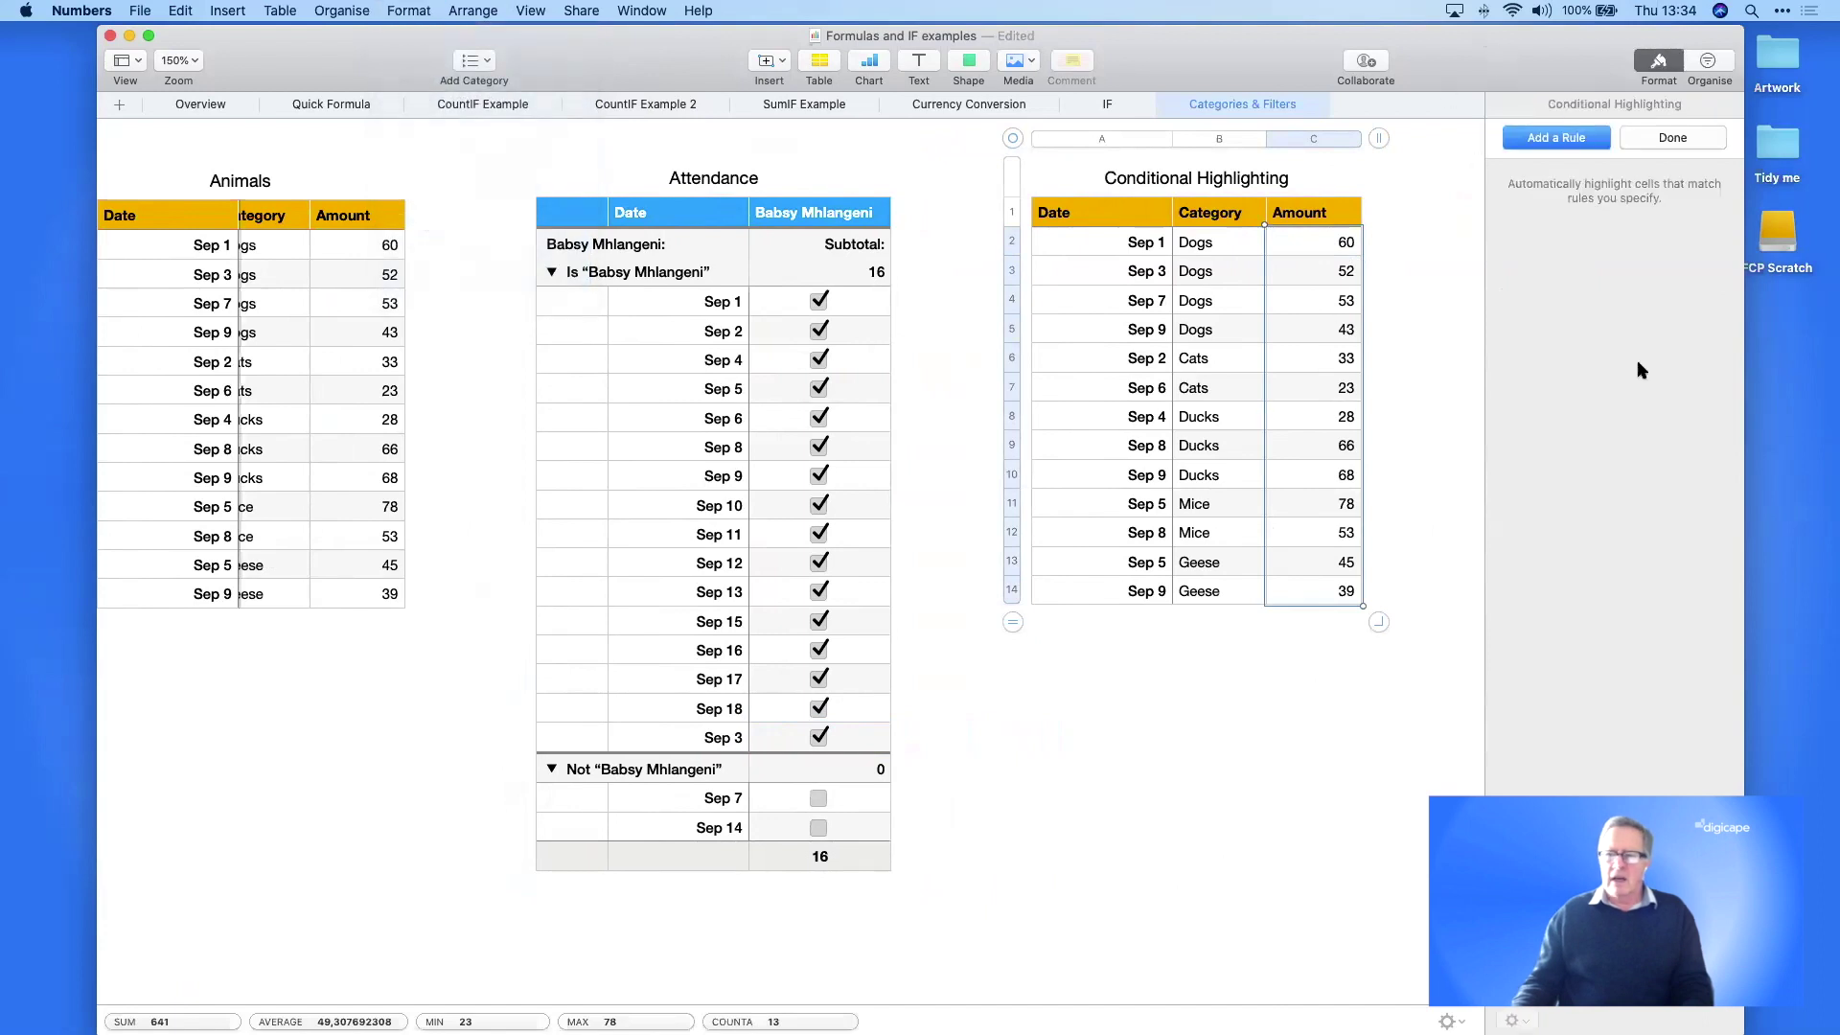
left_click(1557, 138)
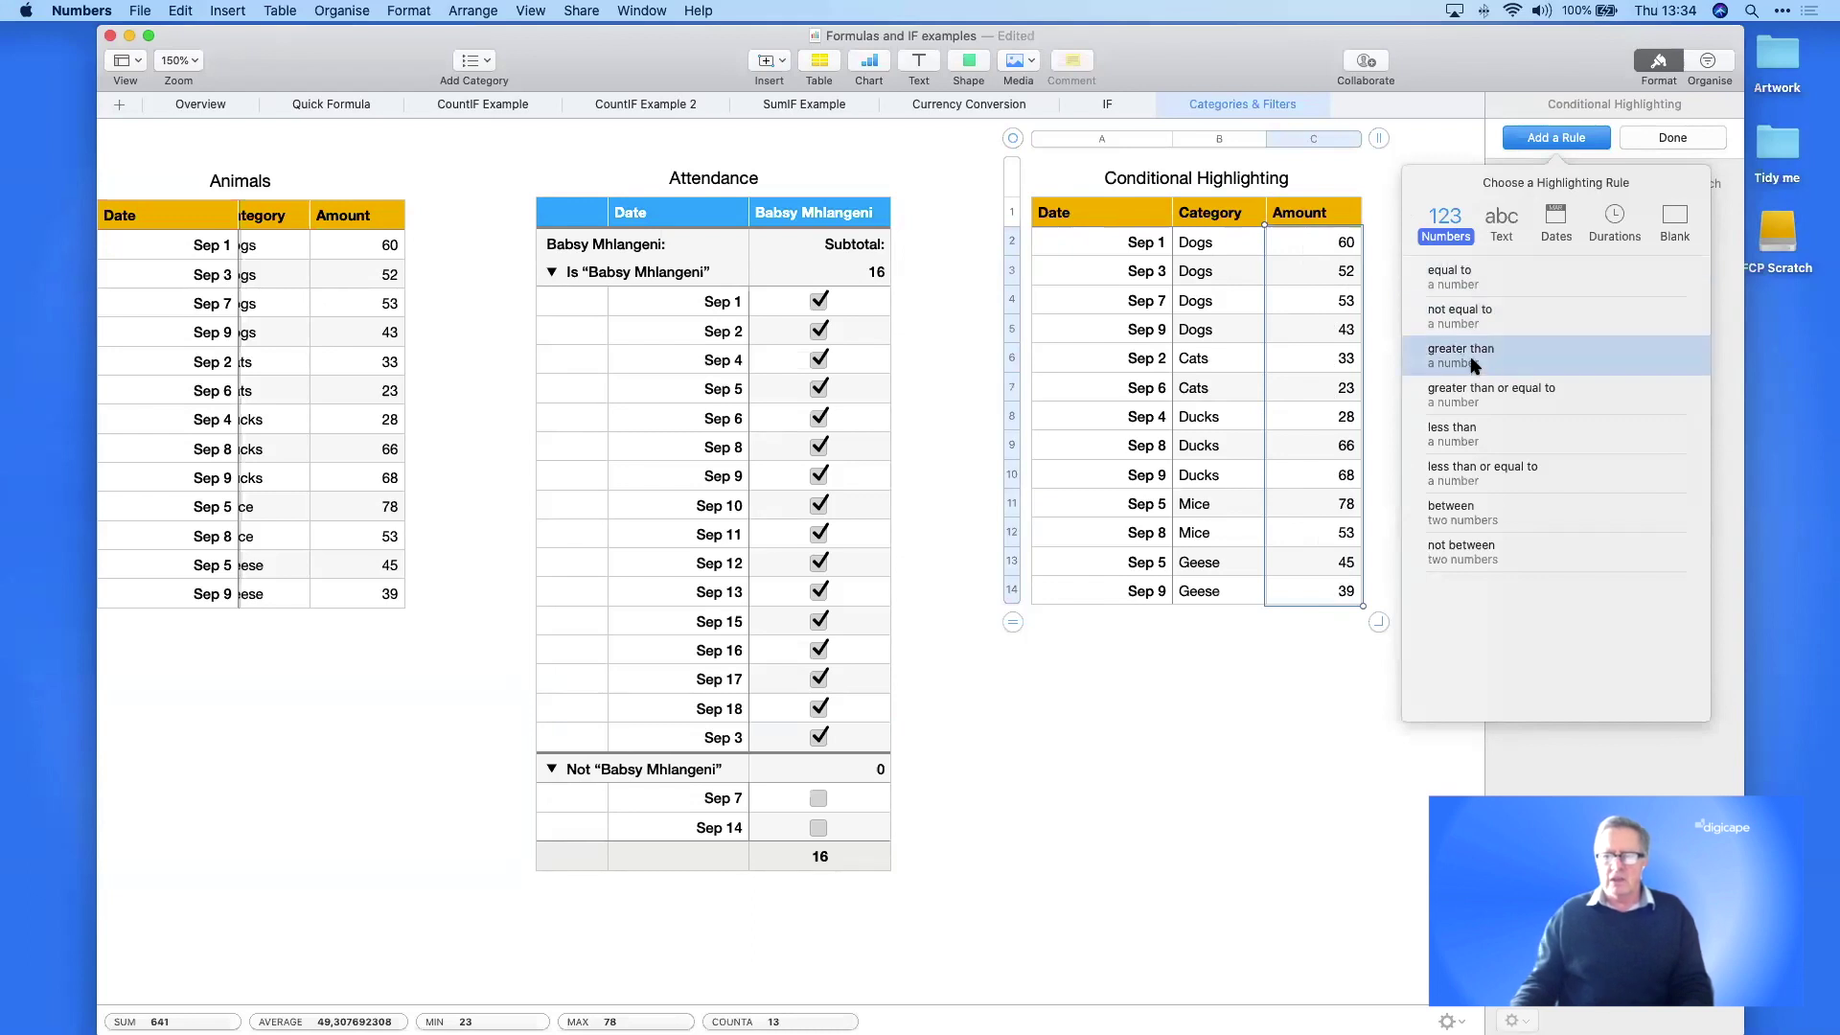
left_click(1505, 393)
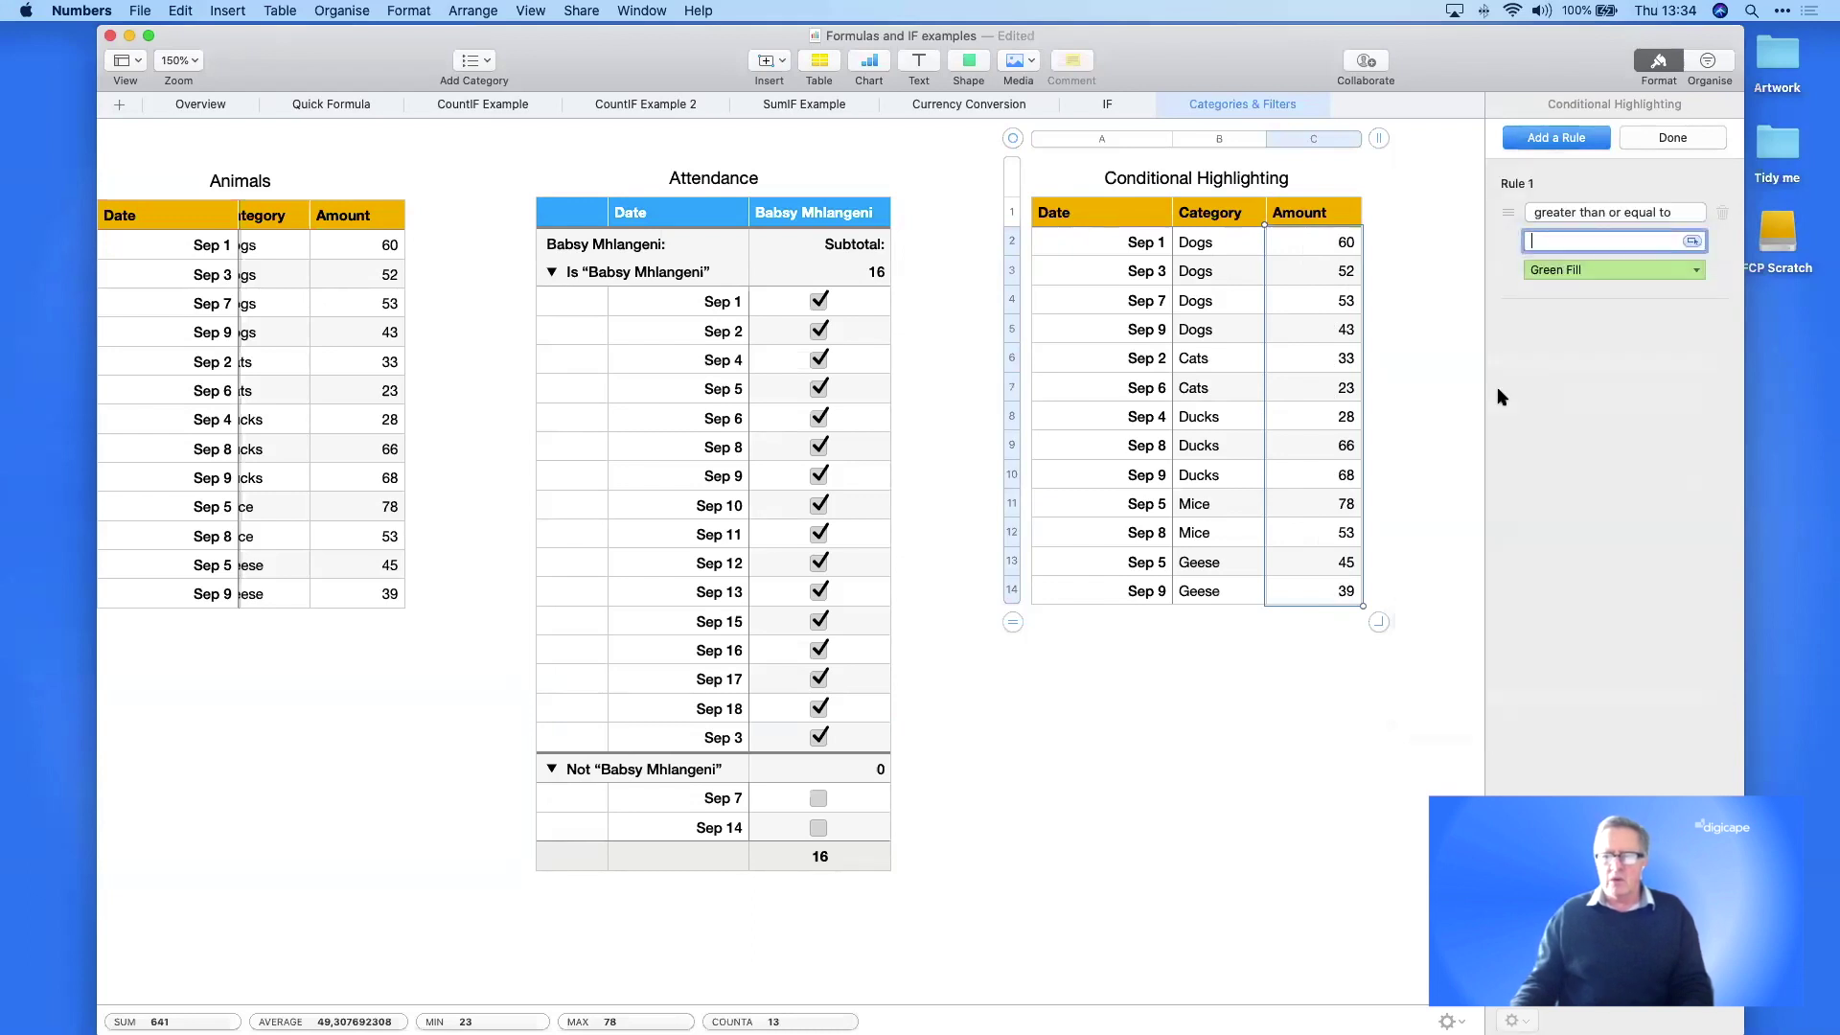
left_click(1564, 212)
left_click(1543, 245)
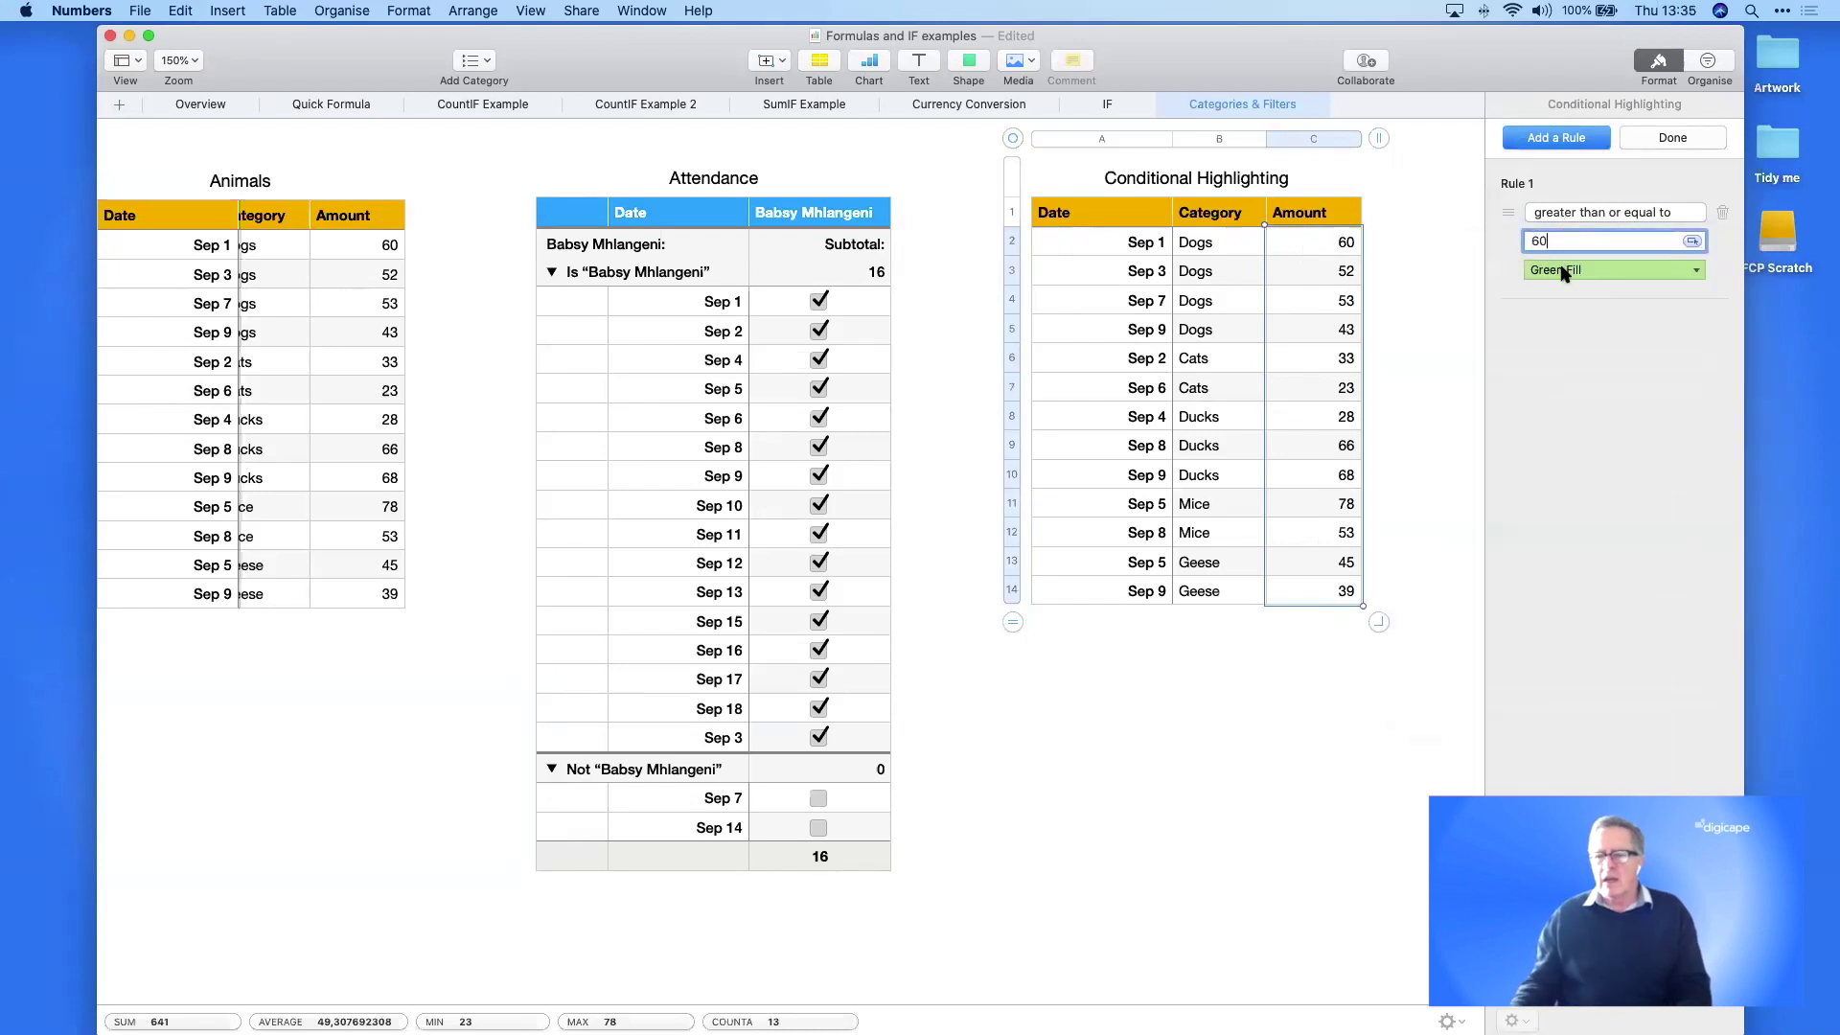
left_click(1564, 271)
left_click(1562, 540)
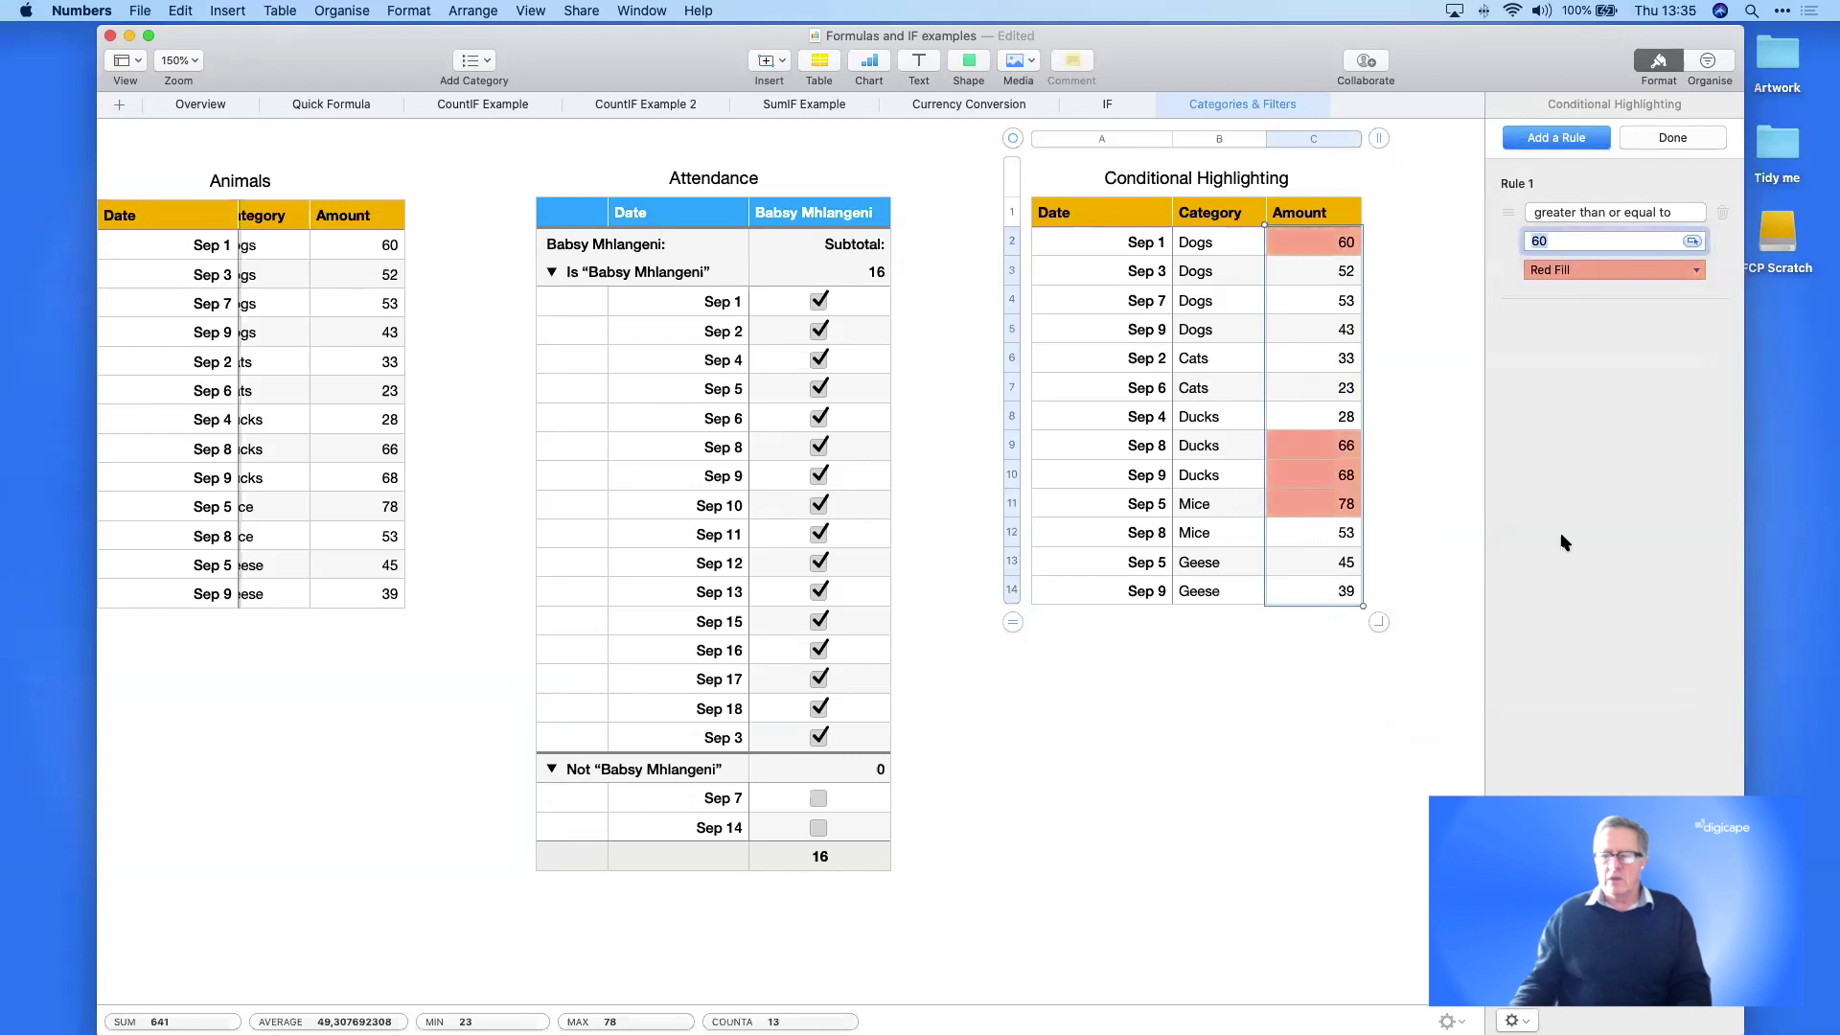
- Change the Amount for the Sep 9 Dogs row to 65 in the Conditional Highlighting table
left_click(1342, 329)
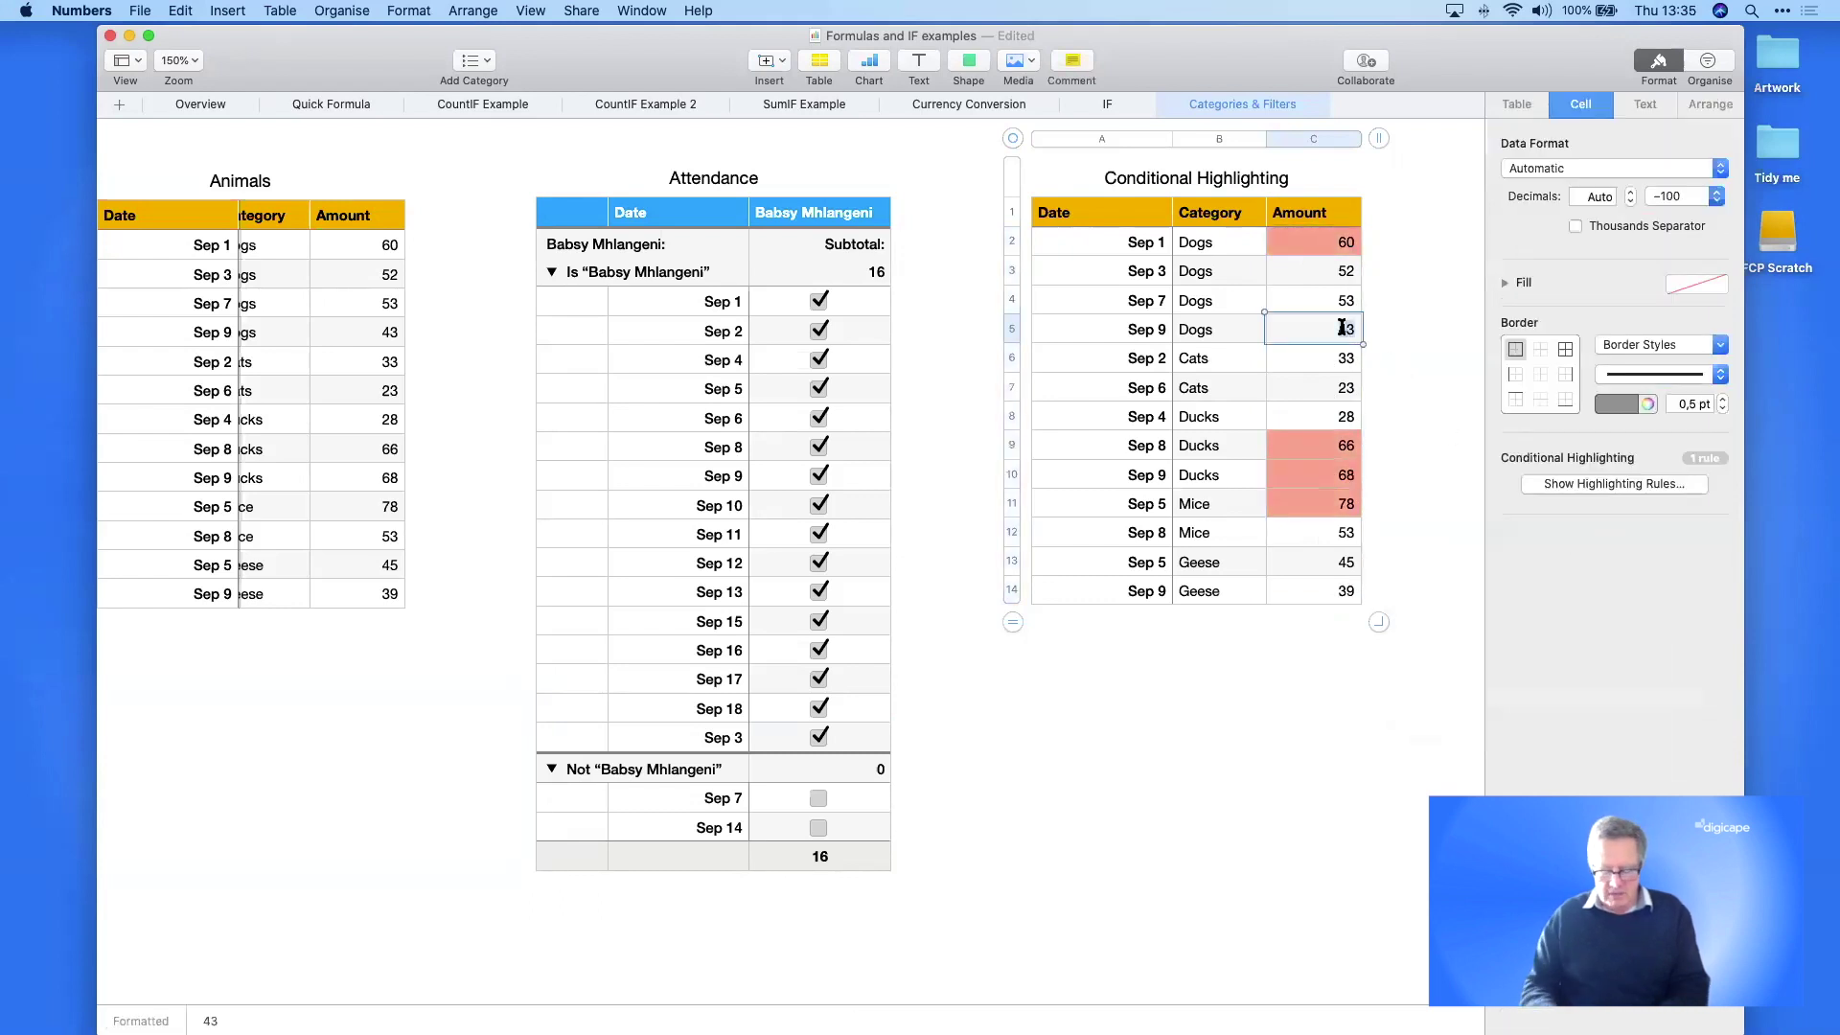
type("65")
key("Return")
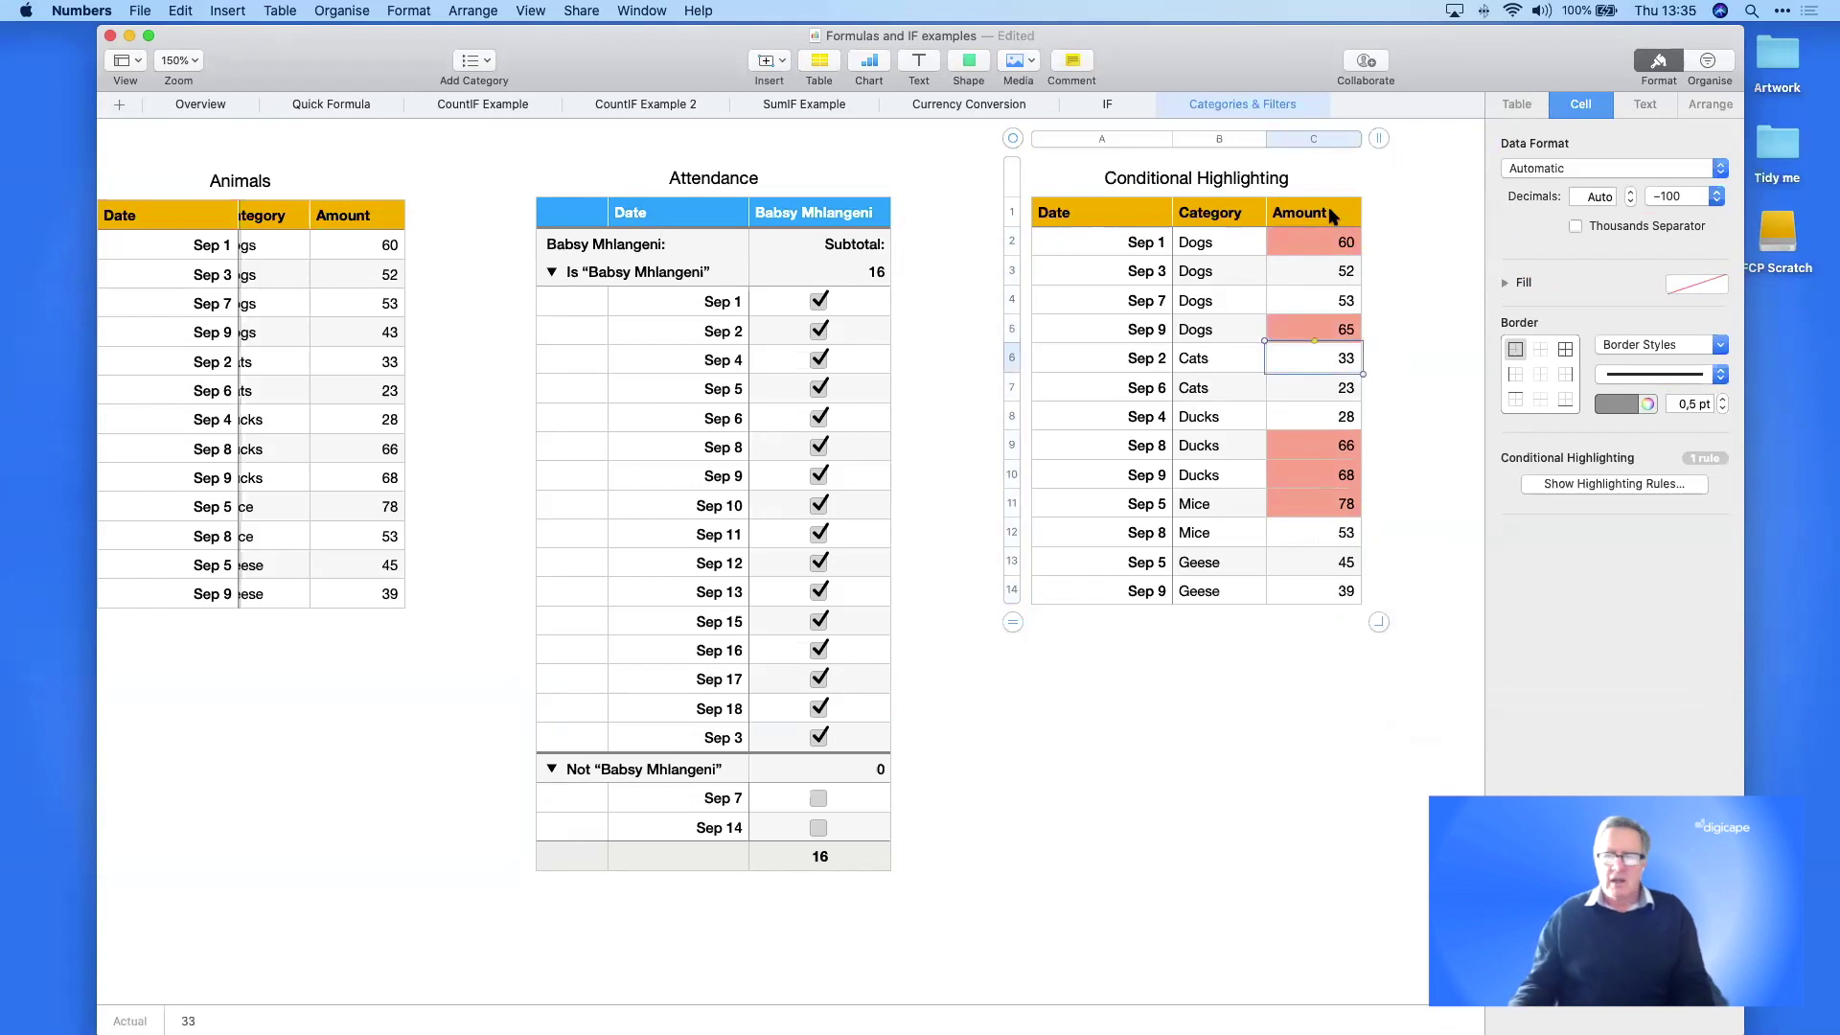
- Switch the highlighting rule on all the Conditional Highlighting table's Amount cells from Red Fill to Custom Style
left_click(1334, 242)
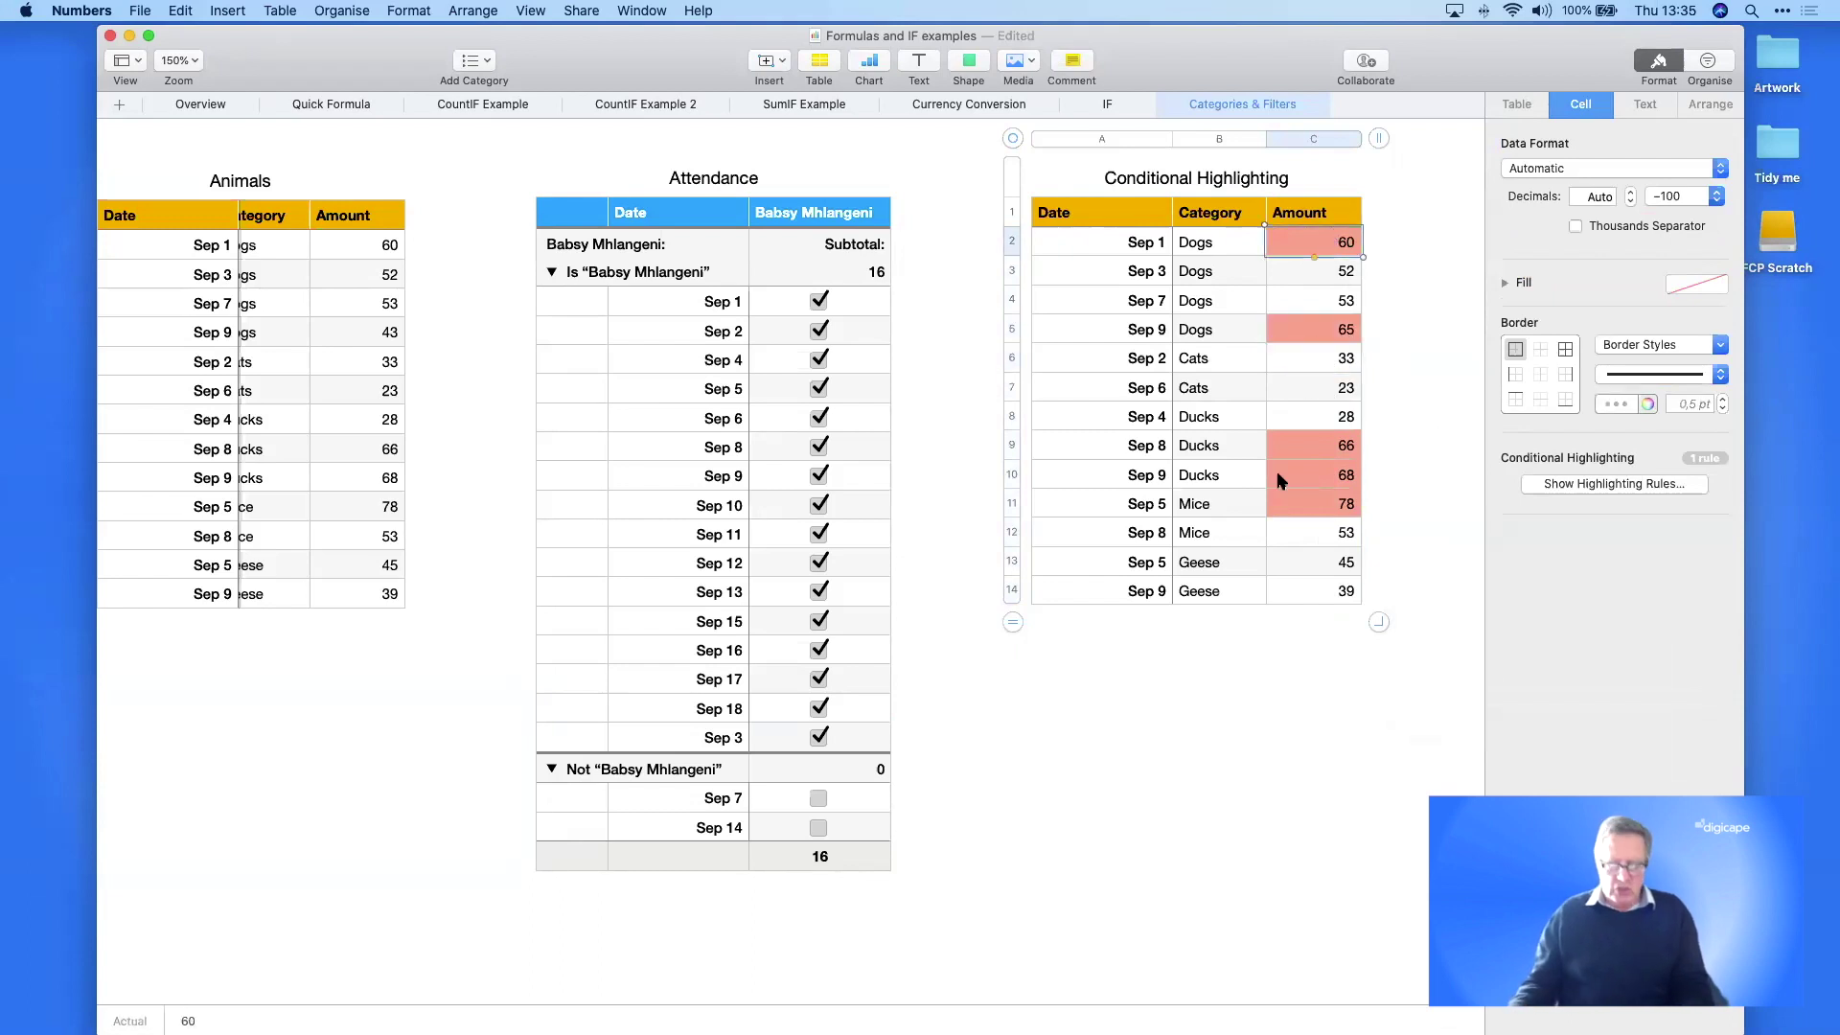
left_click(1284, 594, "shift")
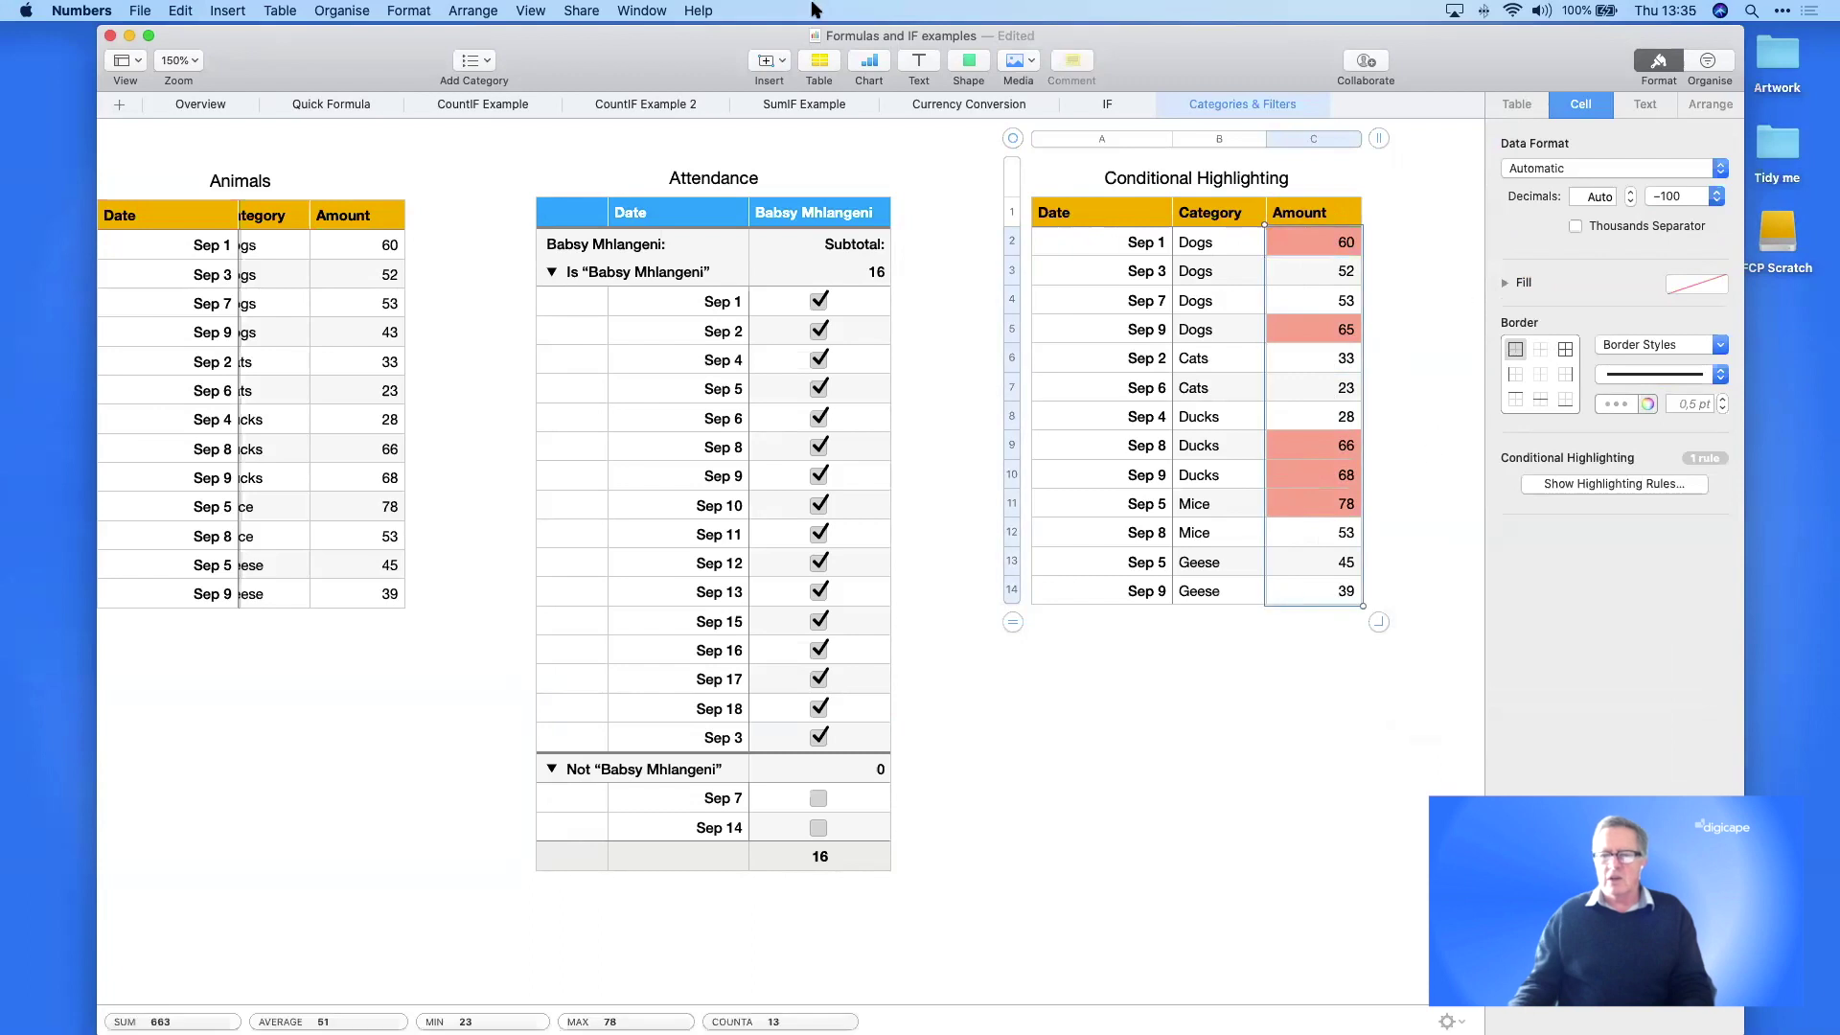
left_click(421, 10)
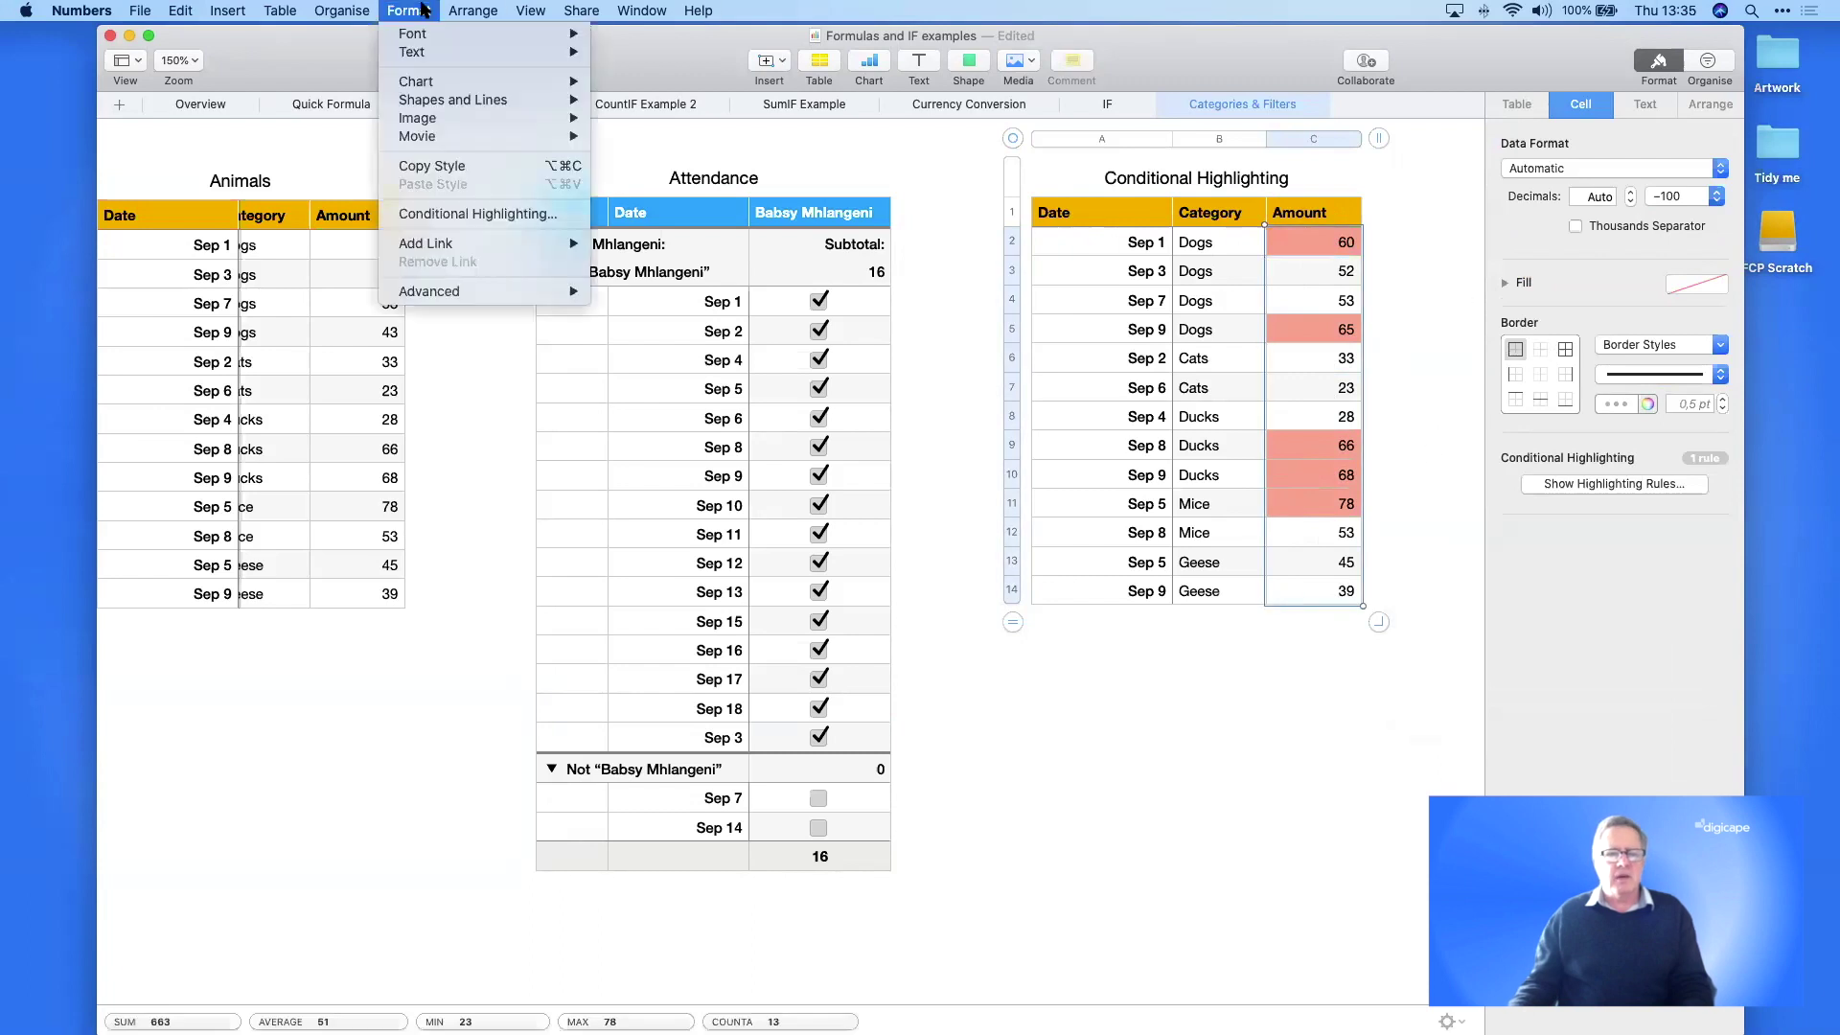
left_click(450, 215)
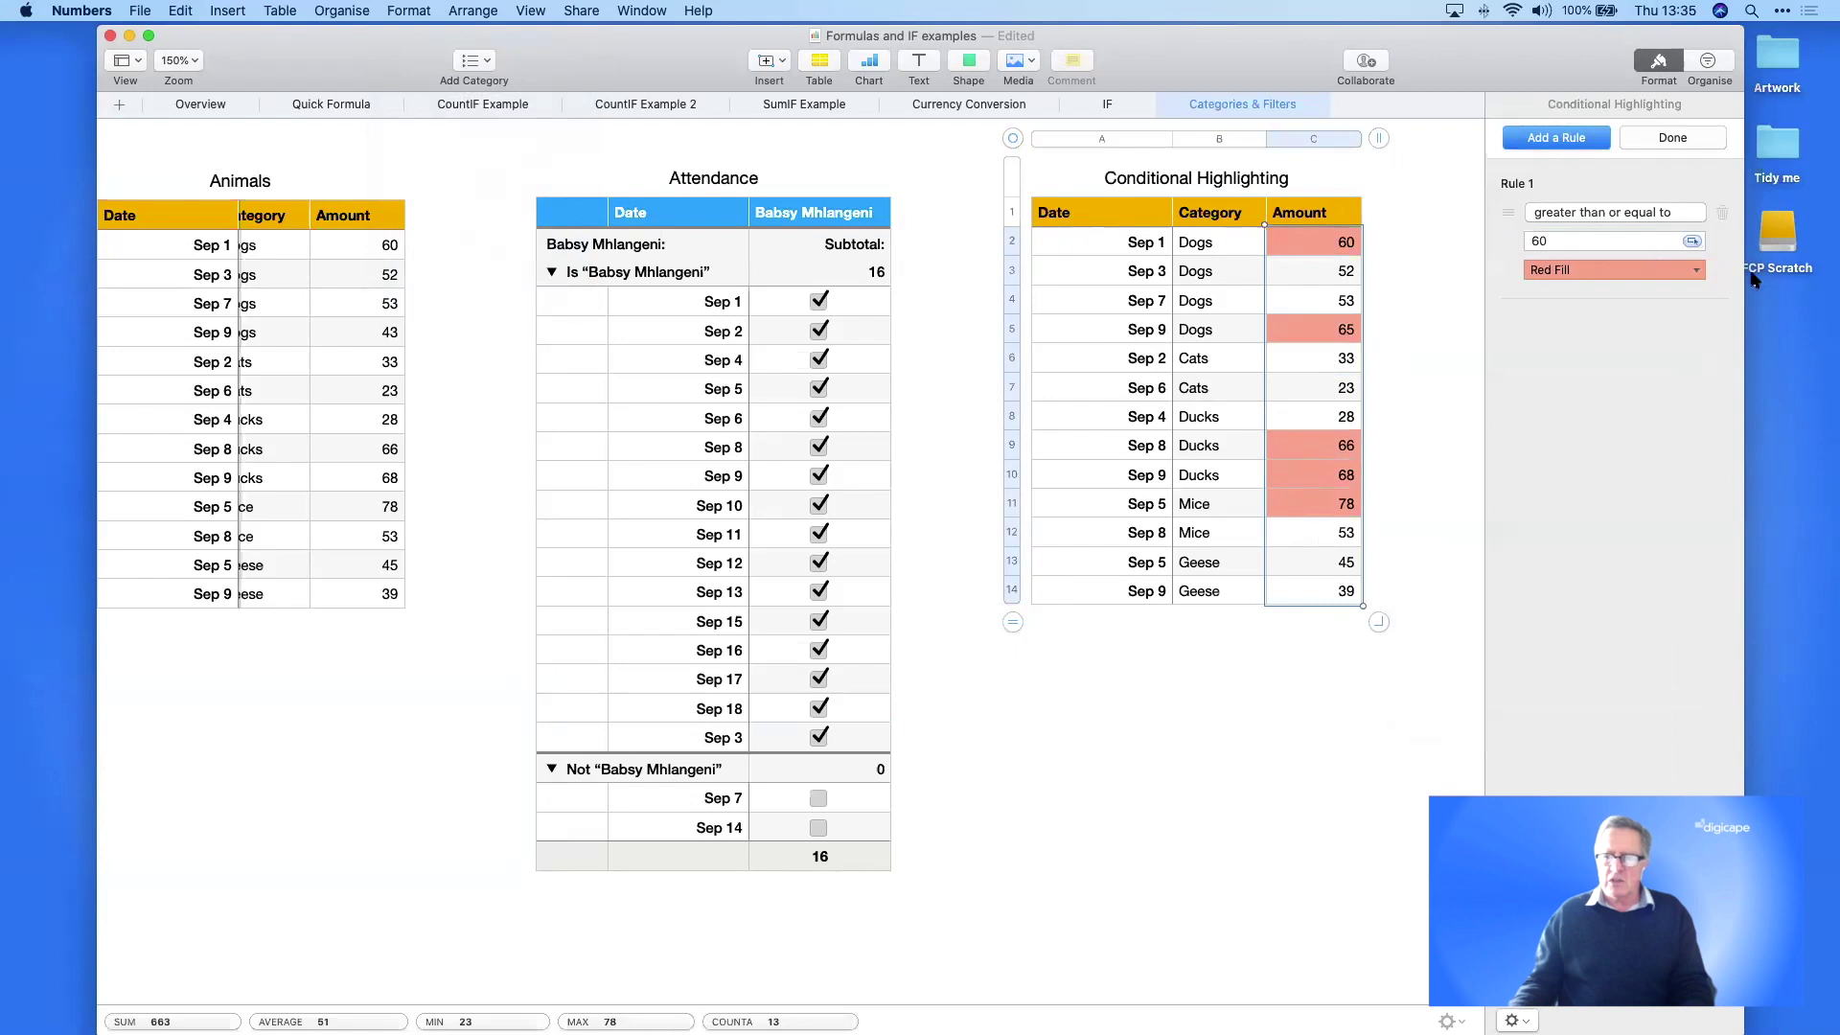
left_click(1696, 270)
scroll(1620, 460, "down", 3)
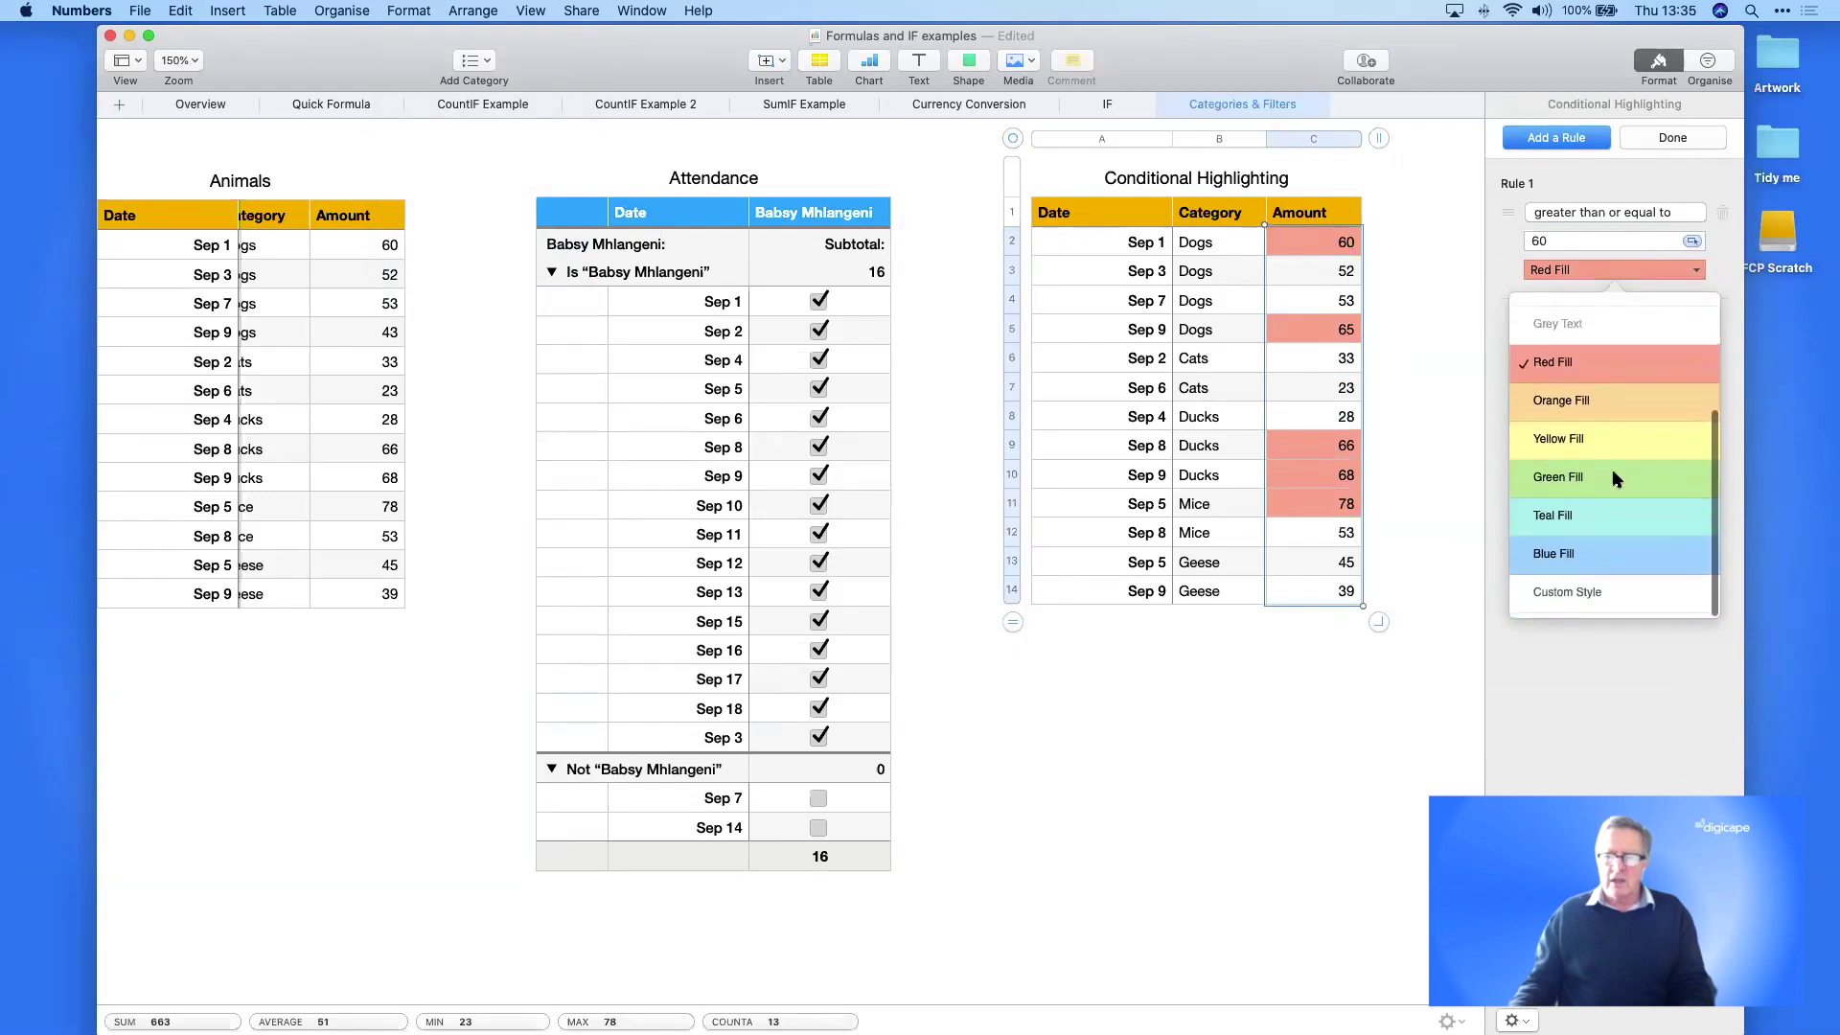
left_click(1568, 596)
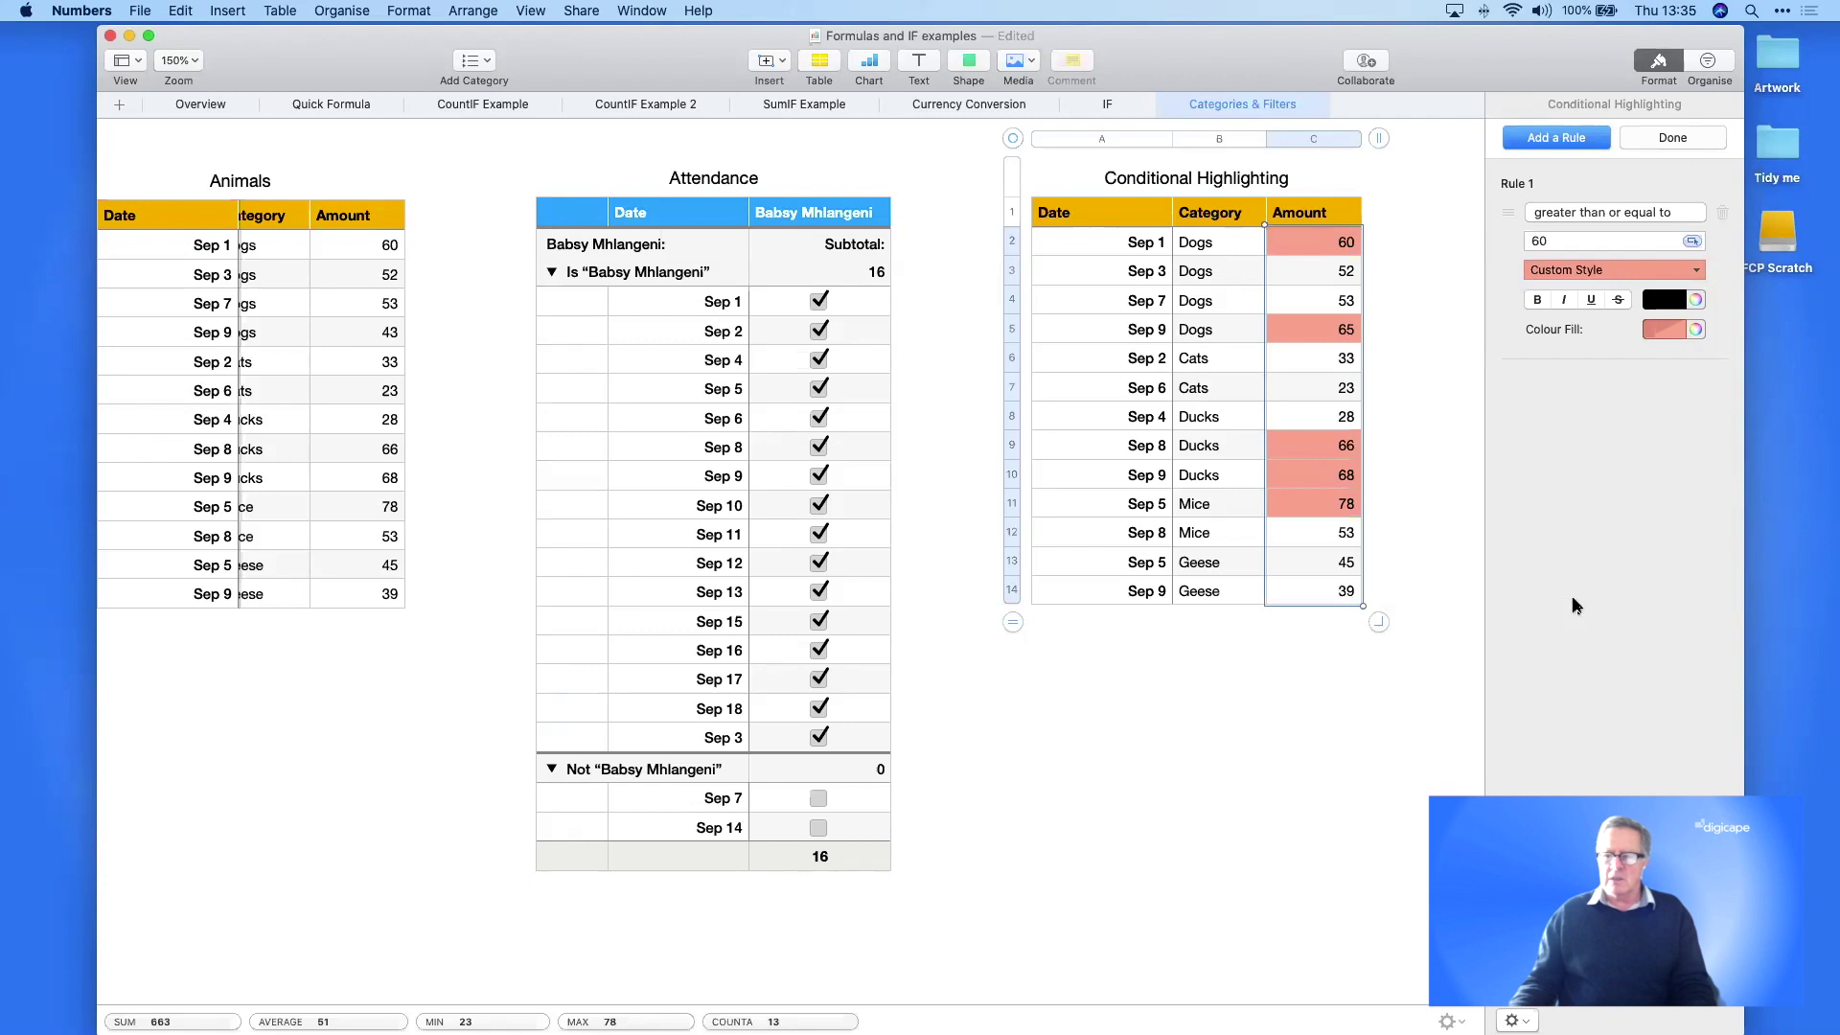
- Give the rule's custom style a white colour fill and bold red text
left_click(1676, 333)
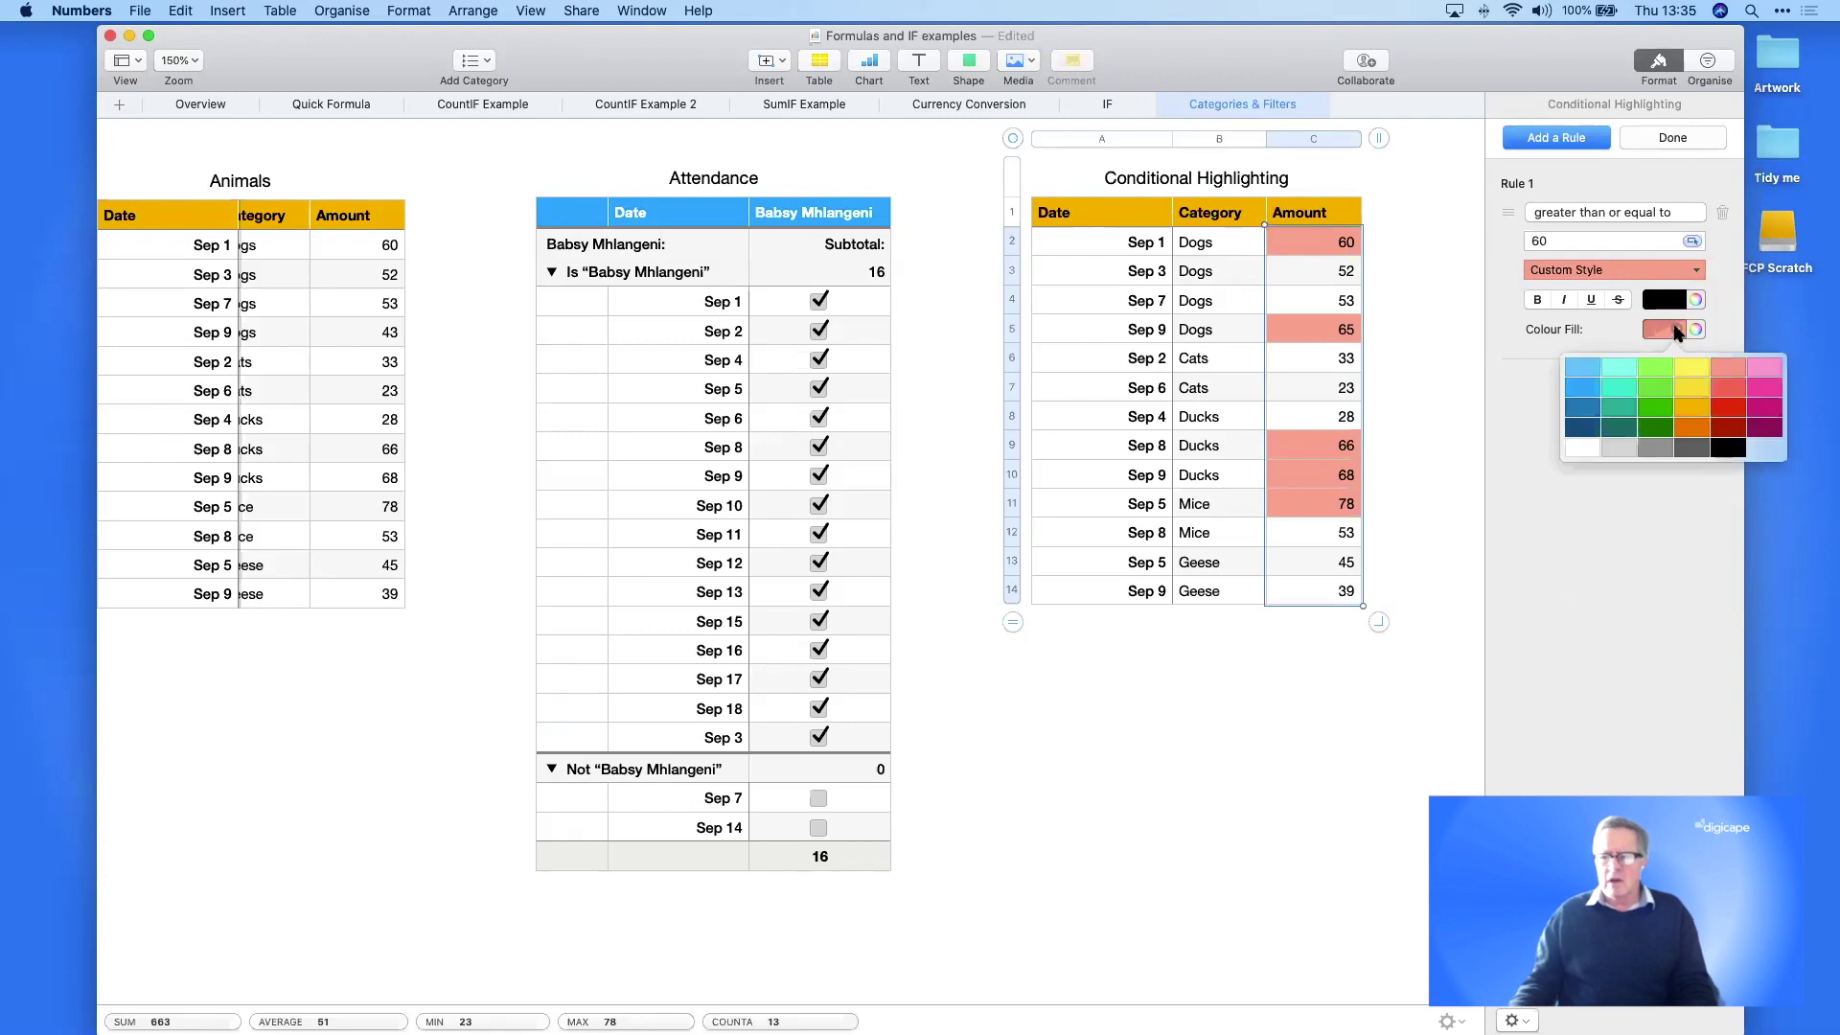
left_click(1579, 449)
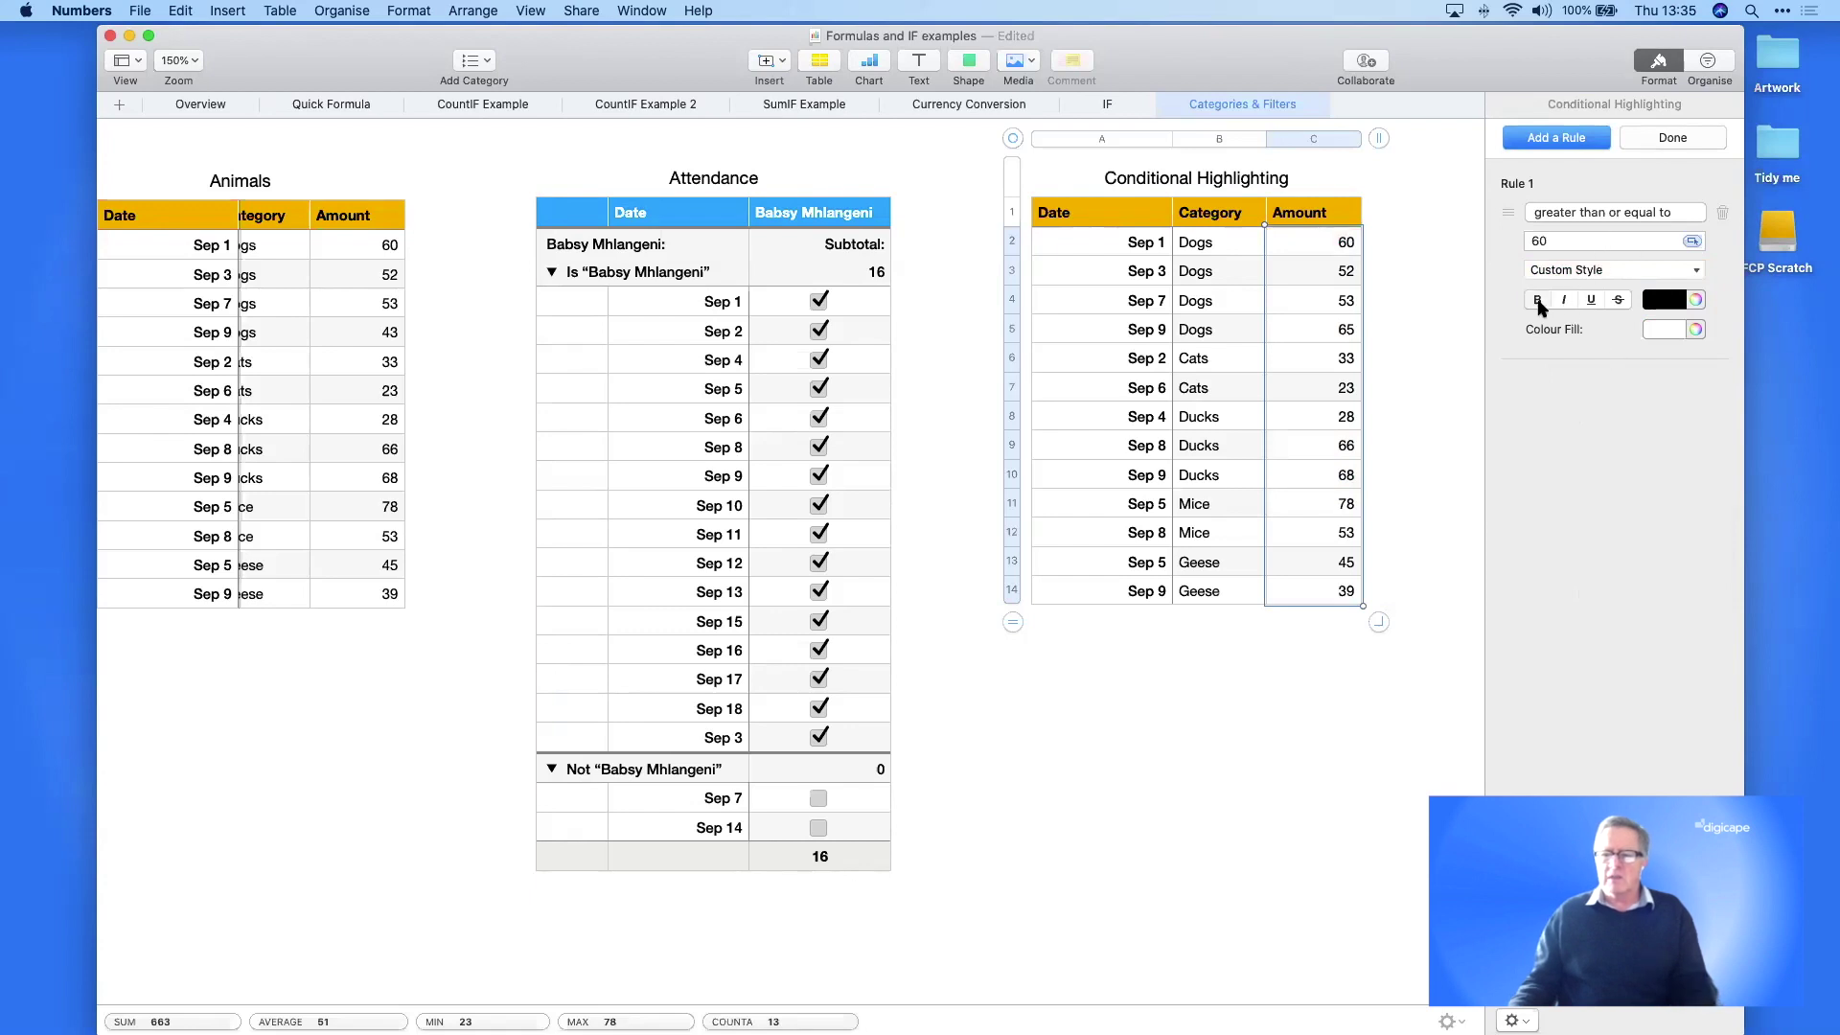
left_click(1537, 299)
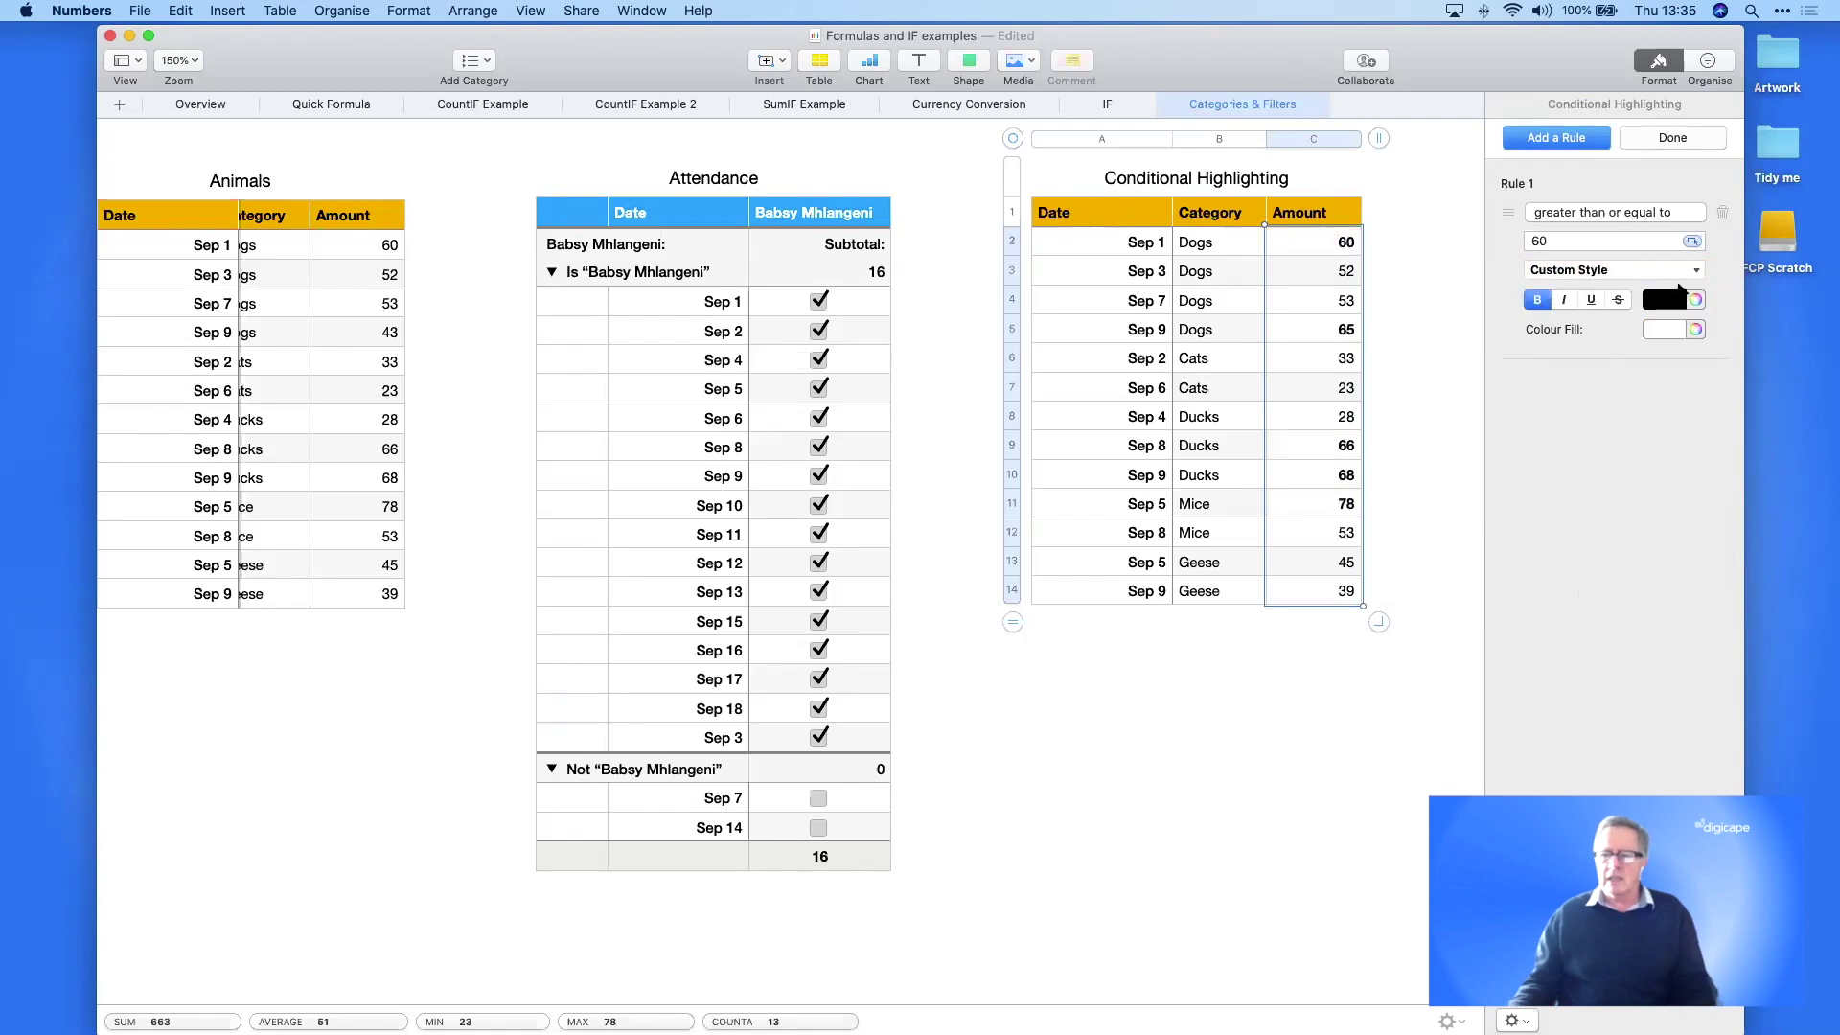
left_click(1667, 299)
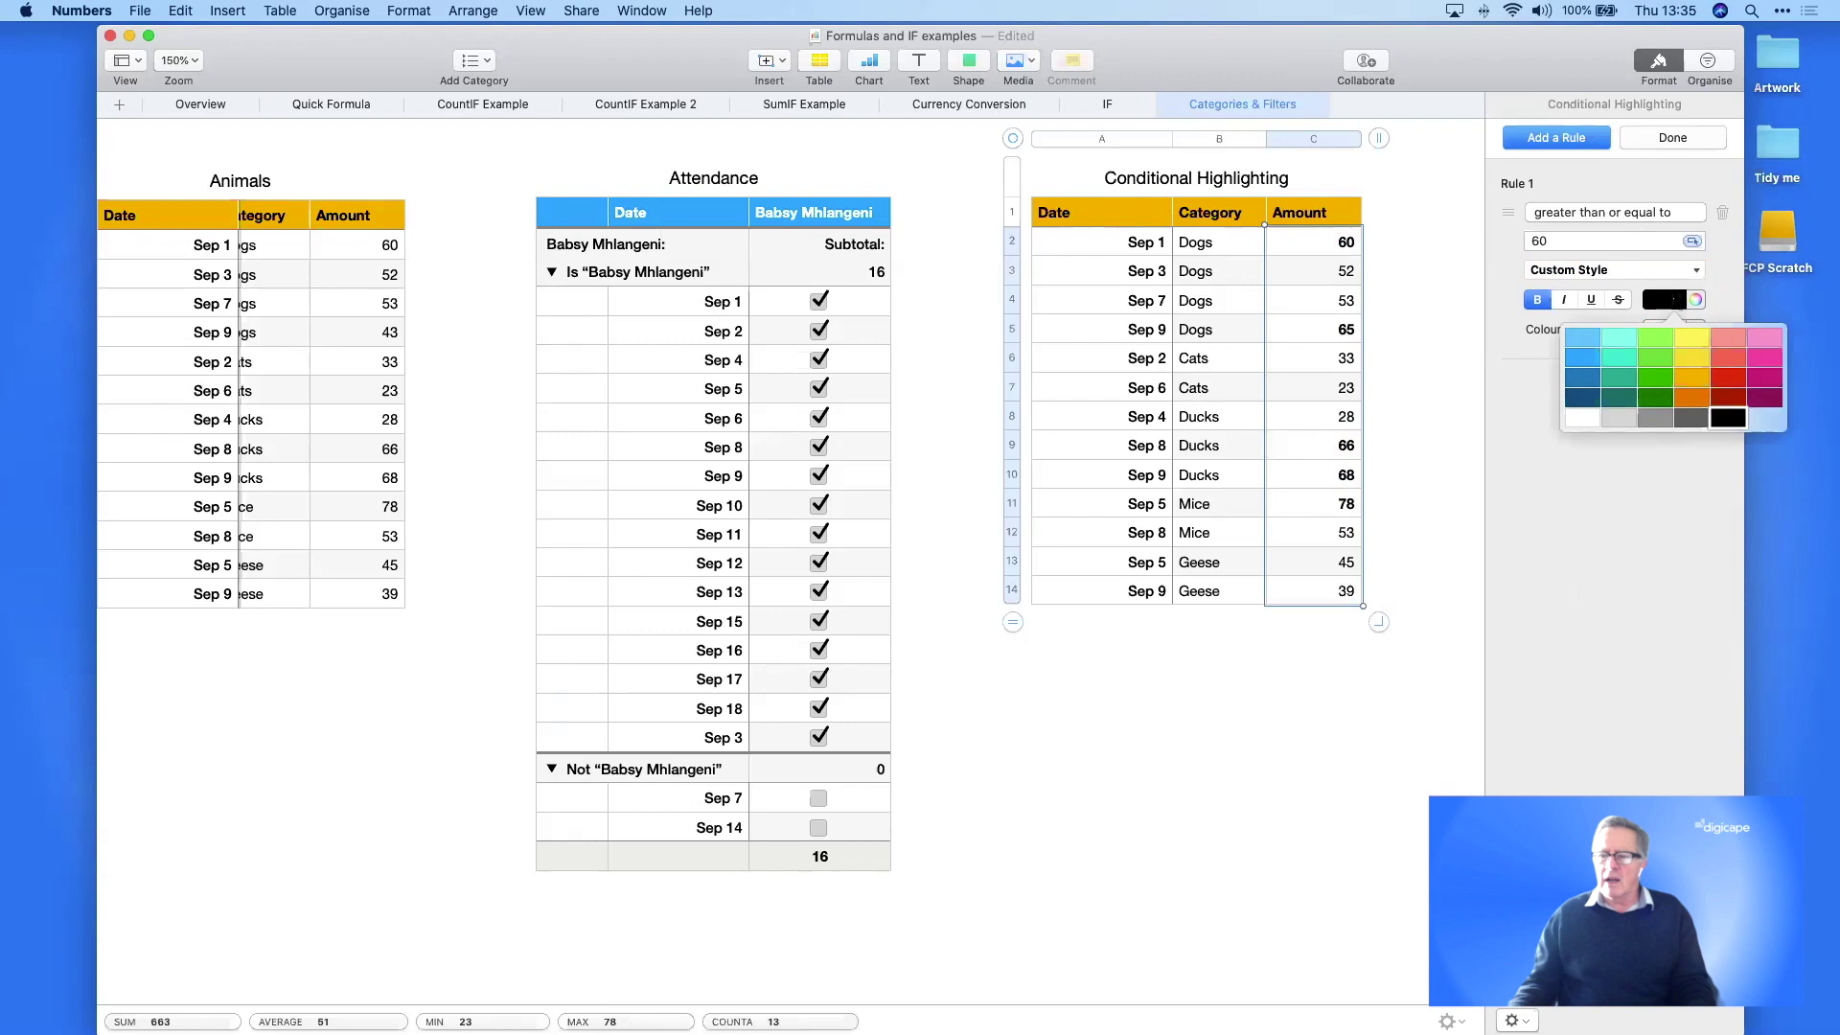
left_click(1730, 380)
left_click(1368, 738)
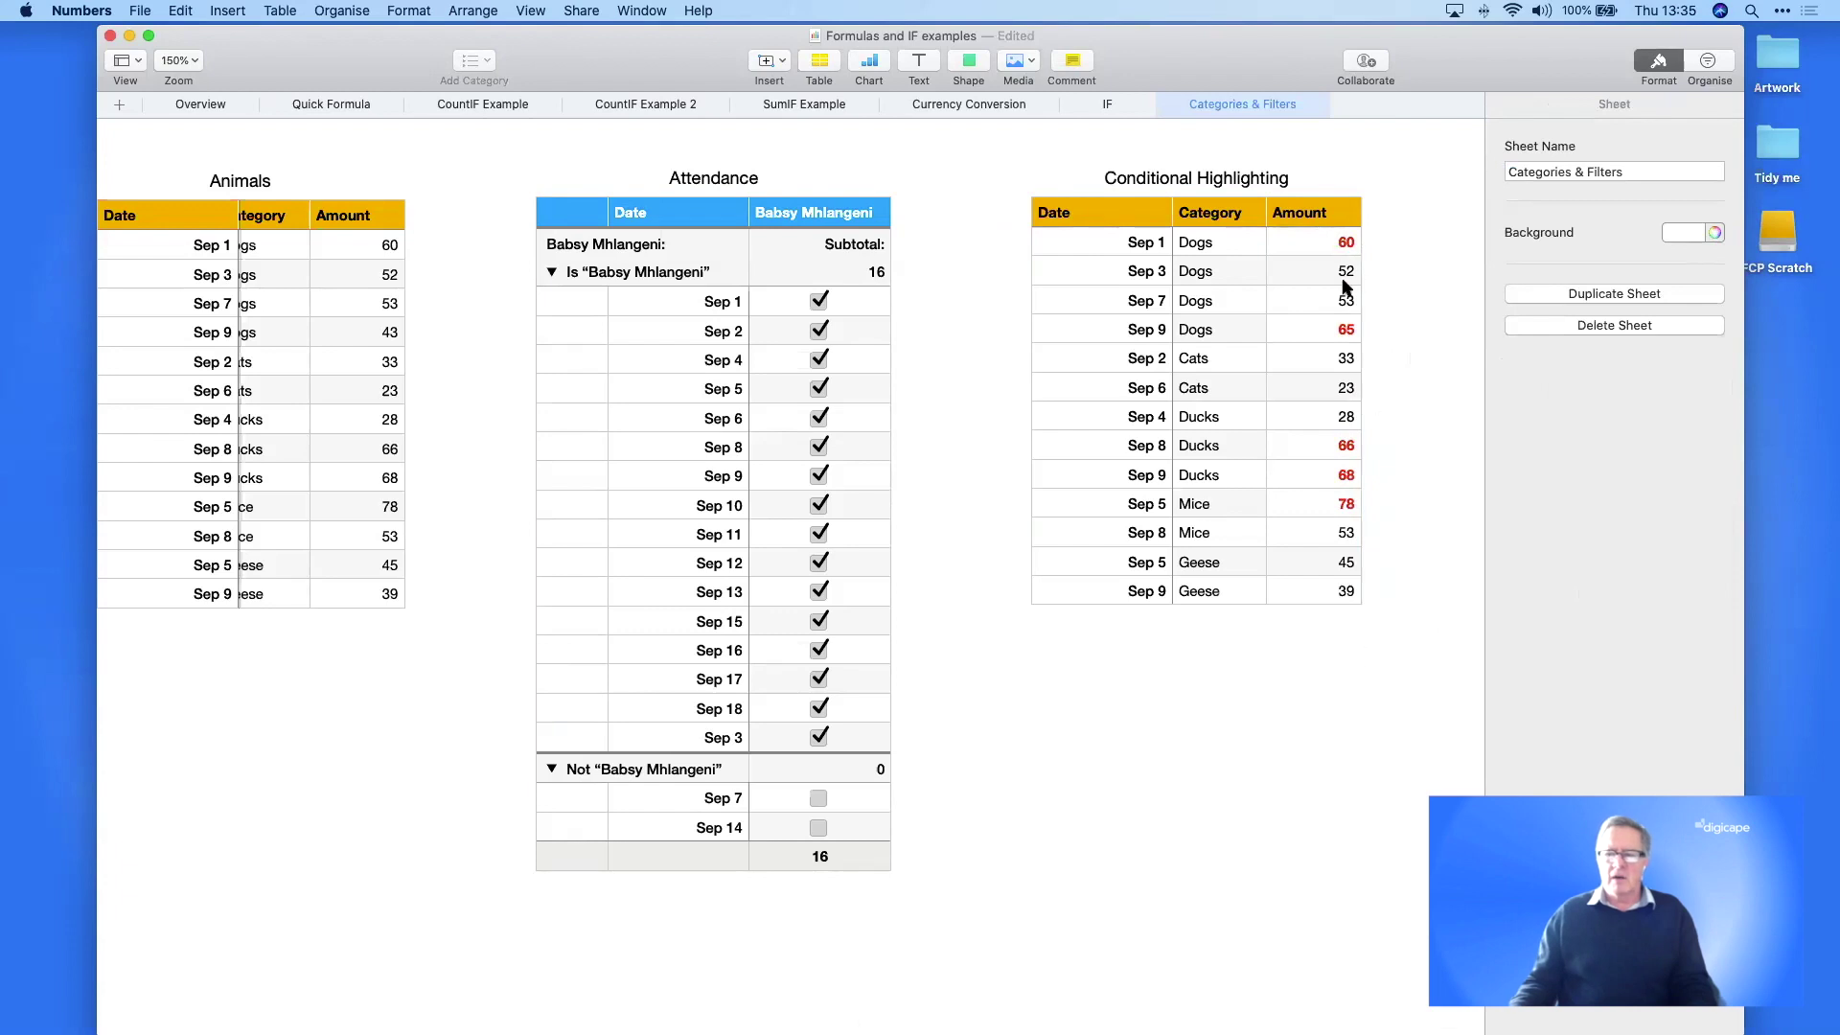
- Change the Amount for the Sep 9 Dogs row to 59 in the Conditional Highlighting table
left_click(1346, 330)
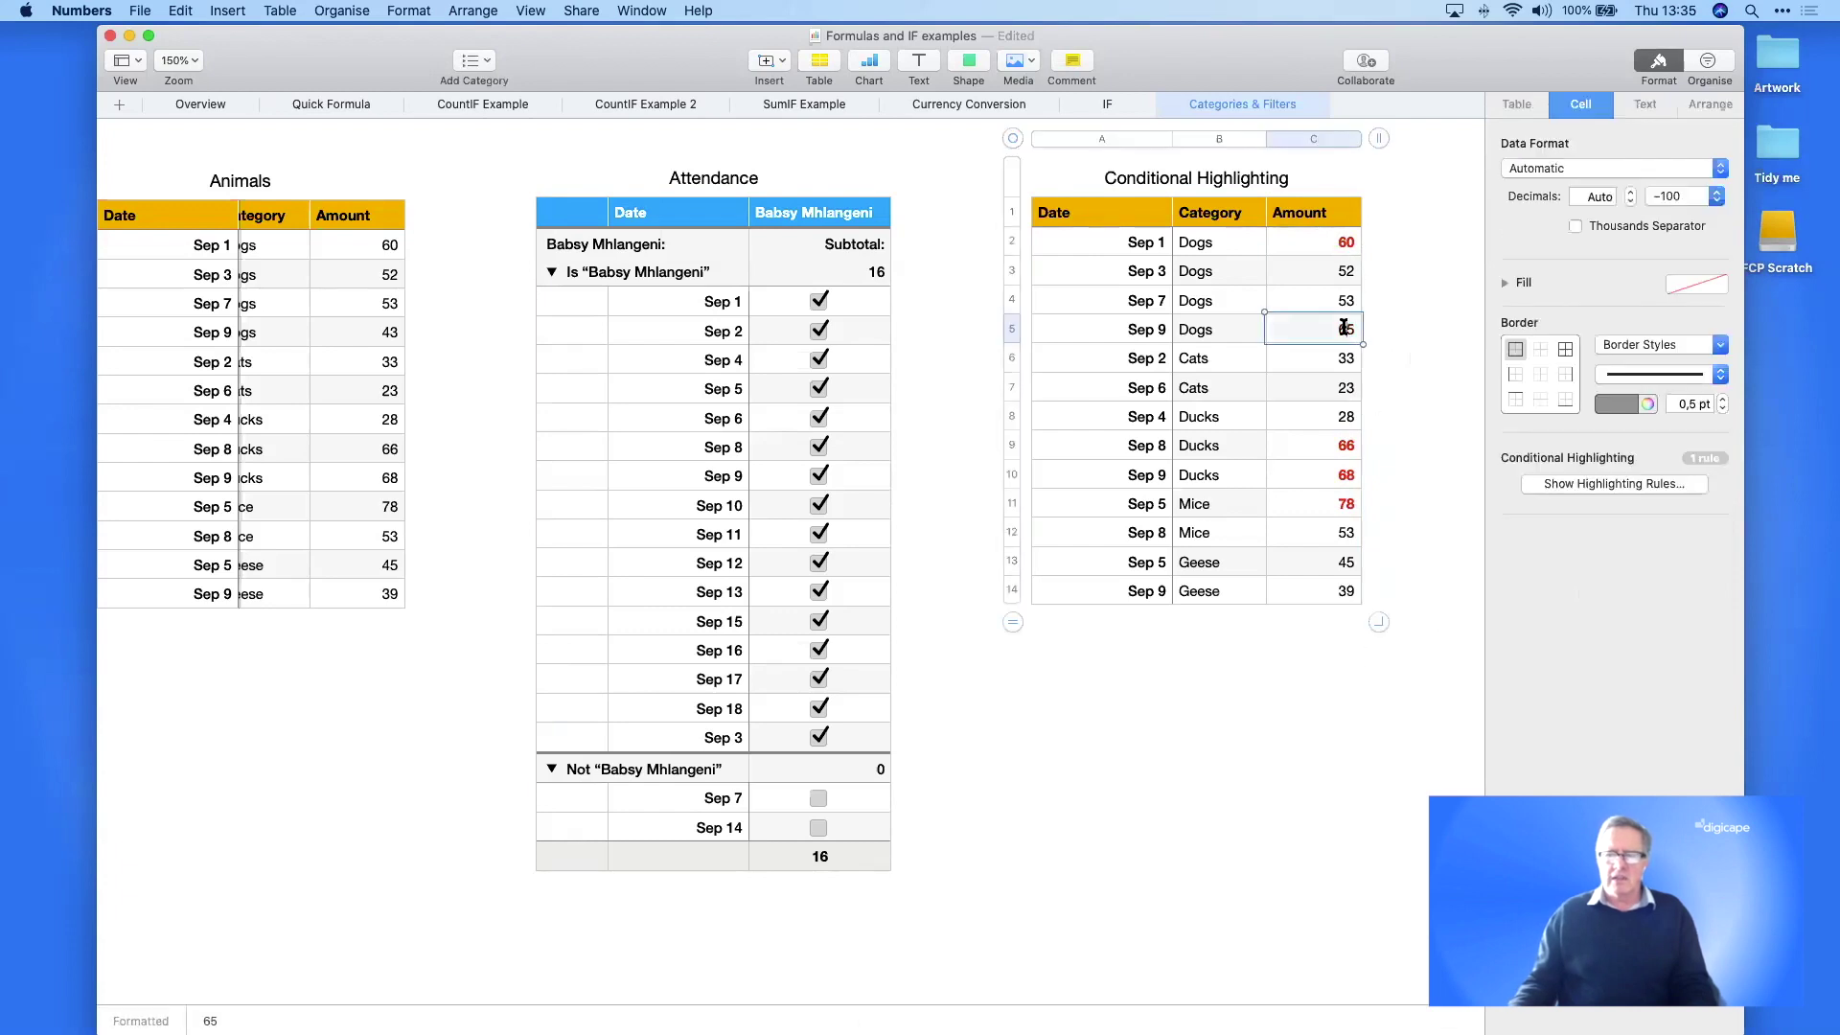
type("59")
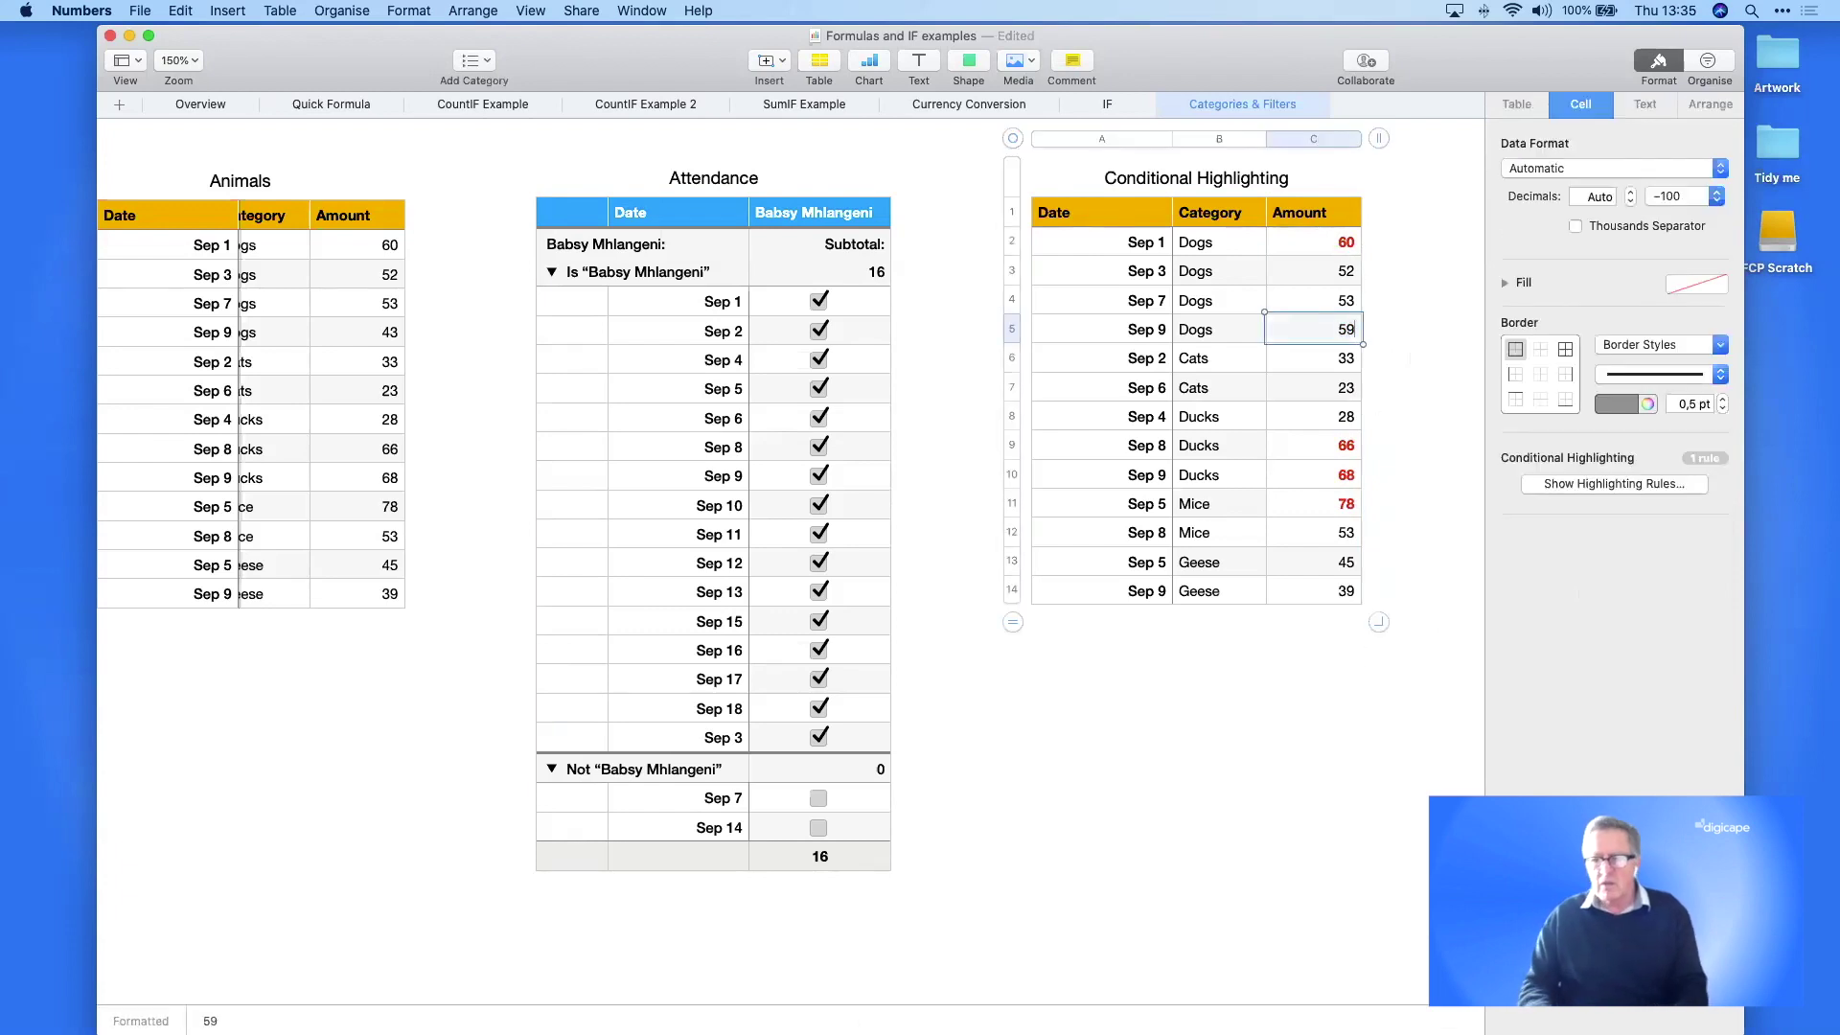
key("Return")
left_click(1310, 684)
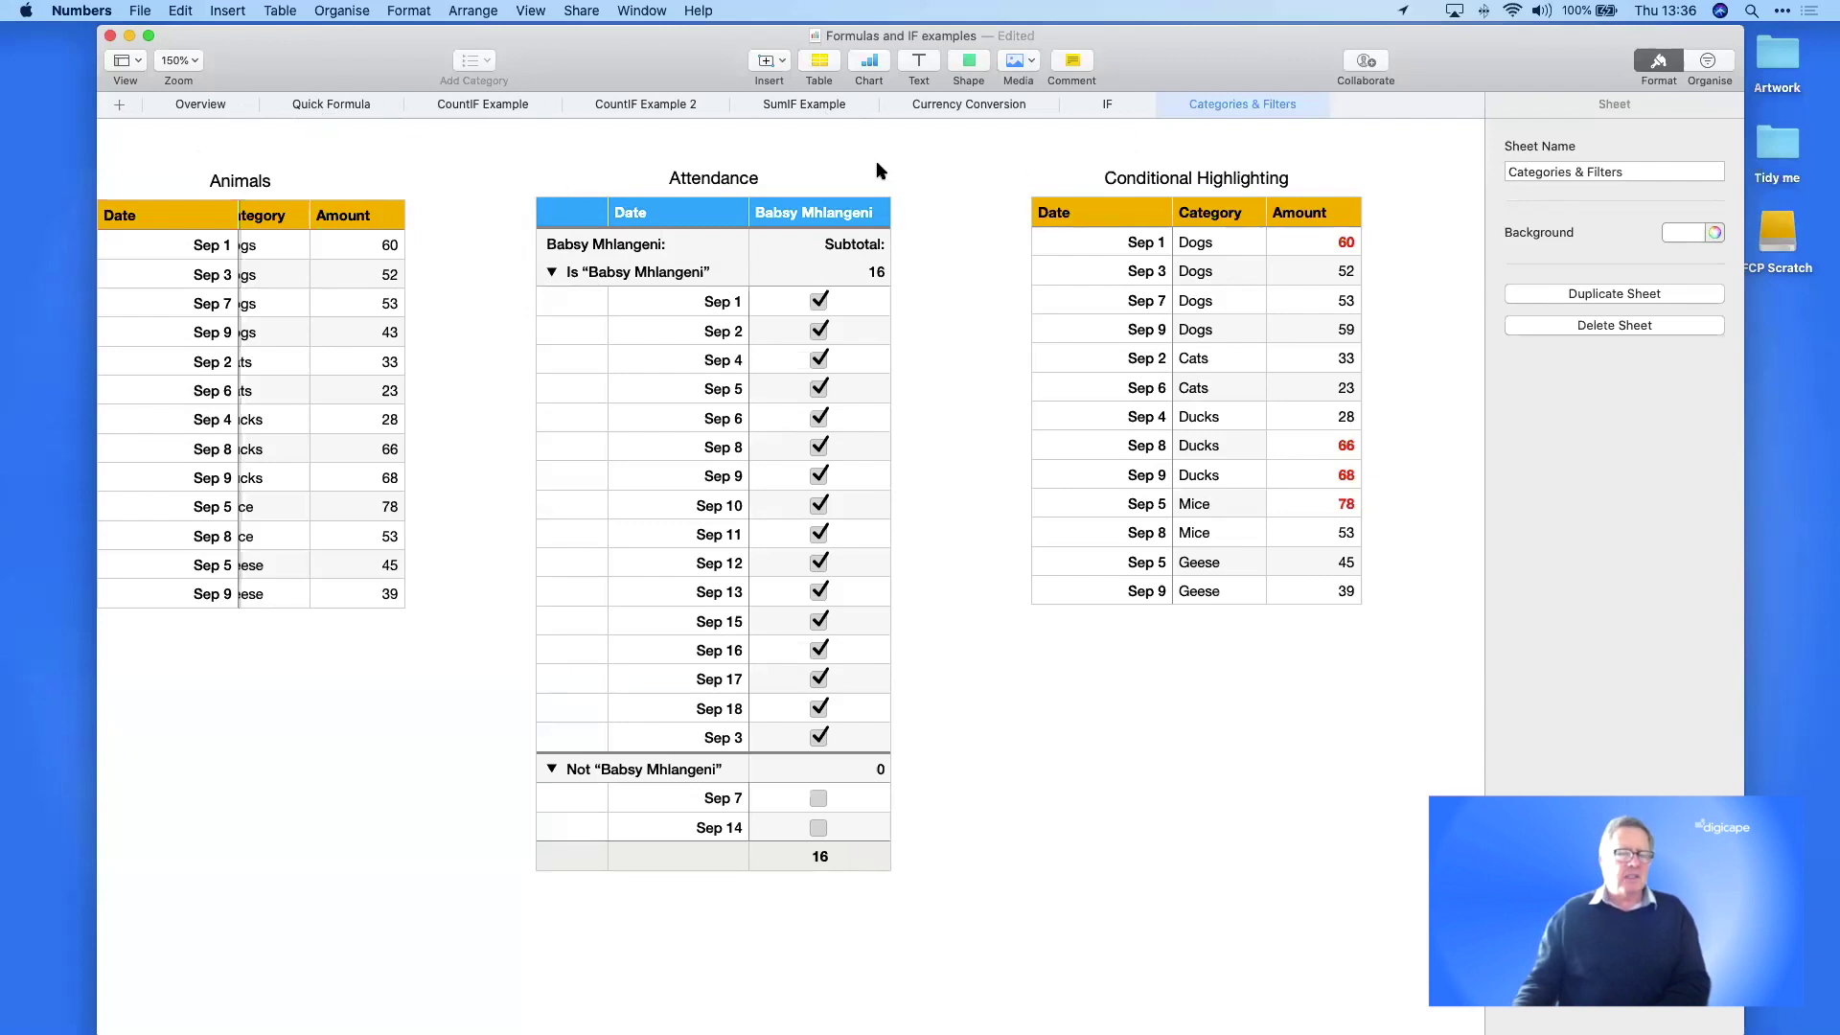
scroll(920, 178, "left", 3)
scroll(920, 169, "left", 1)
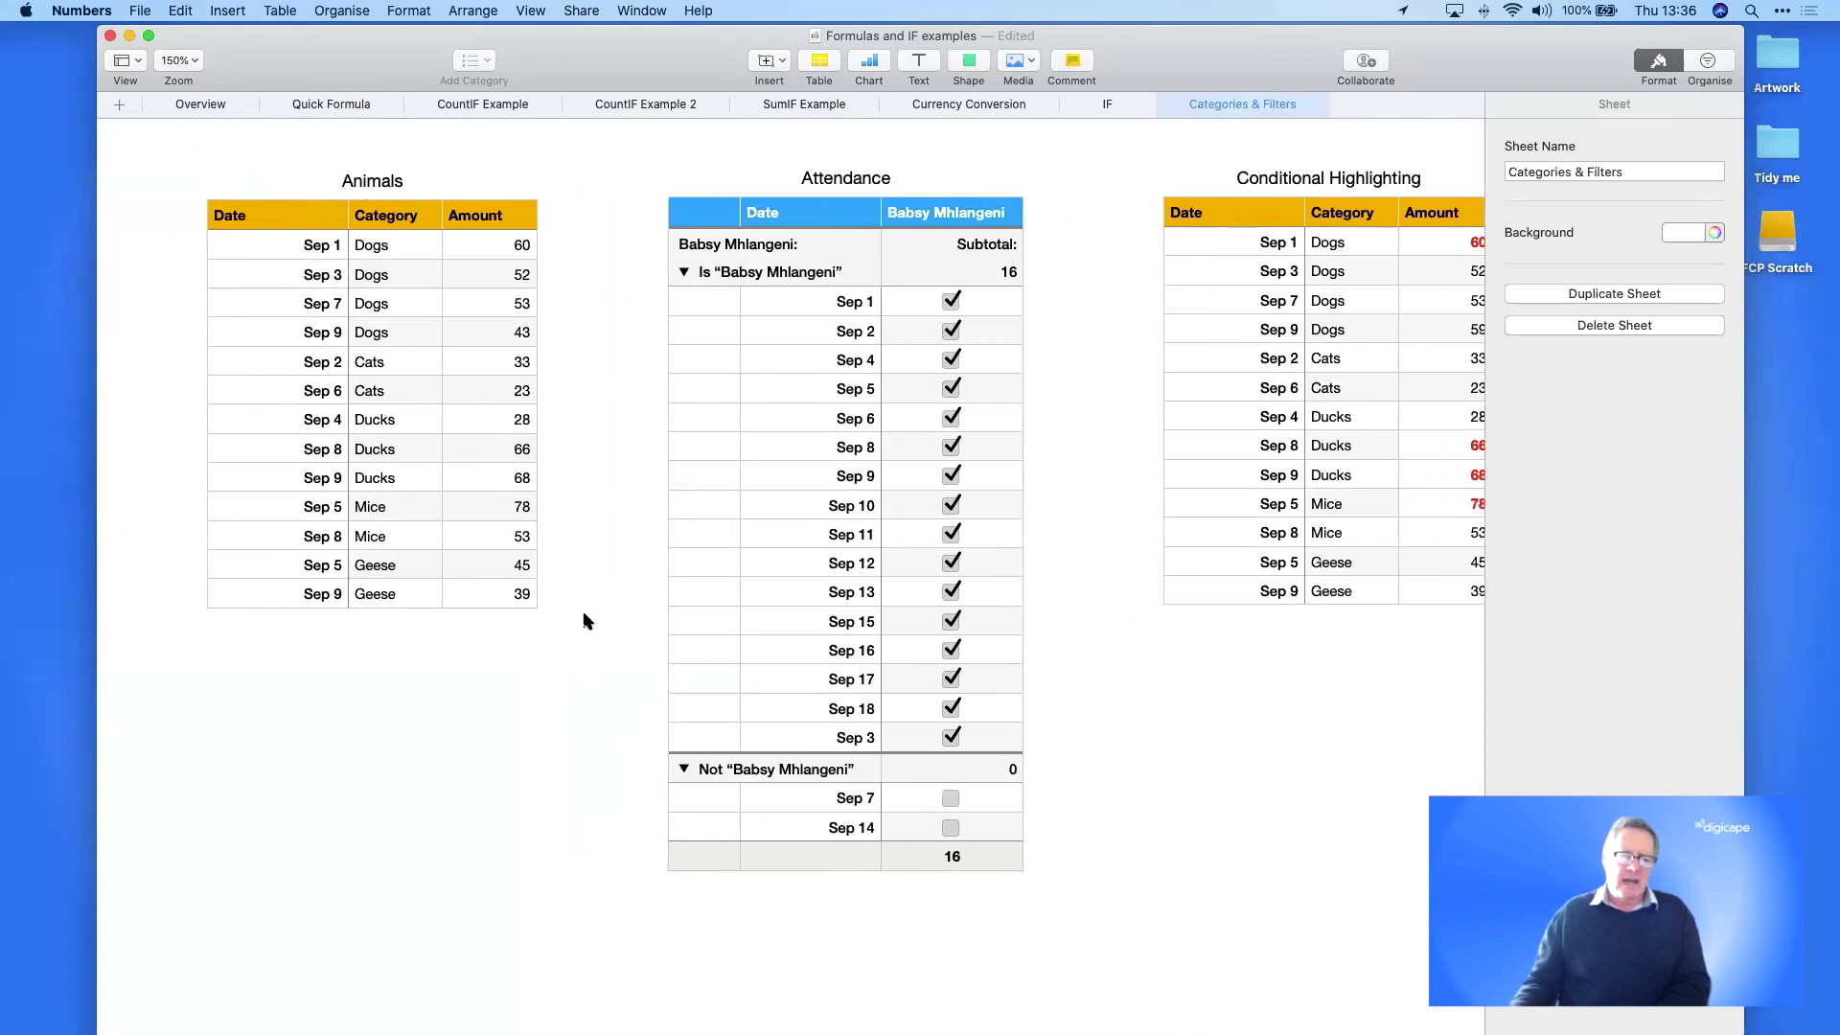
scroll(586, 618, "right", 3)
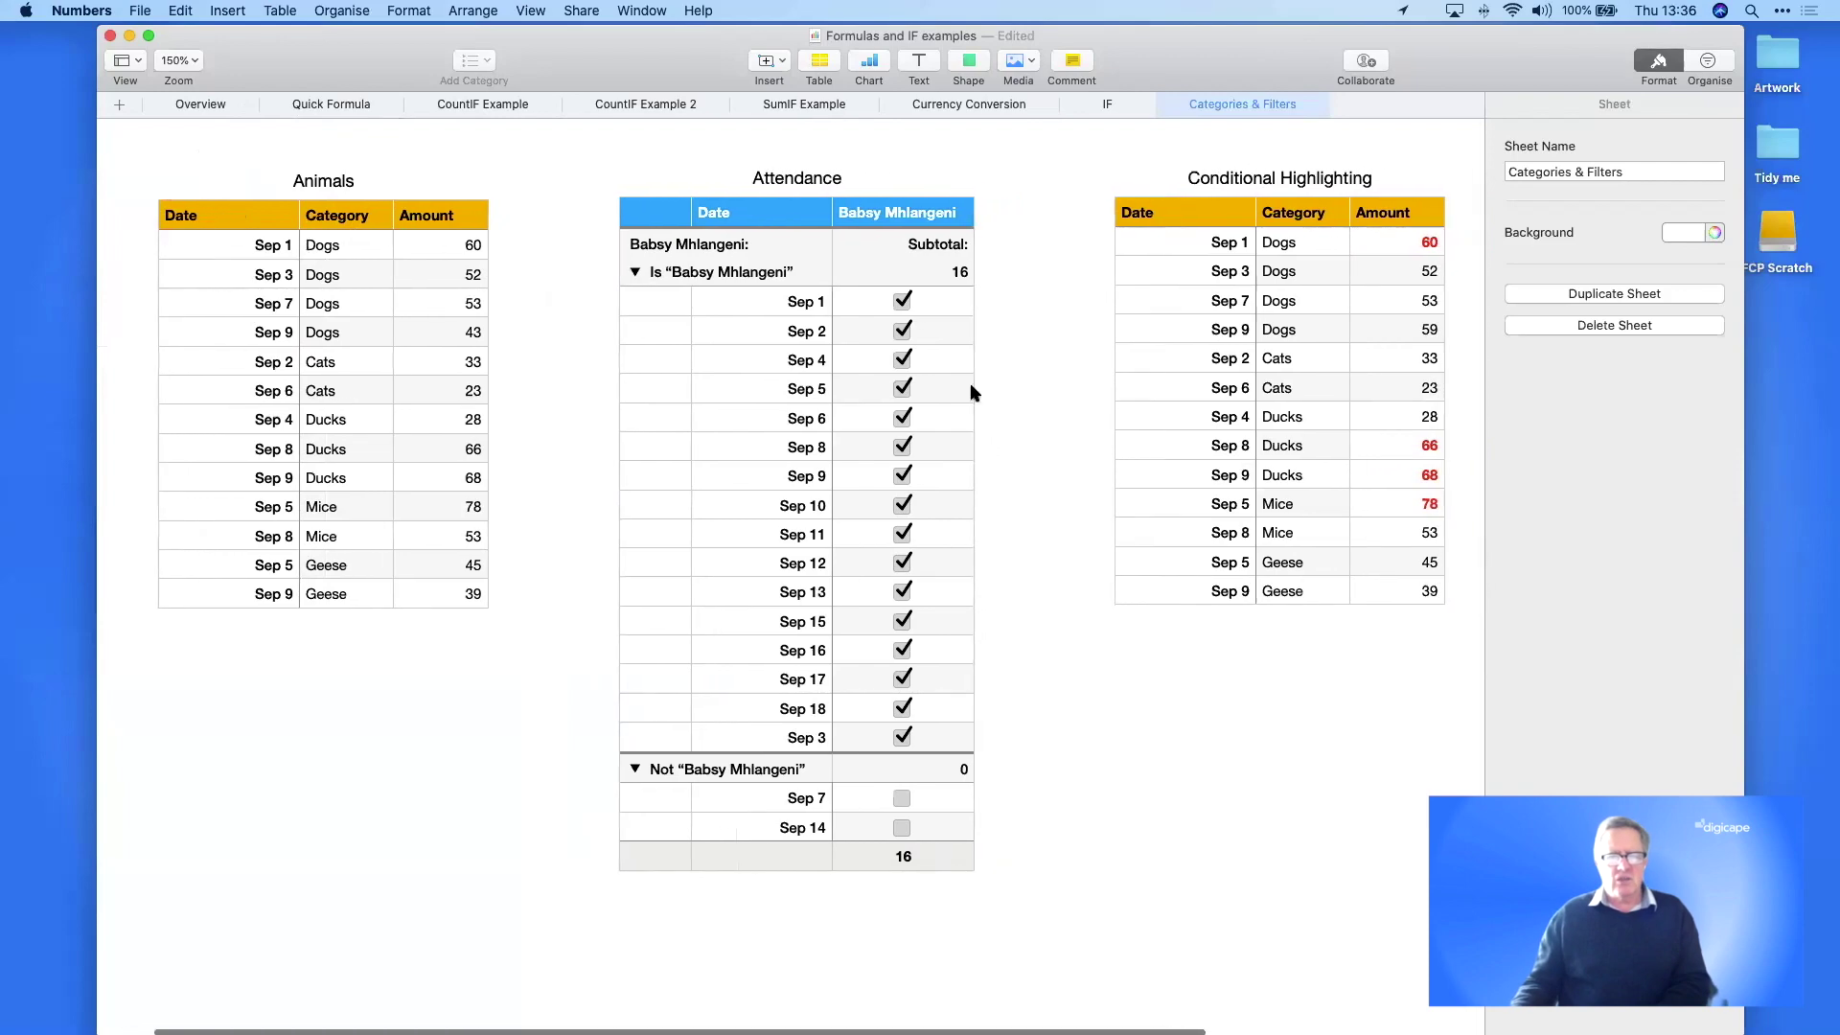